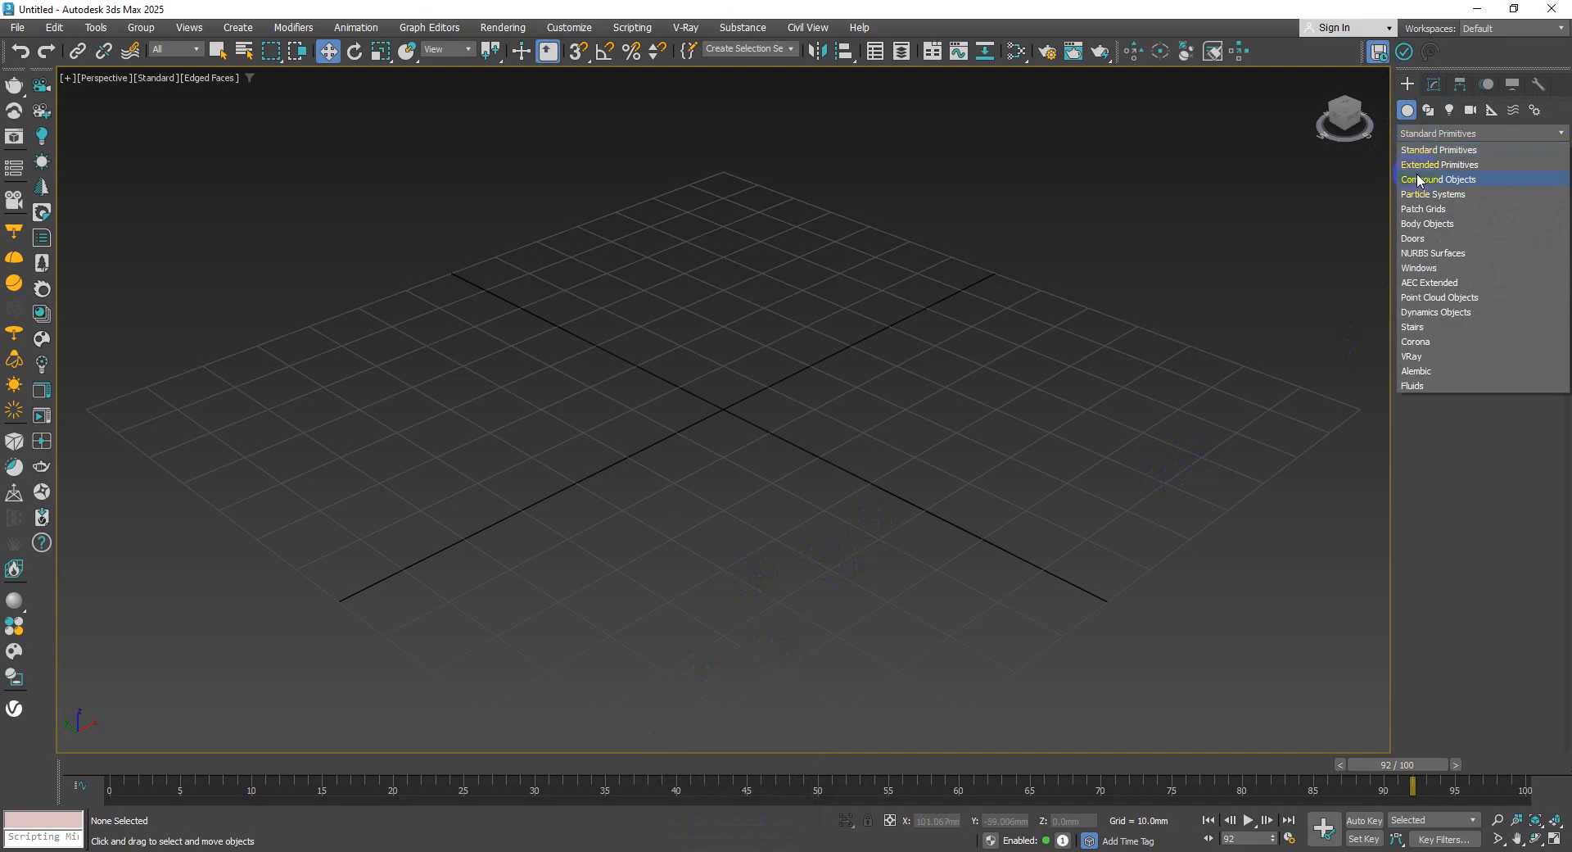
- Draw a straight two-point spline line along the grid's X axis, from one edge of the grid to the other
{"action": "left_click", "coordinate": [1419, 181]}
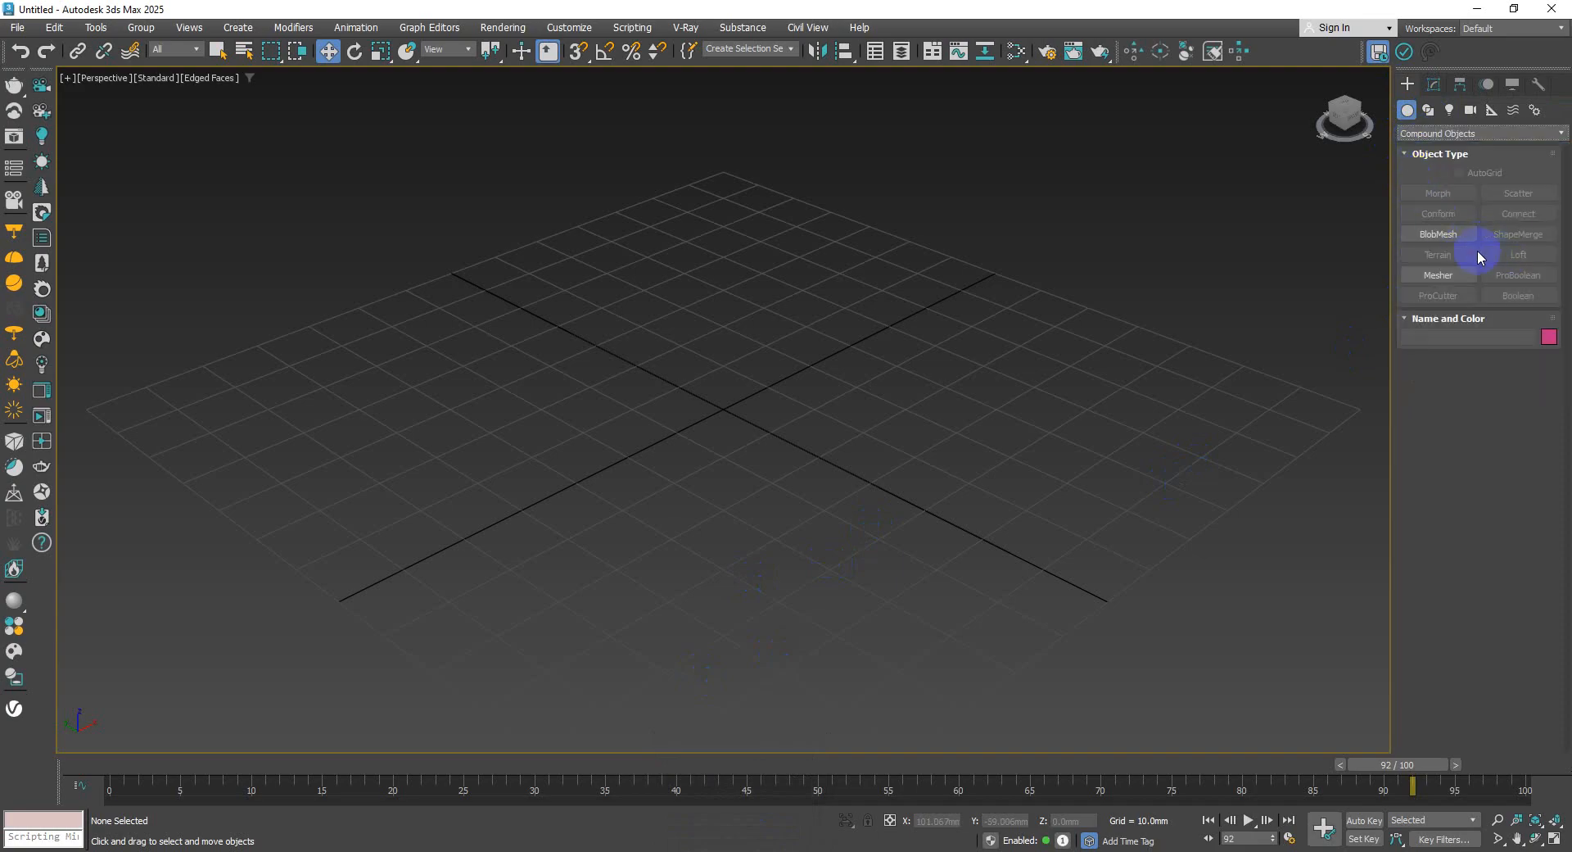
{"action": "left_click", "coordinate": [1429, 110]}
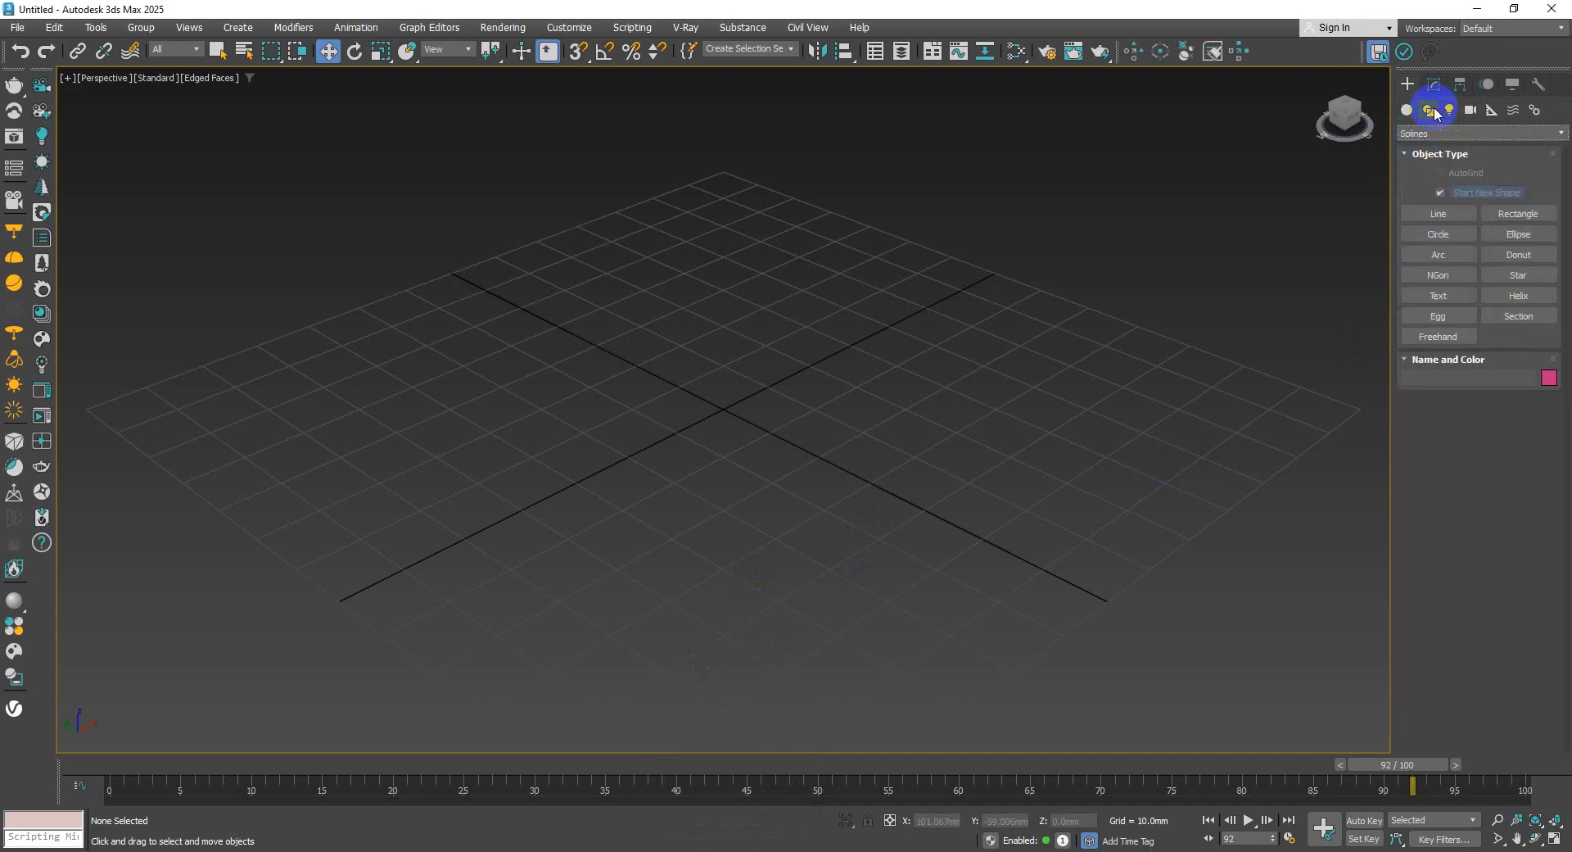
{"action": "left_click", "coordinate": [1425, 218]}
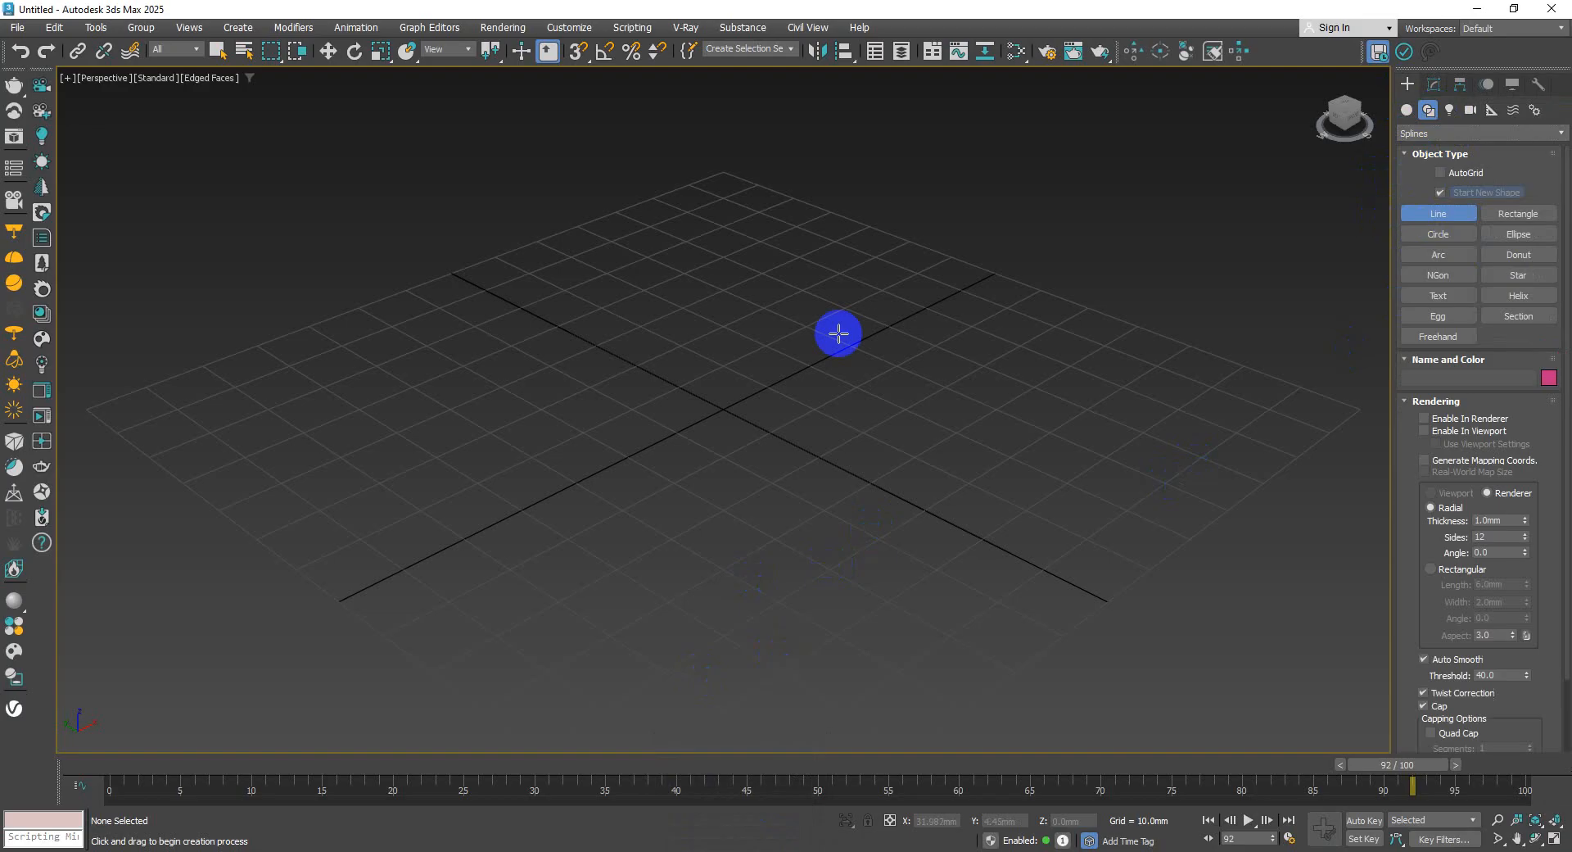
{"action": "left_click", "coordinate": [344, 603]}
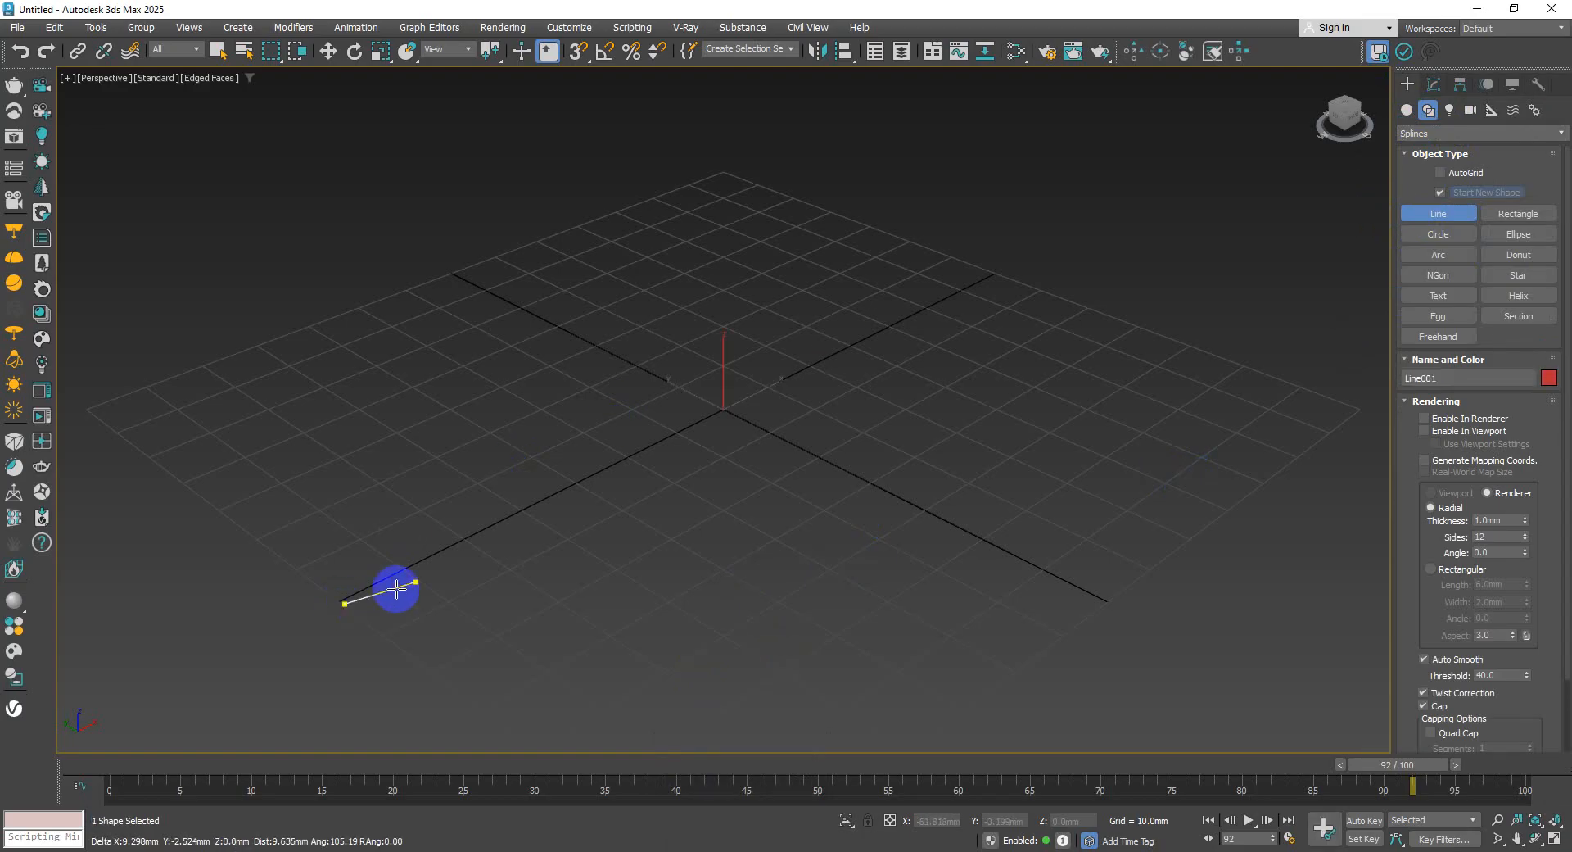
{"action": "left_click", "coordinate": [1000, 275]}
{"action": "right_click", "coordinate": [992, 436]}
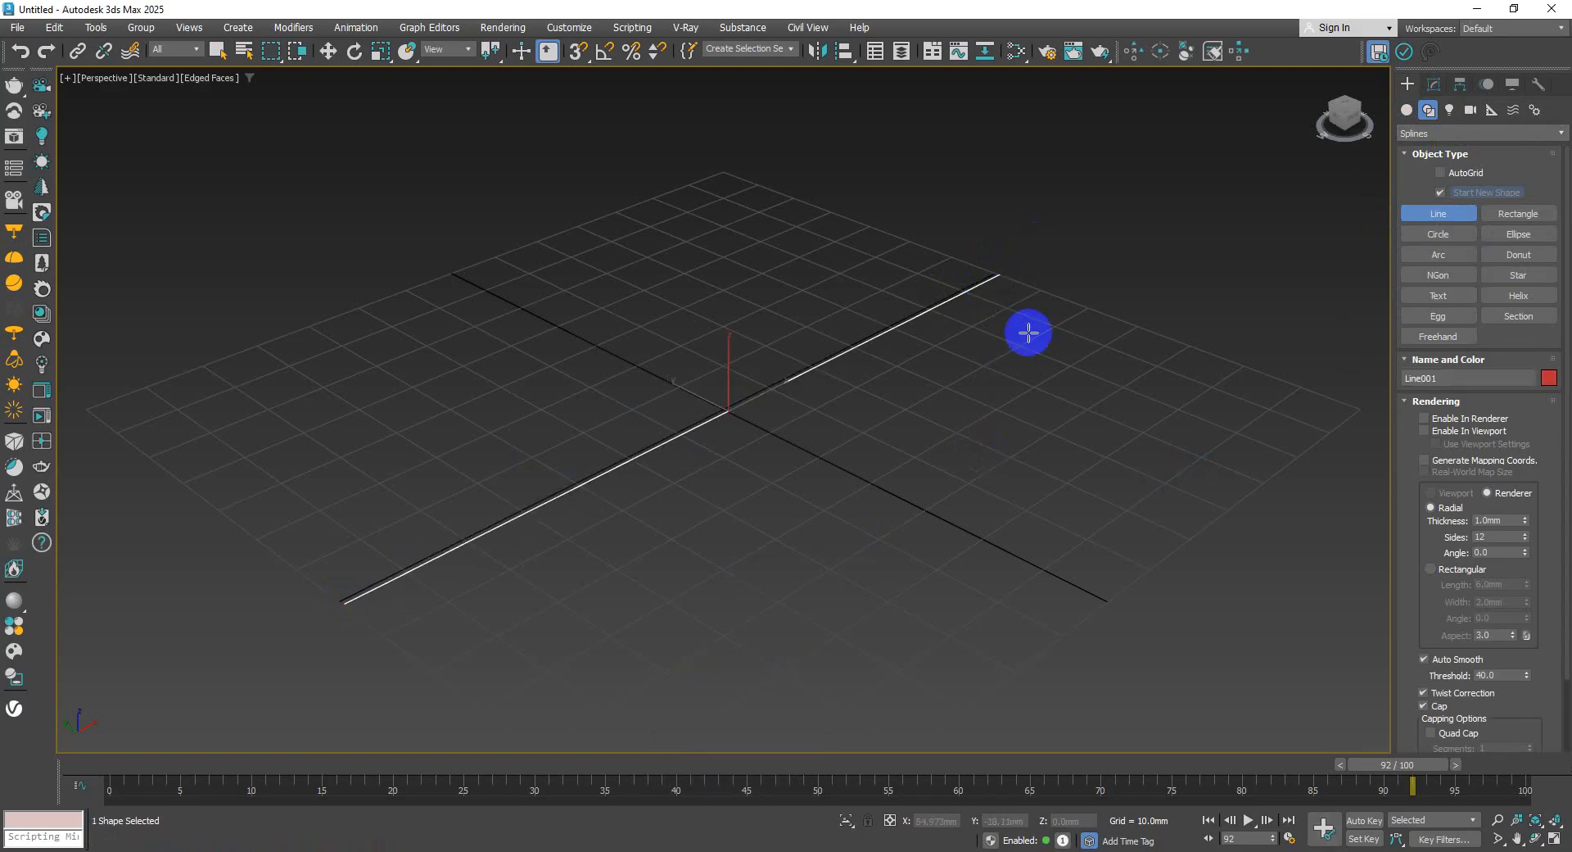
{"action": "right_click", "coordinate": [788, 453]}
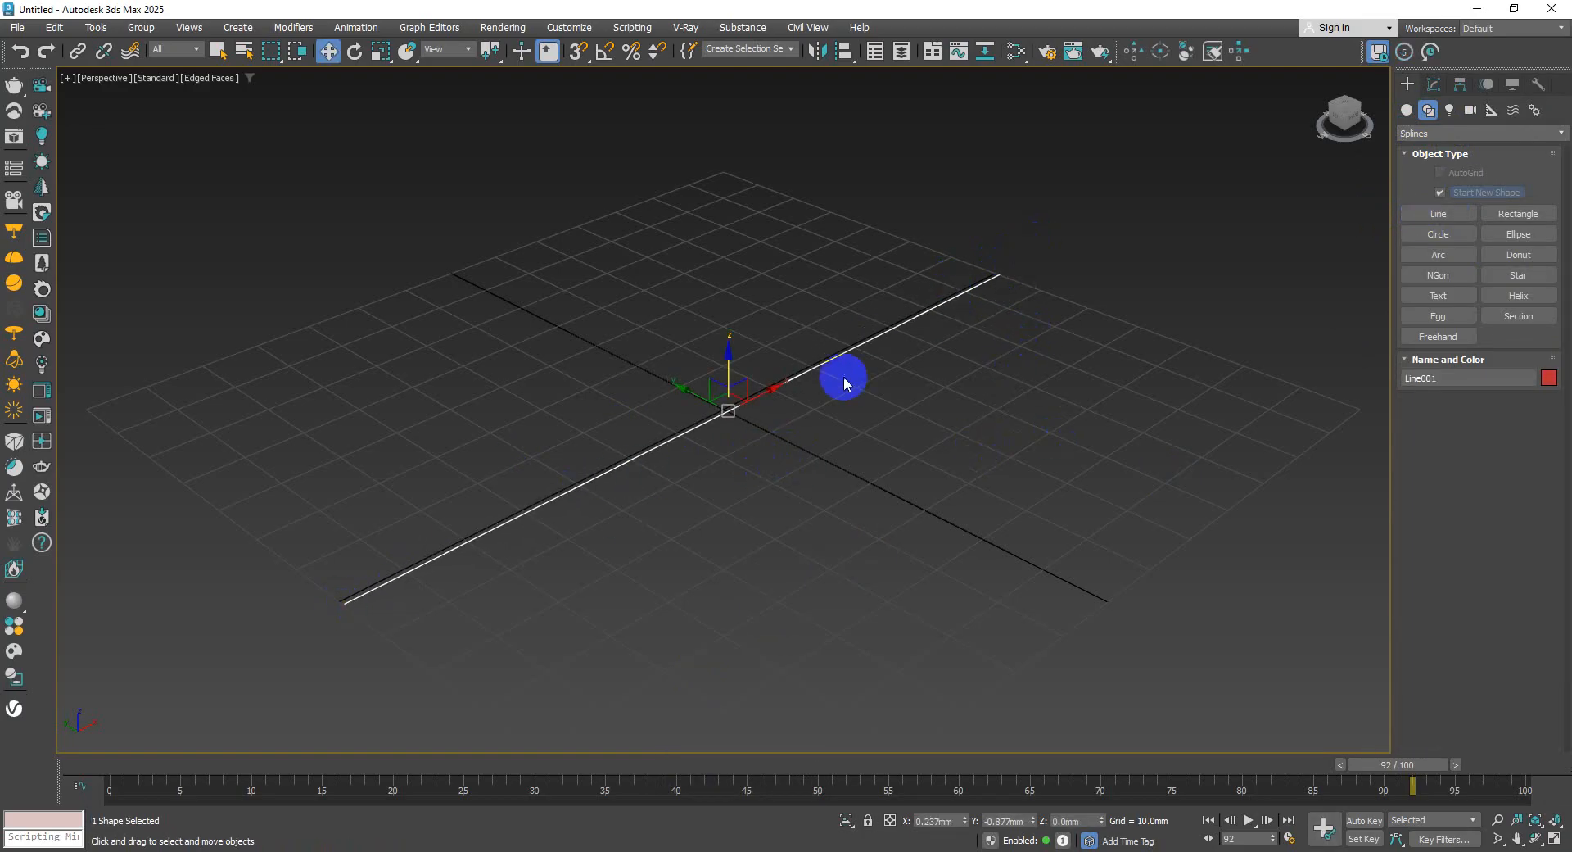
{"action": "scroll", "coordinate": [815, 324], "scroll_direction": "down", "scroll_amount": 3}
{"action": "scroll", "coordinate": [771, 387], "scroll_direction": "up", "scroll_amount": 3}
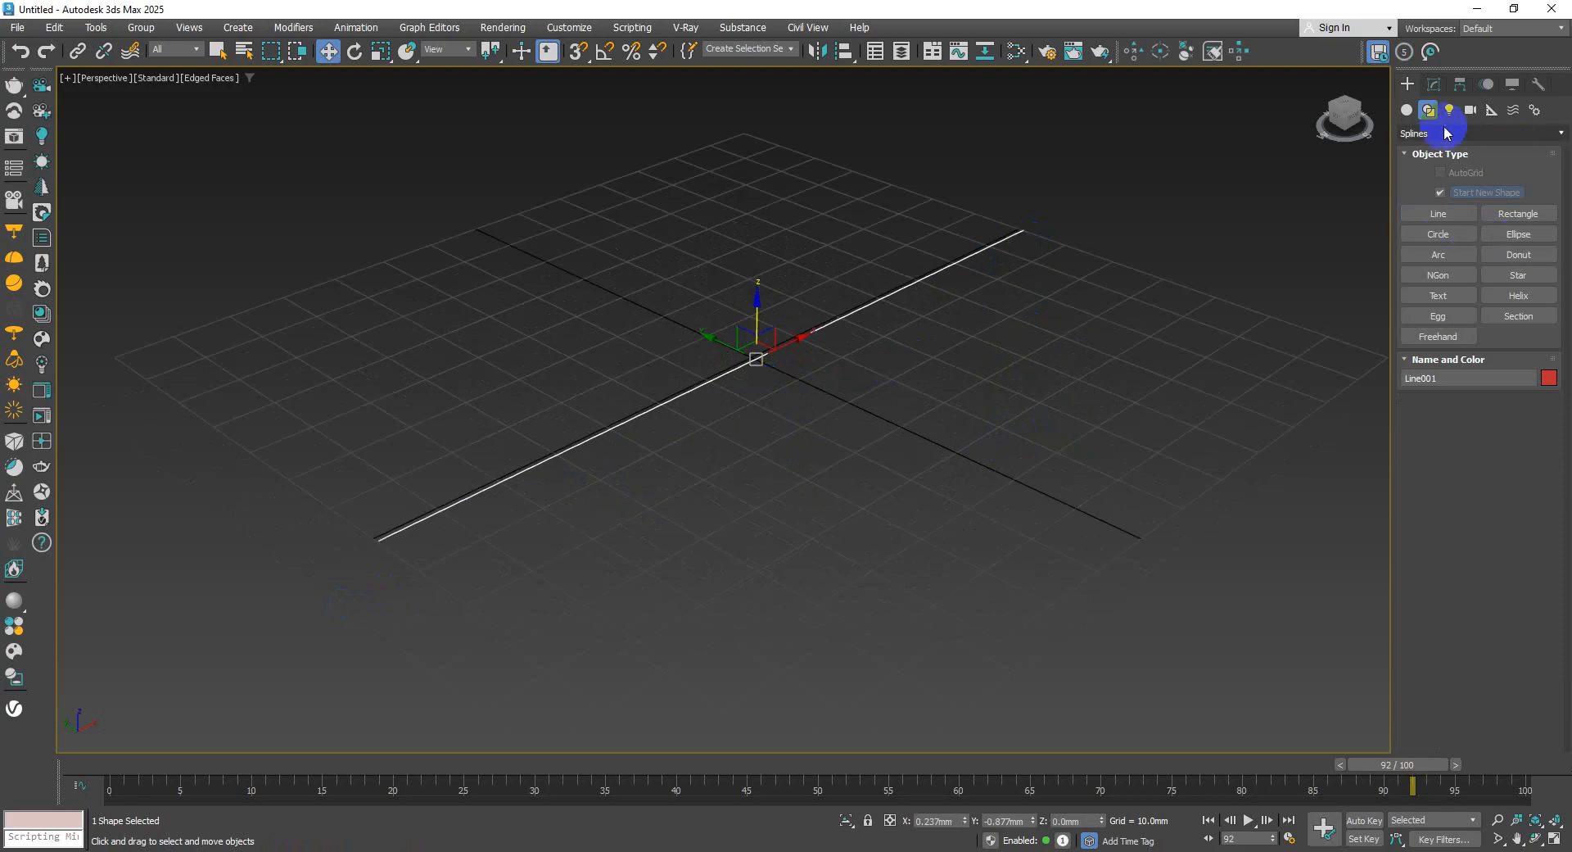
{"action": "left_click", "coordinate": [1407, 109]}
{"action": "left_click", "coordinate": [1496, 218]}
{"action": "left_click", "coordinate": [1525, 254]}
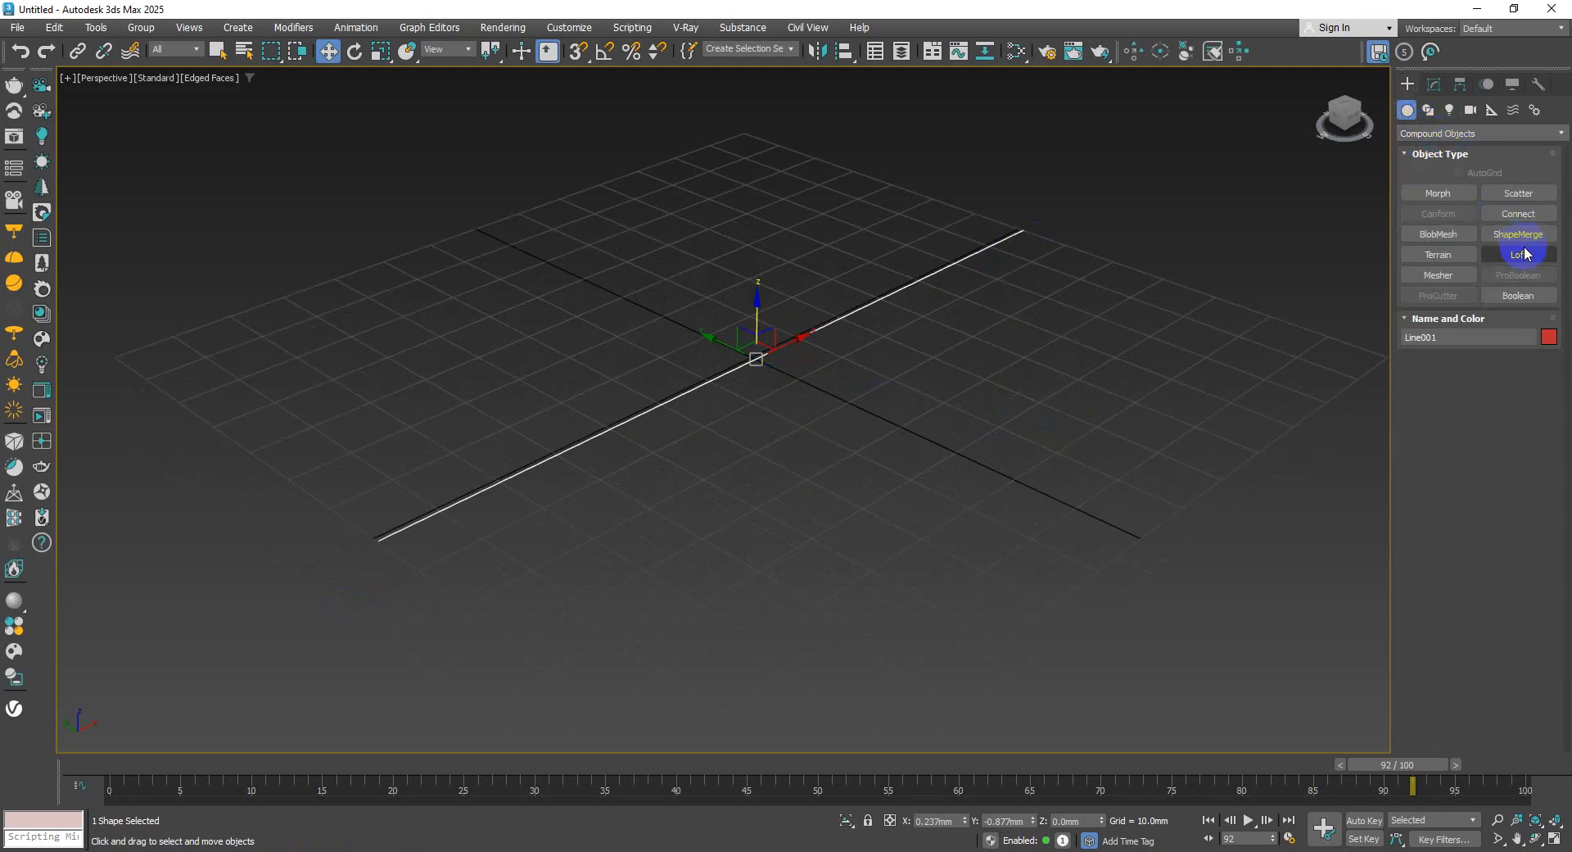
{"action": "left_click", "coordinate": [1515, 254]}
{"action": "key", "text": "w"}
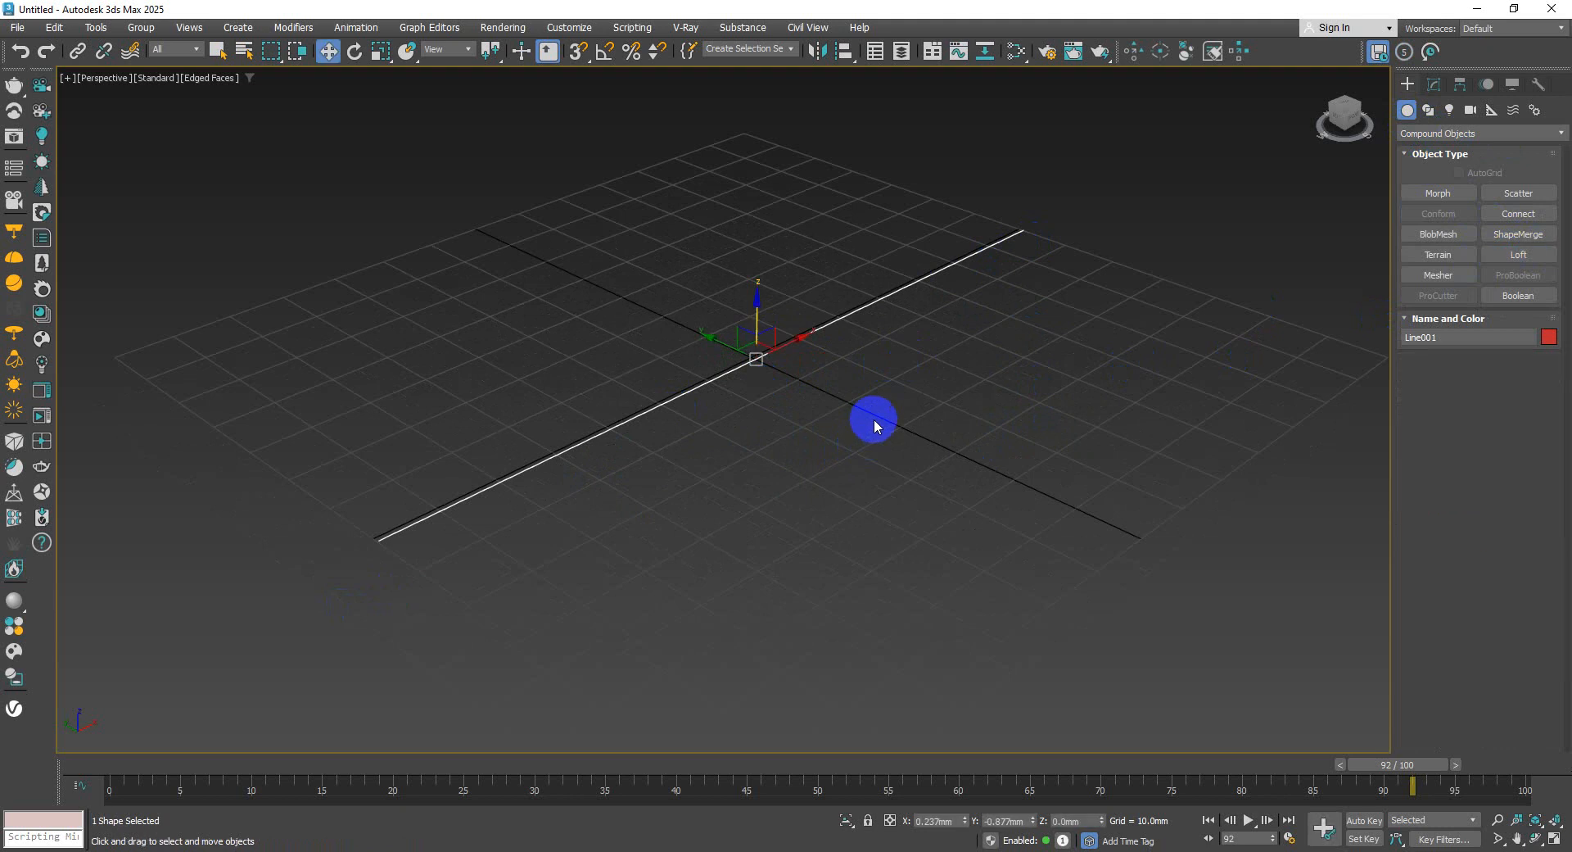
{"action": "scroll", "coordinate": [790, 435], "scroll_direction": "down", "scroll_amount": 3}
{"action": "middle_click_drag", "start_coordinate": [786, 436], "coordinate": [716, 416]}
{"action": "scroll", "coordinate": [716, 416], "scroll_direction": "up", "scroll_amount": 3}
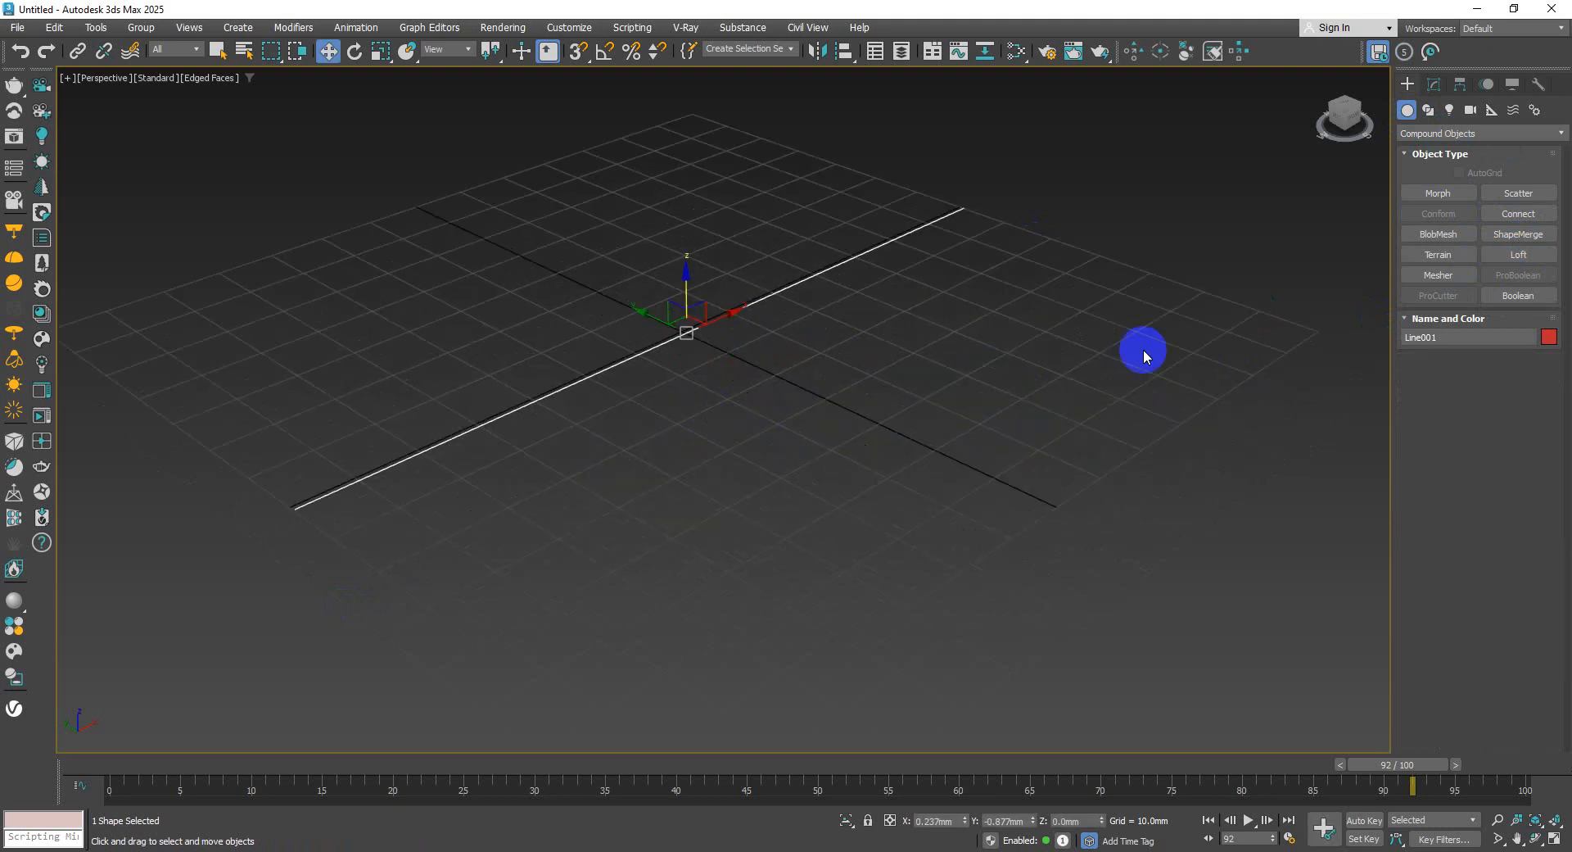
{"action": "left_click", "coordinate": [1428, 110]}
{"action": "left_click", "coordinate": [1438, 213]}
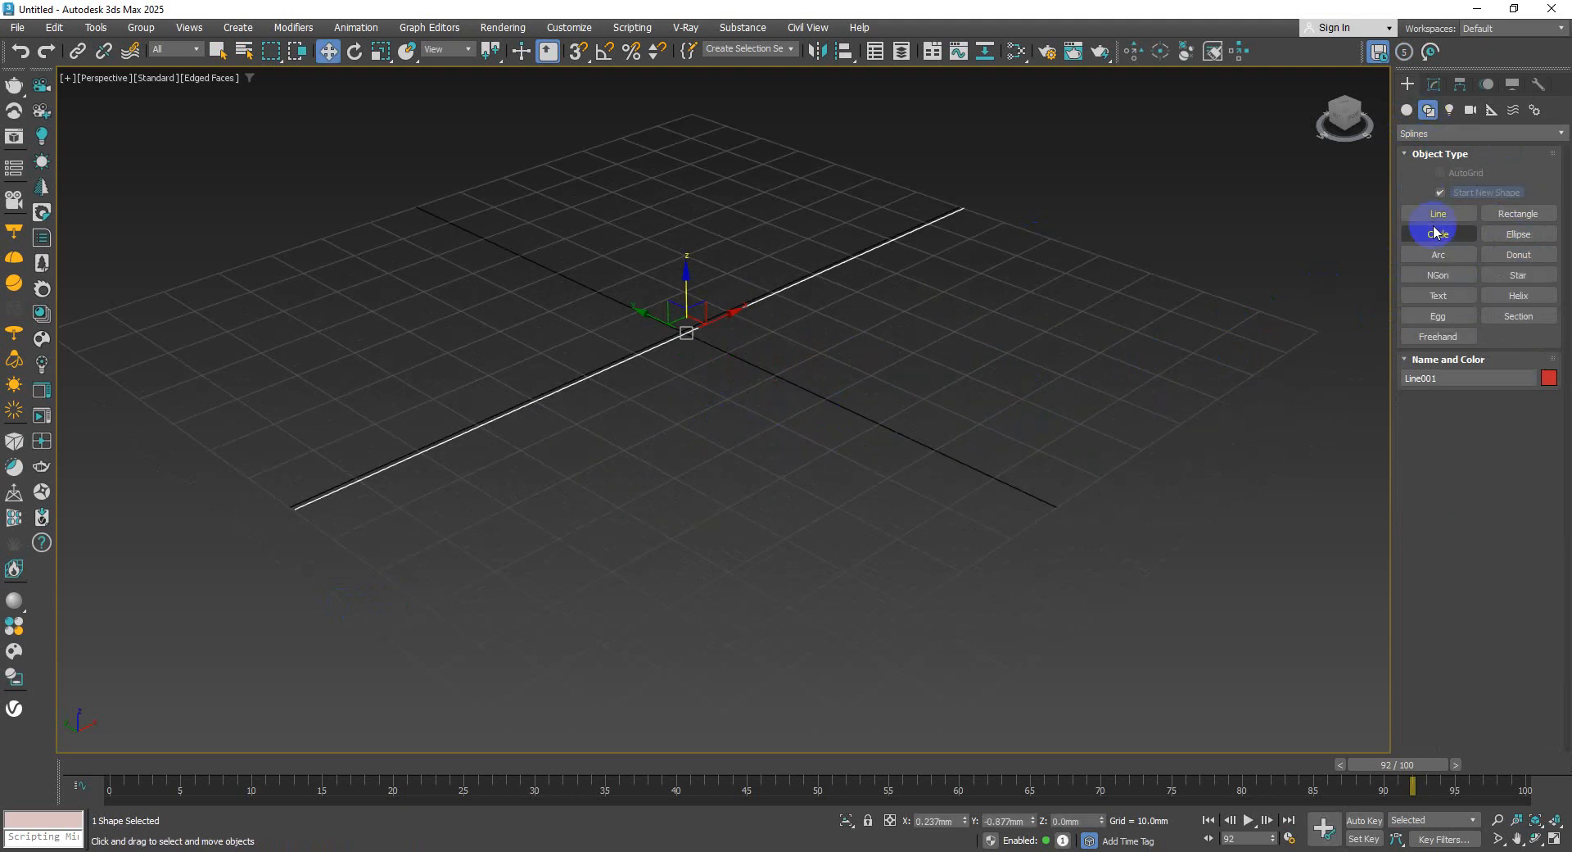
{"action": "middle_click_drag", "start_coordinate": [586, 524], "coordinate": [606, 515]}
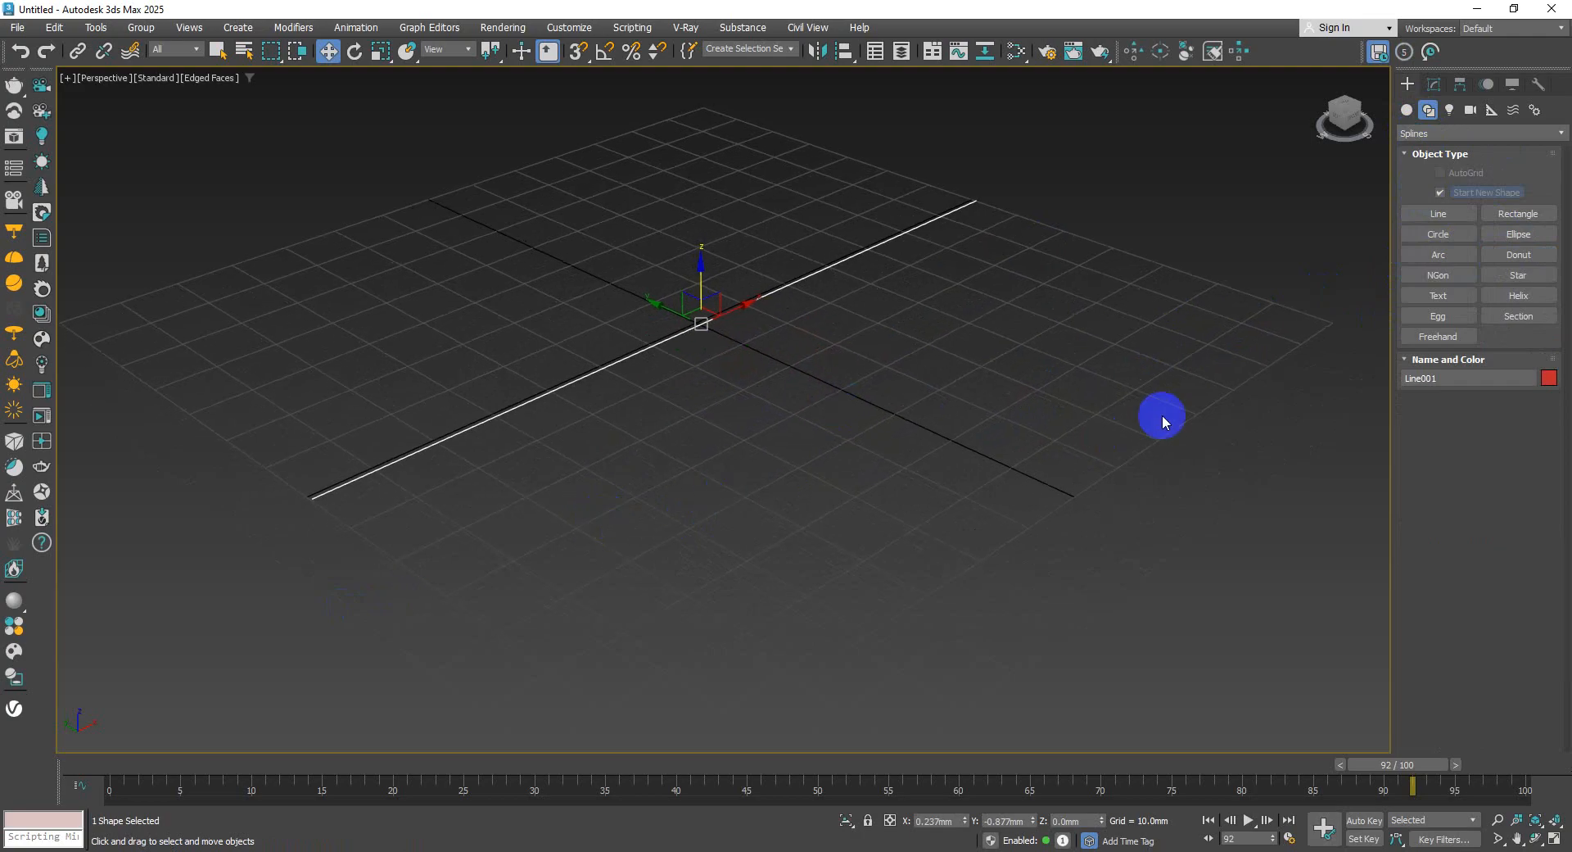
{"action": "middle_click_drag", "start_coordinate": [715, 461], "coordinate": [733, 460]}
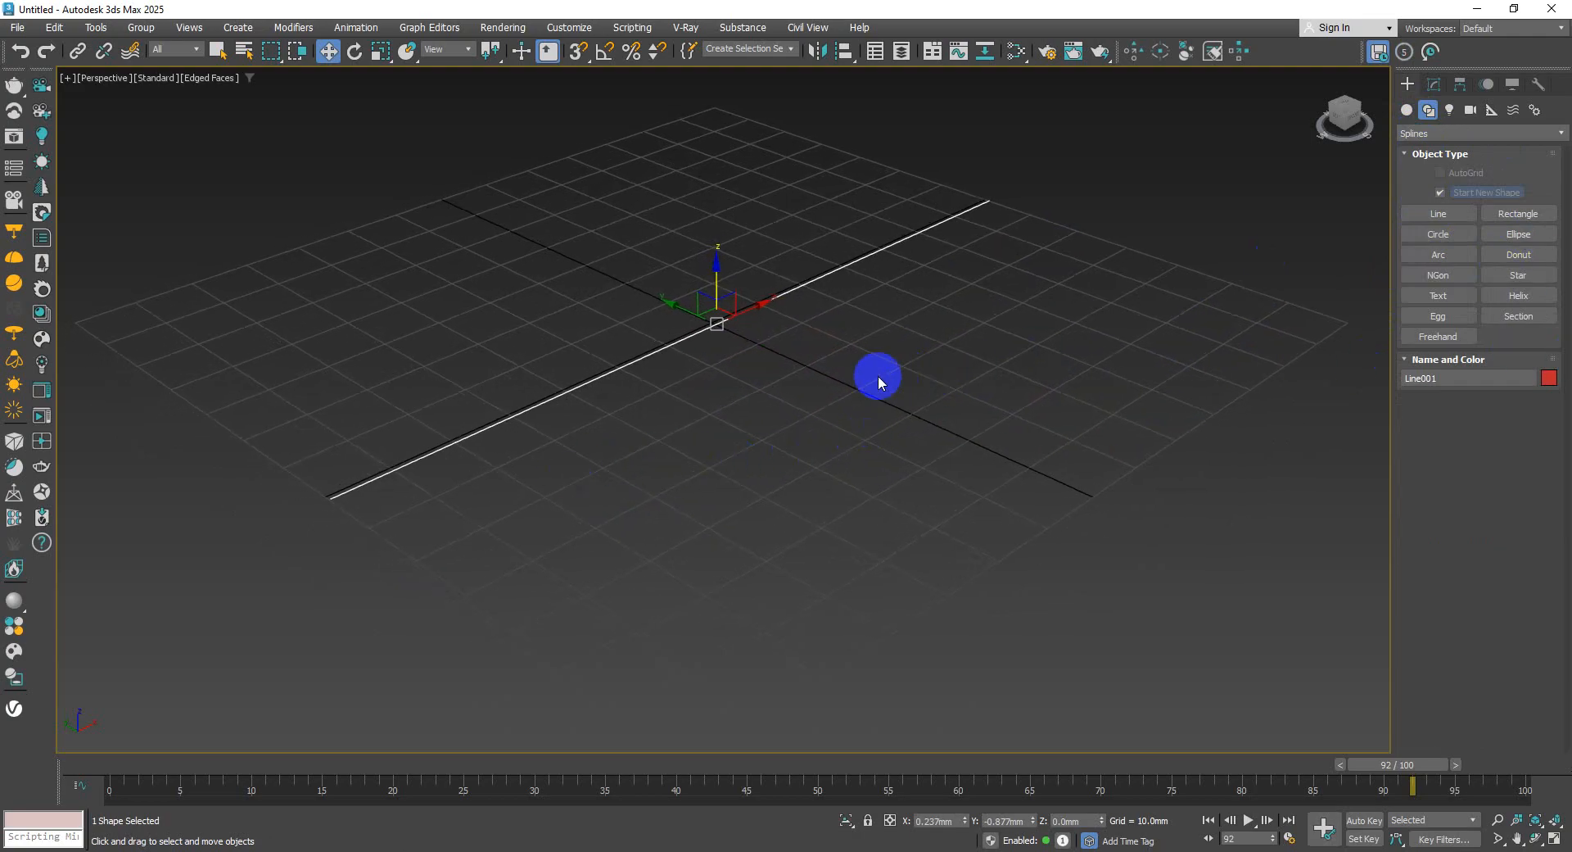
{"action": "scroll", "coordinate": [779, 502], "scroll_direction": "up", "scroll_amount": 1}
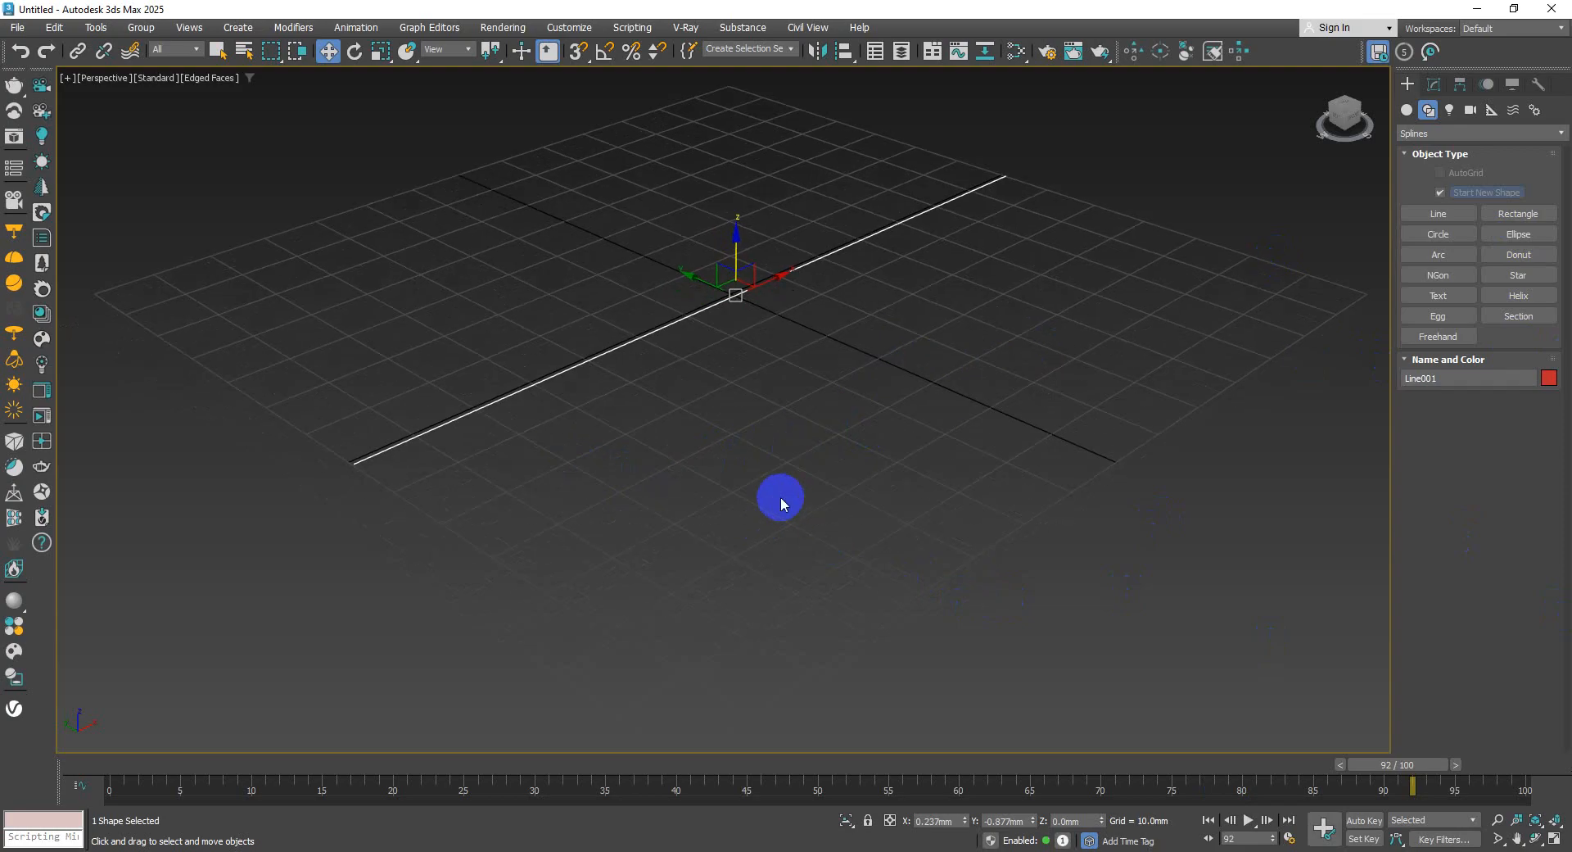
{"action": "scroll", "coordinate": [651, 405], "scroll_direction": "up", "scroll_amount": 2}
{"action": "scroll", "coordinate": [655, 401], "scroll_direction": "down", "scroll_amount": 2}
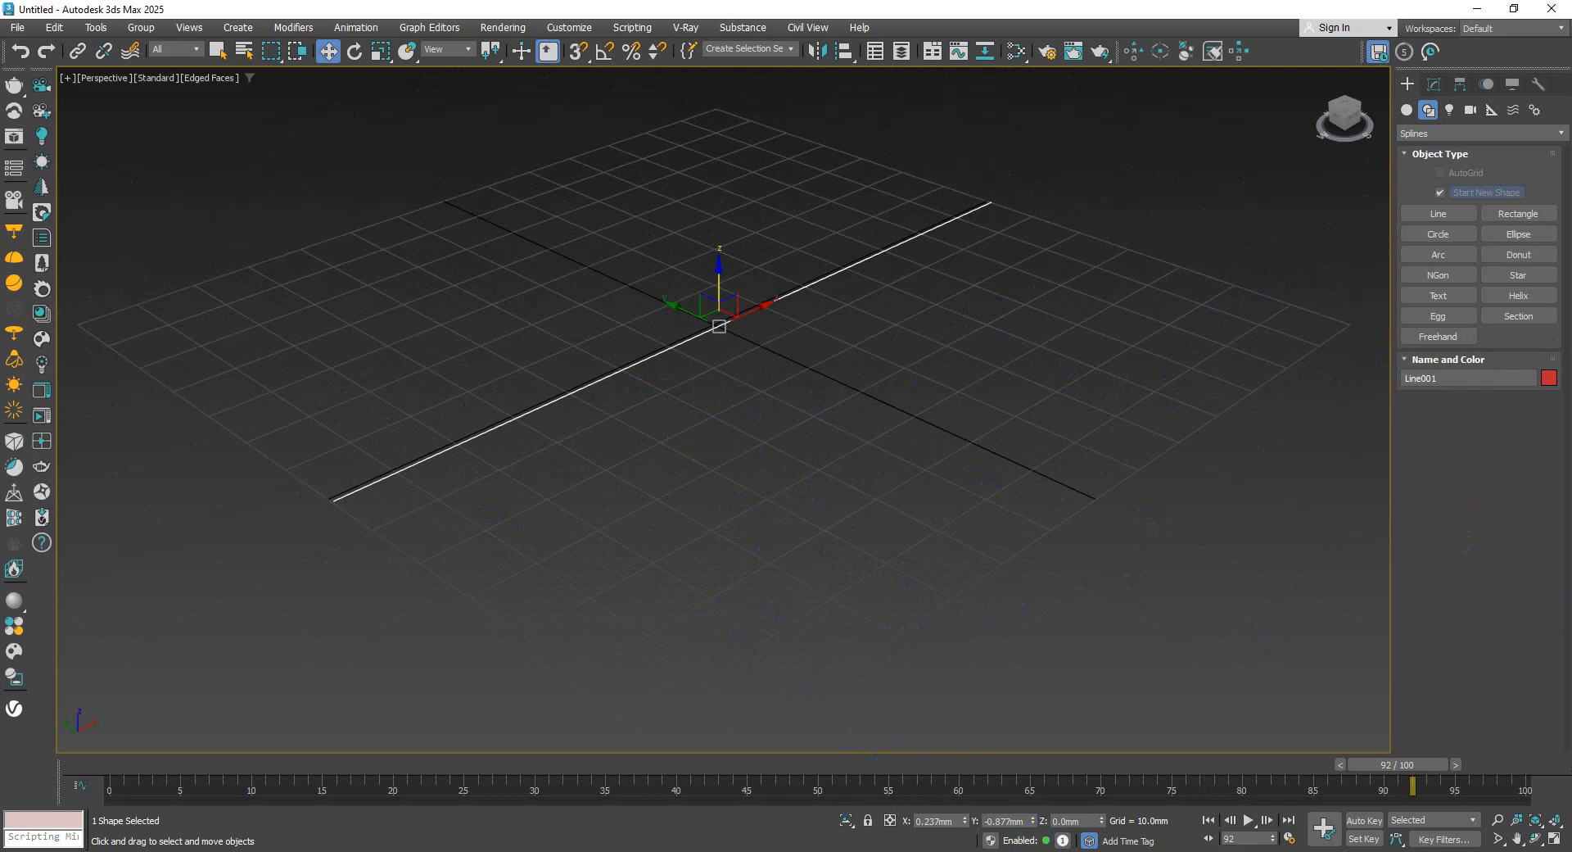
- Examine the handle, collar, shaft and flat blade tip of the screwdriver in the reference image 400.jpg
{"action": "key", "text": "alt+Tab"}
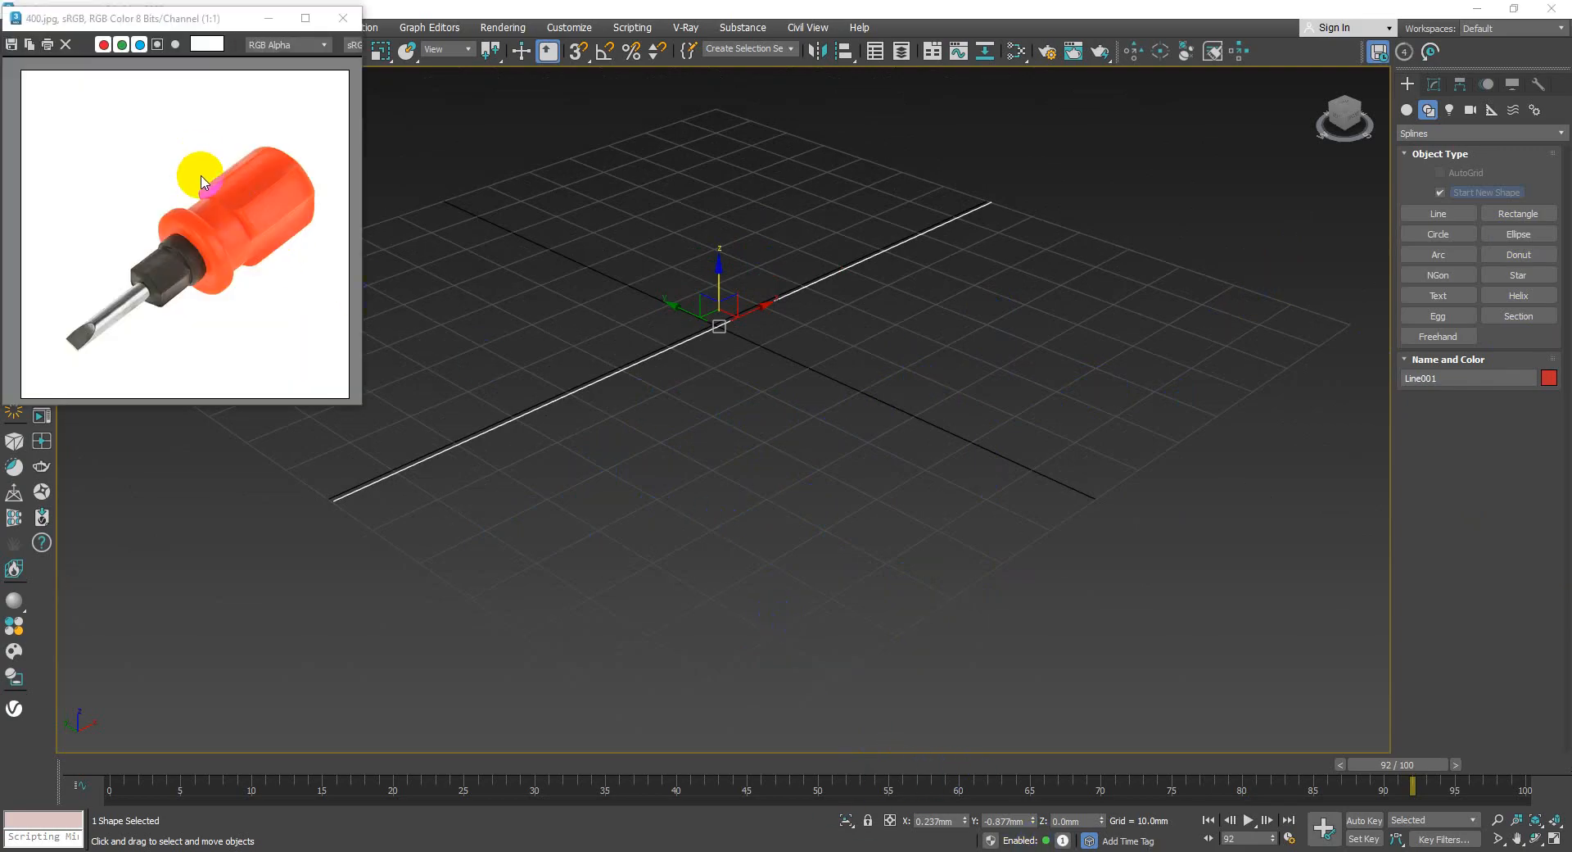
{"action": "scroll", "coordinate": [176, 271], "scroll_direction": "up", "scroll_amount": 2}
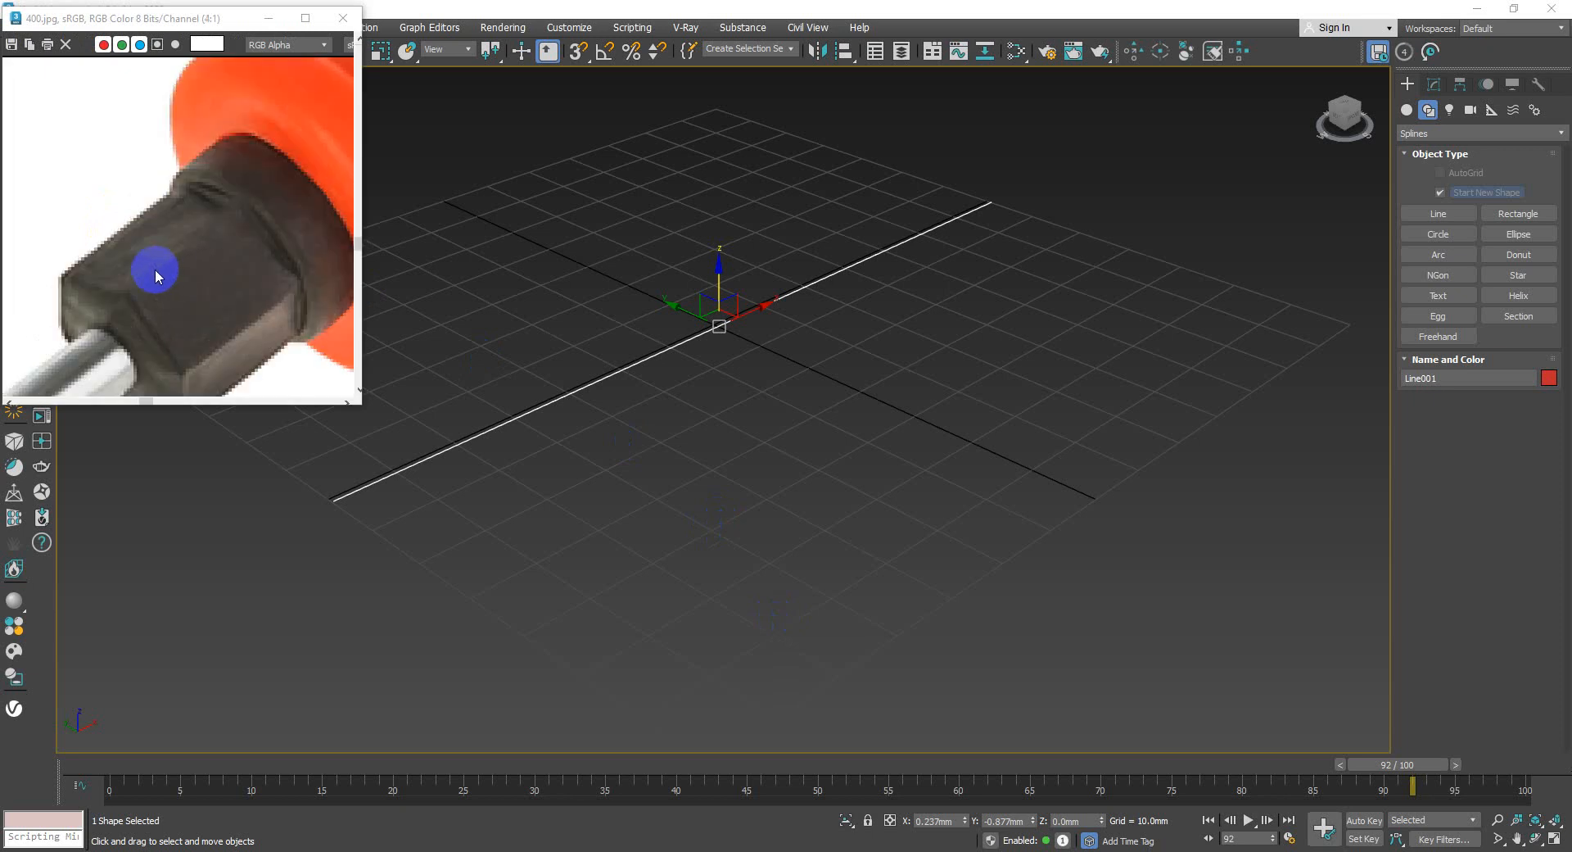
{"action": "scroll", "coordinate": [153, 306], "scroll_direction": "down", "scroll_amount": 2}
{"action": "scroll", "coordinate": [190, 243], "scroll_direction": "up", "scroll_amount": 1}
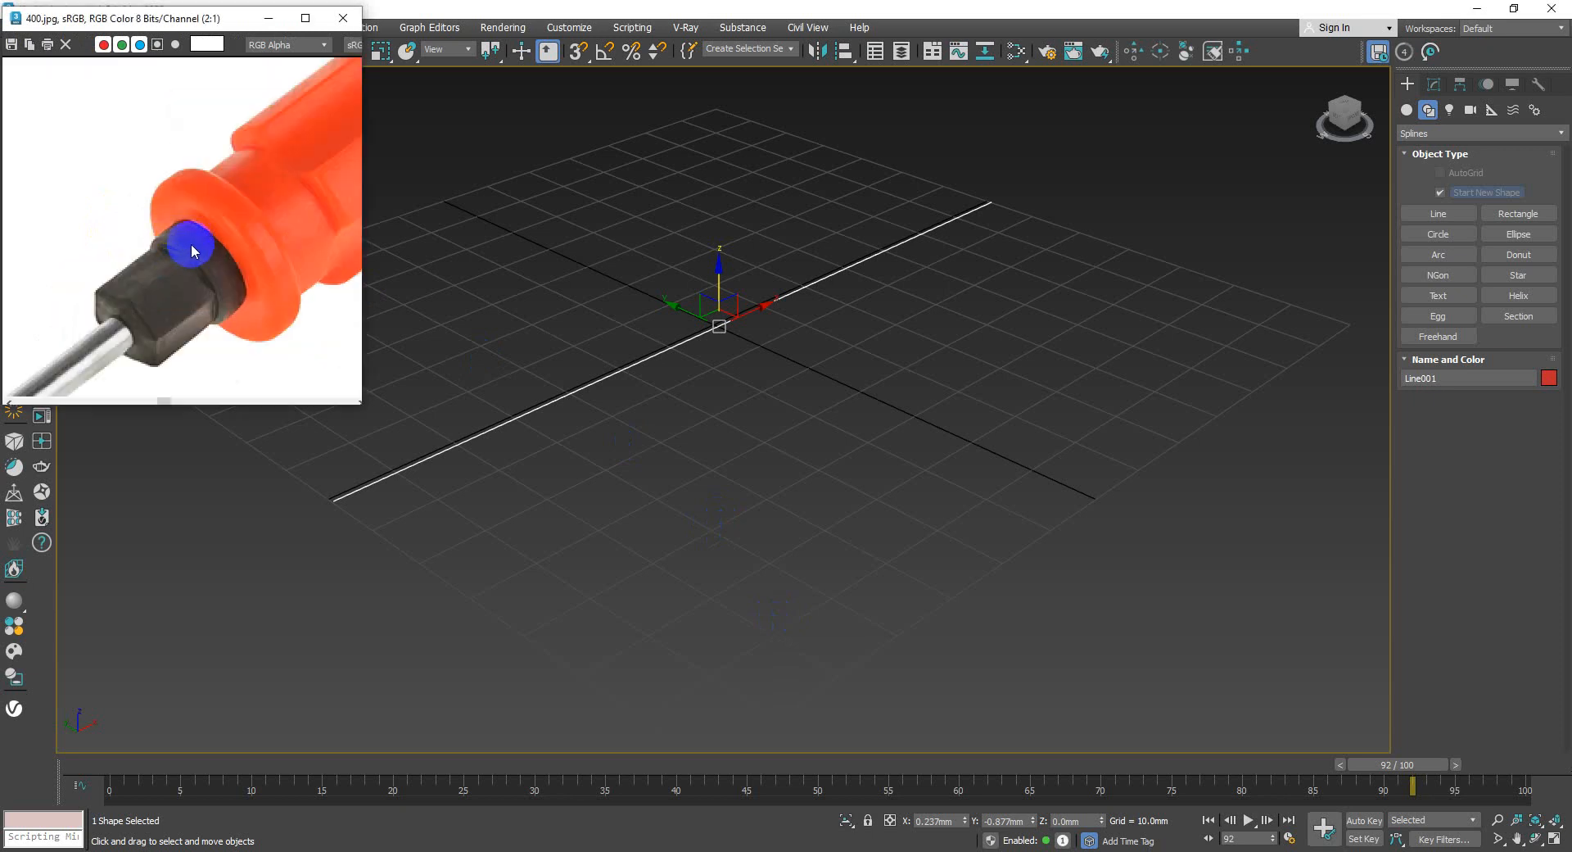
{"action": "scroll", "coordinate": [270, 271], "scroll_direction": "down", "scroll_amount": 1}
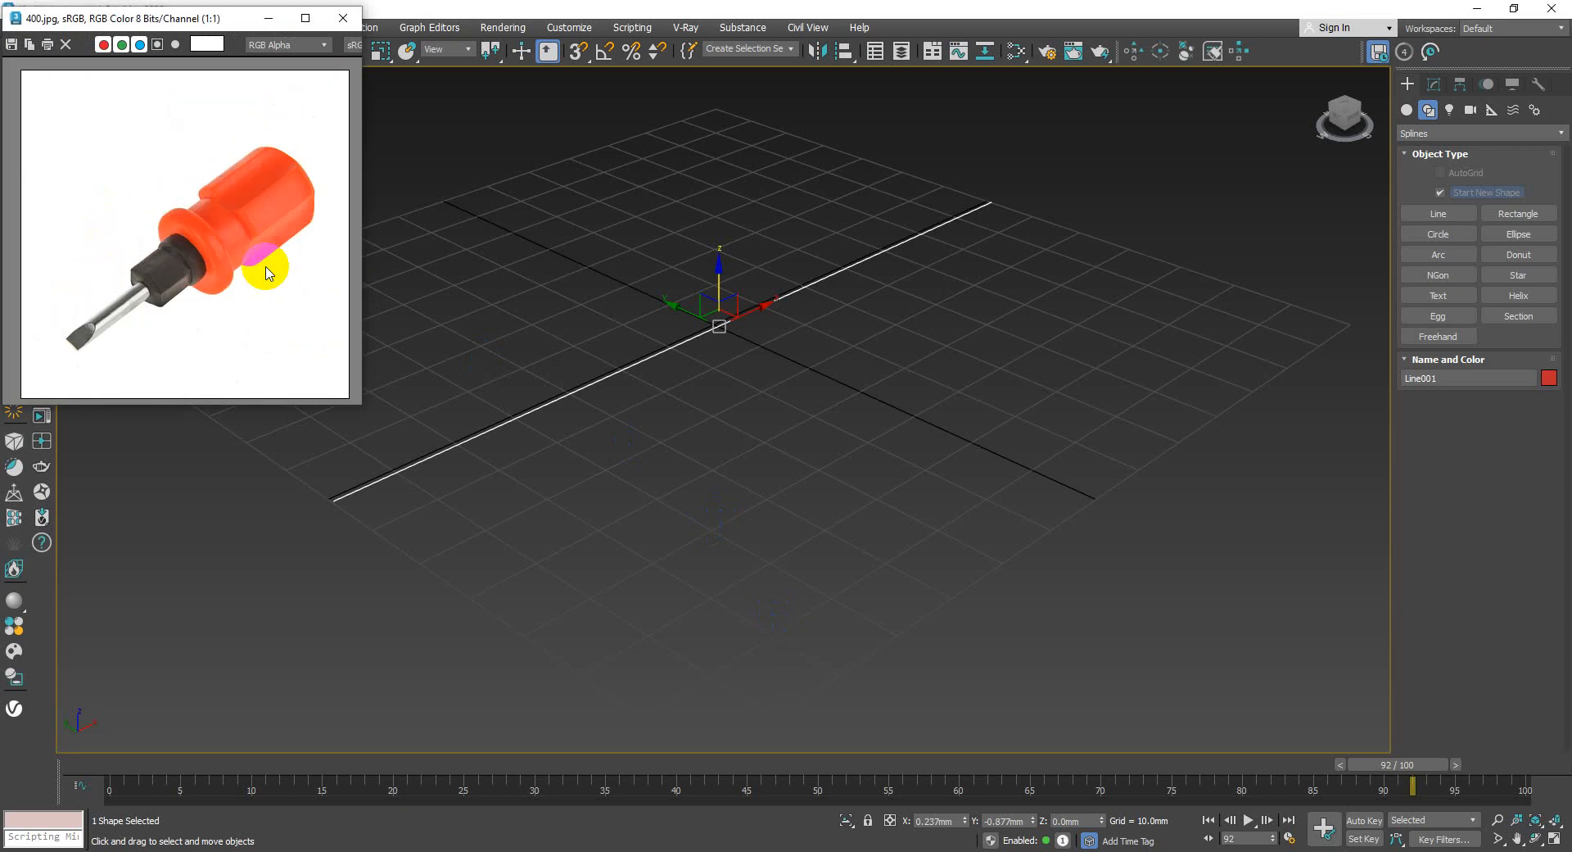
{"action": "scroll", "coordinate": [87, 336], "scroll_direction": "up", "scroll_amount": 1}
{"action": "scroll", "coordinate": [90, 332], "scroll_direction": "up", "scroll_amount": 1}
{"action": "scroll", "coordinate": [123, 305], "scroll_direction": "down", "scroll_amount": 1}
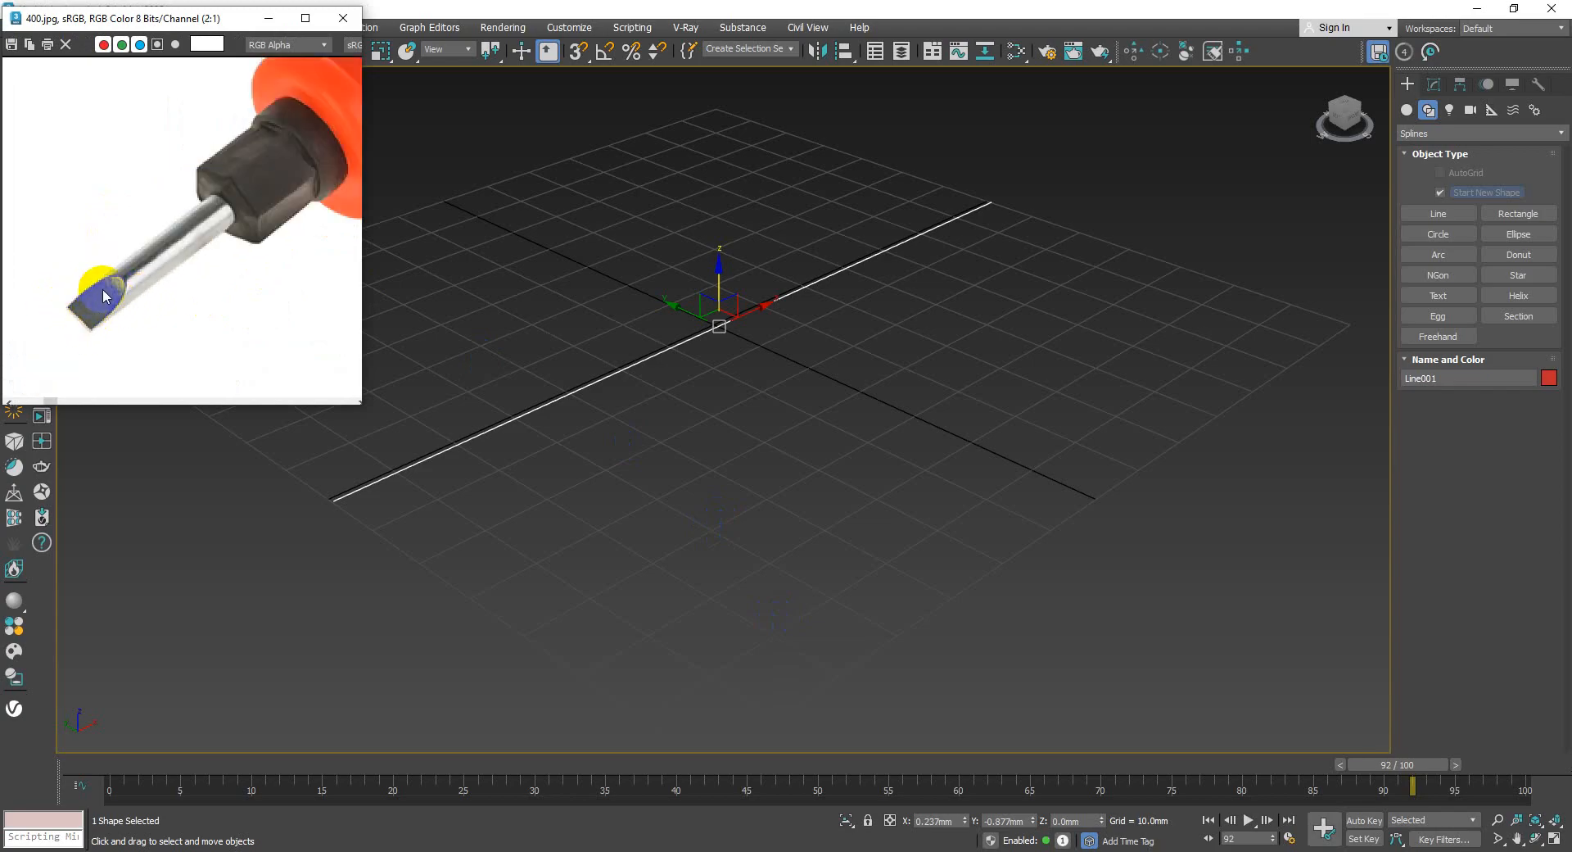
{"action": "scroll", "coordinate": [102, 285], "scroll_direction": "up", "scroll_amount": 1}
{"action": "scroll", "coordinate": [146, 275], "scroll_direction": "down", "scroll_amount": 1}
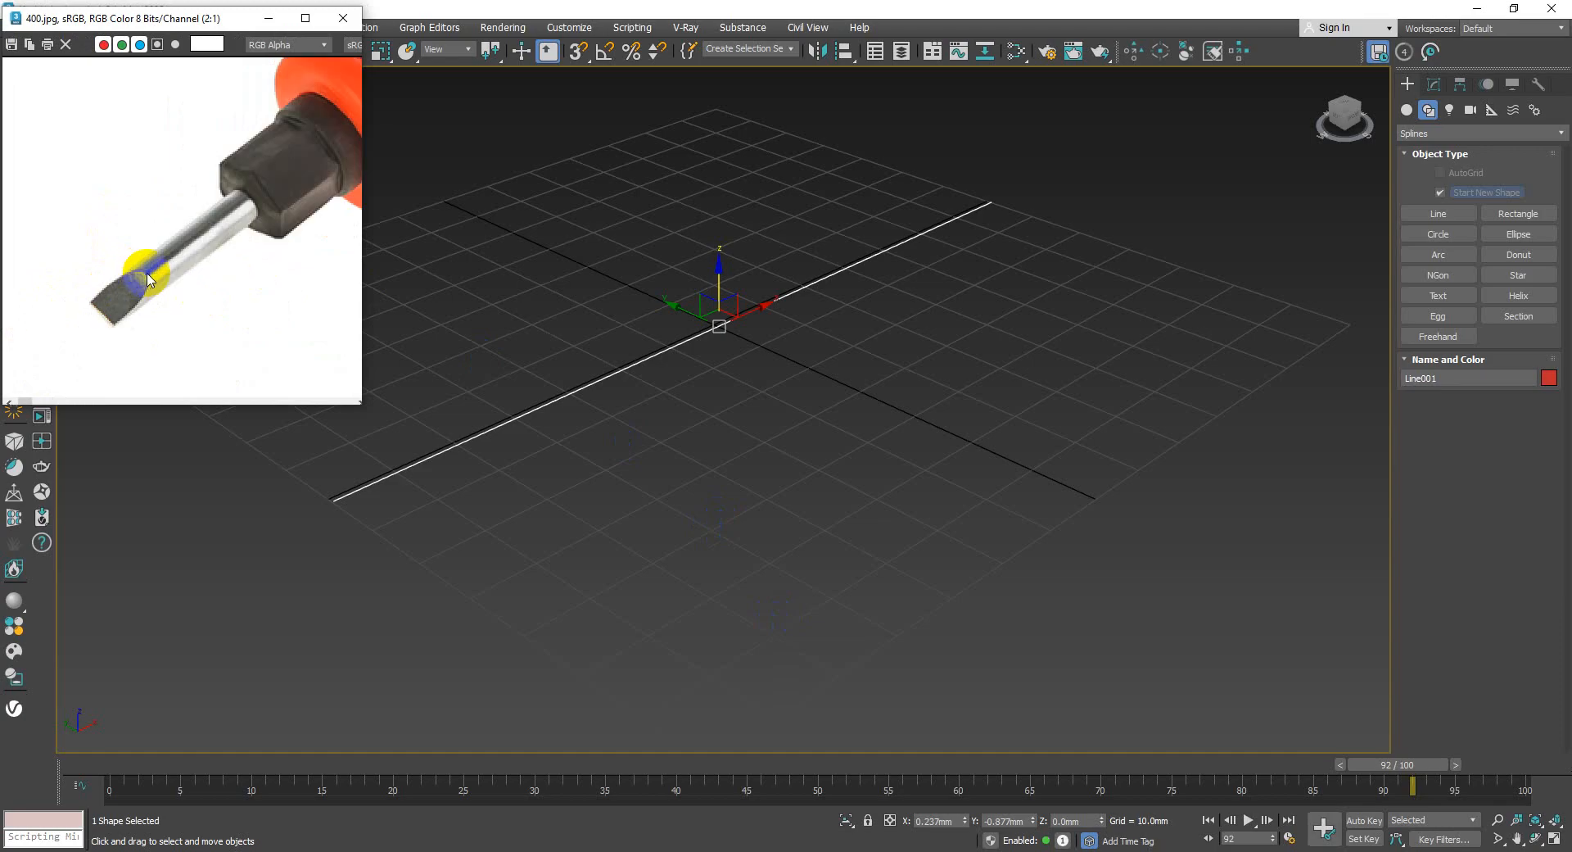
{"action": "scroll", "coordinate": [278, 160], "scroll_direction": "down", "scroll_amount": 1}
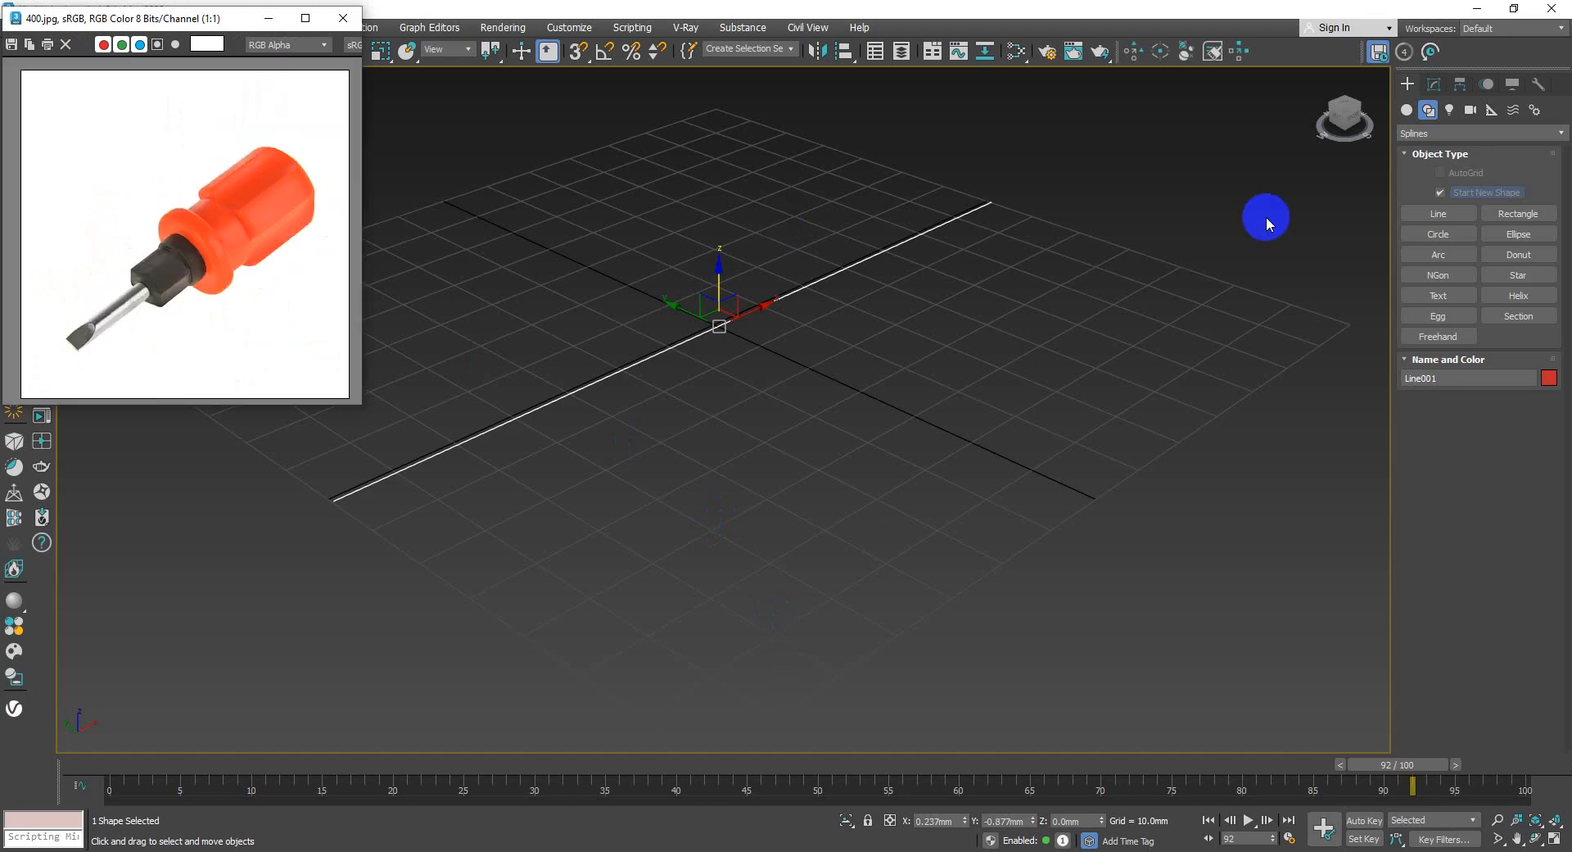
- Draw a narrow rectangle spline about 8.8 mm by 1.3 mm on the grid beside the line's near end
{"action": "left_click", "coordinate": [1439, 237]}
{"action": "left_click", "coordinate": [1517, 213]}
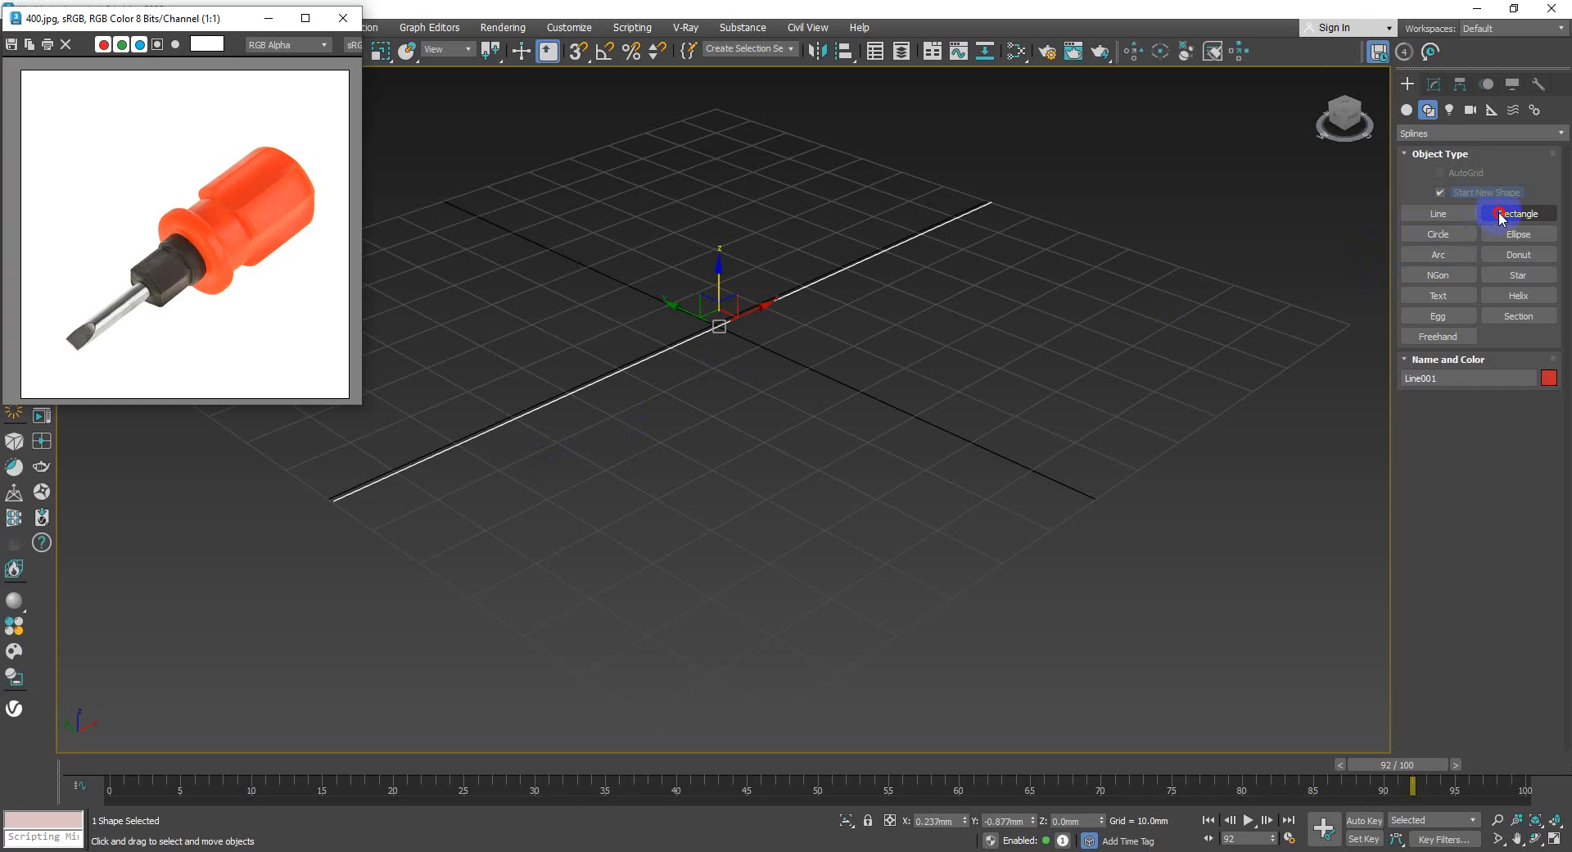
{"action": "left_click_drag", "start_coordinate": [373, 530], "coordinate": [424, 554]}
{"action": "right_click", "coordinate": [475, 496]}
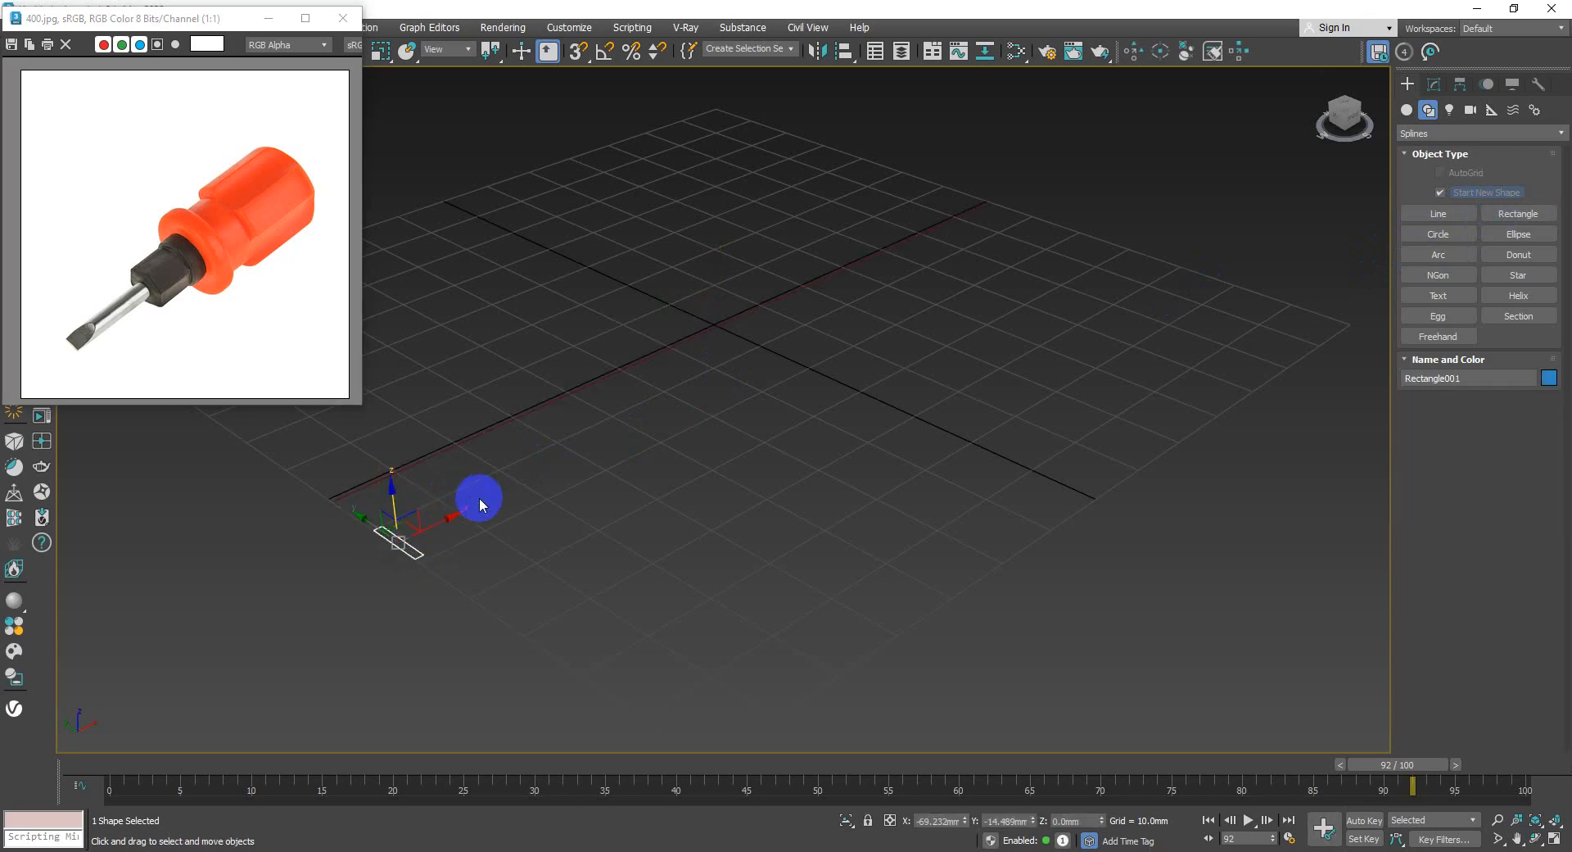
- Reduce the rectangle to a length of 4.478 mm and a width of 1.116 mm
{"action": "left_click", "coordinate": [1434, 84]}
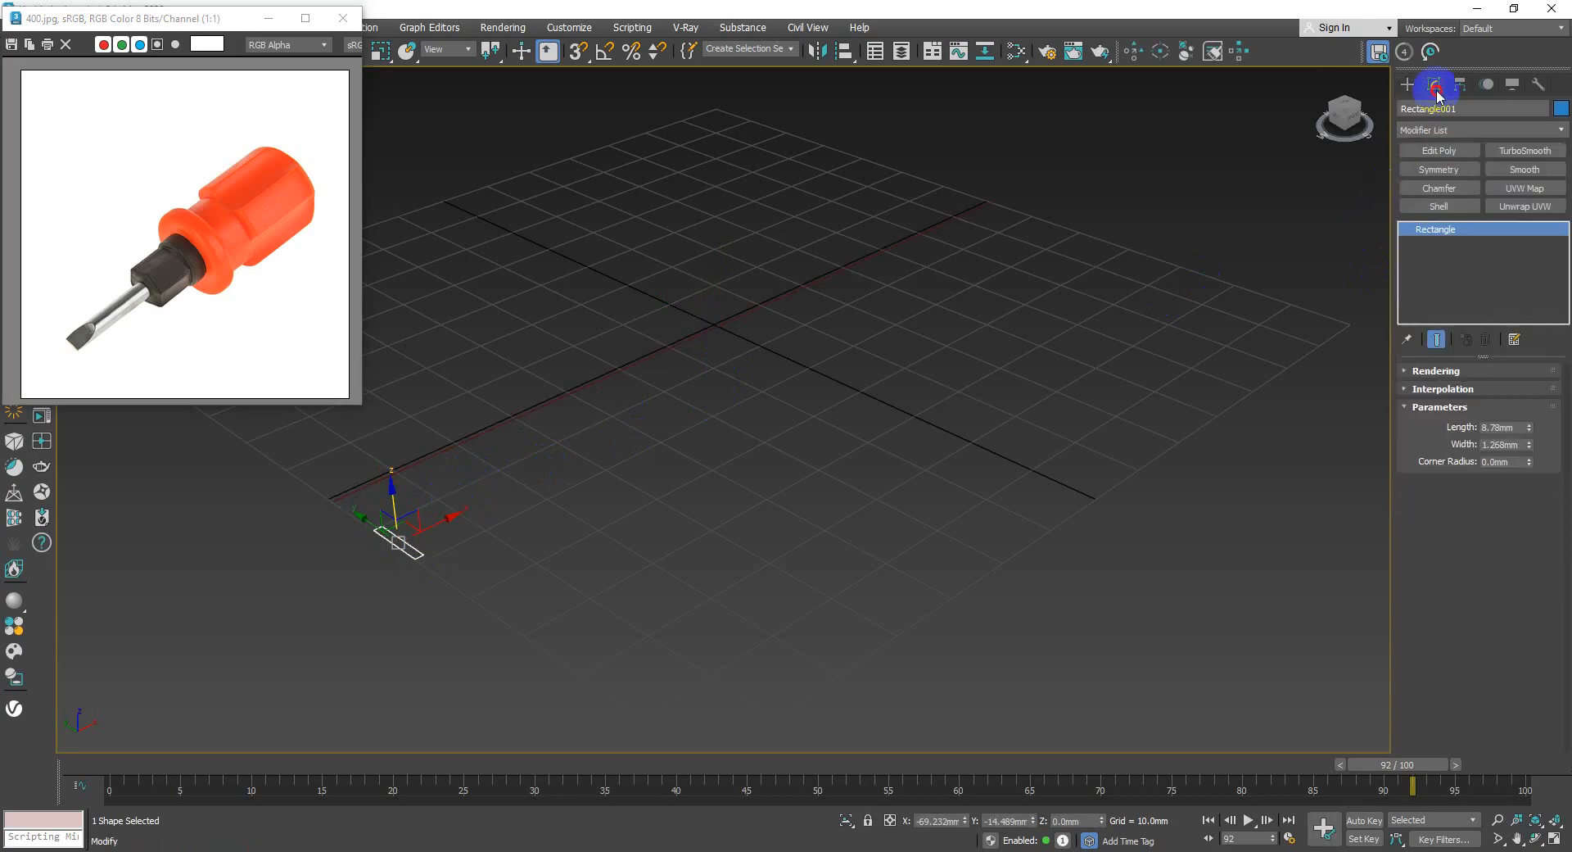
{"action": "left_click_drag", "start_coordinate": [1533, 451], "coordinate": [614, 487]}
{"action": "scroll", "coordinate": [537, 473], "scroll_direction": "up", "scroll_amount": 3}
{"action": "middle_click_drag", "start_coordinate": [558, 466], "coordinate": [621, 463]}
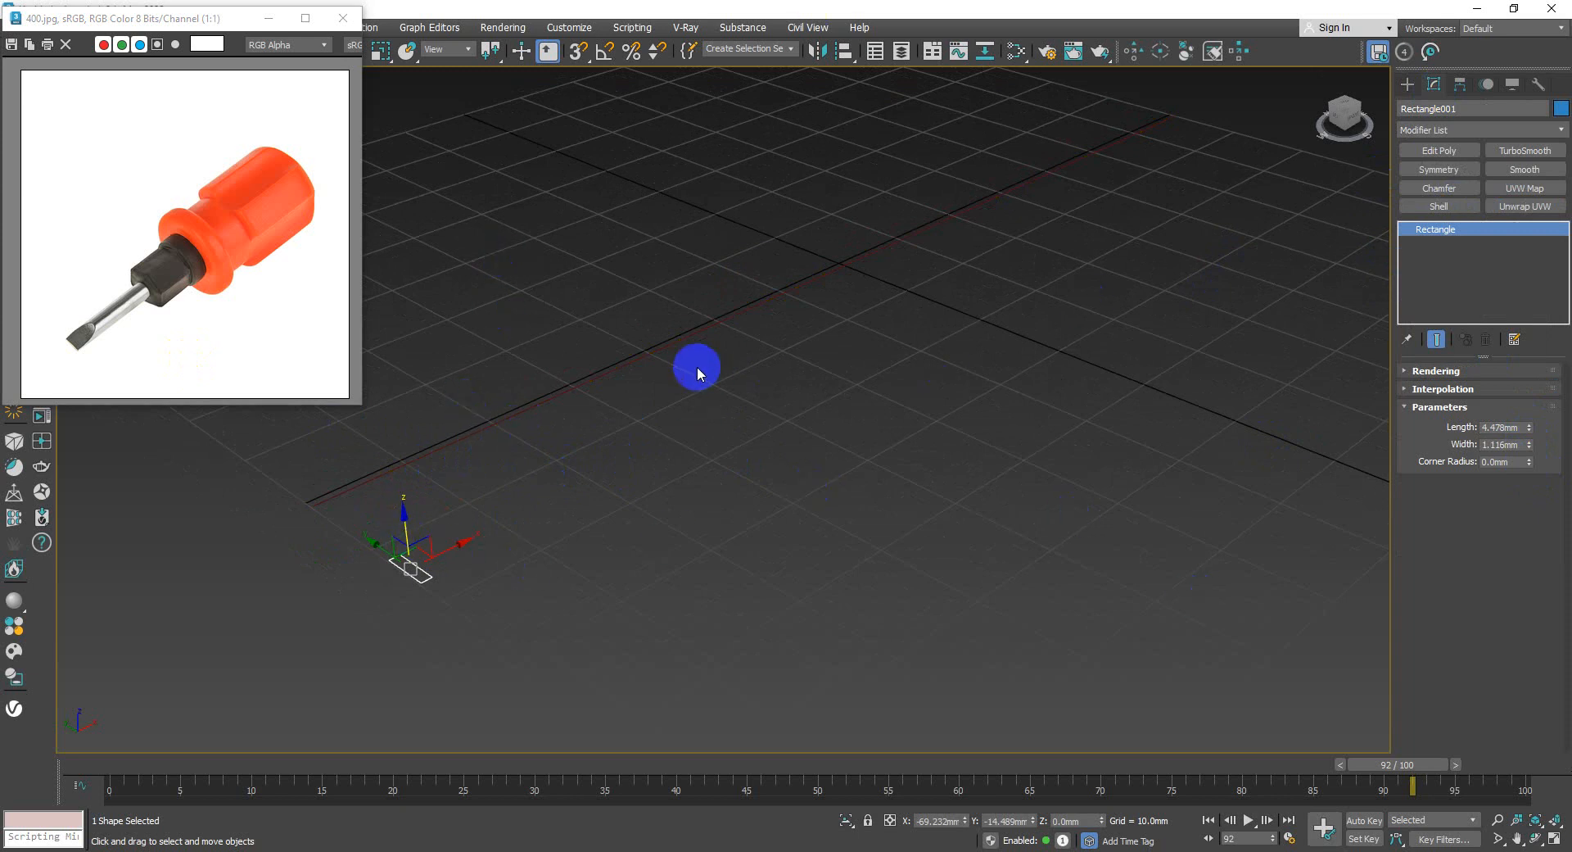
- Create a Loft with the long straight line as its path and the small rectangle as its shape
{"action": "left_click", "coordinate": [671, 344]}
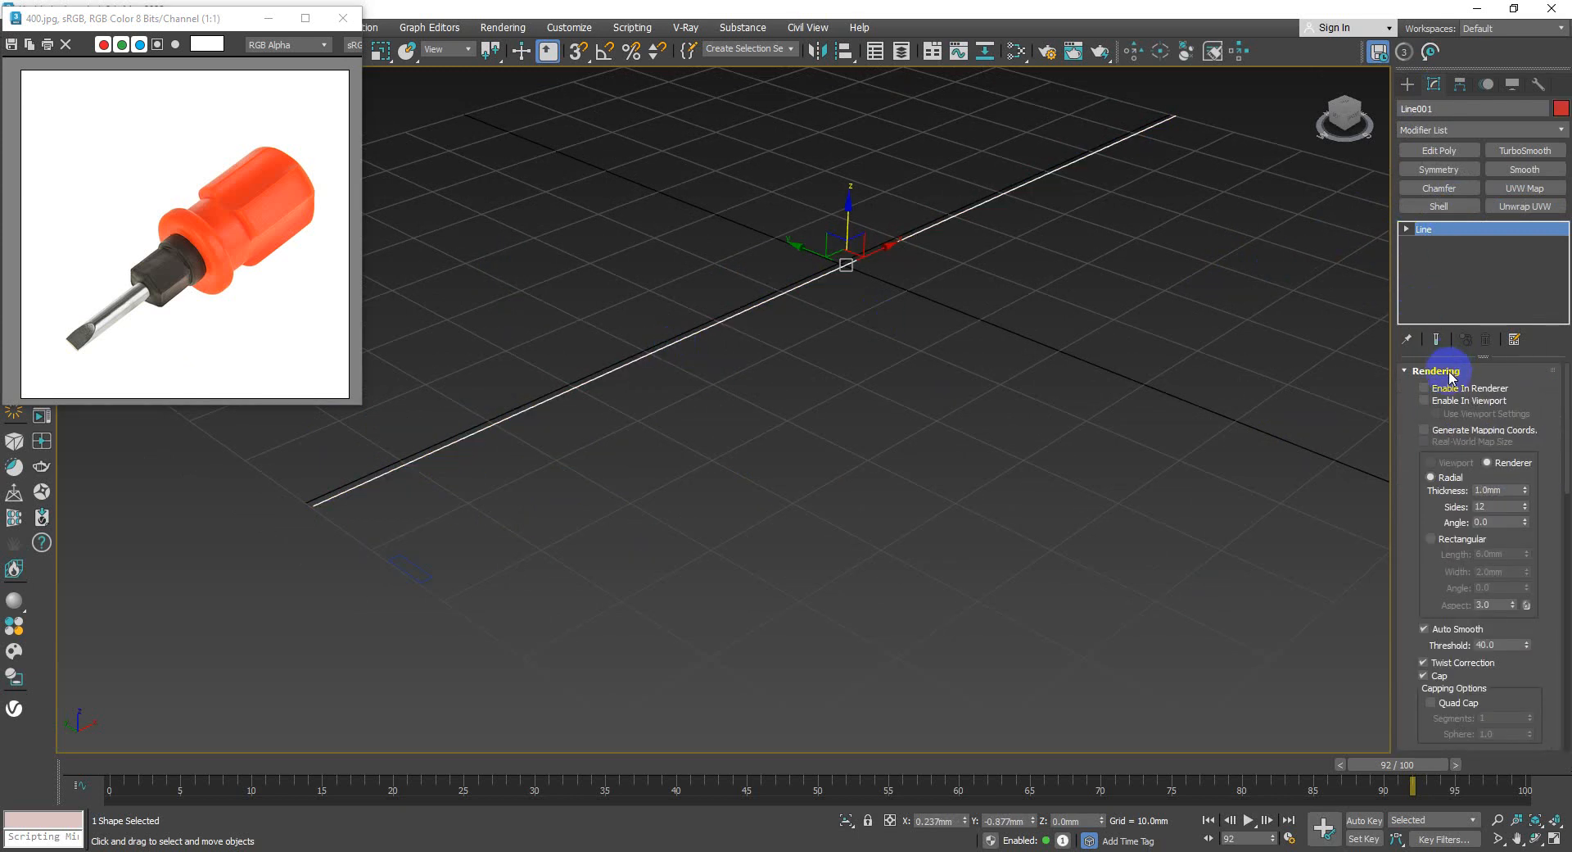
{"action": "left_click", "coordinate": [985, 290]}
{"action": "left_click", "coordinate": [933, 228]}
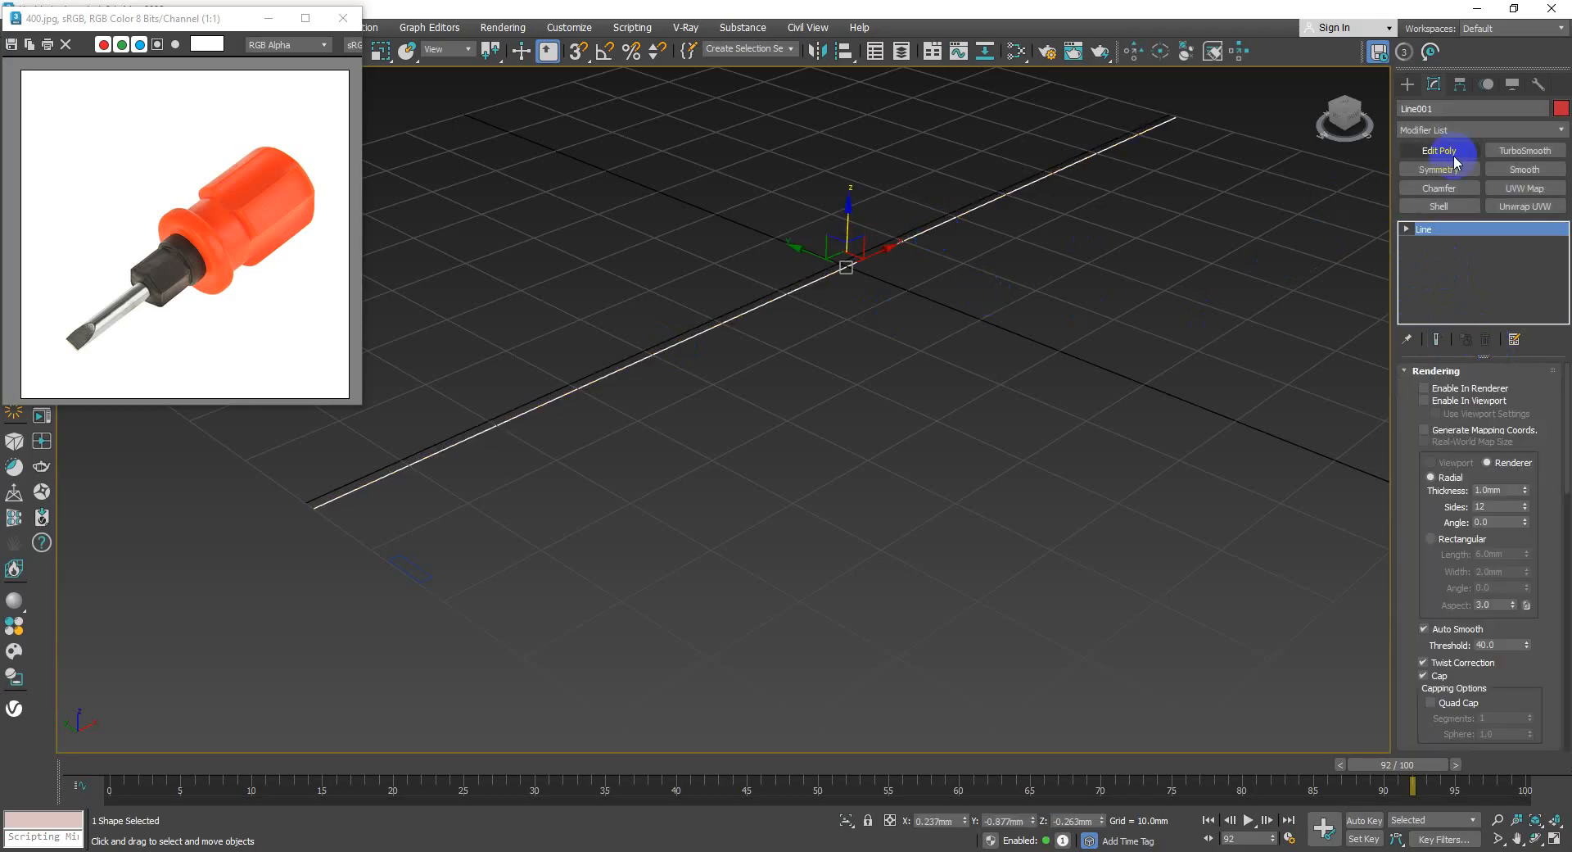
{"action": "left_click", "coordinate": [1408, 83]}
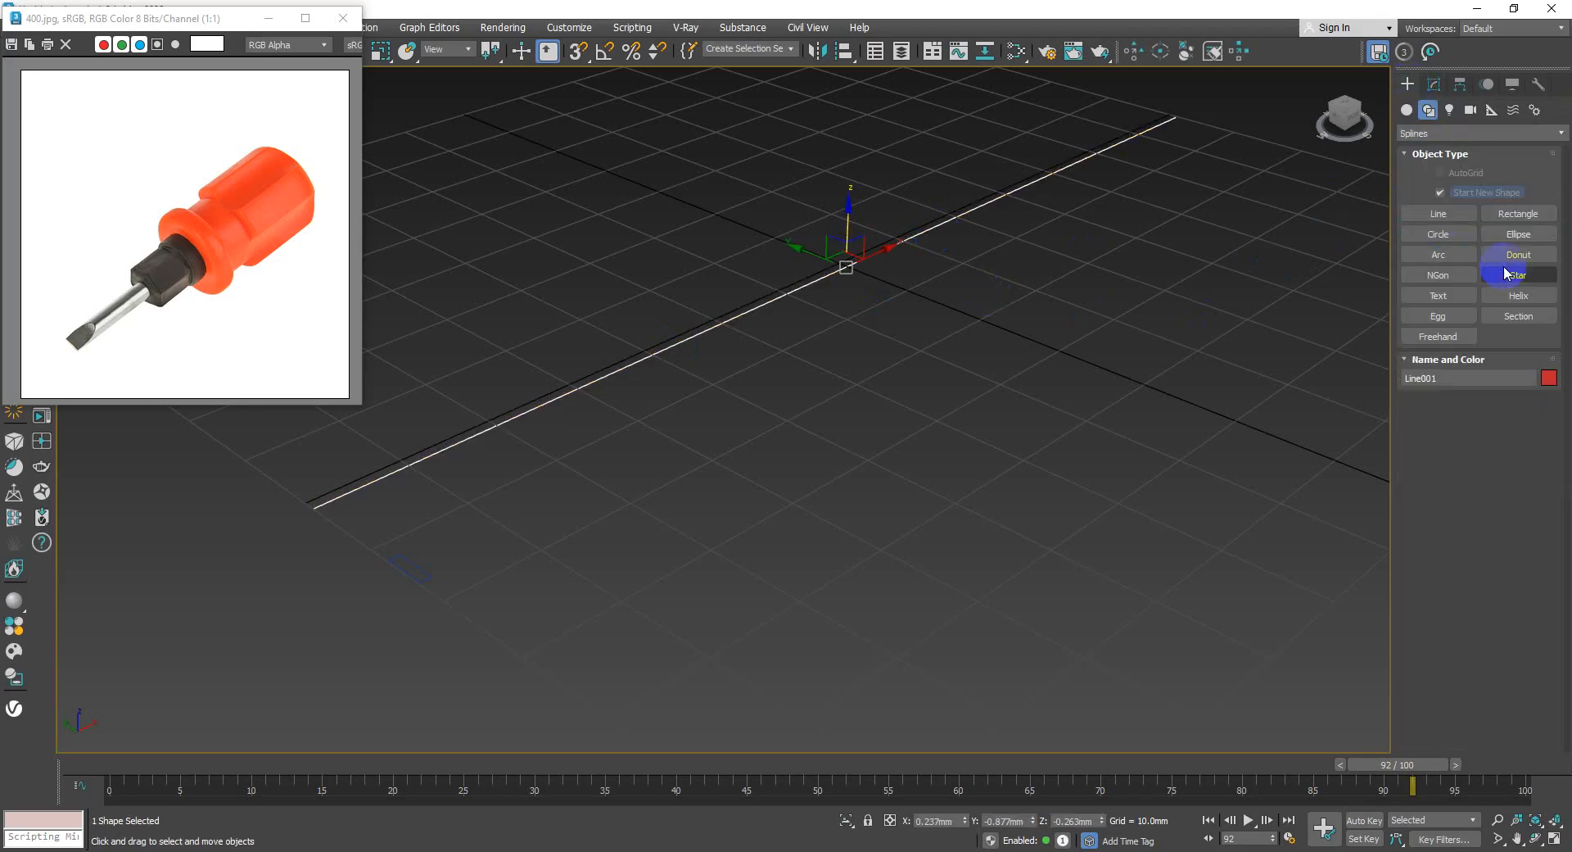
{"action": "left_click", "coordinate": [1408, 110]}
{"action": "left_click", "coordinate": [1511, 255]}
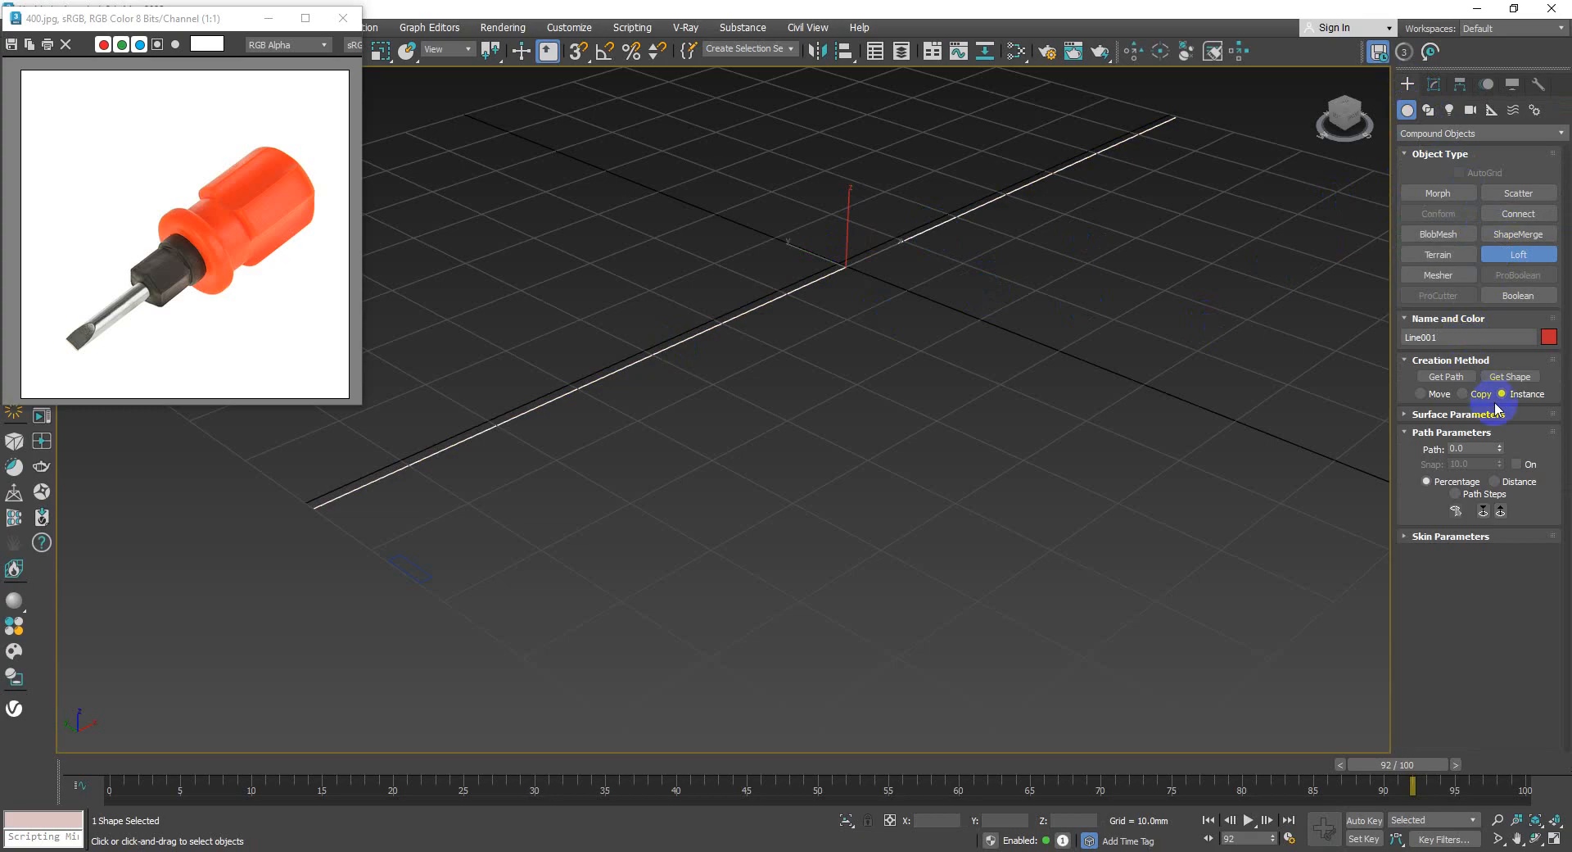
{"action": "scroll", "coordinate": [943, 457], "scroll_direction": "down", "scroll_amount": 4}
{"action": "middle_click_drag", "start_coordinate": [700, 450], "coordinate": [633, 441]}
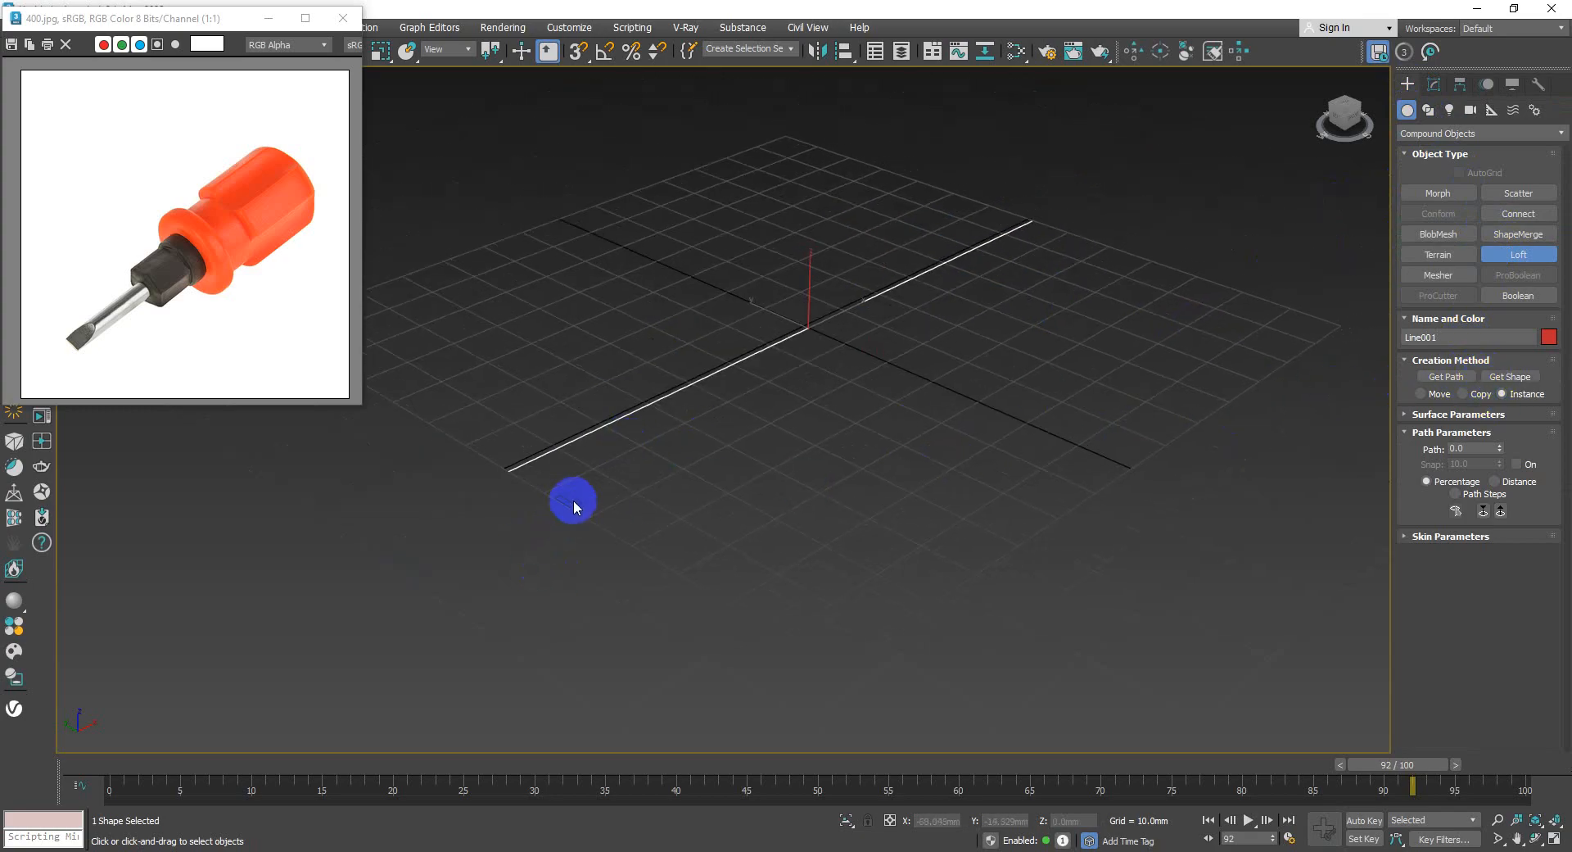
{"action": "scroll", "coordinate": [574, 501], "scroll_direction": "up", "scroll_amount": 2}
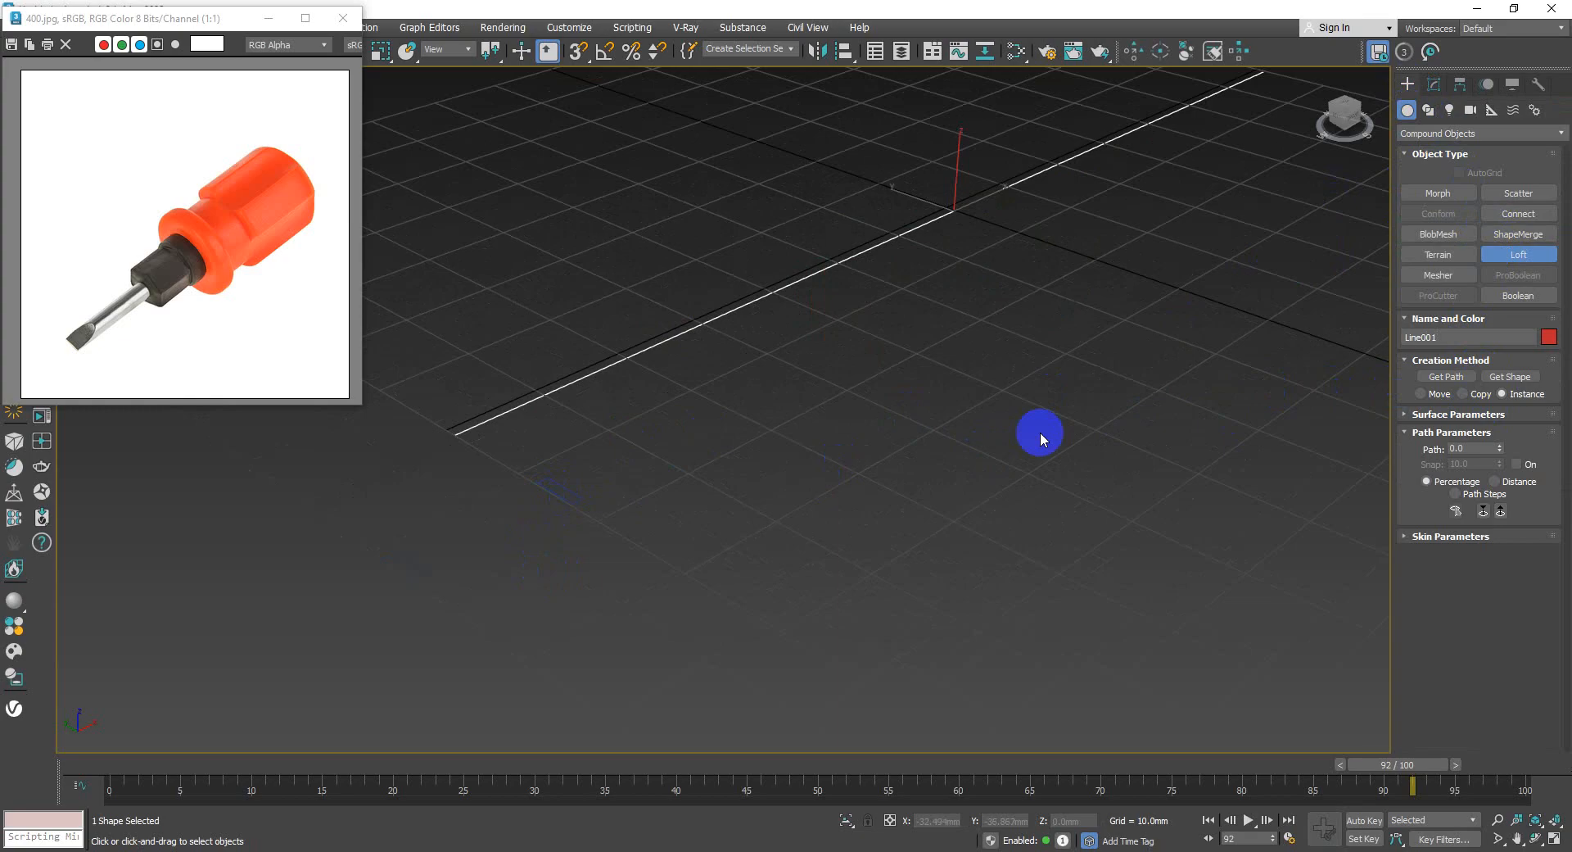
{"action": "left_click", "coordinate": [1500, 375]}
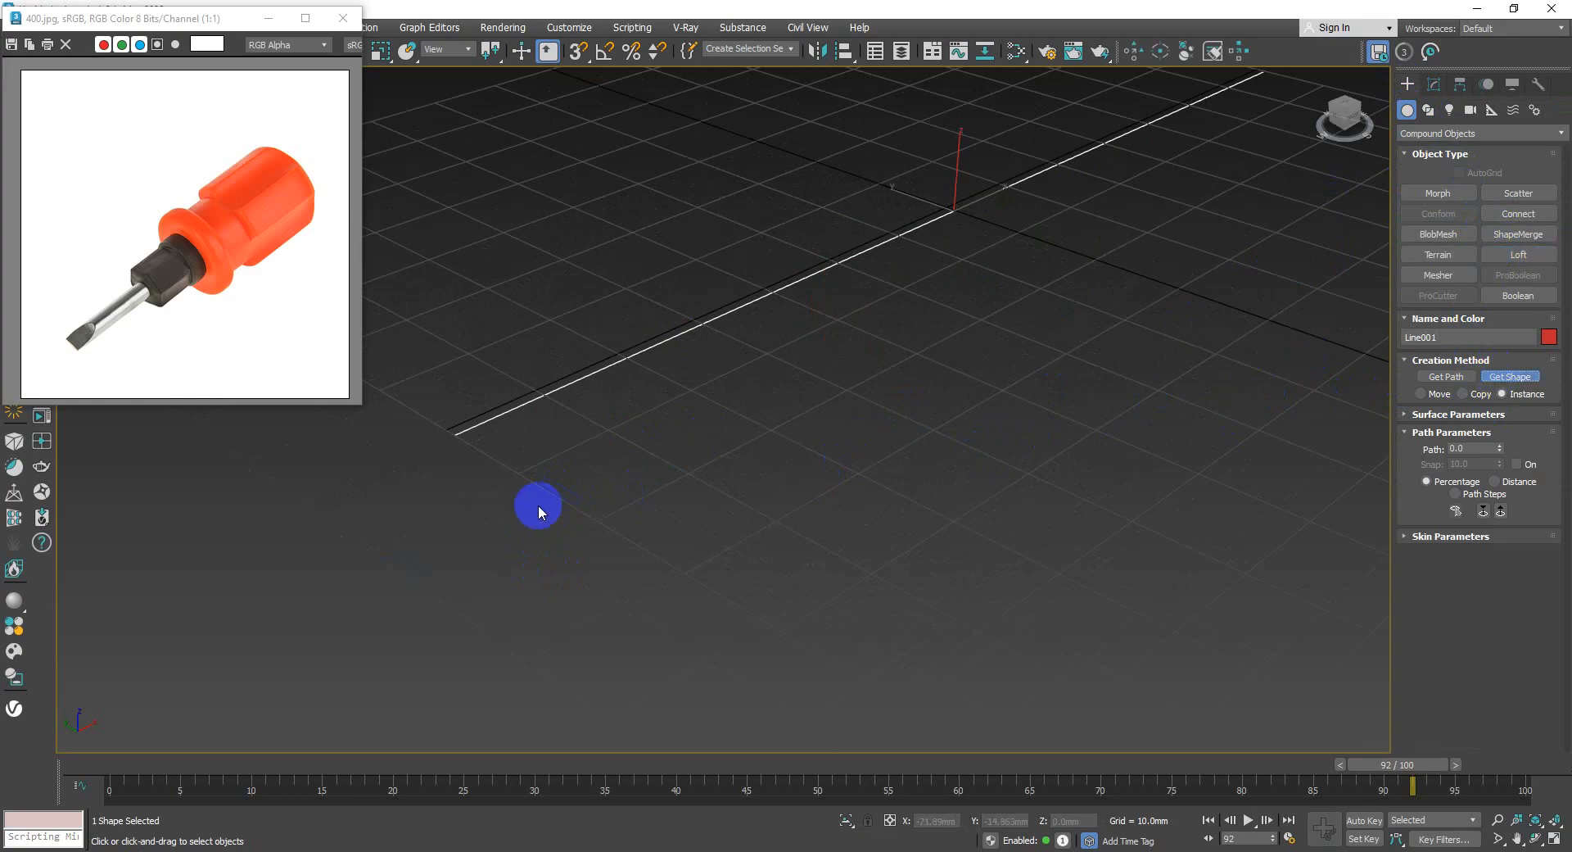
{"action": "left_click", "coordinate": [559, 492]}
{"action": "right_click", "coordinate": [660, 445]}
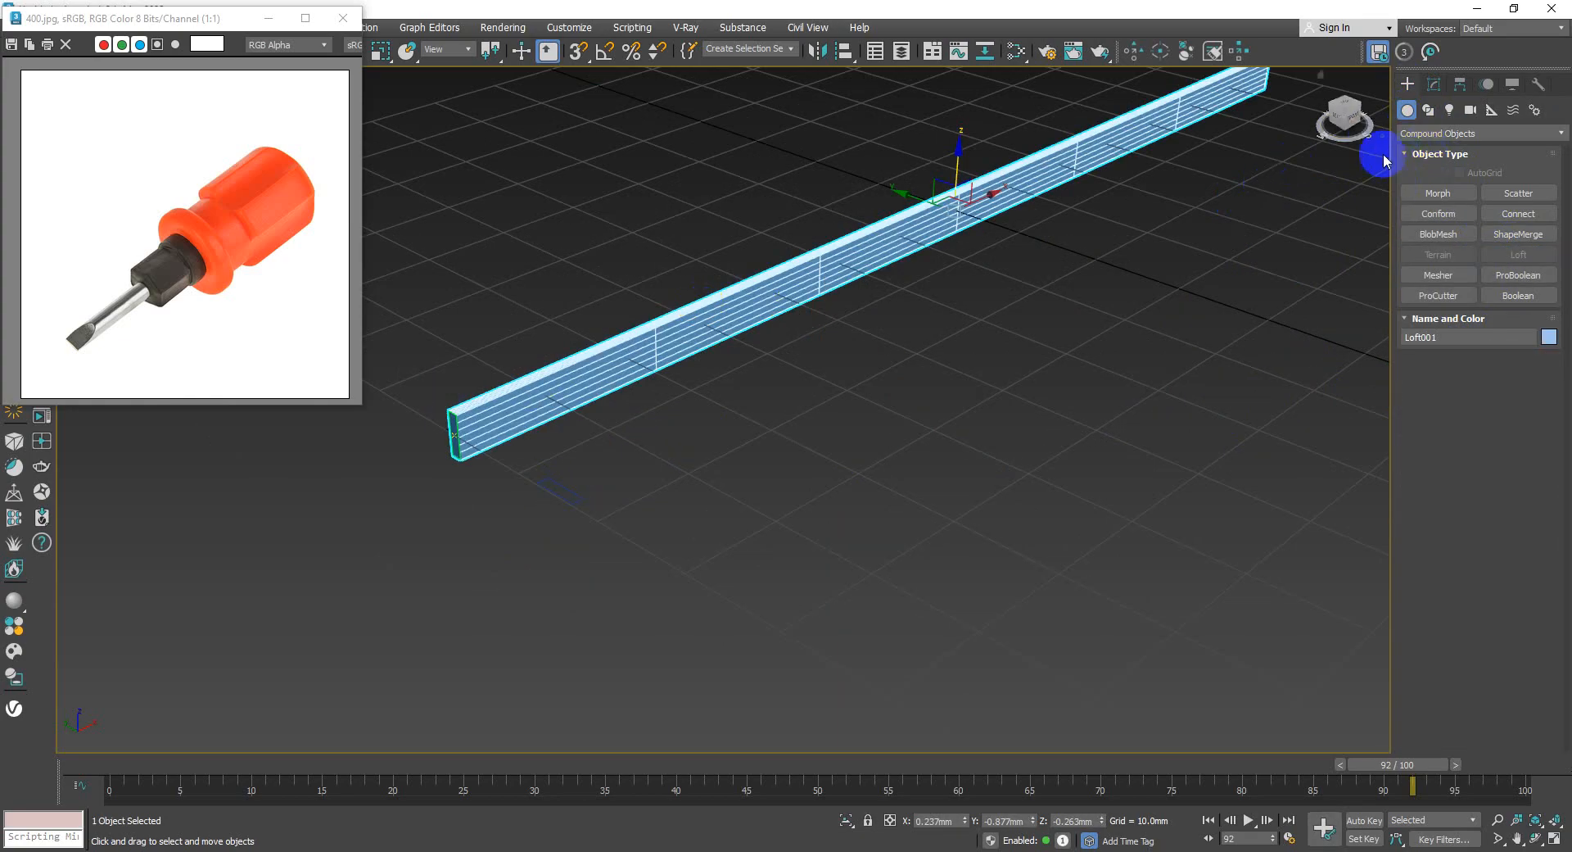
- Draw a small circle spline for the shaft's cross-section on the grid beside the near end of the lofted bar
{"action": "left_click", "coordinate": [1427, 110]}
{"action": "scroll", "coordinate": [52, 334], "scroll_direction": "up", "scroll_amount": 2}
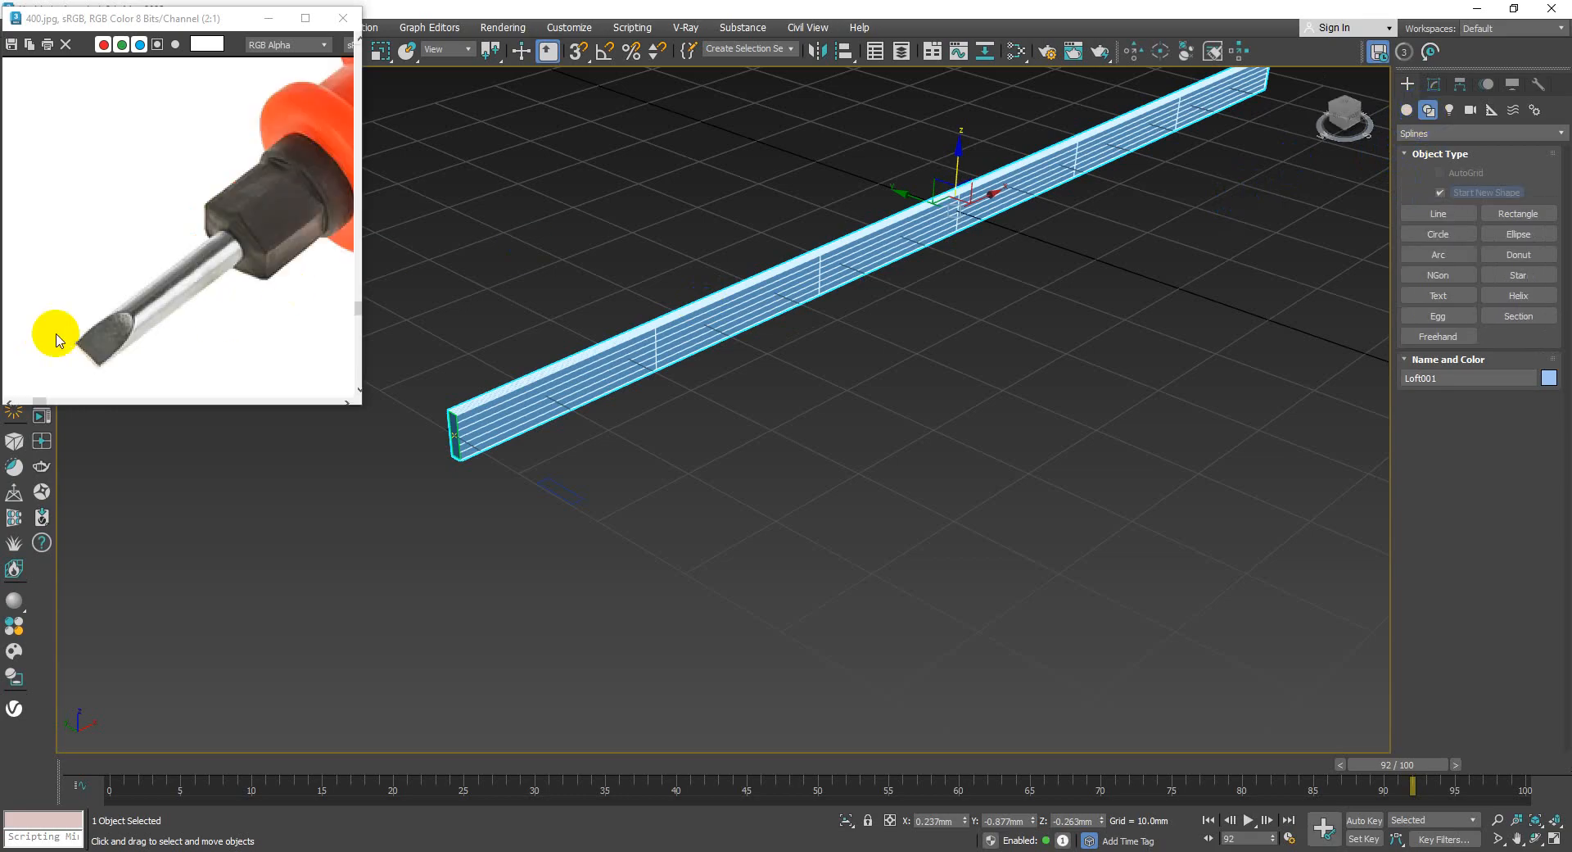
{"action": "scroll", "coordinate": [117, 348], "scroll_direction": "down", "scroll_amount": 2}
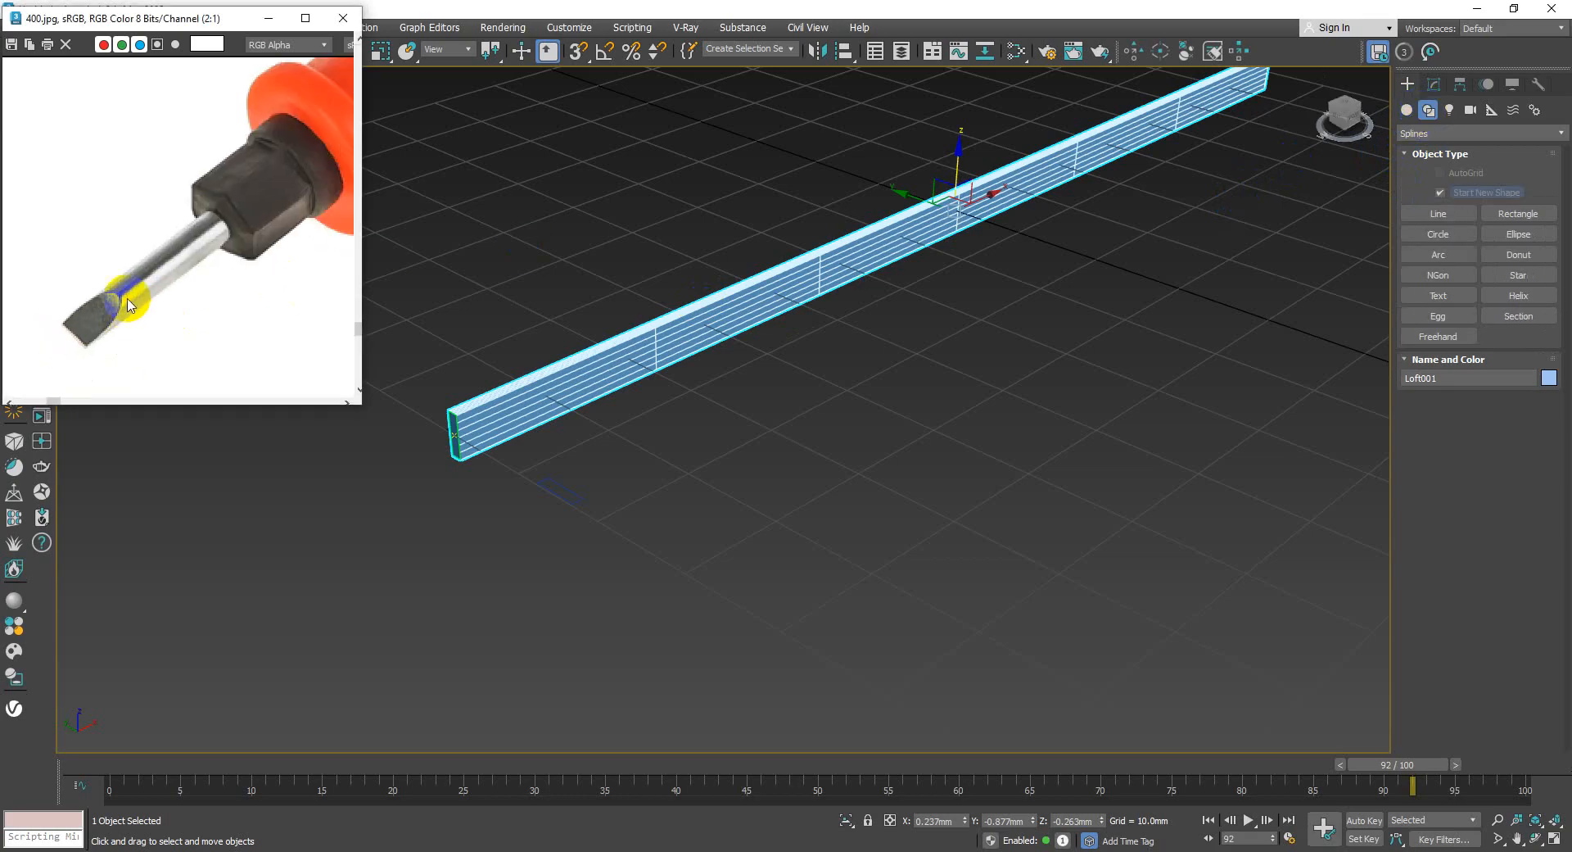
{"action": "scroll", "coordinate": [112, 315], "scroll_direction": "up", "scroll_amount": 1}
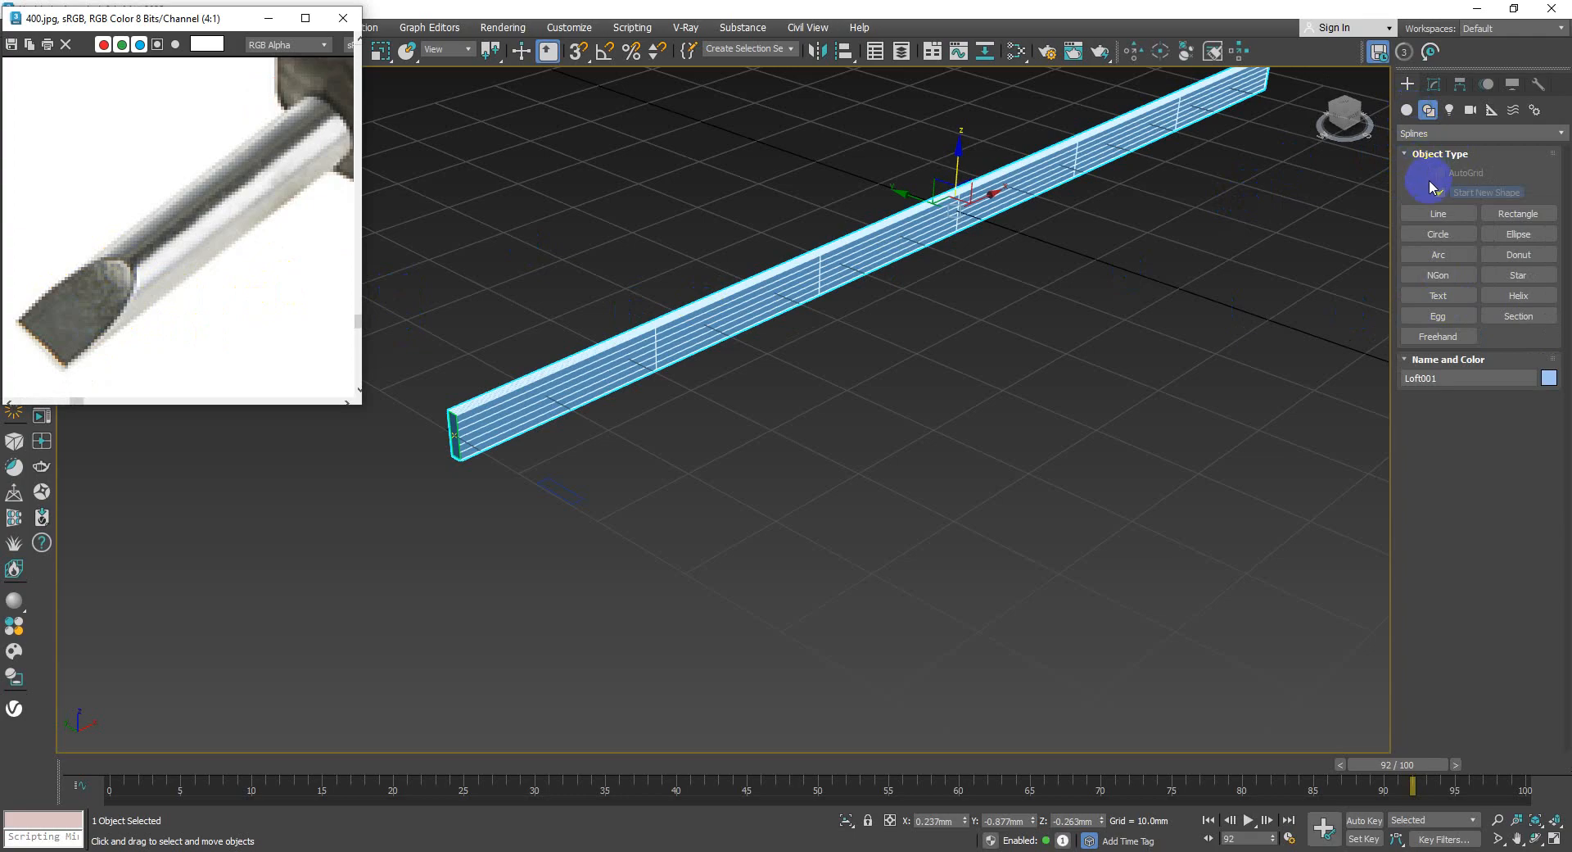
{"action": "left_click", "coordinate": [1492, 213]}
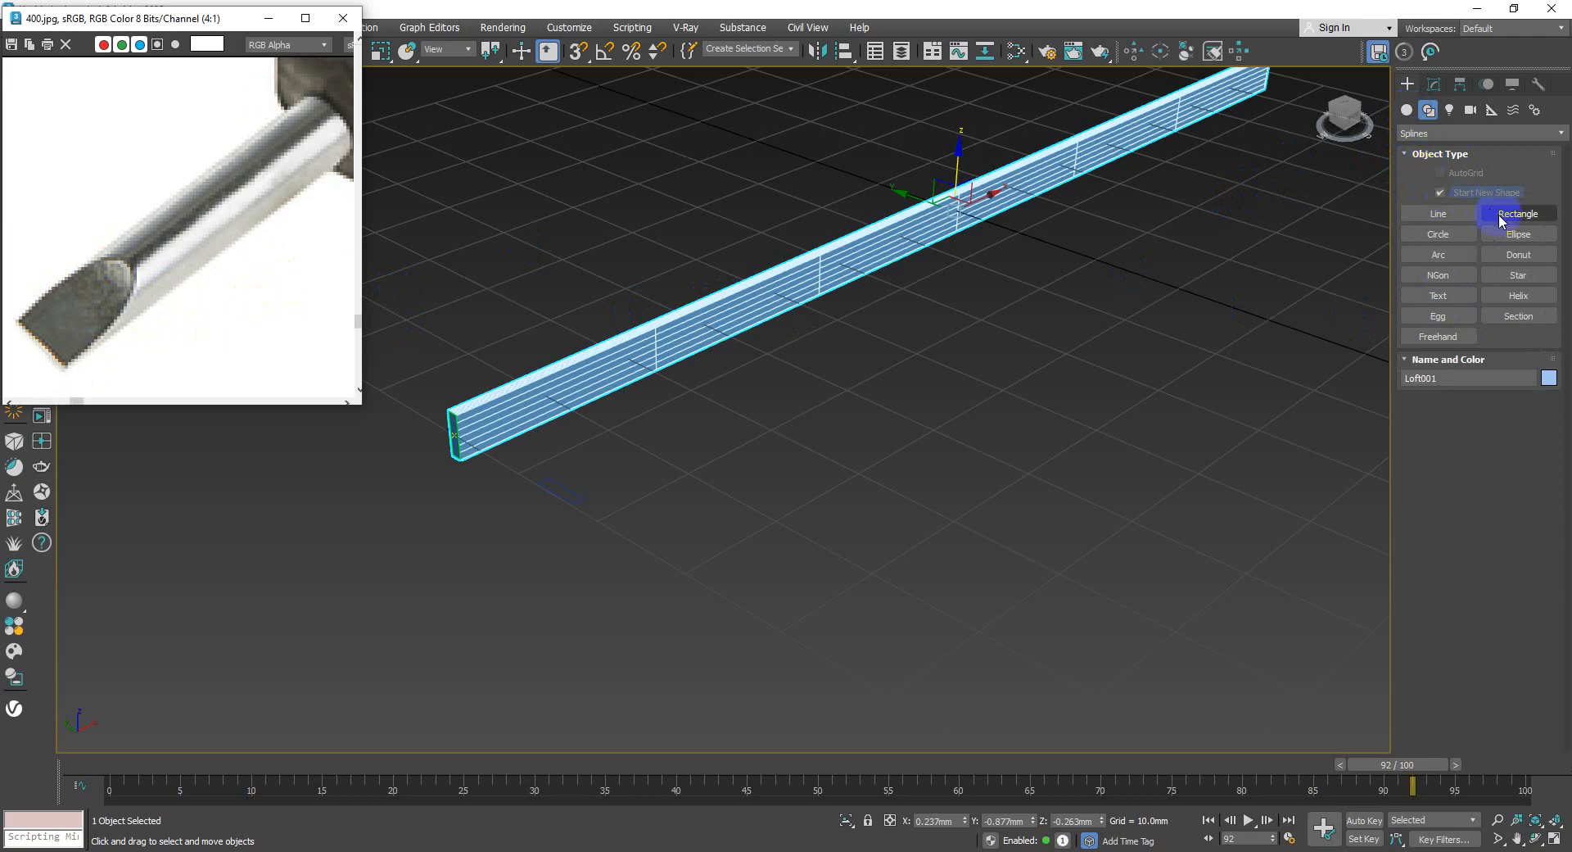
{"action": "left_click", "coordinate": [1438, 235]}
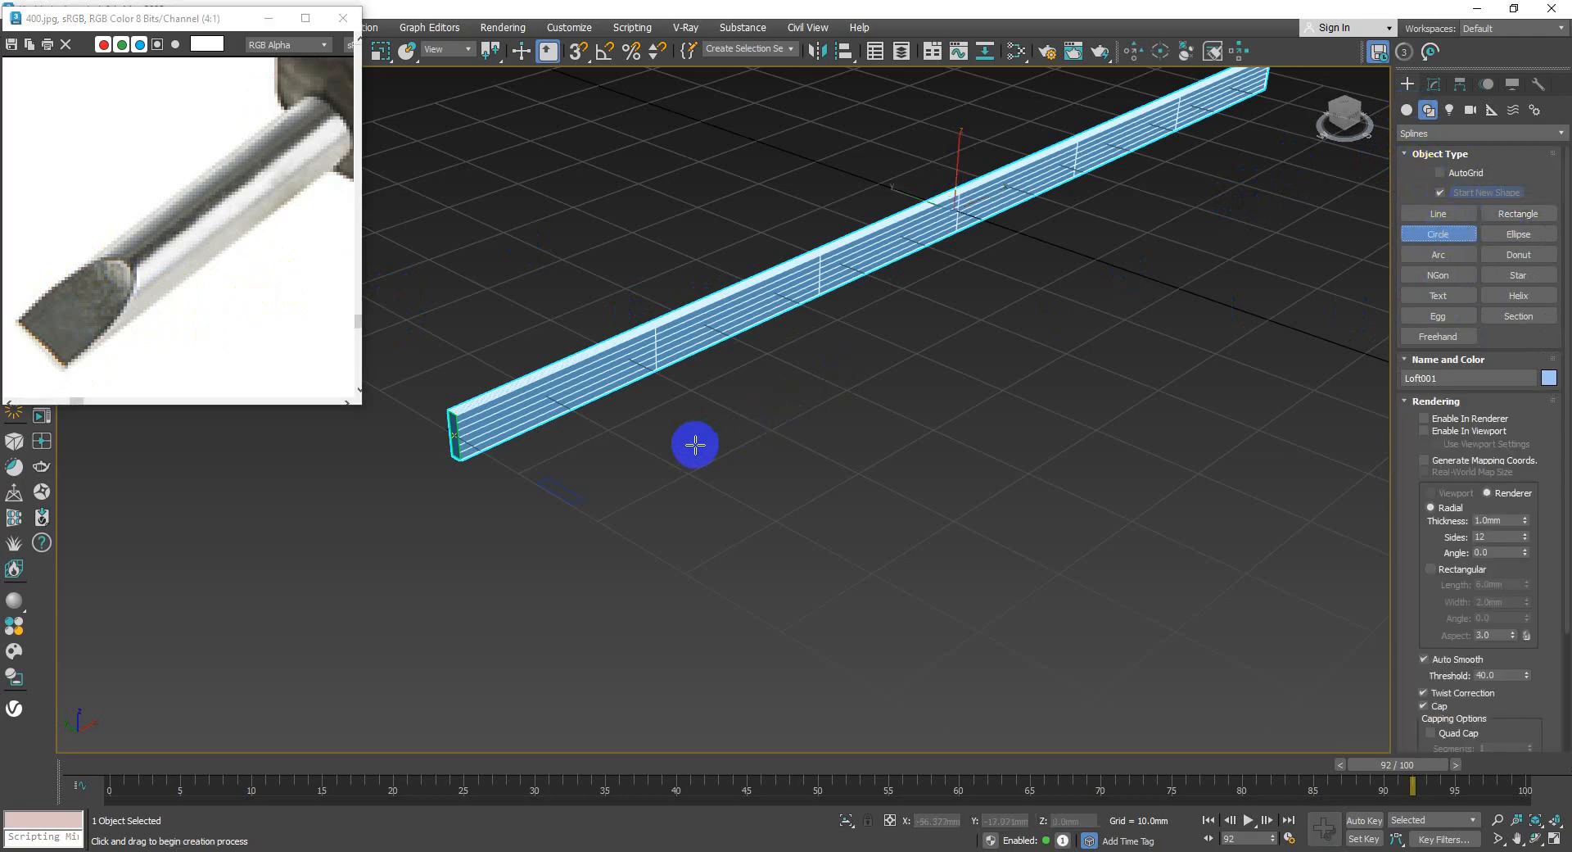
{"action": "left_click_drag", "start_coordinate": [643, 448], "coordinate": [649, 456]}
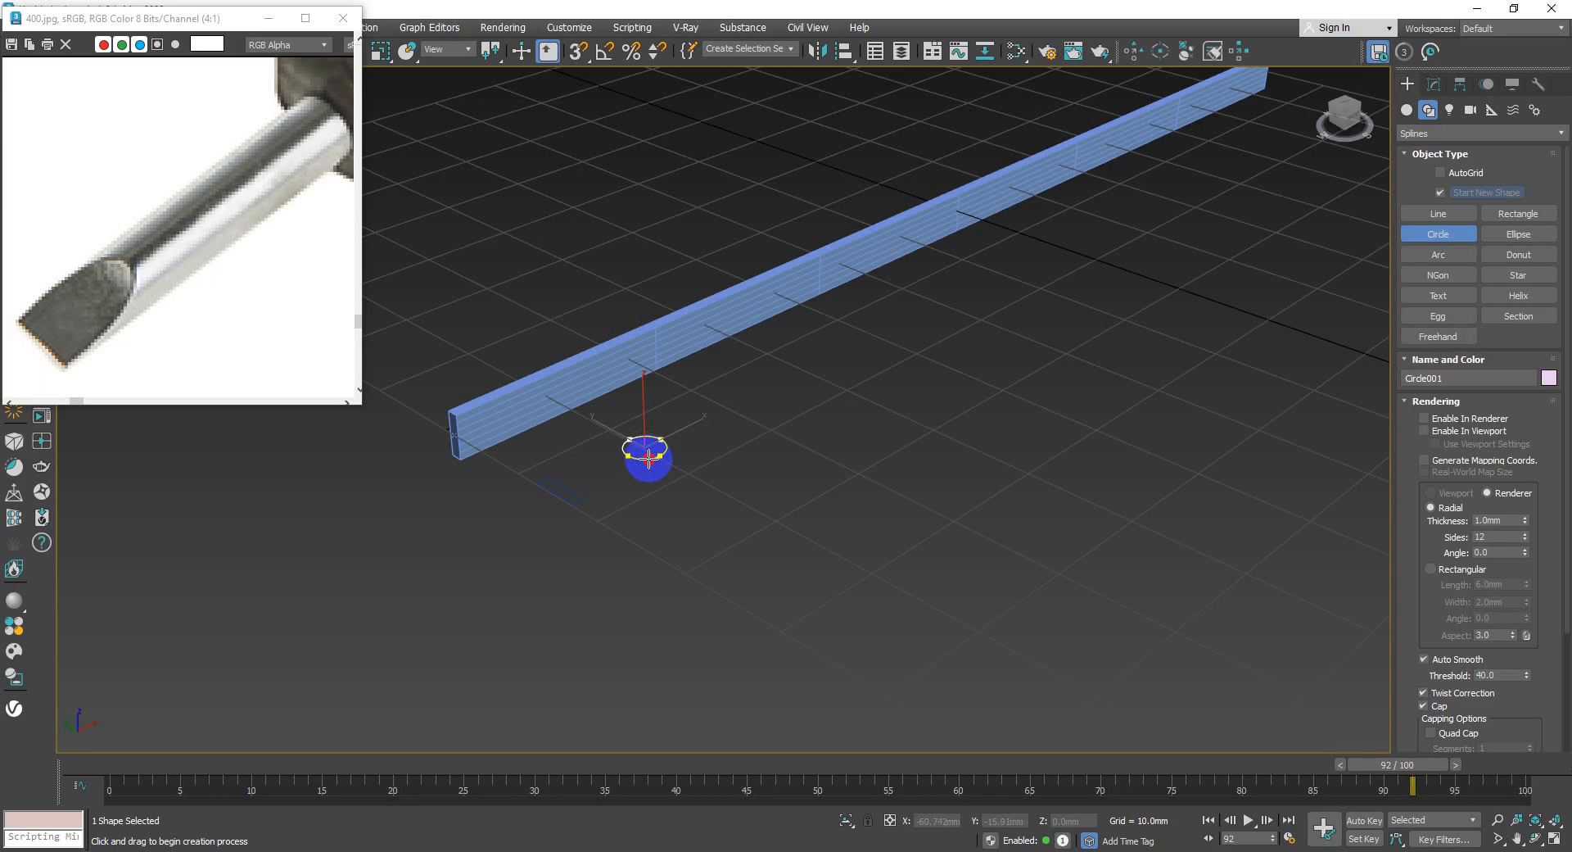
{"action": "scroll", "coordinate": [797, 390], "scroll_direction": "down", "scroll_amount": 2}
{"action": "middle_click_drag", "start_coordinate": [797, 390], "coordinate": [762, 409]}
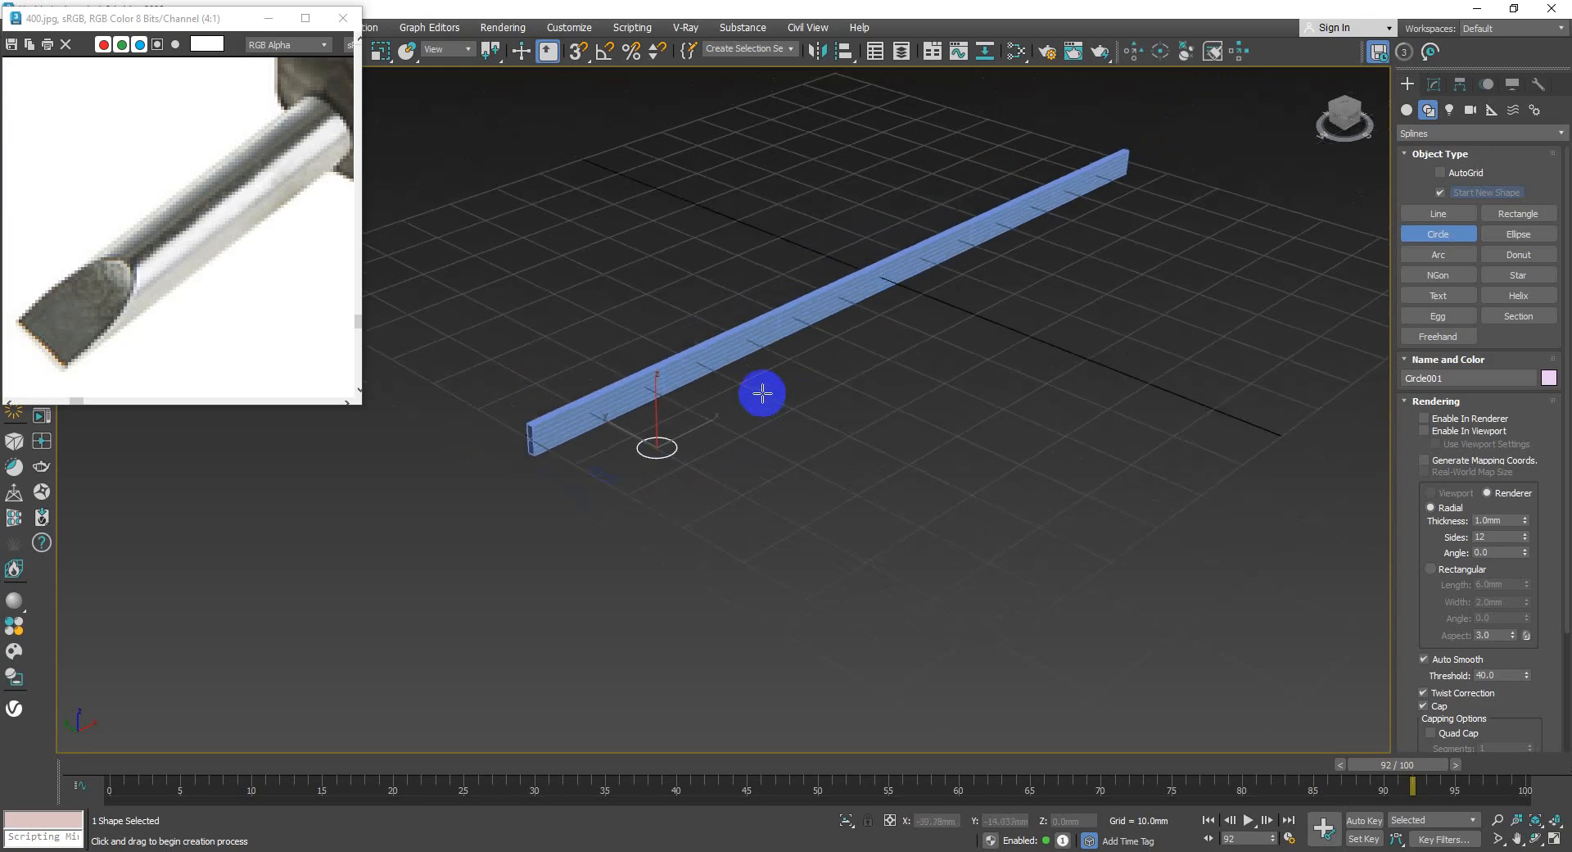
- Draw a hexagonal NGon spline with a radius of about 7.9 mm beside the lofted bar, beyond the small circle
{"action": "scroll", "coordinate": [193, 291], "scroll_direction": "down", "scroll_amount": 2}
{"action": "scroll", "coordinate": [200, 246], "scroll_direction": "up", "scroll_amount": 2}
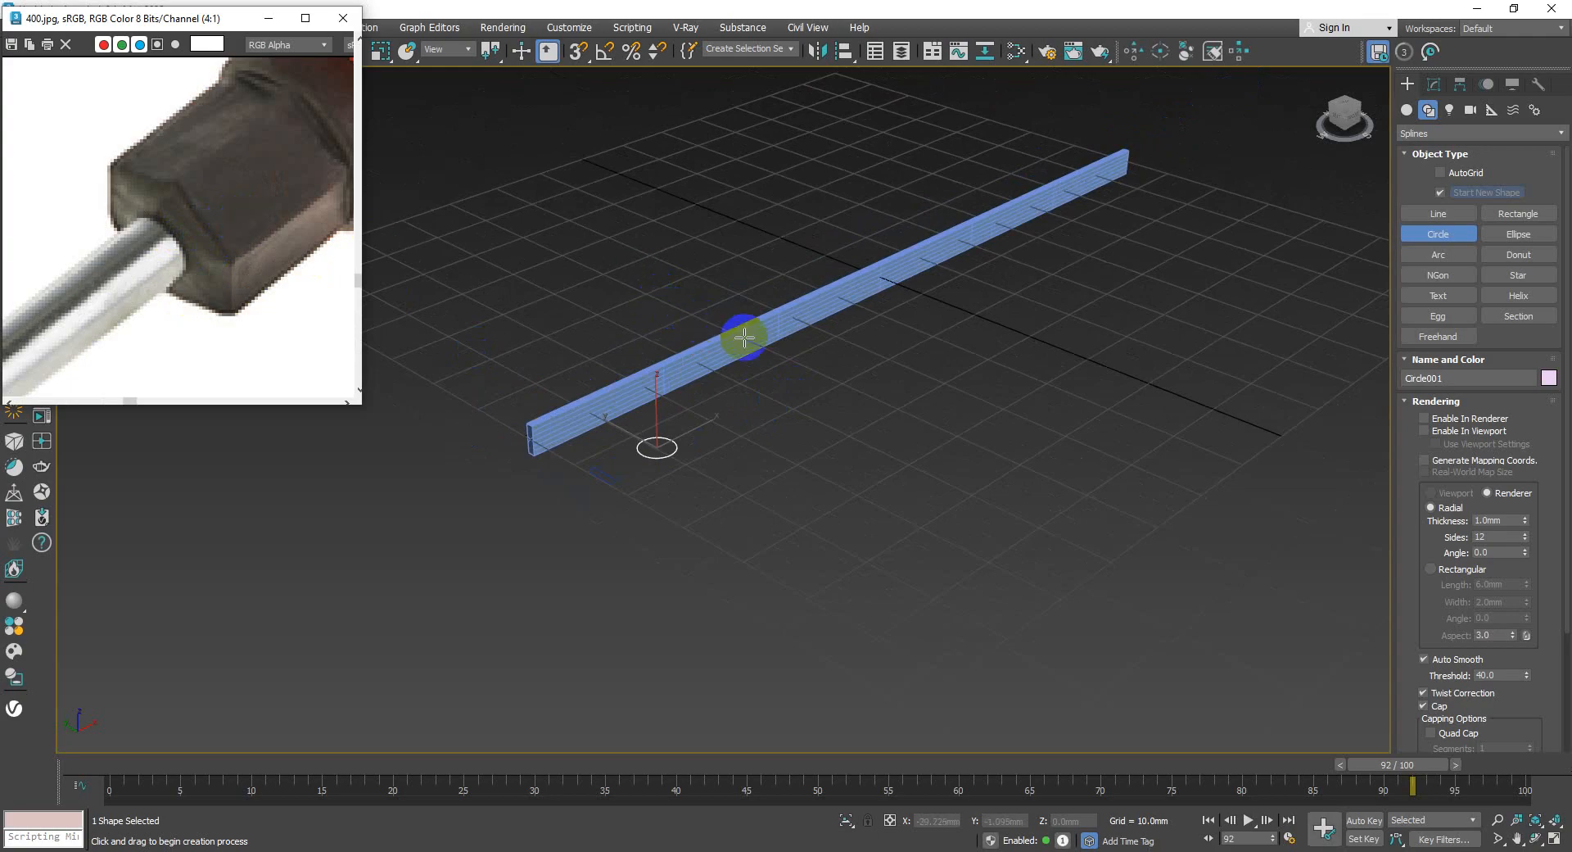
{"action": "left_click", "coordinate": [1439, 276]}
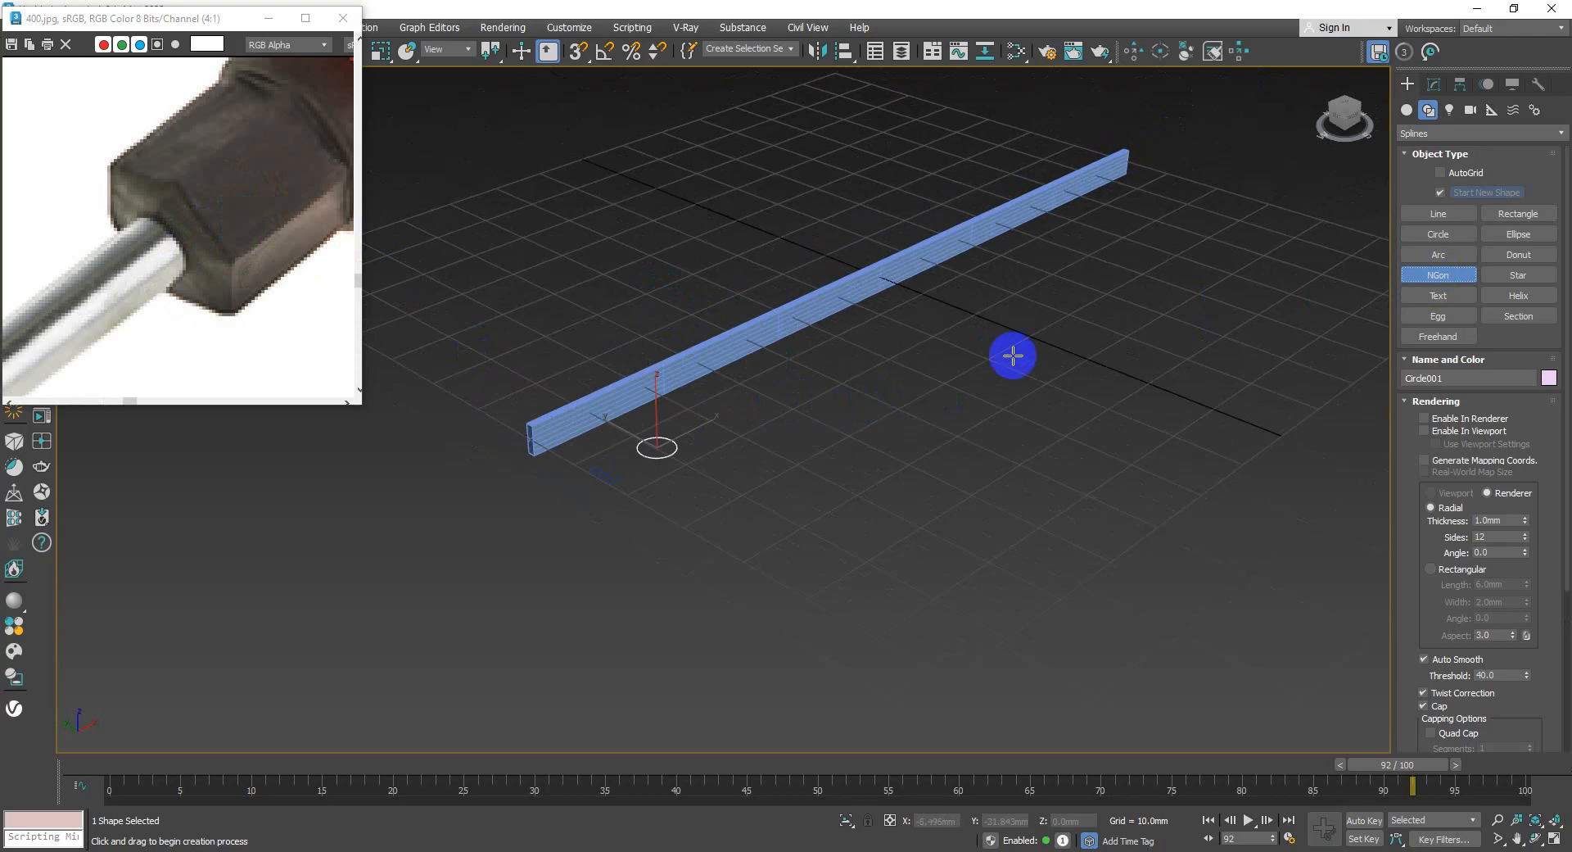
{"action": "left_click_drag", "start_coordinate": [816, 405], "coordinate": [839, 434]}
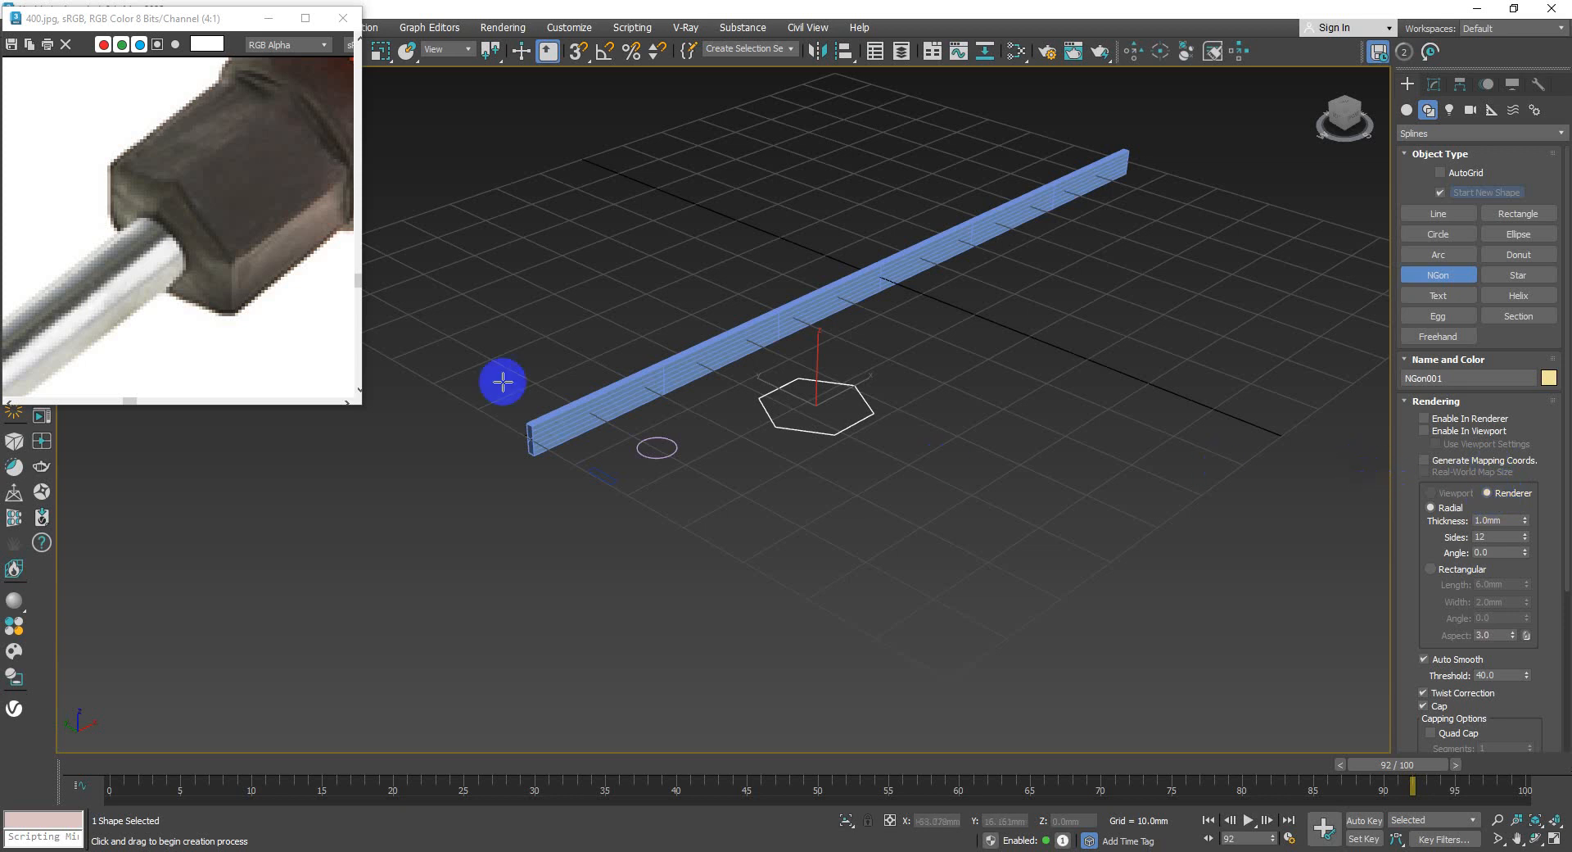
- Round the hexagon's corners with a corner radius of 1.67 mm to match the dark collar in the reference image
{"action": "scroll", "coordinate": [218, 270], "scroll_direction": "down", "scroll_amount": 1}
{"action": "scroll", "coordinate": [281, 222], "scroll_direction": "up", "scroll_amount": 1}
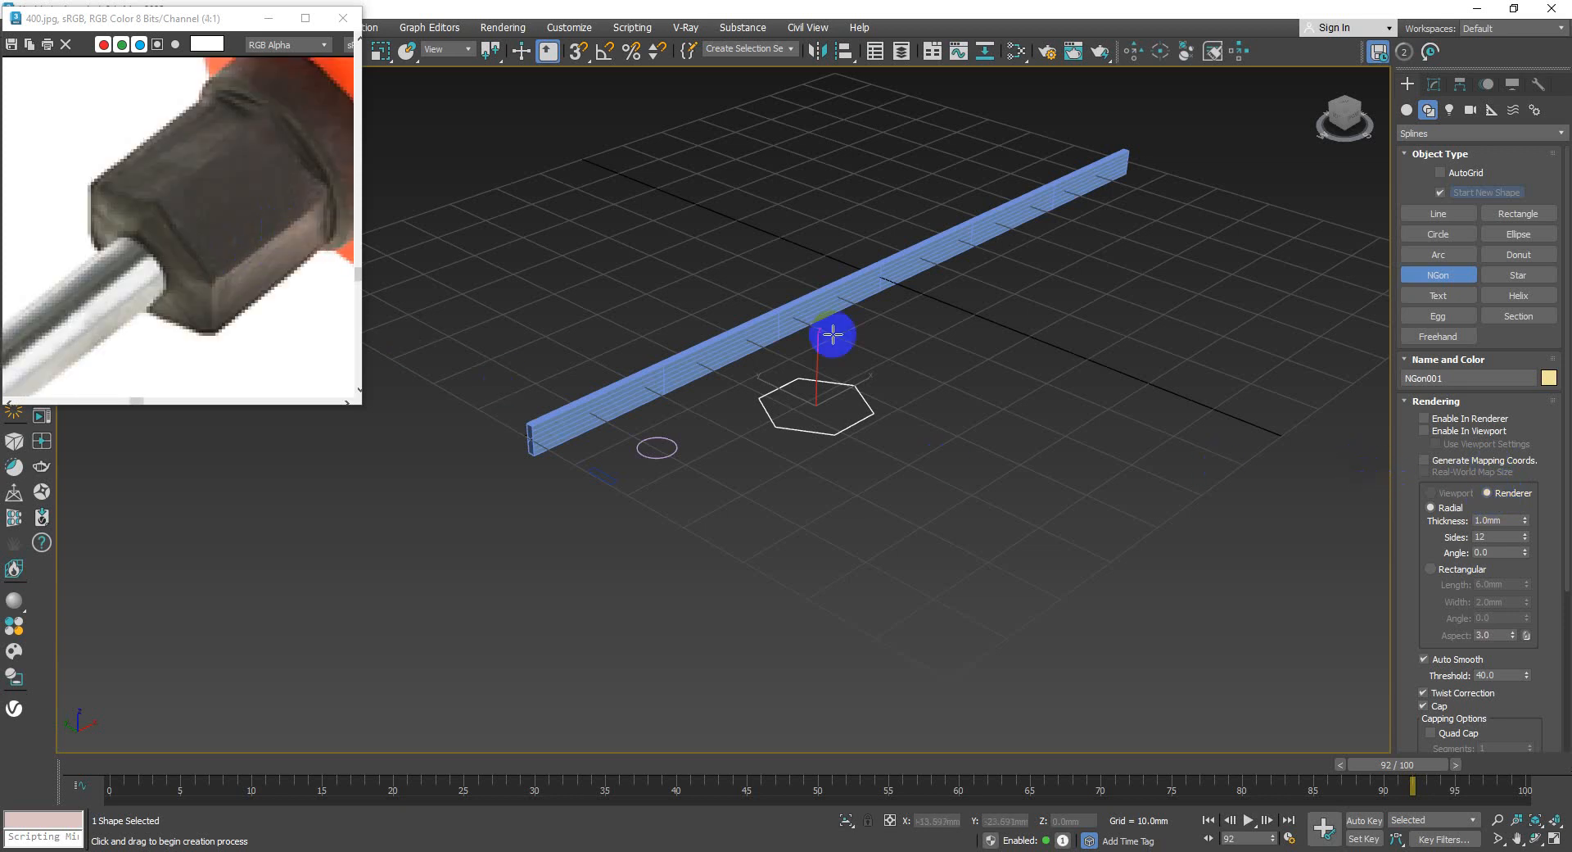
{"action": "left_click_drag", "start_coordinate": [1404, 604], "coordinate": [1396, 378]}
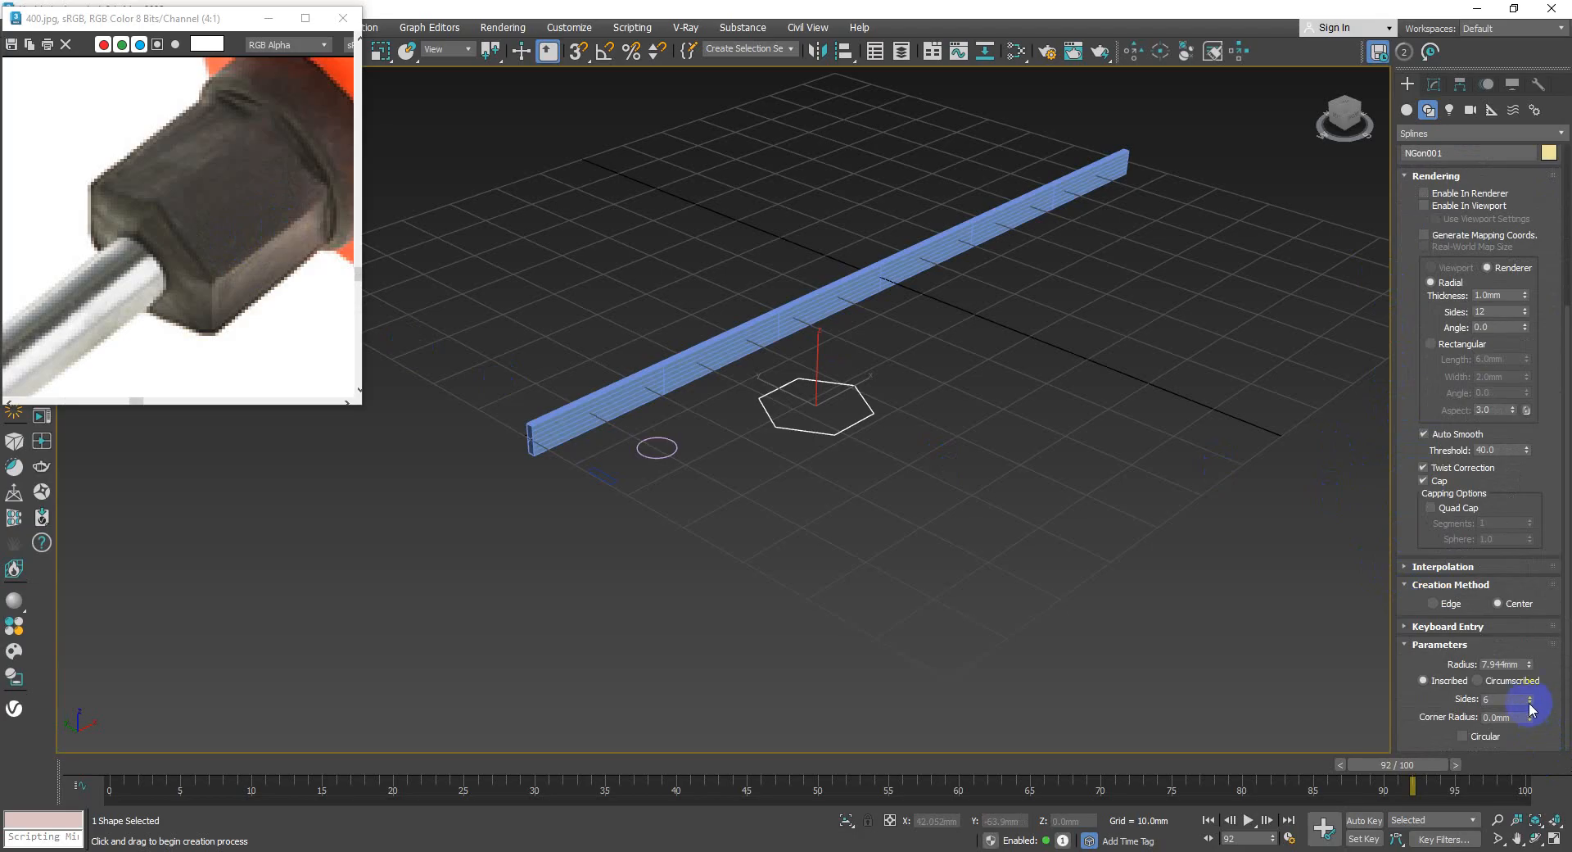
{"action": "left_click_drag", "start_coordinate": [1530, 720], "coordinate": [1498, 596]}
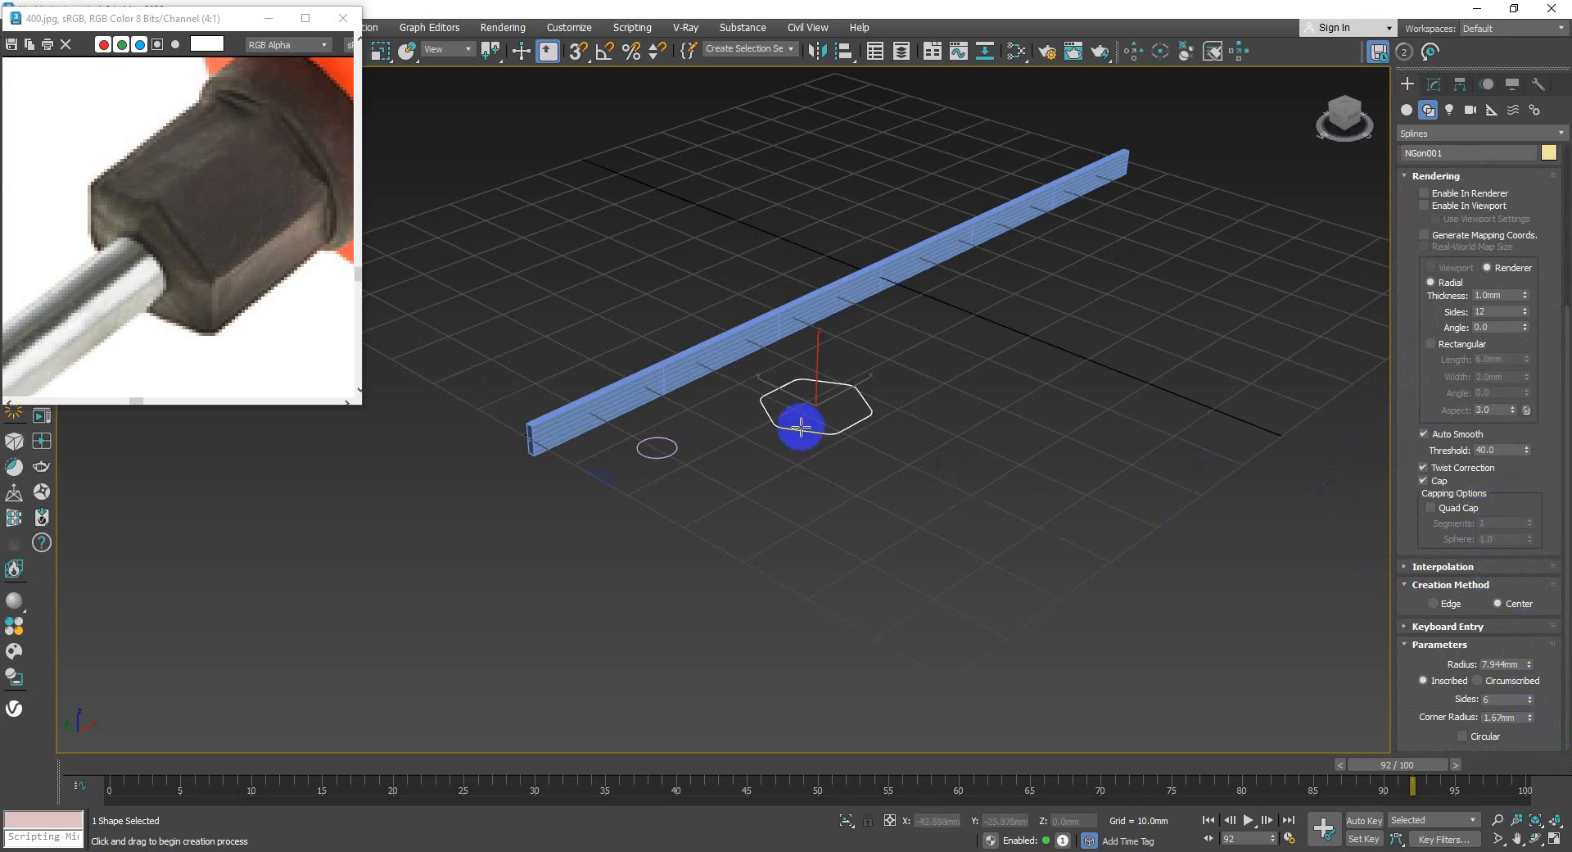
{"action": "scroll", "coordinate": [815, 428], "scroll_direction": "up", "scroll_amount": 3}
{"action": "scroll", "coordinate": [815, 427], "scroll_direction": "down", "scroll_amount": 3}
{"action": "middle_click_drag", "start_coordinate": [780, 455], "coordinate": [762, 467]}
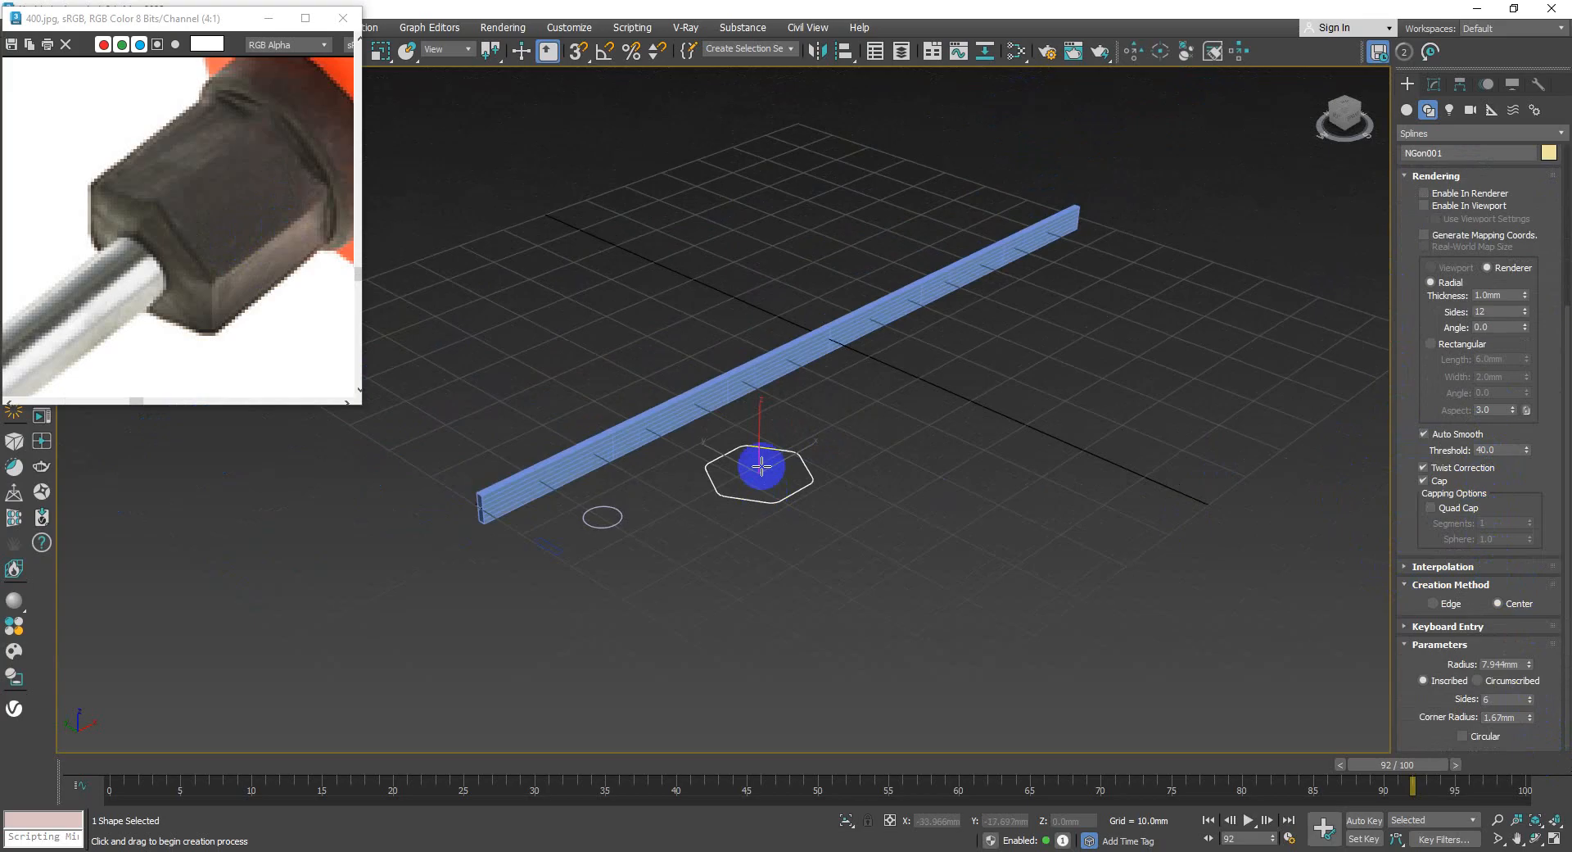
- Draw a circle slightly larger than the hexagon on the grid, farther along the lofted bar, for the collar's round section
{"action": "middle_click_drag", "start_coordinate": [283, 212], "coordinate": [228, 266]}
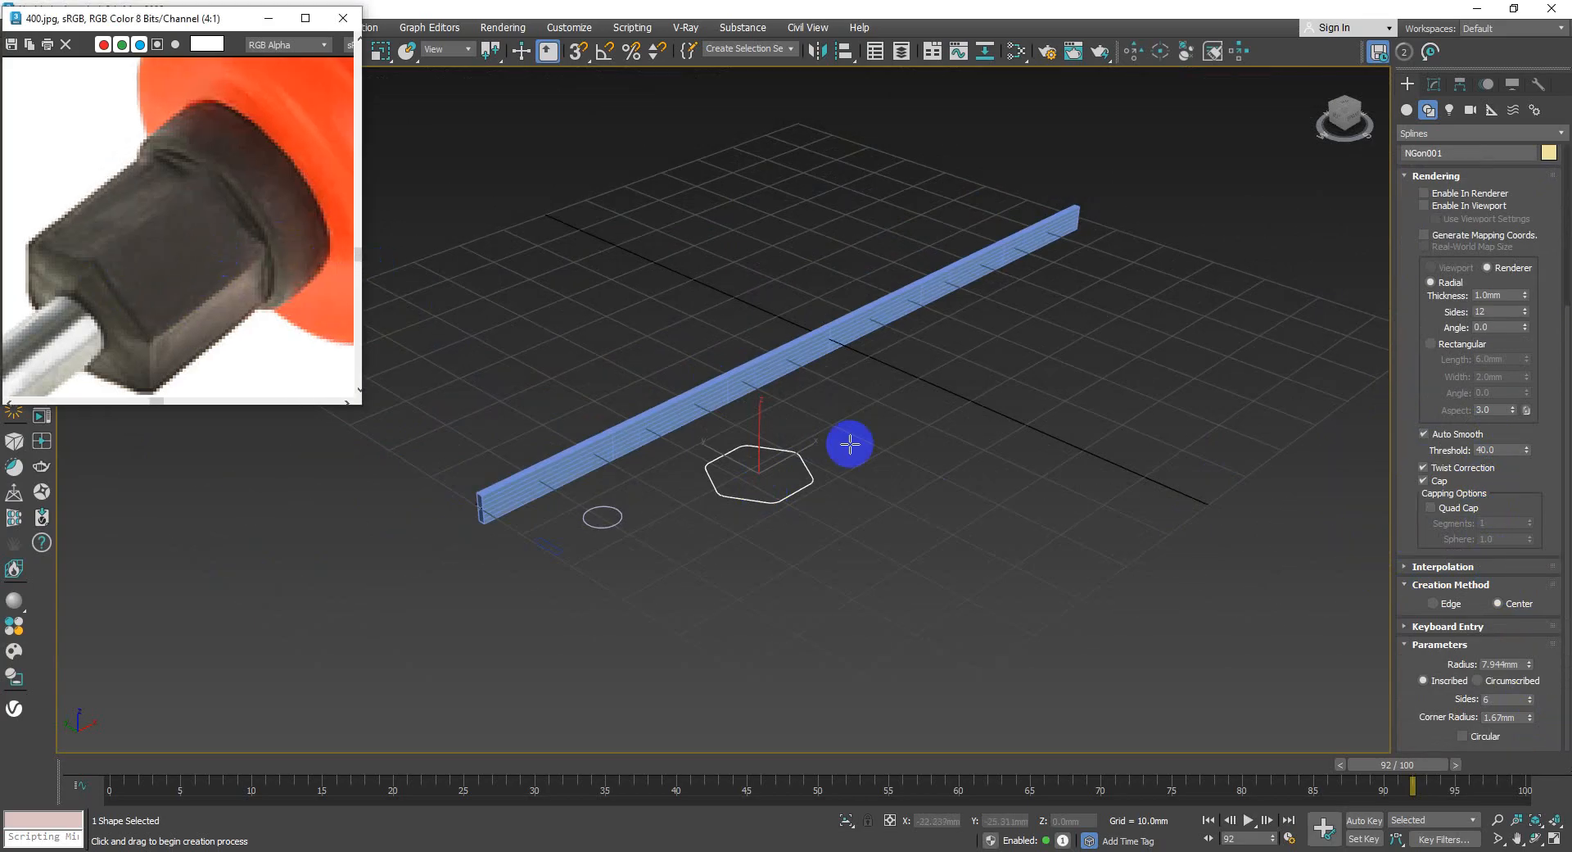
{"action": "right_click", "coordinate": [878, 442]}
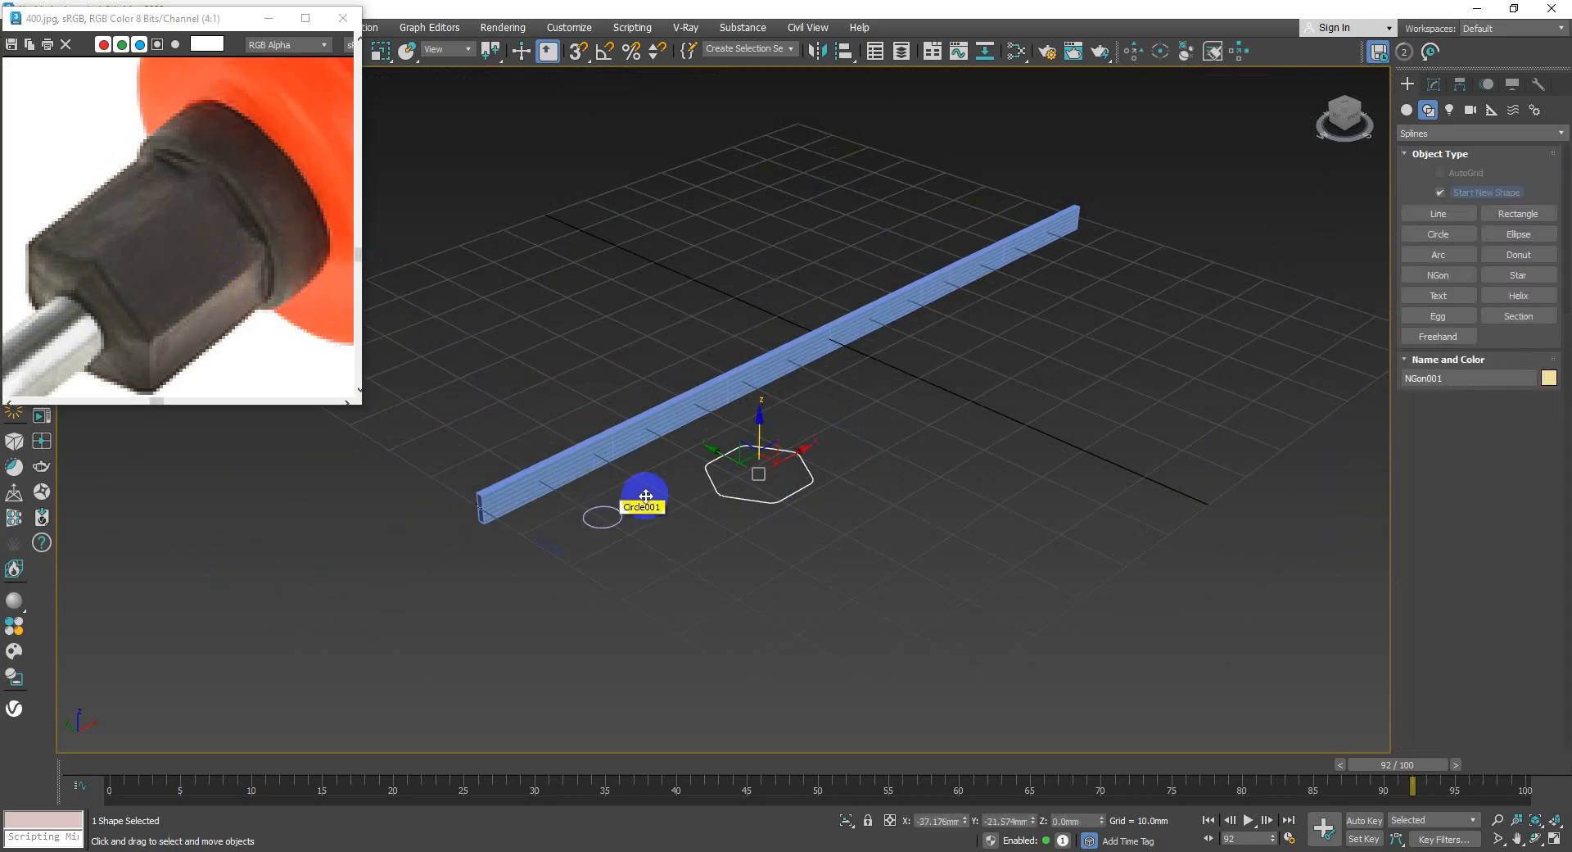
{"action": "left_click", "coordinate": [1439, 234]}
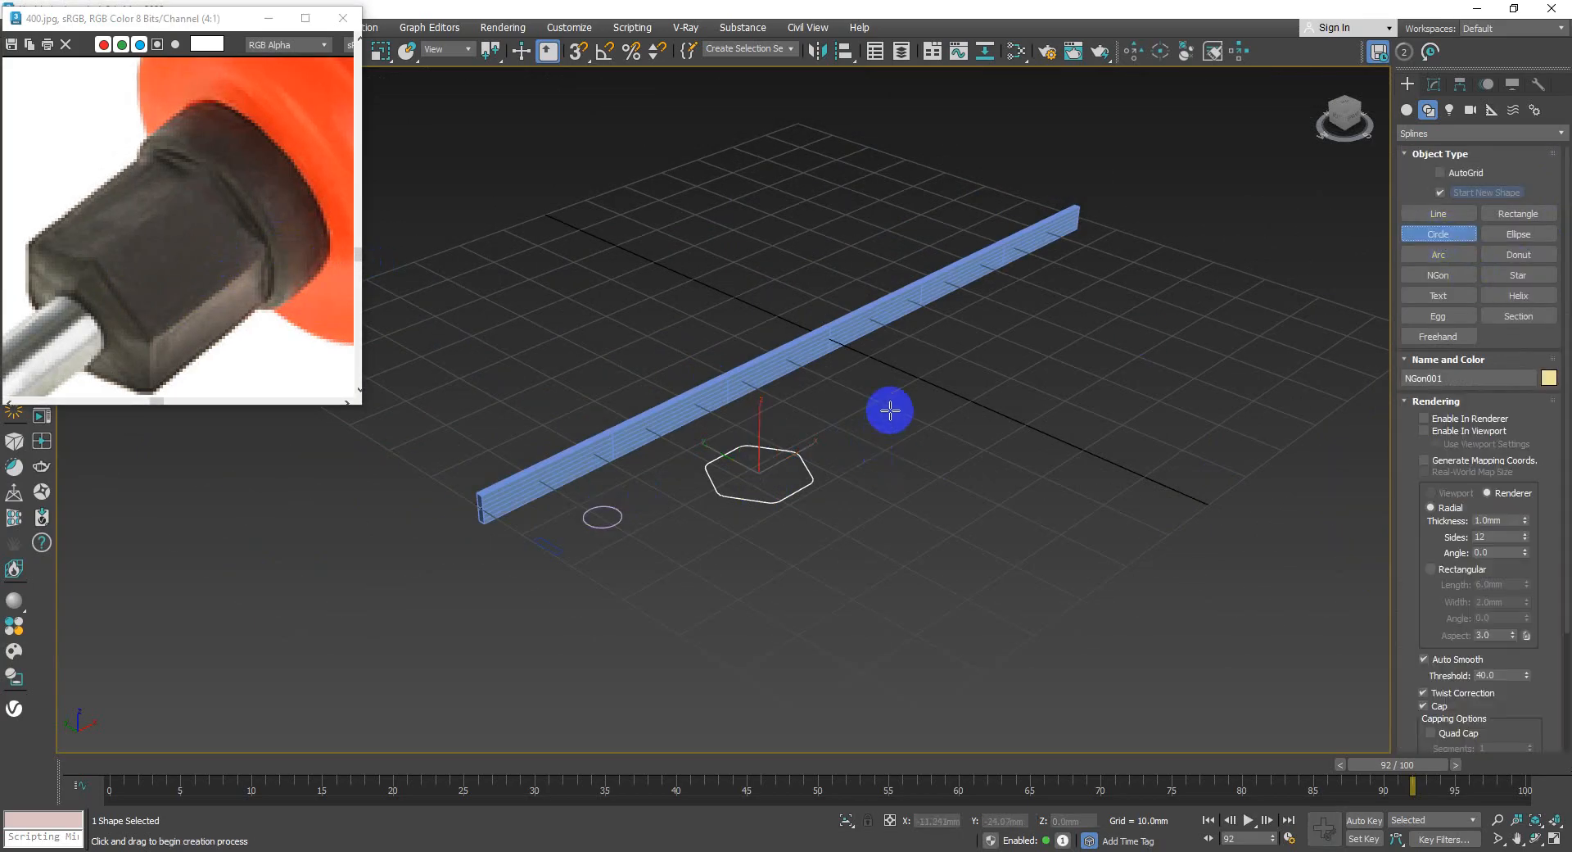
{"action": "left_click_drag", "start_coordinate": [895, 417], "coordinate": [946, 436]}
{"action": "right_click", "coordinate": [1064, 365]}
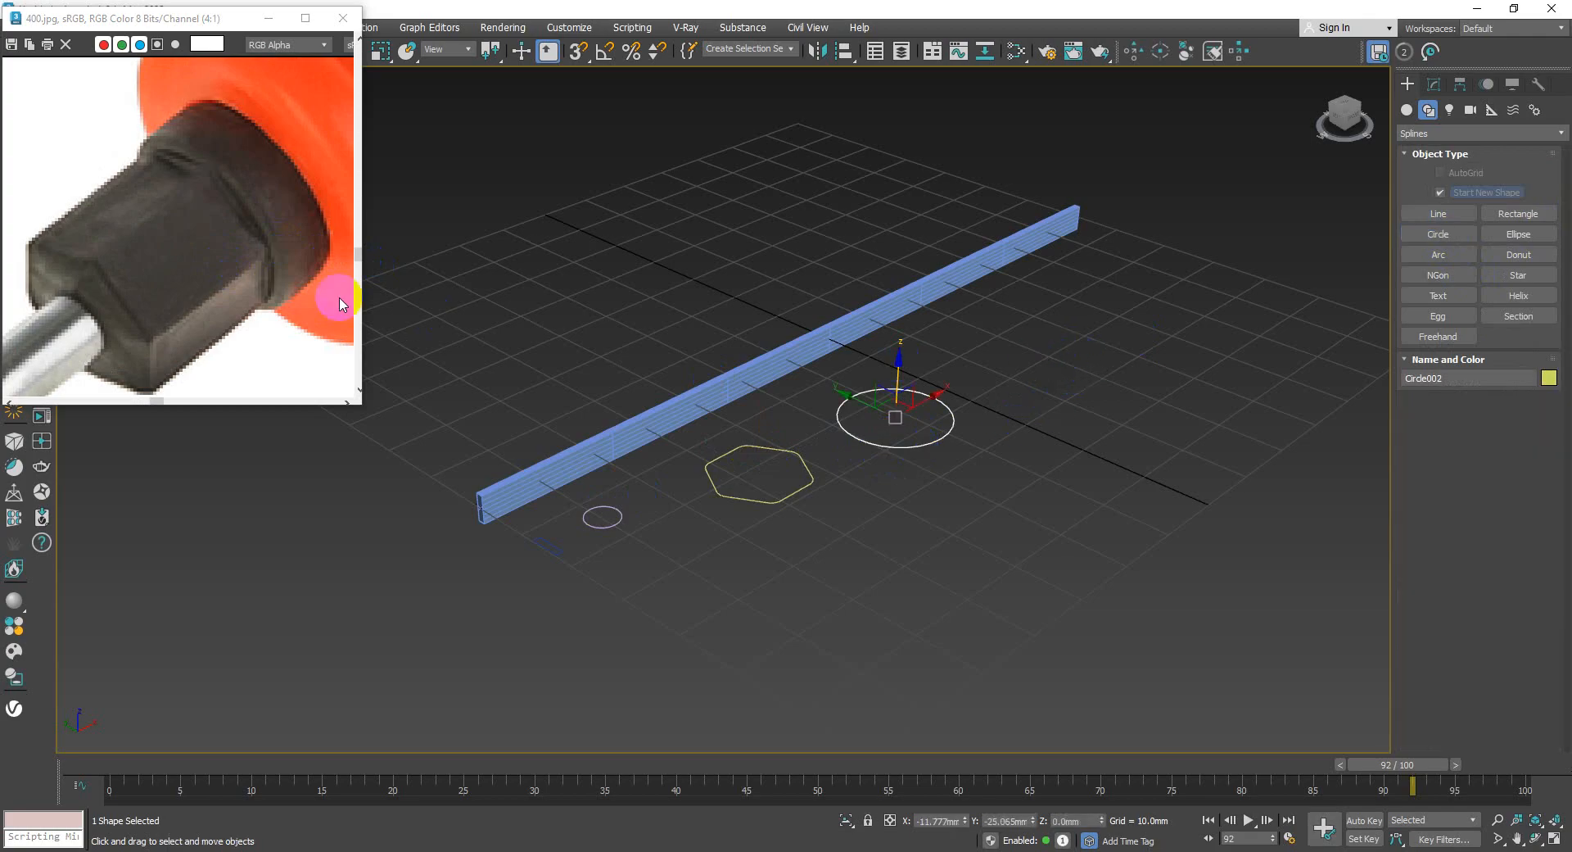
- Draw a star spline for the handle beyond the larger circle, with radii of about 17.4 mm and 11.5 mm
{"action": "scroll", "coordinate": [253, 247], "scroll_direction": "down", "scroll_amount": 2}
{"action": "scroll", "coordinate": [252, 247], "scroll_direction": "up", "scroll_amount": 3}
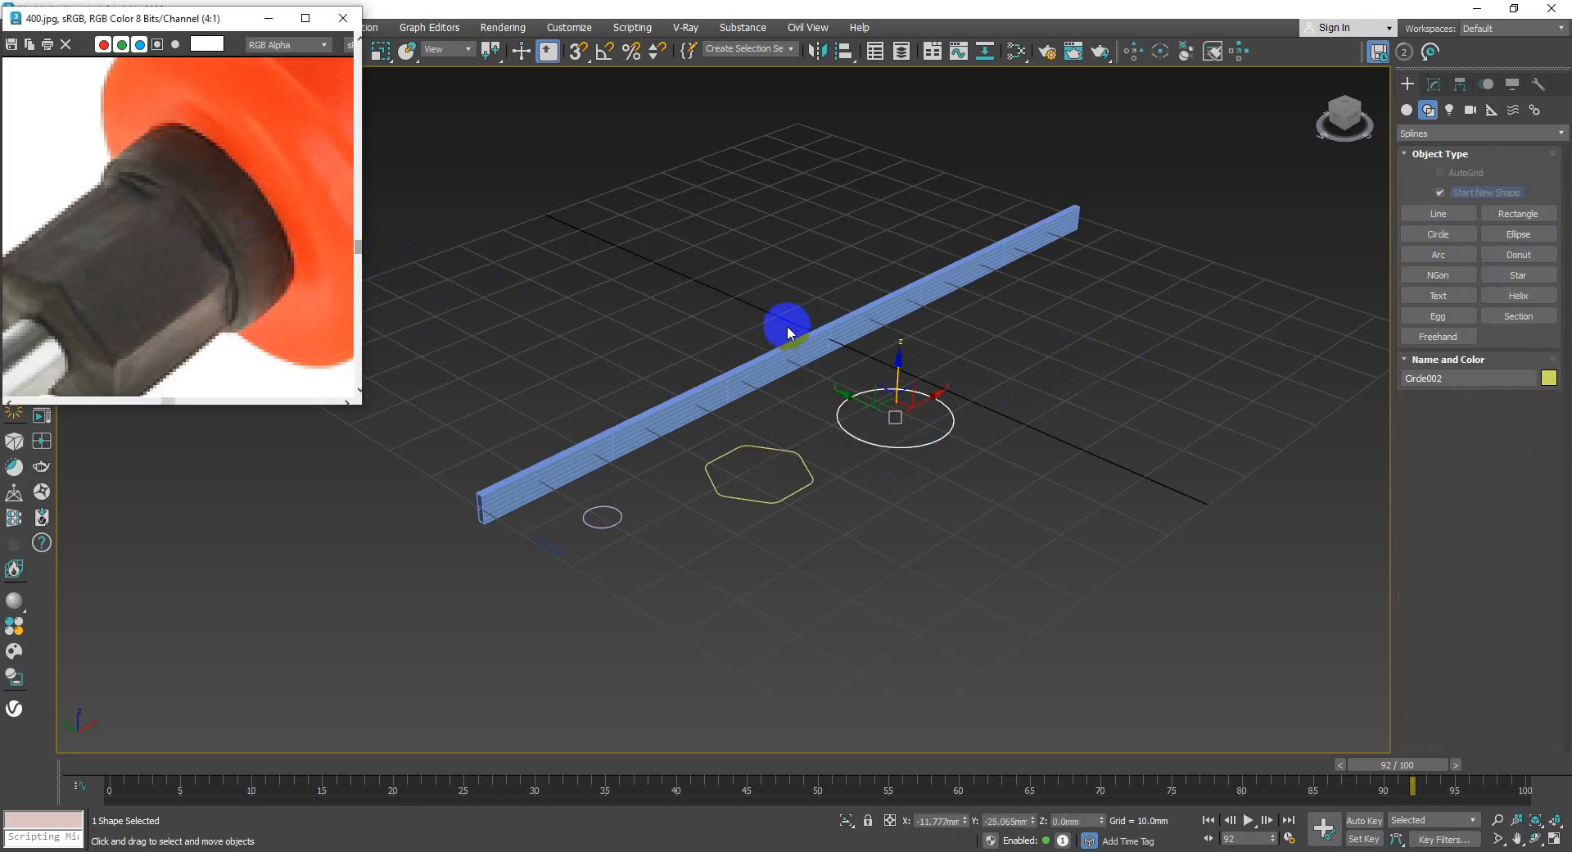
{"action": "scroll", "coordinate": [253, 237], "scroll_direction": "down", "scroll_amount": 2}
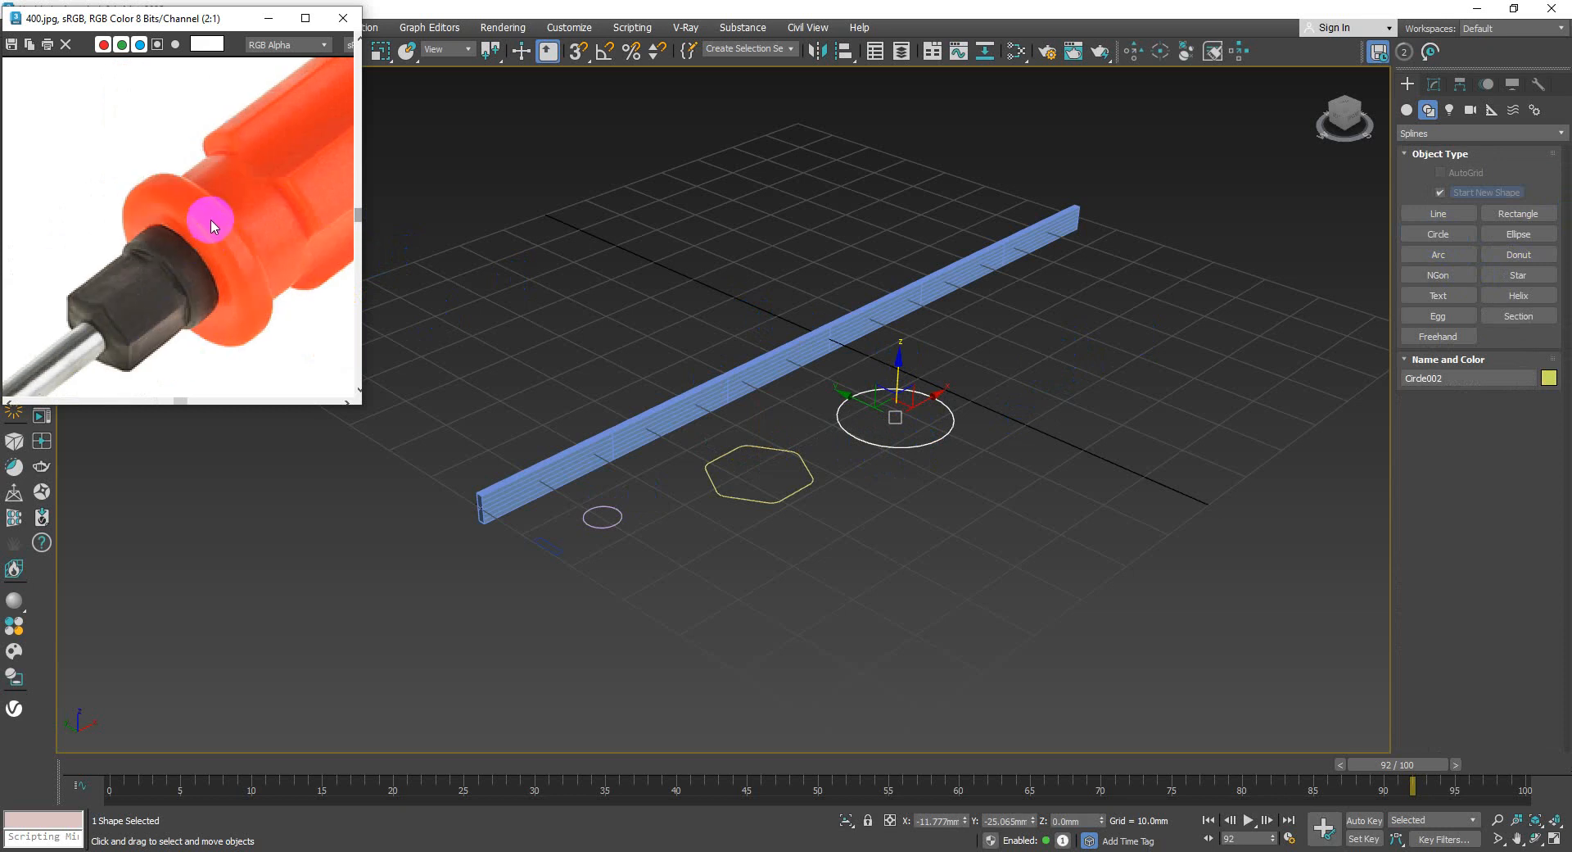
{"action": "middle_click_drag", "start_coordinate": [272, 242], "coordinate": [303, 248]}
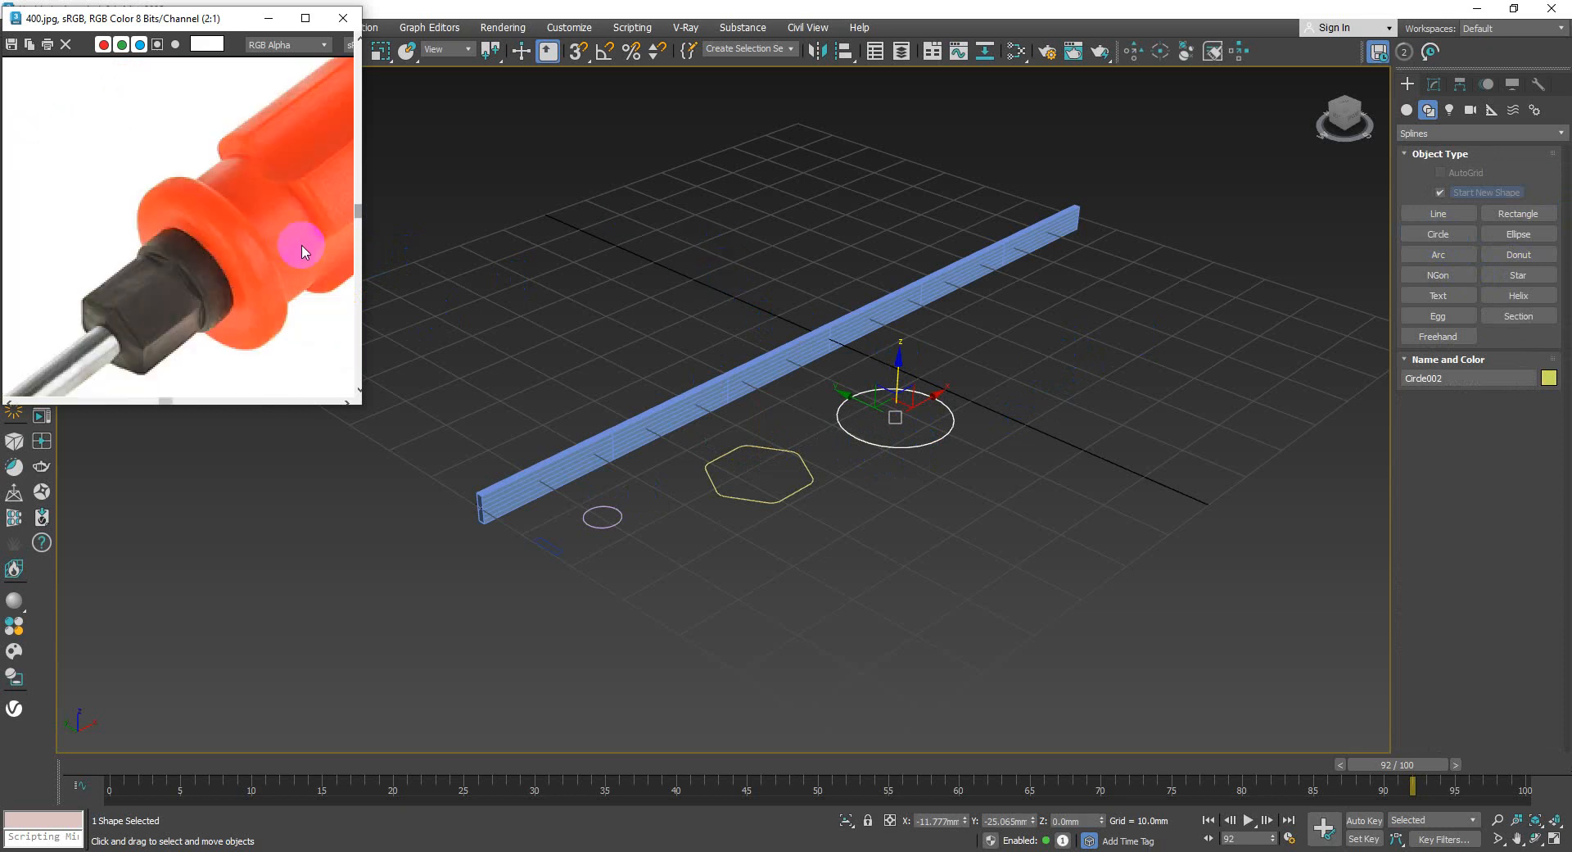
{"action": "left_click", "coordinate": [1502, 277]}
{"action": "left_click_drag", "start_coordinate": [1128, 389], "coordinate": [1146, 429]}
{"action": "left_click", "coordinate": [1144, 428]}
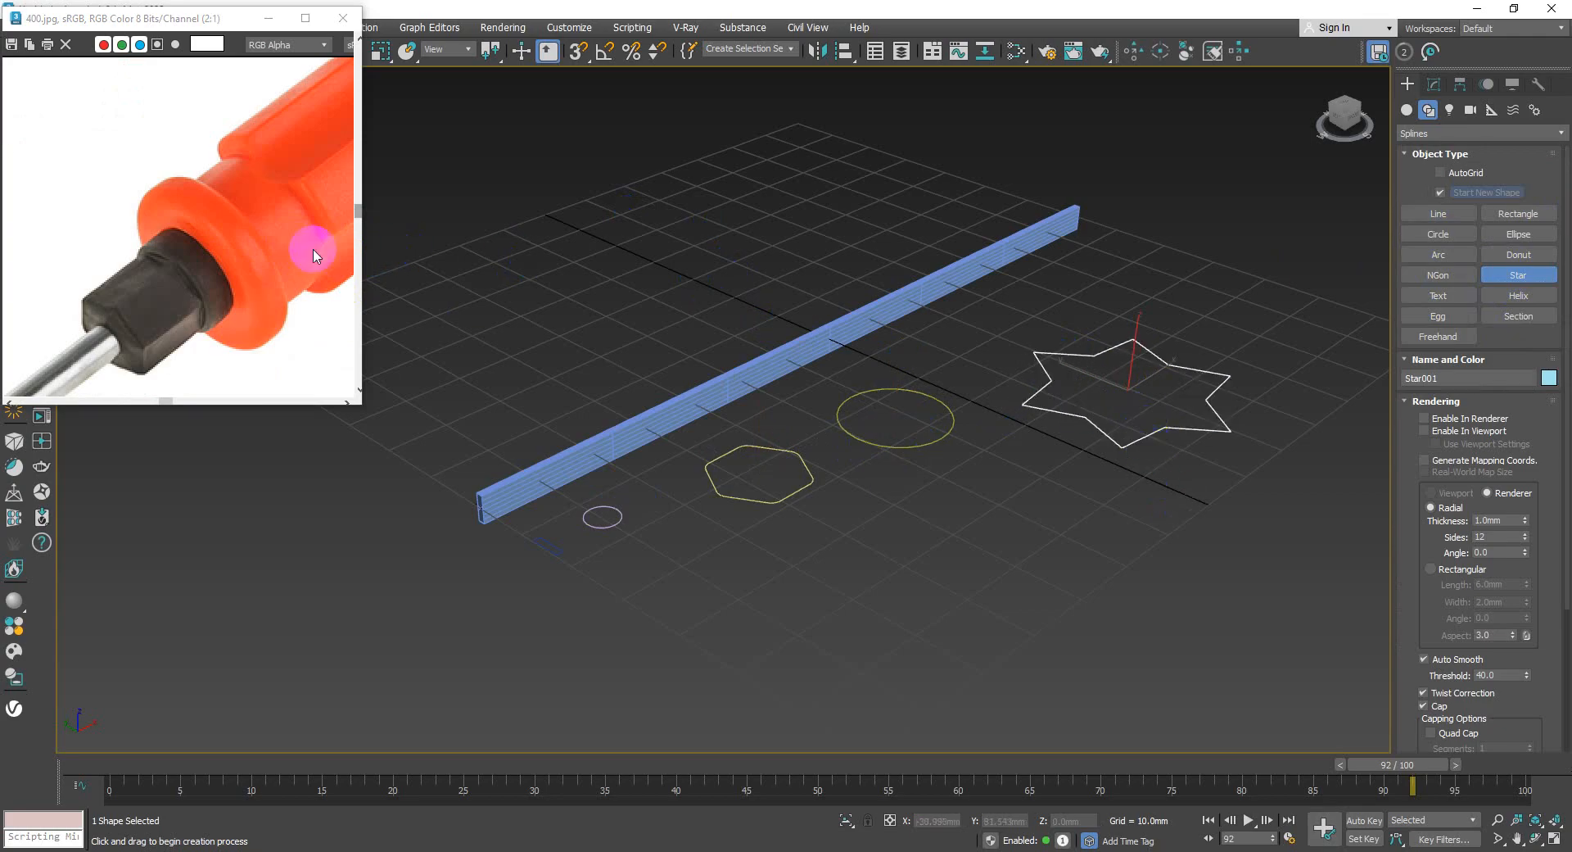
- Increase the star's number of points to 8 to match the grooved handle in the reference image
{"action": "middle_click_drag", "start_coordinate": [316, 246], "coordinate": [239, 232]}
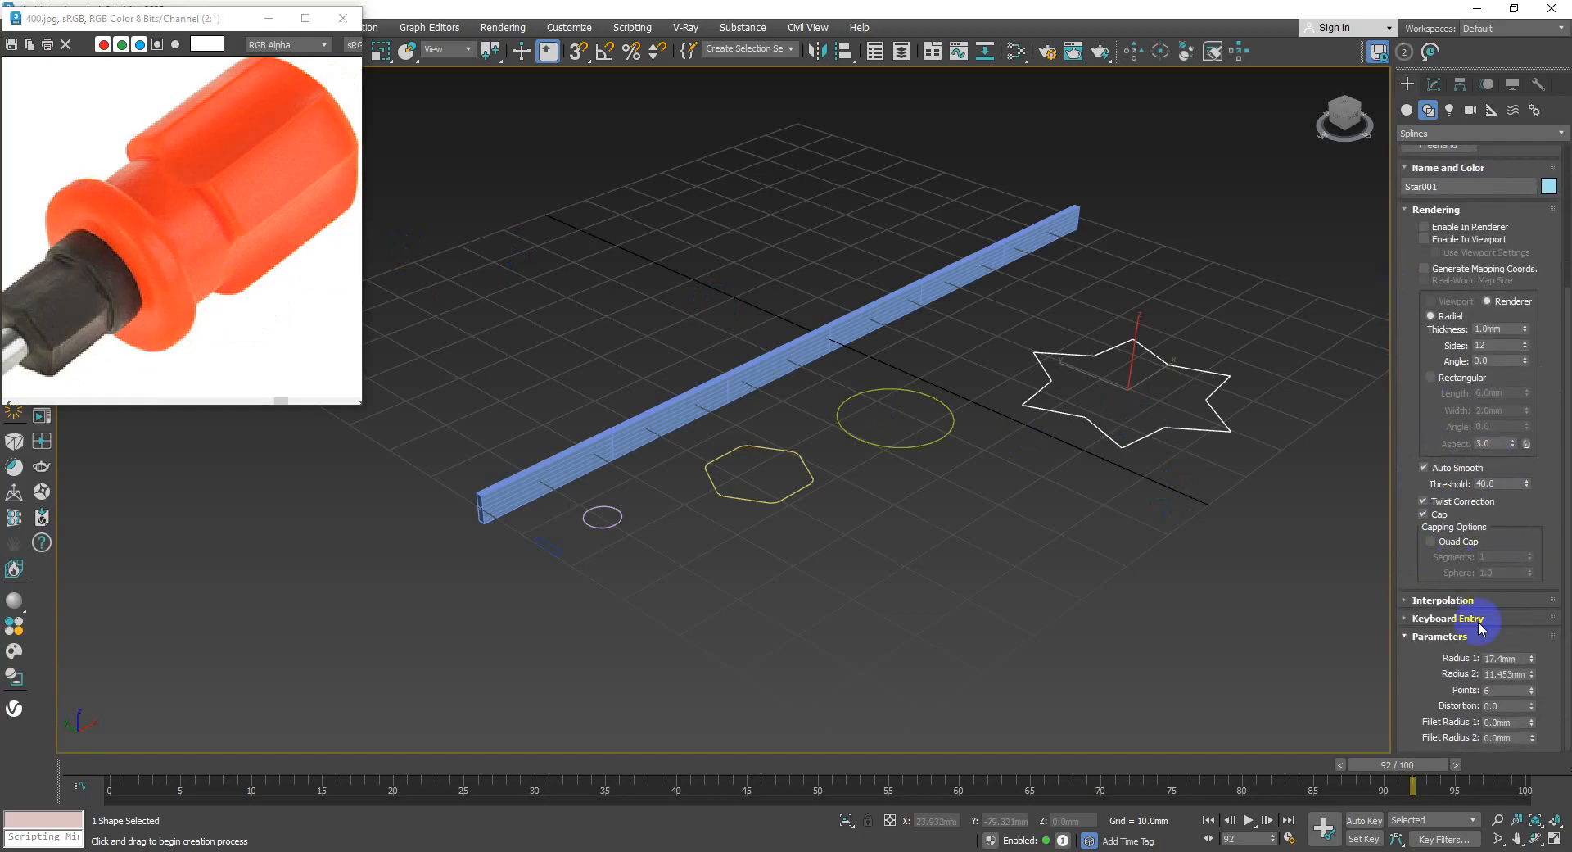
{"action": "left_click", "coordinate": [1531, 687]}
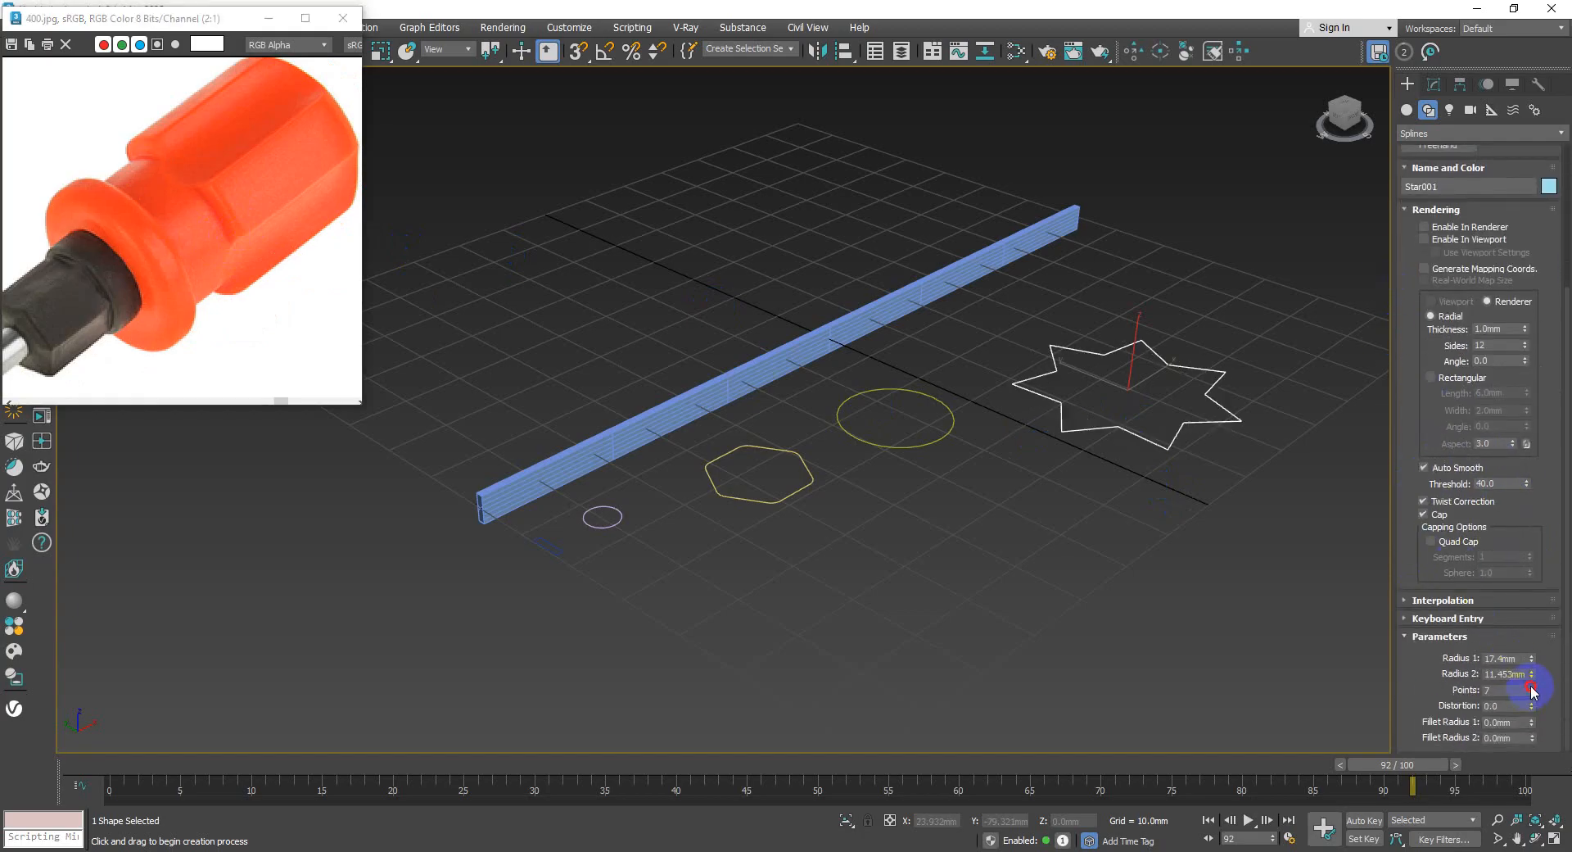
{"action": "left_click", "coordinate": [1531, 687]}
{"action": "right_click", "coordinate": [1150, 386]}
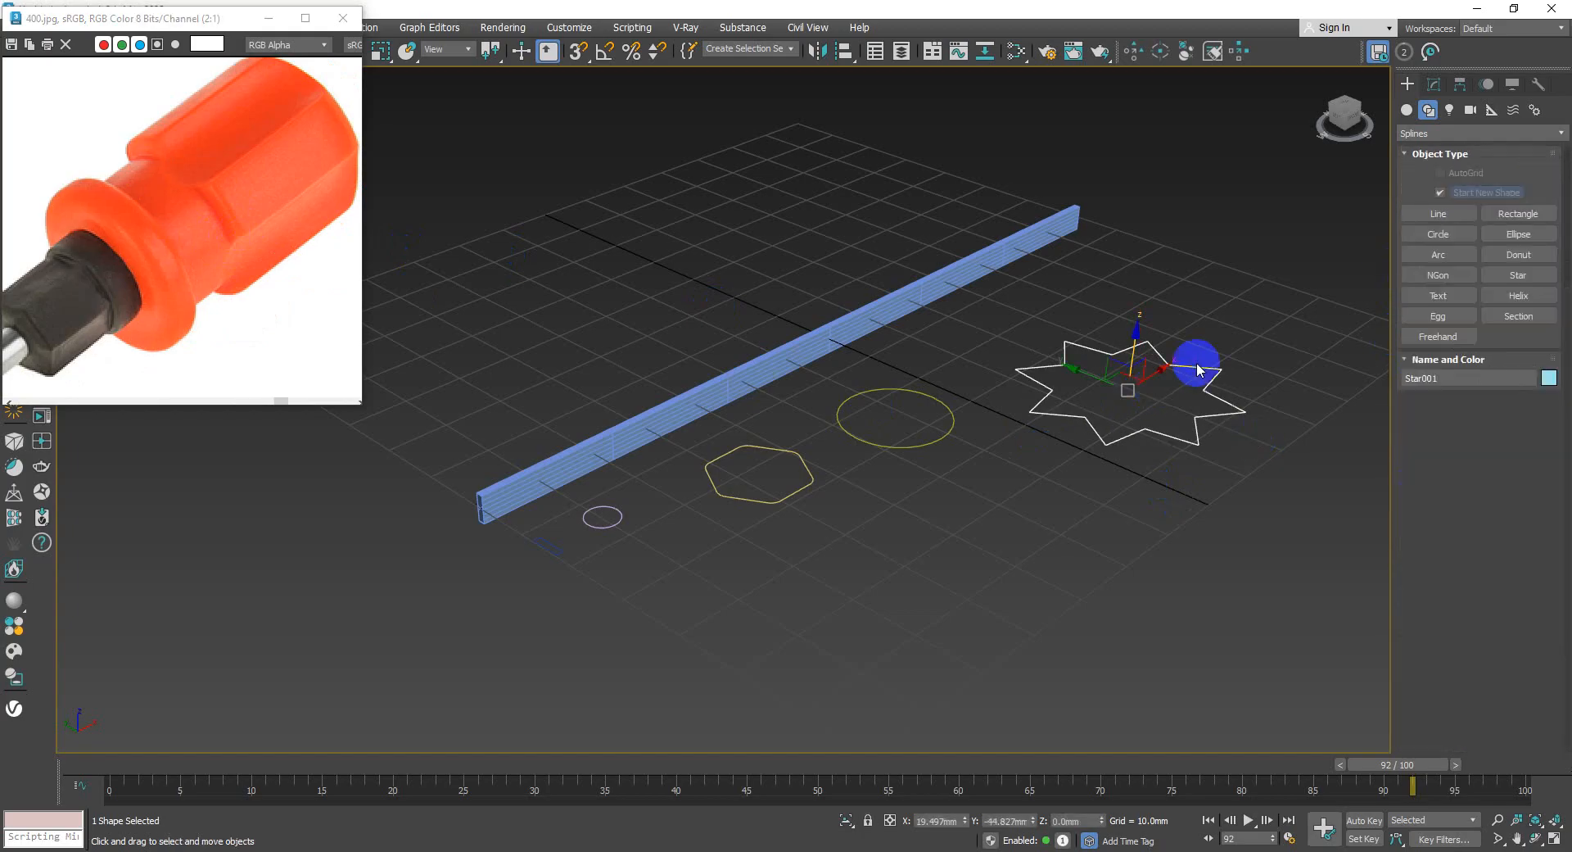
- Convert the eight-pointed star to an Editable Spline
{"action": "left_click", "coordinate": [1434, 84]}
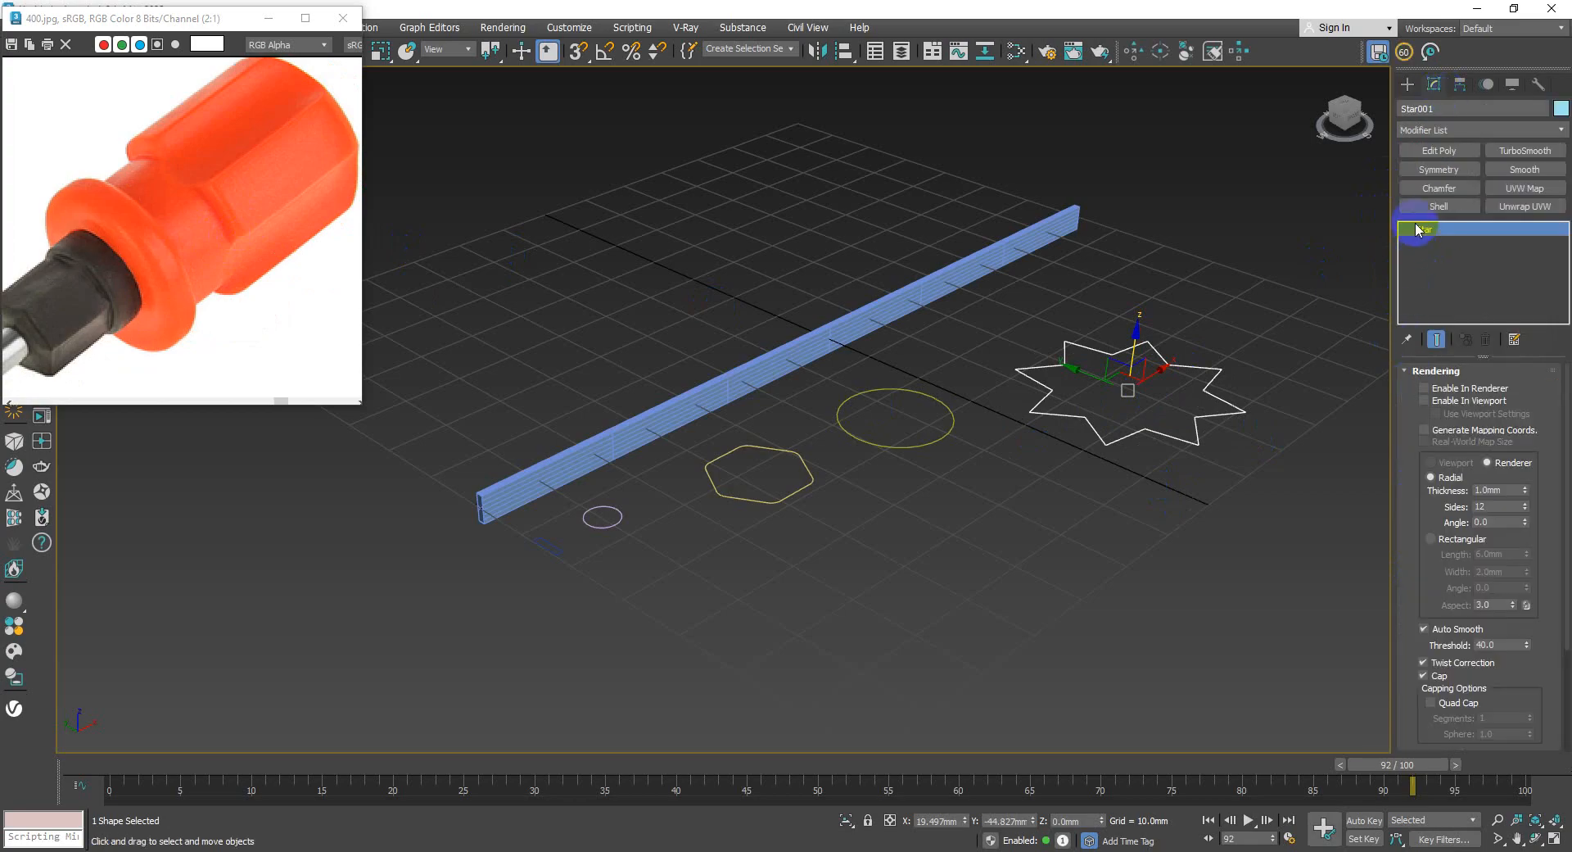
{"action": "middle_click_drag", "start_coordinate": [1106, 352], "coordinate": [1046, 354]}
{"action": "right_click", "coordinate": [1078, 385]}
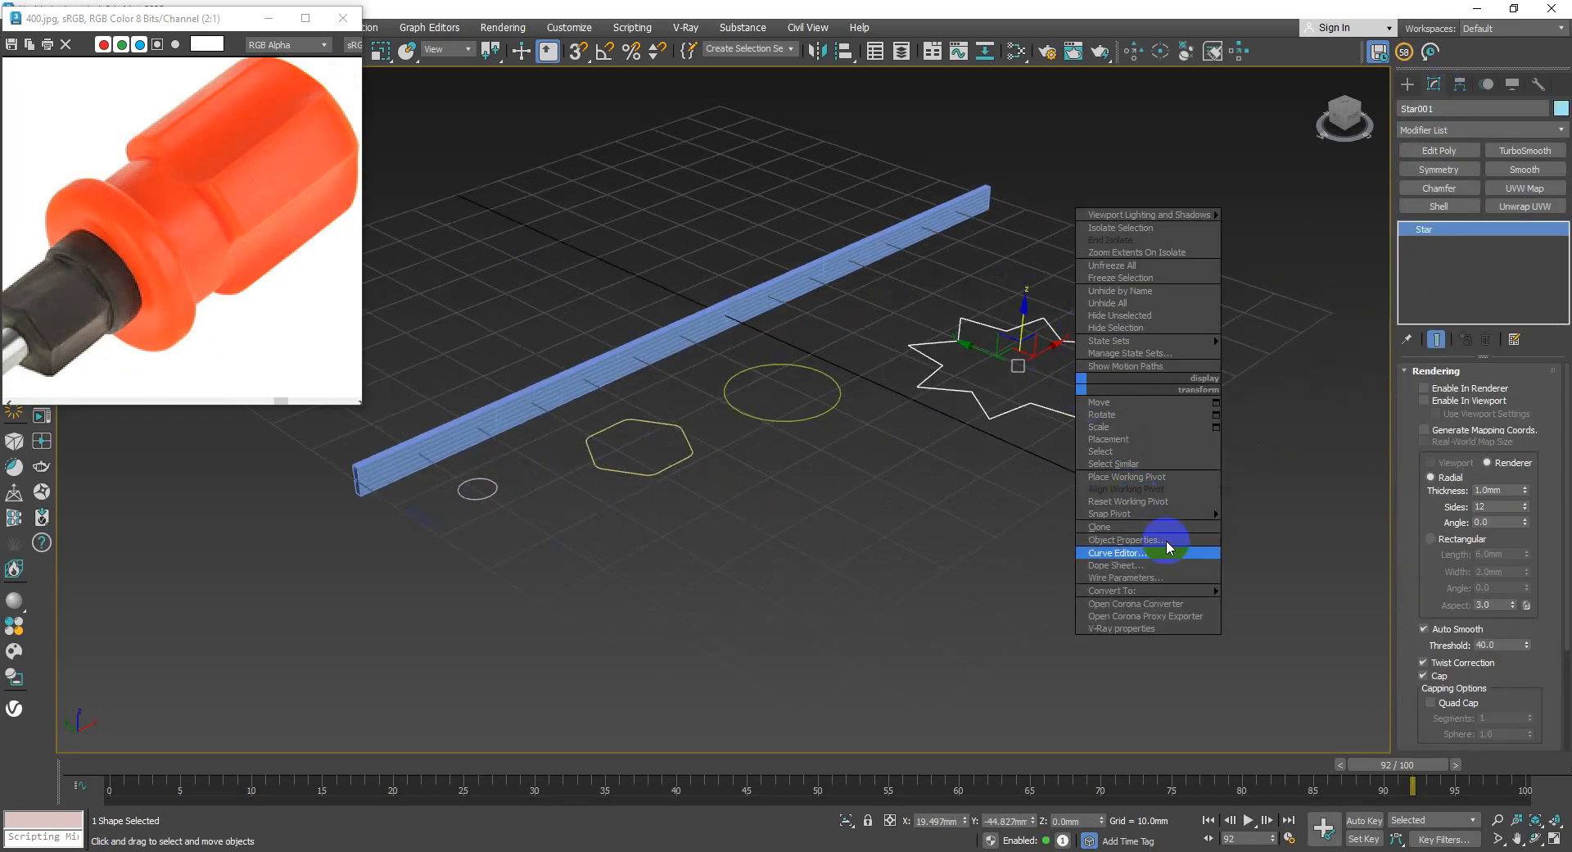
{"action": "mouse_move", "coordinate": [1204, 591]}
{"action": "left_click", "coordinate": [1281, 592]}
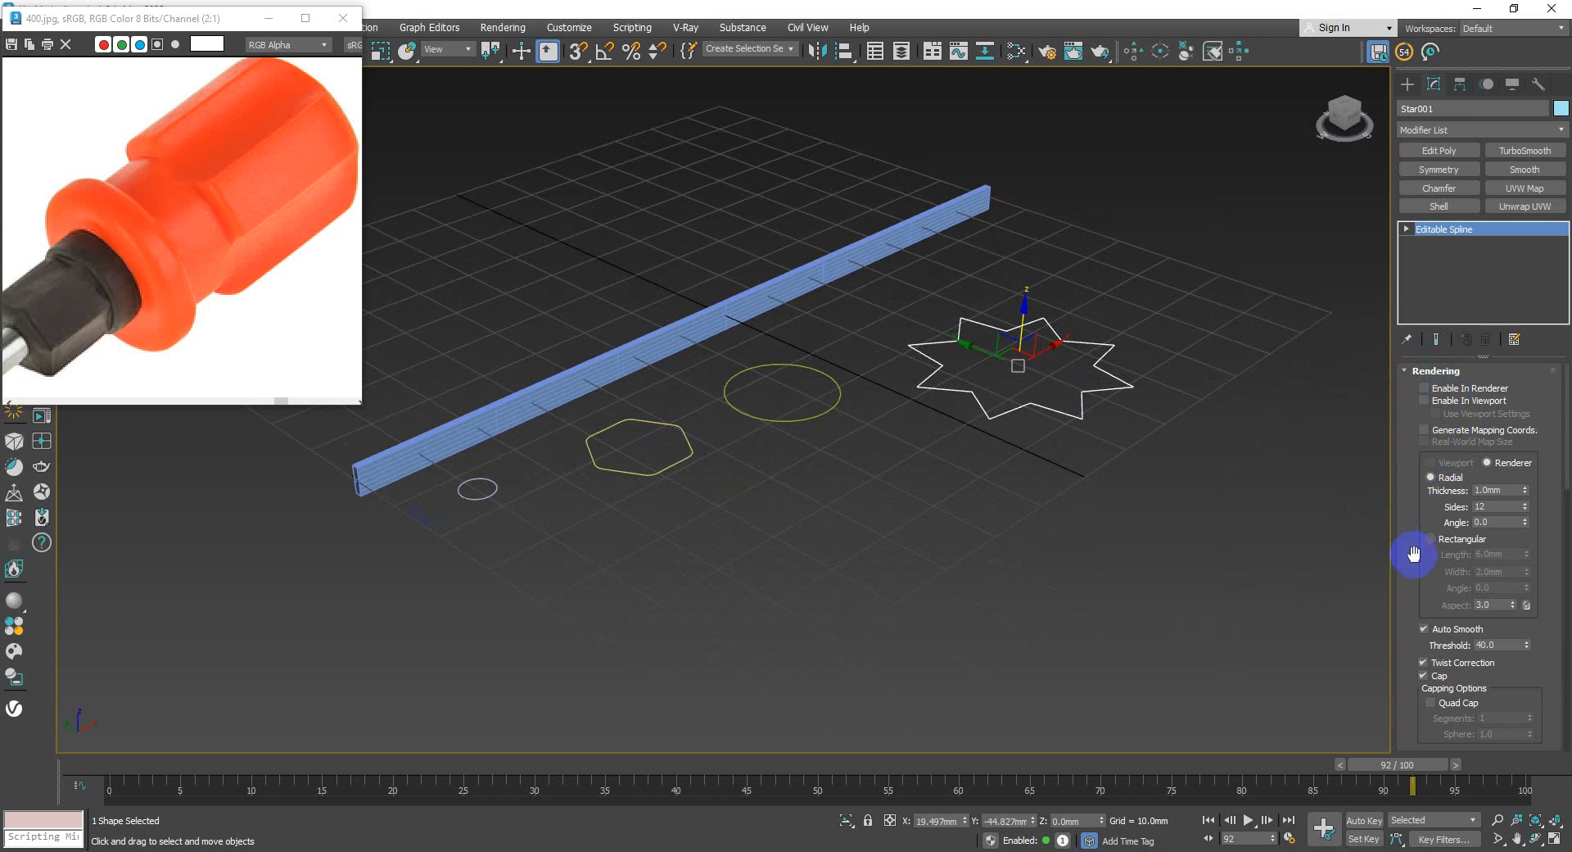
- Select all vertices of the star spline and chamfer them so every tip and inner corner becomes a short flat edge
{"action": "left_click_drag", "start_coordinate": [1414, 553], "coordinate": [1406, 368]}
{"action": "left_click", "coordinate": [1406, 229]}
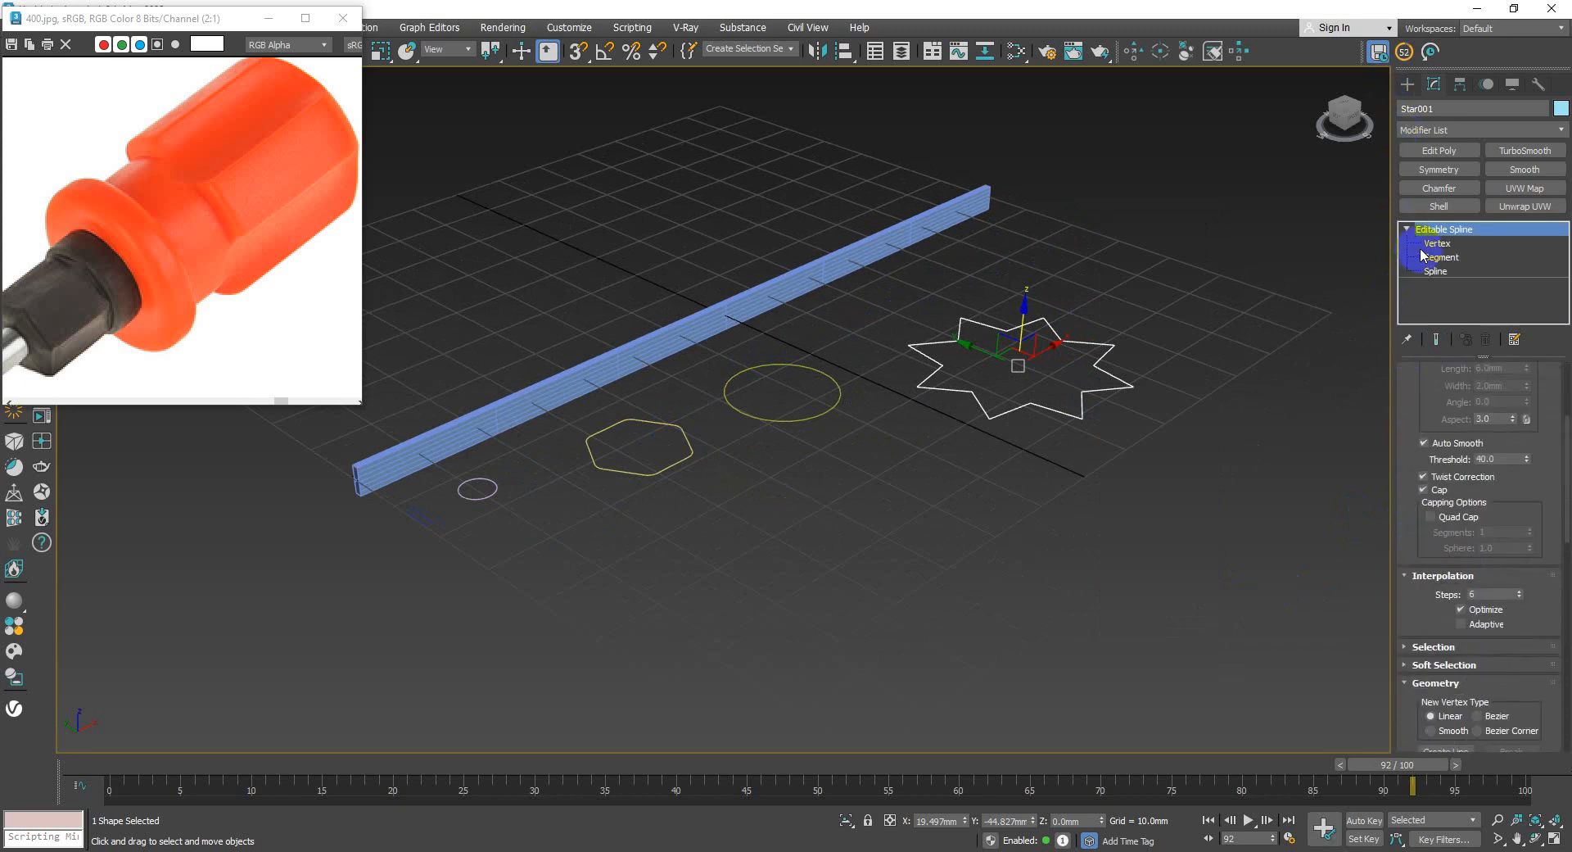
{"action": "left_click", "coordinate": [1429, 244]}
{"action": "left_click_drag", "start_coordinate": [1181, 483], "coordinate": [895, 230]}
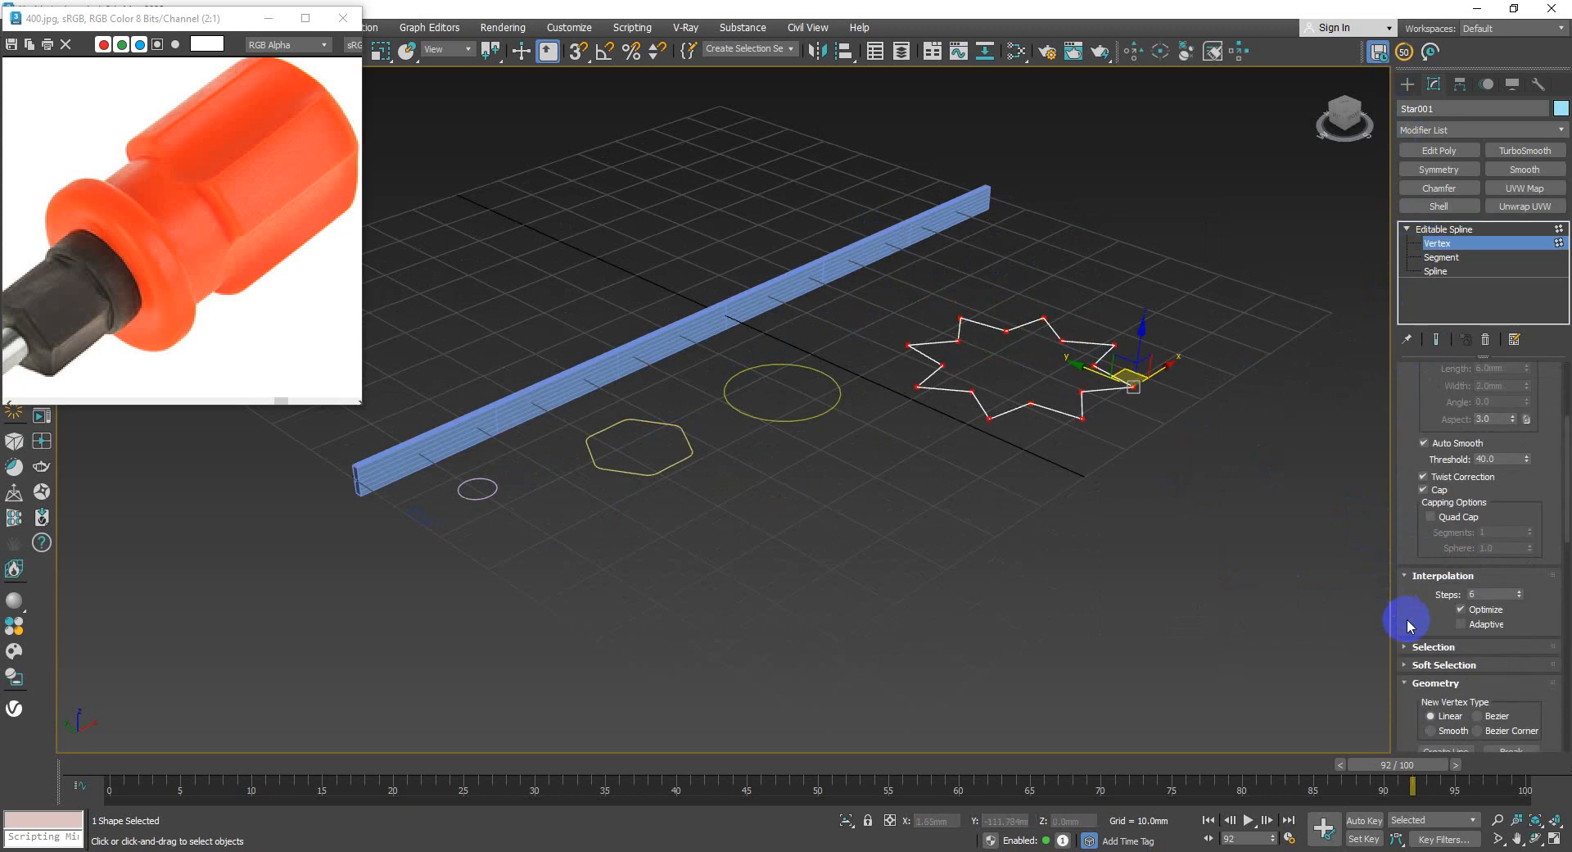
{"action": "left_click_drag", "start_coordinate": [1408, 619], "coordinate": [1363, 172]}
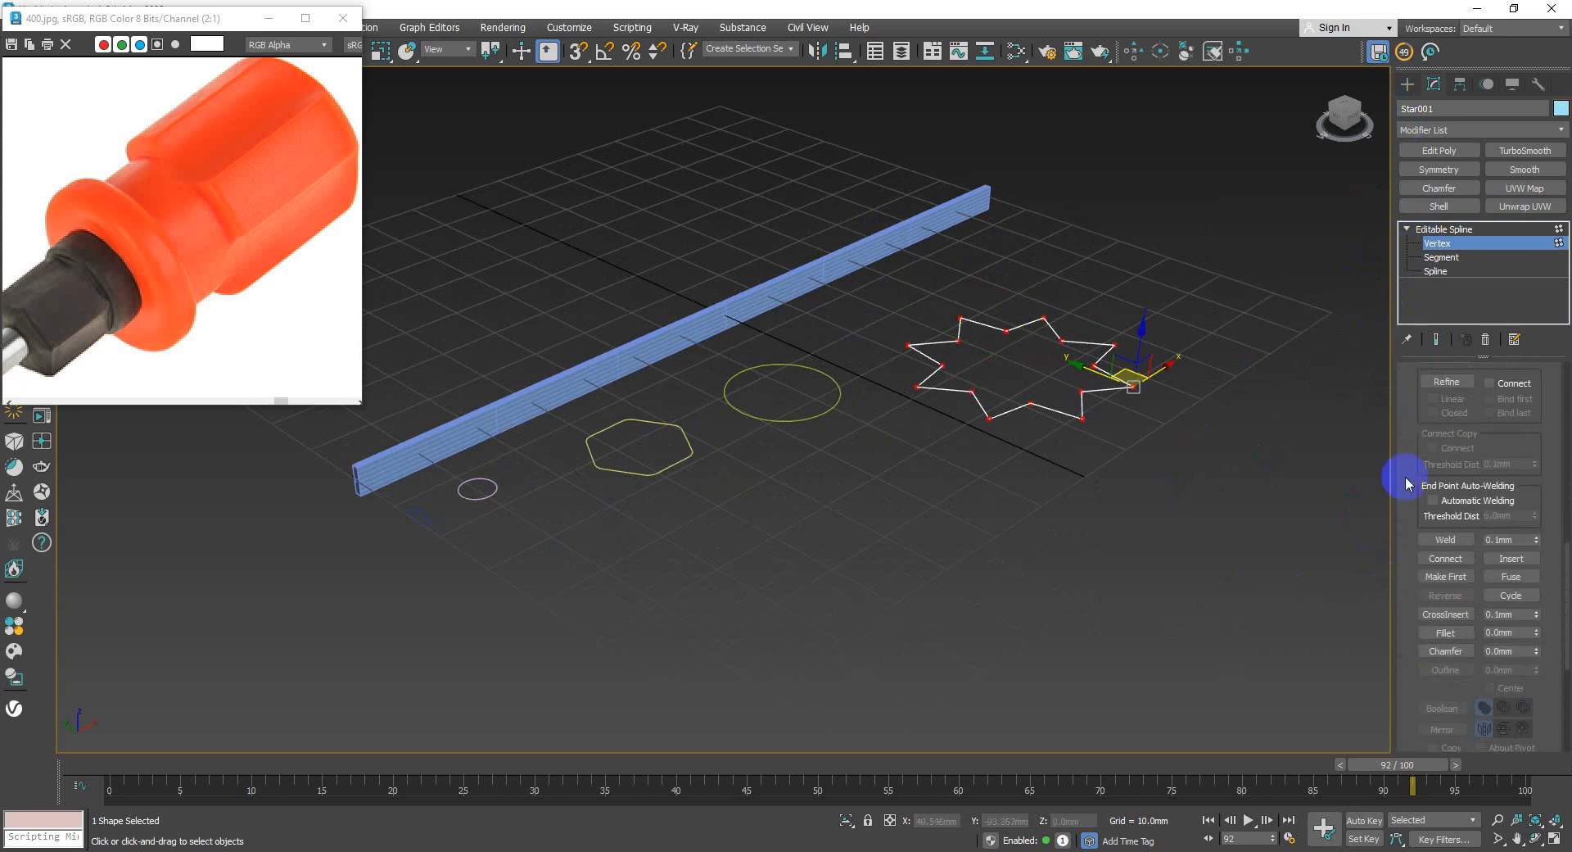
{"action": "left_click", "coordinate": [1446, 650]}
{"action": "left_click_drag", "start_coordinate": [992, 420], "coordinate": [988, 398]}
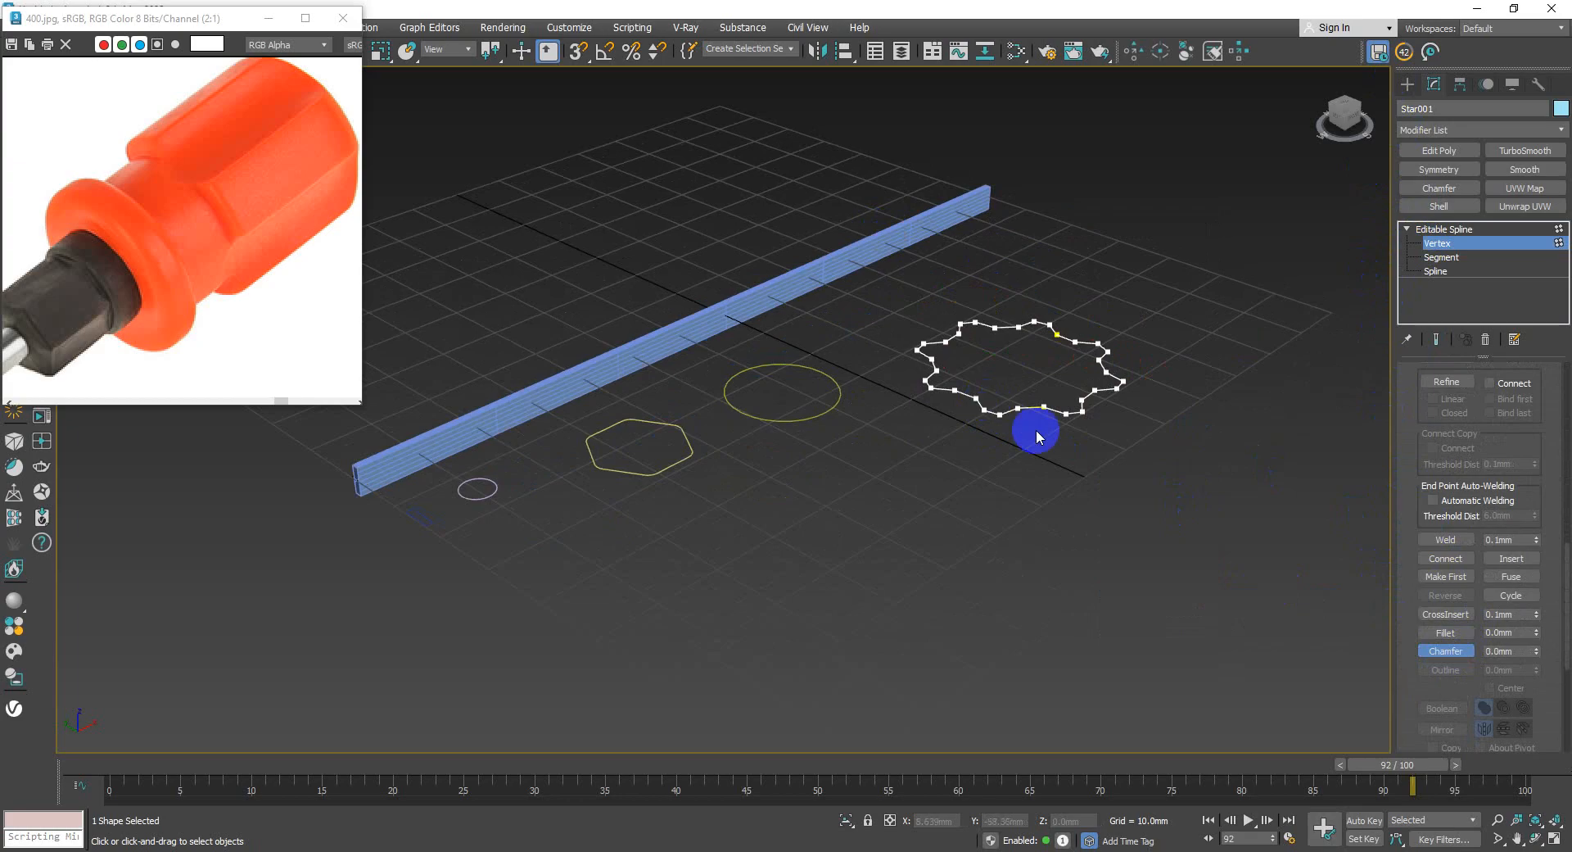
{"action": "right_click", "coordinate": [1037, 431]}
- Select all vertices of the chamfered star and round them with a small Fillet
{"action": "scroll", "coordinate": [1044, 420], "scroll_direction": "up", "scroll_amount": 3}
{"action": "left_click_drag", "start_coordinate": [1249, 495], "coordinate": [730, 168]}
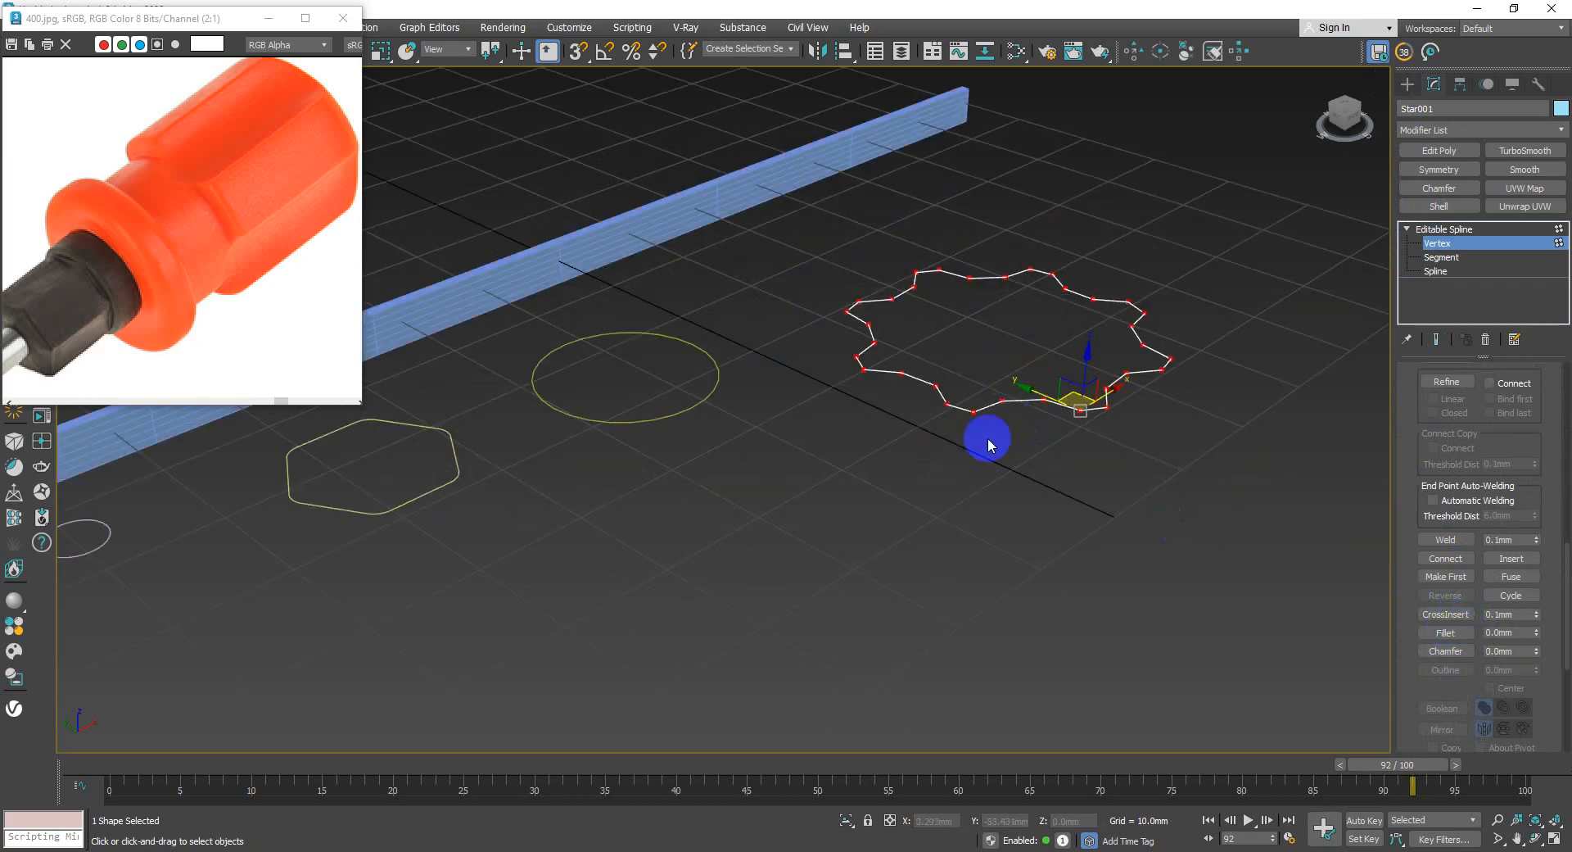
{"action": "scroll", "coordinate": [1024, 434], "scroll_direction": "up", "scroll_amount": 2}
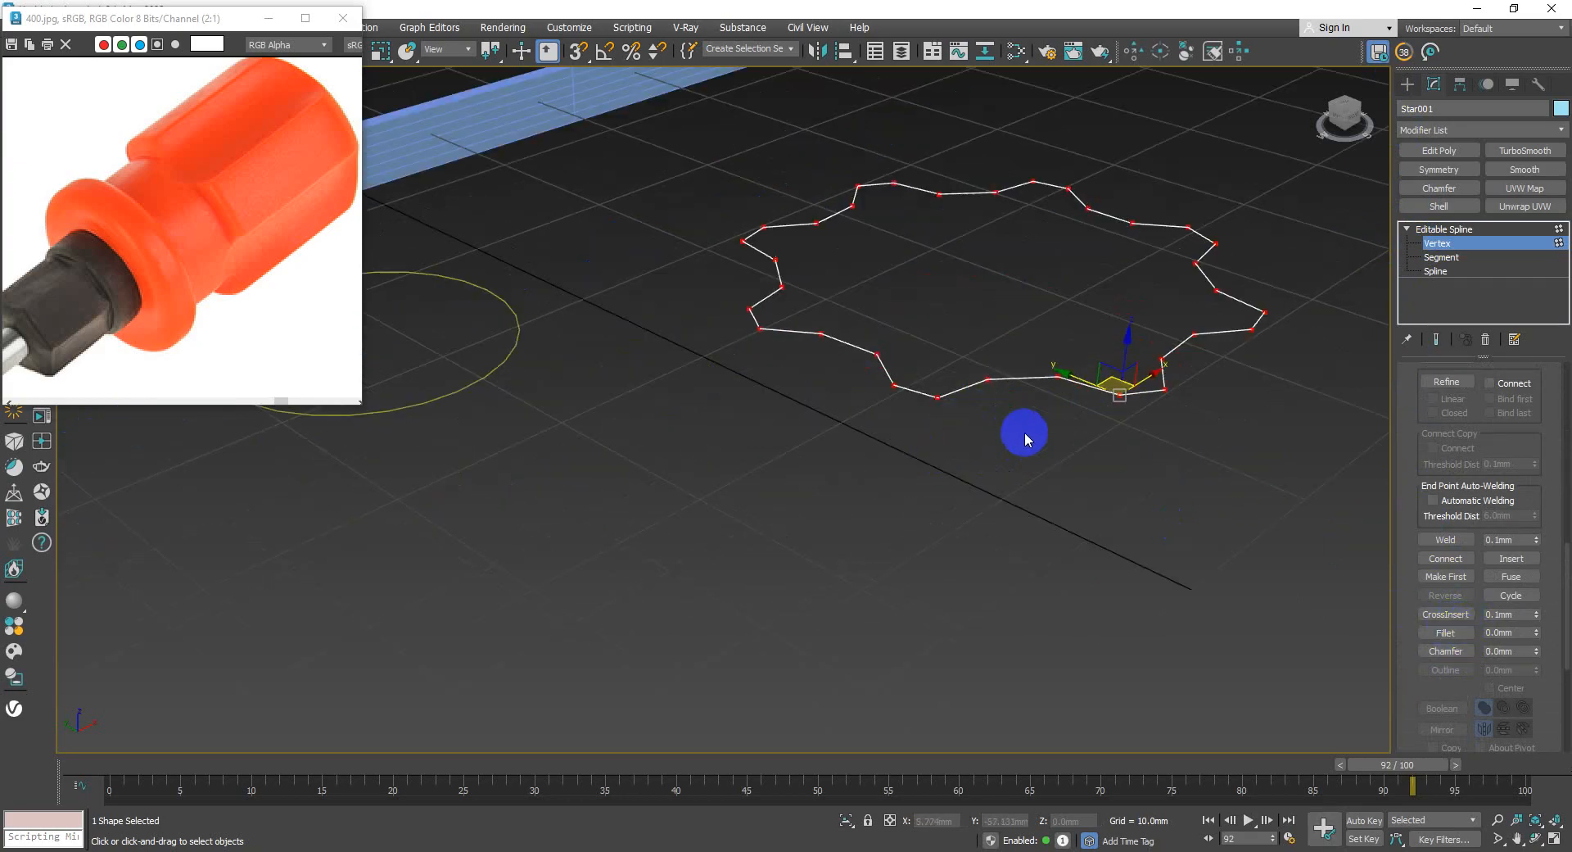
{"action": "left_click", "coordinate": [1446, 632]}
{"action": "left_click_drag", "start_coordinate": [940, 401], "coordinate": [937, 385]}
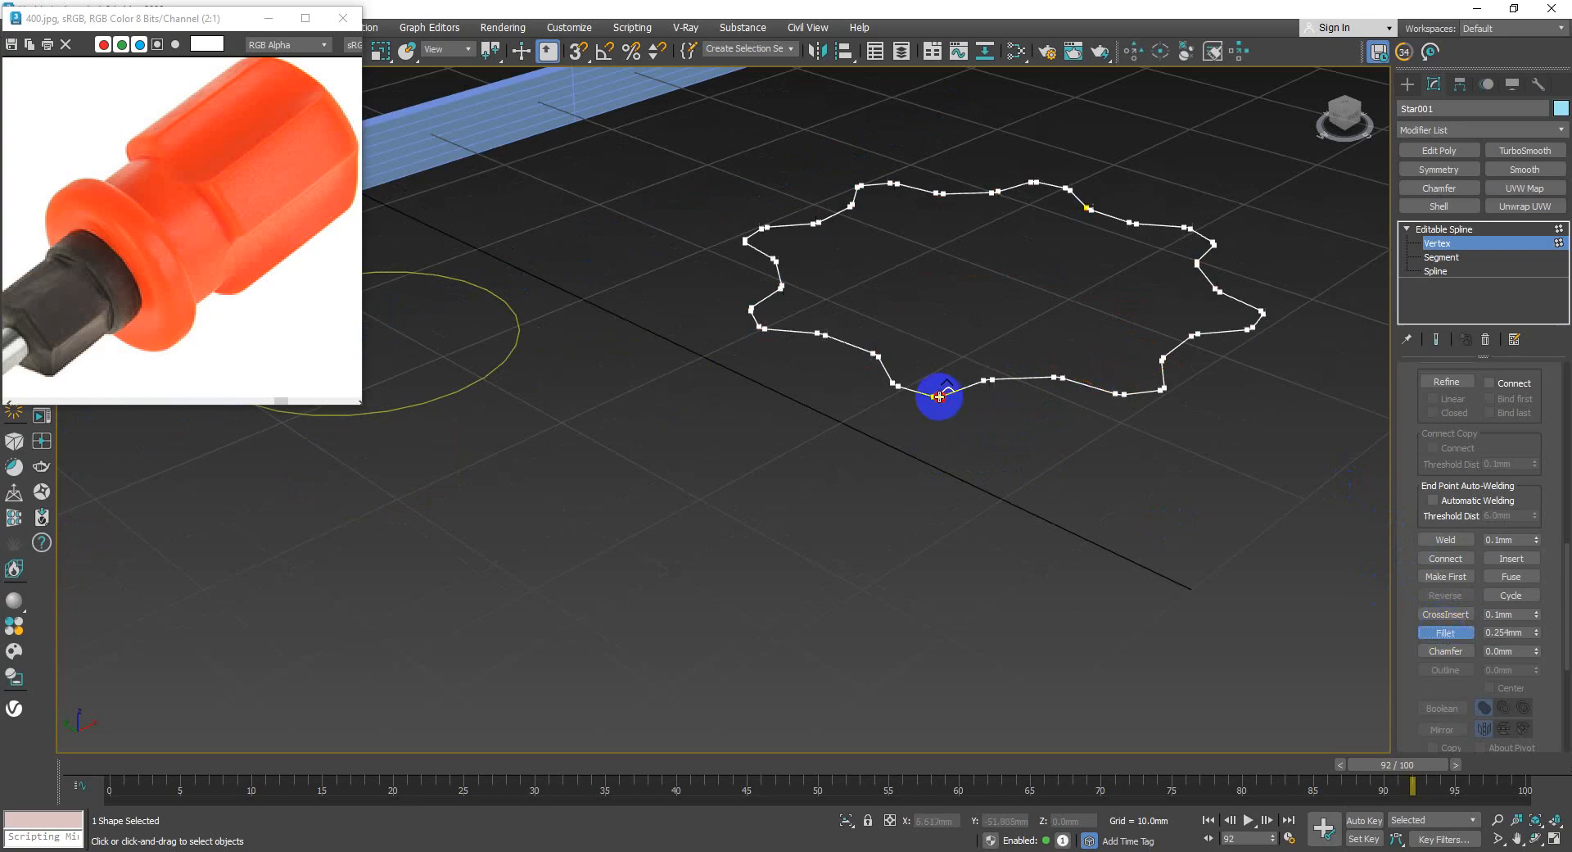
- Compare the rounded star profile with the grooved handle and collar in the reference image
{"action": "scroll", "coordinate": [1043, 330], "scroll_direction": "down", "scroll_amount": 6}
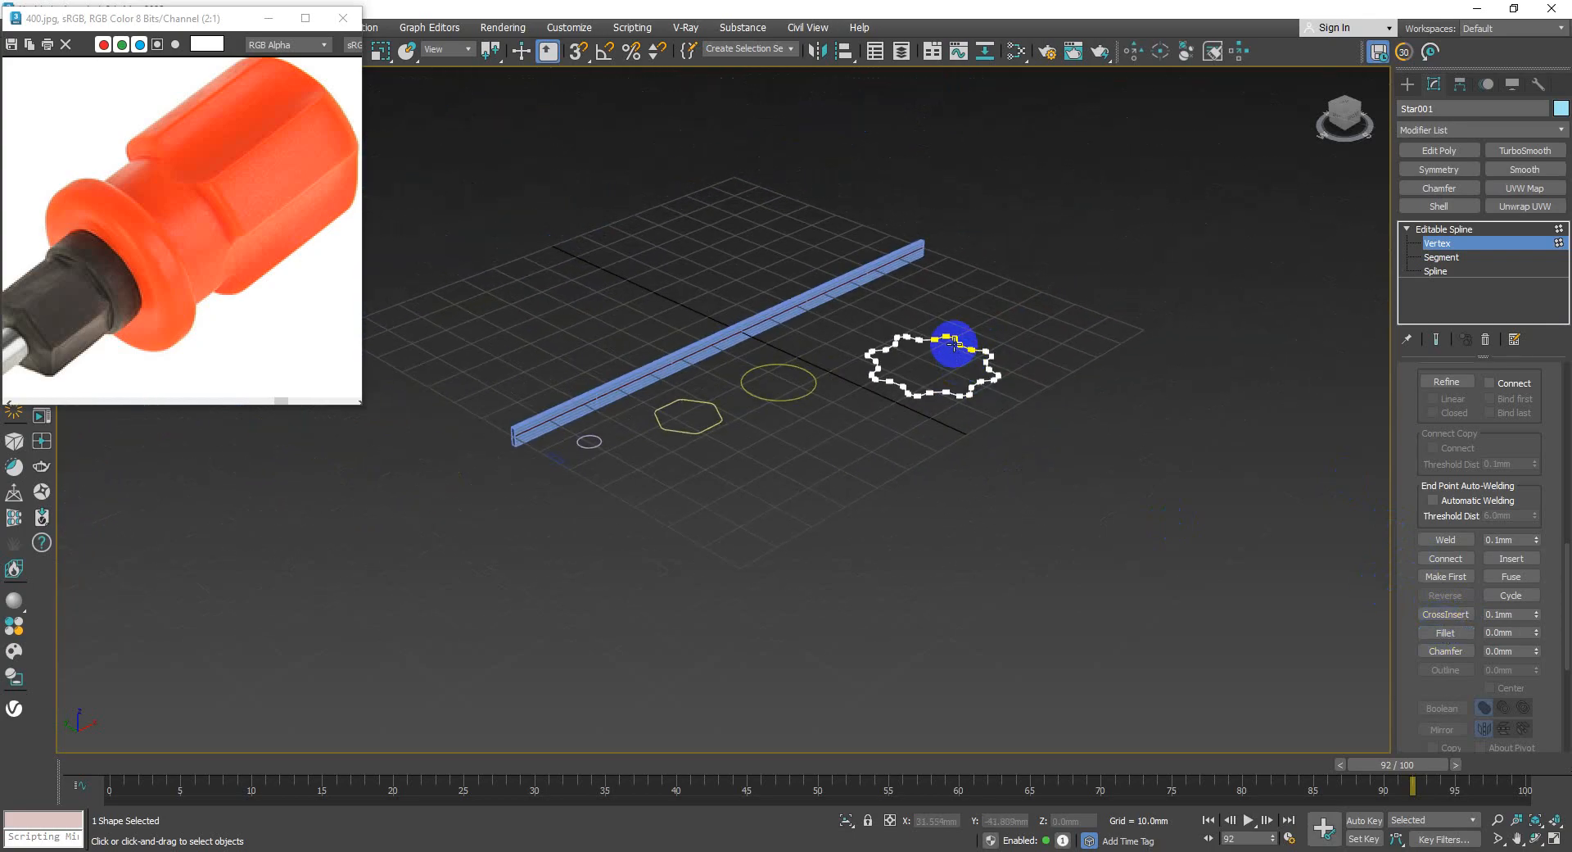
{"action": "scroll", "coordinate": [105, 253], "scroll_direction": "up", "scroll_amount": 1}
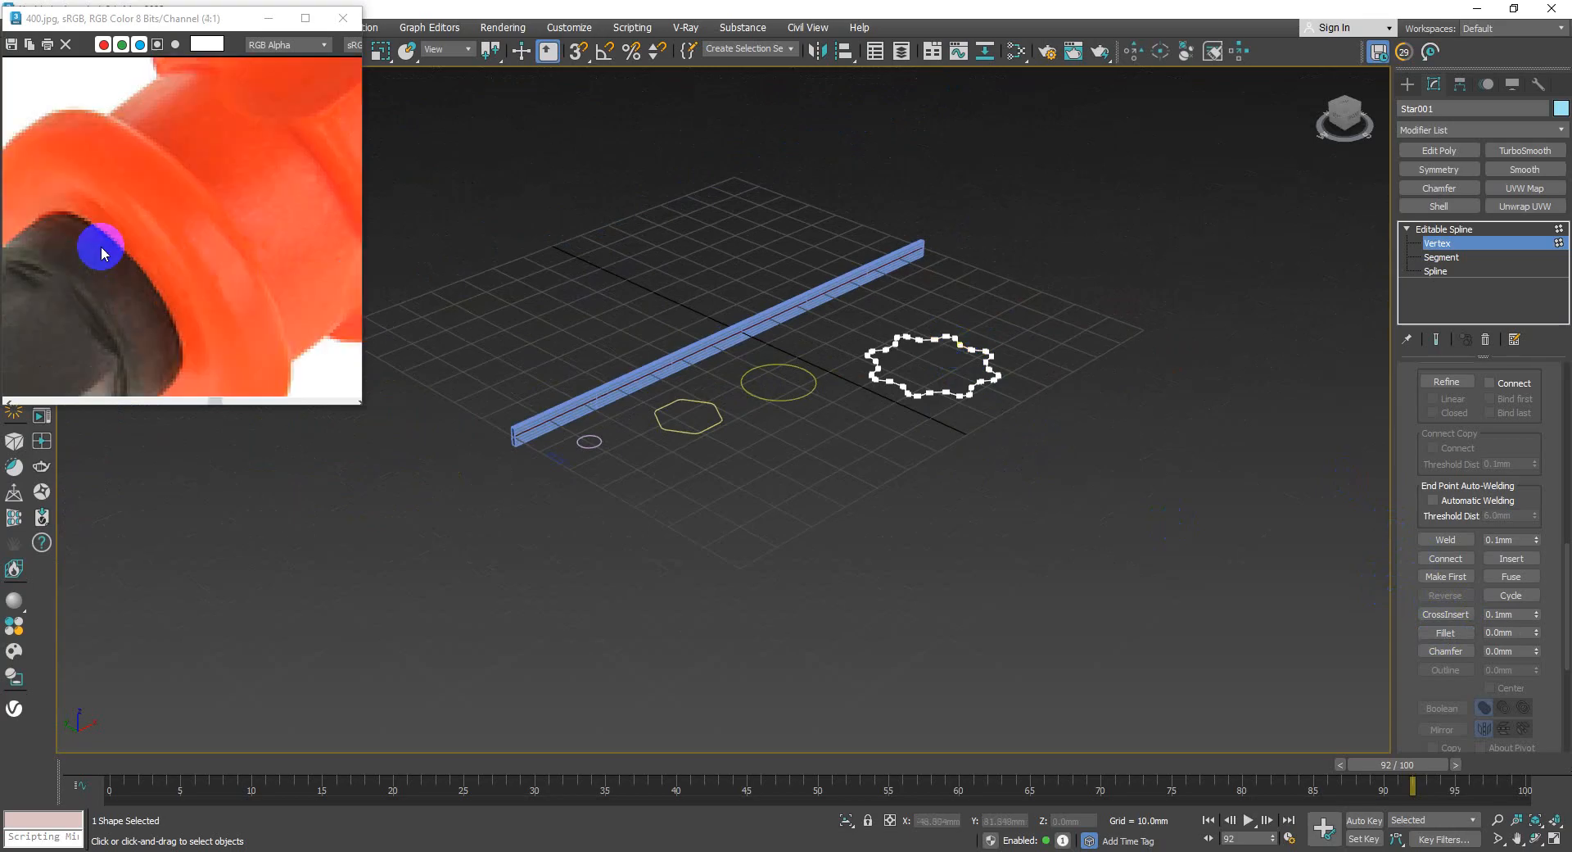
{"action": "middle_click_drag", "start_coordinate": [264, 208], "coordinate": [175, 228]}
{"action": "scroll", "coordinate": [164, 223], "scroll_direction": "down", "scroll_amount": 2}
{"action": "scroll", "coordinate": [159, 221], "scroll_direction": "up", "scroll_amount": 1}
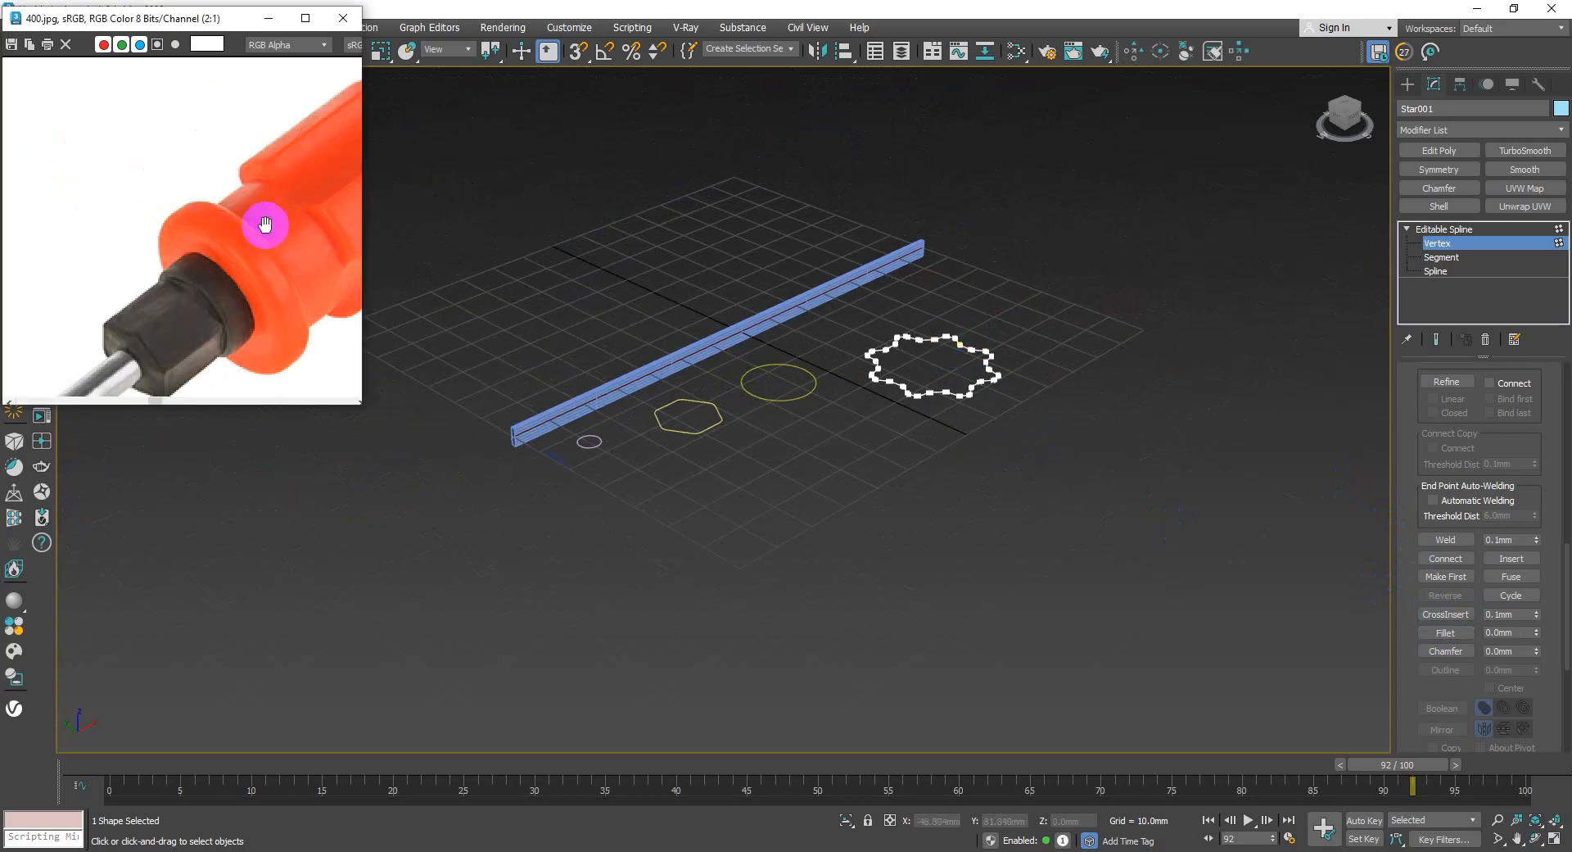
{"action": "scroll", "coordinate": [263, 224], "scroll_direction": "up", "scroll_amount": 1}
{"action": "scroll", "coordinate": [199, 211], "scroll_direction": "down", "scroll_amount": 1}
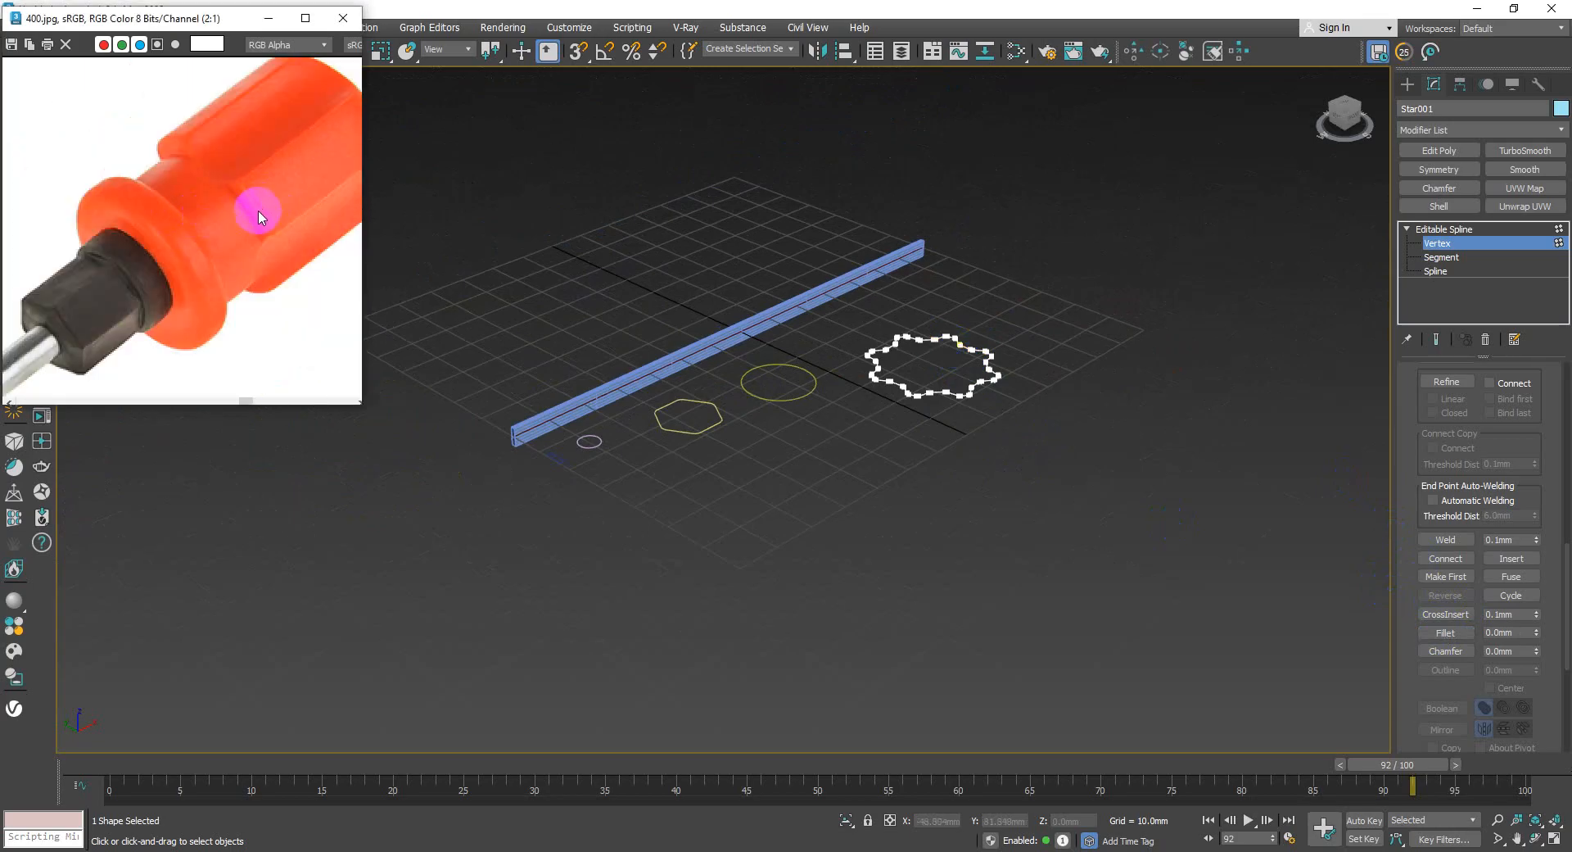
{"action": "scroll", "coordinate": [256, 210], "scroll_direction": "down", "scroll_amount": 1}
{"action": "scroll", "coordinate": [257, 205], "scroll_direction": "up", "scroll_amount": 1}
- Leave vertex editing of the star, select the lofted bar and open its Loft parameters
{"action": "left_click", "coordinate": [1475, 244]}
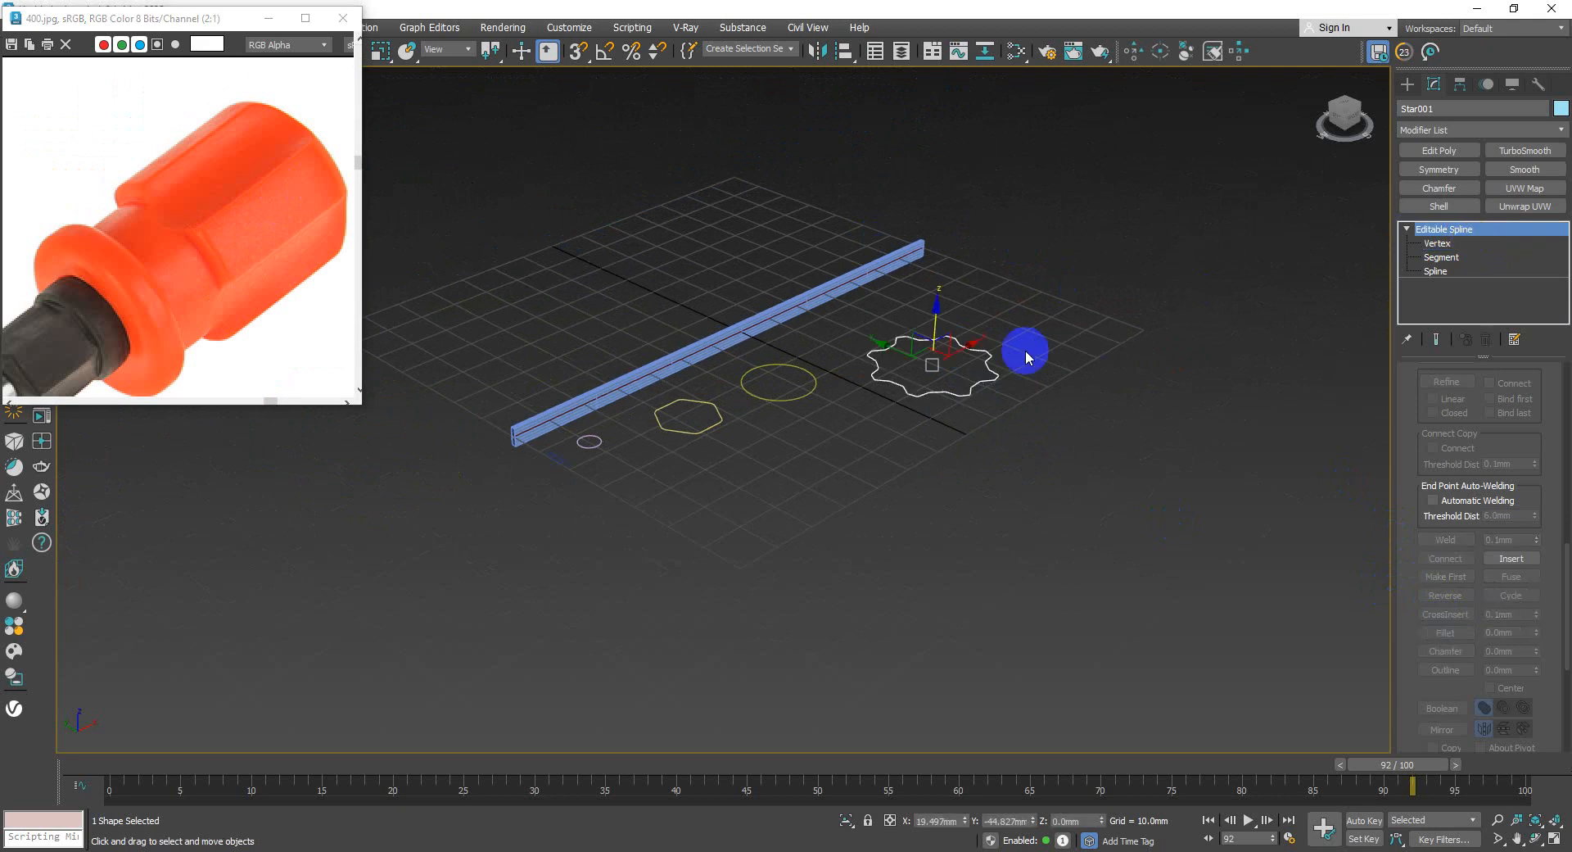
{"action": "scroll", "coordinate": [1025, 350], "scroll_direction": "down", "scroll_amount": 2}
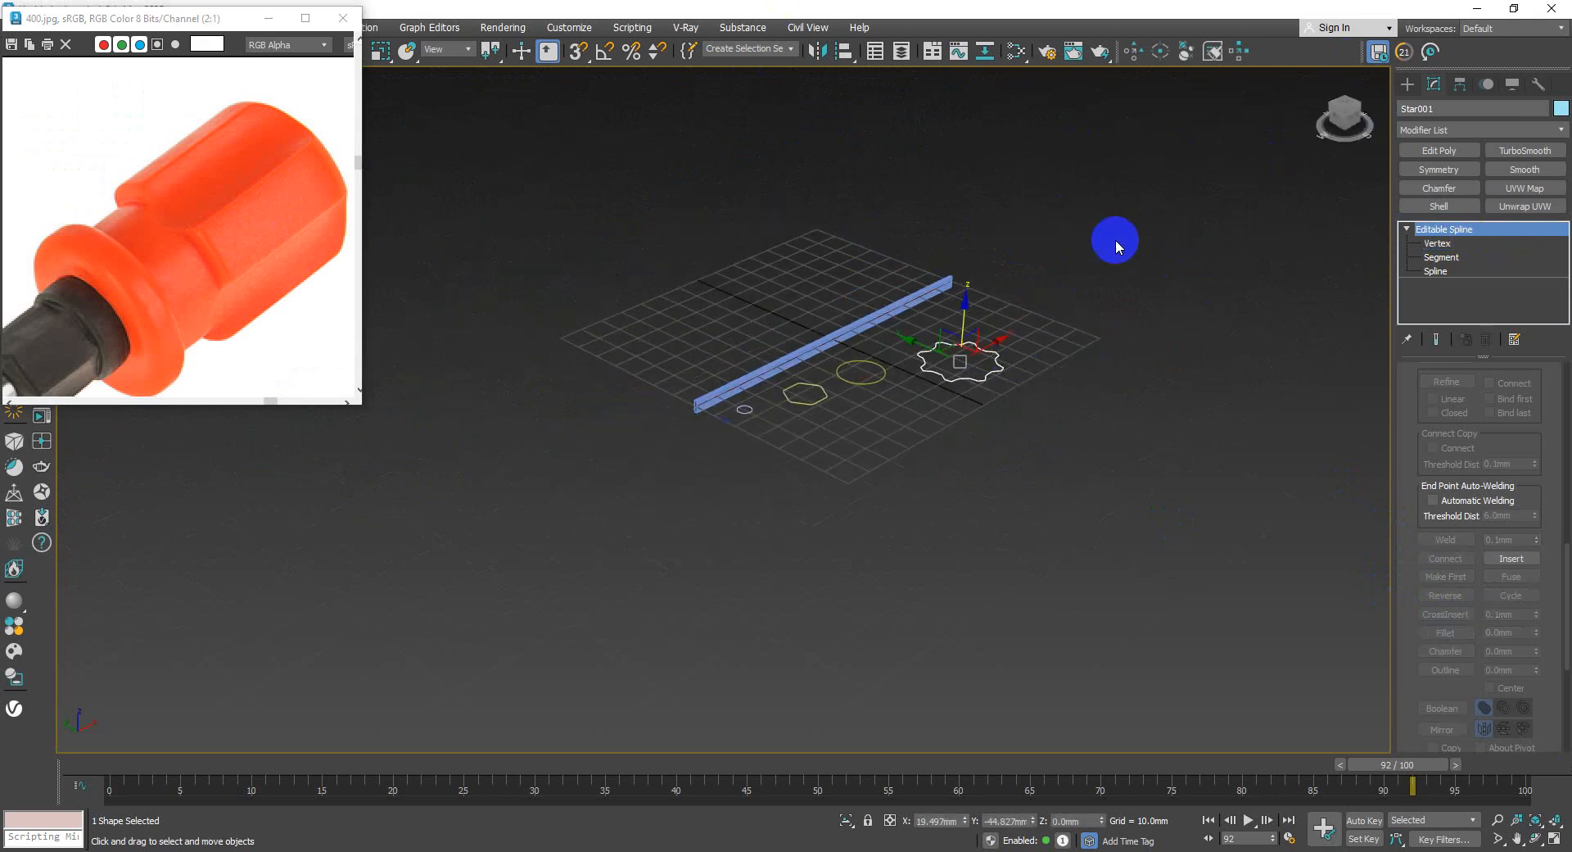
{"action": "scroll", "coordinate": [859, 378], "scroll_direction": "up", "scroll_amount": 3}
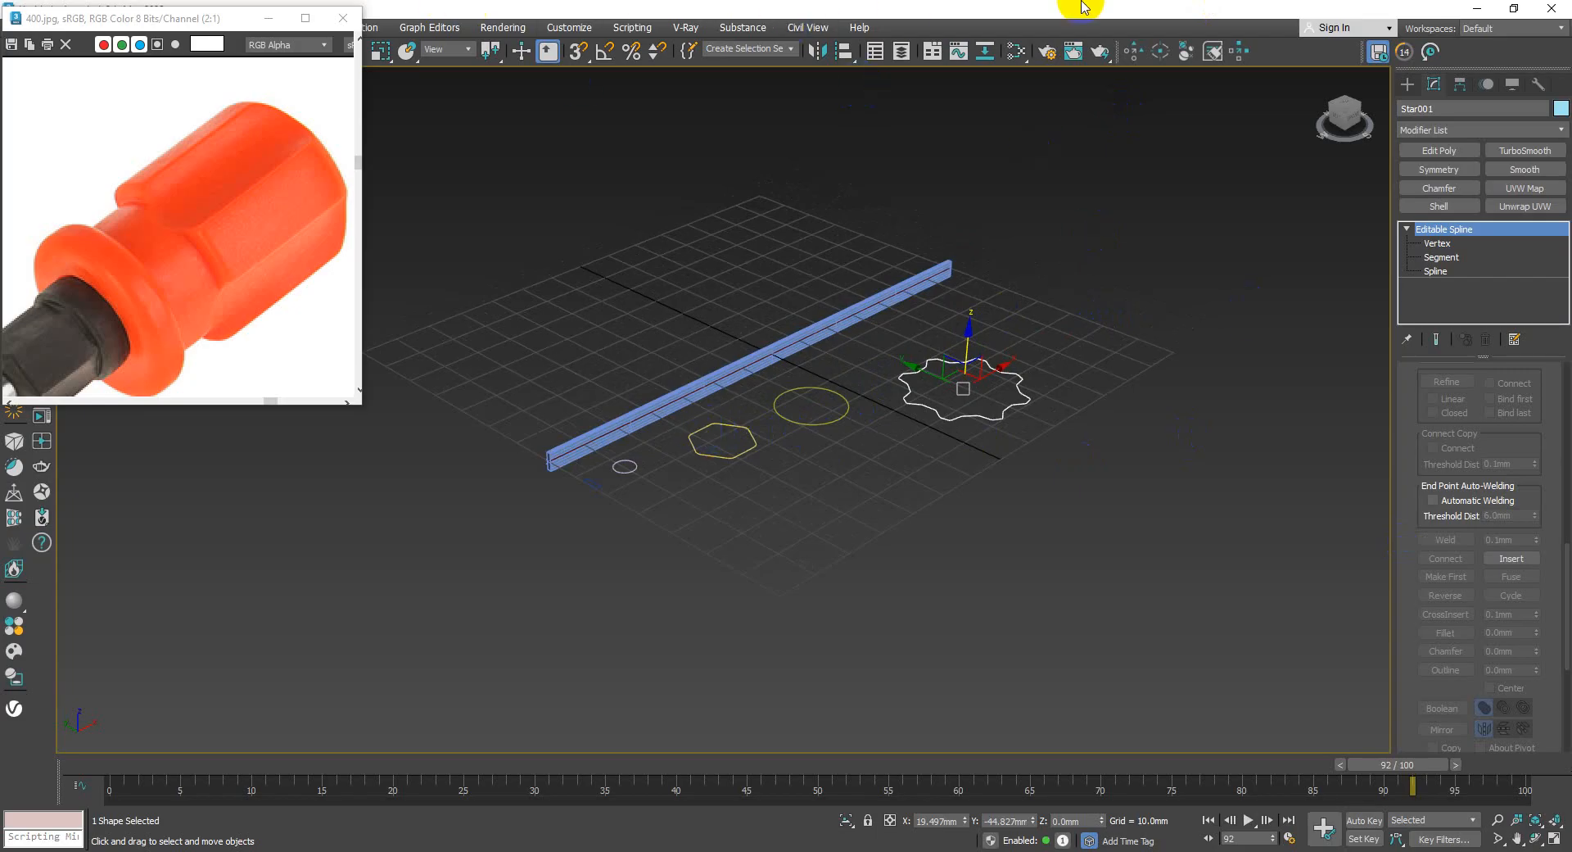
{"action": "scroll", "coordinate": [860, 449], "scroll_direction": "down", "scroll_amount": 2}
{"action": "scroll", "coordinate": [819, 451], "scroll_direction": "up", "scroll_amount": 2}
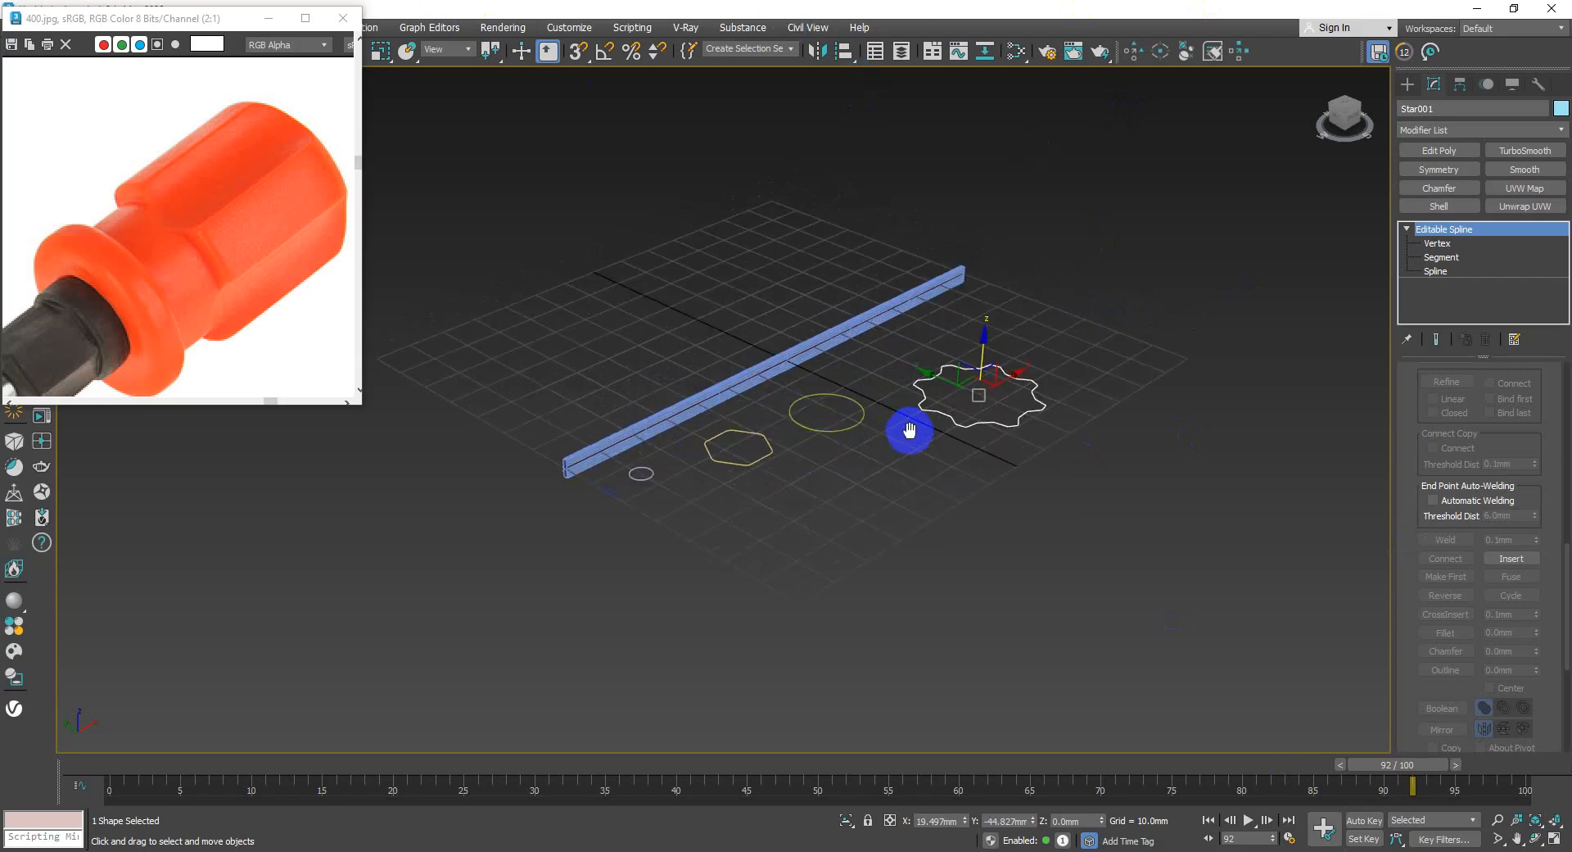
{"action": "middle_click_drag", "start_coordinate": [909, 431], "coordinate": [896, 433]}
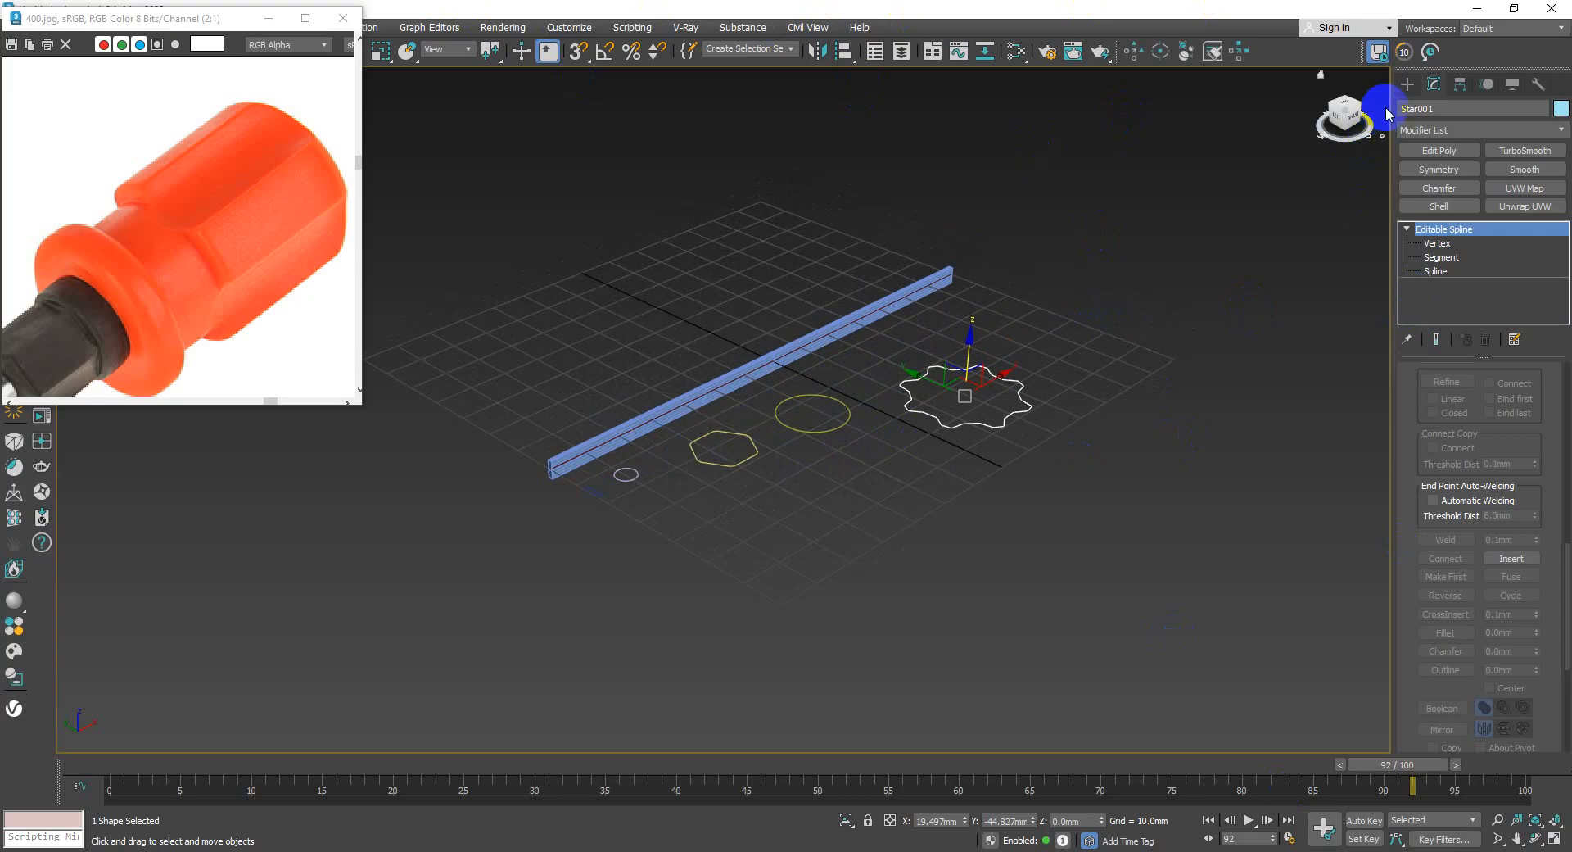
{"action": "left_click", "coordinate": [1407, 84]}
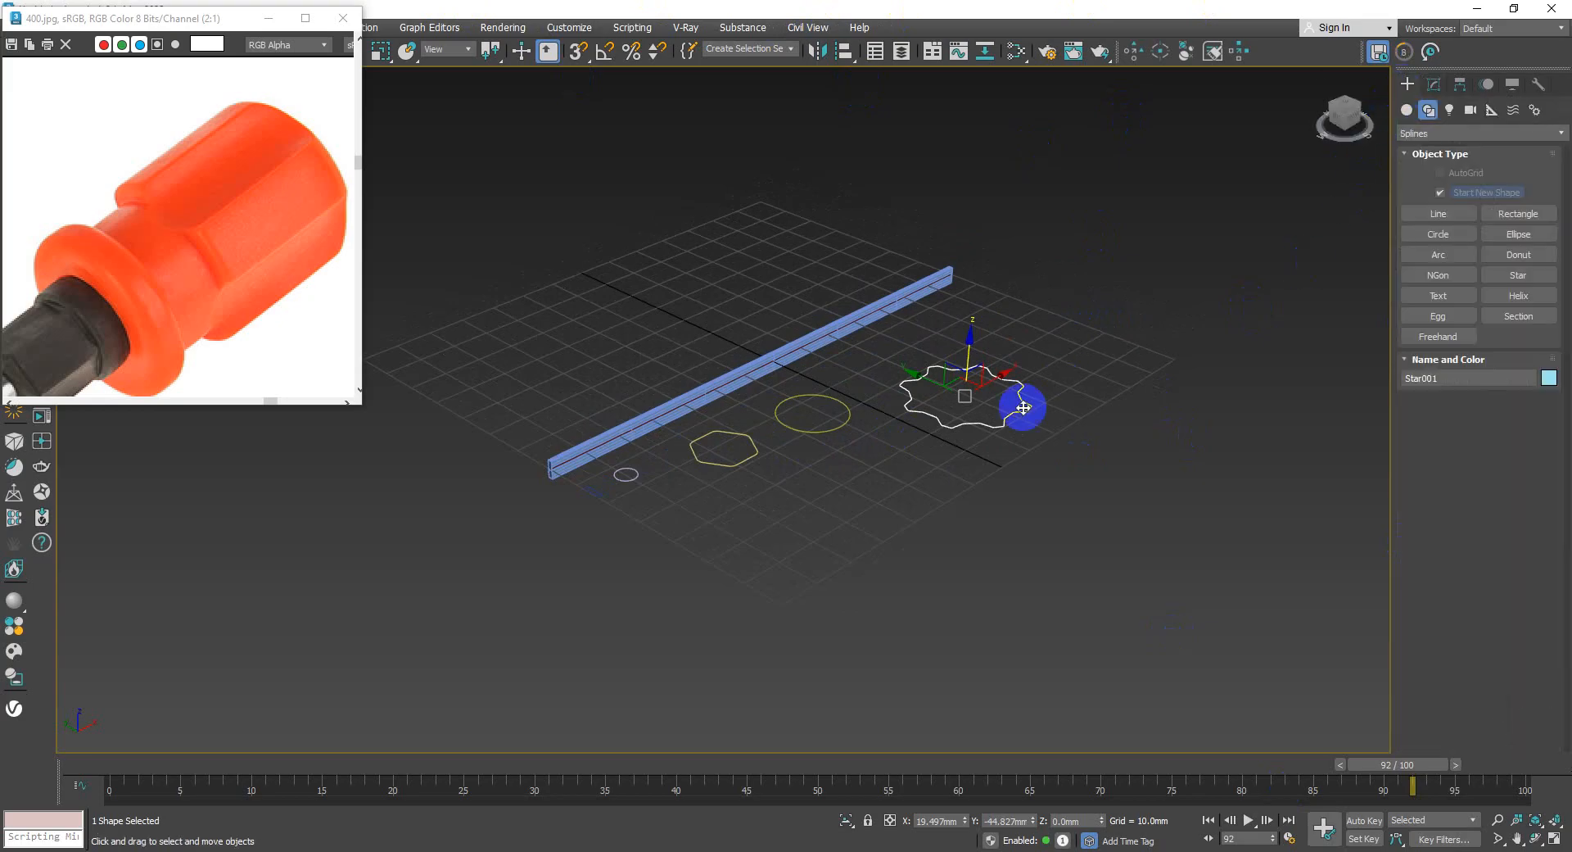
{"action": "left_click", "coordinate": [749, 363]}
{"action": "left_click", "coordinate": [731, 381]}
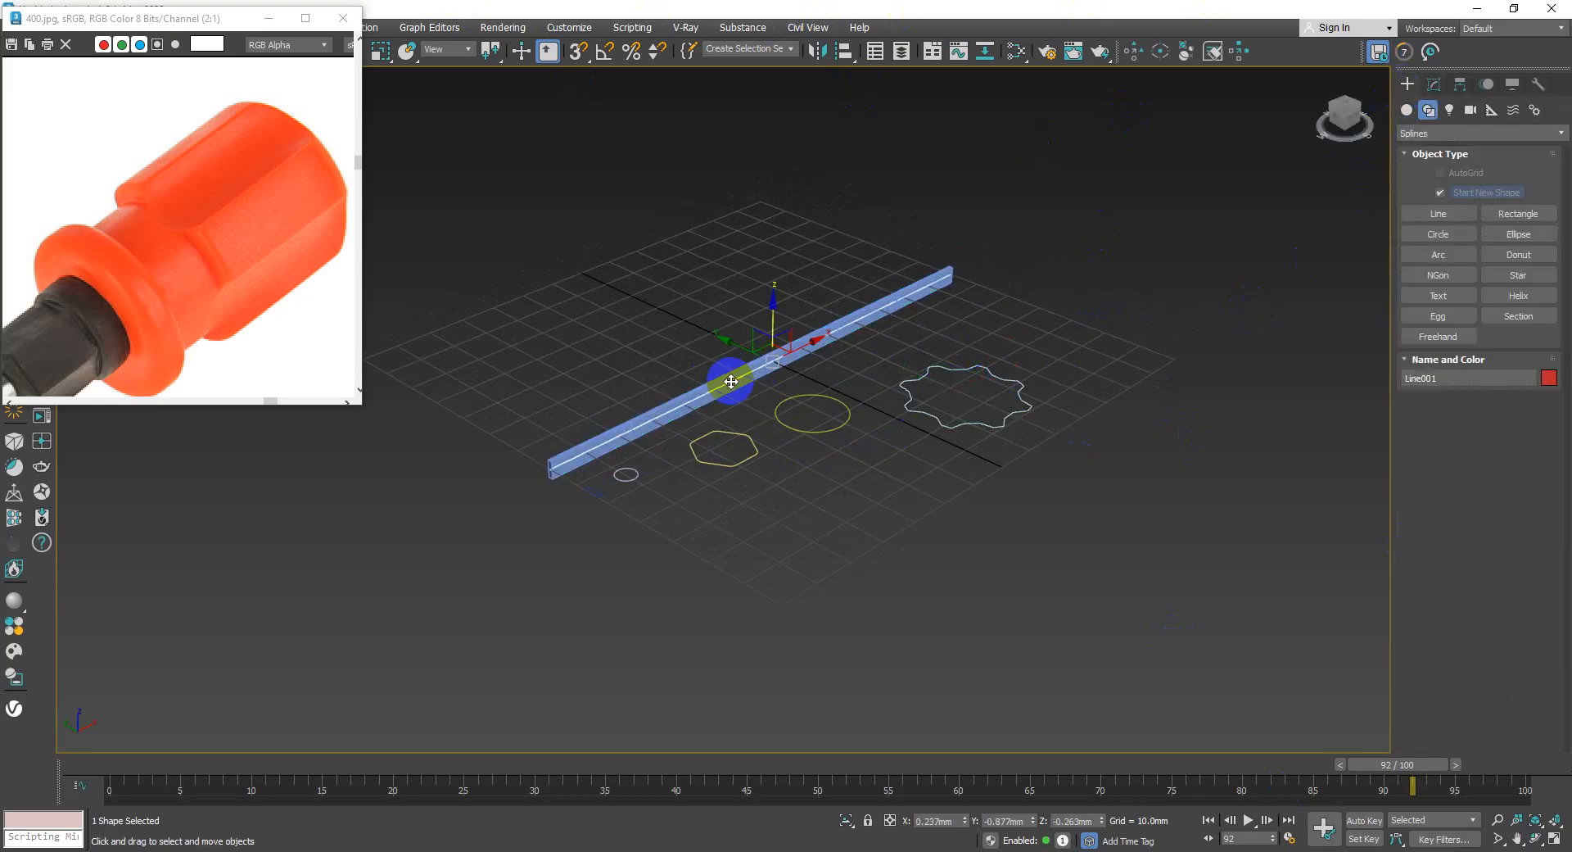
{"action": "left_click", "coordinate": [730, 365]}
{"action": "left_click", "coordinate": [733, 374]}
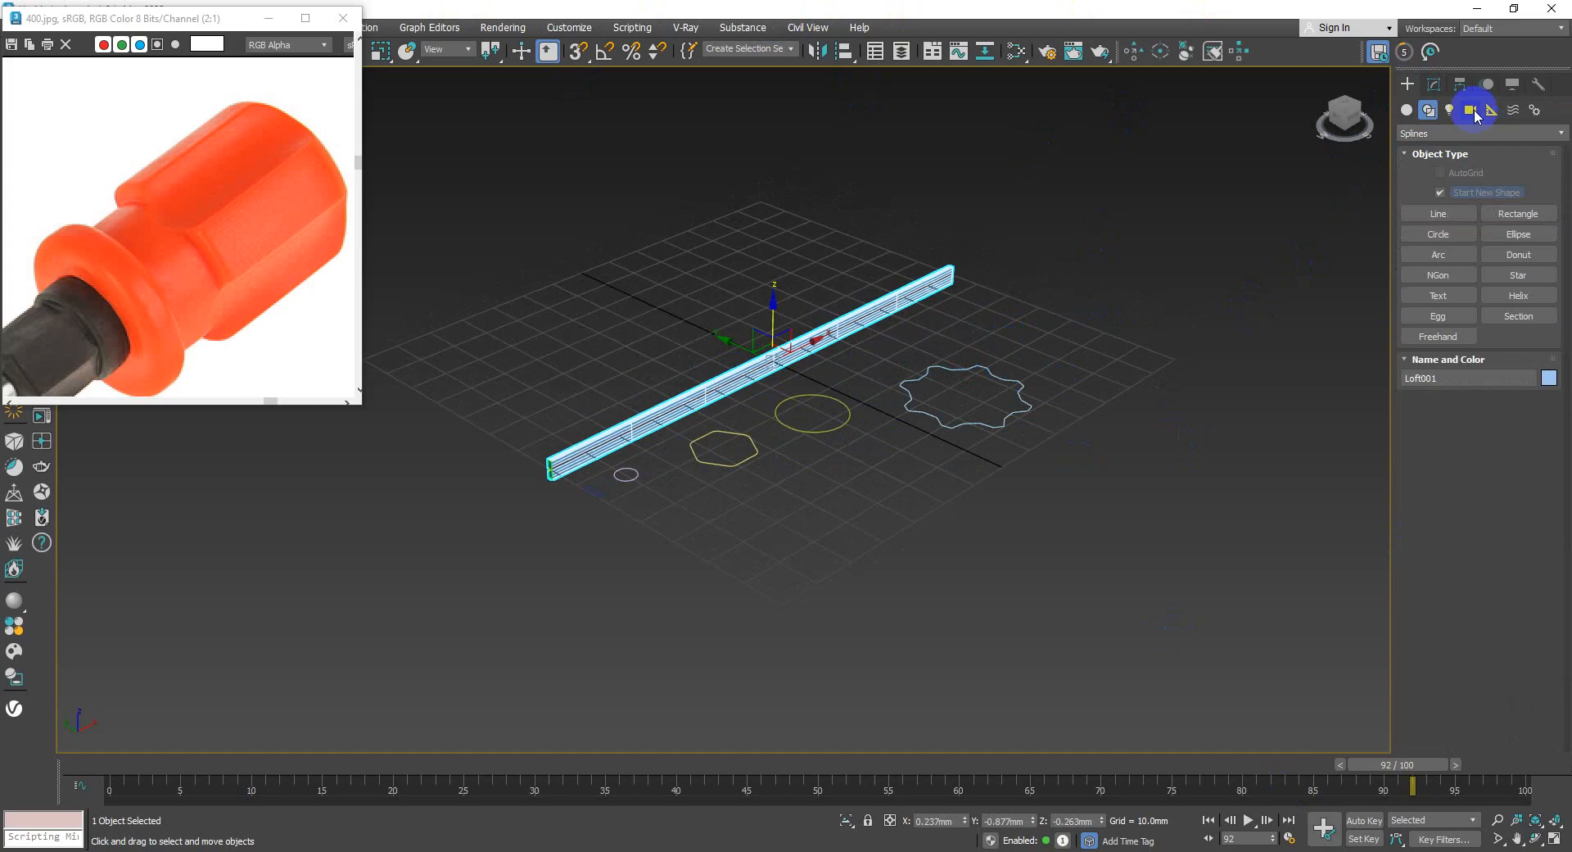
{"action": "left_click", "coordinate": [1434, 83]}
- Add the small circle as a loft cross-section at path position 3.192 percent, just behind the flat tip
{"action": "left_click", "coordinate": [1509, 387]}
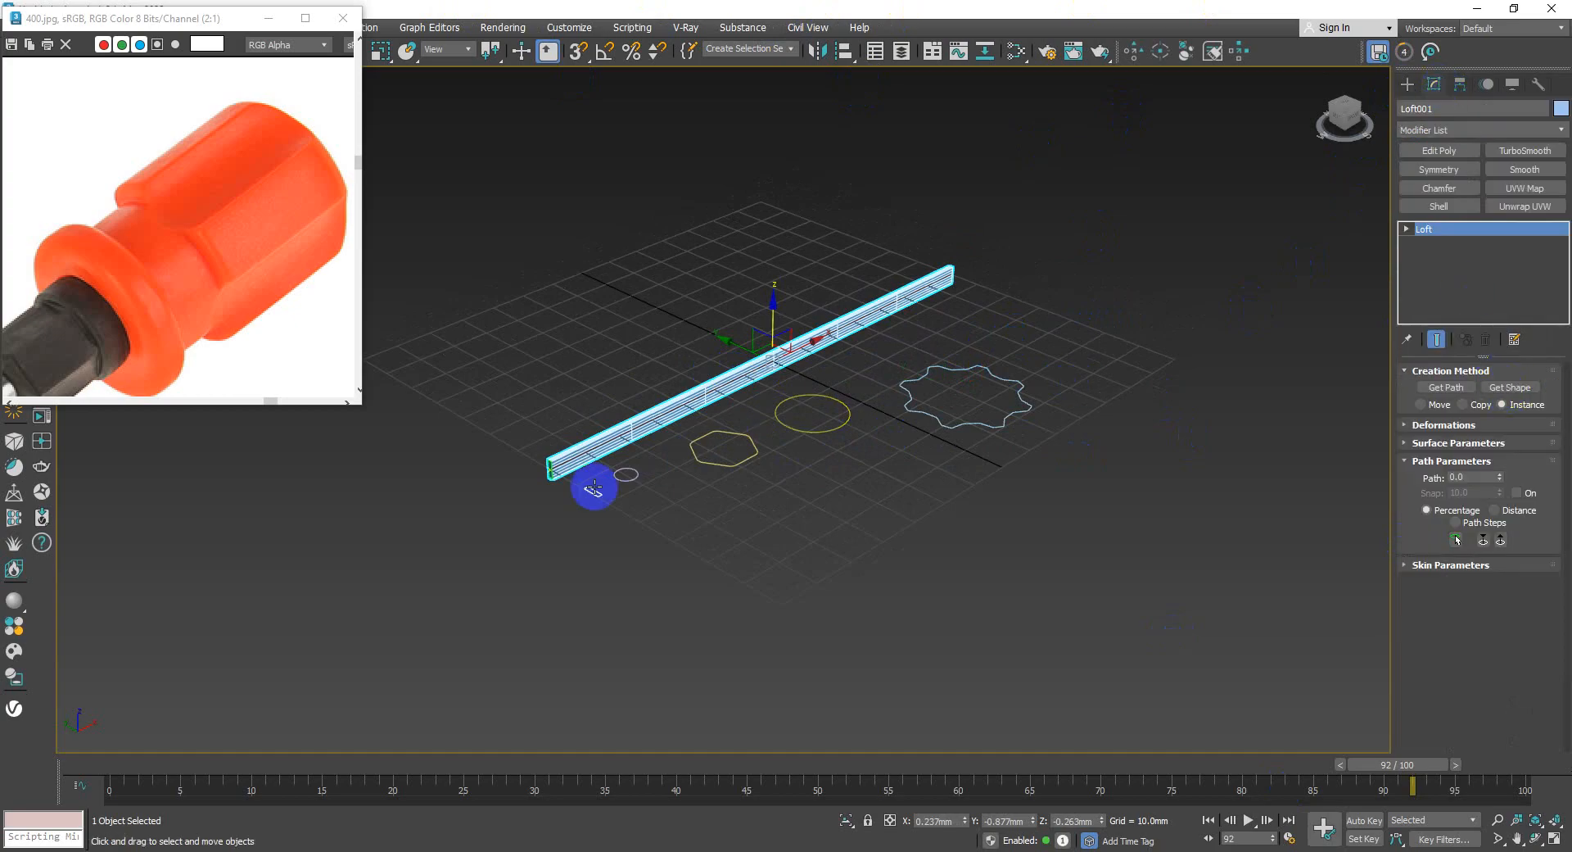
{"action": "scroll", "coordinate": [597, 483], "scroll_direction": "up", "scroll_amount": 5}
{"action": "scroll", "coordinate": [504, 439], "scroll_direction": "up", "scroll_amount": 4}
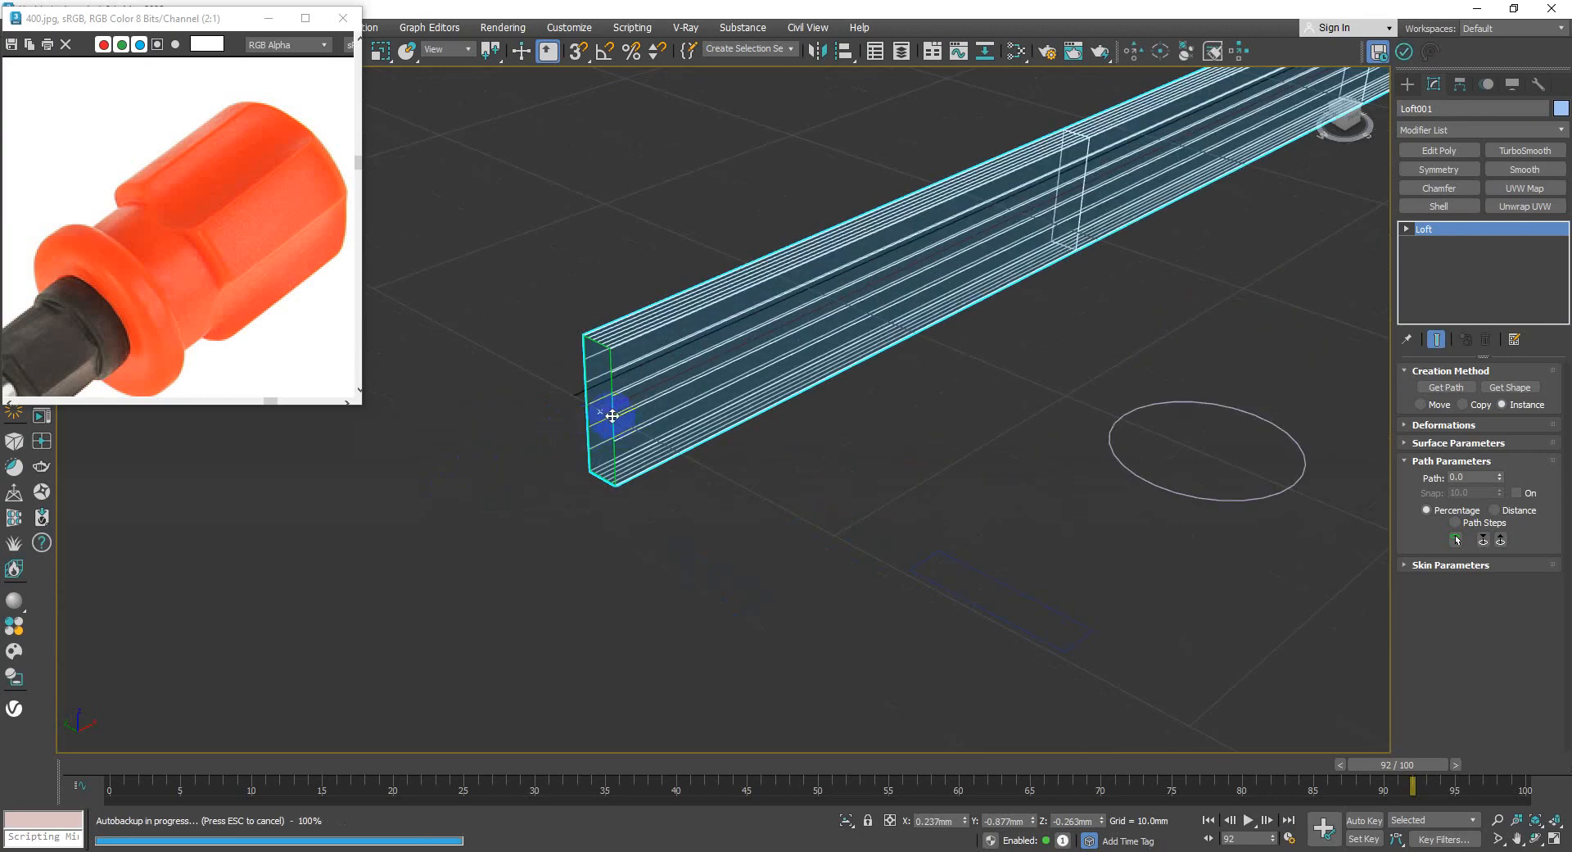
{"action": "middle_click_drag", "start_coordinate": [604, 422], "coordinate": [549, 447]}
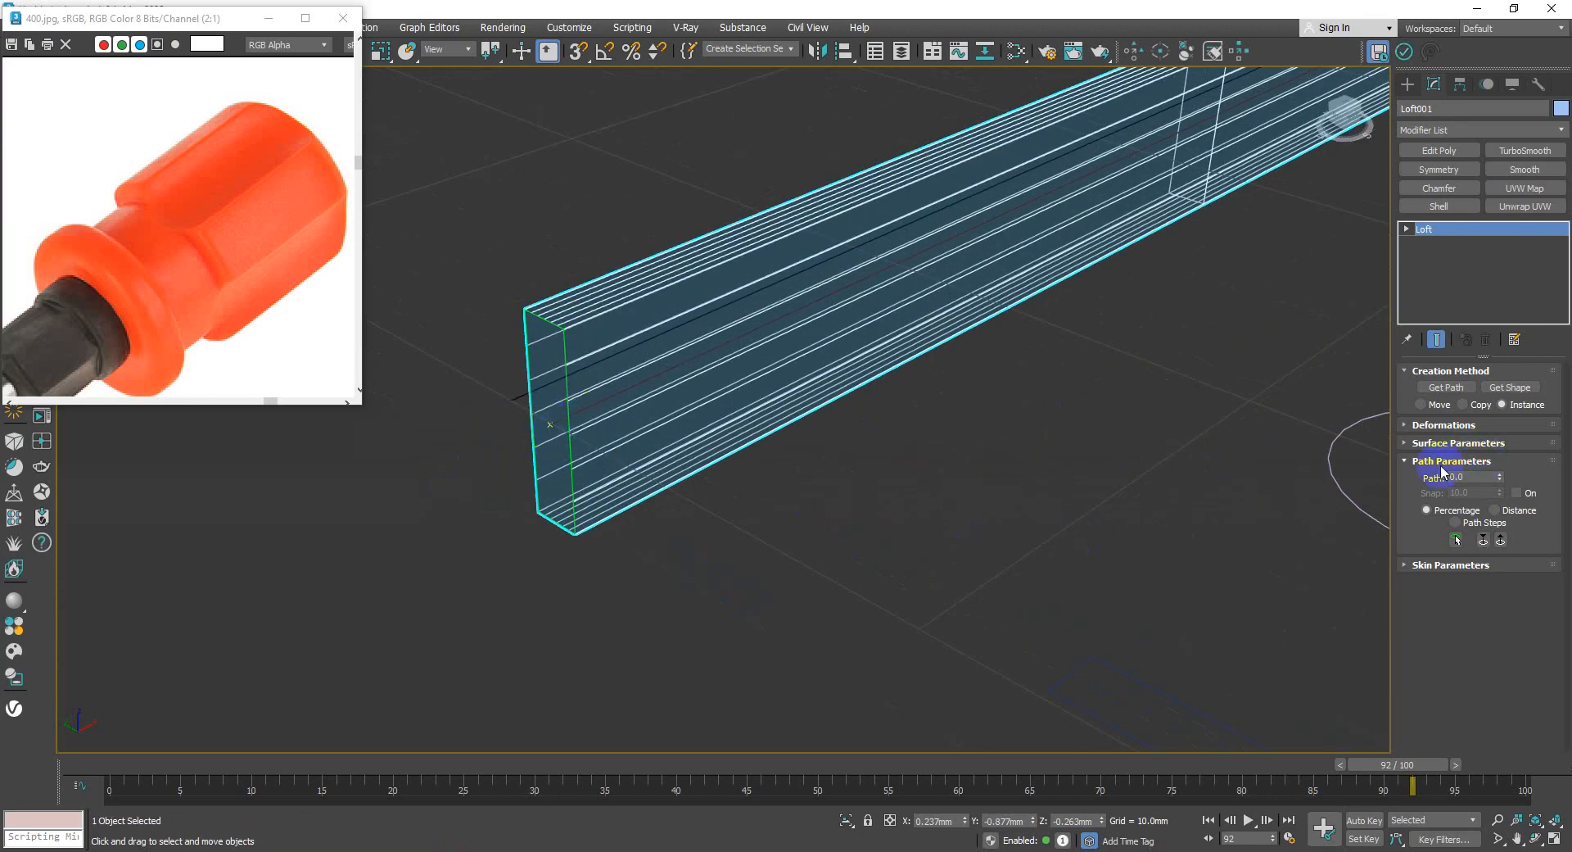
{"action": "mouse_move", "coordinate": [1501, 481]}
{"action": "left_mouse_down"}
{"action": "mouse_move", "coordinate": [1465, 214]}
{"action": "mouse_move", "coordinate": [1402, 706]}
{"action": "left_mouse_up"}
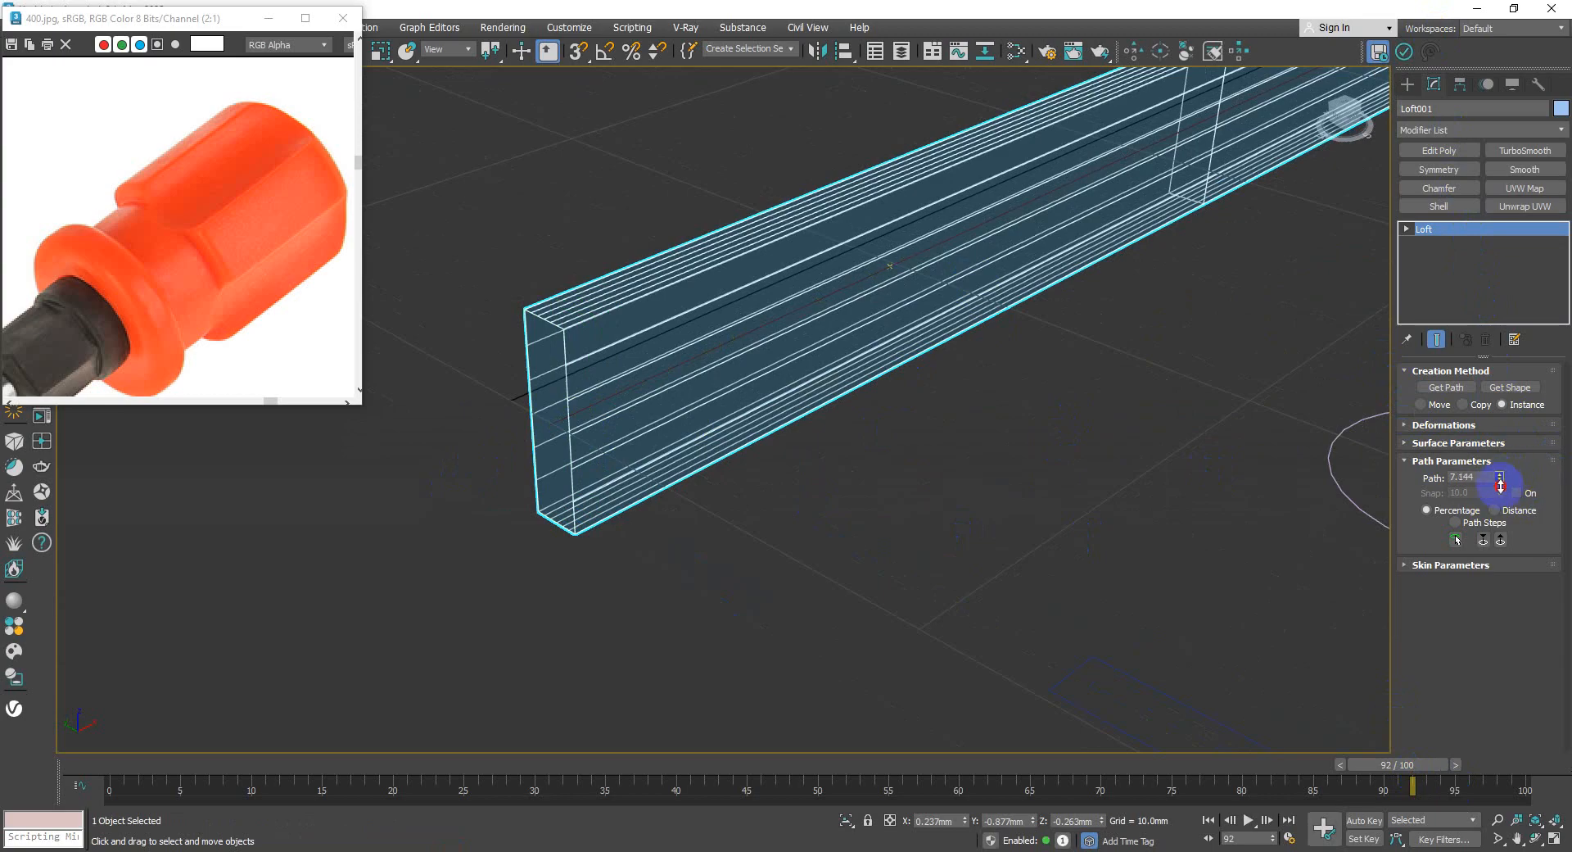
{"action": "middle_click_drag", "start_coordinate": [790, 399], "coordinate": [557, 379], "text": "alt"}
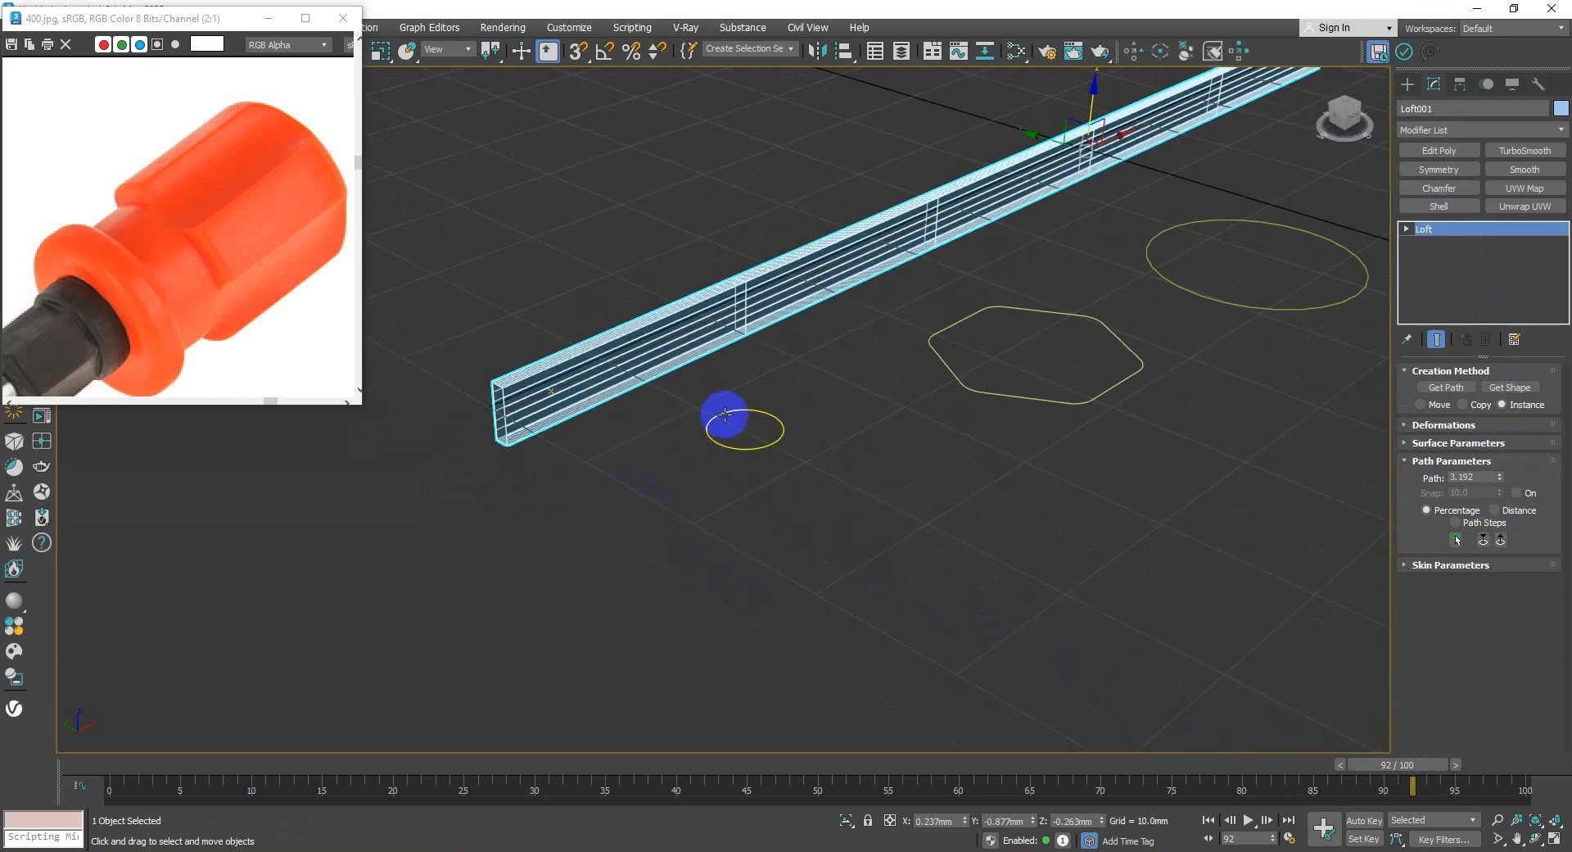
{"action": "left_click", "coordinate": [1509, 386]}
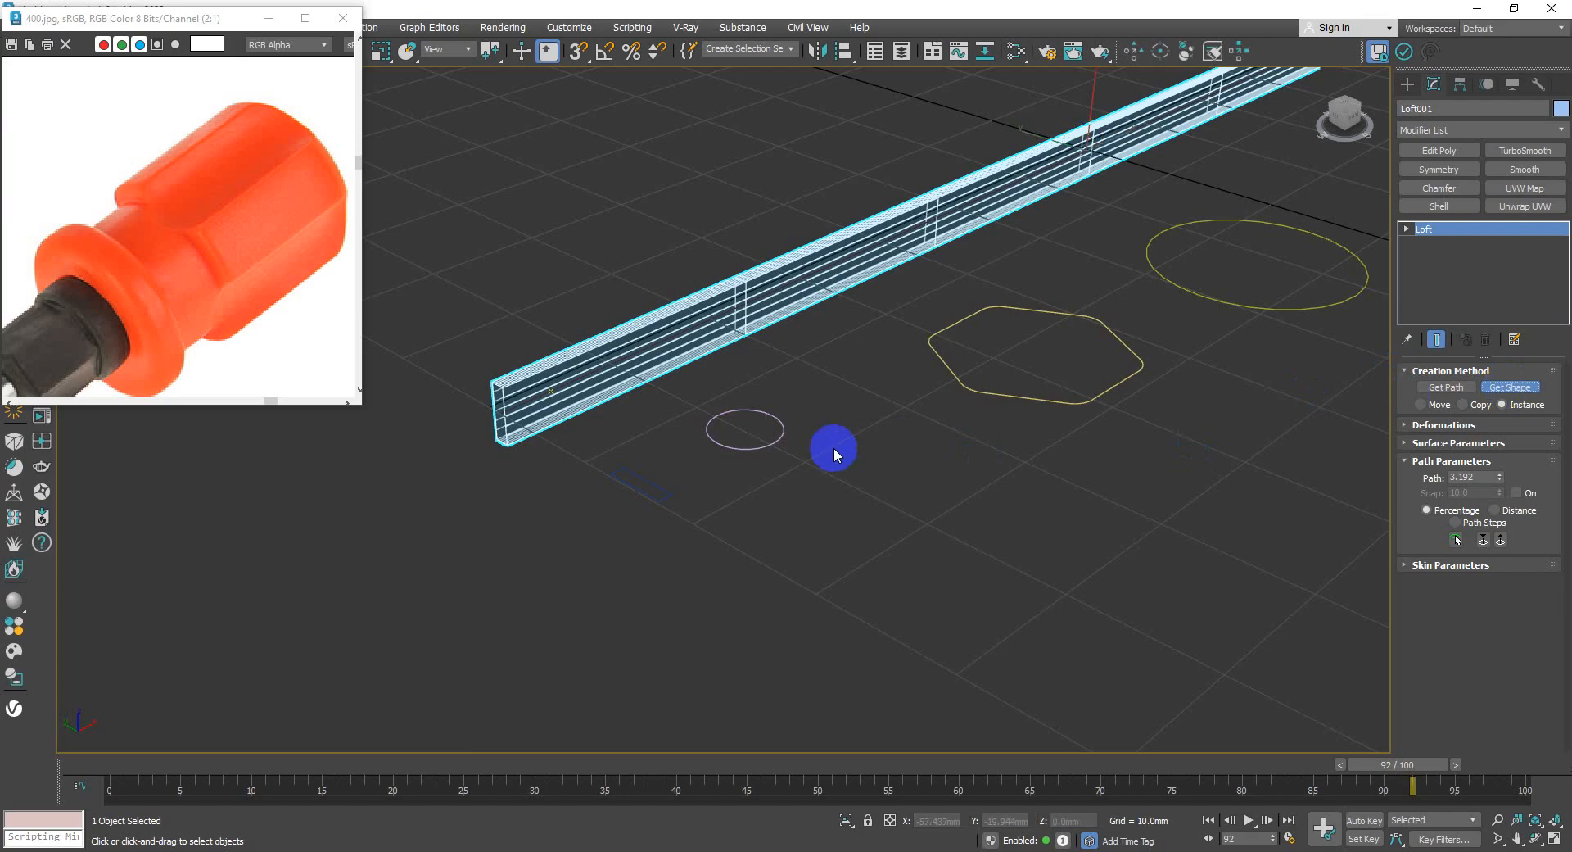
{"action": "left_click", "coordinate": [783, 438]}
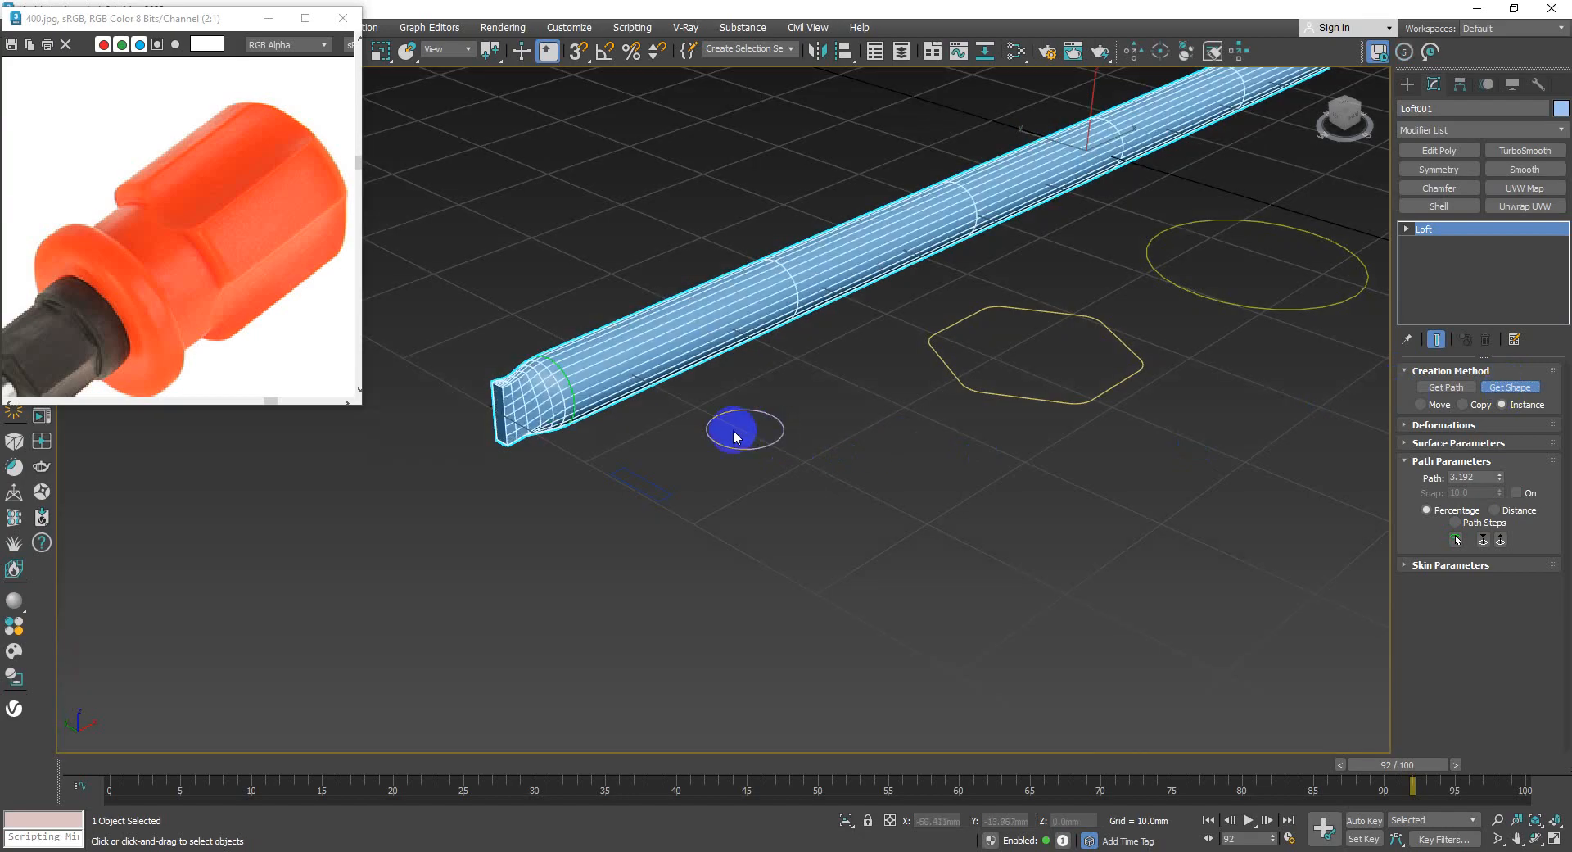
- Add the small circle again at path position 30.059 percent to end the round shaft as in the reference image
{"action": "scroll", "coordinate": [770, 403], "scroll_direction": "down", "scroll_amount": 3}
{"action": "scroll", "coordinate": [241, 330], "scroll_direction": "up", "scroll_amount": 1}
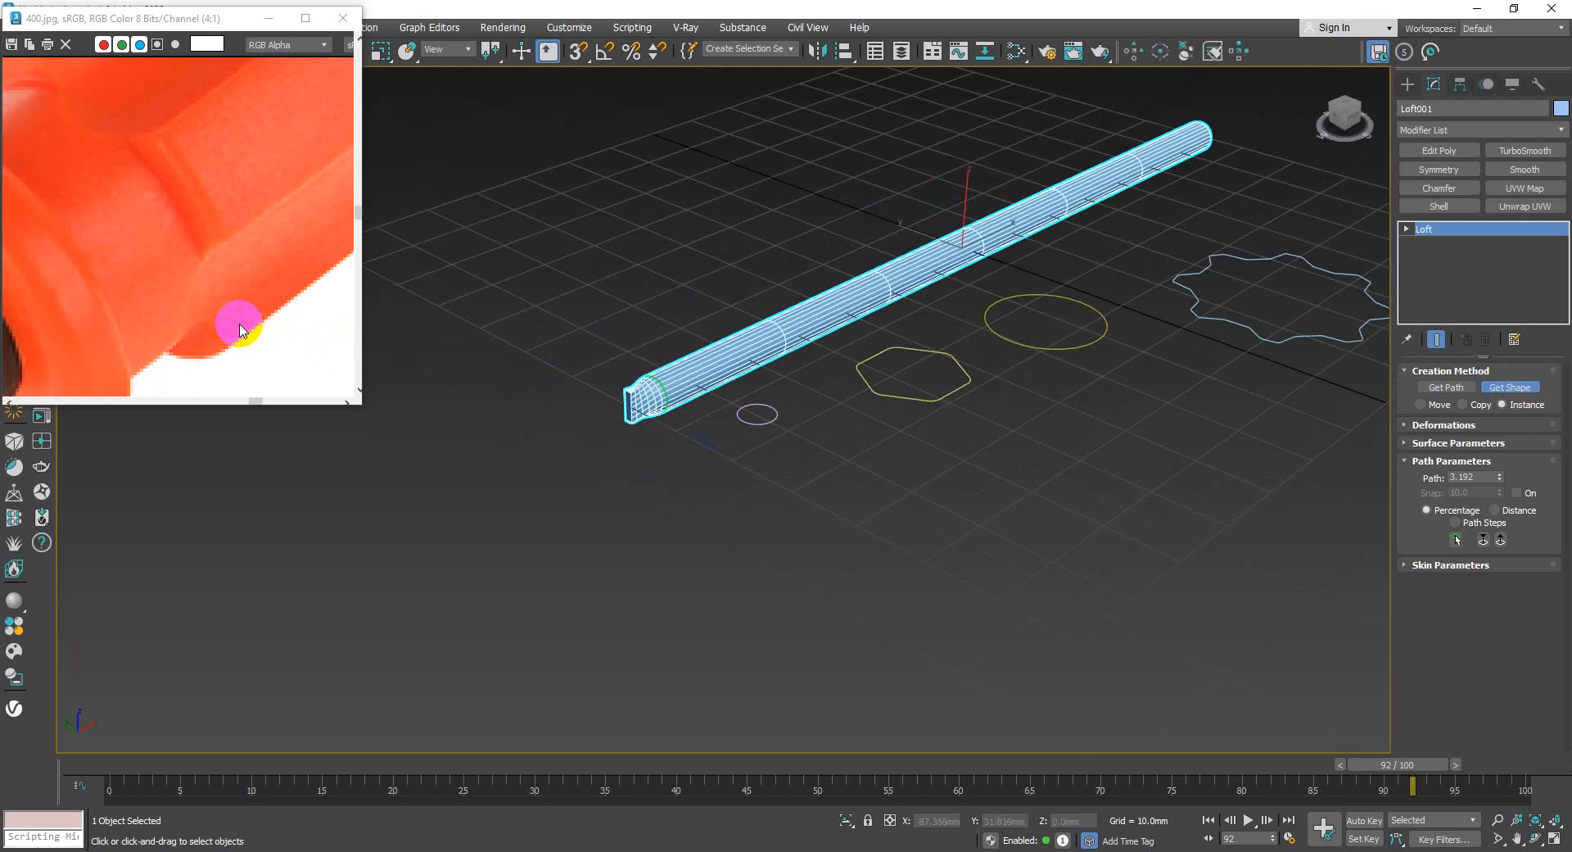
{"action": "scroll", "coordinate": [211, 317], "scroll_direction": "down", "scroll_amount": 2}
{"action": "scroll", "coordinate": [175, 278], "scroll_direction": "up", "scroll_amount": 1}
{"action": "middle_click_drag", "start_coordinate": [173, 278], "coordinate": [218, 239]}
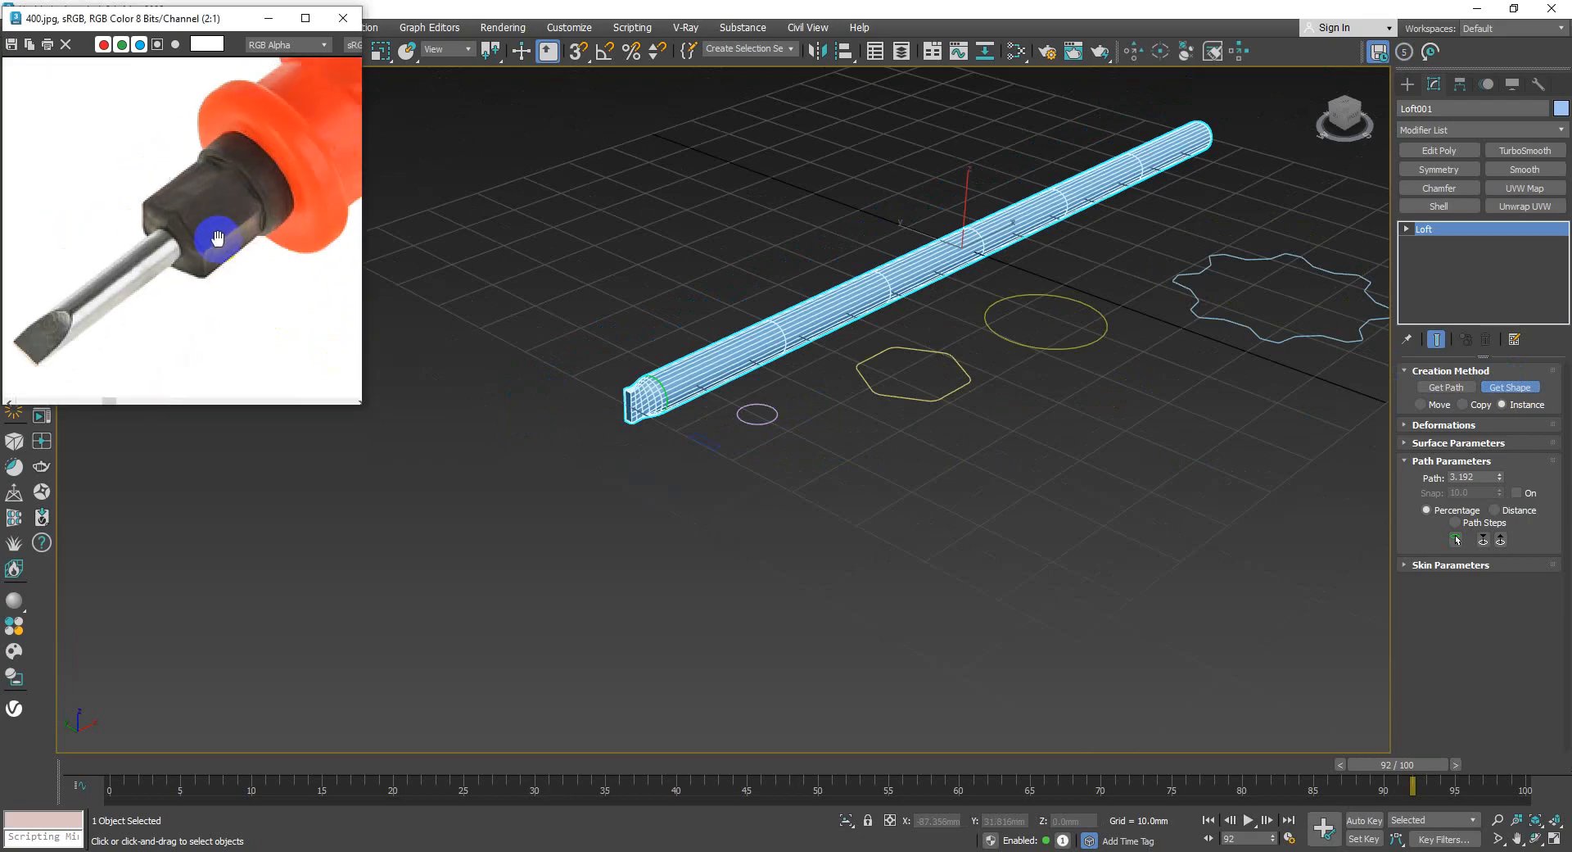
{"action": "scroll", "coordinate": [214, 243], "scroll_direction": "up", "scroll_amount": 1}
{"action": "scroll", "coordinate": [709, 357], "scroll_direction": "up", "scroll_amount": 2}
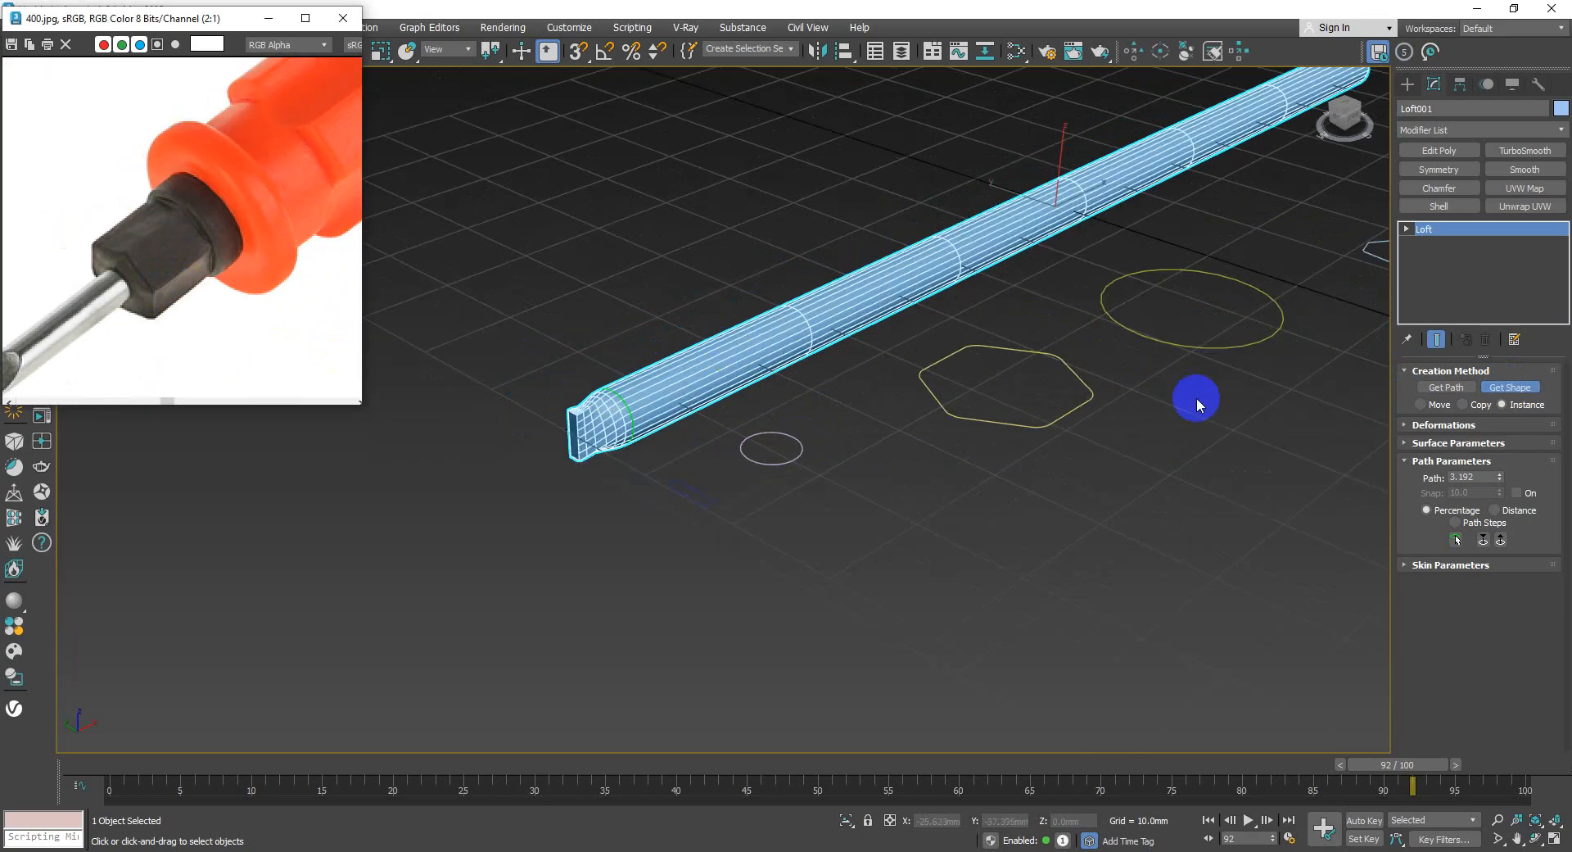
{"action": "left_click_drag", "start_coordinate": [1501, 483], "coordinate": [1443, 211]}
{"action": "left_click", "coordinate": [1501, 390]}
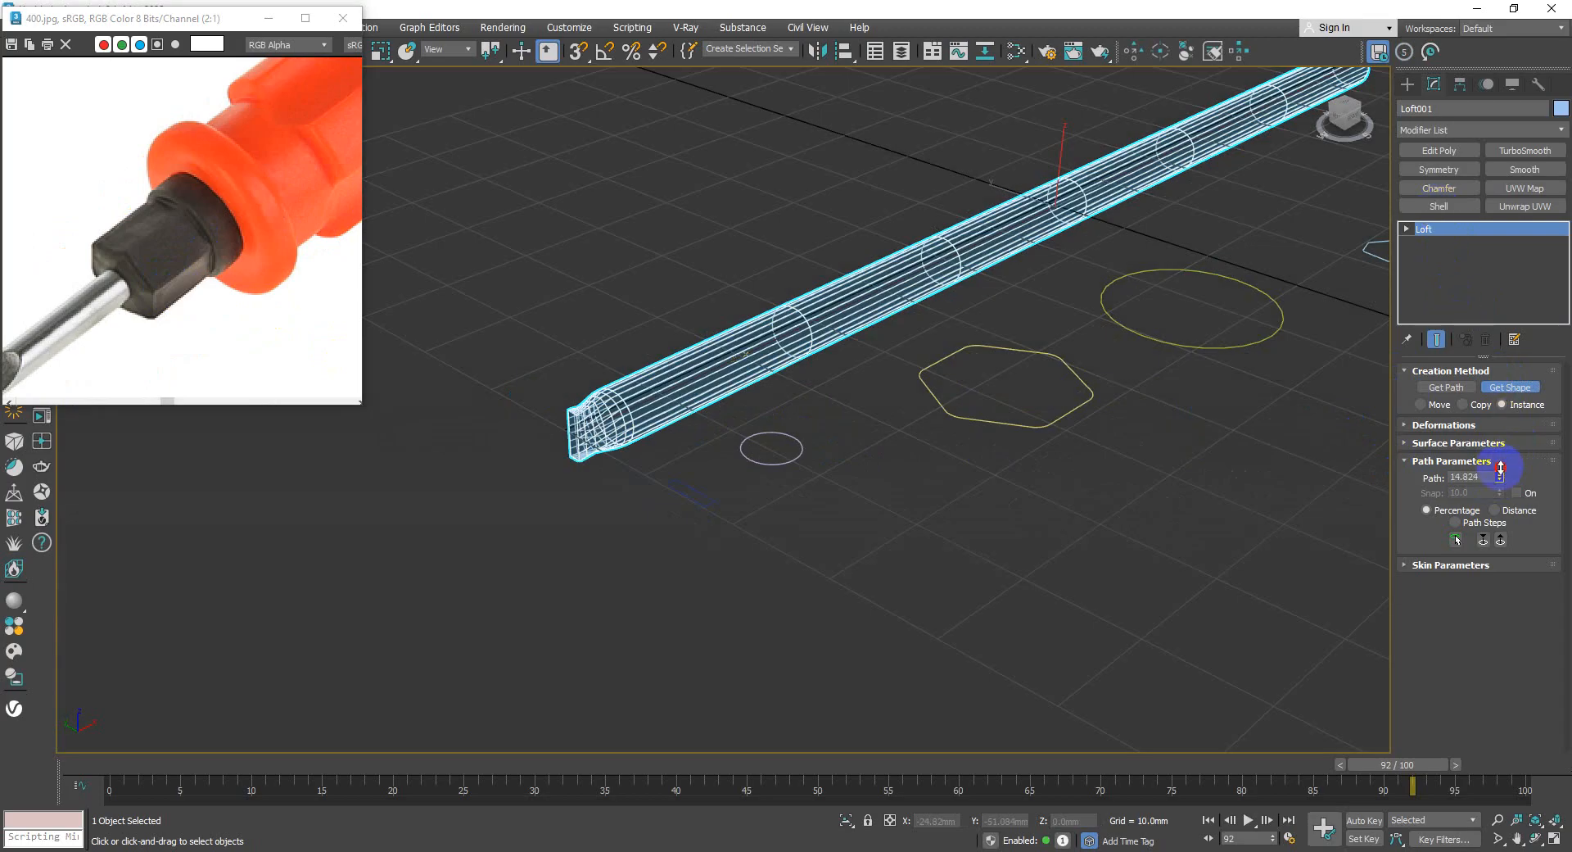
{"action": "left_click_drag", "start_coordinate": [1500, 468], "coordinate": [1495, 368]}
{"action": "middle_click_drag", "start_coordinate": [1037, 467], "coordinate": [963, 522]}
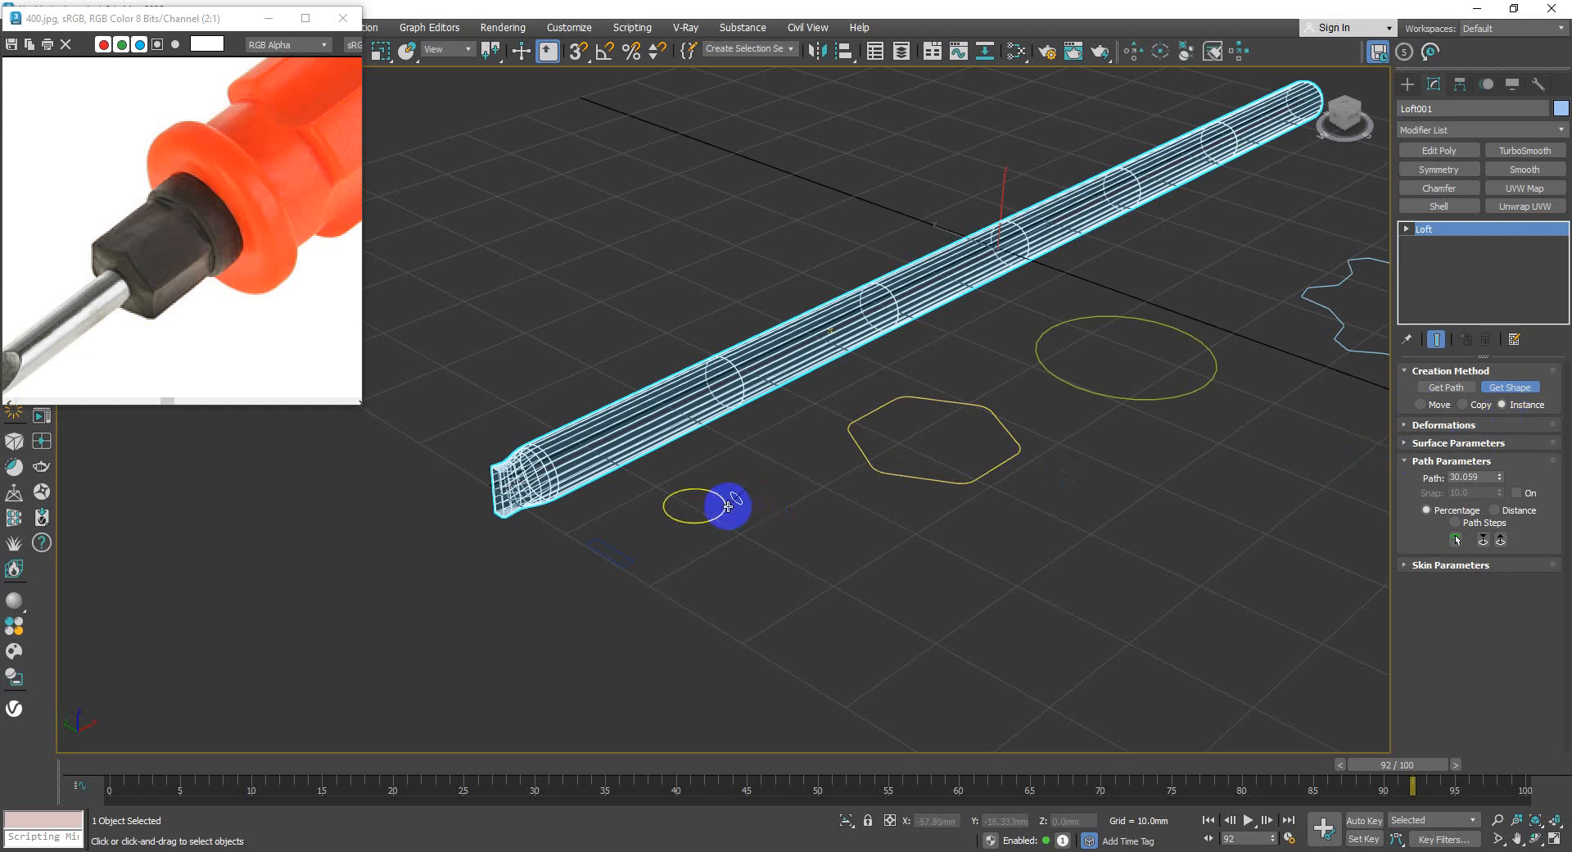
{"action": "left_click", "coordinate": [728, 506]}
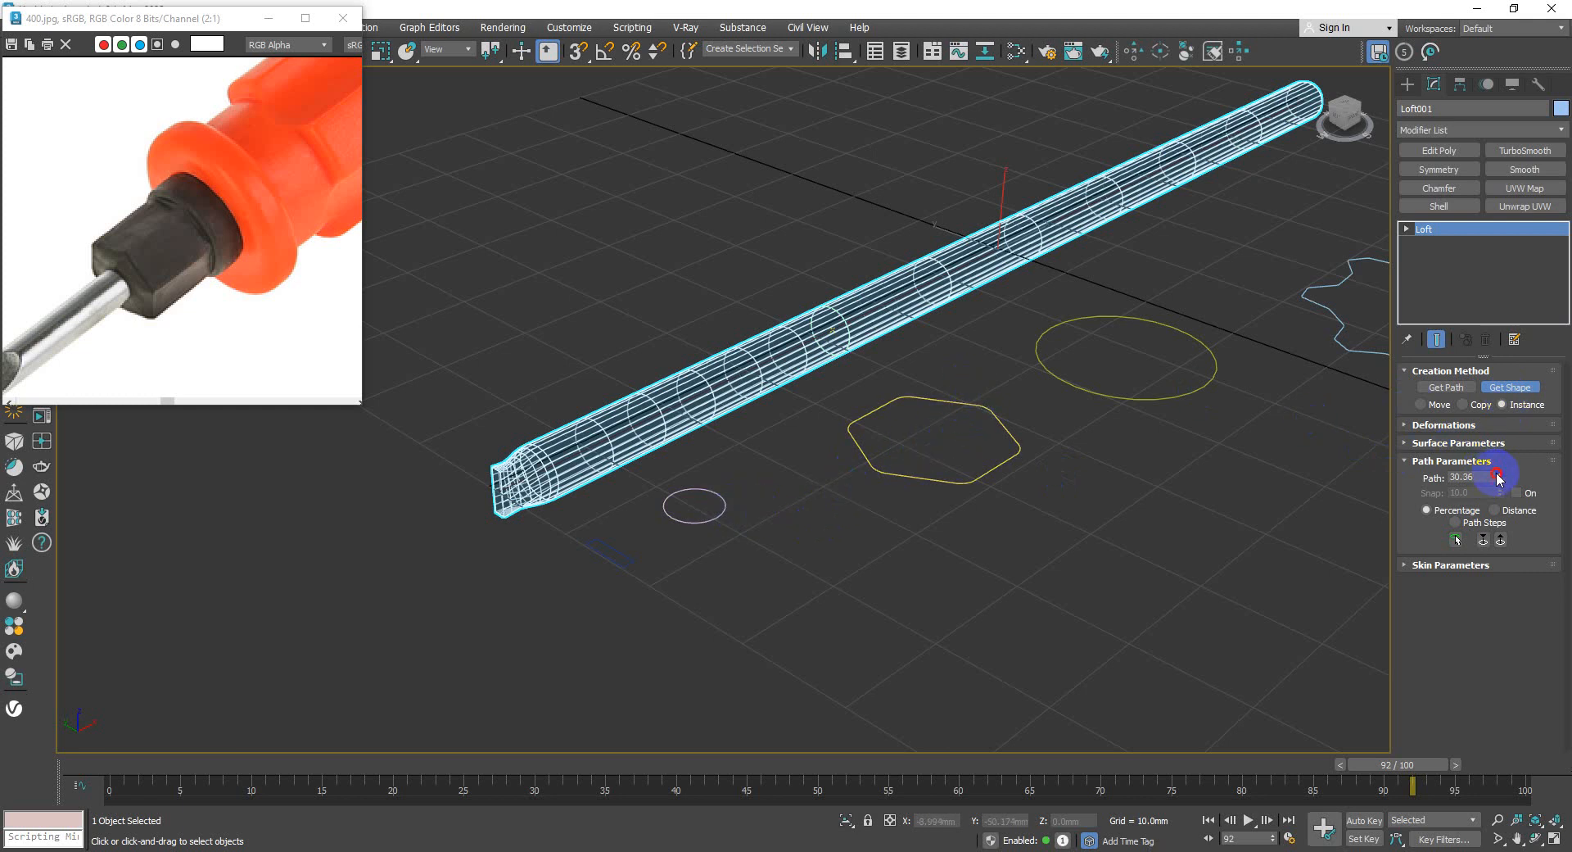
- Add the hexagon to the loft at path positions 30.36 and 44.325 percent, and display the viewport shaded
{"action": "left_click", "coordinate": [1021, 449]}
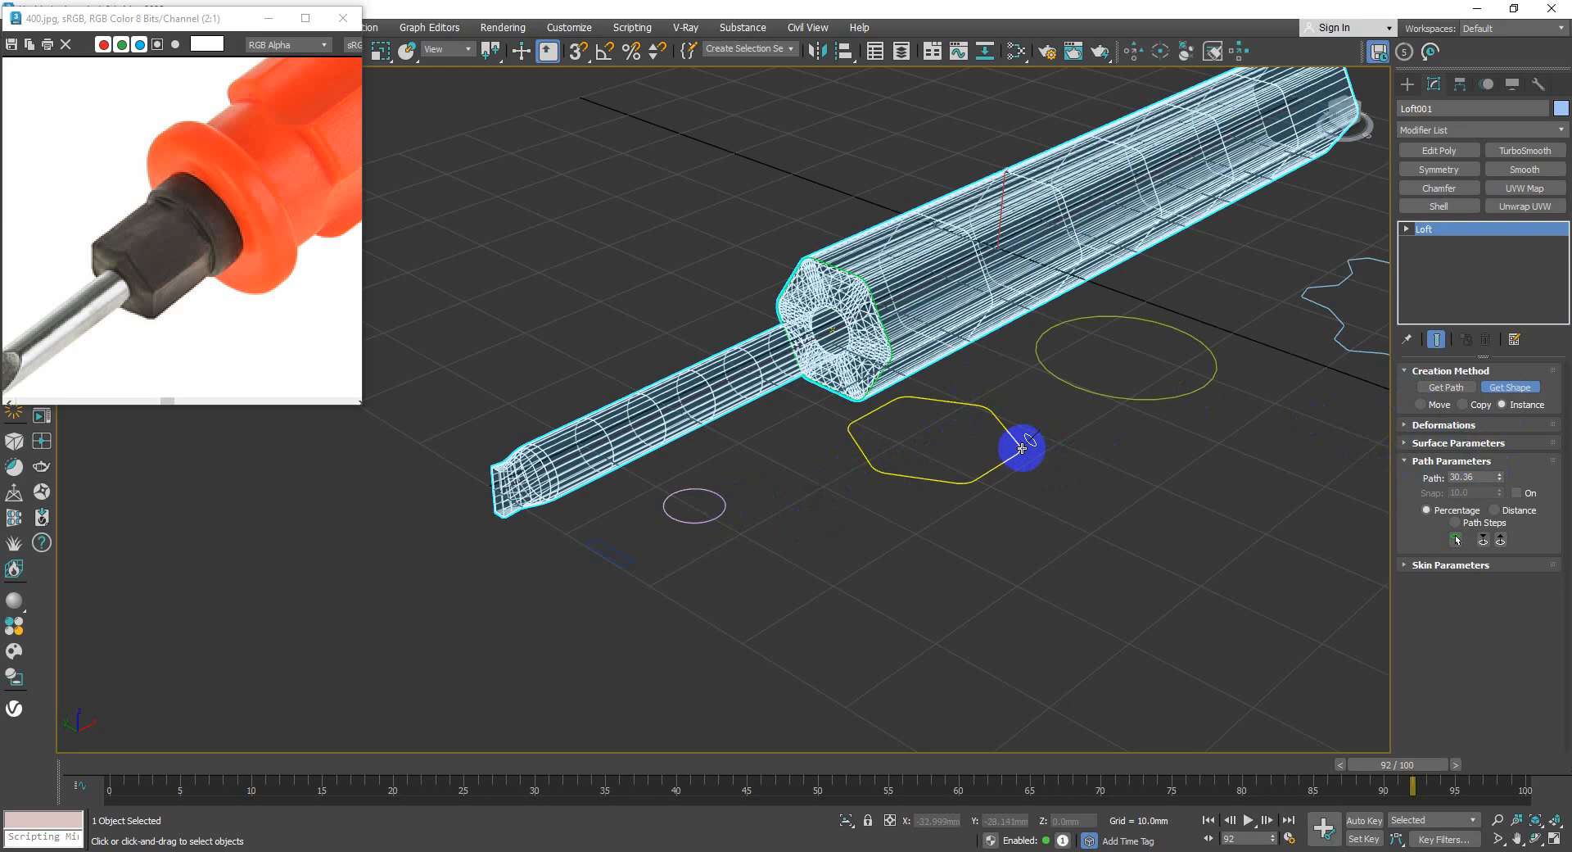
{"action": "key", "text": "F3"}
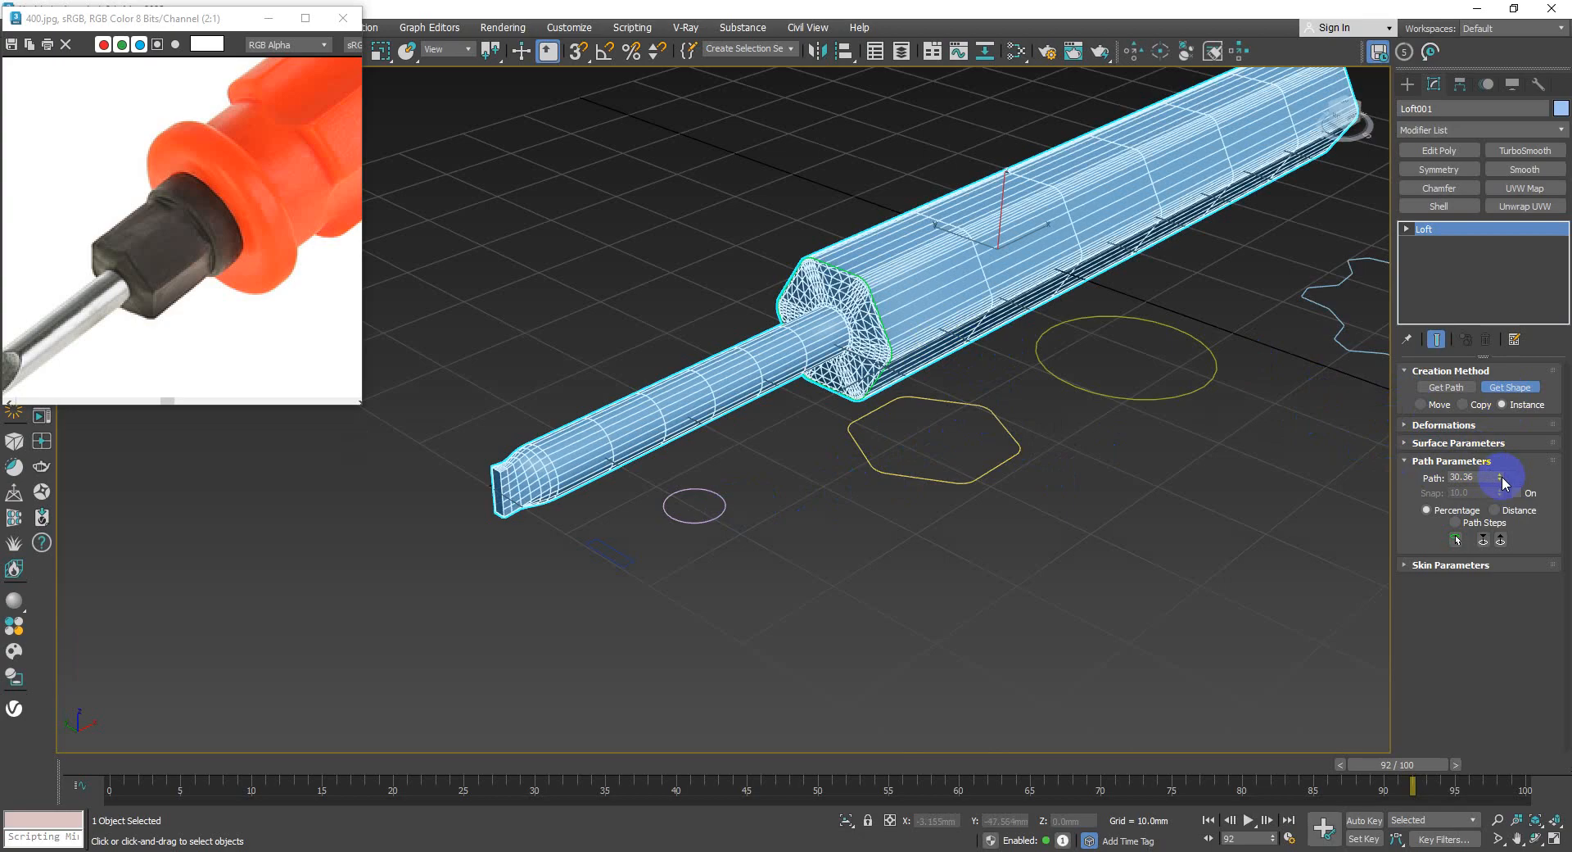
{"action": "left_click_drag", "start_coordinate": [1501, 480], "coordinate": [1488, 440]}
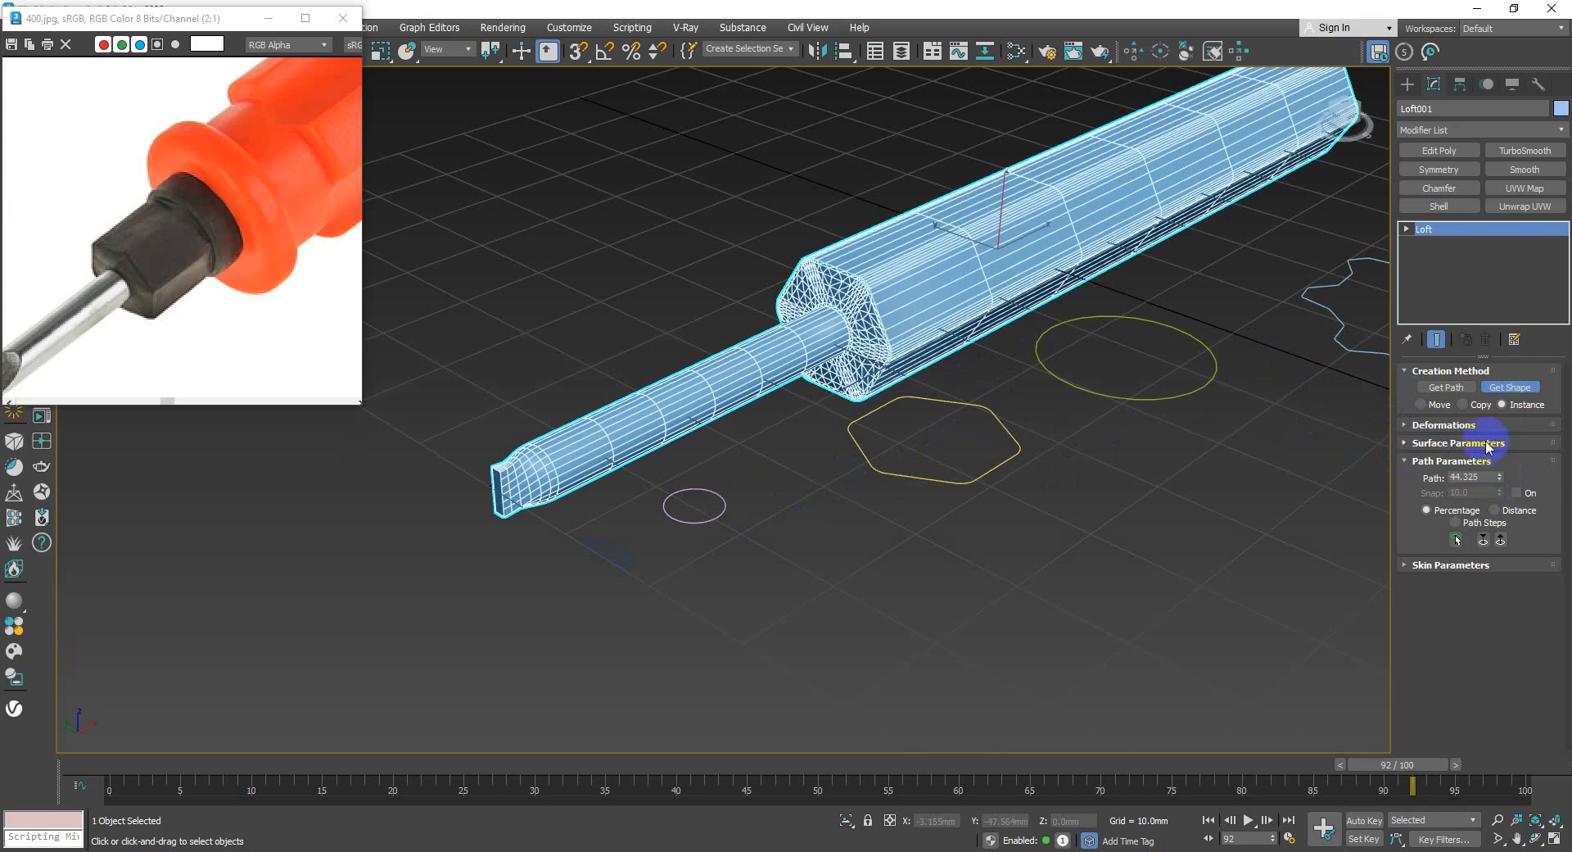
{"action": "left_click", "coordinate": [1018, 451]}
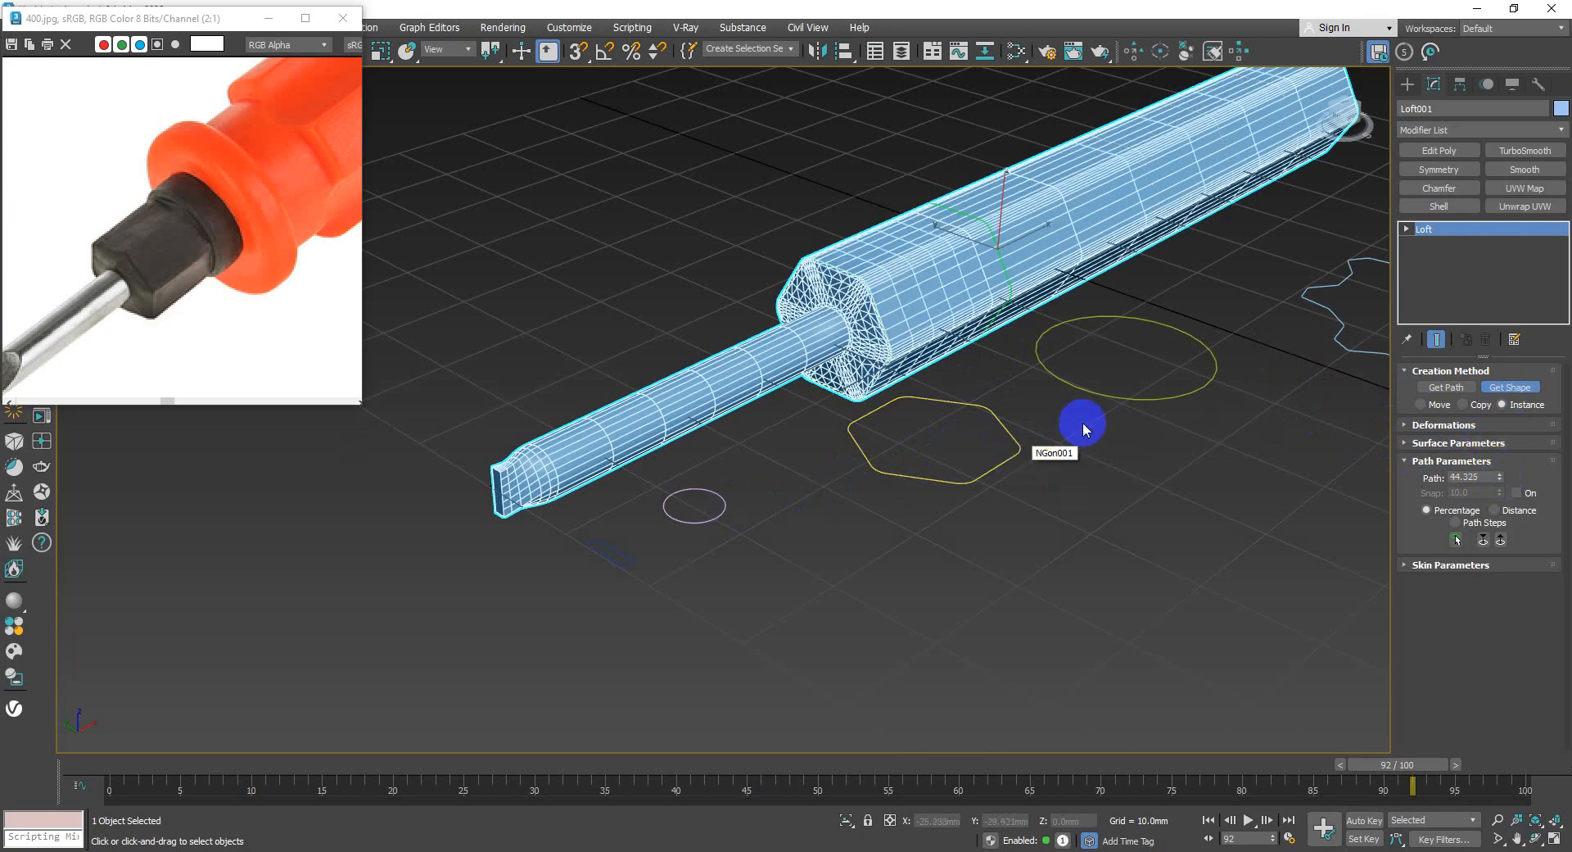
- Add the large circle to the loft at path positions 45.216 and 55.164 percent to form the round section behind the hexagon
{"action": "middle_click_drag", "start_coordinate": [1081, 405], "coordinate": [989, 463]}
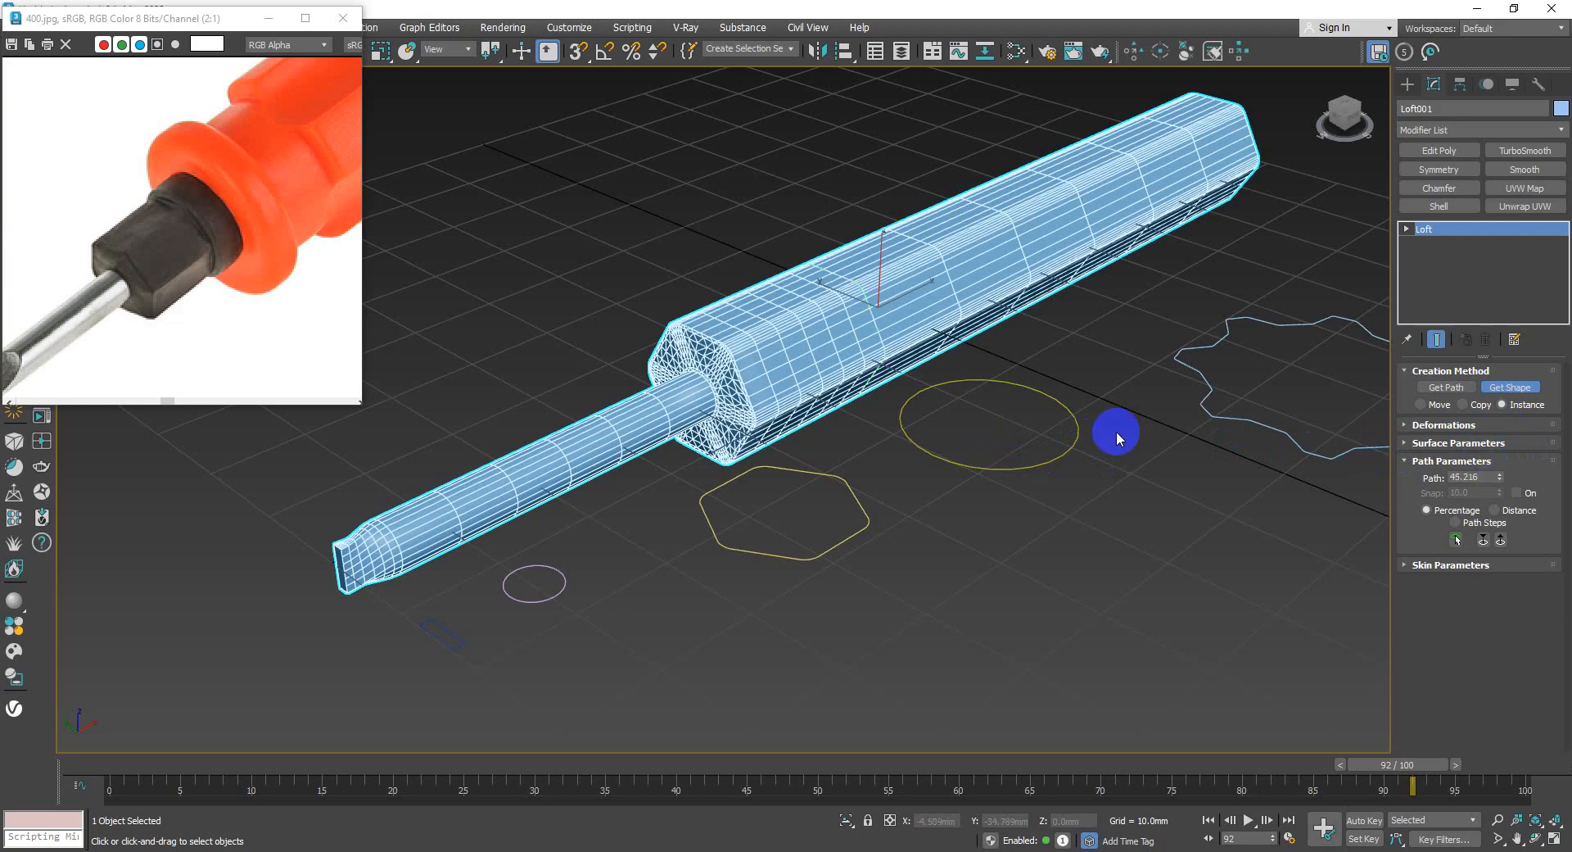
{"action": "left_click", "coordinate": [1081, 436]}
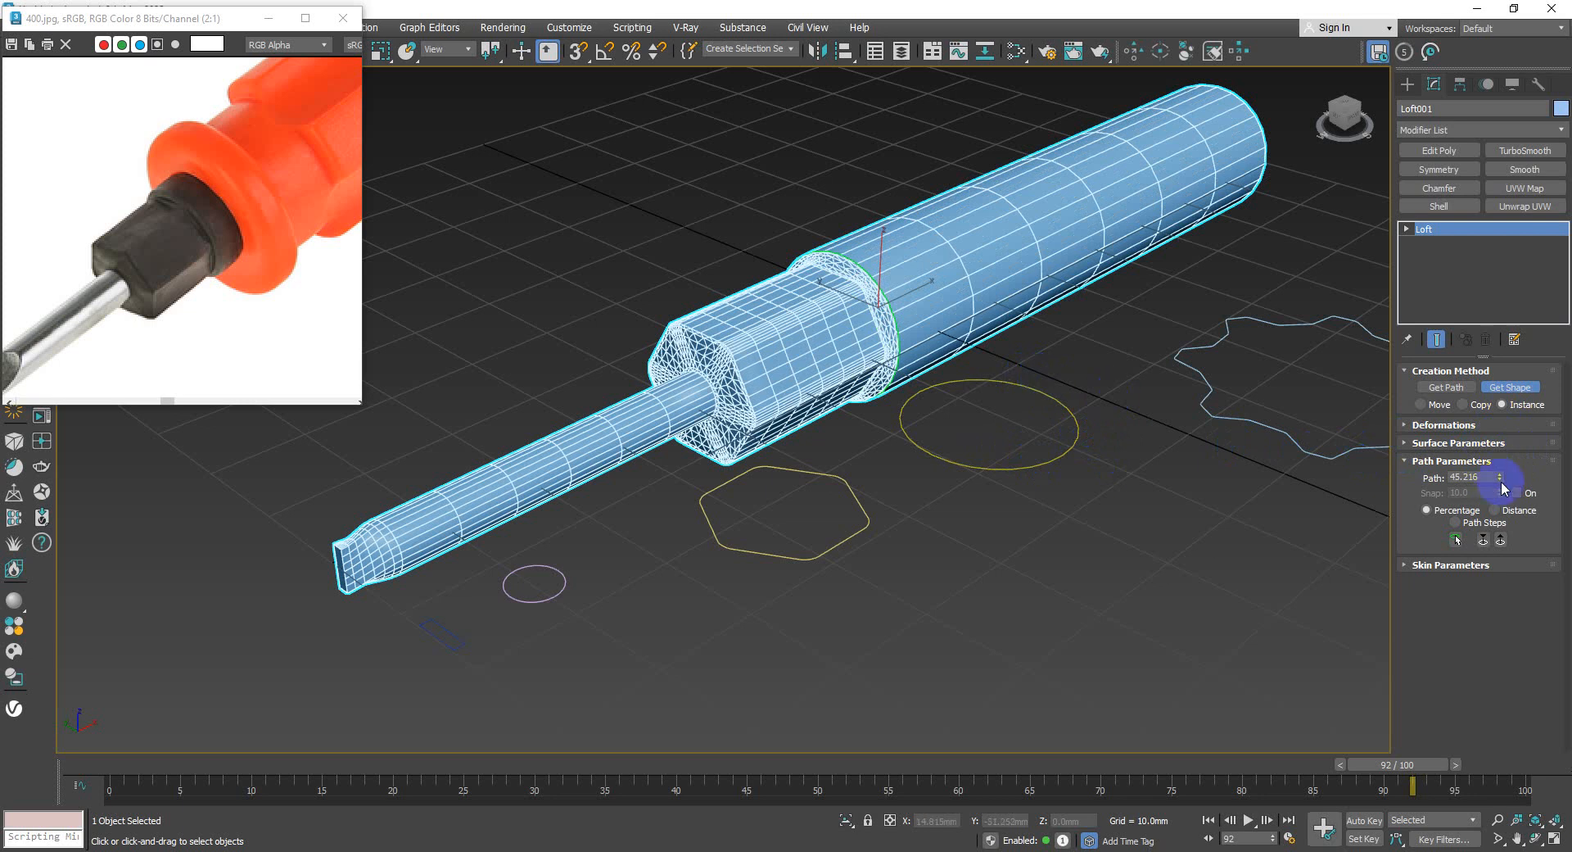
{"action": "left_click_drag", "start_coordinate": [1500, 479], "coordinate": [1499, 474]}
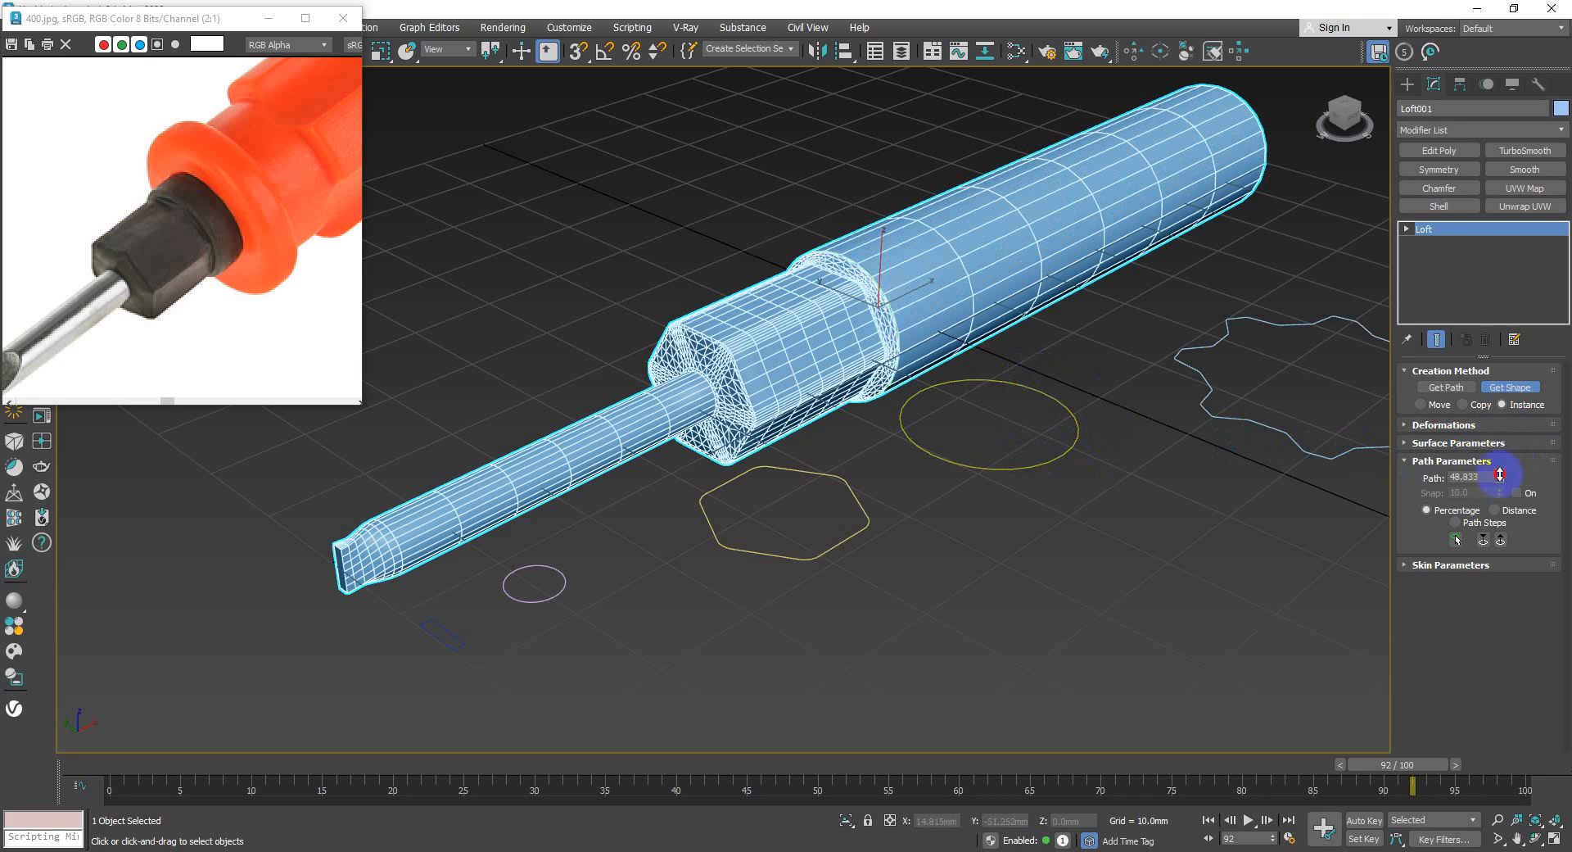
{"action": "left_click", "coordinate": [1079, 440]}
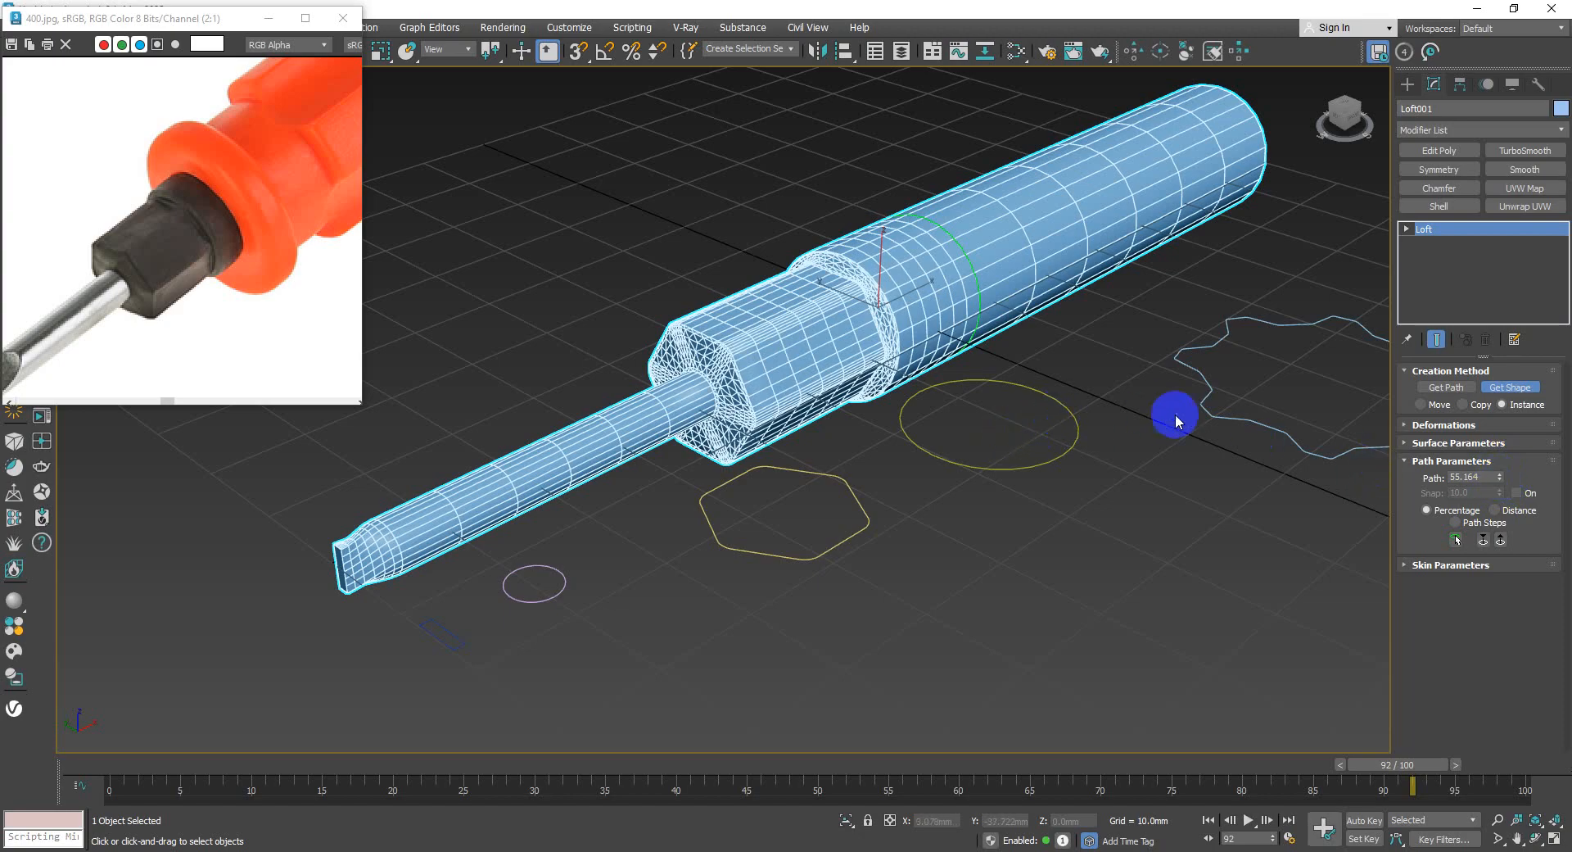
{"action": "left_click", "coordinate": [1072, 429]}
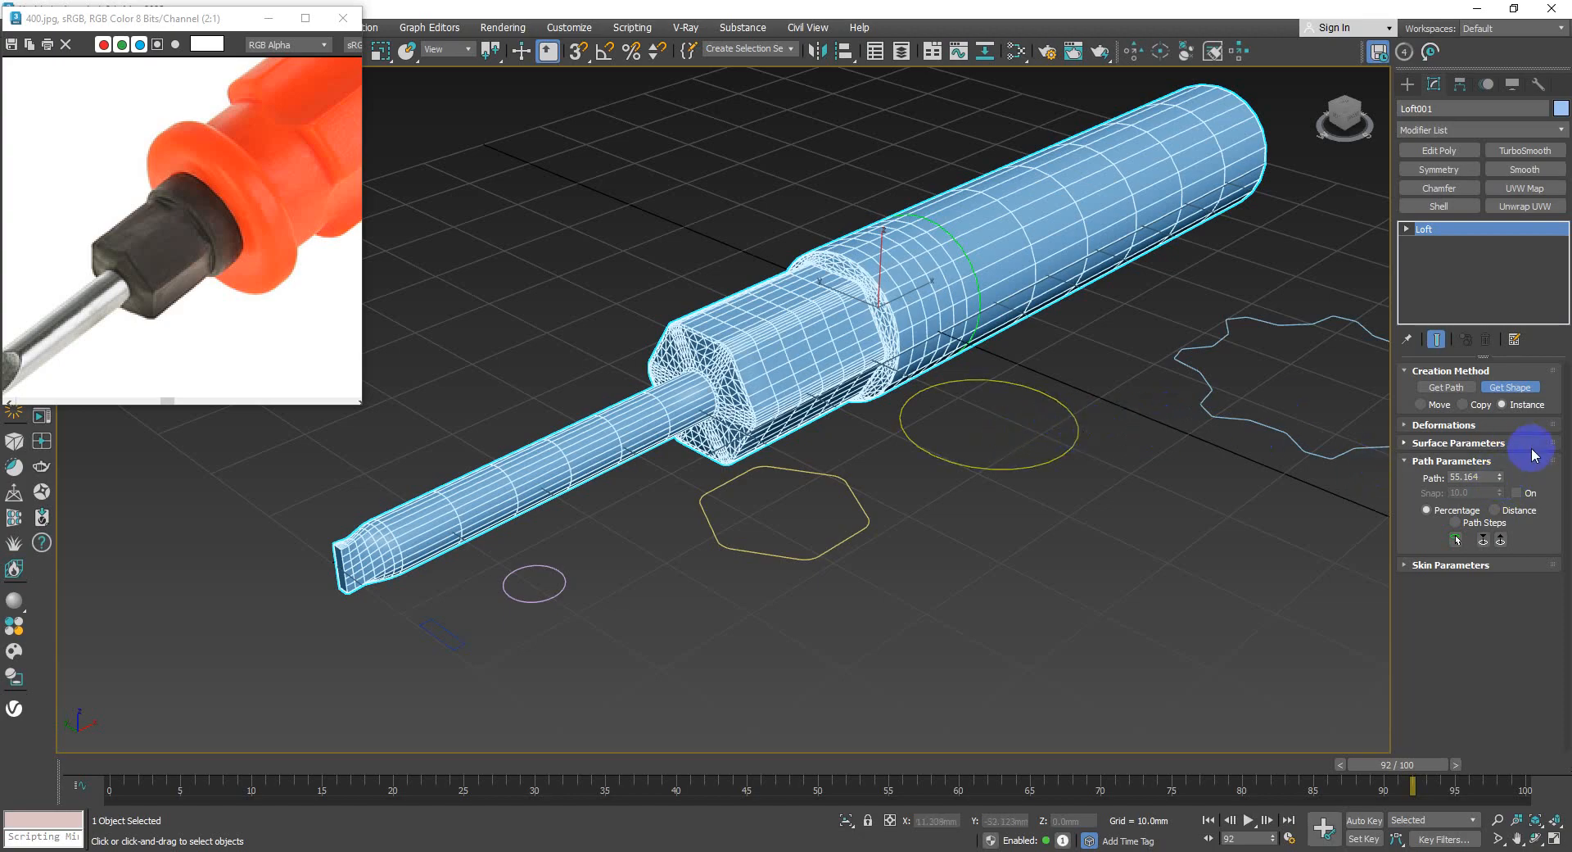
- Add the star as a loft cross-section at path position 62.335 percent to form the fluted handle
{"action": "left_click_drag", "start_coordinate": [1502, 478], "coordinate": [1502, 468]}
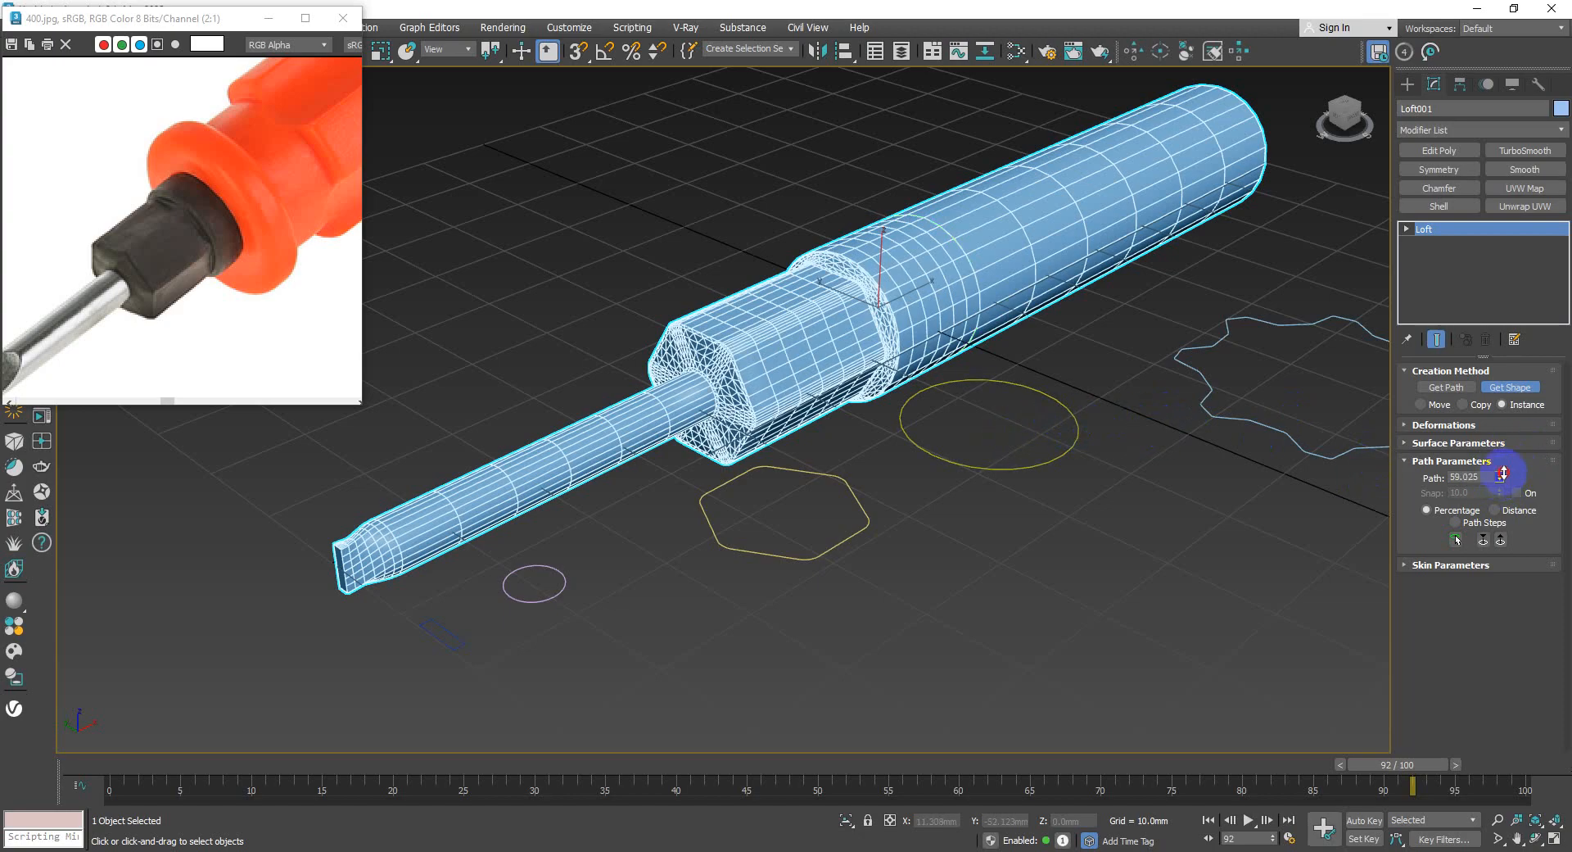
{"action": "left_click", "coordinate": [1078, 434]}
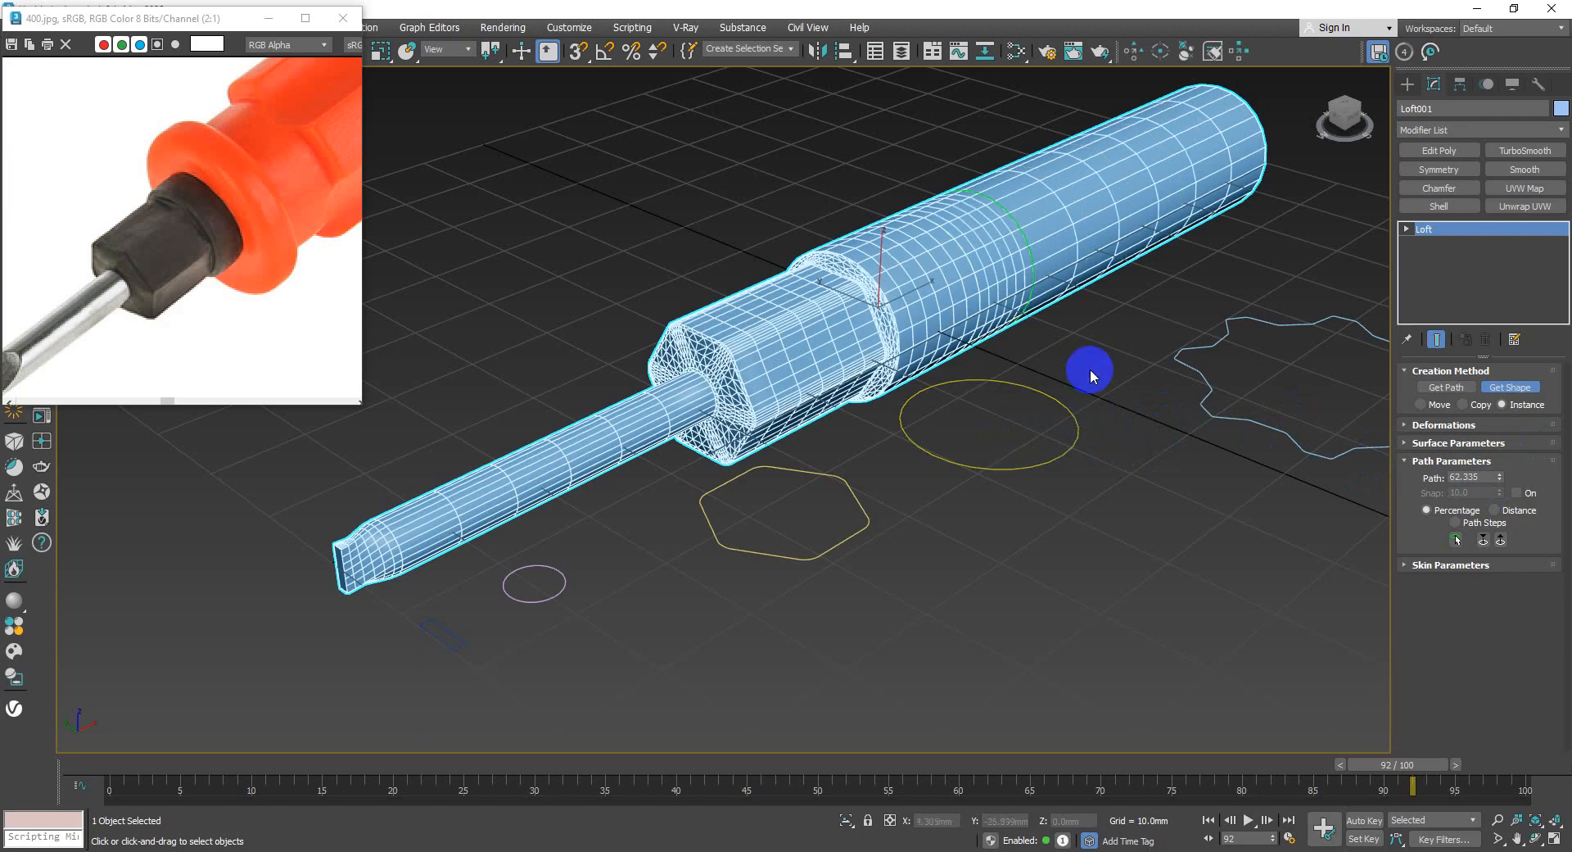
{"action": "middle_click_drag", "start_coordinate": [1071, 378], "coordinate": [1032, 442]}
{"action": "middle_click_drag", "start_coordinate": [1179, 416], "coordinate": [1028, 441]}
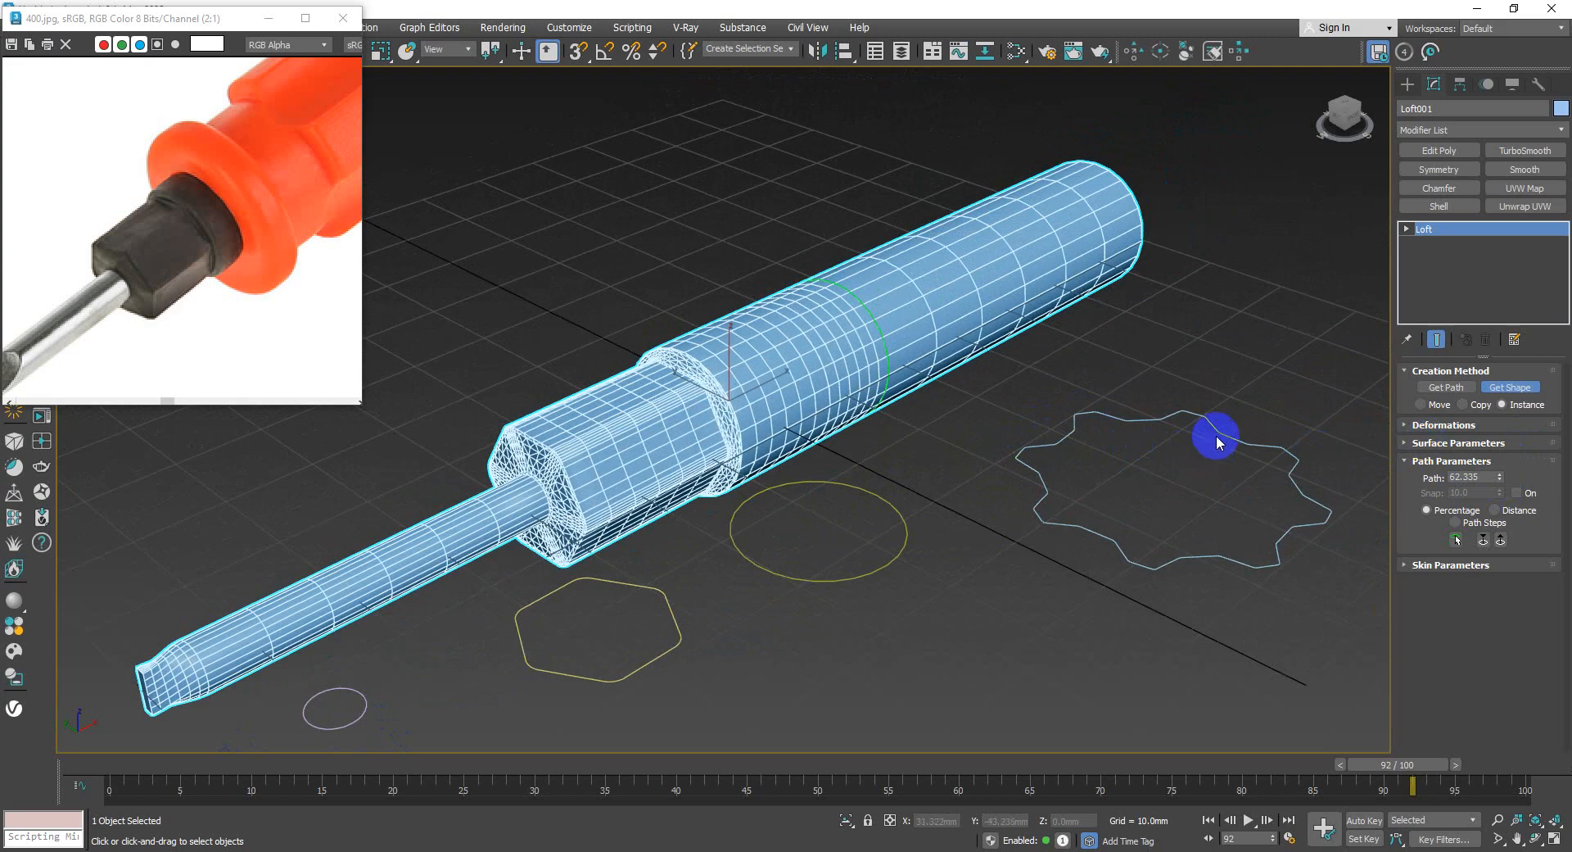
{"action": "left_click", "coordinate": [1113, 417]}
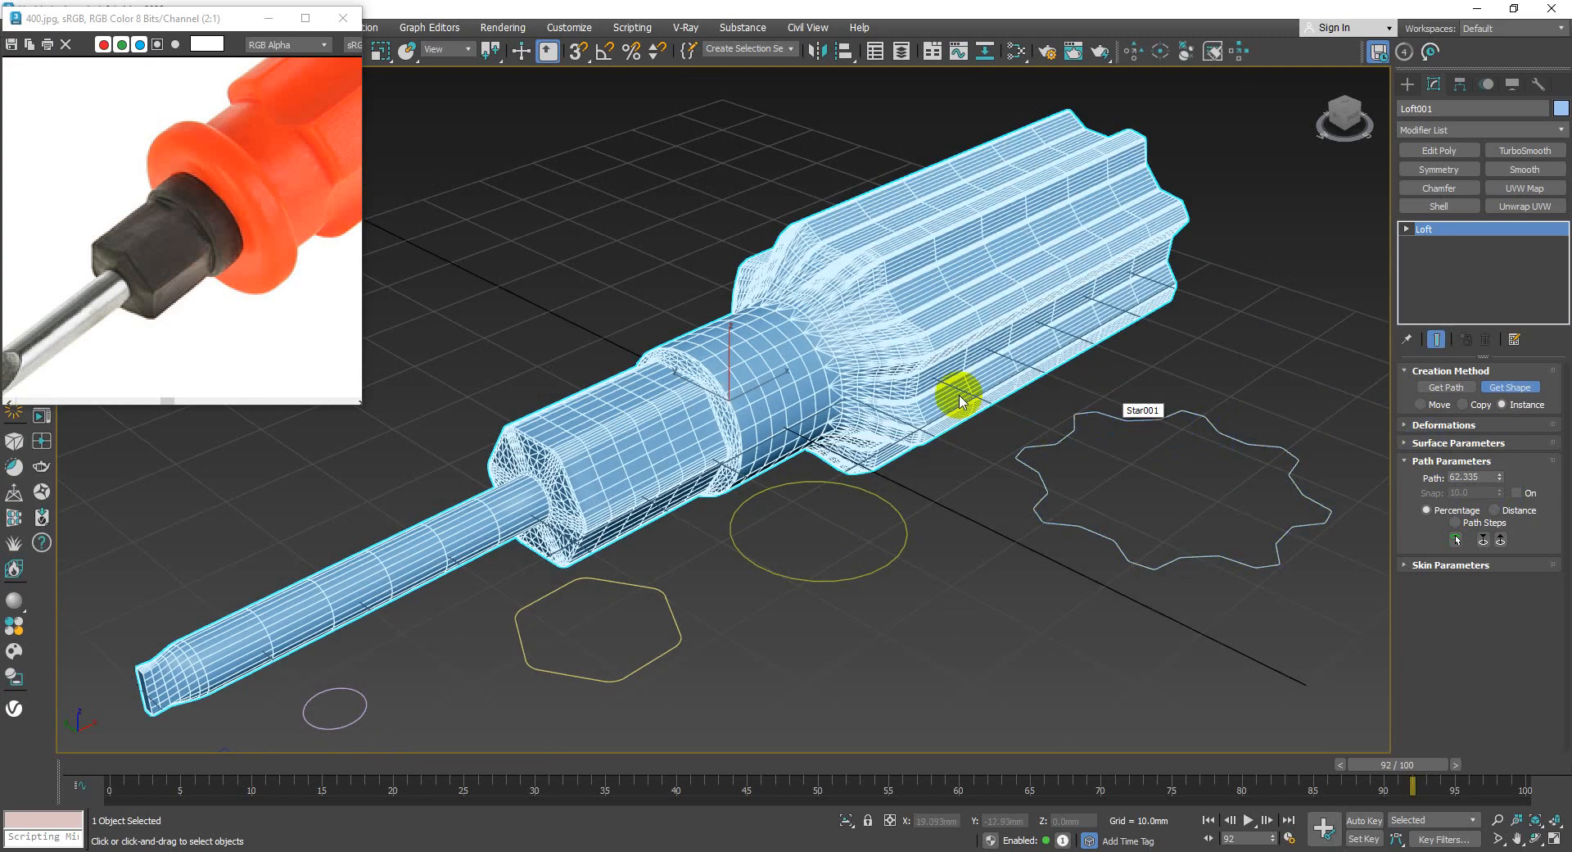
{"action": "mouse_move", "coordinate": [955, 396]}
{"action": "middle_mouse_down"}
{"action": "mouse_move", "coordinate": [1007, 390]}
{"action": "mouse_move", "coordinate": [931, 379]}
{"action": "middle_mouse_up"}
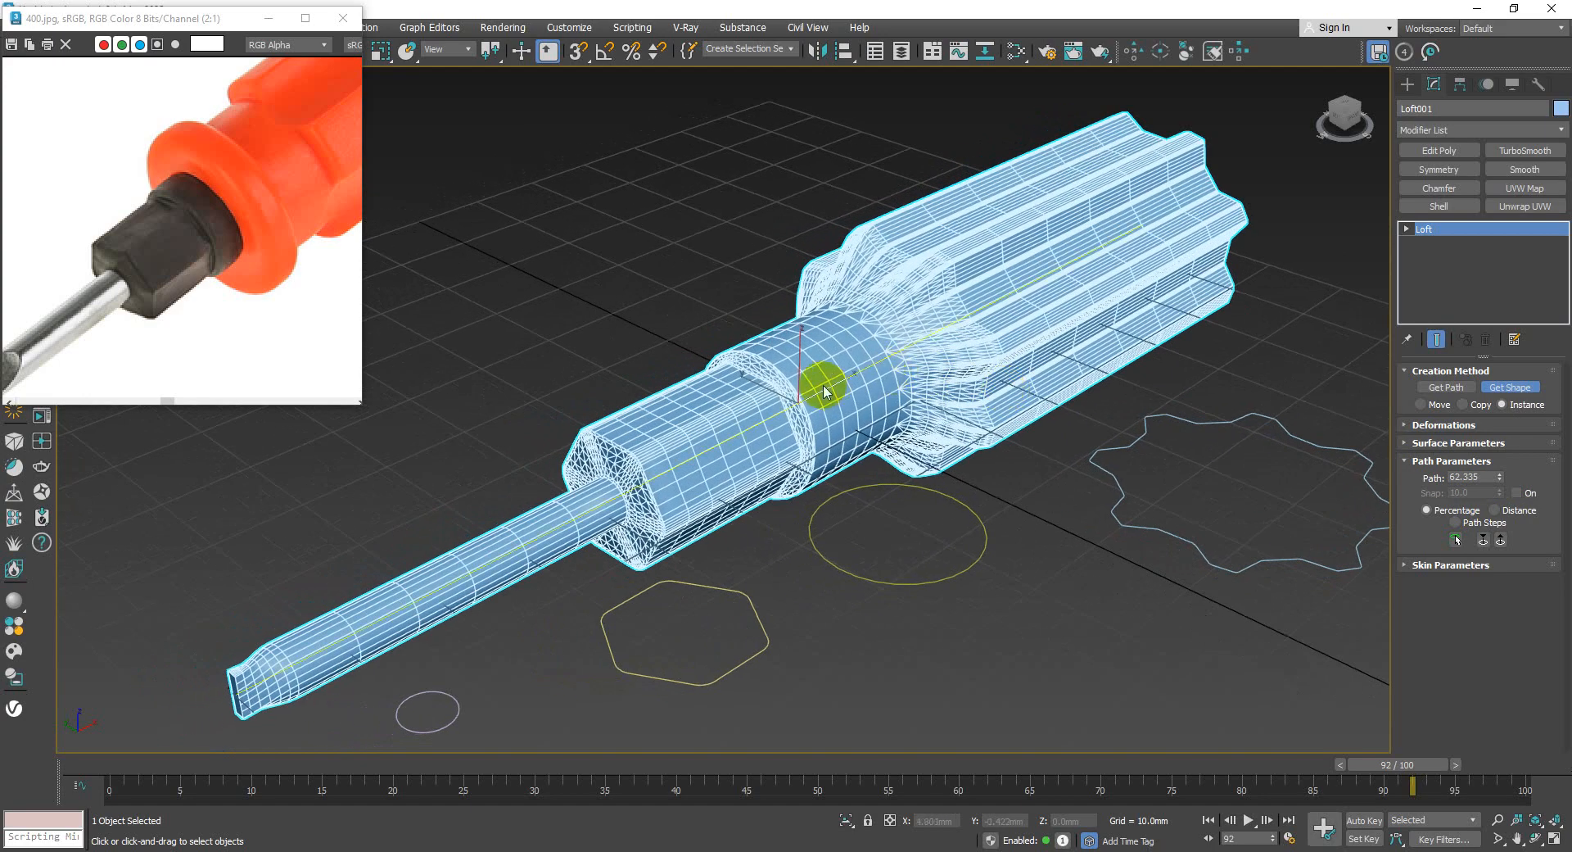
{"action": "right_click", "coordinate": [1010, 520]}
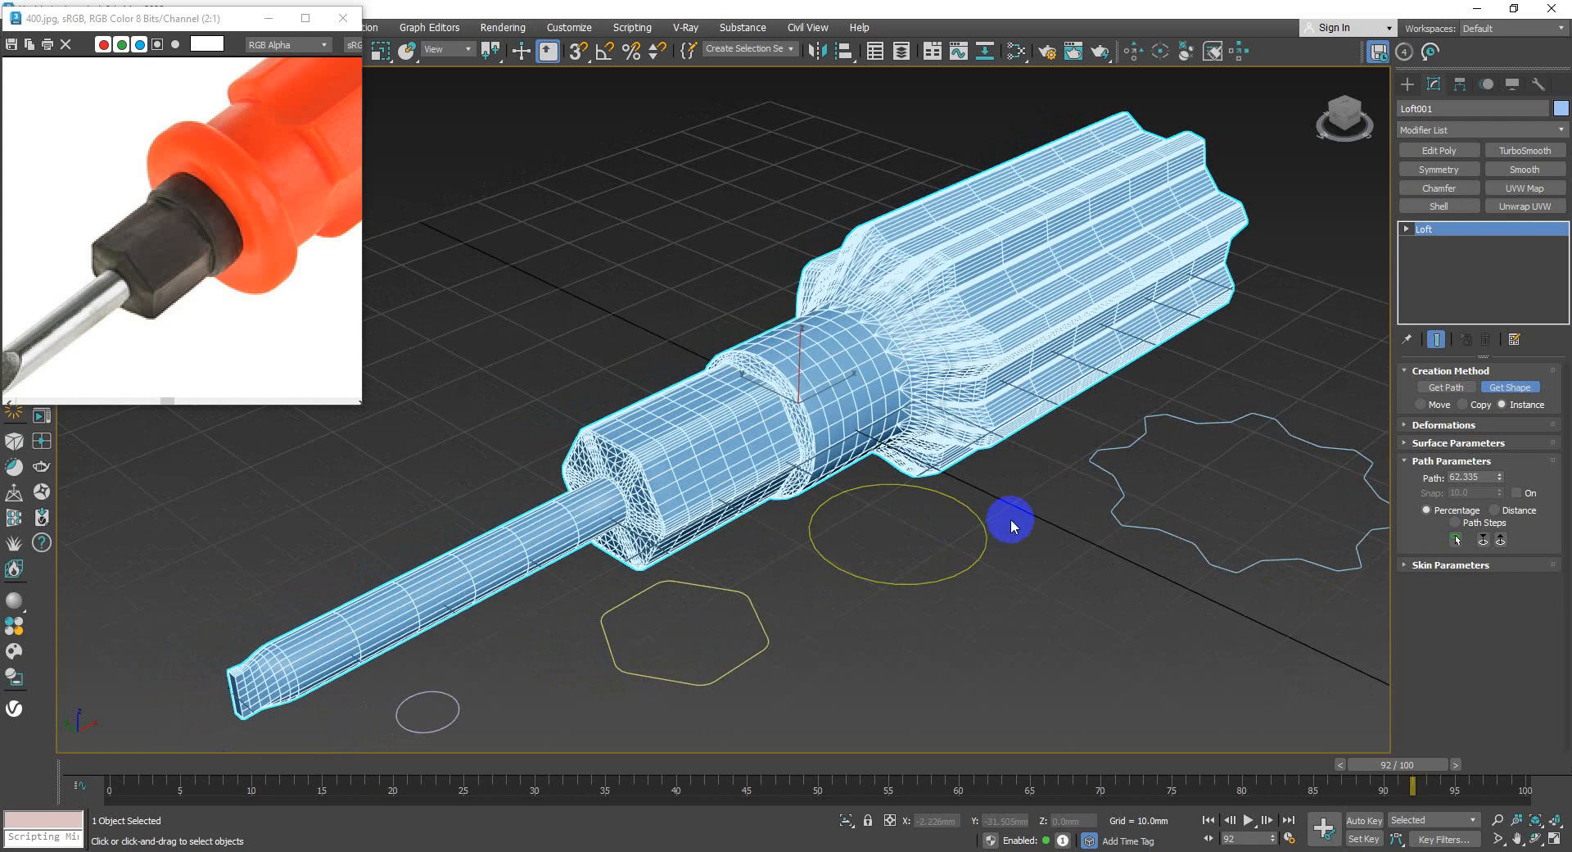
- Select the loft's circle section just behind the hexagon at shape level and slide it to path level 45.397
{"action": "left_click", "coordinate": [1406, 228]}
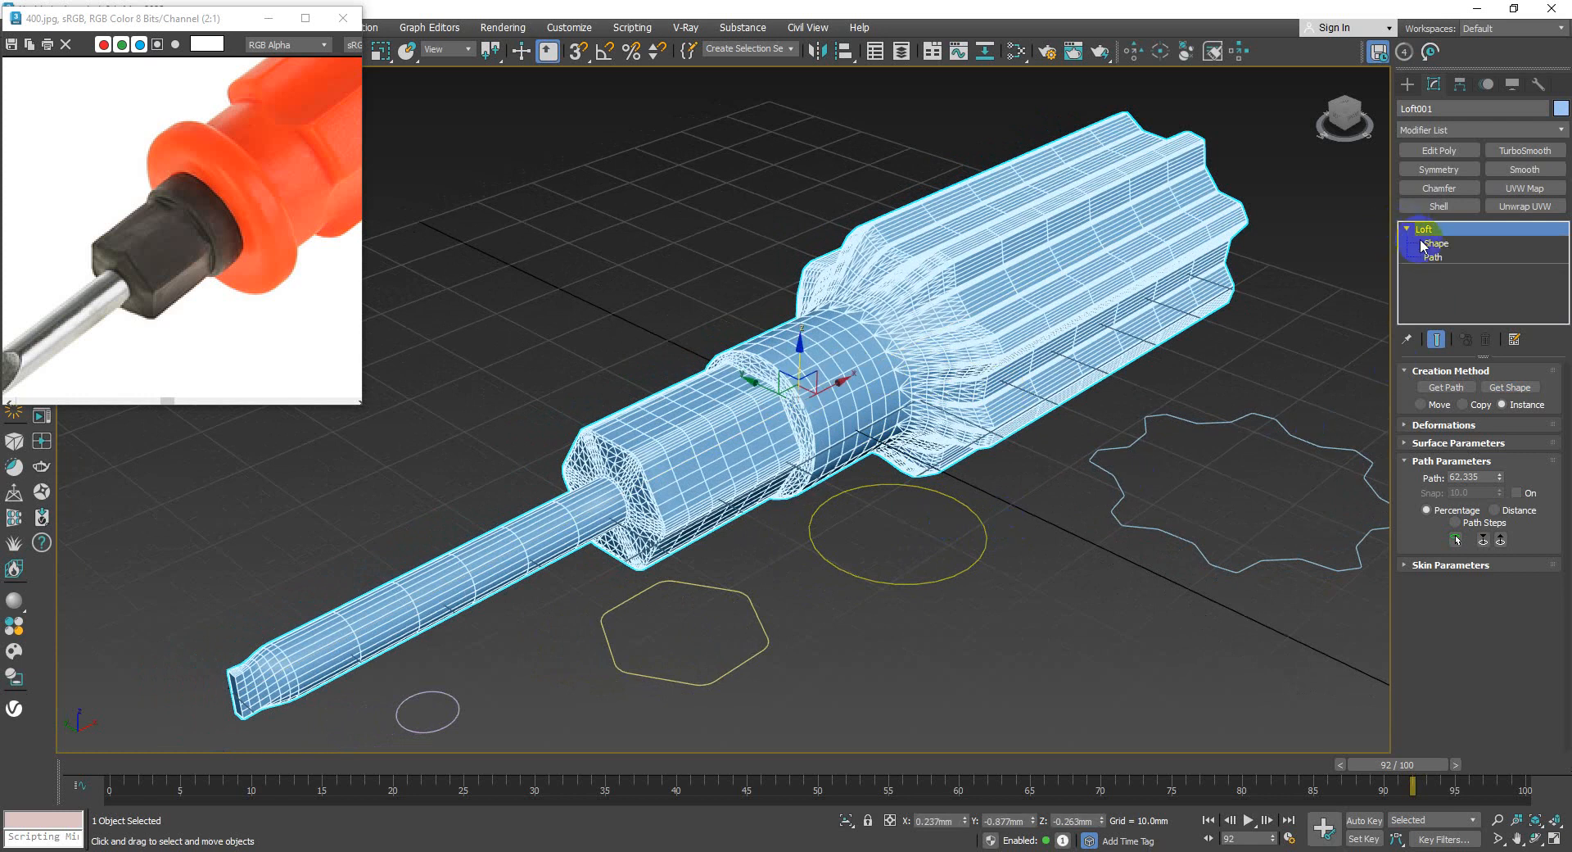
{"action": "left_click", "coordinate": [1435, 244]}
{"action": "scroll", "coordinate": [798, 388], "scroll_direction": "up", "scroll_amount": 3}
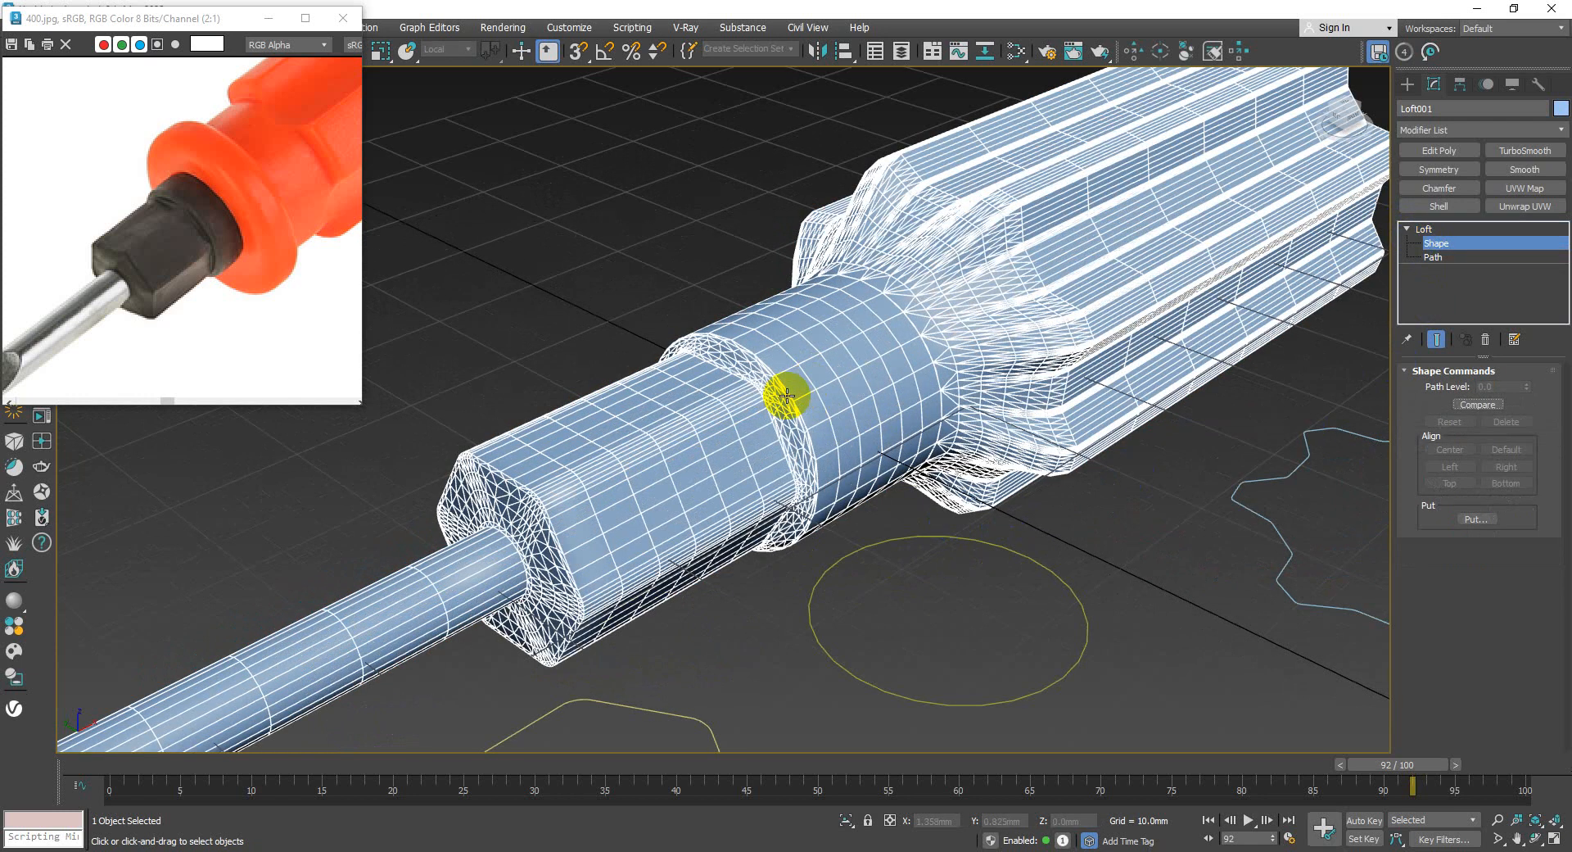
{"action": "left_click", "coordinate": [787, 397]}
{"action": "scroll", "coordinate": [787, 396], "scroll_direction": "up", "scroll_amount": 3}
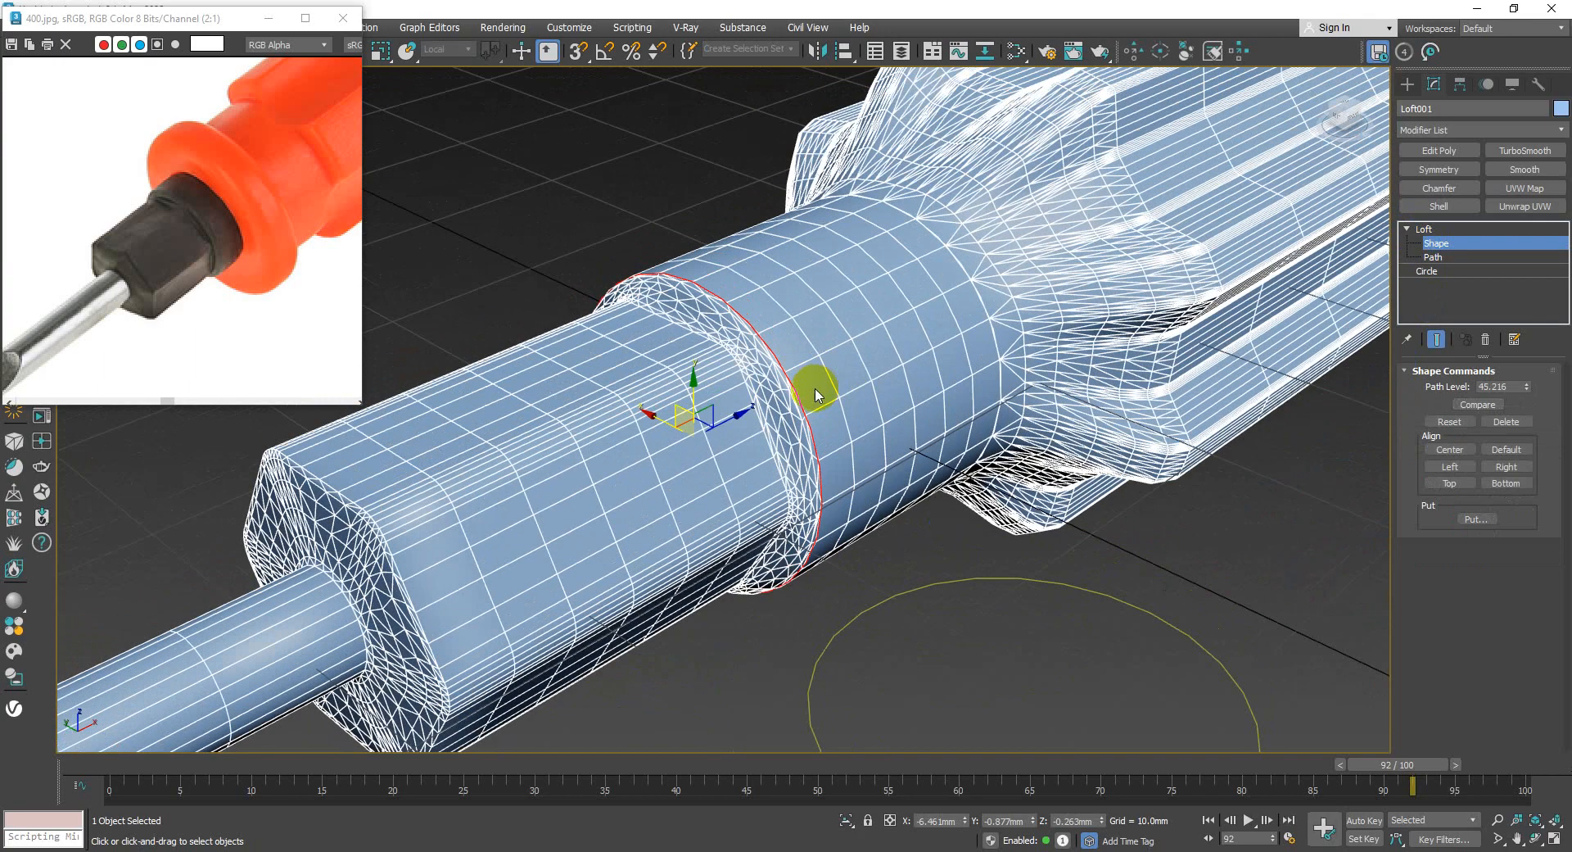
{"action": "scroll", "coordinate": [742, 423], "scroll_direction": "down", "scroll_amount": 6}
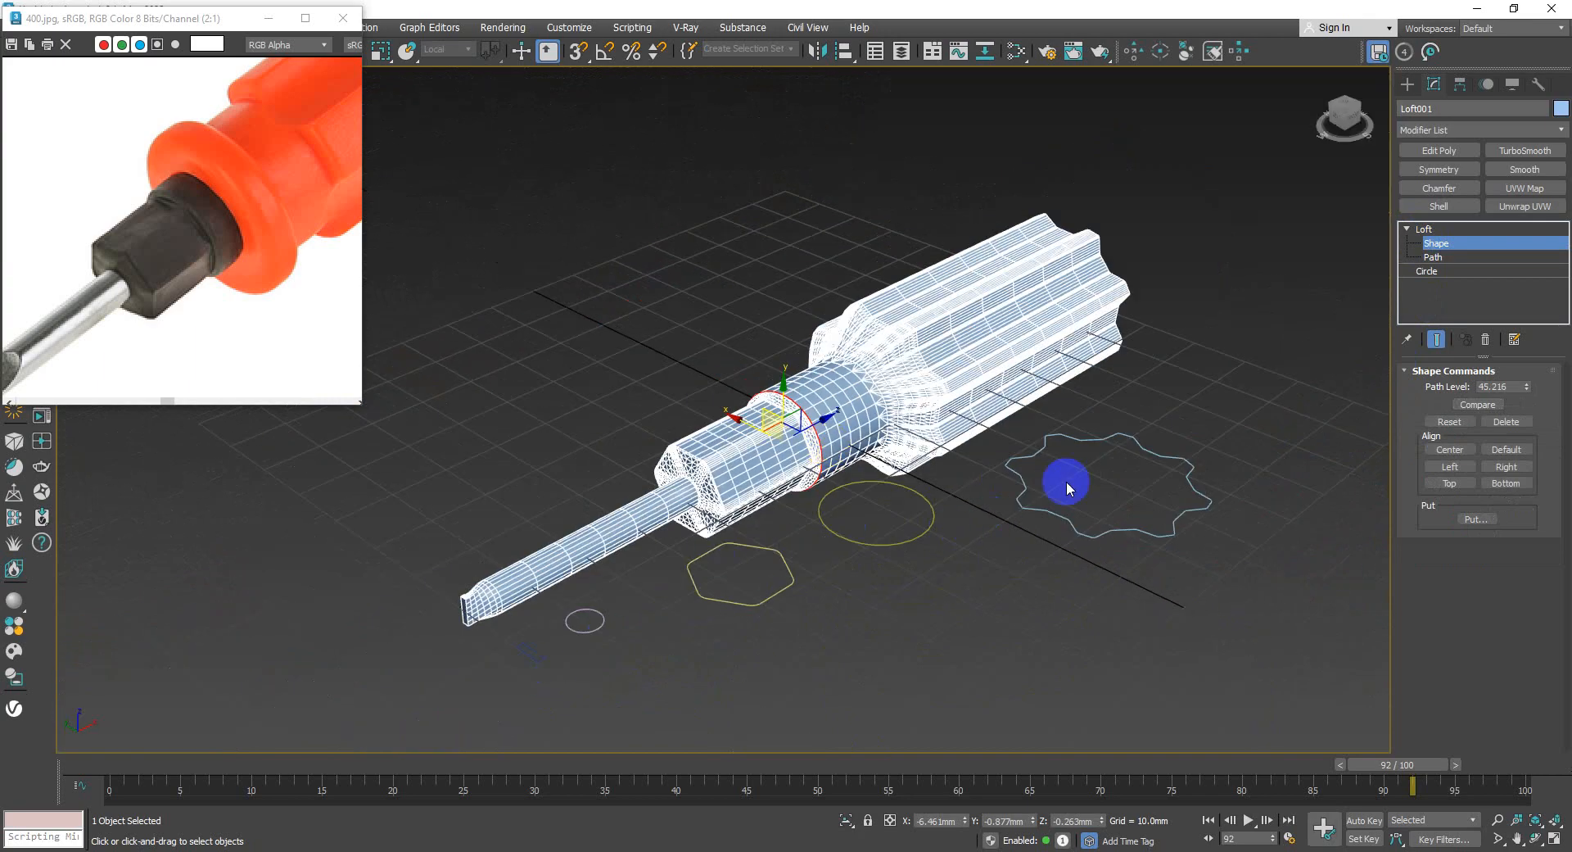
{"action": "middle_click_drag", "start_coordinate": [964, 430], "coordinate": [954, 439]}
{"action": "scroll", "coordinate": [877, 407], "scroll_direction": "up", "scroll_amount": 5}
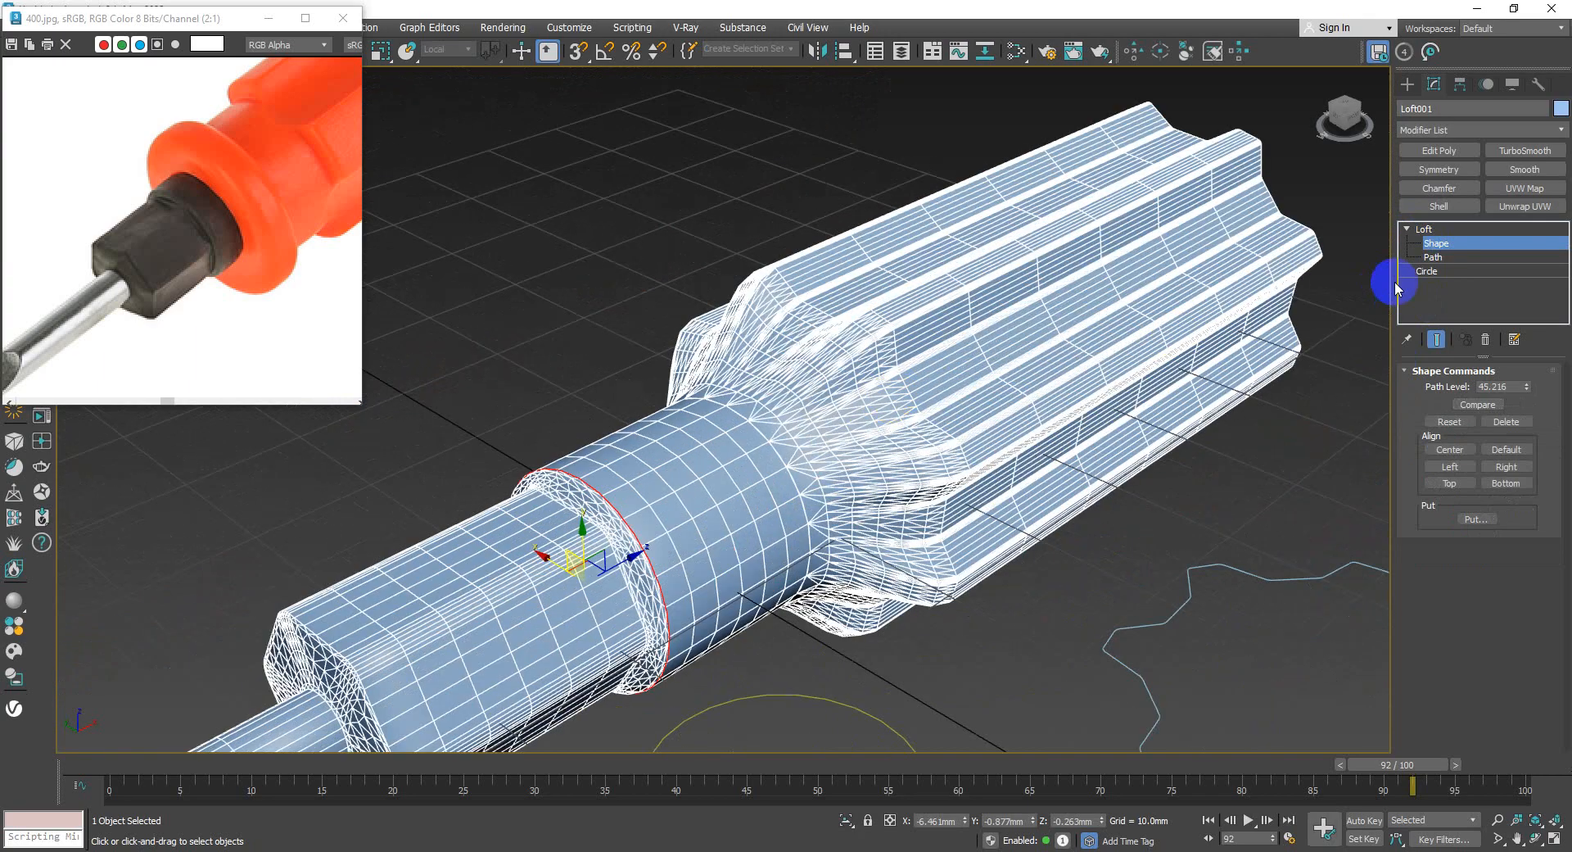
{"action": "scroll", "coordinate": [741, 454], "scroll_direction": "down", "scroll_amount": 6}
{"action": "scroll", "coordinate": [758, 438], "scroll_direction": "up", "scroll_amount": 5}
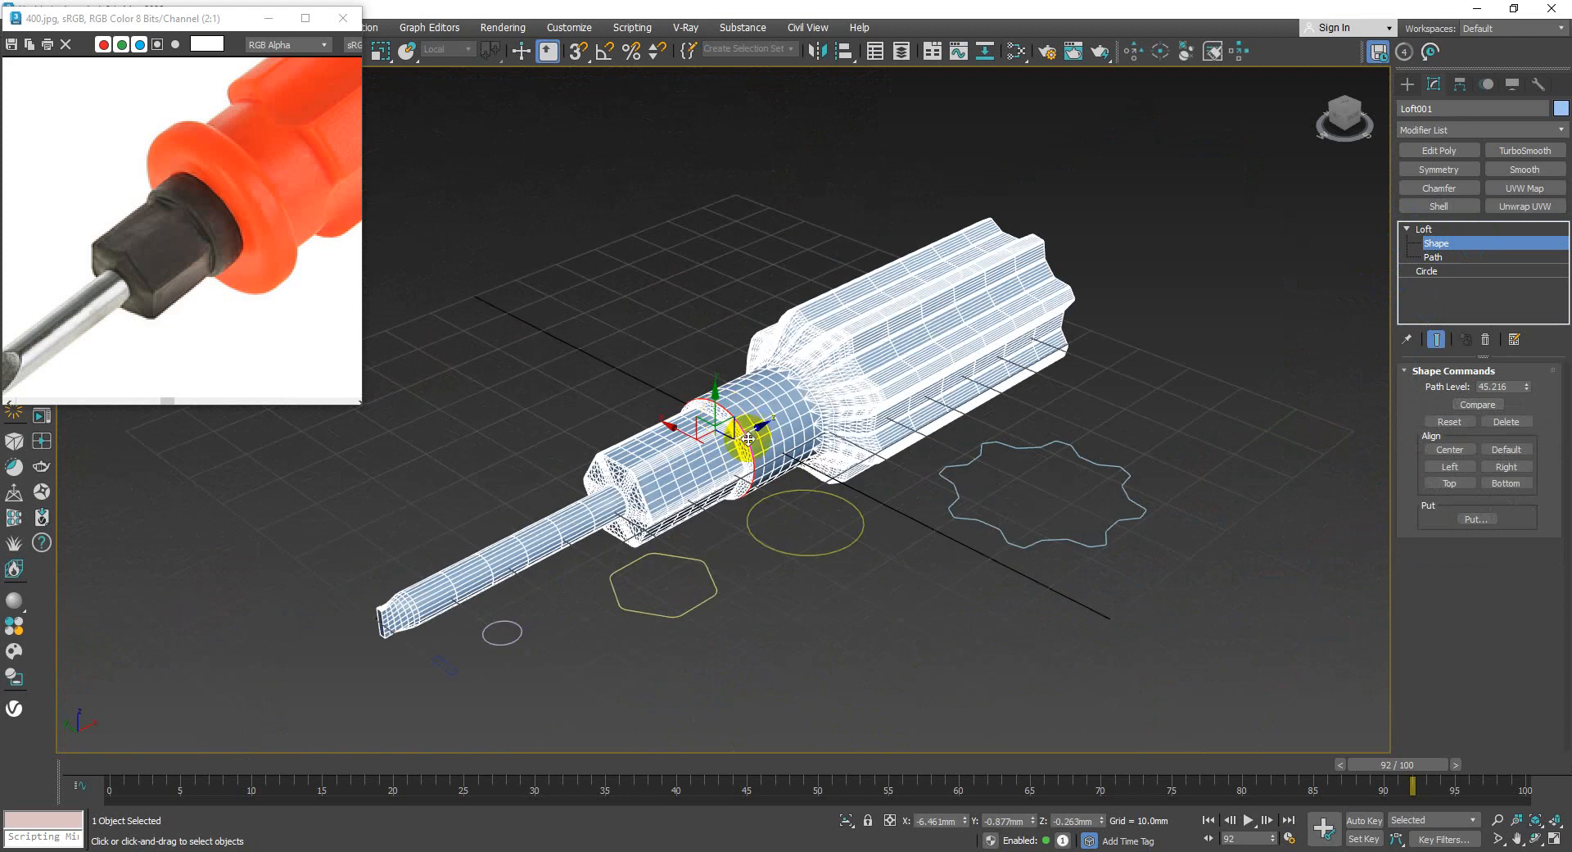
{"action": "left_click_drag", "start_coordinate": [741, 431], "coordinate": [734, 434]}
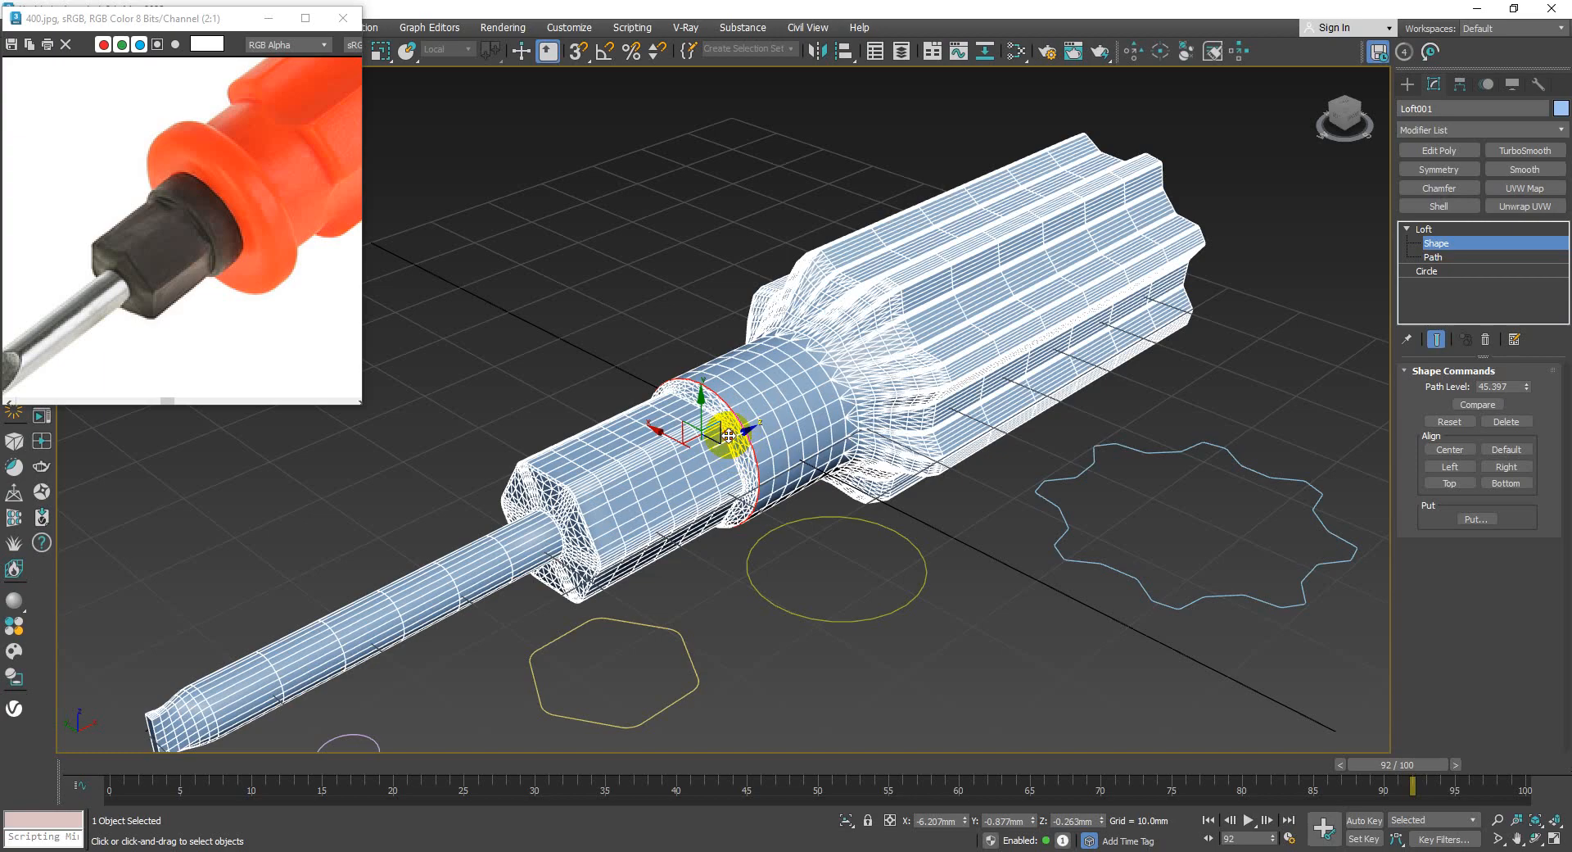
- Copy the circle section as an instance toward the handle and place it at path level 53.887
{"action": "left_click_drag", "start_coordinate": [729, 435], "coordinate": [792, 404], "text": "shift"}
{"action": "left_click", "coordinate": [124, 62]}
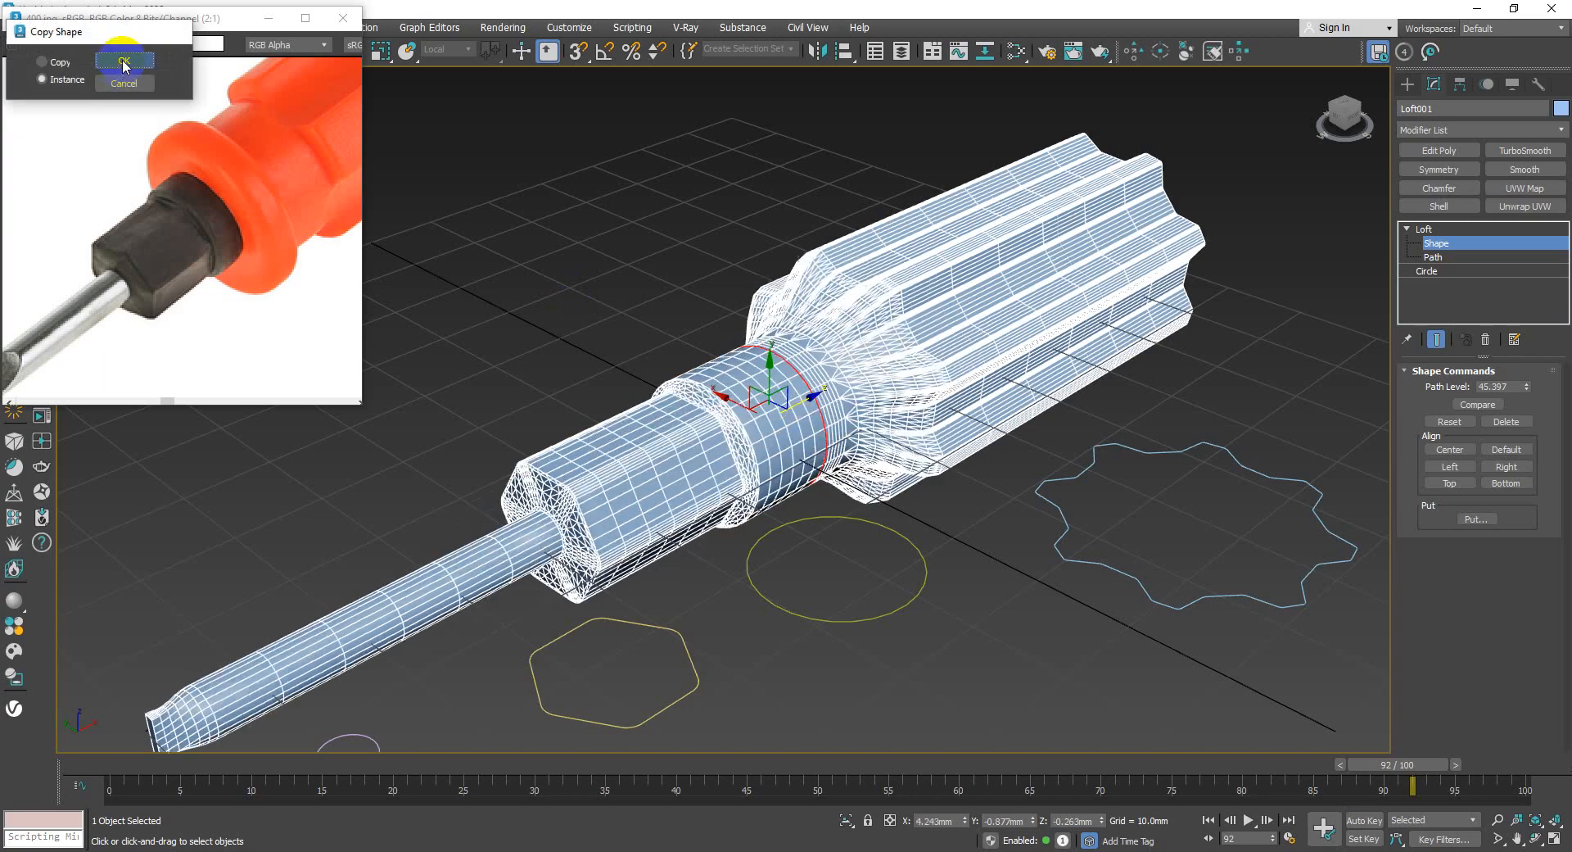
{"action": "scroll", "coordinate": [684, 375], "scroll_direction": "up", "scroll_amount": 5}
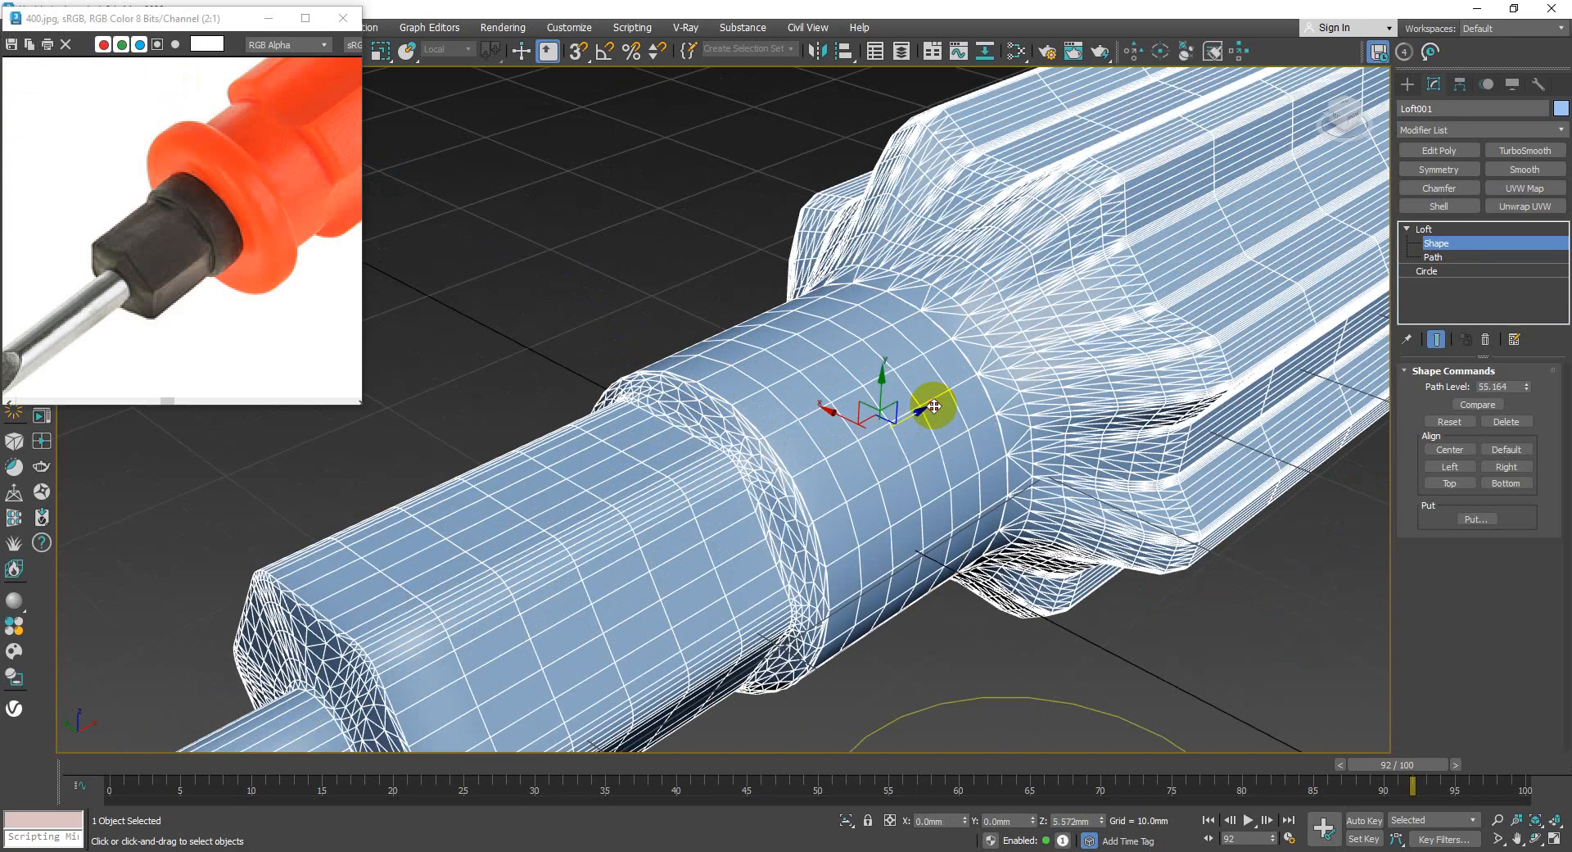
{"action": "left_click_drag", "start_coordinate": [935, 406], "coordinate": [884, 432]}
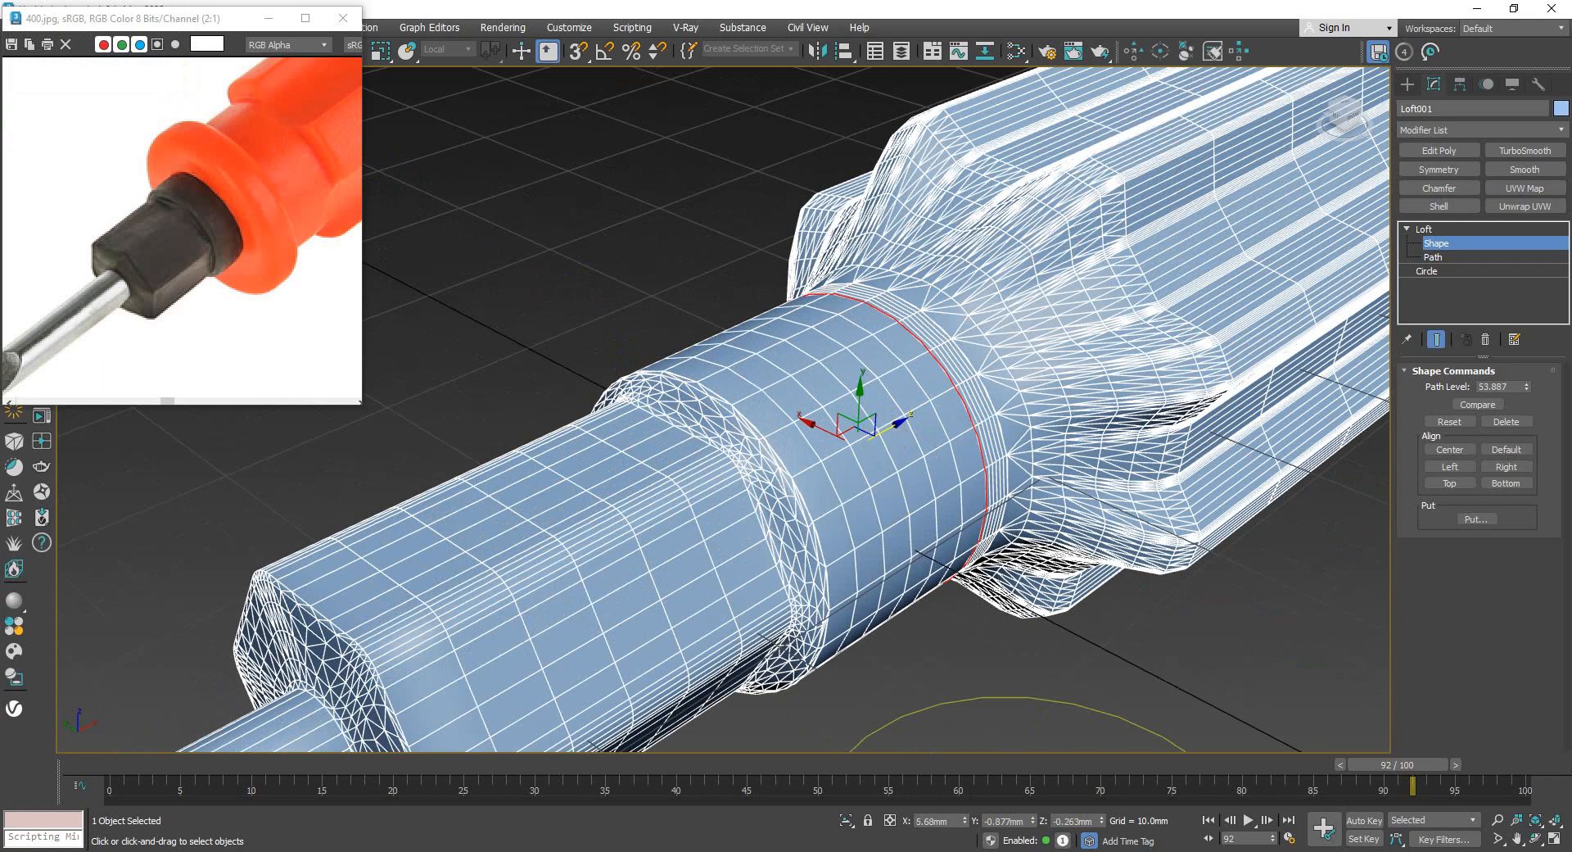
- Move the star section along the path to level 57.606, closer to the round collar
{"action": "left_click", "coordinate": [976, 578]}
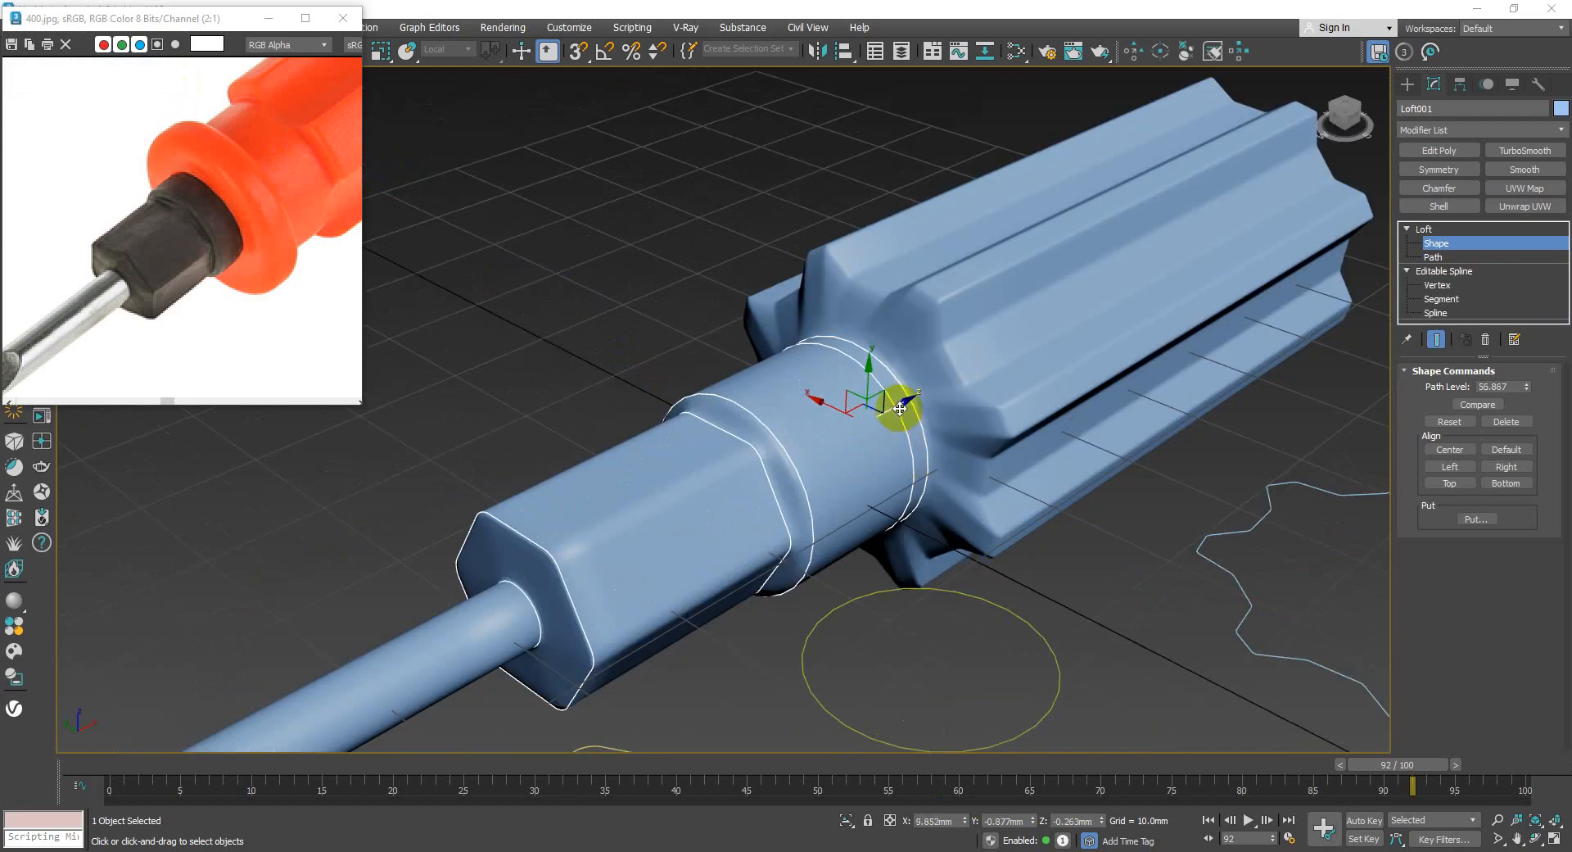
{"action": "left_click_drag", "start_coordinate": [894, 405], "coordinate": [920, 399]}
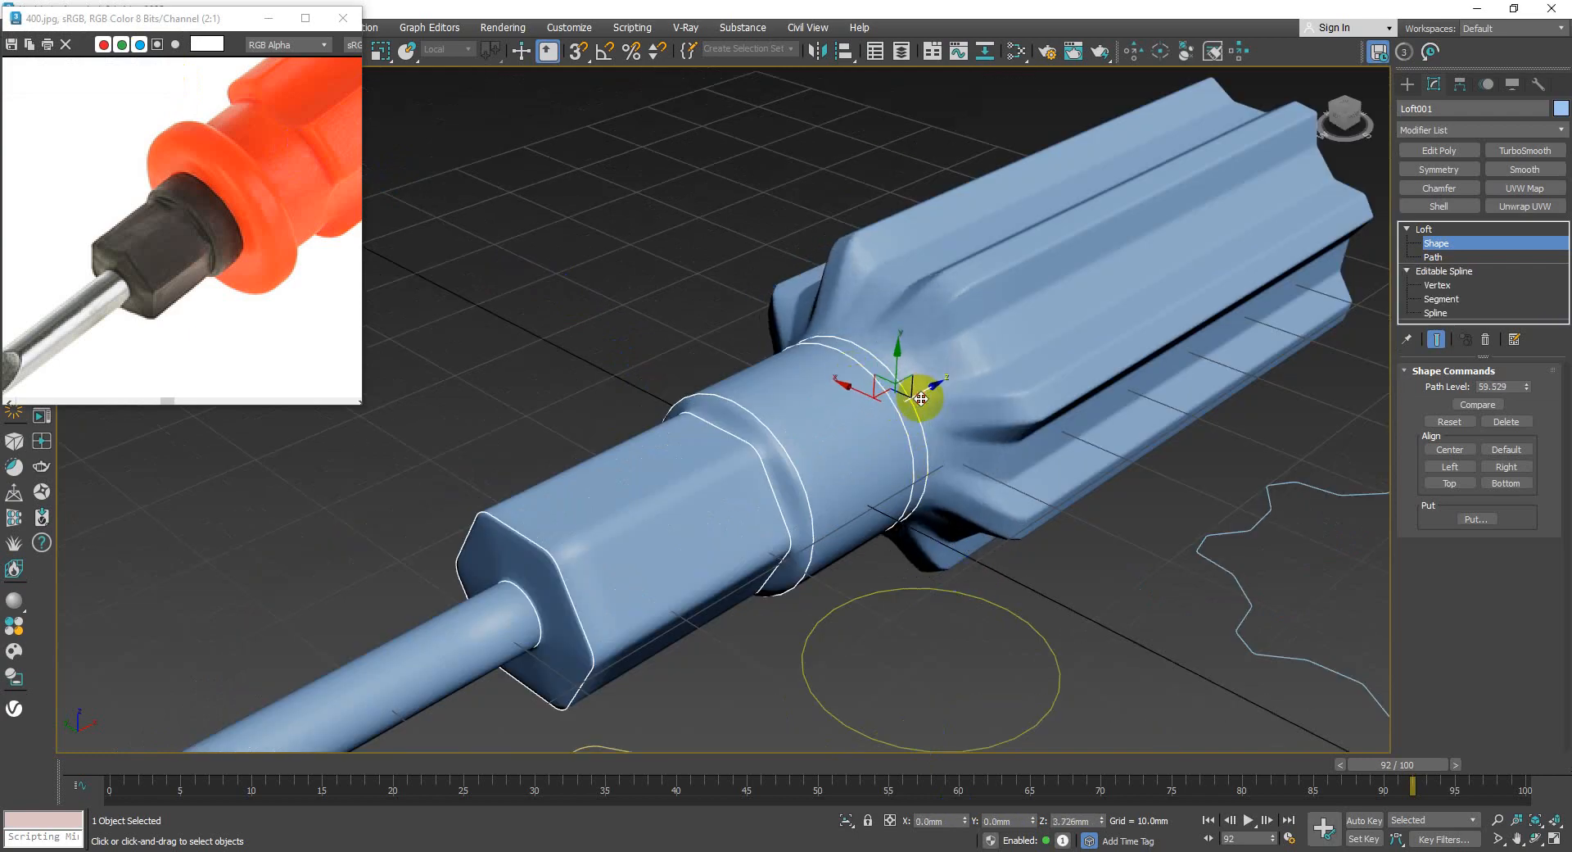
{"action": "key", "text": "F4"}
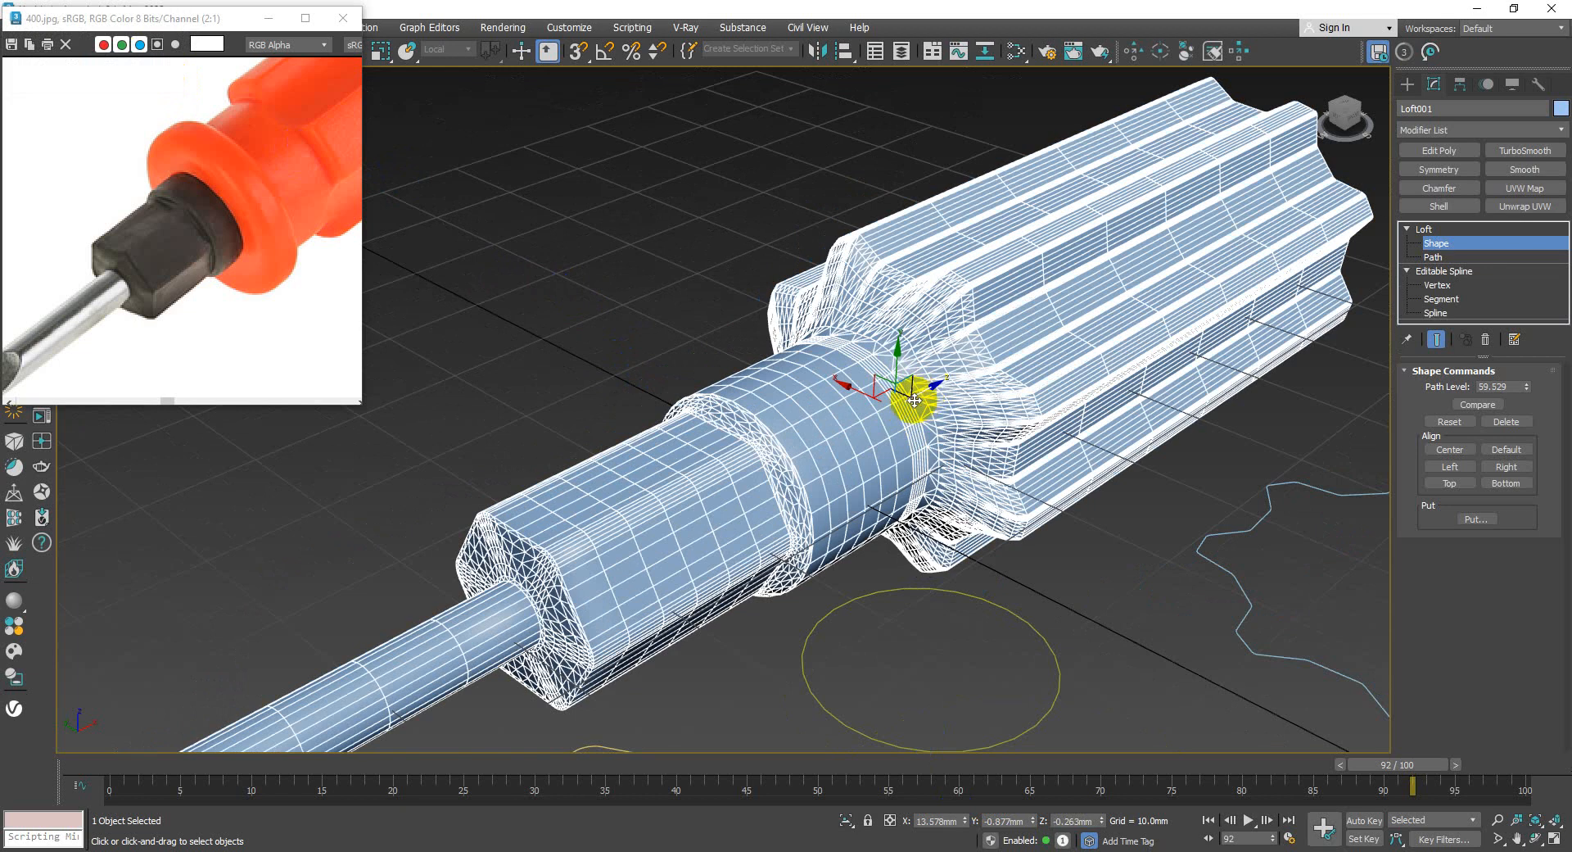
{"action": "key", "text": "F4"}
{"action": "mouse_move", "coordinate": [925, 403]}
{"action": "left_mouse_down"}
{"action": "mouse_move", "coordinate": [877, 435]}
{"action": "mouse_move", "coordinate": [901, 418]}
{"action": "left_mouse_up"}
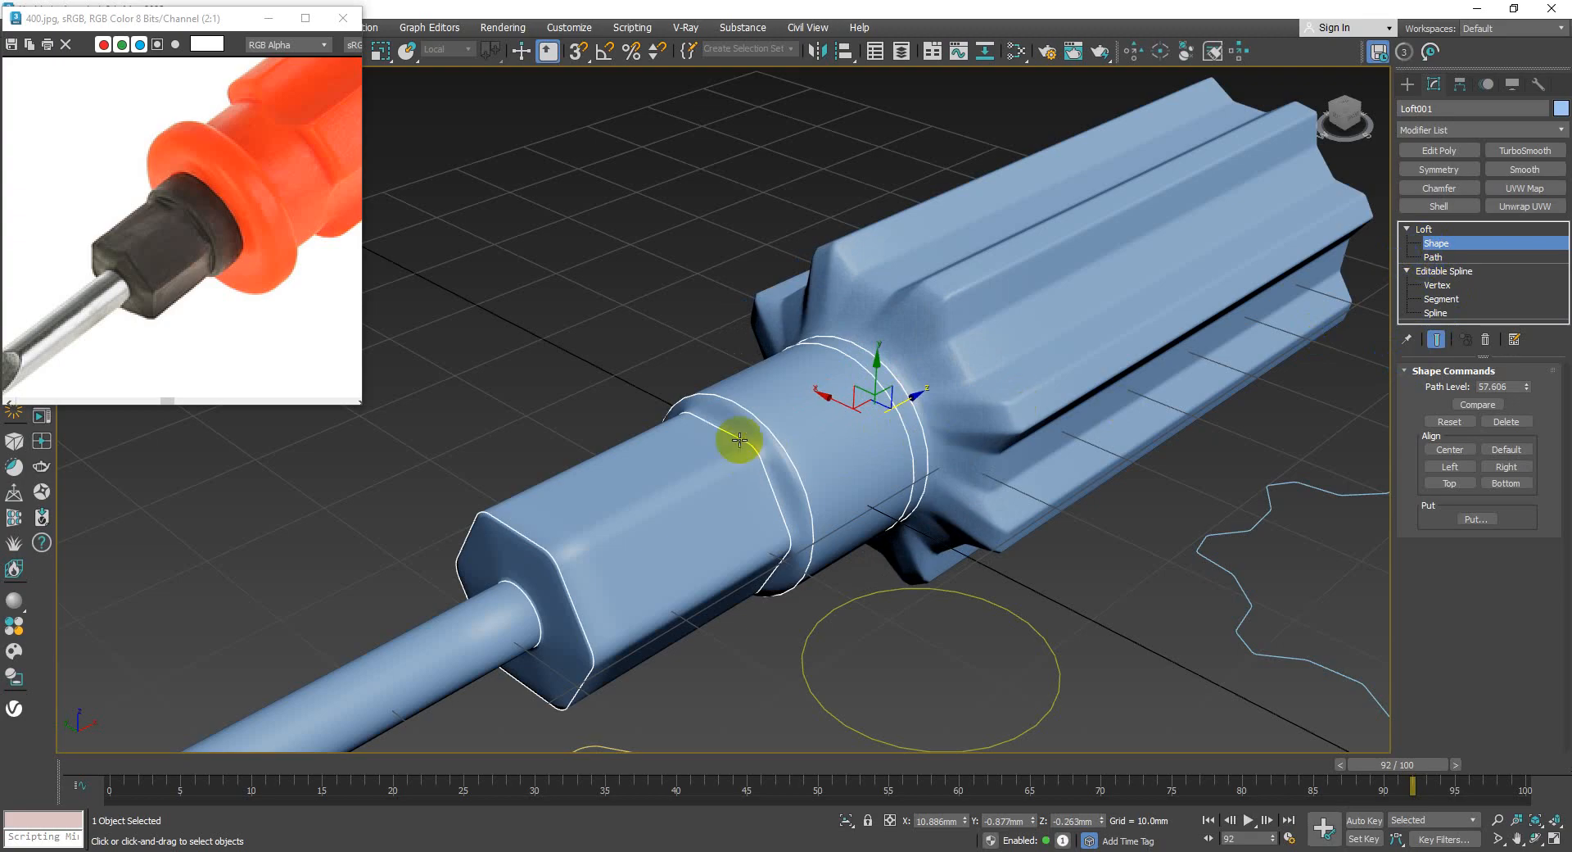
- Move the copied circle section back along the path to level 45.861, just behind the collar's front circle
{"action": "scroll", "coordinate": [948, 611], "scroll_direction": "down", "scroll_amount": 4}
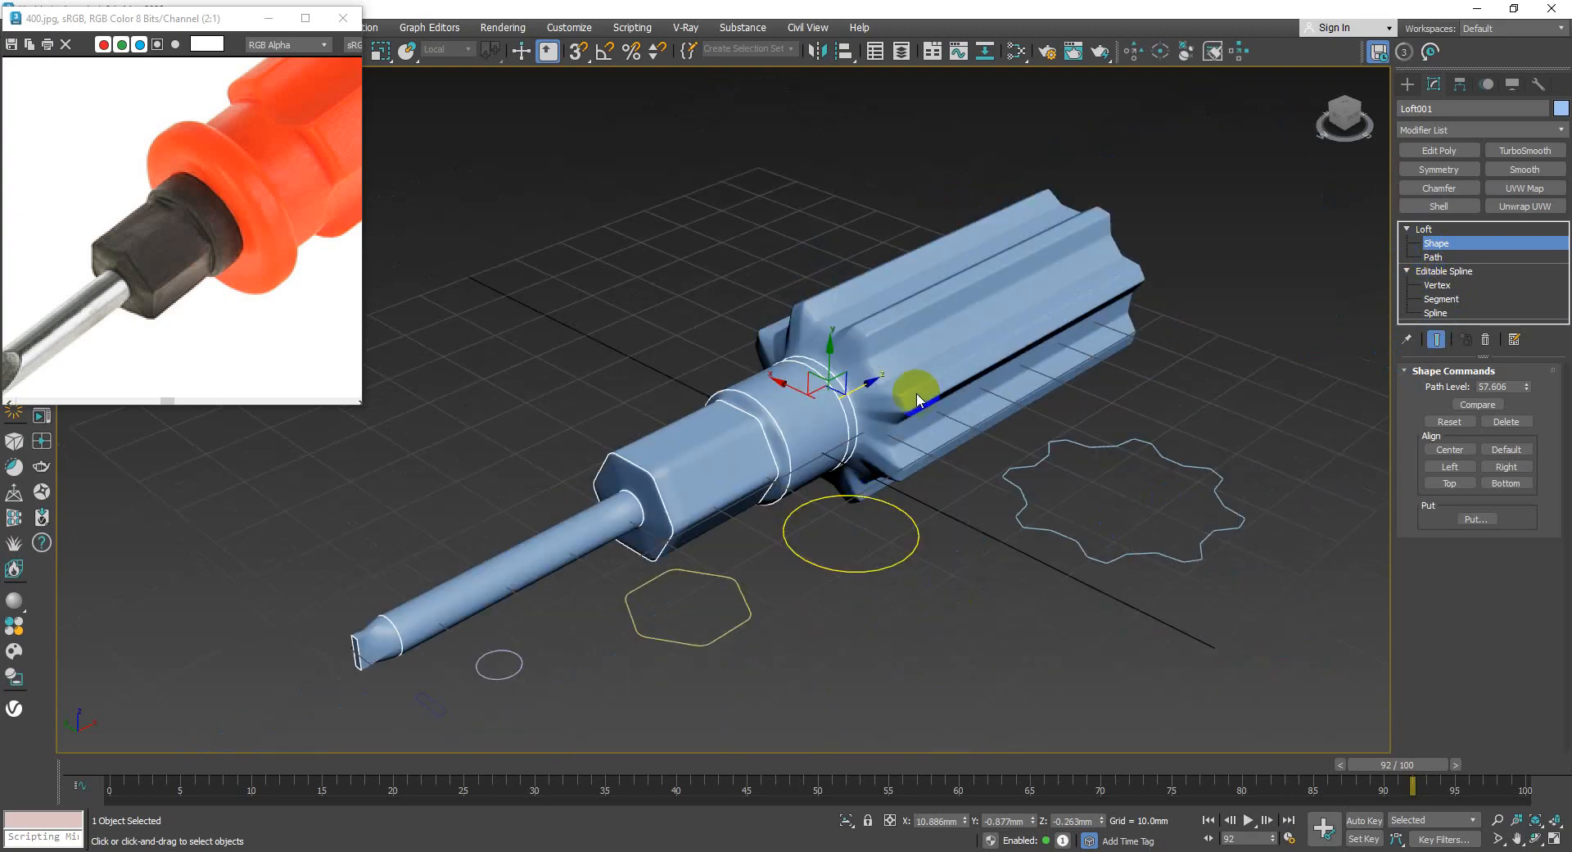
{"action": "scroll", "coordinate": [917, 393], "scroll_direction": "up", "scroll_amount": 3}
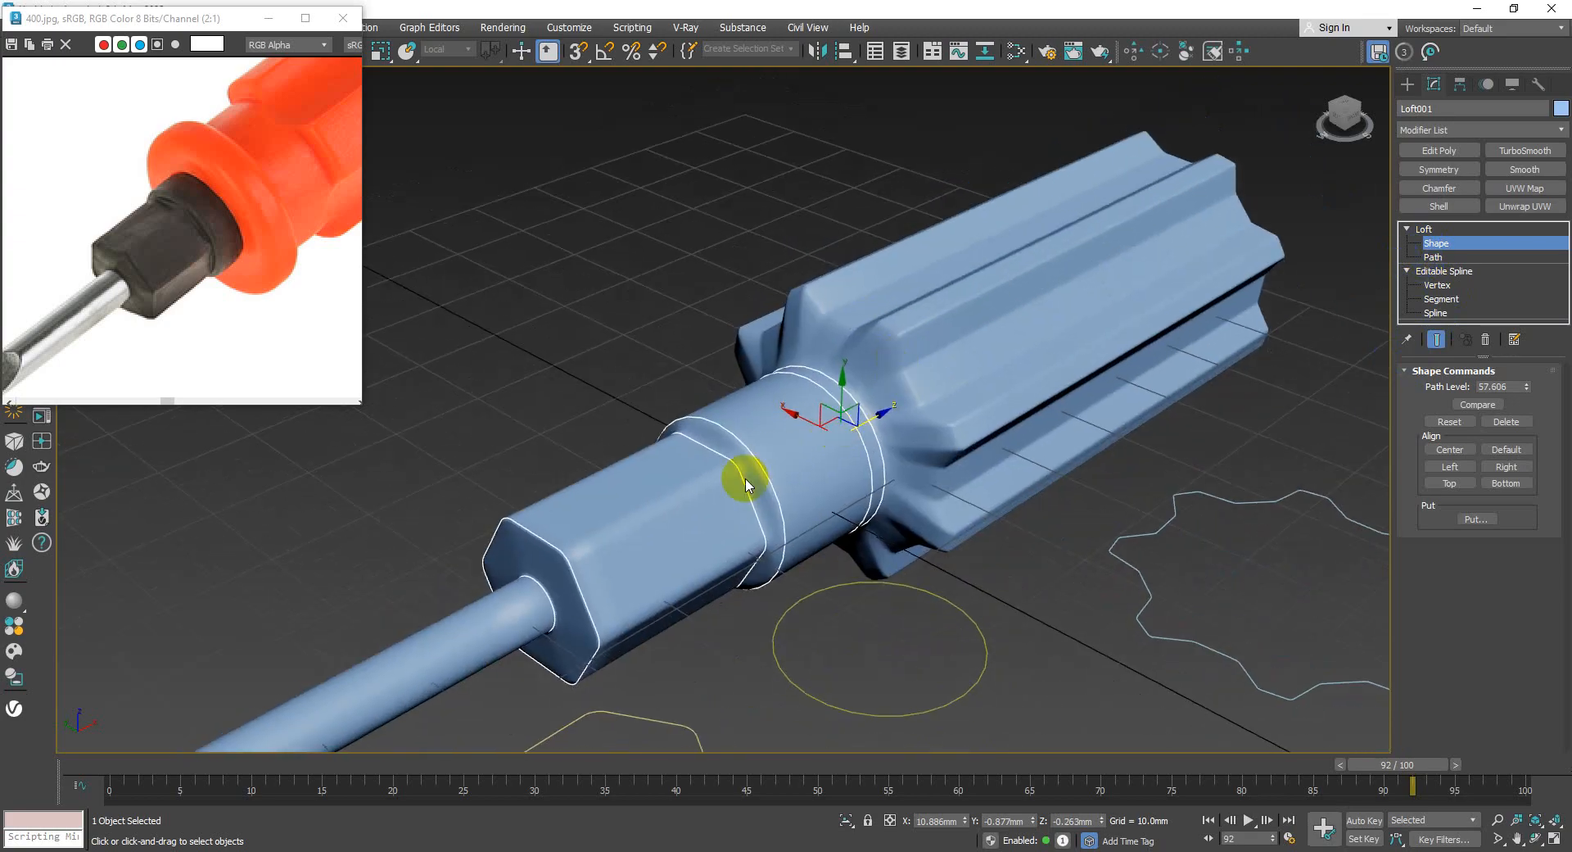
{"action": "scroll", "coordinate": [912, 399], "scroll_direction": "down", "scroll_amount": 3}
{"action": "scroll", "coordinate": [906, 395], "scroll_direction": "up", "scroll_amount": 2}
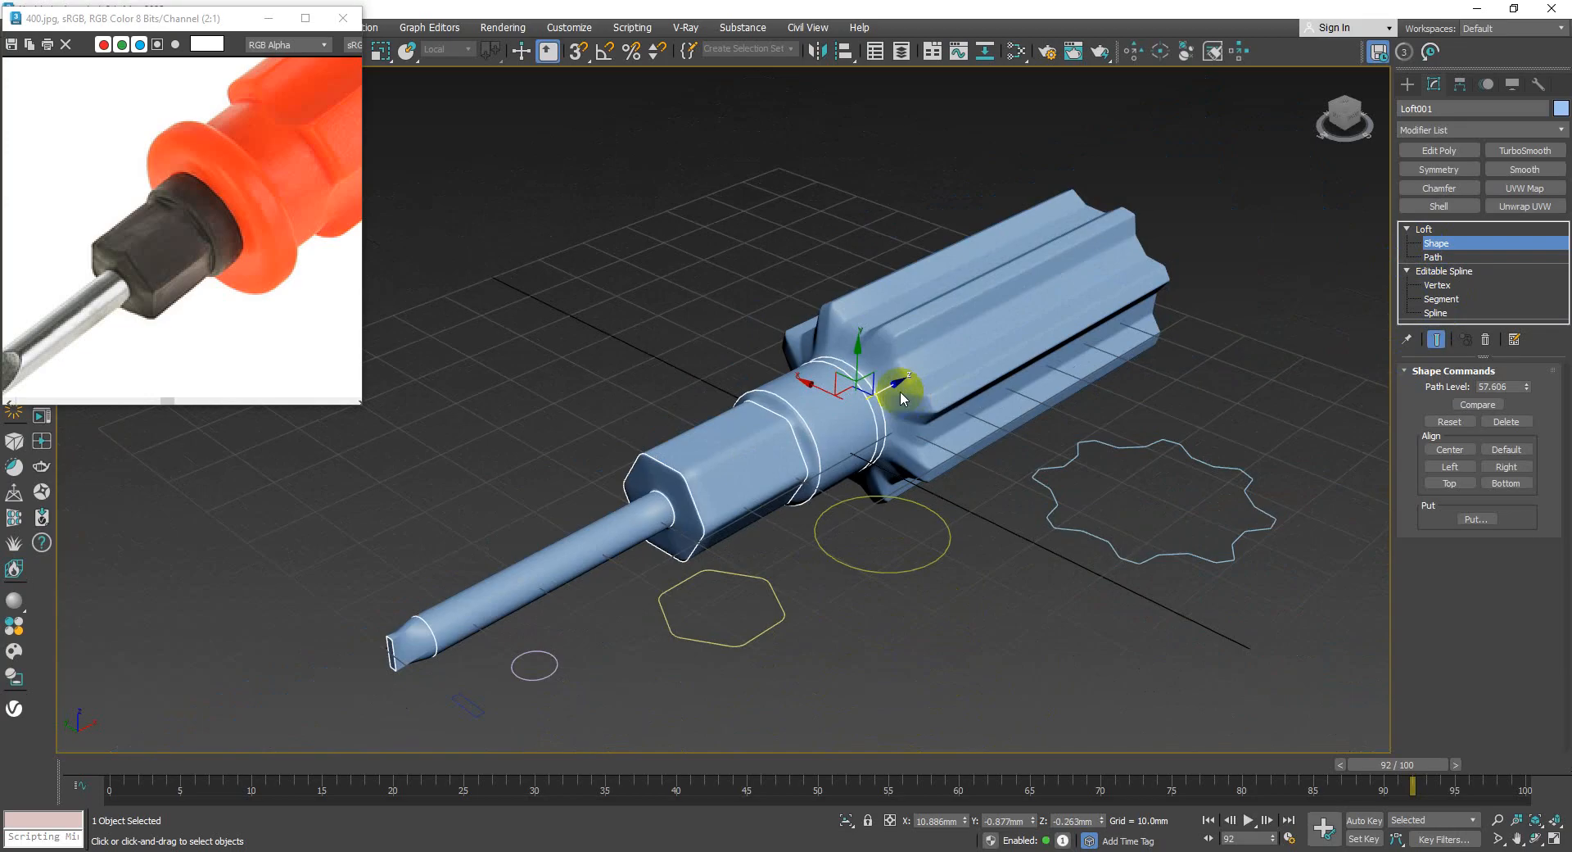
{"action": "scroll", "coordinate": [901, 391], "scroll_direction": "down", "scroll_amount": 2}
{"action": "scroll", "coordinate": [882, 398], "scroll_direction": "up", "scroll_amount": 4}
{"action": "scroll", "coordinate": [884, 402], "scroll_direction": "down", "scroll_amount": 3}
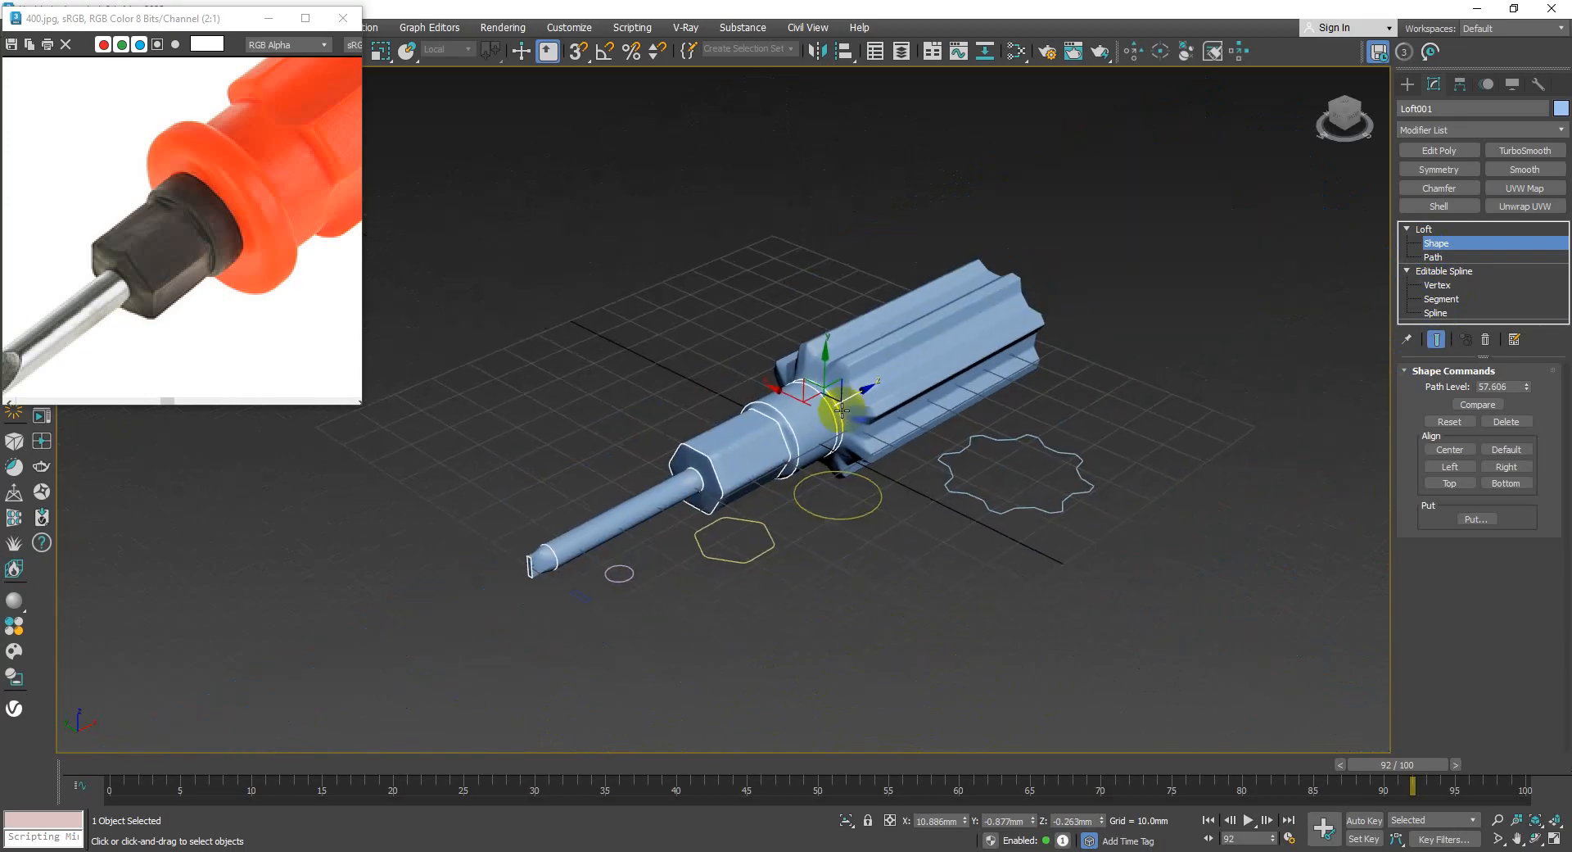
{"action": "scroll", "coordinate": [827, 405], "scroll_direction": "up", "scroll_amount": 4}
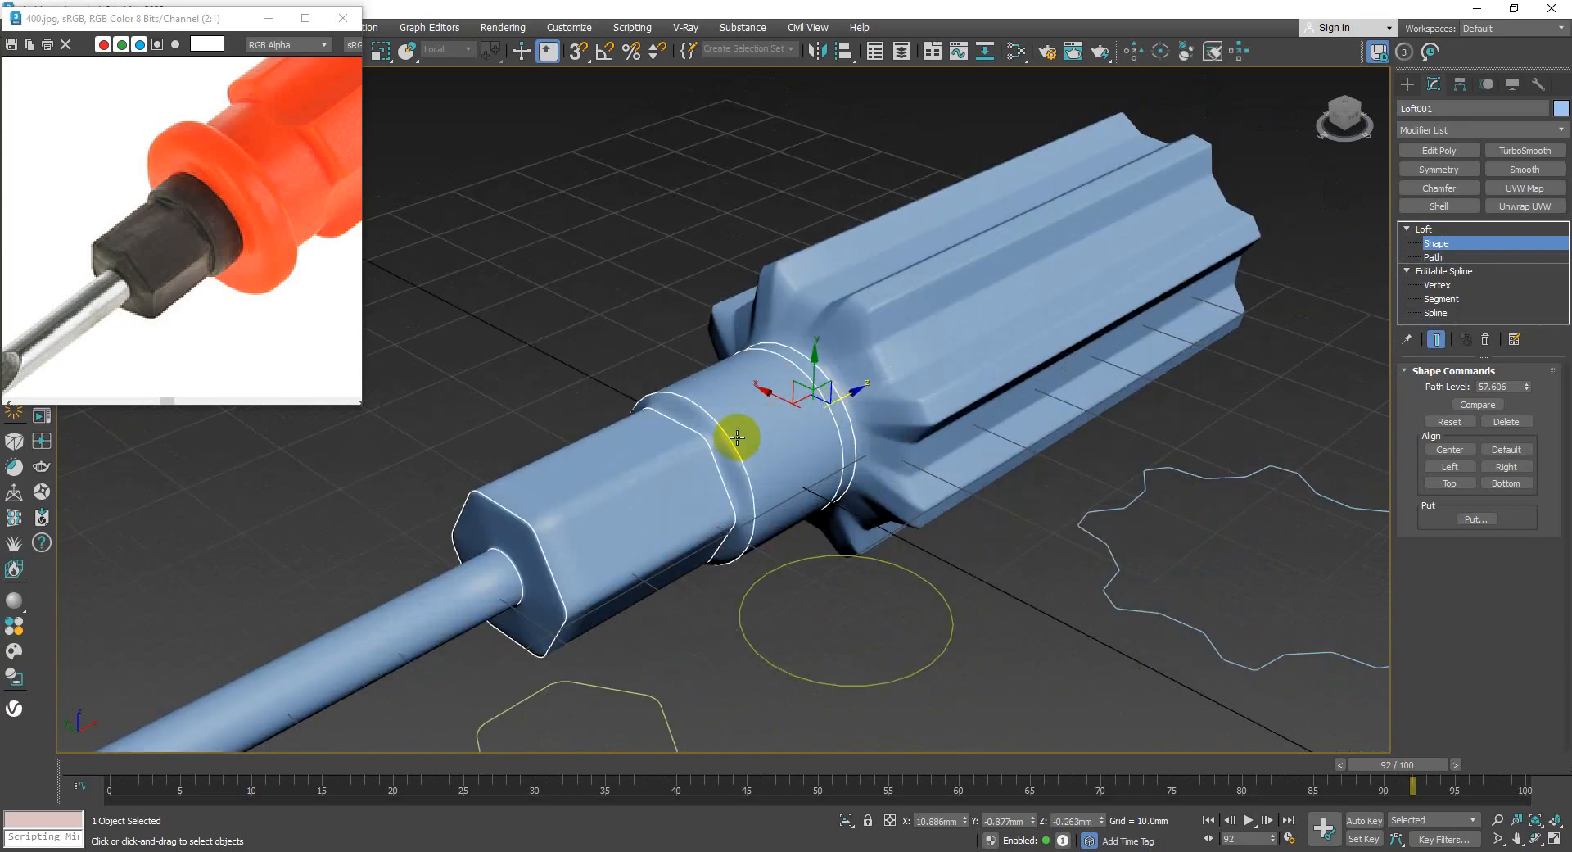
{"action": "scroll", "coordinate": [770, 434], "scroll_direction": "up", "scroll_amount": 2}
{"action": "left_click", "coordinate": [870, 395]}
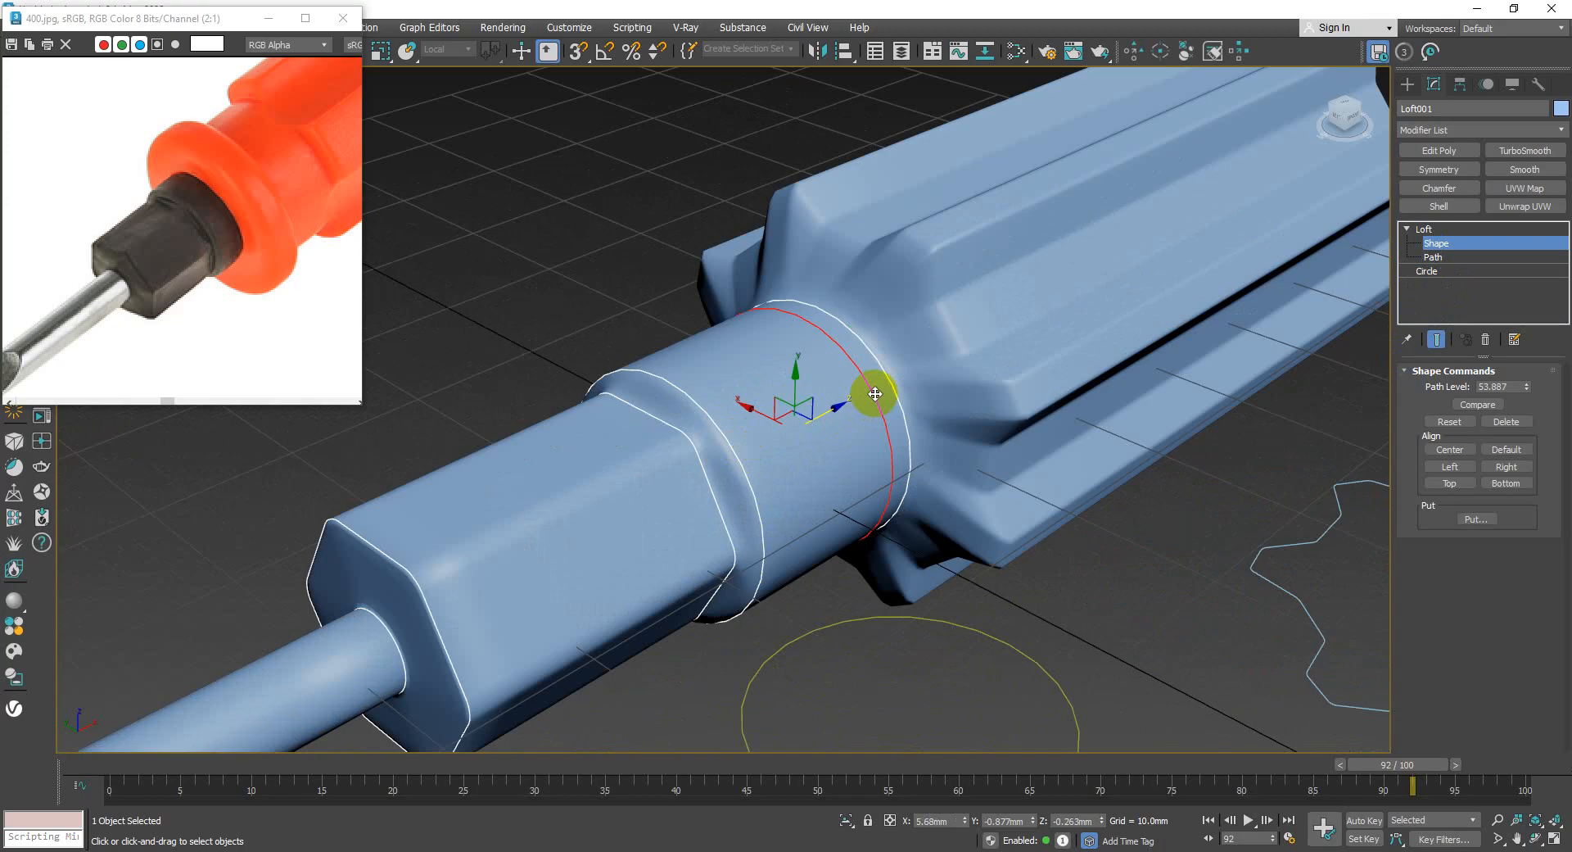
{"action": "left_click_drag", "start_coordinate": [867, 393], "coordinate": [706, 442]}
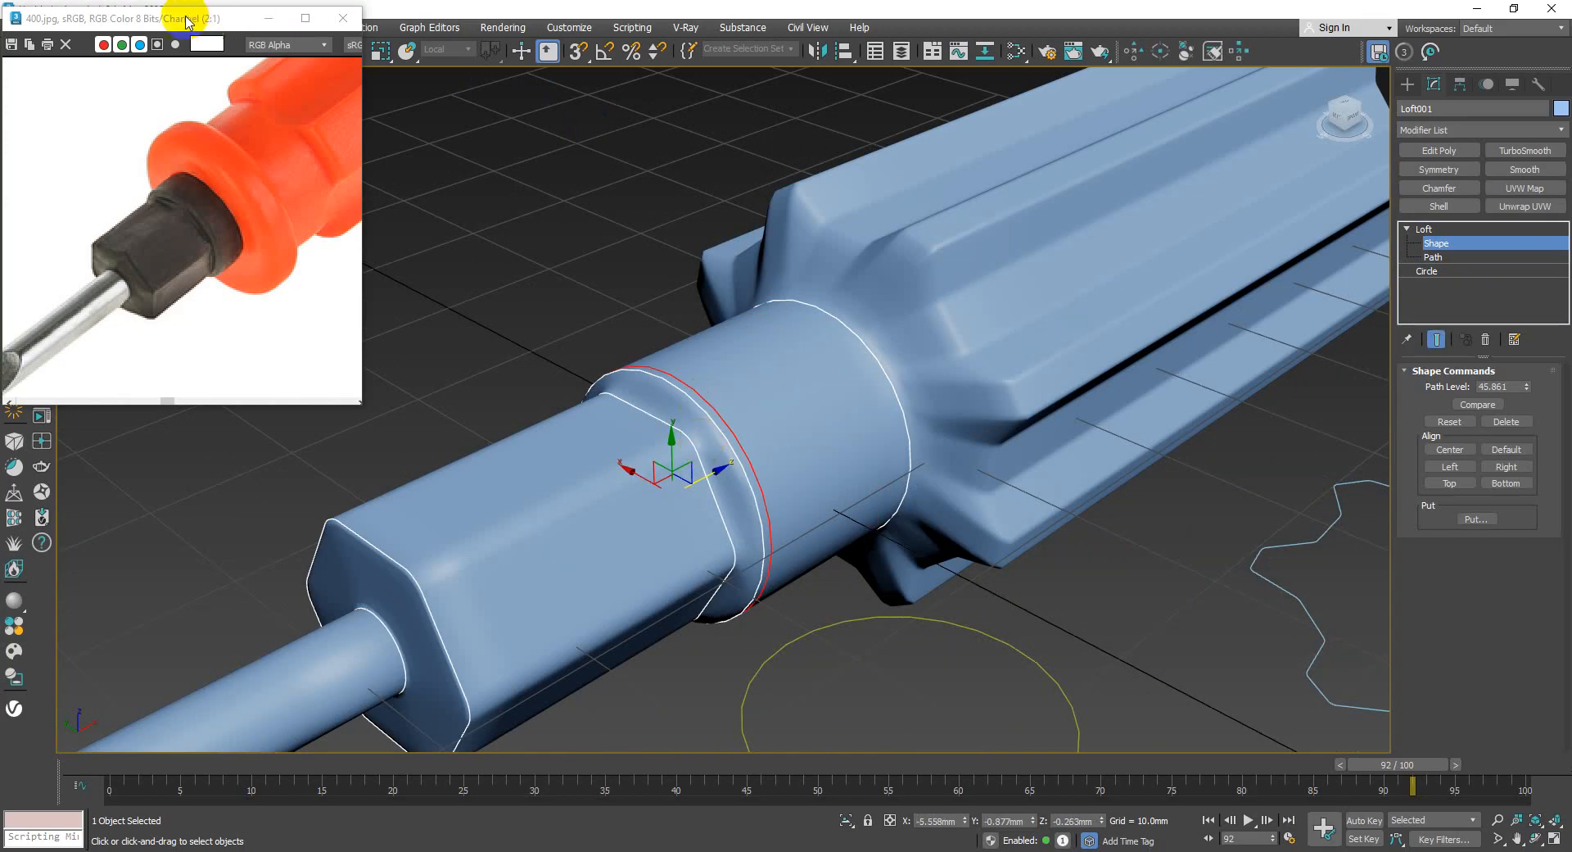
- Scale the circle section at path level 45.861 up to about twice its size to form the handle's flange
{"action": "left_click_drag", "start_coordinate": [193, 17], "coordinate": [196, 84]}
{"action": "left_click", "coordinate": [382, 51]}
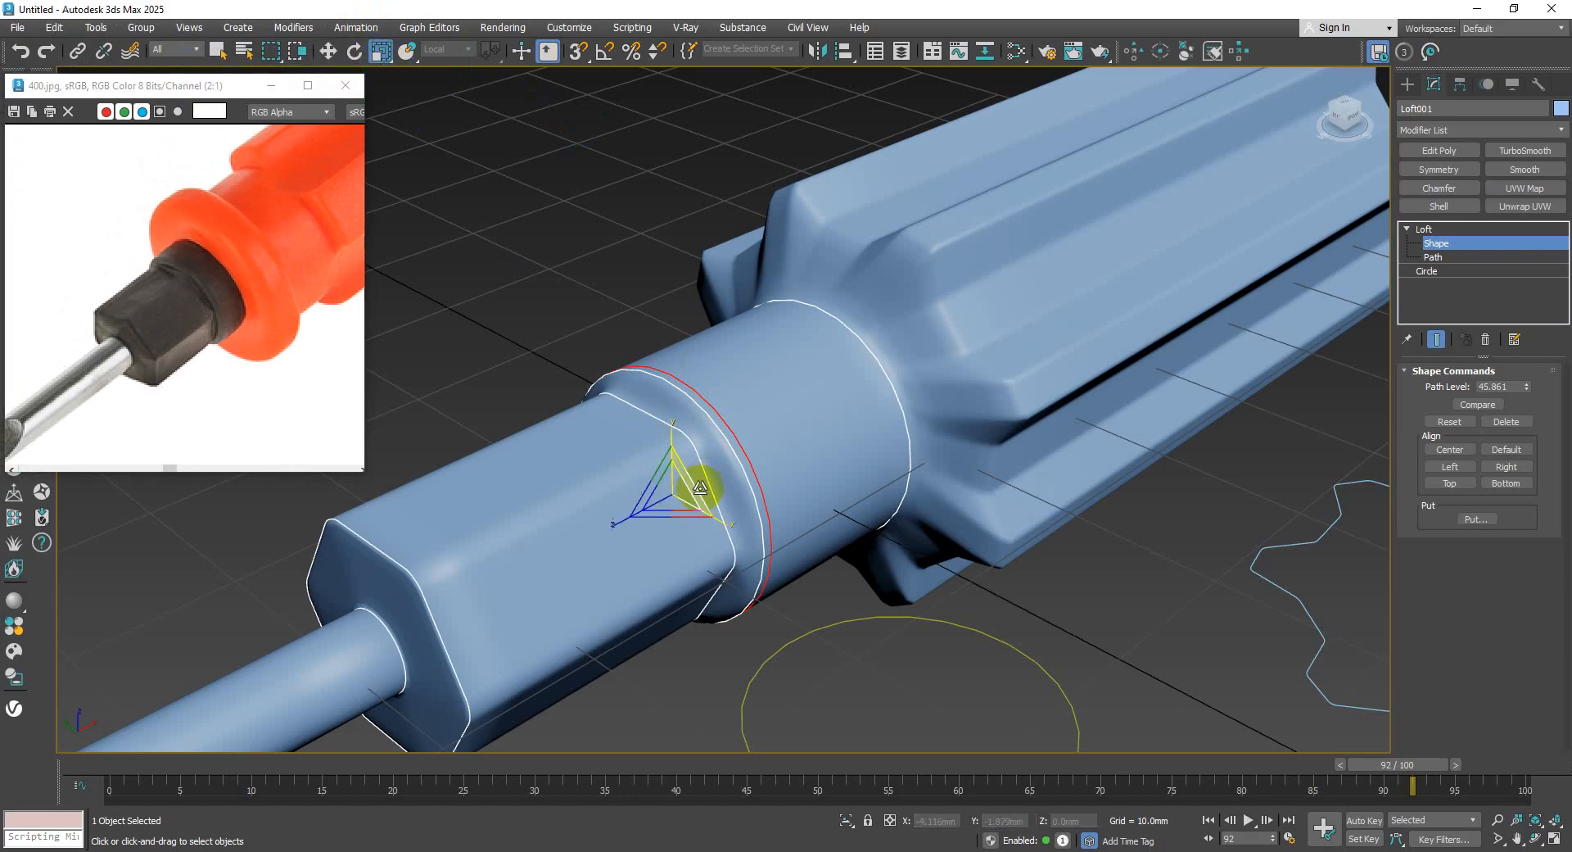
{"action": "left_click_drag", "start_coordinate": [696, 483], "coordinate": [706, 434]}
{"action": "scroll", "coordinate": [783, 405], "scroll_direction": "down", "scroll_amount": 2}
{"action": "middle_click_drag", "start_coordinate": [790, 385], "coordinate": [873, 353]}
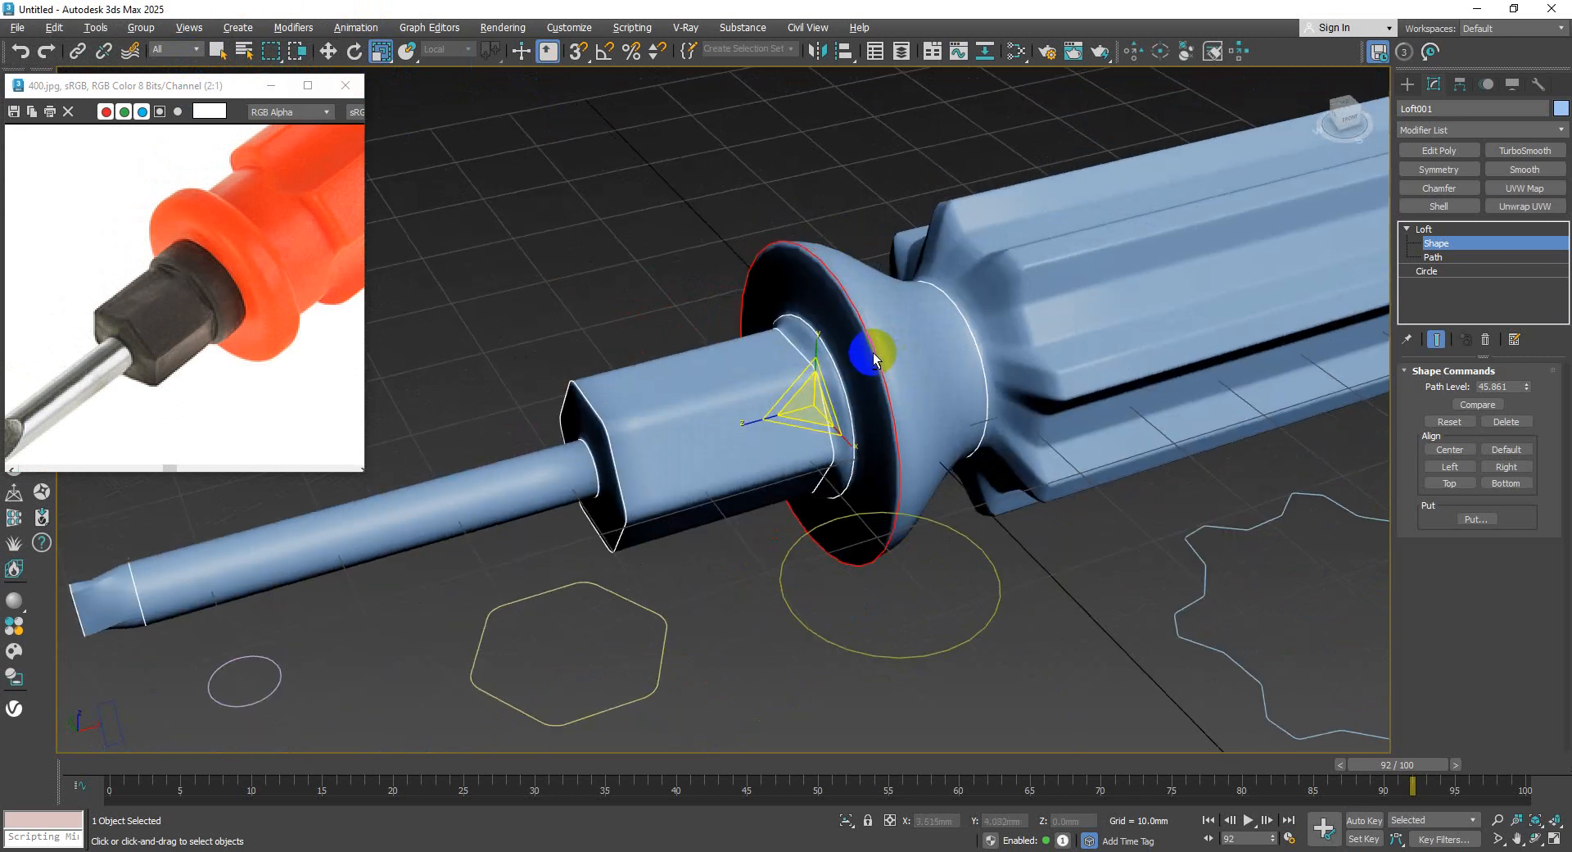
- Copy the enlarged circle as an instance toward the handle and place it at path level 48.841 to thicken the flange
{"action": "left_click", "coordinate": [328, 50]}
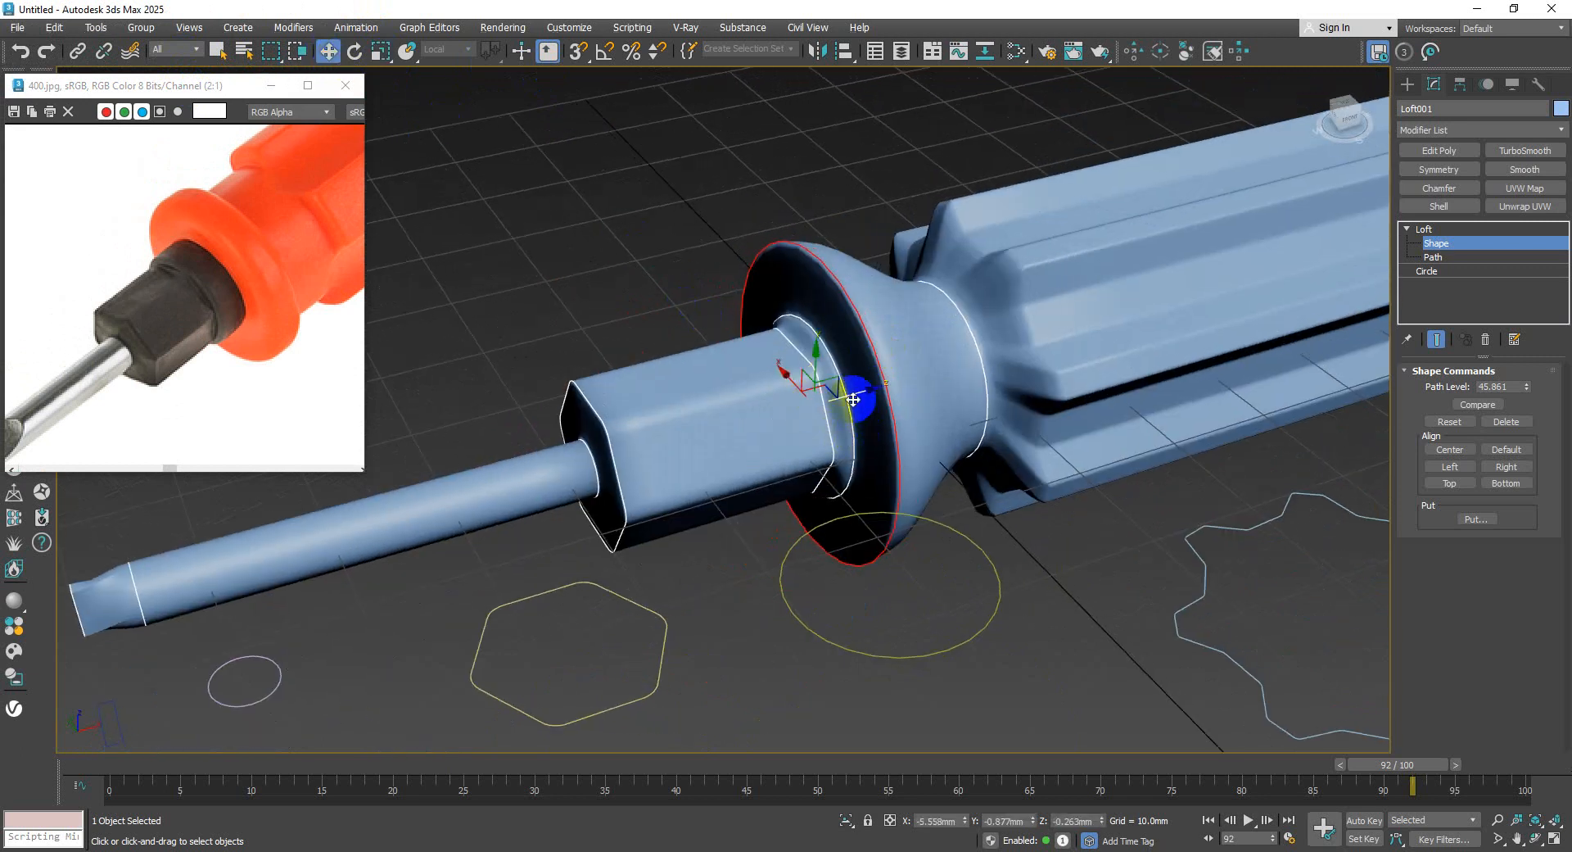
{"action": "left_click_drag", "start_coordinate": [852, 399], "coordinate": [873, 391], "text": "shift"}
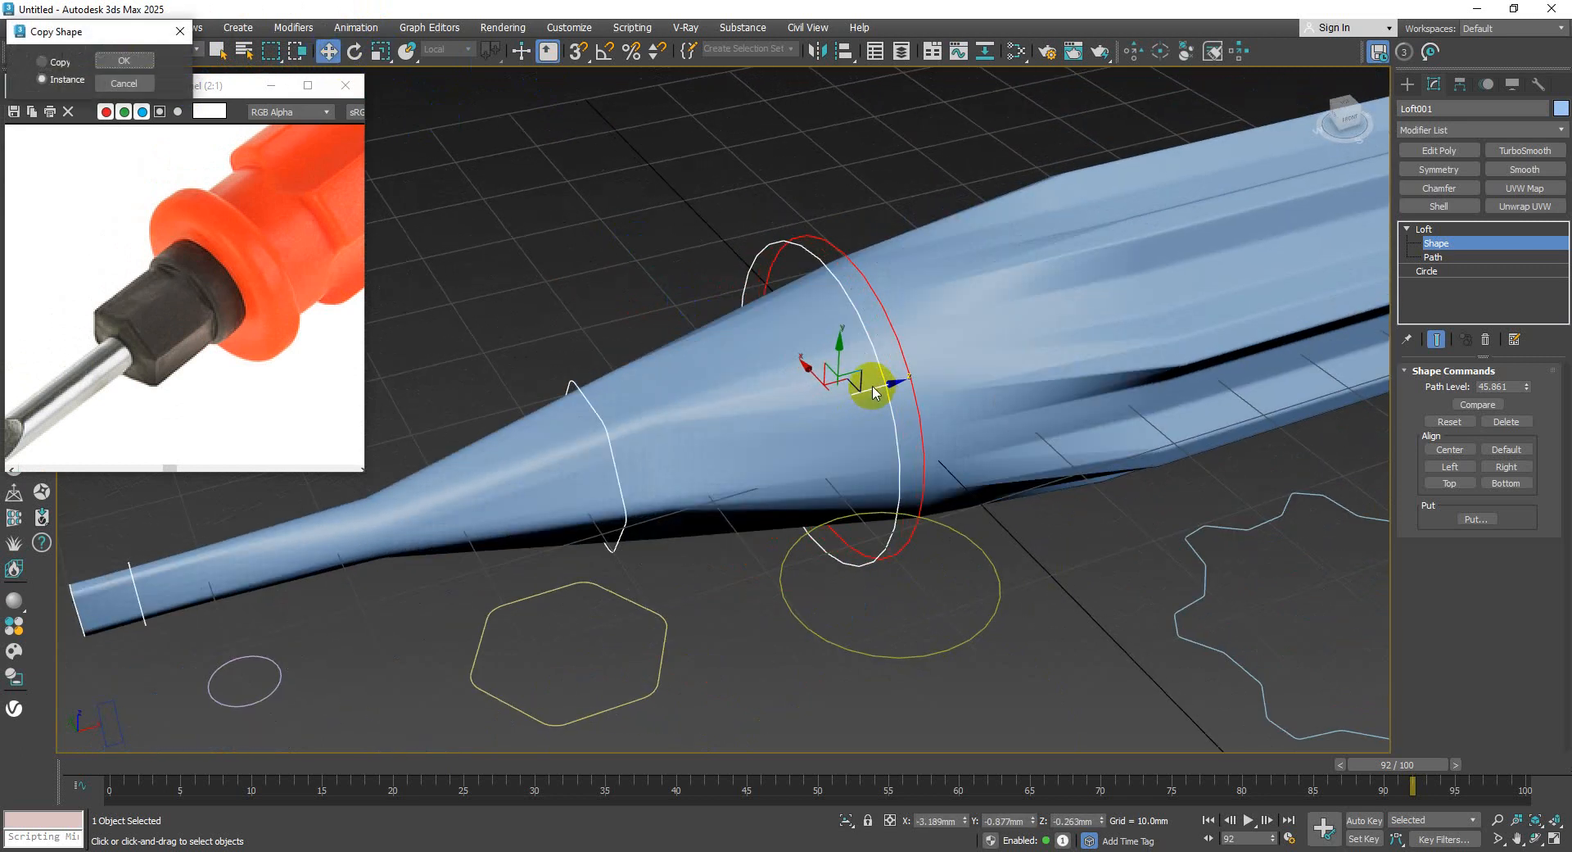
{"action": "left_click", "coordinate": [123, 60]}
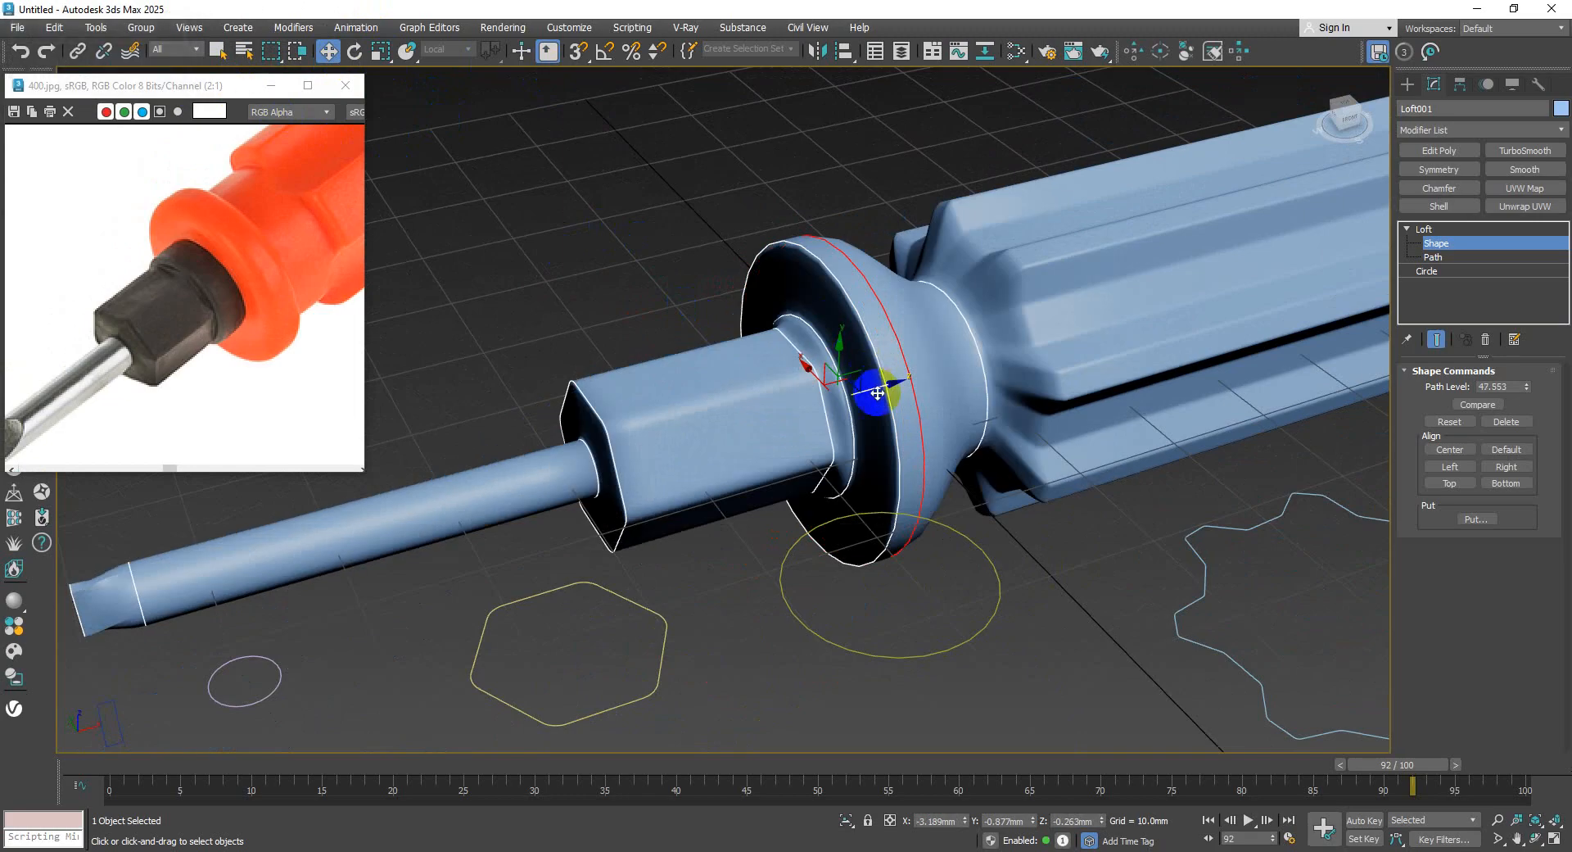
{"action": "scroll", "coordinate": [881, 381], "scroll_direction": "up", "scroll_amount": 5}
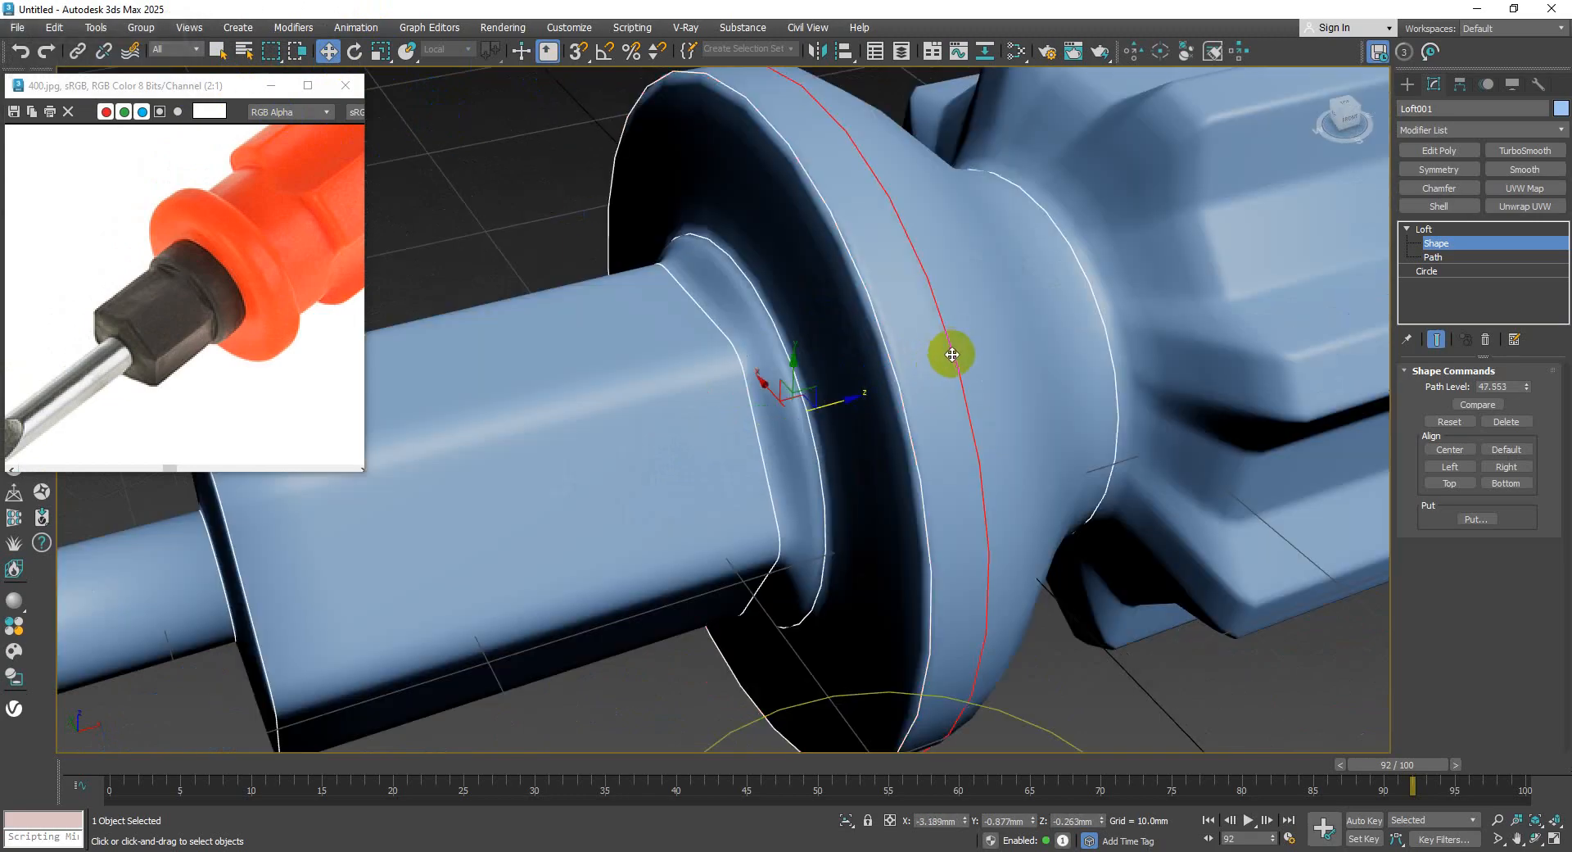
{"action": "scroll", "coordinate": [947, 352], "scroll_direction": "down", "scroll_amount": 2}
{"action": "middle_click_drag", "start_coordinate": [920, 350], "coordinate": [911, 340]}
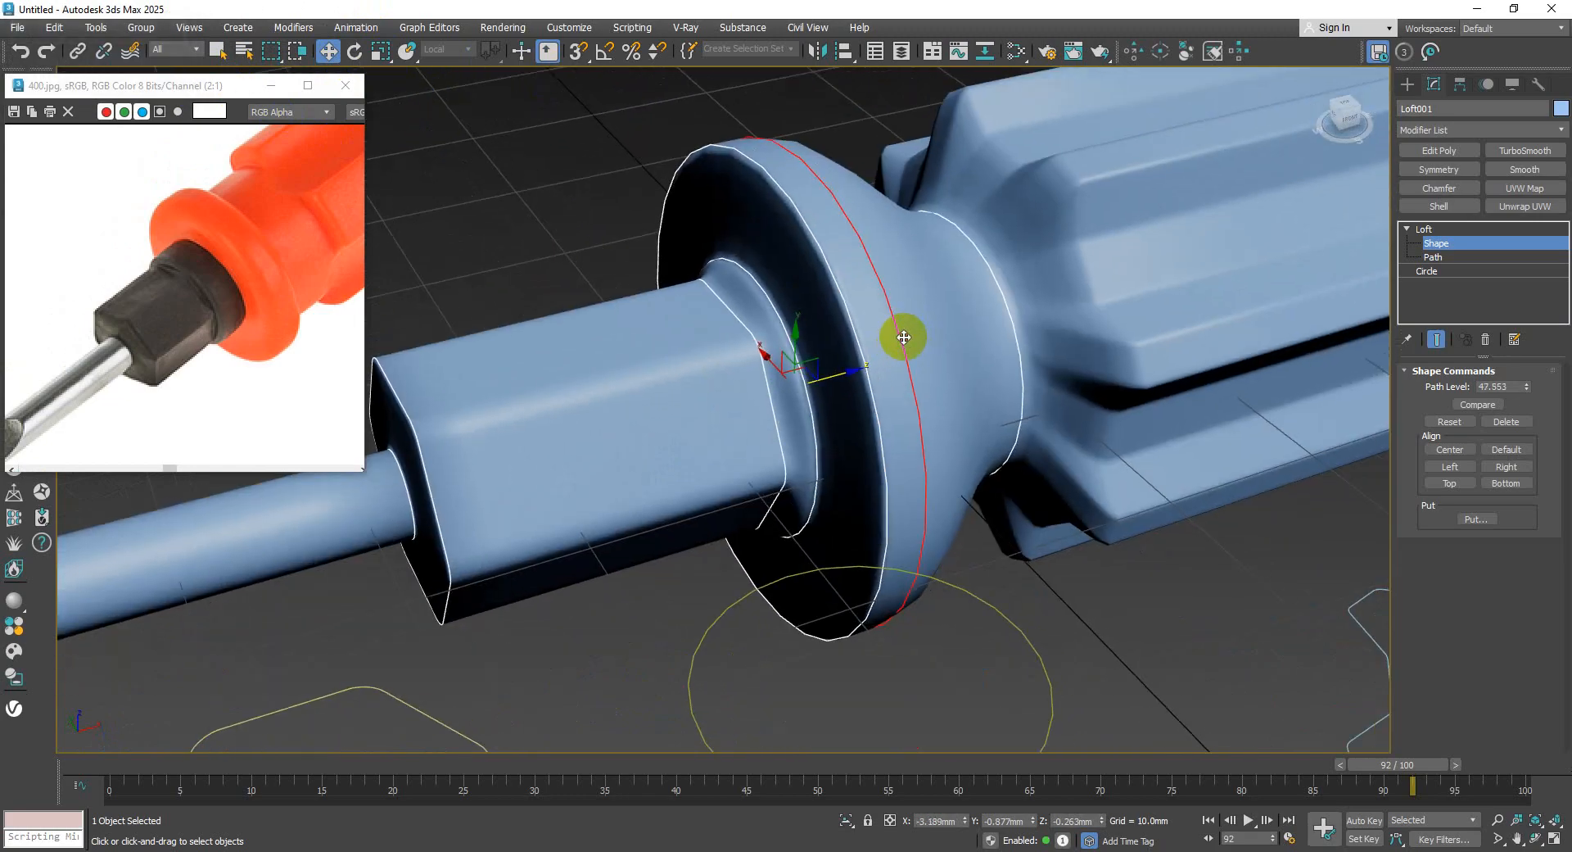
{"action": "left_click_drag", "start_coordinate": [905, 337], "coordinate": [930, 332]}
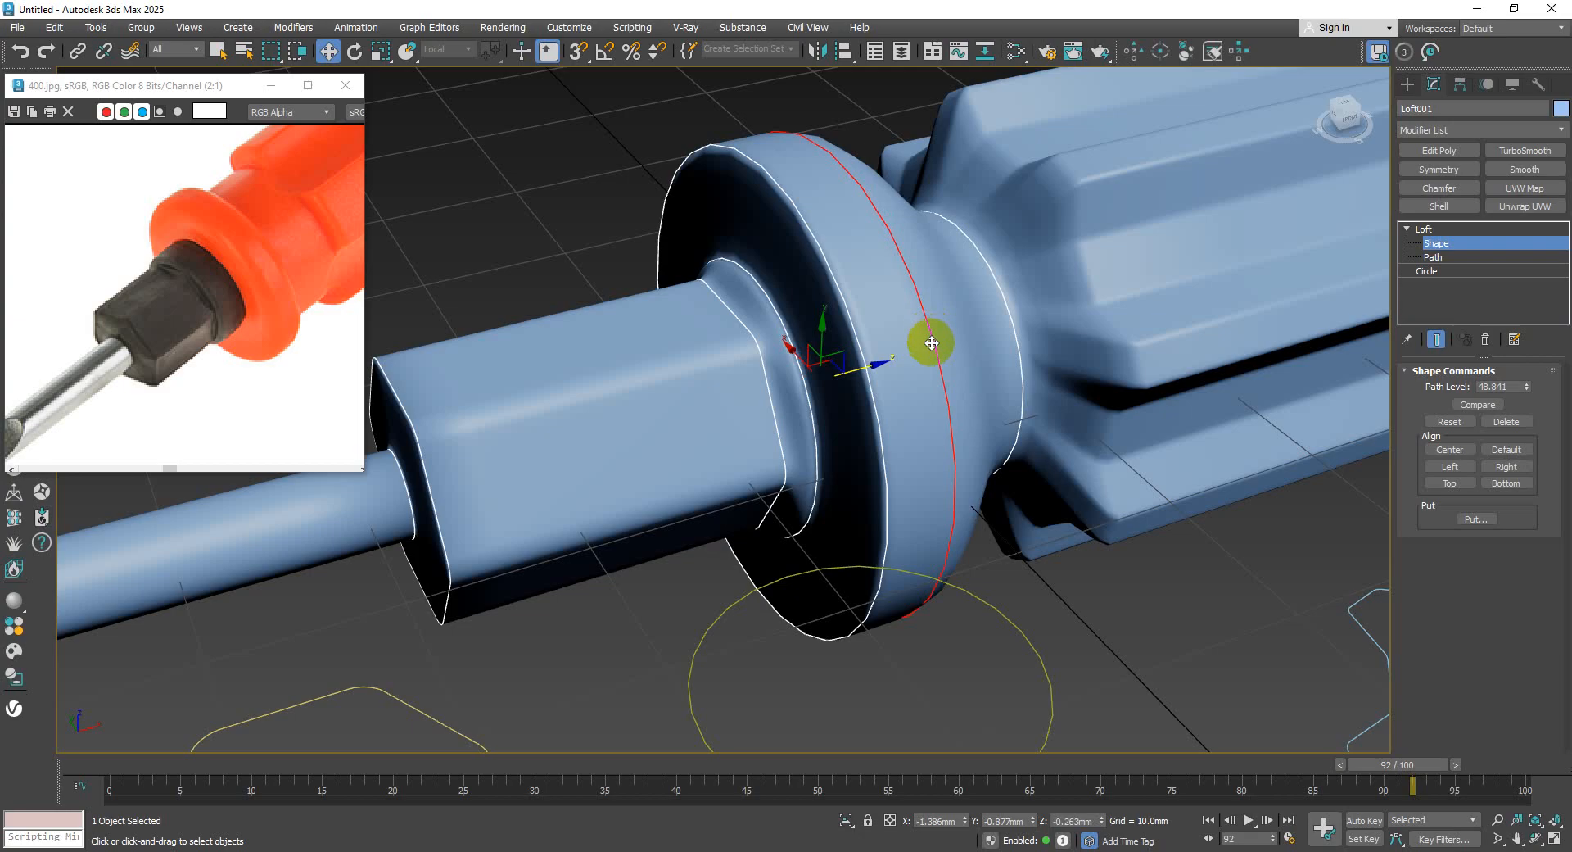
- Copy the rearmost flange circle as an instance toward the handle and place it at path level 49.758
{"action": "scroll", "coordinate": [932, 343], "scroll_direction": "down", "scroll_amount": 2}
{"action": "mouse_move", "coordinate": [884, 378]}
{"action": "middle_mouse_down", "text": "alt"}
{"action": "mouse_move", "coordinate": [832, 365]}
{"action": "mouse_move", "coordinate": [898, 399]}
{"action": "middle_mouse_up", "text": "alt"}
{"action": "left_click_drag", "start_coordinate": [904, 388], "coordinate": [920, 385], "text": "shift"}
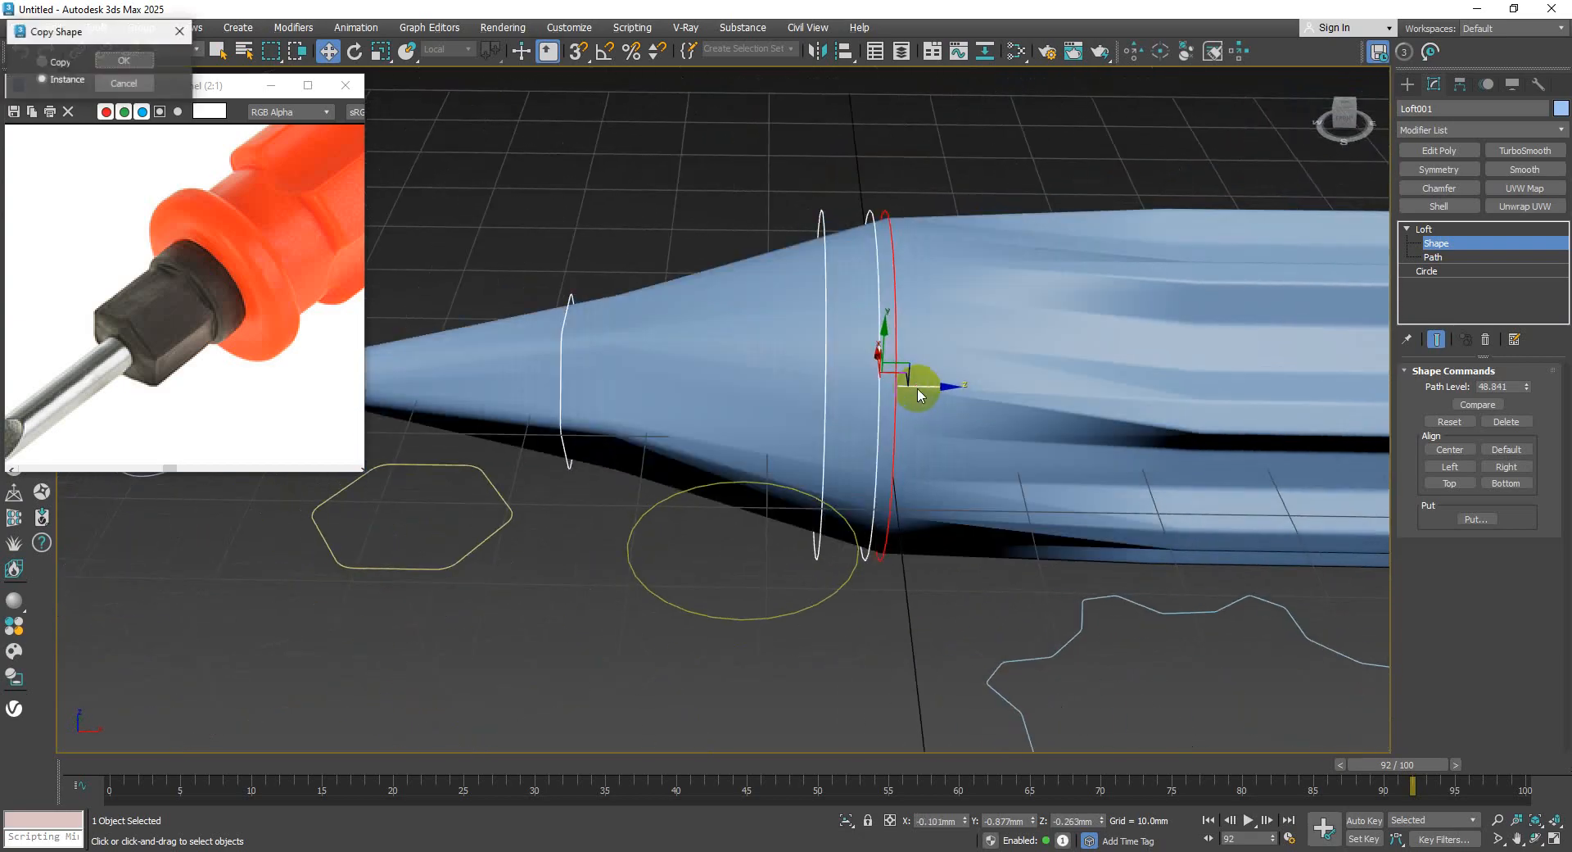
{"action": "left_click", "coordinate": [124, 60]}
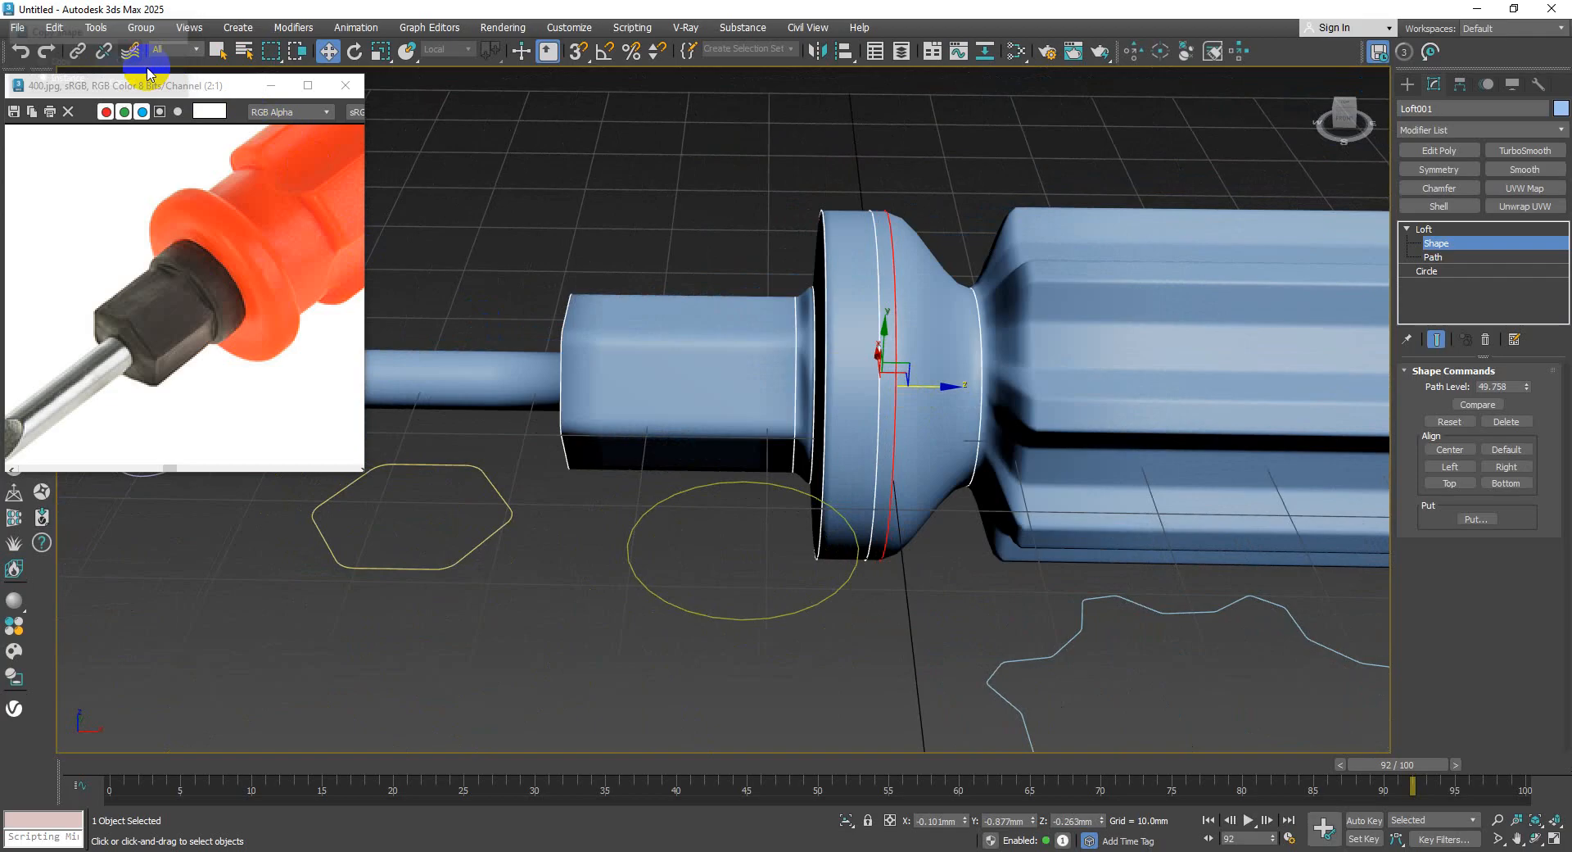
- Move the round collar's rear circle section along the path to level 56.419, just in front of the handle
{"action": "mouse_move", "coordinate": [967, 387]}
{"action": "left_mouse_down"}
{"action": "mouse_move", "coordinate": [981, 386]}
{"action": "mouse_move", "coordinate": [955, 372]}
{"action": "left_mouse_up"}
{"action": "middle_click_drag", "start_coordinate": [962, 401], "coordinate": [1088, 413]}
{"action": "left_click_drag", "start_coordinate": [1073, 409], "coordinate": [1040, 396]}
{"action": "middle_click_drag", "start_coordinate": [1037, 396], "coordinate": [897, 375], "text": "alt"}
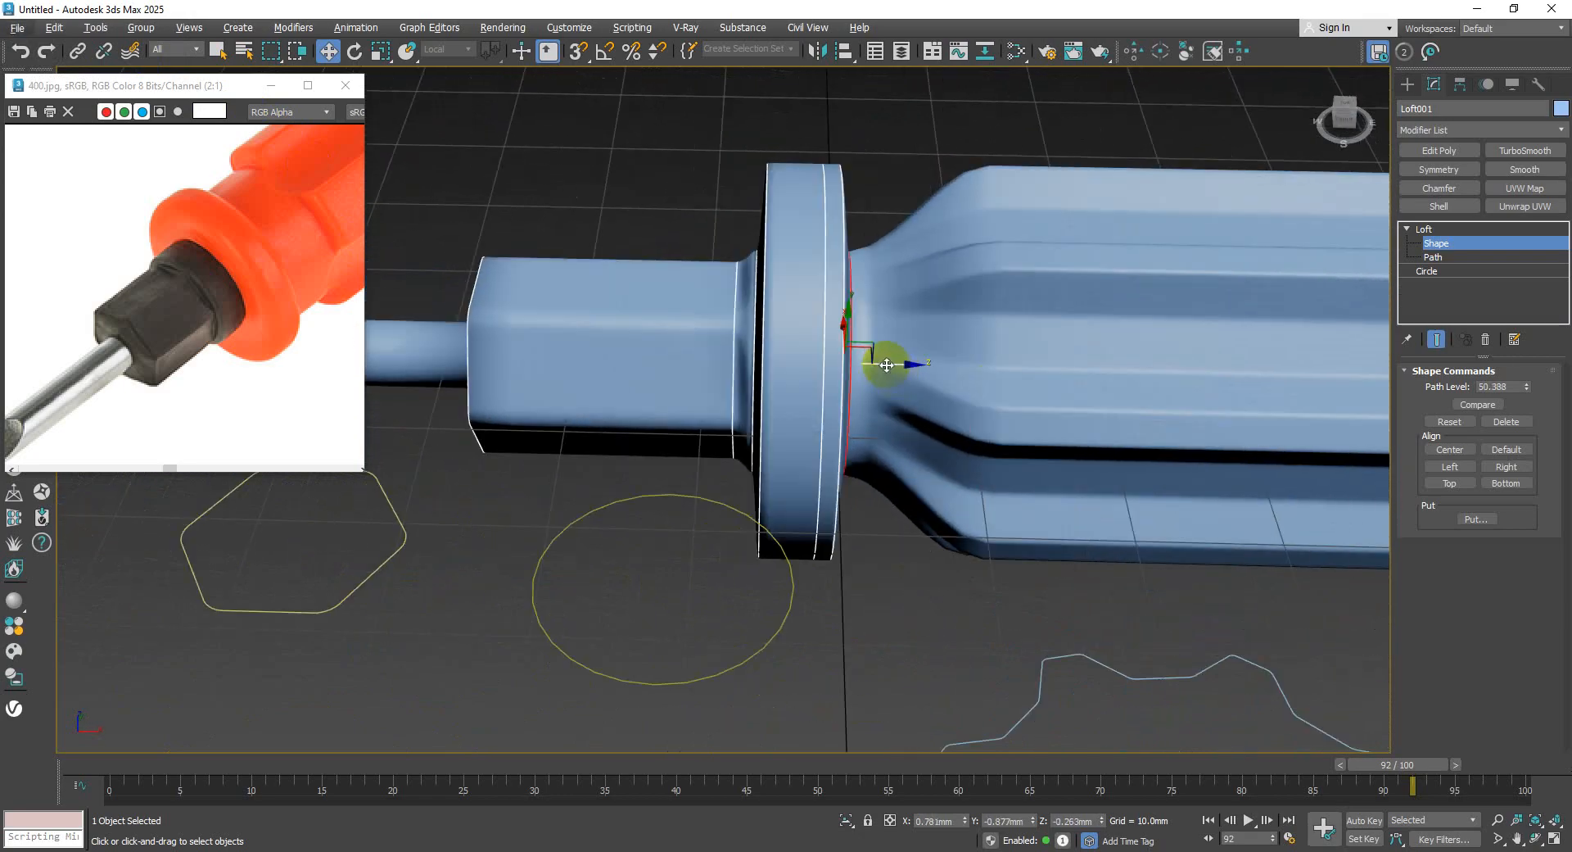
{"action": "left_click_drag", "start_coordinate": [891, 366], "coordinate": [1002, 368]}
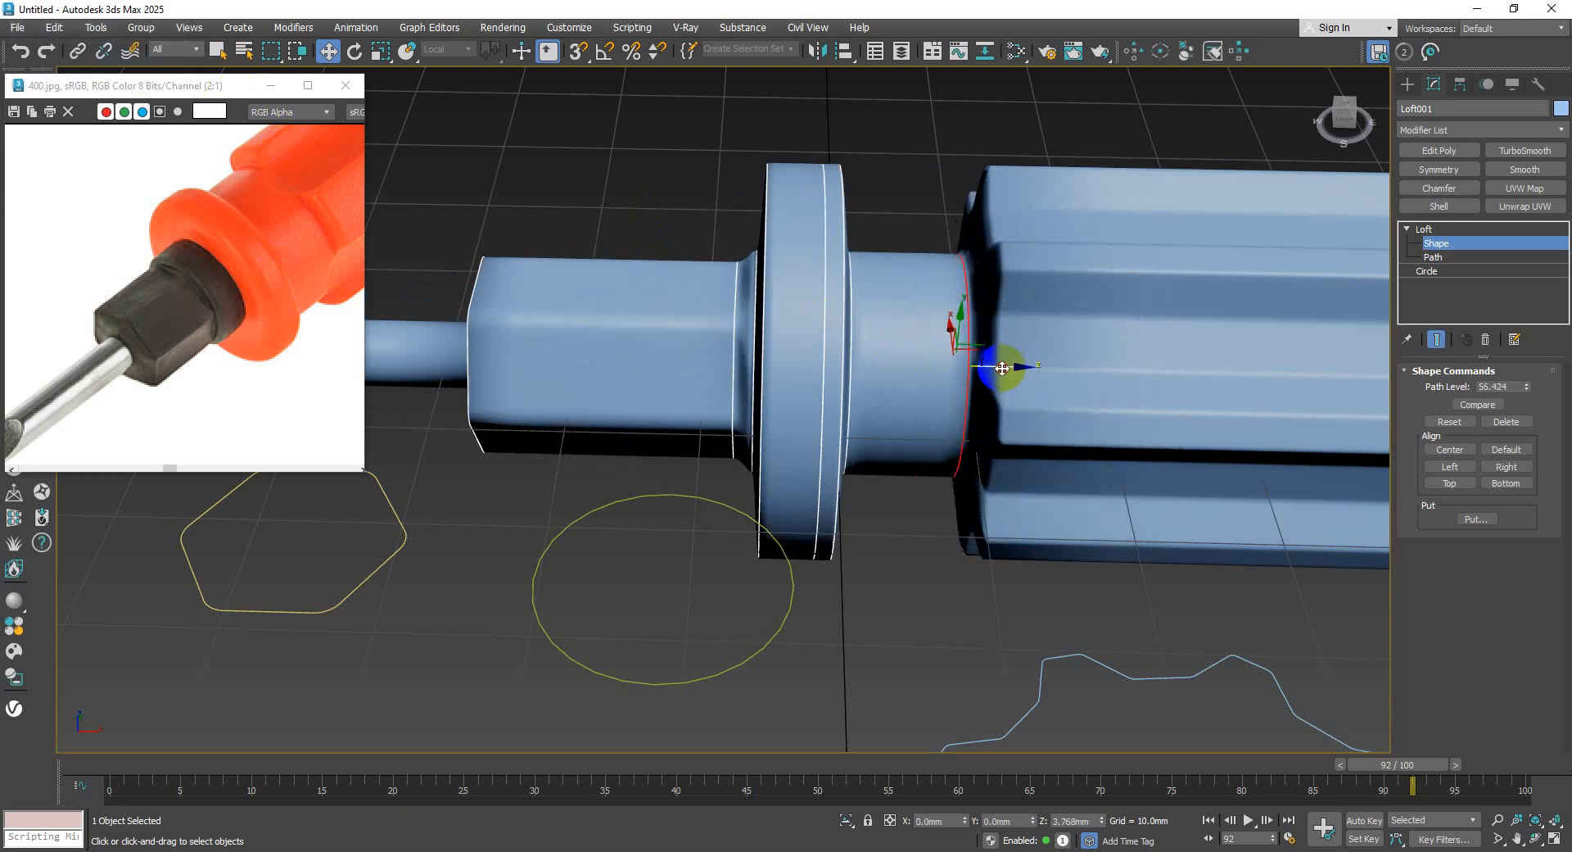
{"action": "scroll", "coordinate": [982, 375], "scroll_direction": "down", "scroll_amount": 4}
{"action": "mouse_move", "coordinate": [989, 379]}
{"action": "middle_mouse_down"}
{"action": "mouse_move", "coordinate": [886, 380]}
{"action": "mouse_move", "coordinate": [975, 380]}
{"action": "middle_mouse_up"}
{"action": "scroll", "coordinate": [886, 380], "scroll_direction": "up", "scroll_amount": 4}
{"action": "key", "text": "super"}
{"action": "key", "text": "Escape"}
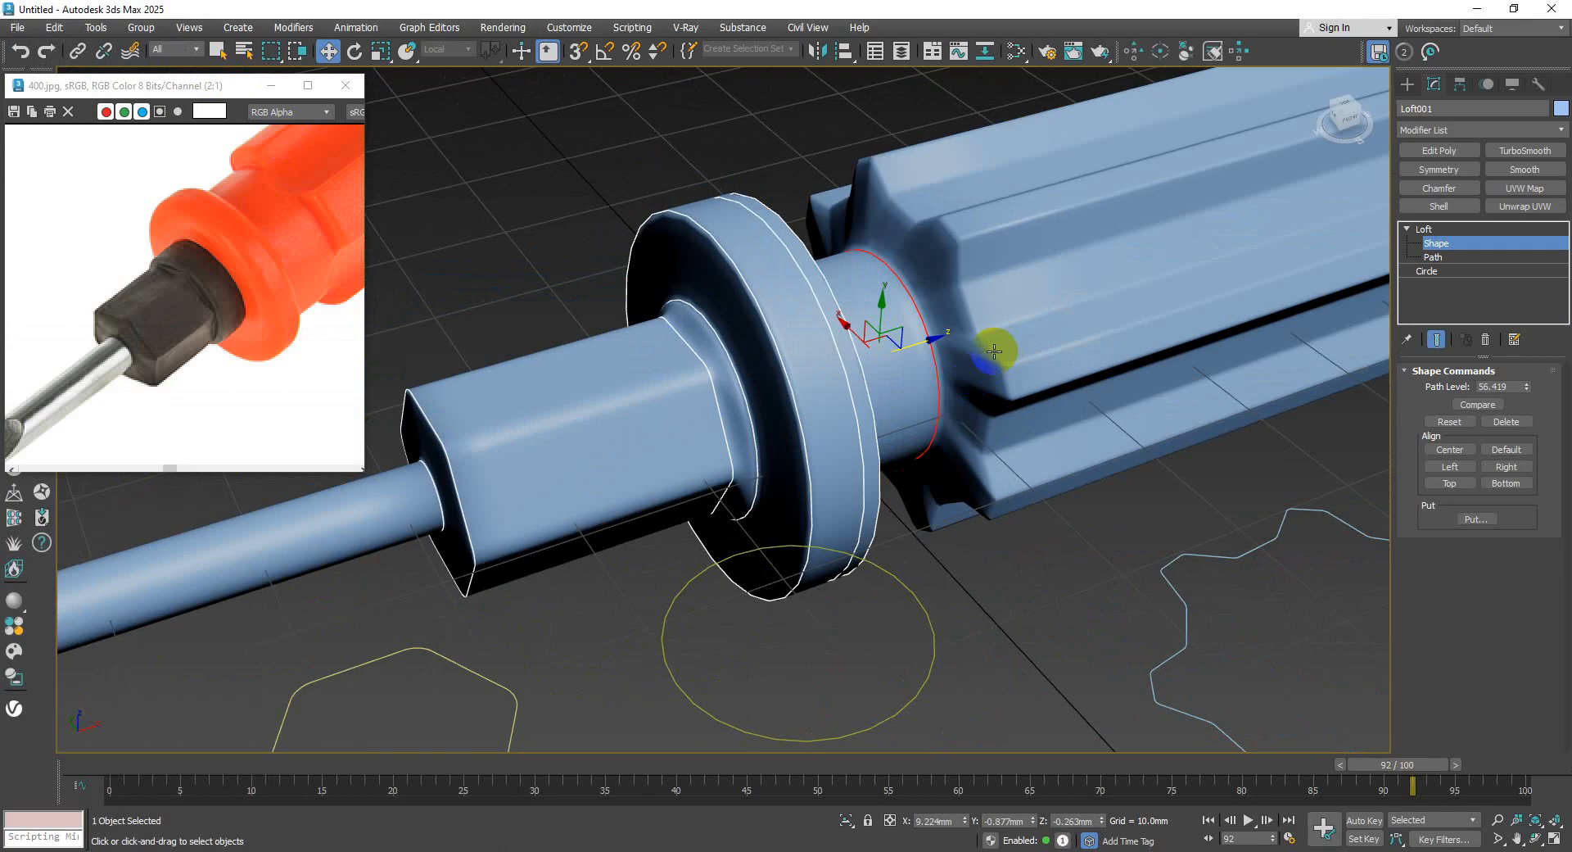
- Move the star section at the front of the handle along the path to level 59.374
{"action": "left_click", "coordinate": [994, 350]}
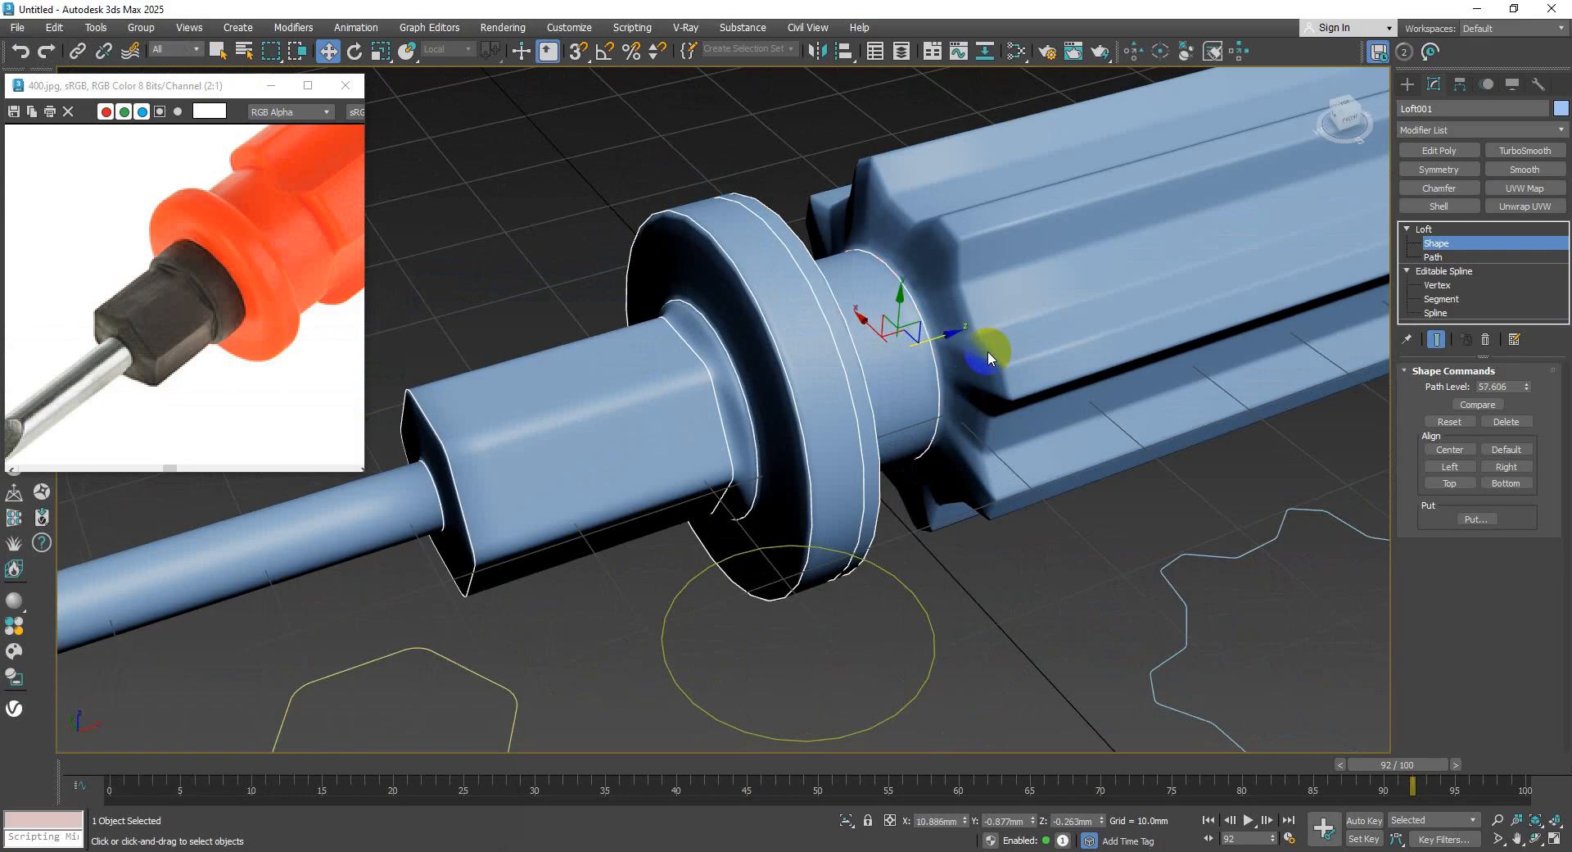
{"action": "key", "text": "F3"}
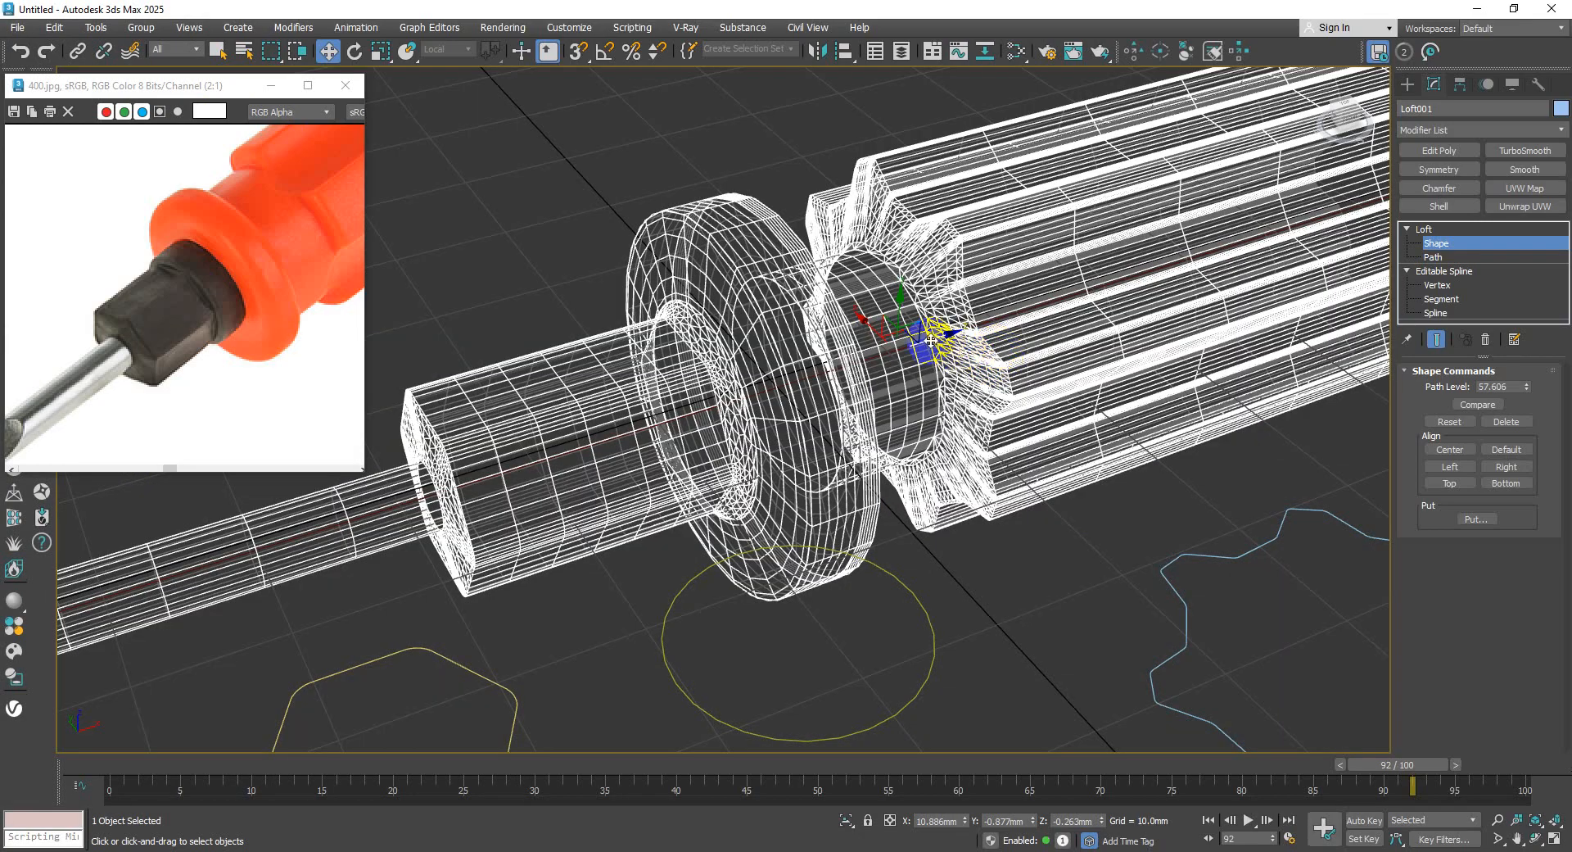
{"action": "key", "text": "F3"}
{"action": "left_click_drag", "start_coordinate": [931, 338], "coordinate": [962, 343]}
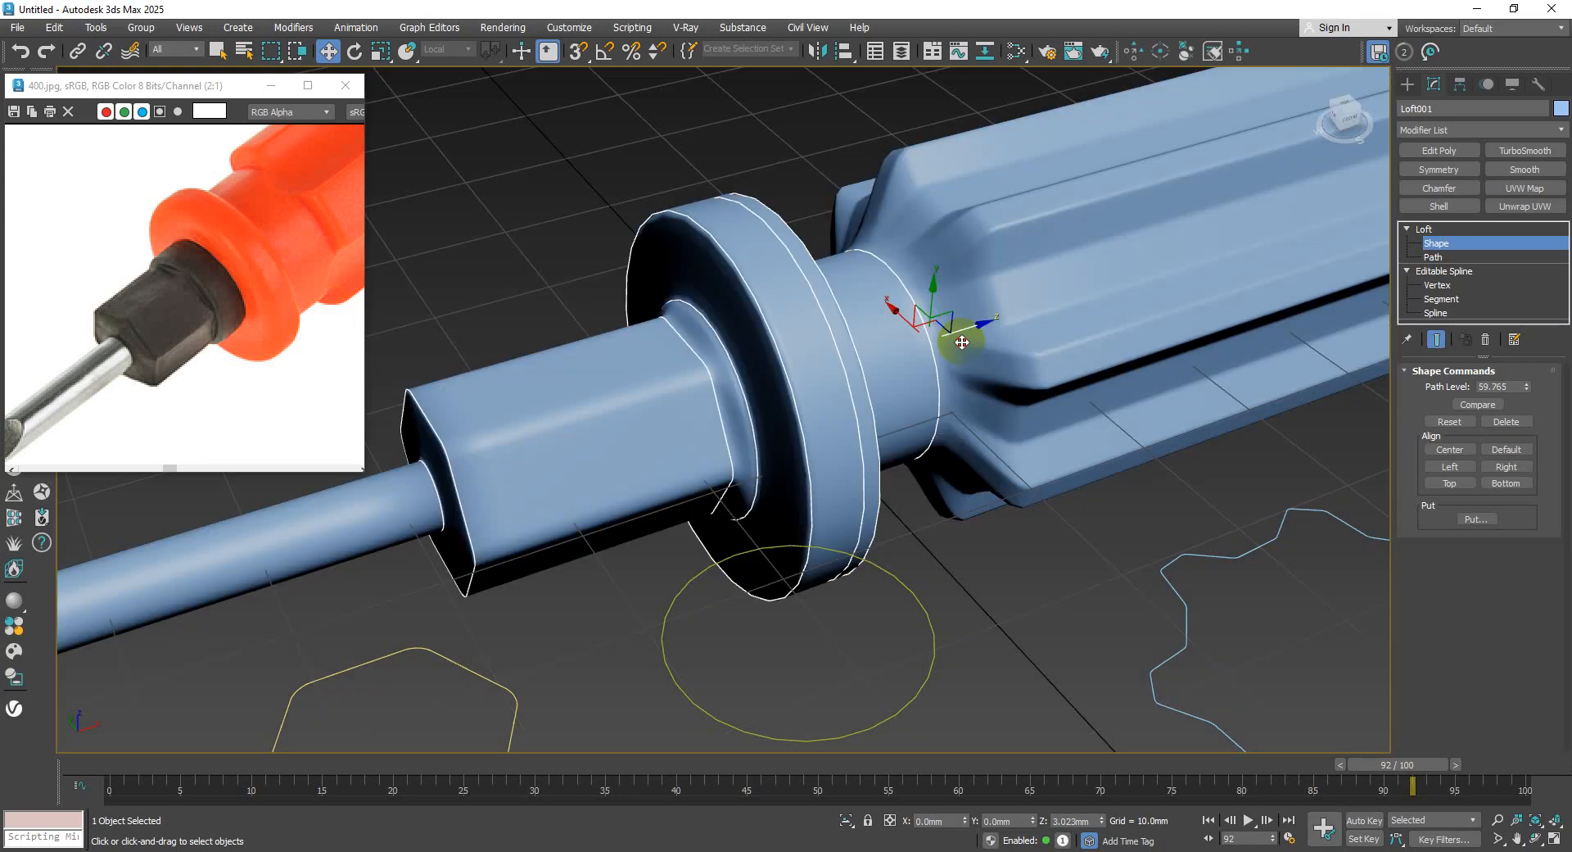
{"action": "key", "text": "F4"}
{"action": "left_click", "coordinate": [1022, 328]}
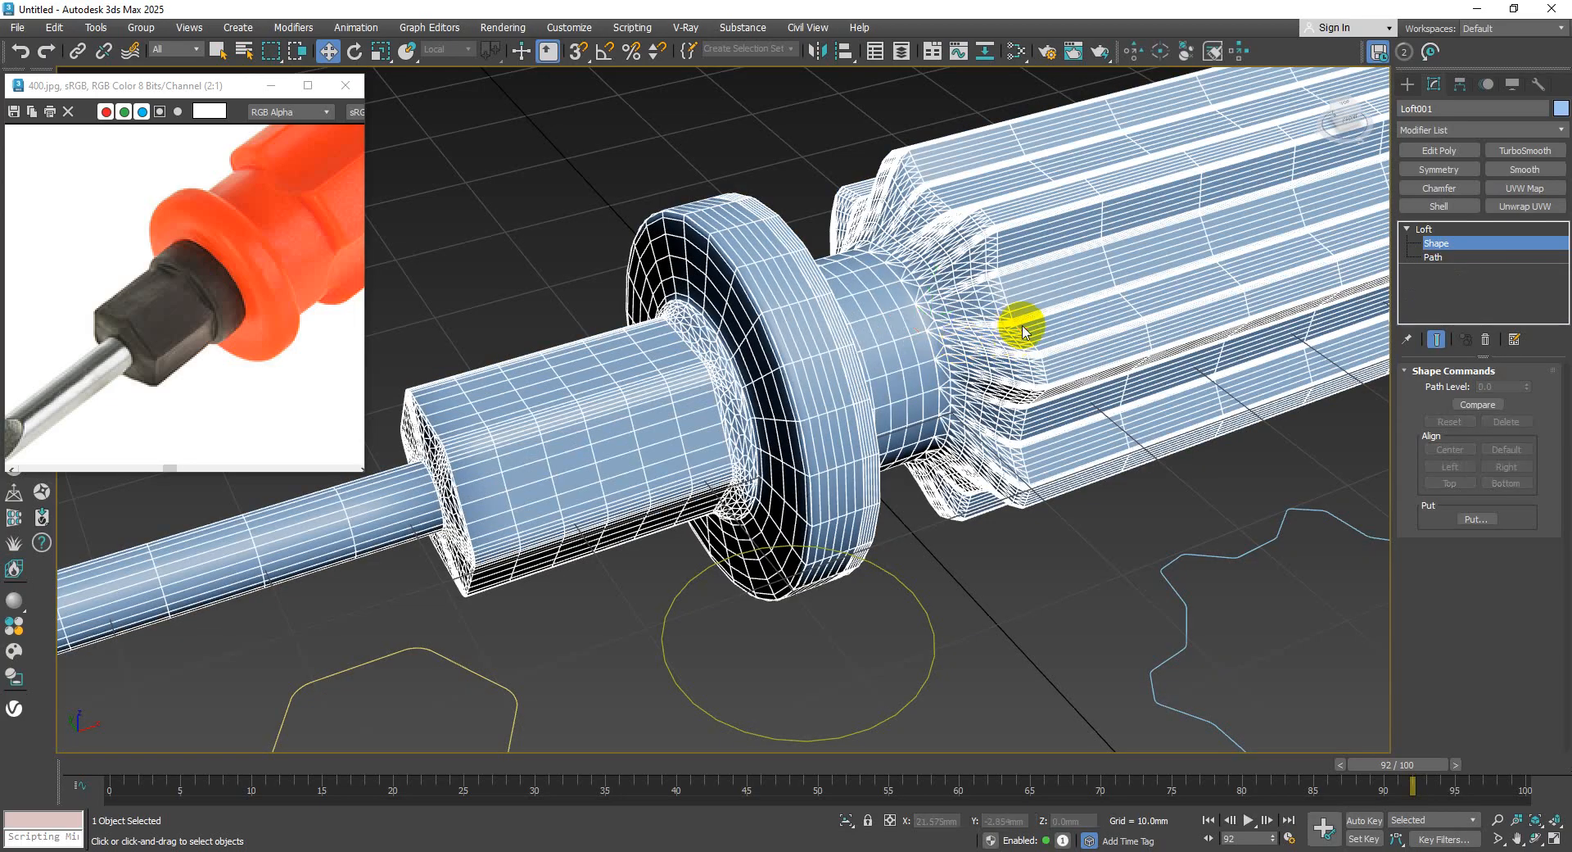
{"action": "left_click", "coordinate": [1017, 329]}
{"action": "key", "text": "F4"}
{"action": "mouse_move", "coordinate": [983, 334]}
{"action": "left_mouse_down"}
{"action": "mouse_move", "coordinate": [994, 319]}
{"action": "mouse_move", "coordinate": [965, 328]}
{"action": "mouse_move", "coordinate": [1052, 316]}
{"action": "mouse_move", "coordinate": [966, 336]}
{"action": "left_mouse_up"}
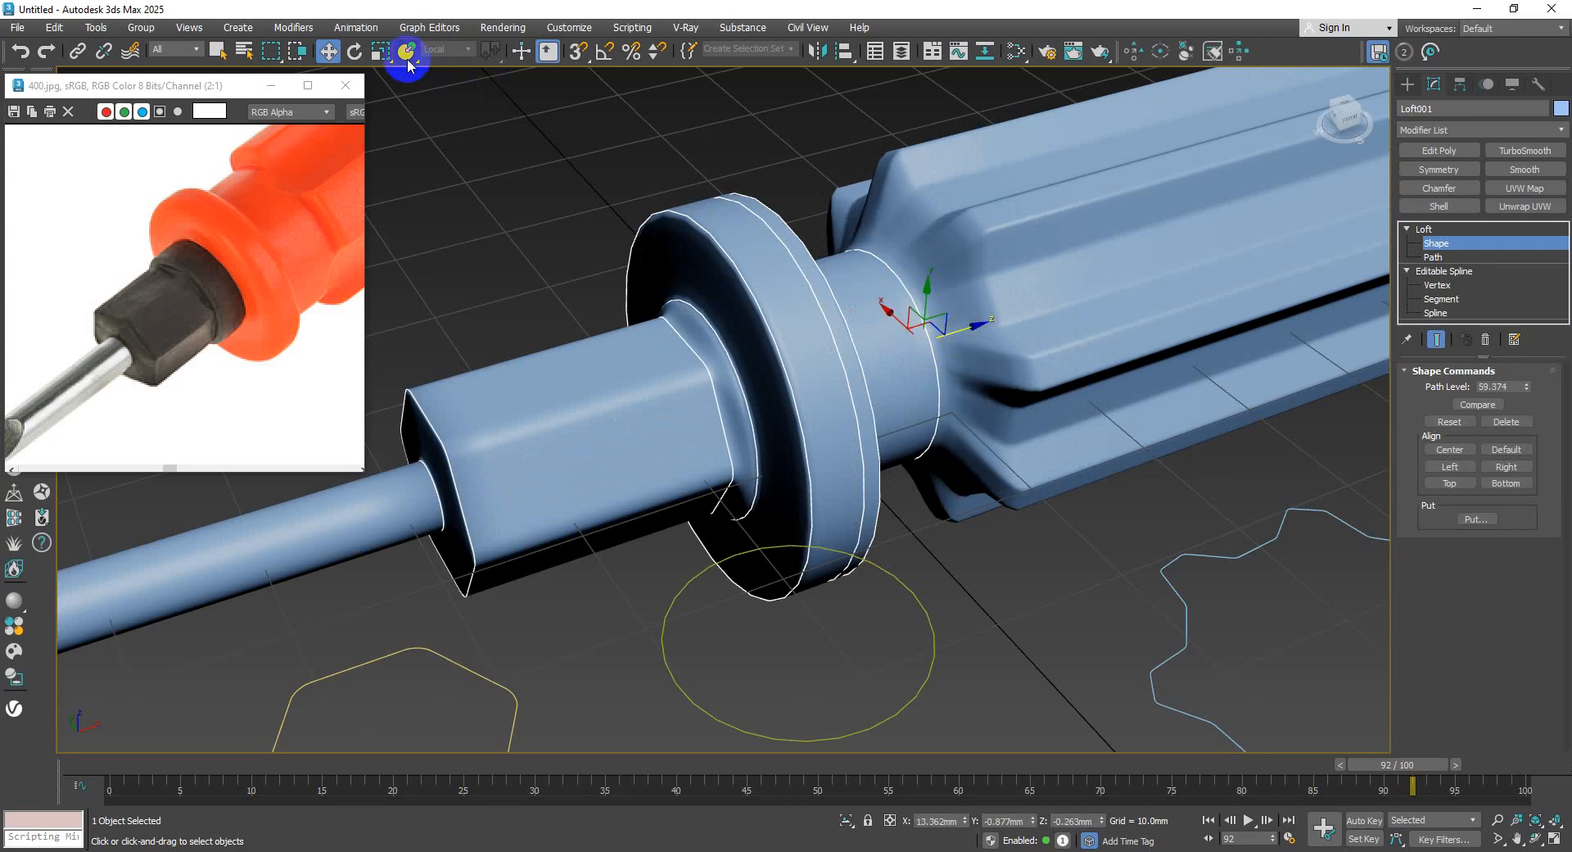
- Scale the star section at path level 59.374 down slightly
{"action": "left_click", "coordinate": [380, 51]}
{"action": "scroll", "coordinate": [907, 302], "scroll_direction": "down", "scroll_amount": 5}
{"action": "scroll", "coordinate": [845, 308], "scroll_direction": "up", "scroll_amount": 3}
{"action": "scroll", "coordinate": [844, 308], "scroll_direction": "up", "scroll_amount": 2}
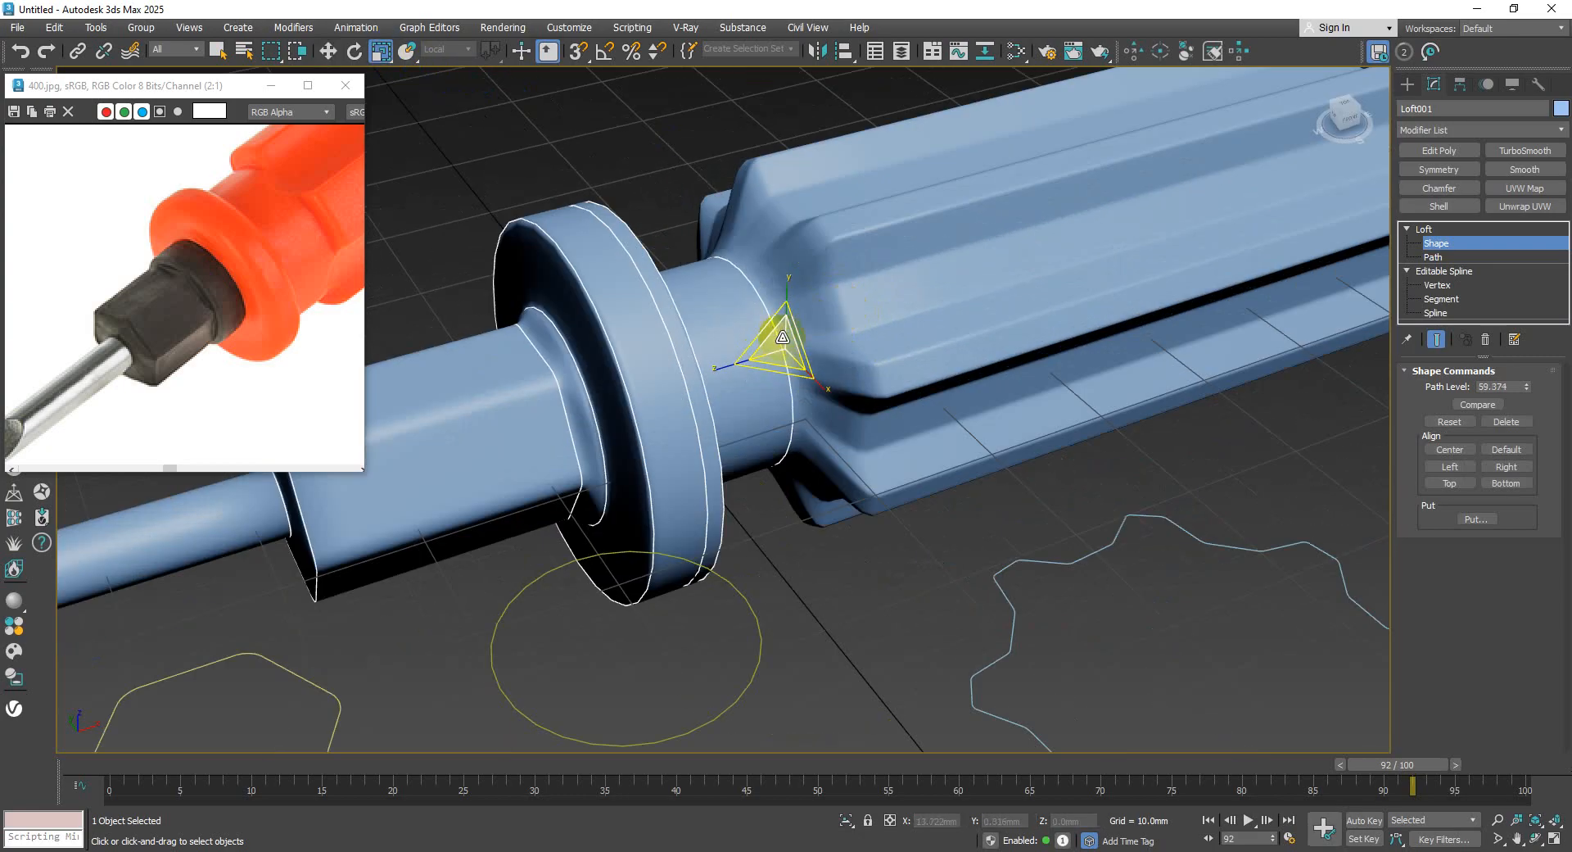
{"action": "mouse_move", "coordinate": [799, 334]}
{"action": "left_mouse_down"}
{"action": "mouse_move", "coordinate": [794, 348]}
{"action": "mouse_move", "coordinate": [791, 335]}
{"action": "left_mouse_up"}
- Scale the flange's three circle sections down together to reduce the flange's diameter
{"action": "left_click", "coordinate": [689, 346]}
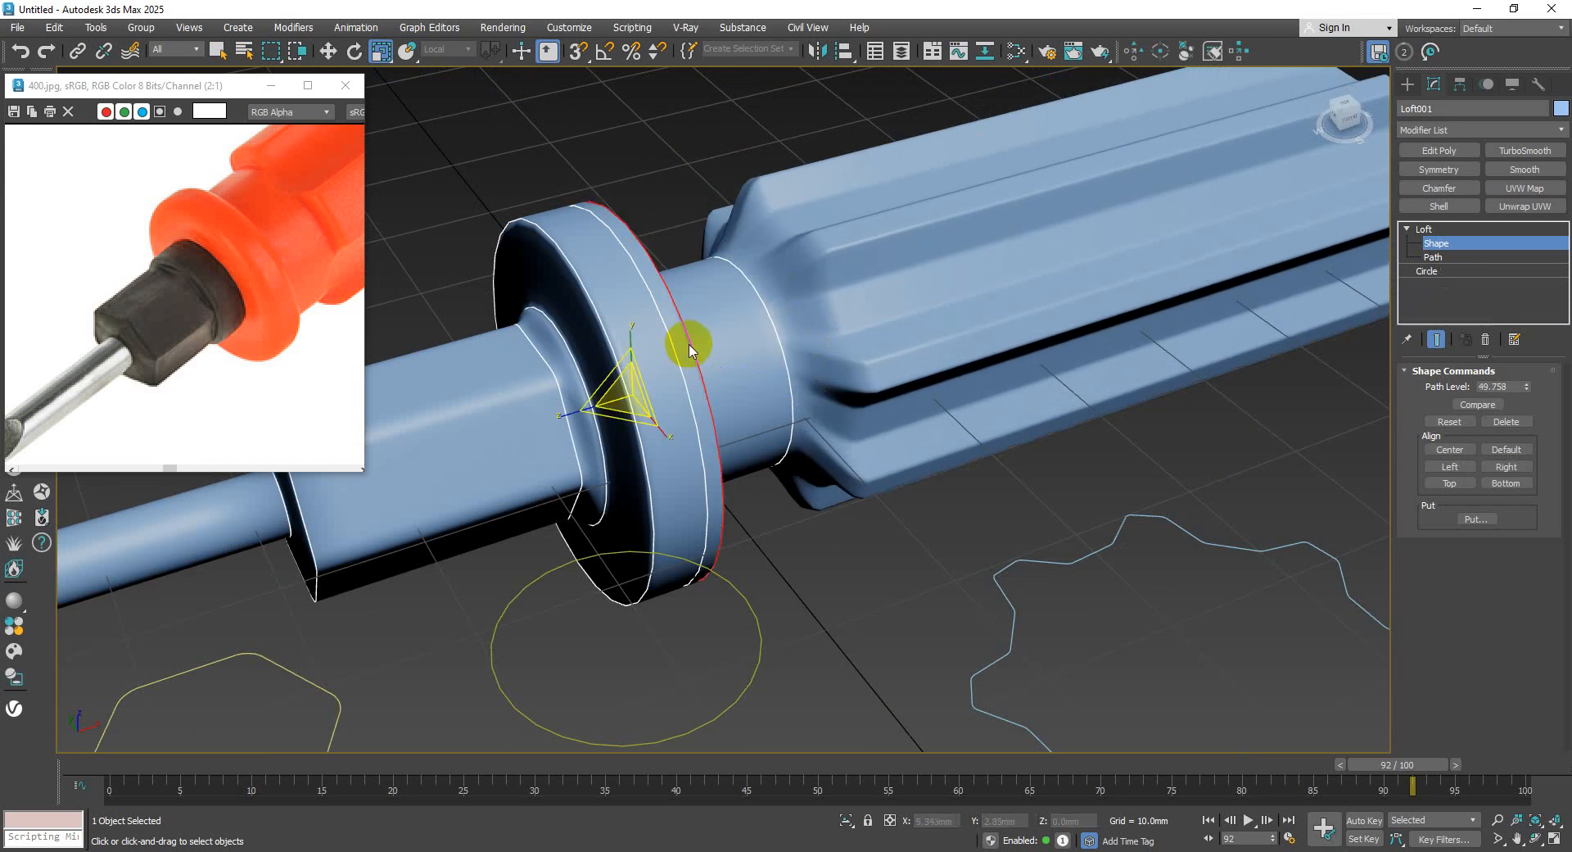
{"action": "left_click", "coordinate": [673, 353], "text": "ctrl"}
{"action": "left_click_drag", "start_coordinate": [611, 365], "coordinate": [607, 365]}
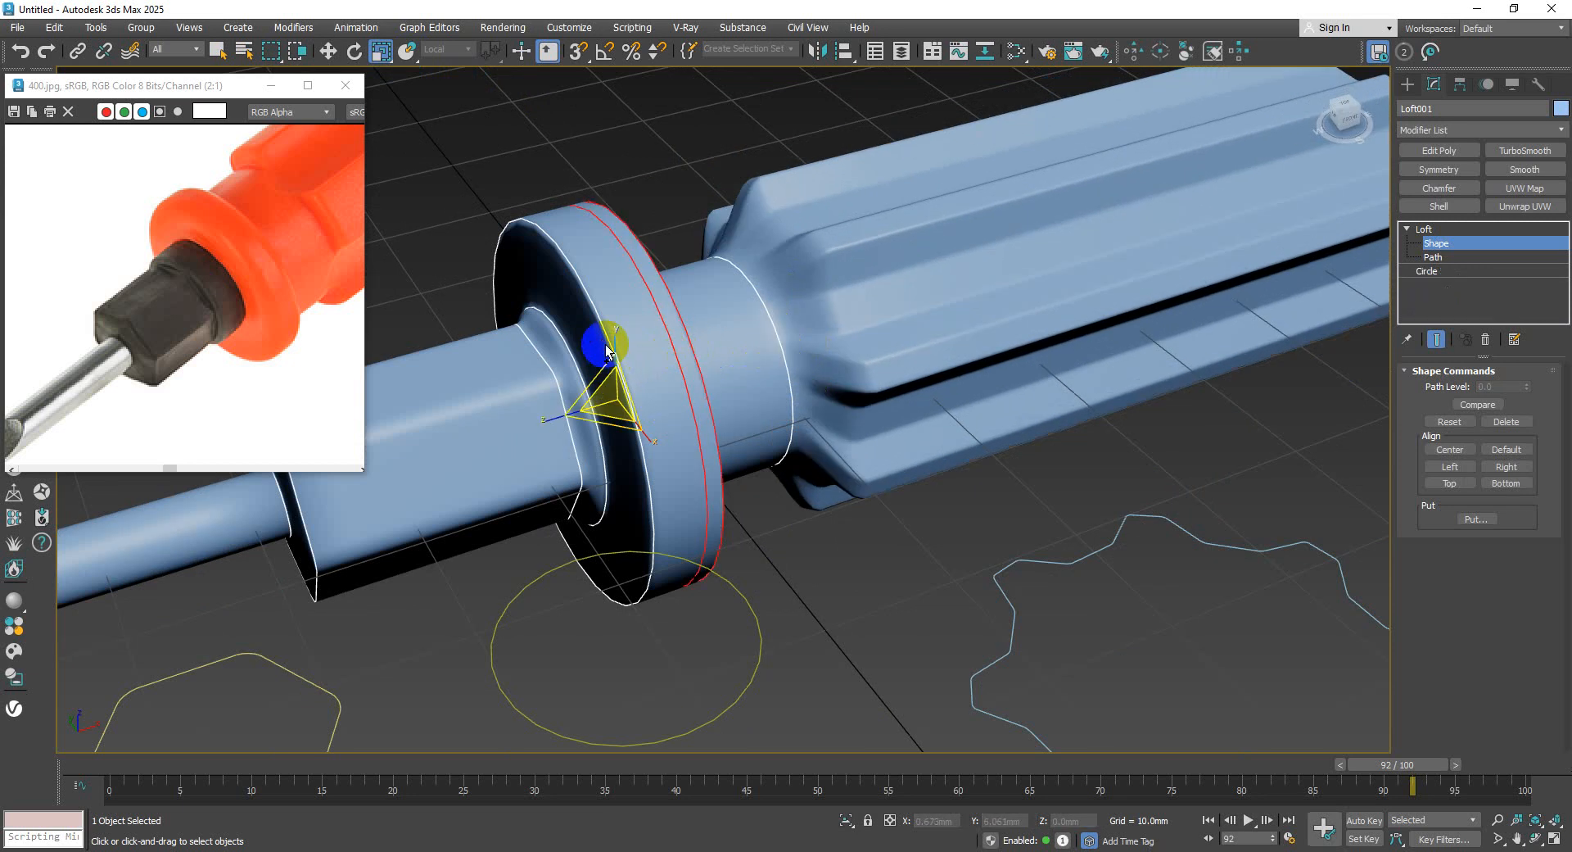
{"action": "left_click", "coordinate": [607, 344], "text": "ctrl"}
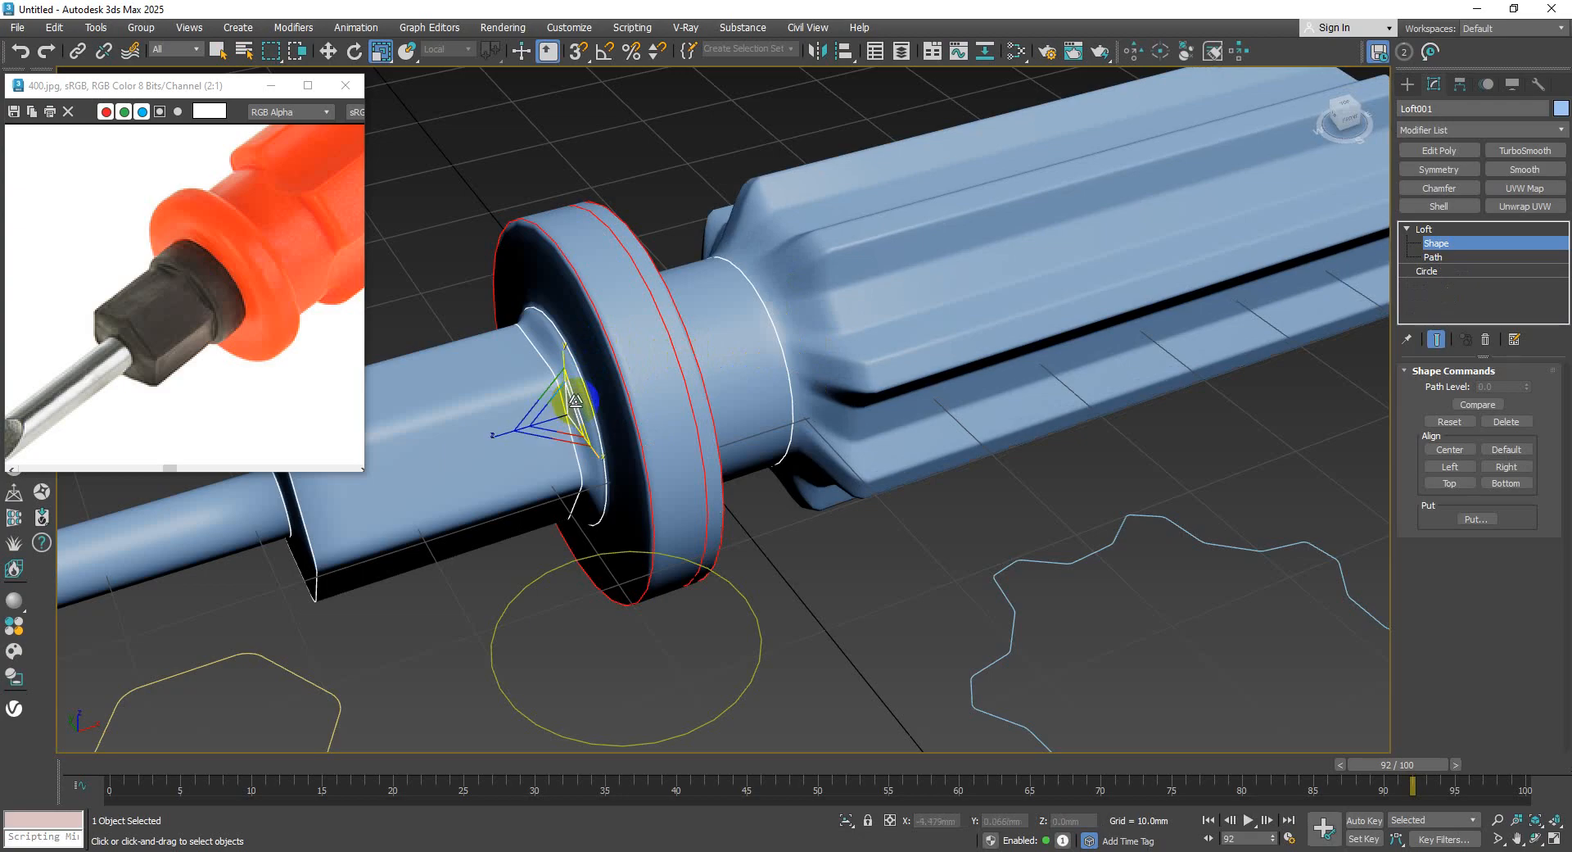
{"action": "left_click_drag", "start_coordinate": [576, 401], "coordinate": [569, 406]}
- Move the collar's rear circle section closer to the handle, to path level 57.99
{"action": "scroll", "coordinate": [821, 360], "scroll_direction": "down", "scroll_amount": 5}
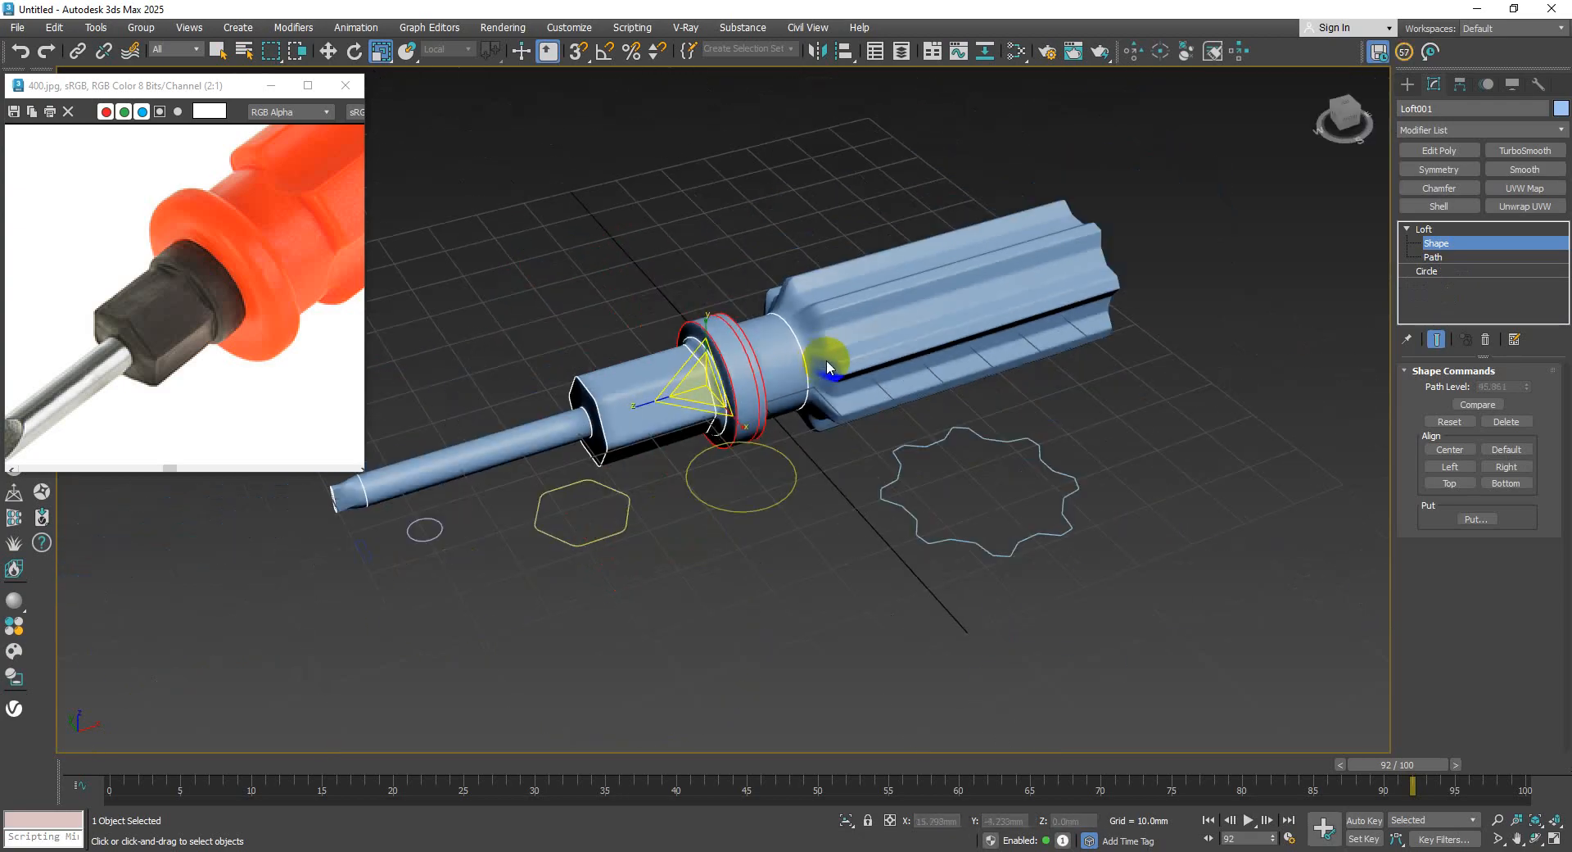
{"action": "mouse_move", "coordinate": [827, 361]}
{"action": "middle_mouse_down"}
{"action": "mouse_move", "coordinate": [891, 347]}
{"action": "mouse_move", "coordinate": [907, 361]}
{"action": "mouse_move", "coordinate": [799, 349]}
{"action": "middle_mouse_up"}
{"action": "scroll", "coordinate": [891, 347], "scroll_direction": "up", "scroll_amount": 4}
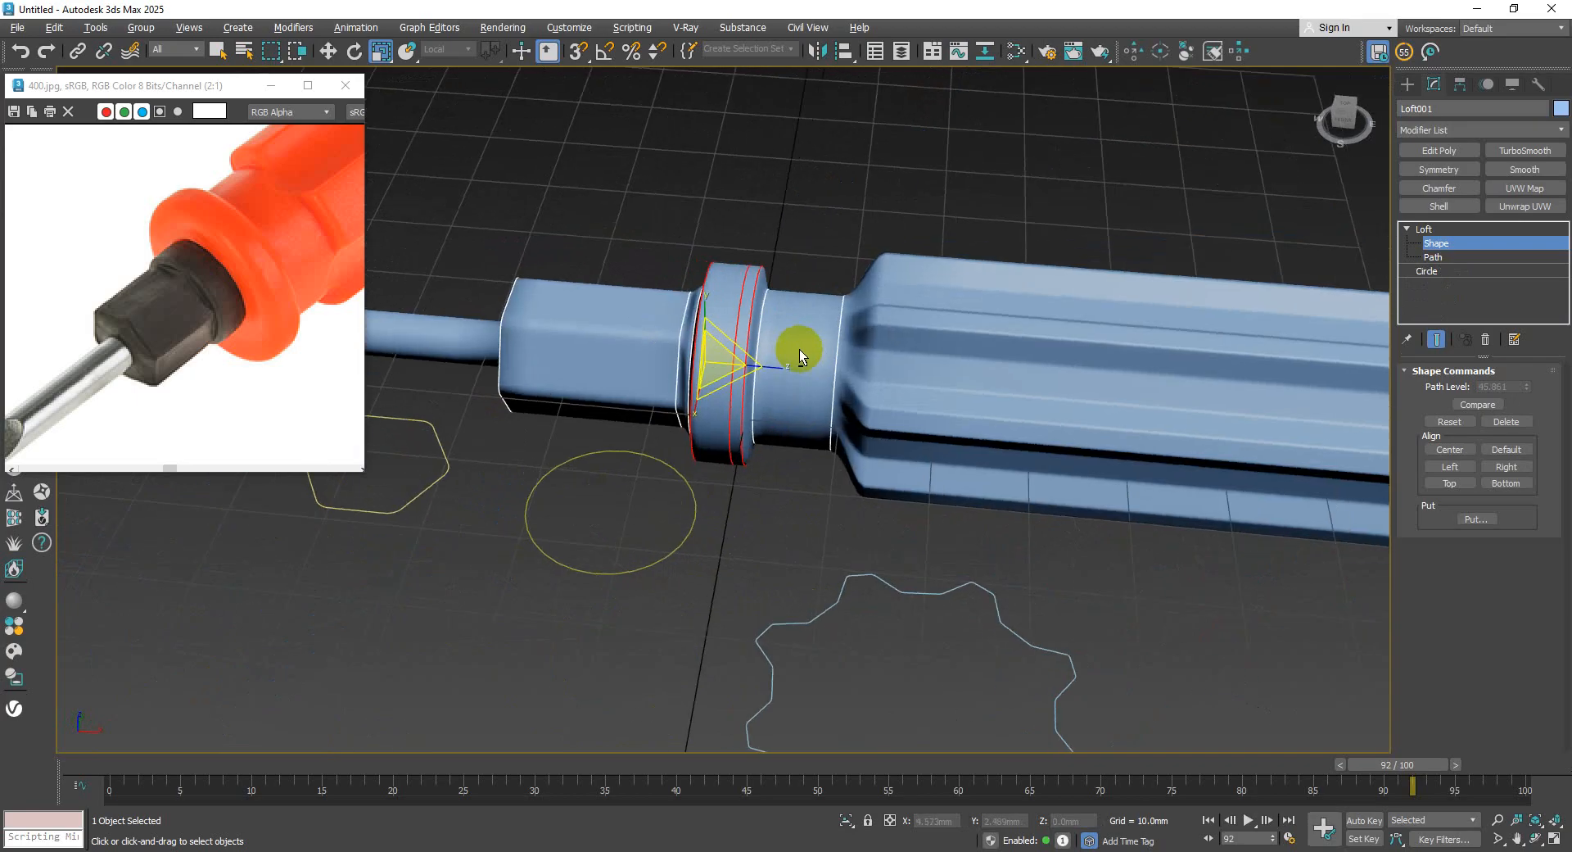
{"action": "scroll", "coordinate": [801, 349], "scroll_direction": "up", "scroll_amount": 2}
{"action": "left_click", "coordinate": [847, 357]}
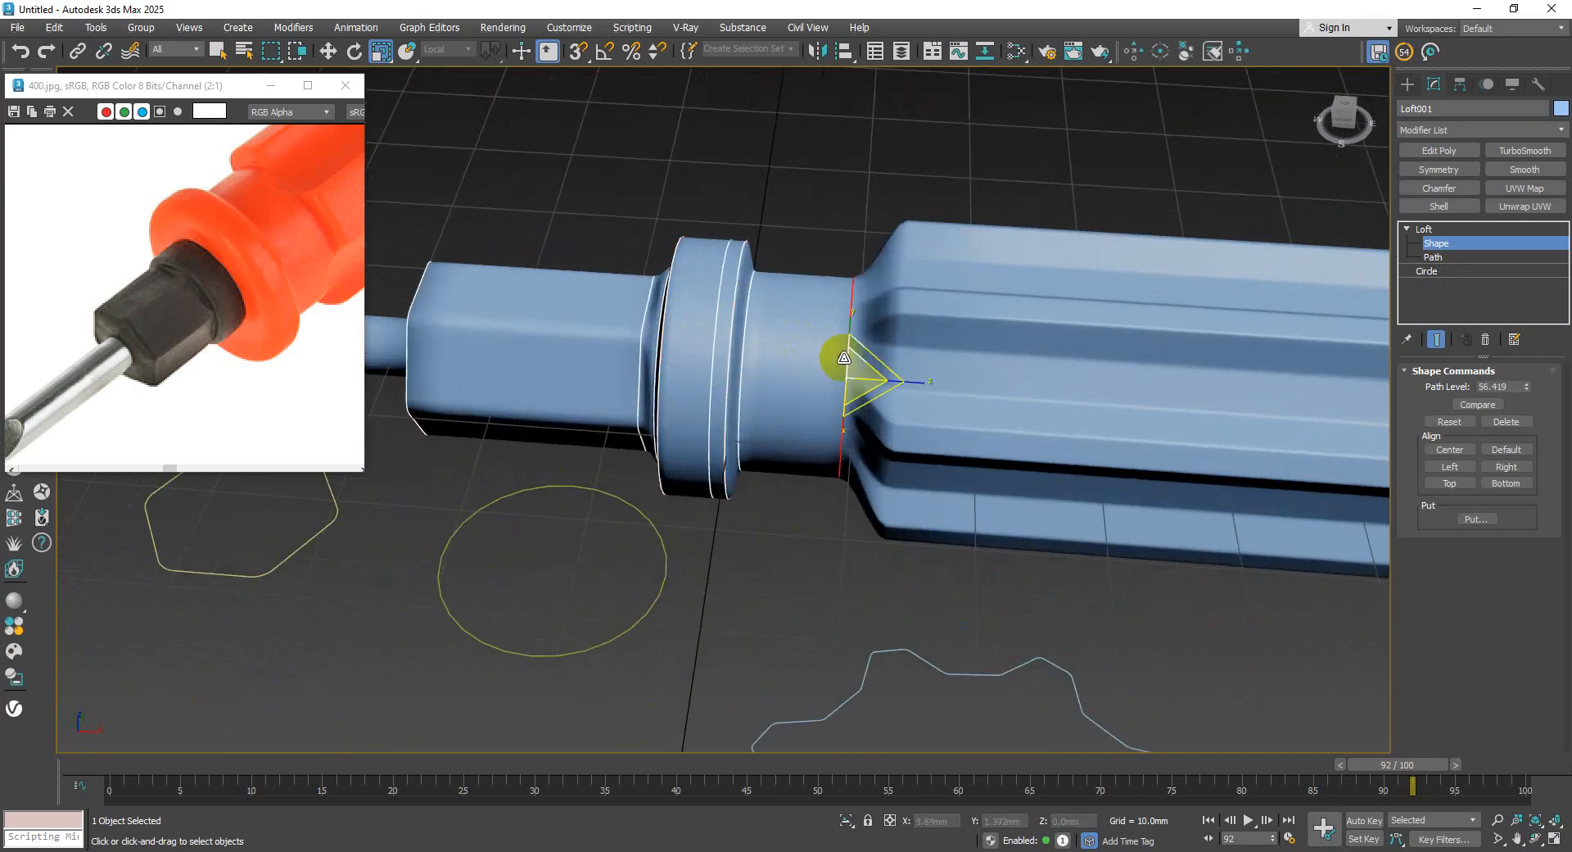
{"action": "left_click", "coordinate": [330, 52]}
{"action": "left_click_drag", "start_coordinate": [898, 381], "coordinate": [931, 389]}
- Open the separate star spline beside the handle for vertex editing
{"action": "middle_click_drag", "start_coordinate": [931, 389], "coordinate": [848, 373]}
{"action": "scroll", "coordinate": [1010, 358], "scroll_direction": "down", "scroll_amount": 3}
{"action": "middle_click_drag", "start_coordinate": [1010, 358], "coordinate": [883, 314]}
{"action": "scroll", "coordinate": [1007, 364], "scroll_direction": "up", "scroll_amount": 3}
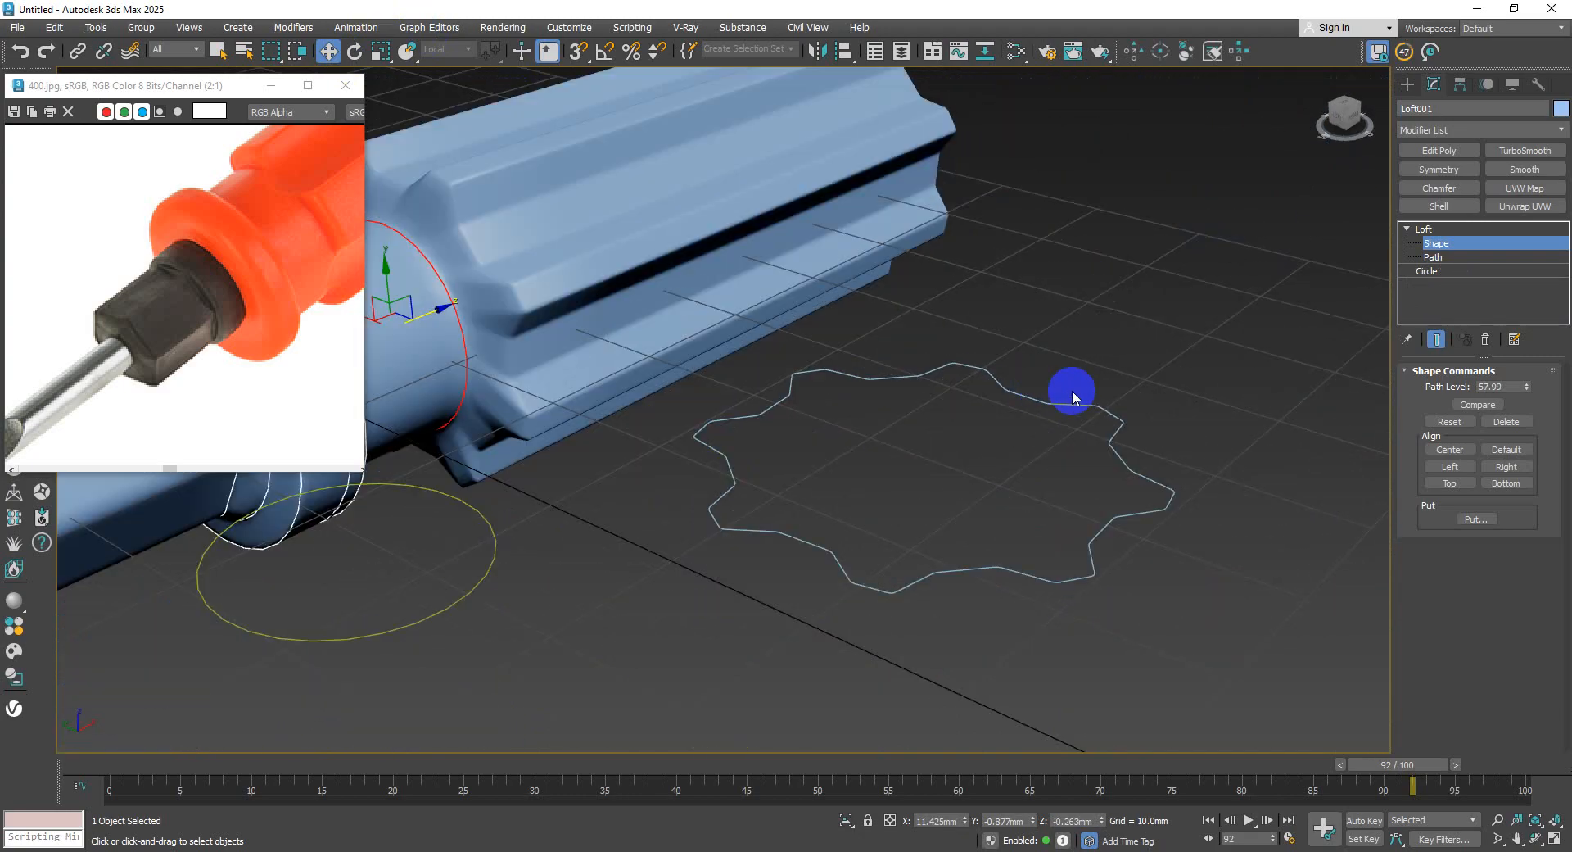
{"action": "left_click", "coordinate": [1055, 375]}
{"action": "left_click", "coordinate": [1036, 401]}
{"action": "scroll", "coordinate": [1036, 405], "scroll_direction": "down", "scroll_amount": 4}
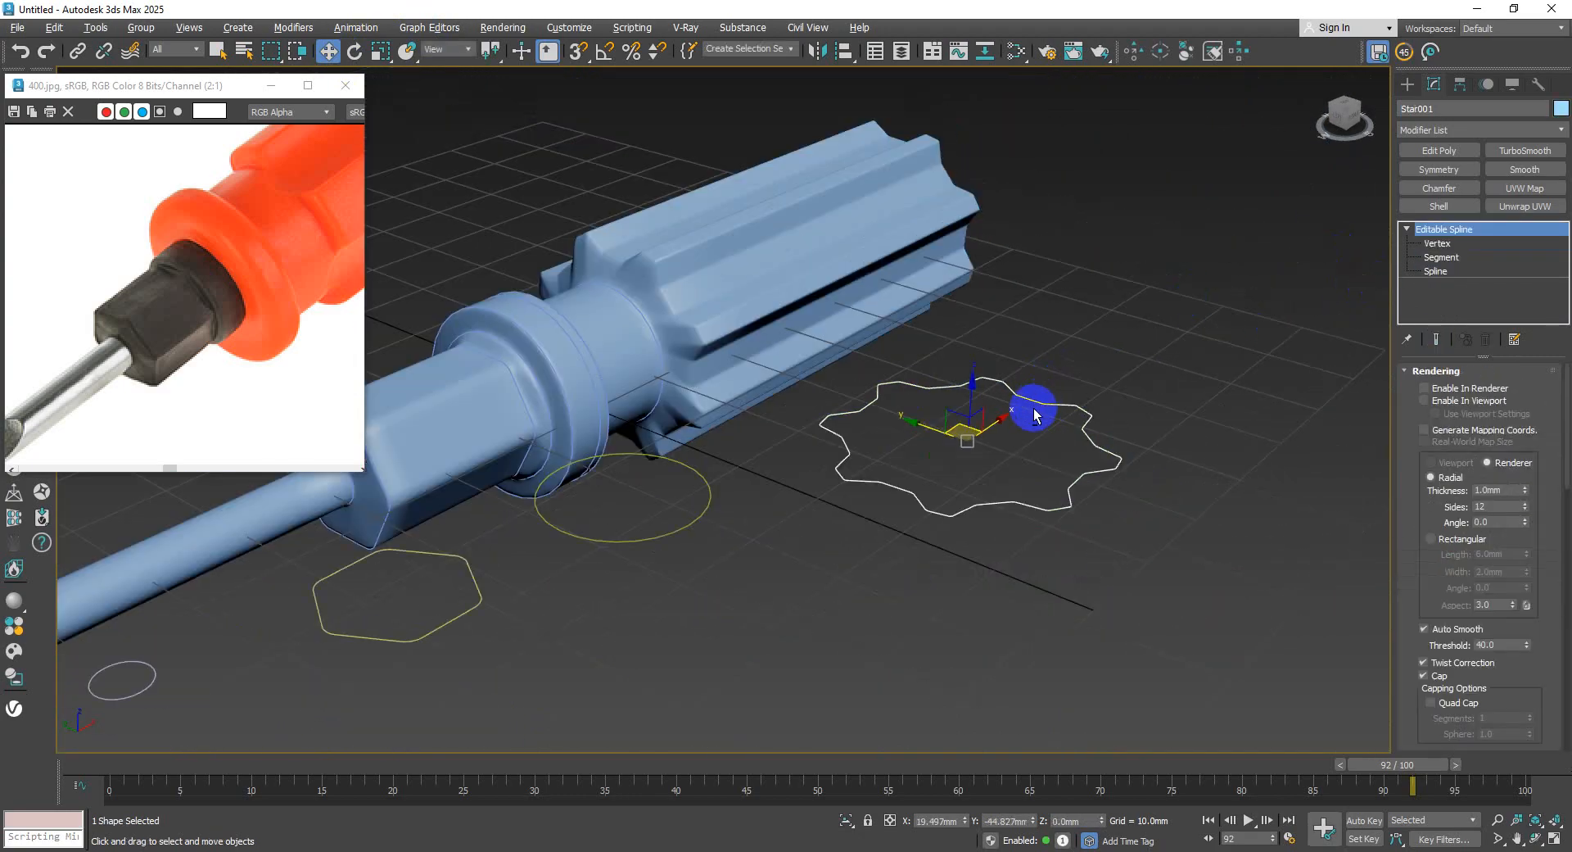
{"action": "left_click", "coordinate": [1429, 243]}
- Scale the star's inner groove vertices outward to 106% about their common centre, using the View coordinate system
{"action": "middle_click_drag", "start_coordinate": [1151, 365], "coordinate": [979, 401], "text": "alt"}
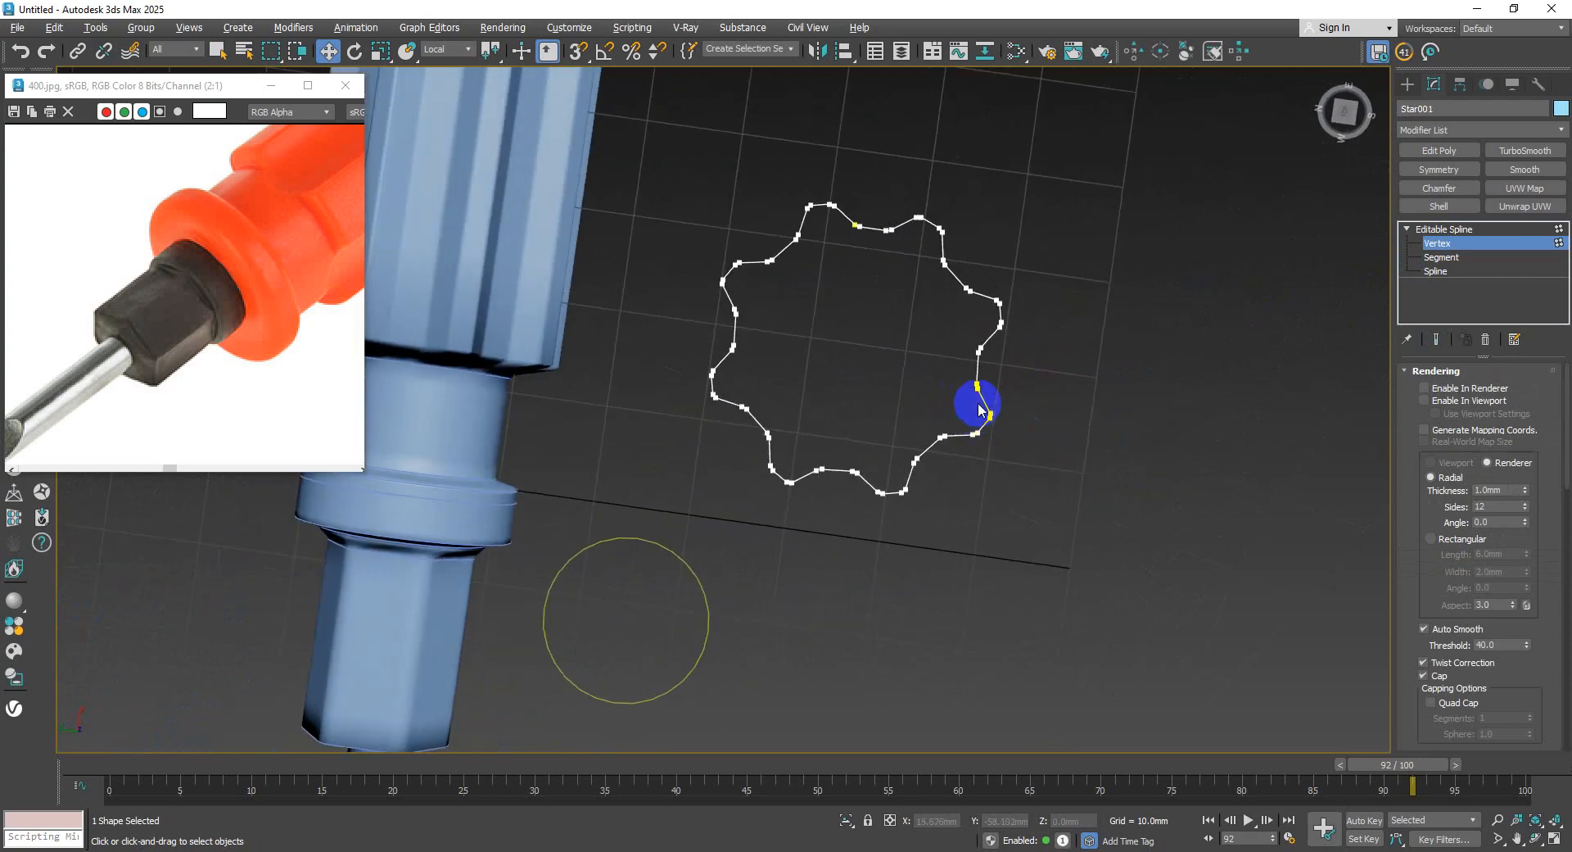
{"action": "left_click", "coordinate": [1348, 117]}
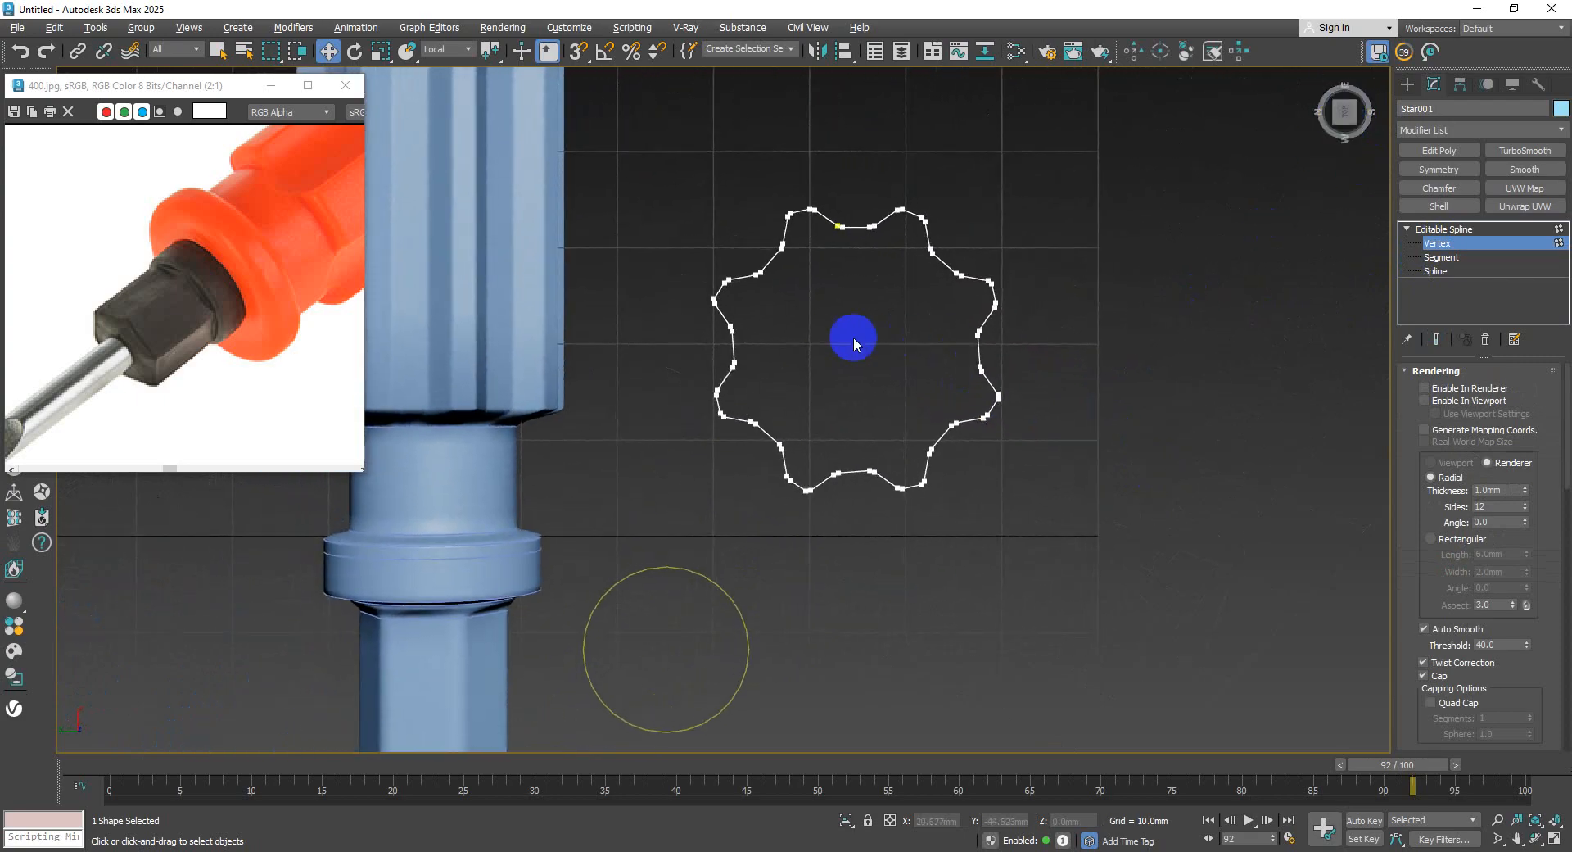
{"action": "middle_click_drag", "start_coordinate": [854, 338], "coordinate": [864, 371]}
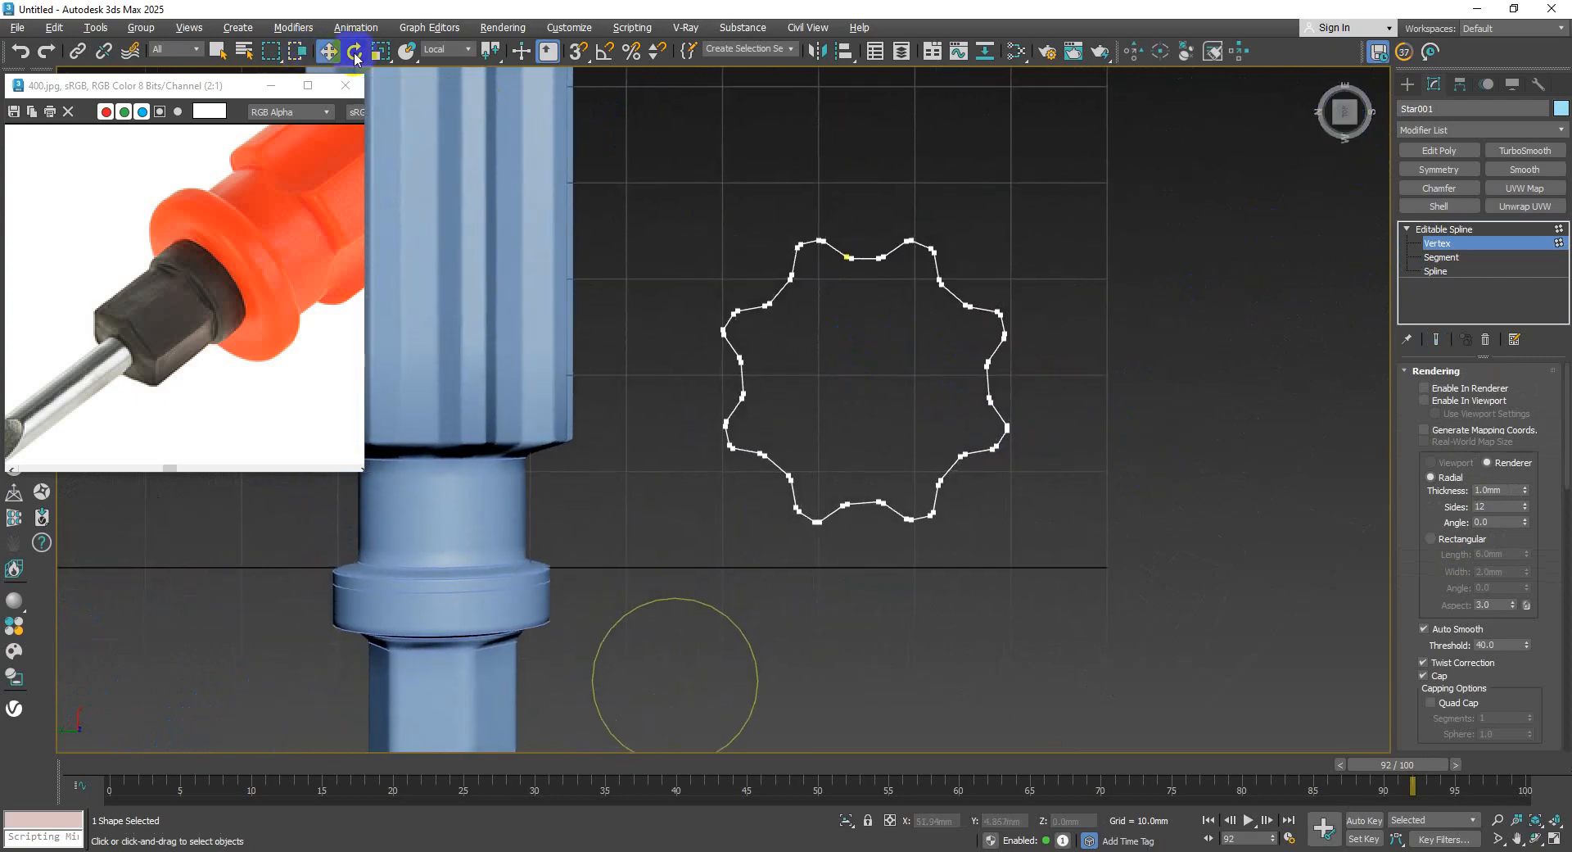
{"action": "left_click", "coordinate": [380, 54]}
{"action": "left_click_drag", "start_coordinate": [277, 72], "coordinate": [275, 112]}
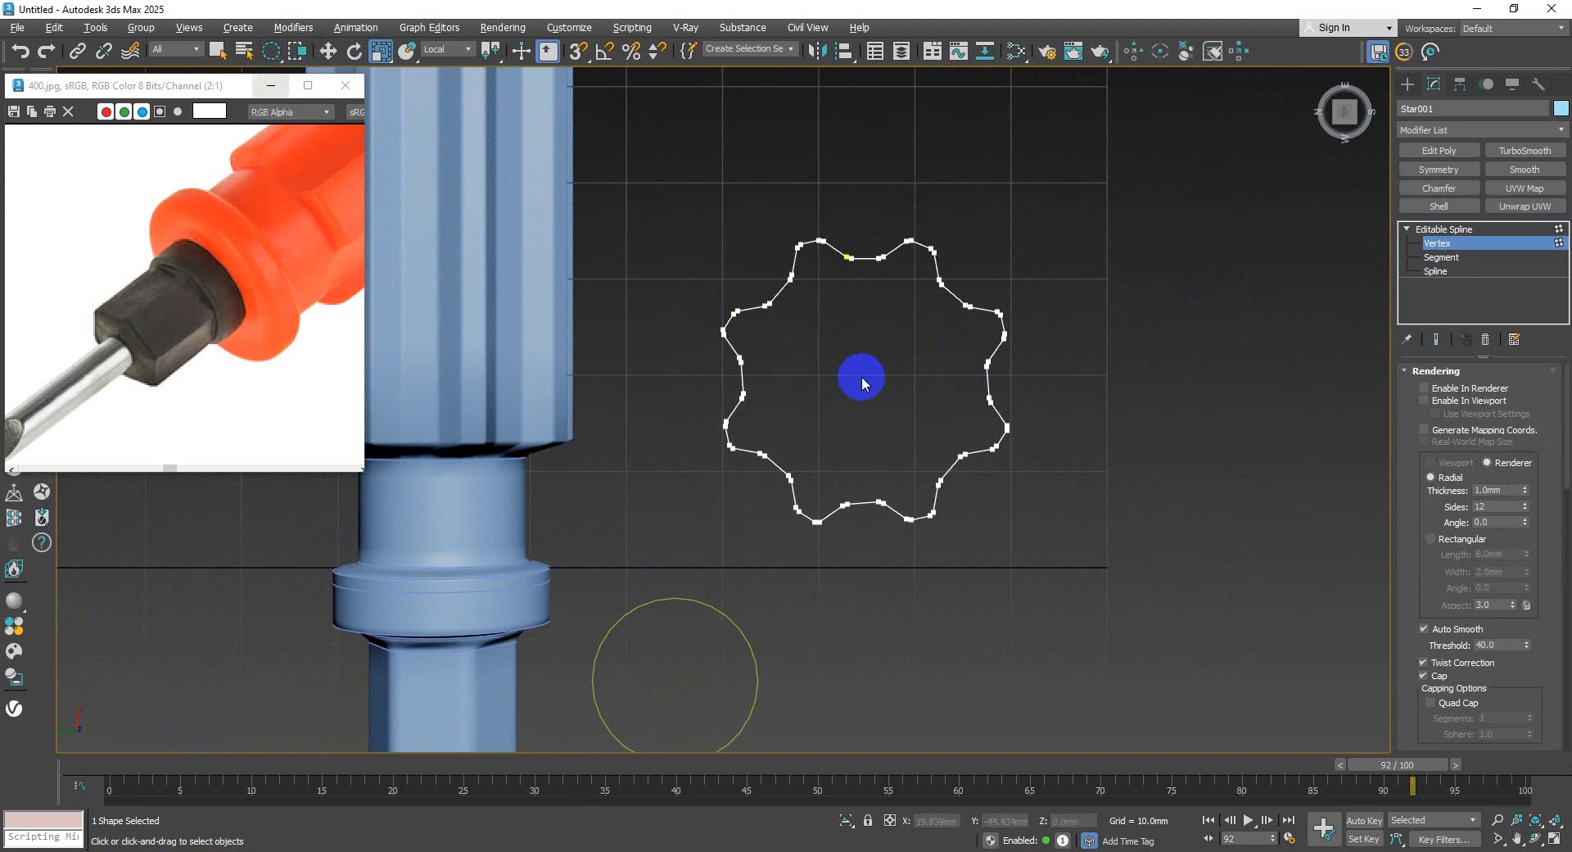
{"action": "left_click_drag", "start_coordinate": [863, 378], "coordinate": [995, 510]}
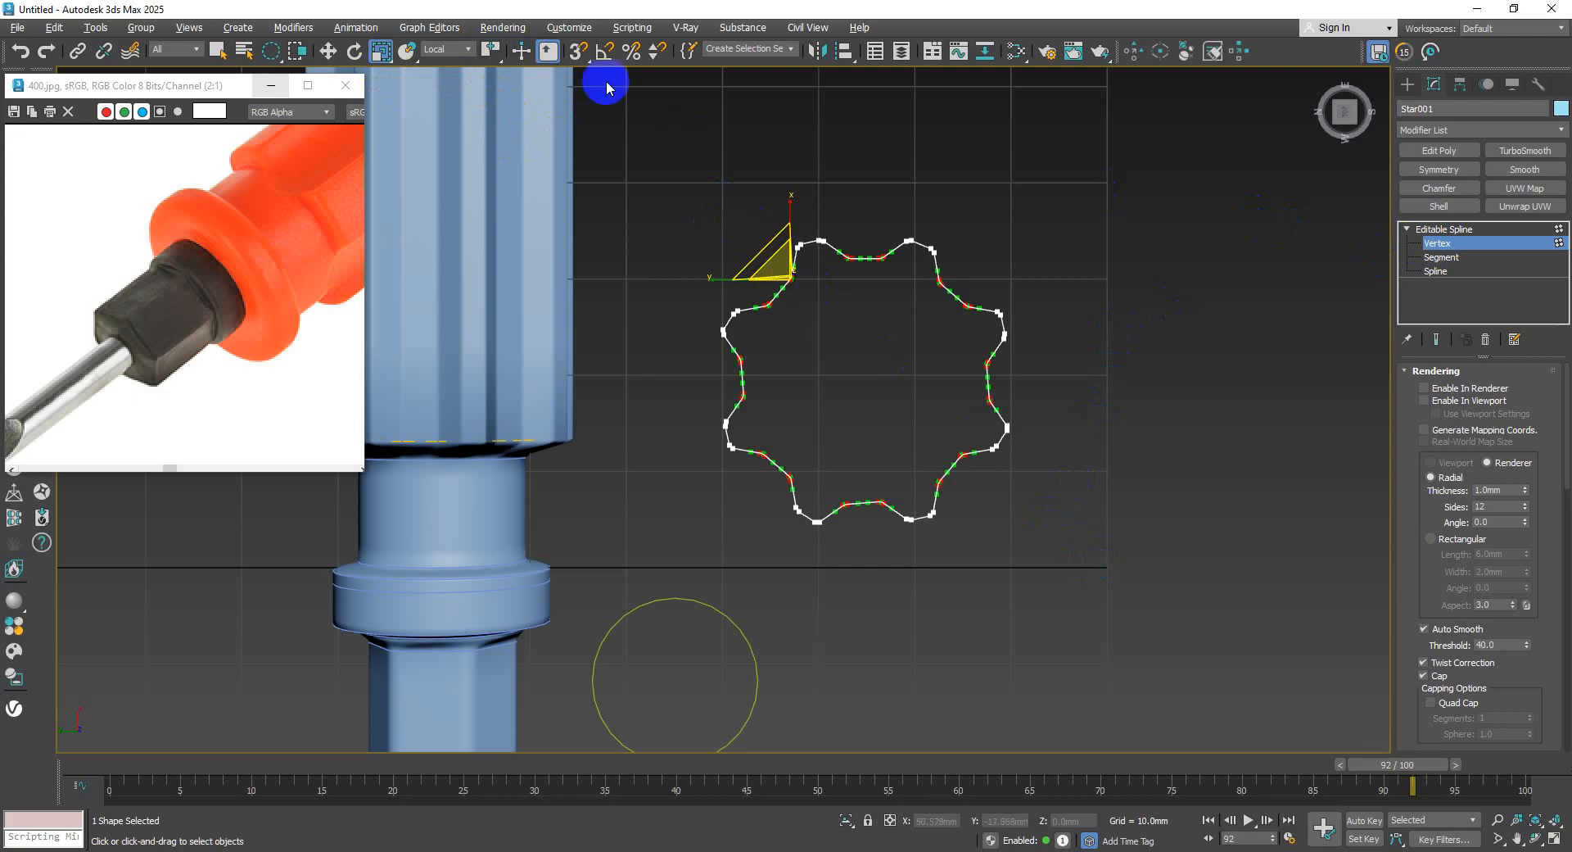
{"action": "left_click", "coordinate": [449, 49]}
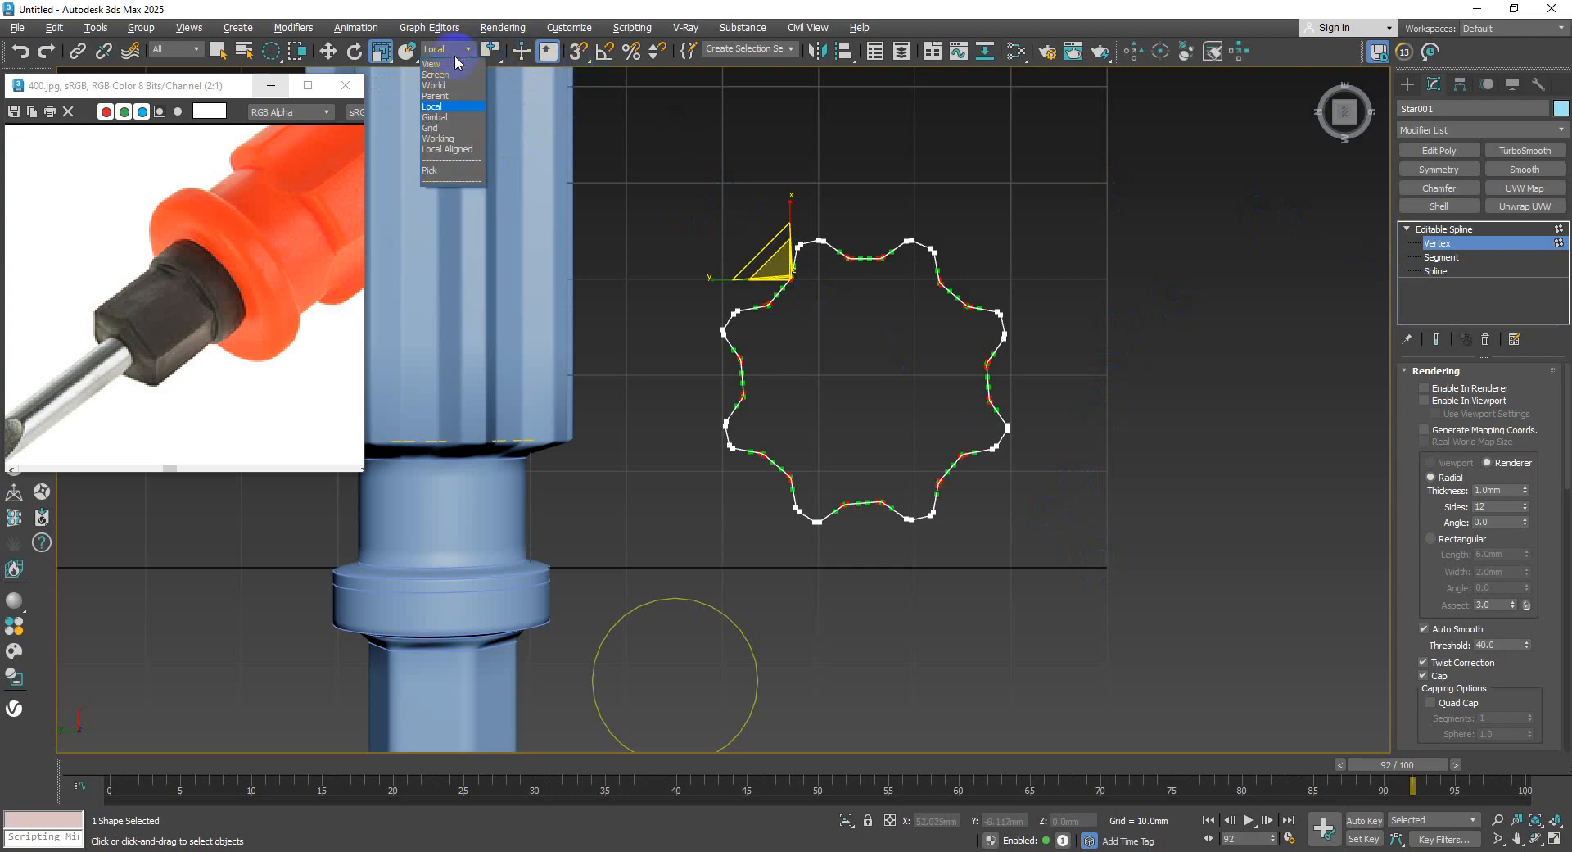
{"action": "left_click", "coordinate": [455, 65]}
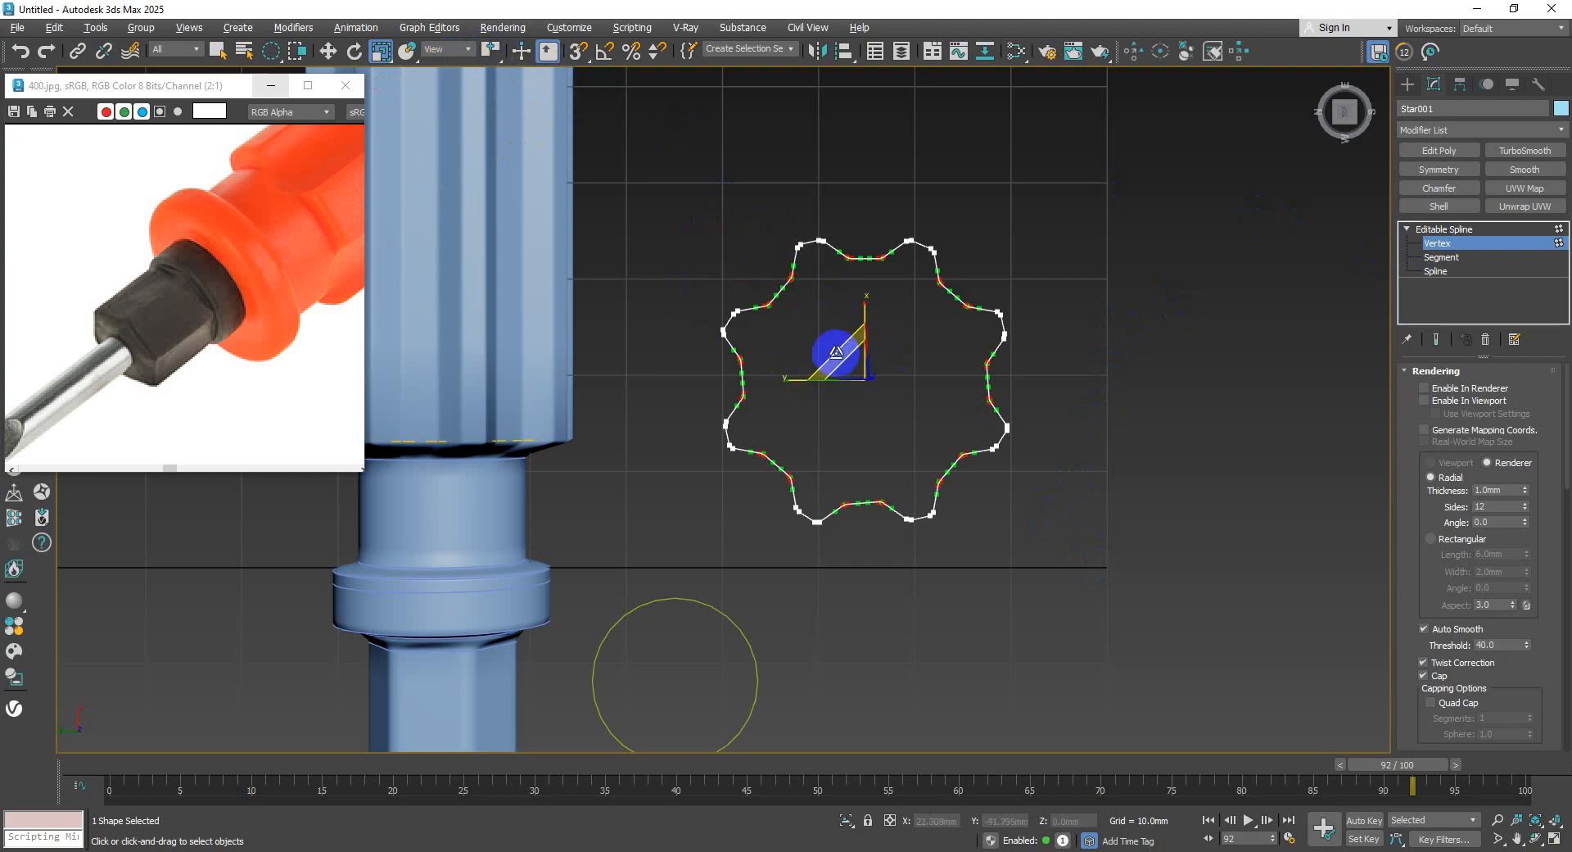
{"action": "left_click_drag", "start_coordinate": [836, 352], "coordinate": [832, 349]}
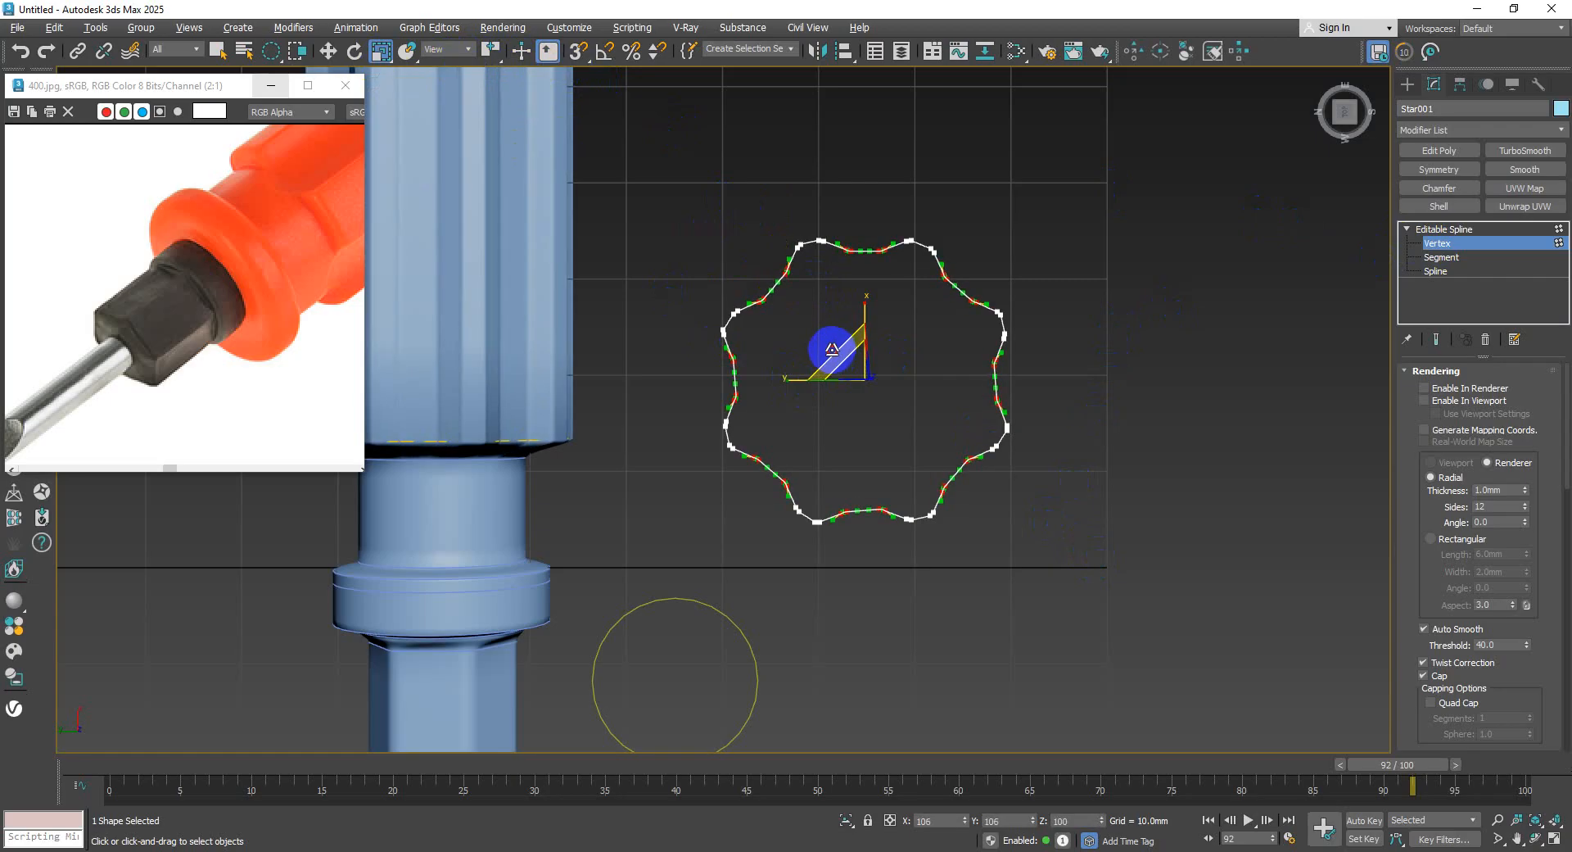
- Fine-tune the scale of the star's inner vertices to adjust the depth of the handle's grooves
{"action": "middle_click_drag", "start_coordinate": [833, 358], "coordinate": [874, 455], "text": "alt"}
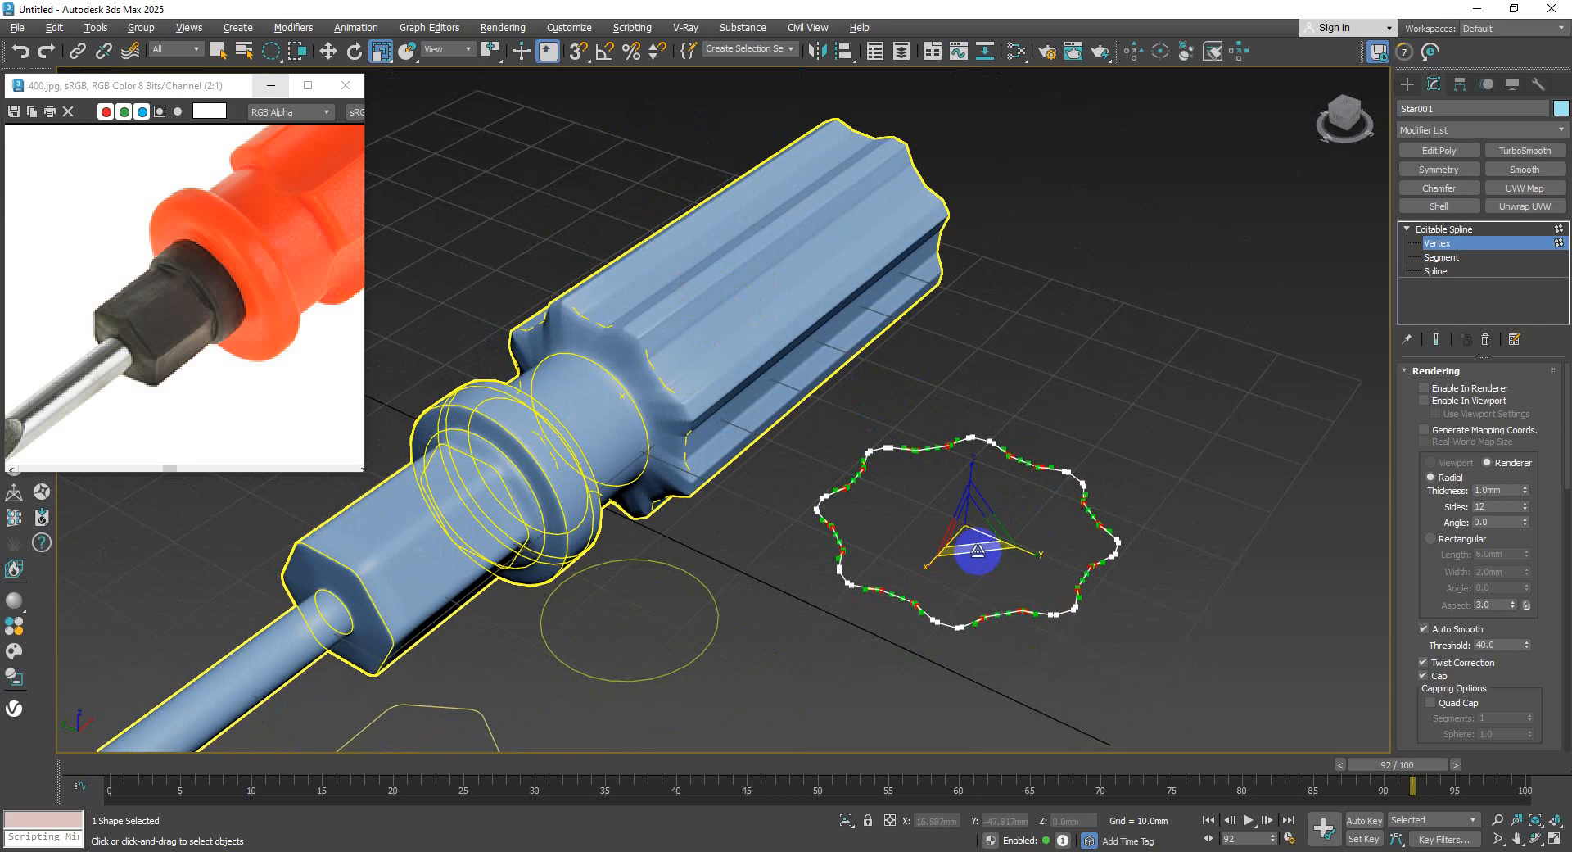
{"action": "left_click_drag", "start_coordinate": [979, 551], "coordinate": [981, 553]}
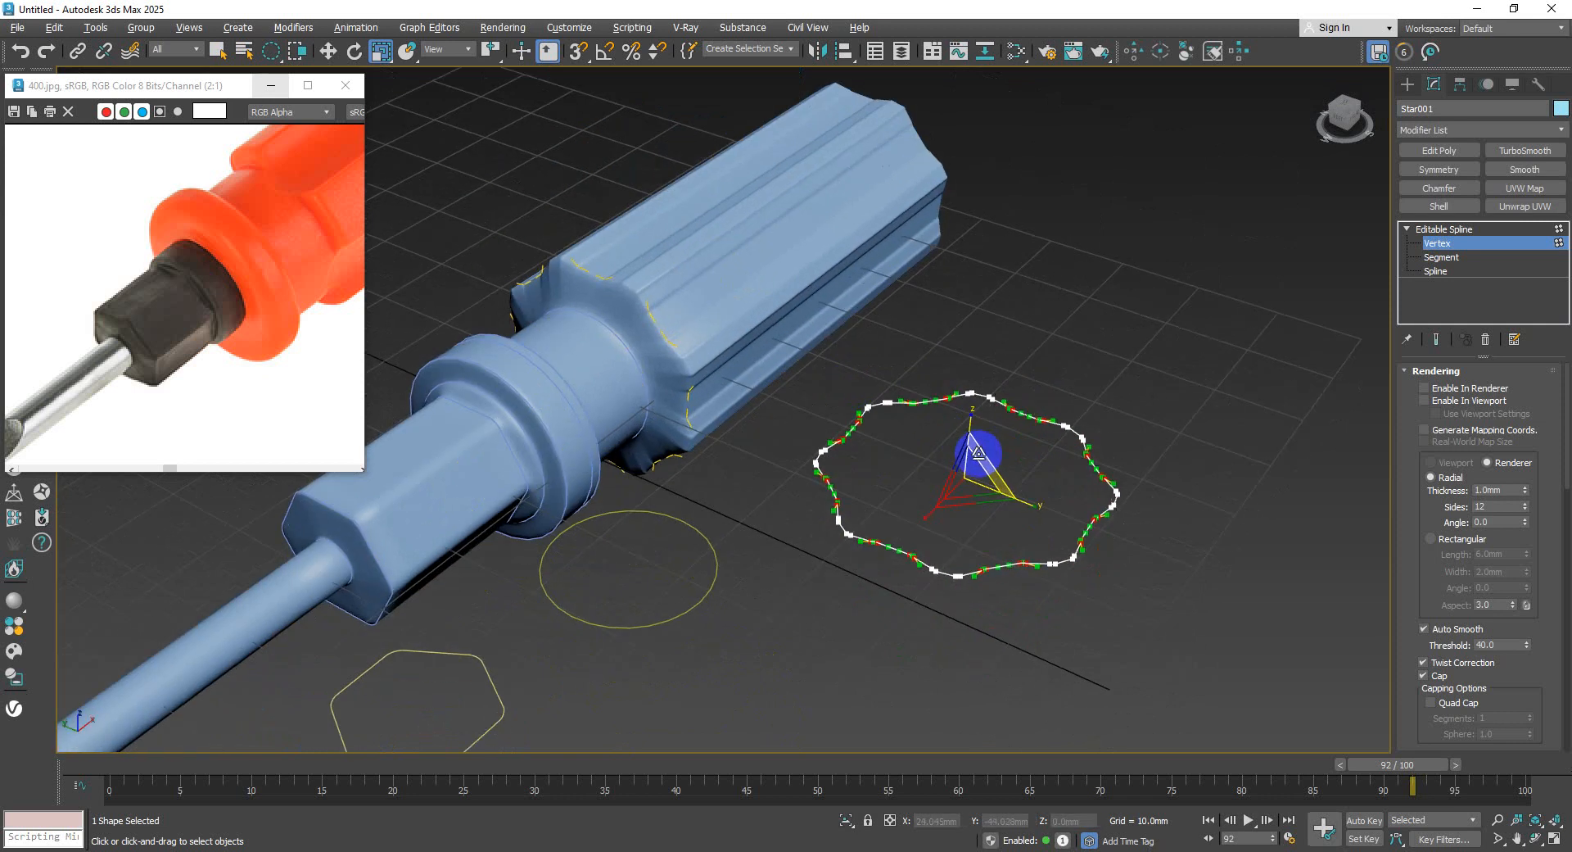
{"action": "scroll", "coordinate": [901, 434], "scroll_direction": "up", "scroll_amount": 3}
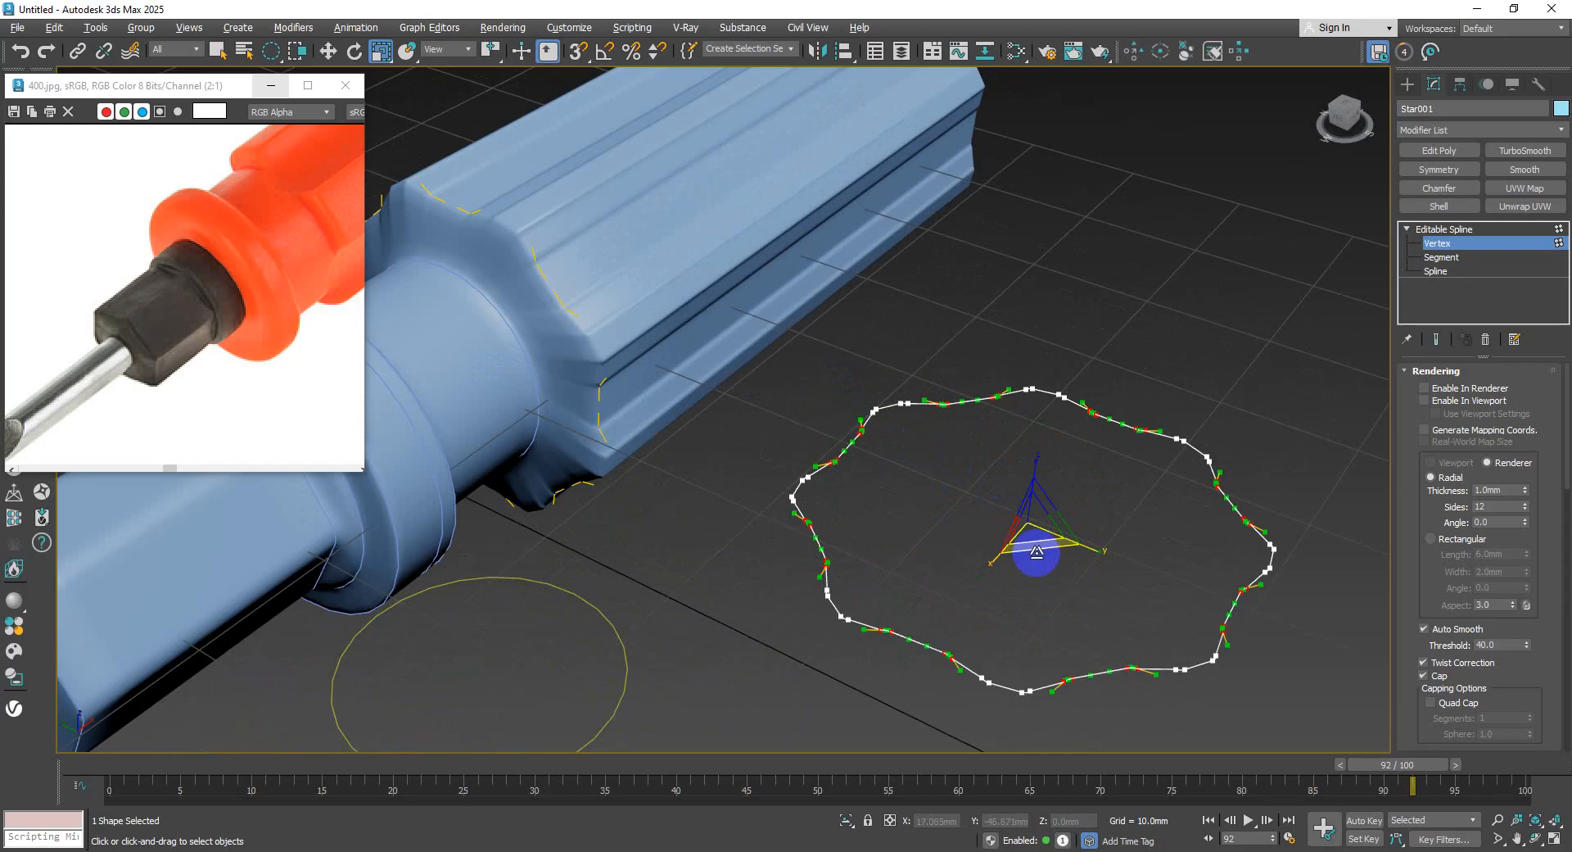
{"action": "middle_click_drag", "start_coordinate": [1037, 553], "coordinate": [1076, 584]}
{"action": "left_click_drag", "start_coordinate": [1076, 582], "coordinate": [1076, 582]}
{"action": "scroll", "coordinate": [1065, 533], "scroll_direction": "down", "scroll_amount": 4}
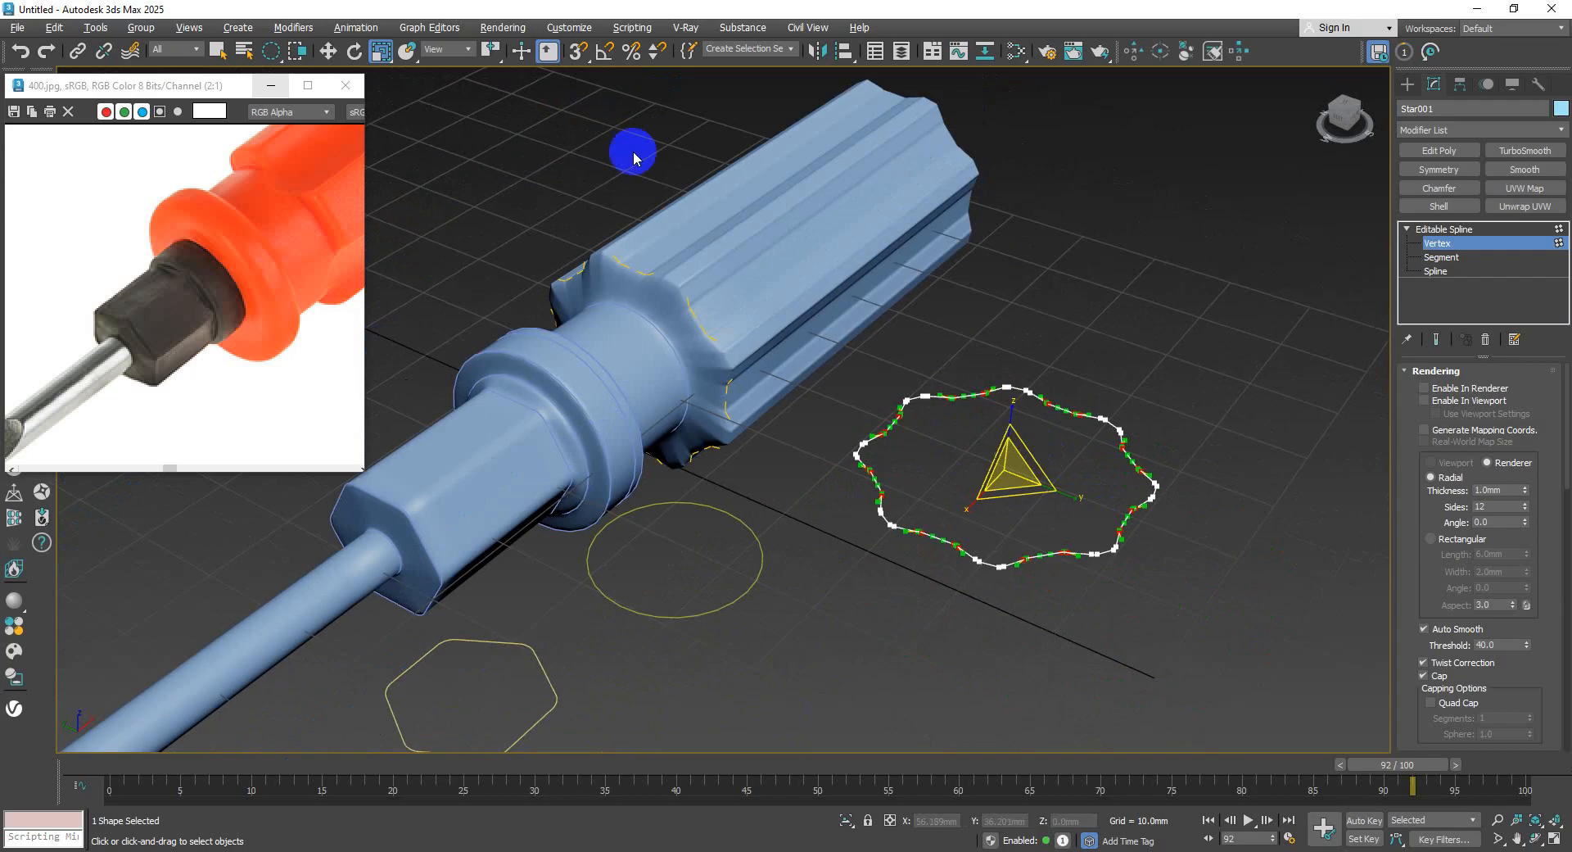
- Rotate the star spline's vertices slightly about the Z axis, using their common centre as the pivot
{"action": "left_click", "coordinate": [355, 53]}
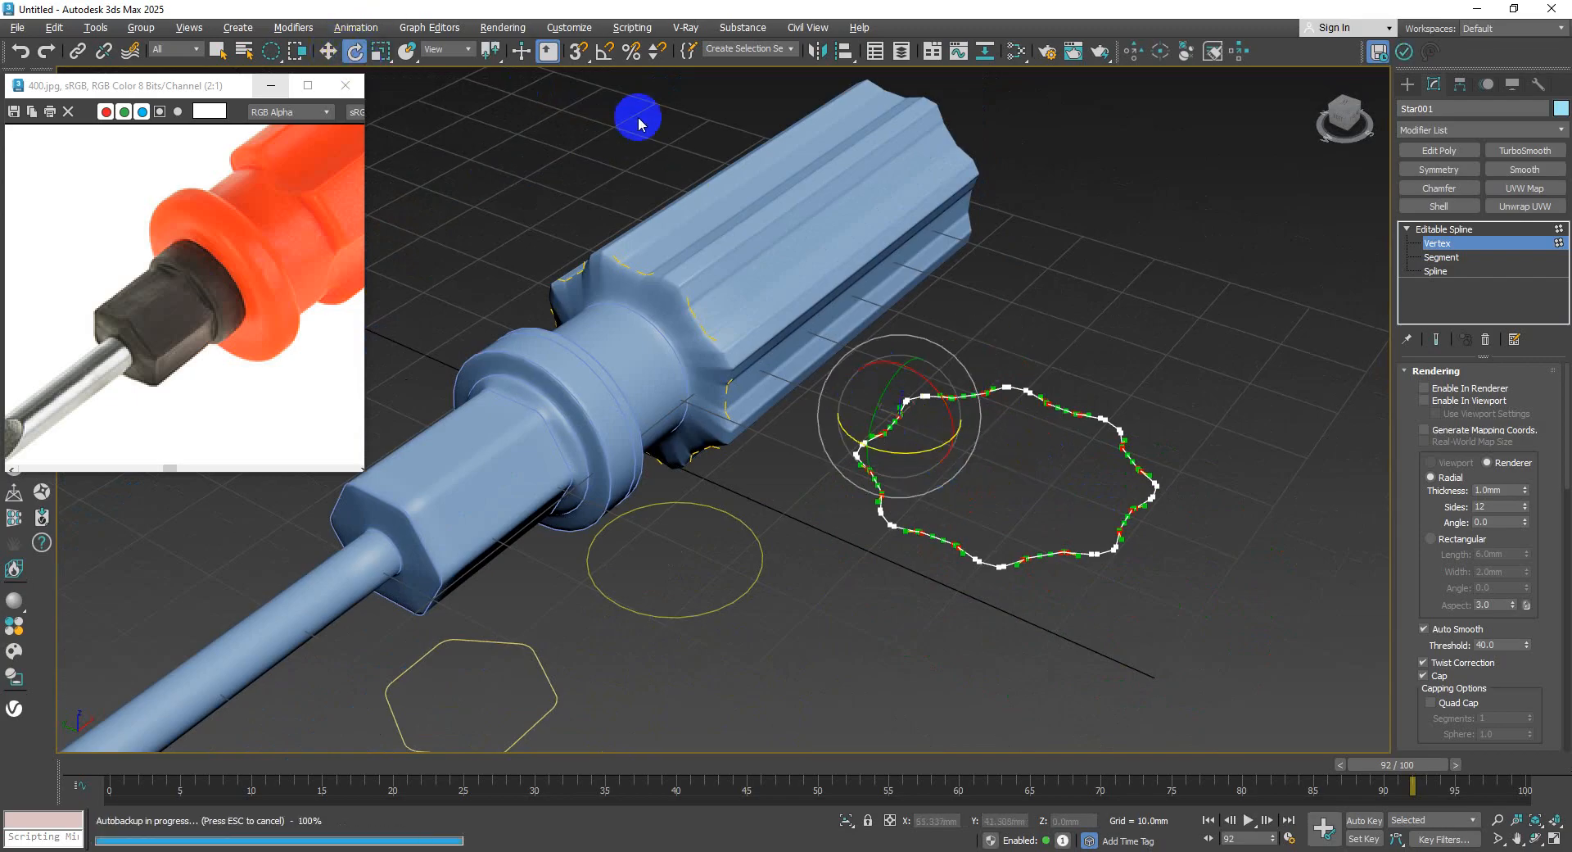
{"action": "left_click", "coordinate": [502, 90]}
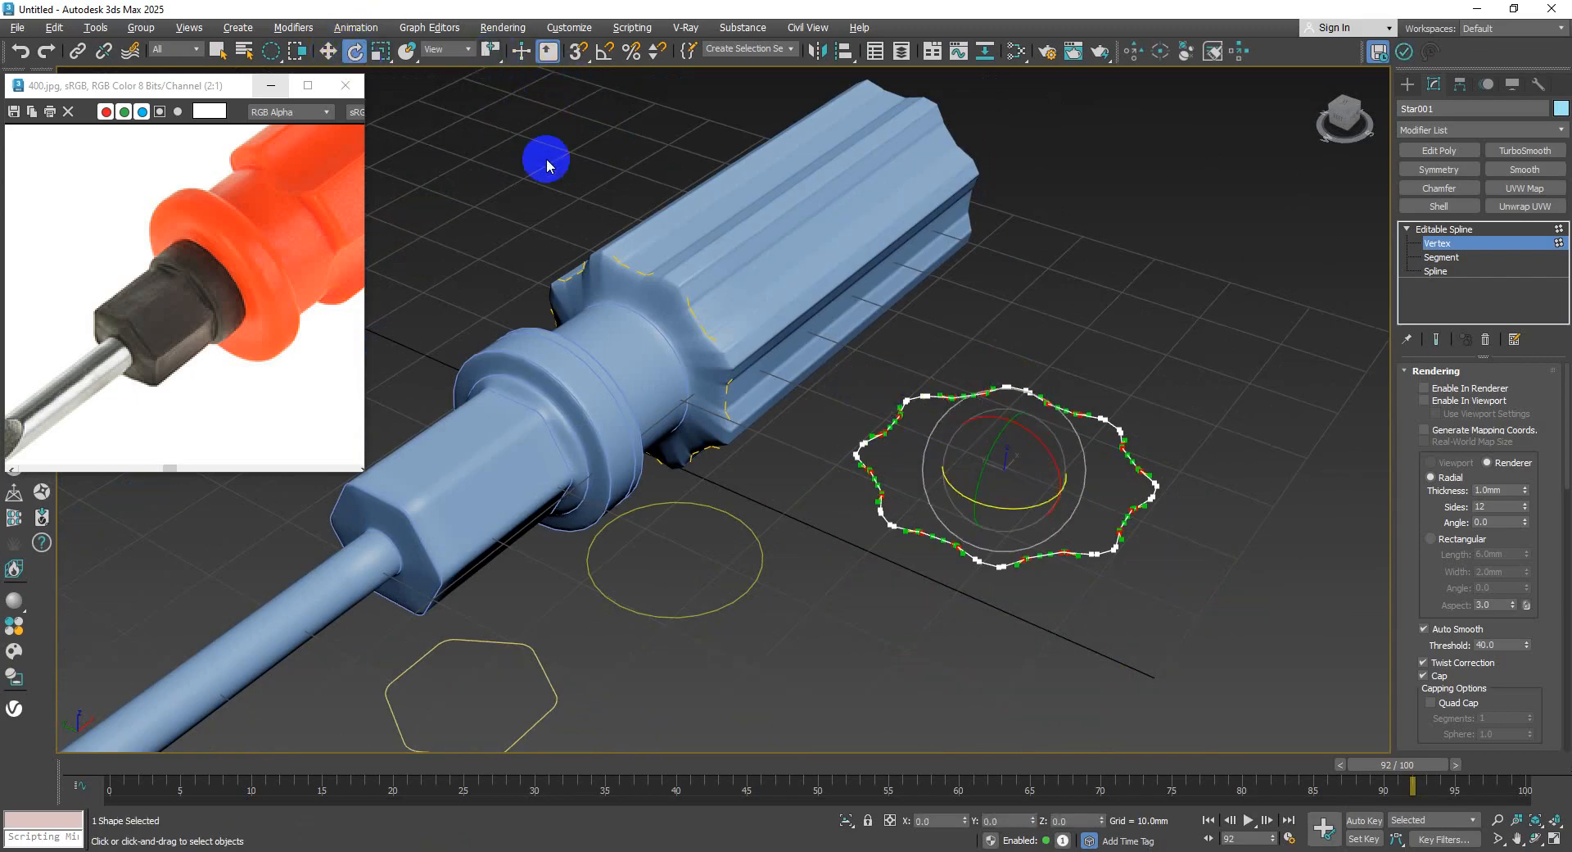
{"action": "scroll", "coordinate": [987, 498], "scroll_direction": "up", "scroll_amount": 5}
{"action": "scroll", "coordinate": [1012, 495], "scroll_direction": "down", "scroll_amount": 3}
{"action": "middle_click_drag", "start_coordinate": [741, 367], "coordinate": [832, 333]}
{"action": "scroll", "coordinate": [604, 407], "scroll_direction": "up", "scroll_amount": 5}
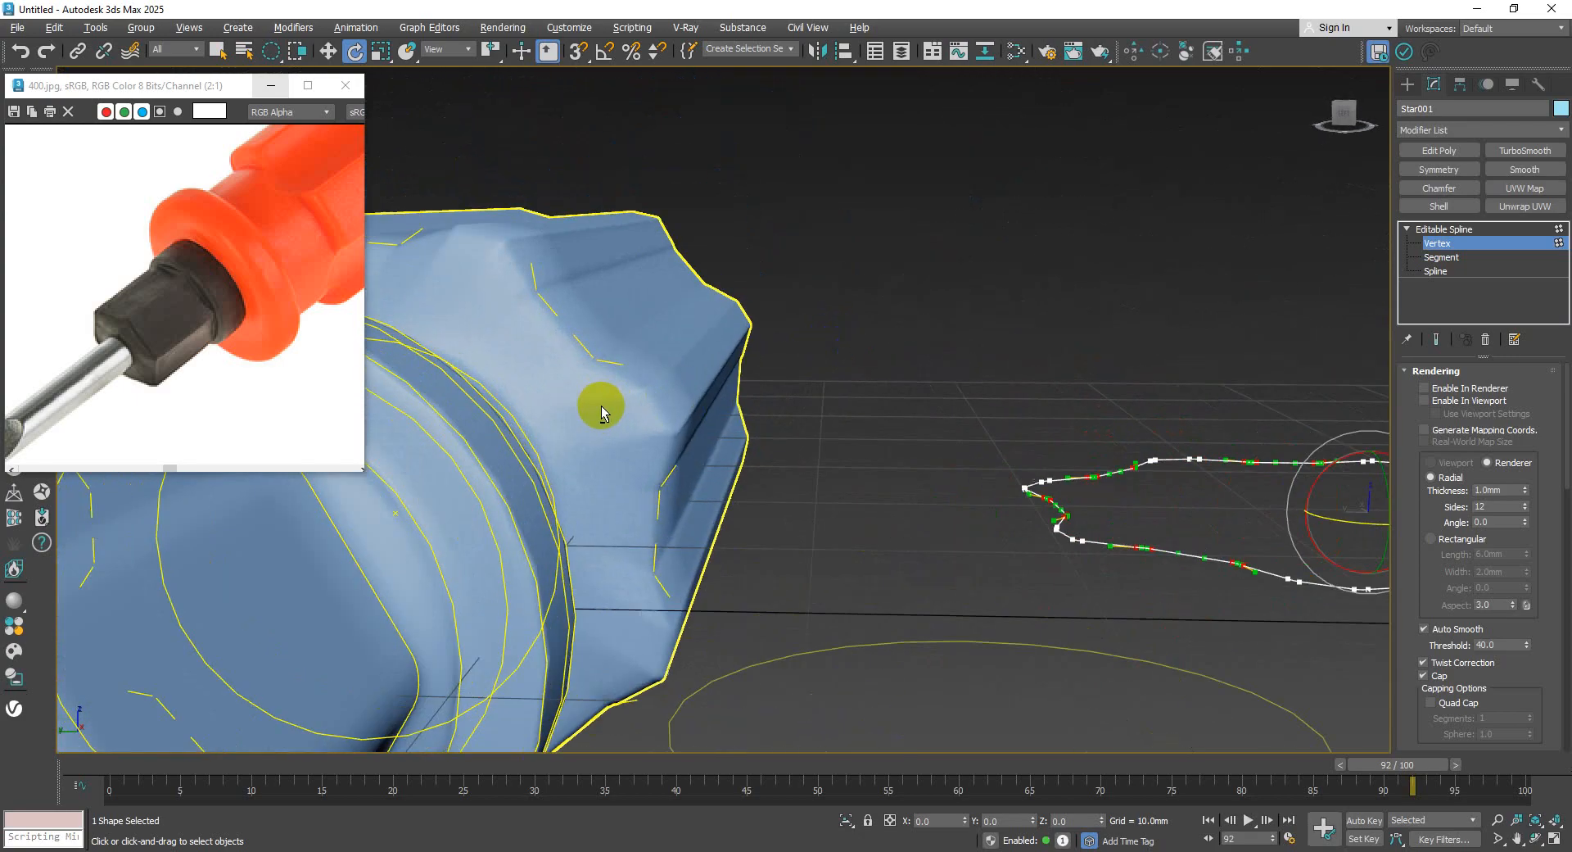
{"action": "middle_click_drag", "start_coordinate": [650, 351], "coordinate": [631, 350], "text": "alt"}
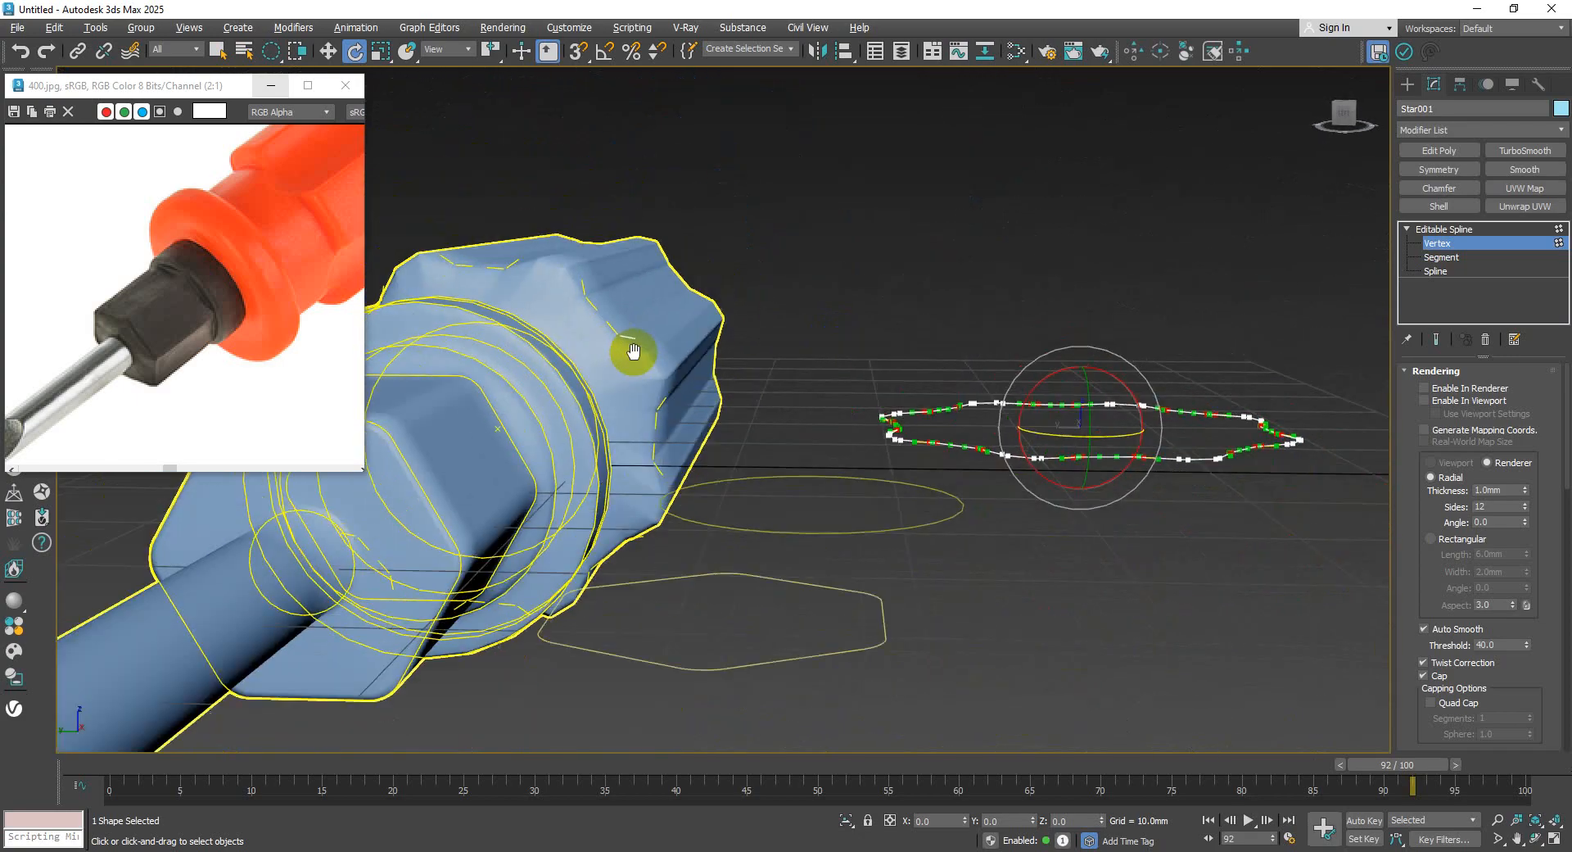
{"action": "scroll", "coordinate": [610, 336], "scroll_direction": "up", "scroll_amount": 4}
{"action": "scroll", "coordinate": [744, 311], "scroll_direction": "down", "scroll_amount": 4}
{"action": "middle_click_drag", "start_coordinate": [691, 305], "coordinate": [1060, 432], "text": "alt"}
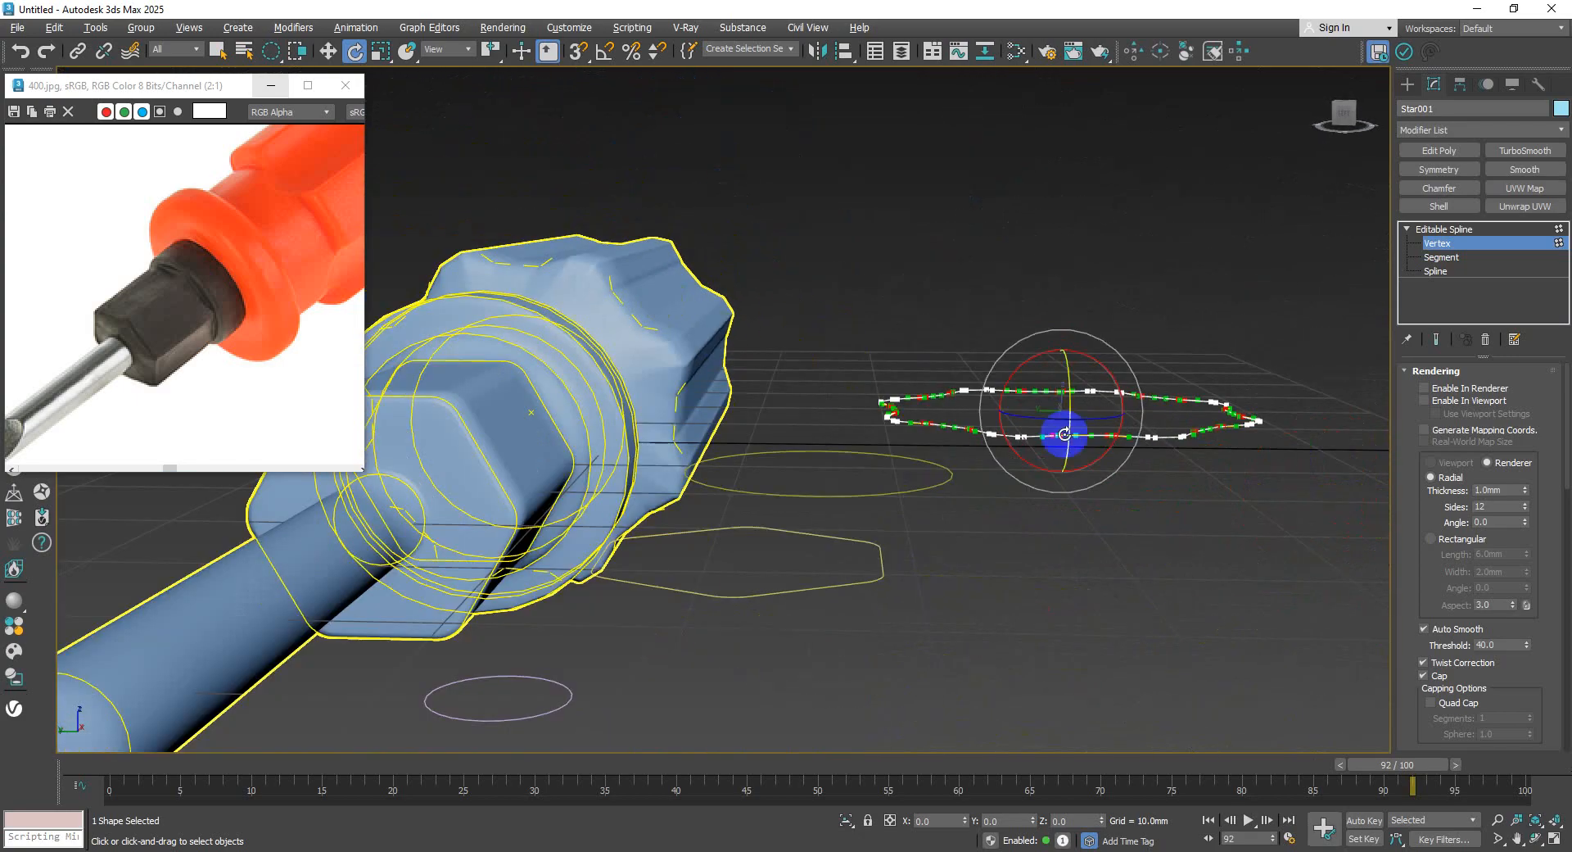
{"action": "mouse_move", "coordinate": [1095, 419]}
{"action": "left_mouse_down"}
{"action": "mouse_move", "coordinate": [1081, 418]}
{"action": "mouse_move", "coordinate": [1113, 428]}
{"action": "mouse_move", "coordinate": [1092, 418]}
{"action": "left_mouse_up"}
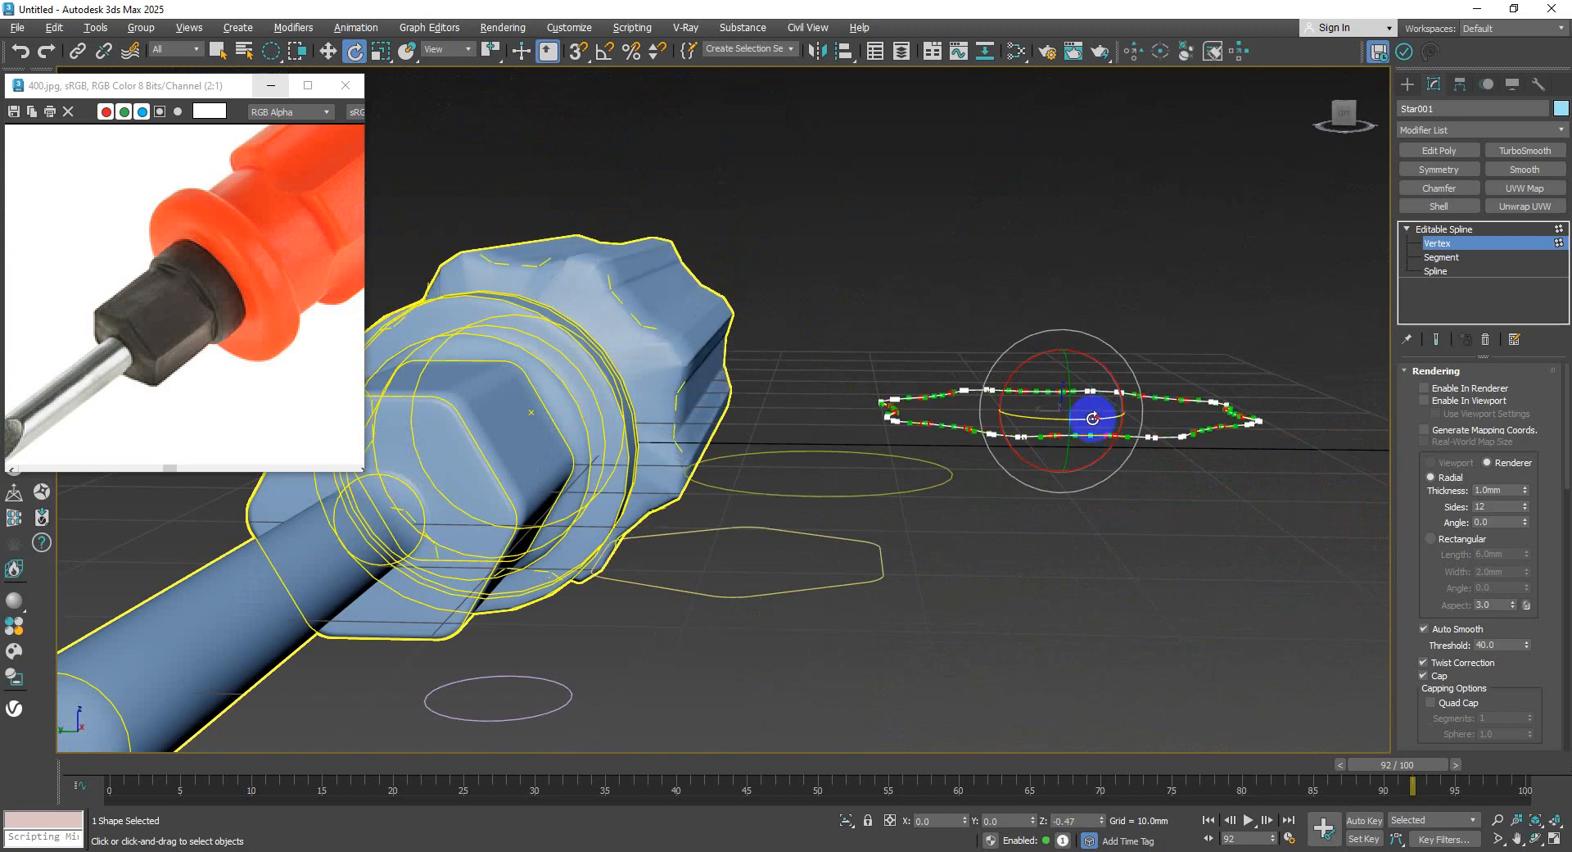
- Fine-tune the rotation of the star's vertices to align the handle's grooves, and finish vertex editing
{"action": "middle_click_drag", "start_coordinate": [1068, 421], "coordinate": [1028, 416], "text": "alt"}
{"action": "middle_click_drag", "start_coordinate": [1024, 399], "coordinate": [1036, 418], "text": "alt"}
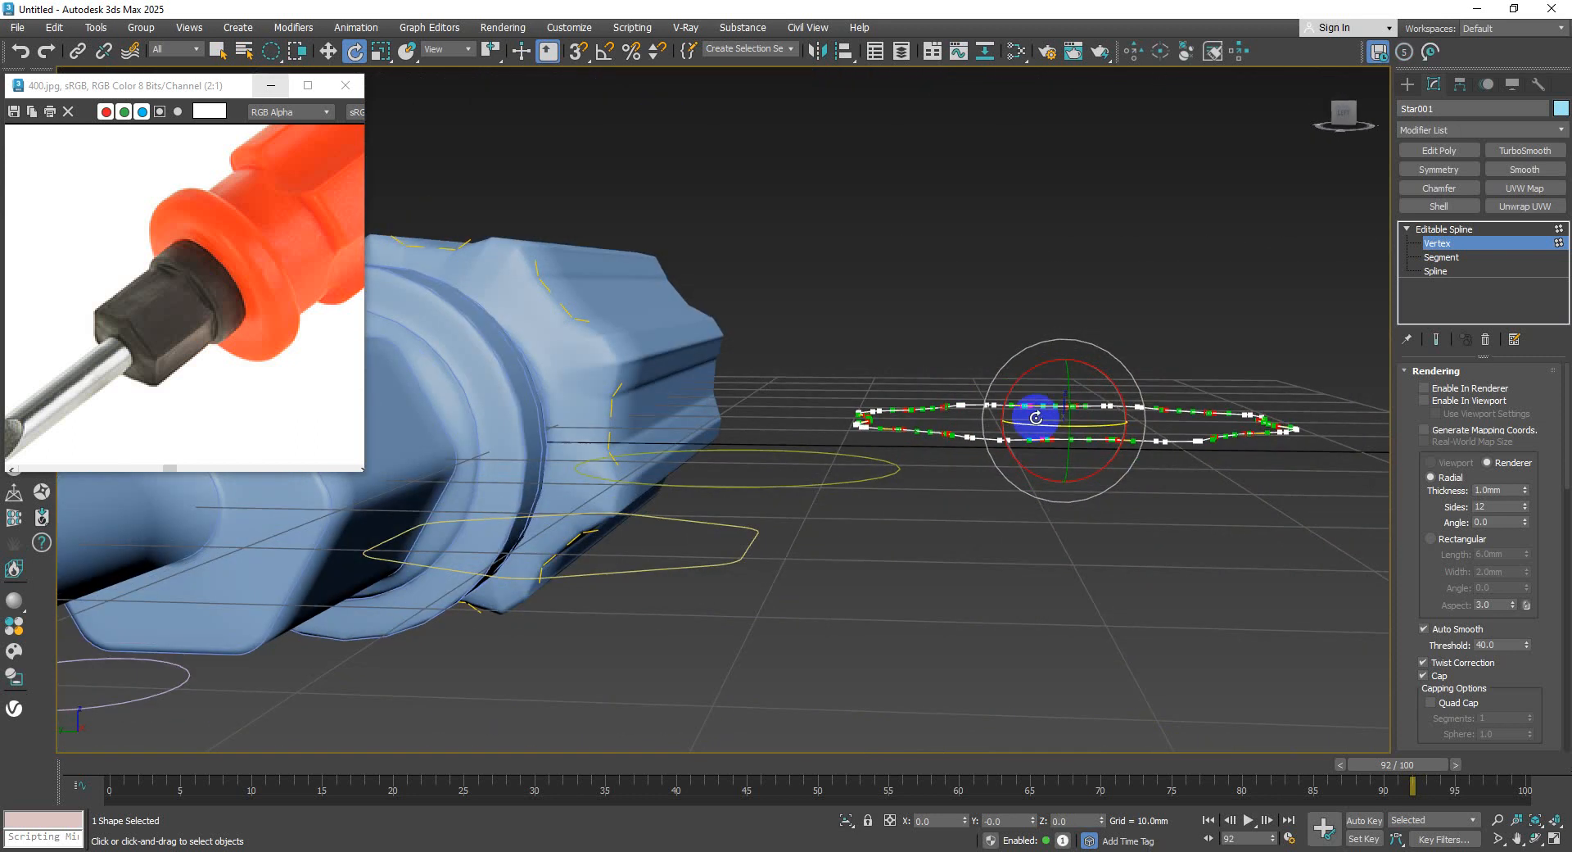
{"action": "left_click_drag", "start_coordinate": [1084, 431], "coordinate": [1082, 434]}
{"action": "scroll", "coordinate": [1025, 480], "scroll_direction": "down", "scroll_amount": 5}
{"action": "middle_click_drag", "start_coordinate": [1082, 434], "coordinate": [868, 434], "text": "alt"}
{"action": "middle_click_drag", "start_coordinate": [868, 434], "coordinate": [852, 532]}
{"action": "left_click", "coordinate": [1436, 244]}
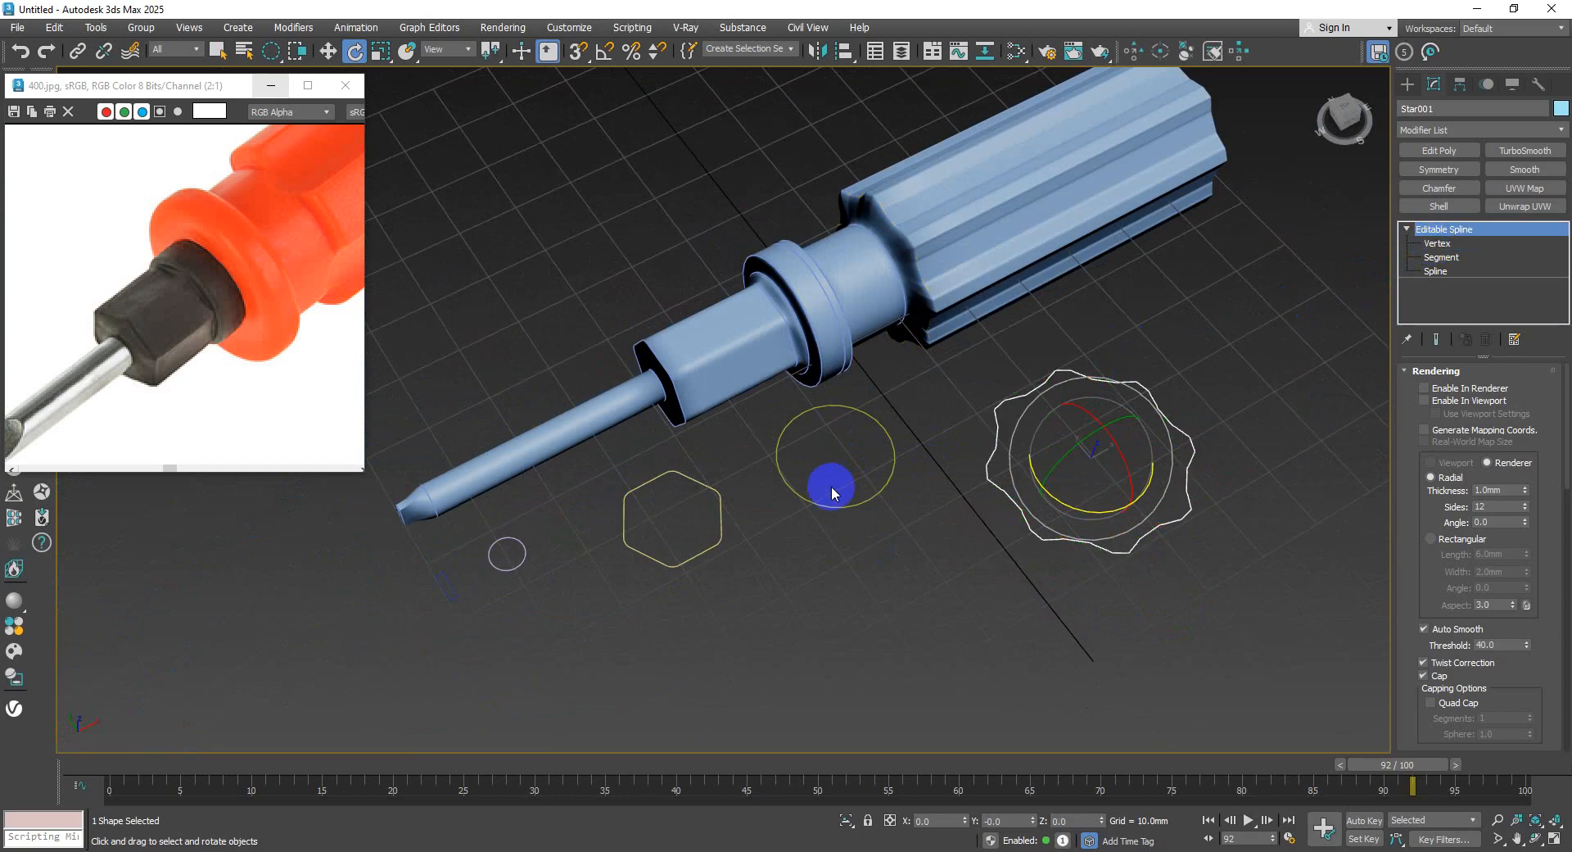
- Examine the lofted screwdriver from tip to handle together with its separate circle and hexagon sections
{"action": "left_click", "coordinate": [890, 438]}
{"action": "middle_click_drag", "start_coordinate": [890, 438], "coordinate": [877, 467], "text": "alt"}
{"action": "left_click", "coordinate": [887, 473]}
{"action": "scroll", "coordinate": [874, 463], "scroll_direction": "up", "scroll_amount": 2}
{"action": "scroll", "coordinate": [849, 456], "scroll_direction": "down", "scroll_amount": 3}
{"action": "scroll", "coordinate": [876, 467], "scroll_direction": "up", "scroll_amount": 1}
{"action": "middle_click_drag", "start_coordinate": [945, 273], "coordinate": [844, 308]}
{"action": "scroll", "coordinate": [836, 314], "scroll_direction": "up", "scroll_amount": 3}
{"action": "scroll", "coordinate": [830, 316], "scroll_direction": "down", "scroll_amount": 3}
{"action": "middle_click_drag", "start_coordinate": [797, 516], "coordinate": [814, 487]}
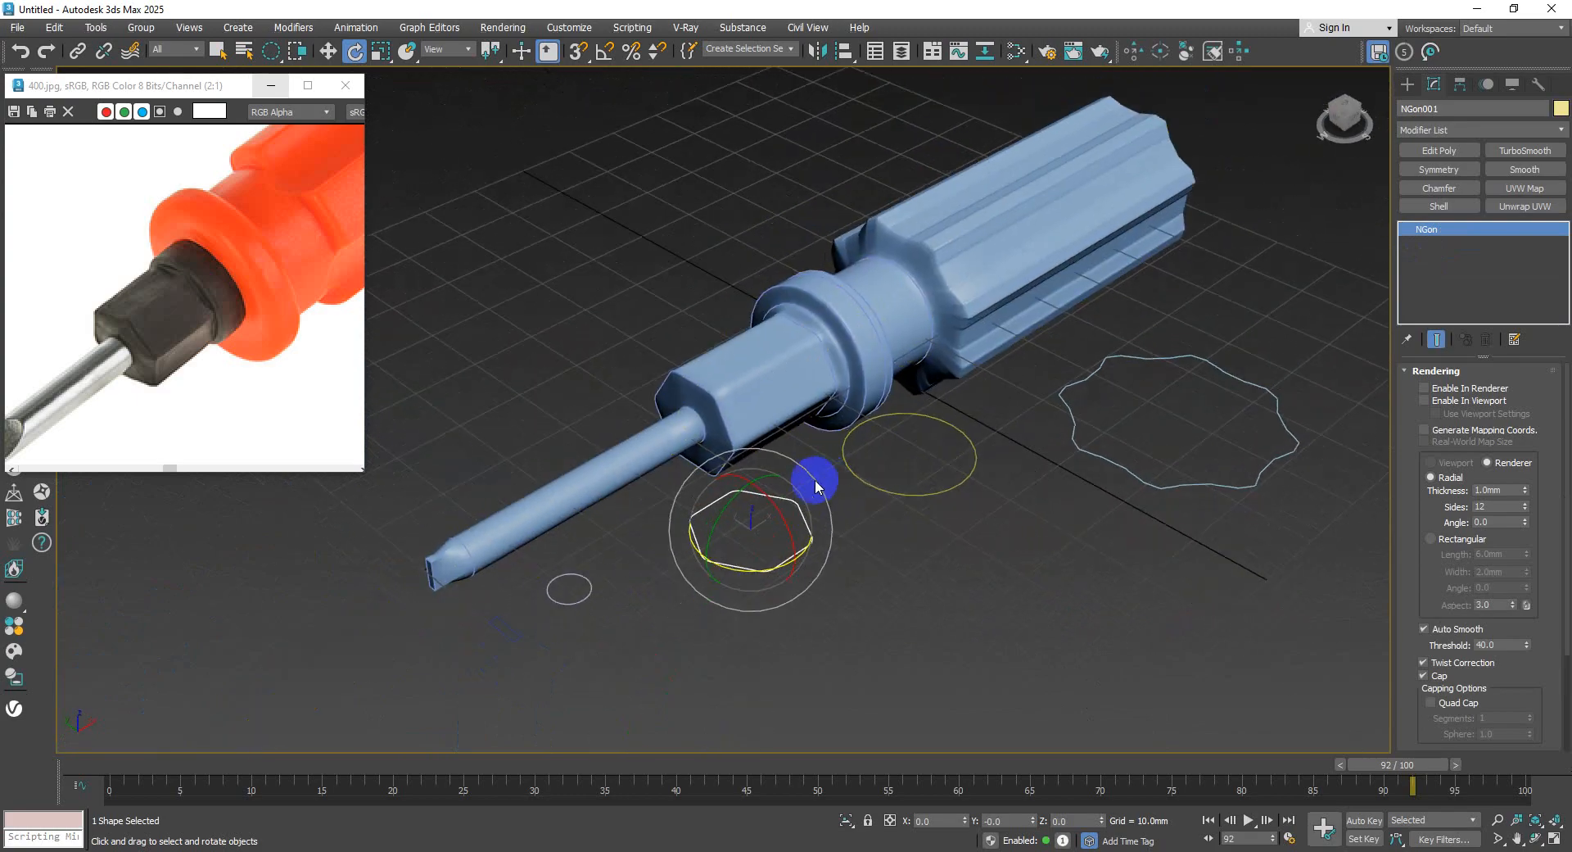
{"action": "scroll", "coordinate": [795, 502], "scroll_direction": "up", "scroll_amount": 2}
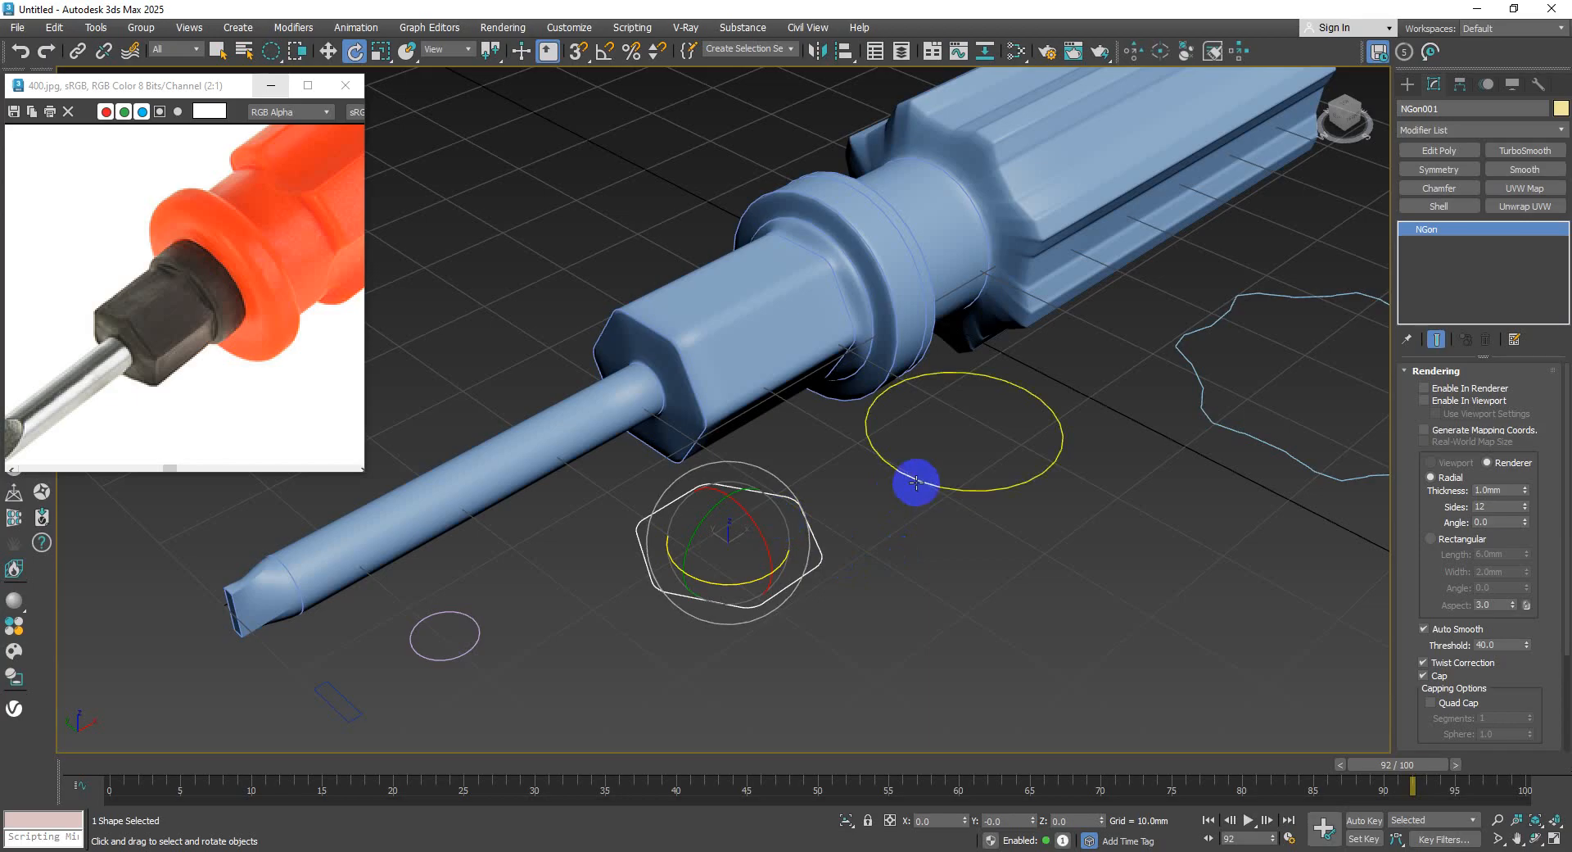
{"action": "scroll", "coordinate": [844, 526], "scroll_direction": "down", "scroll_amount": 2}
{"action": "middle_click_drag", "start_coordinate": [841, 525], "coordinate": [907, 504]}
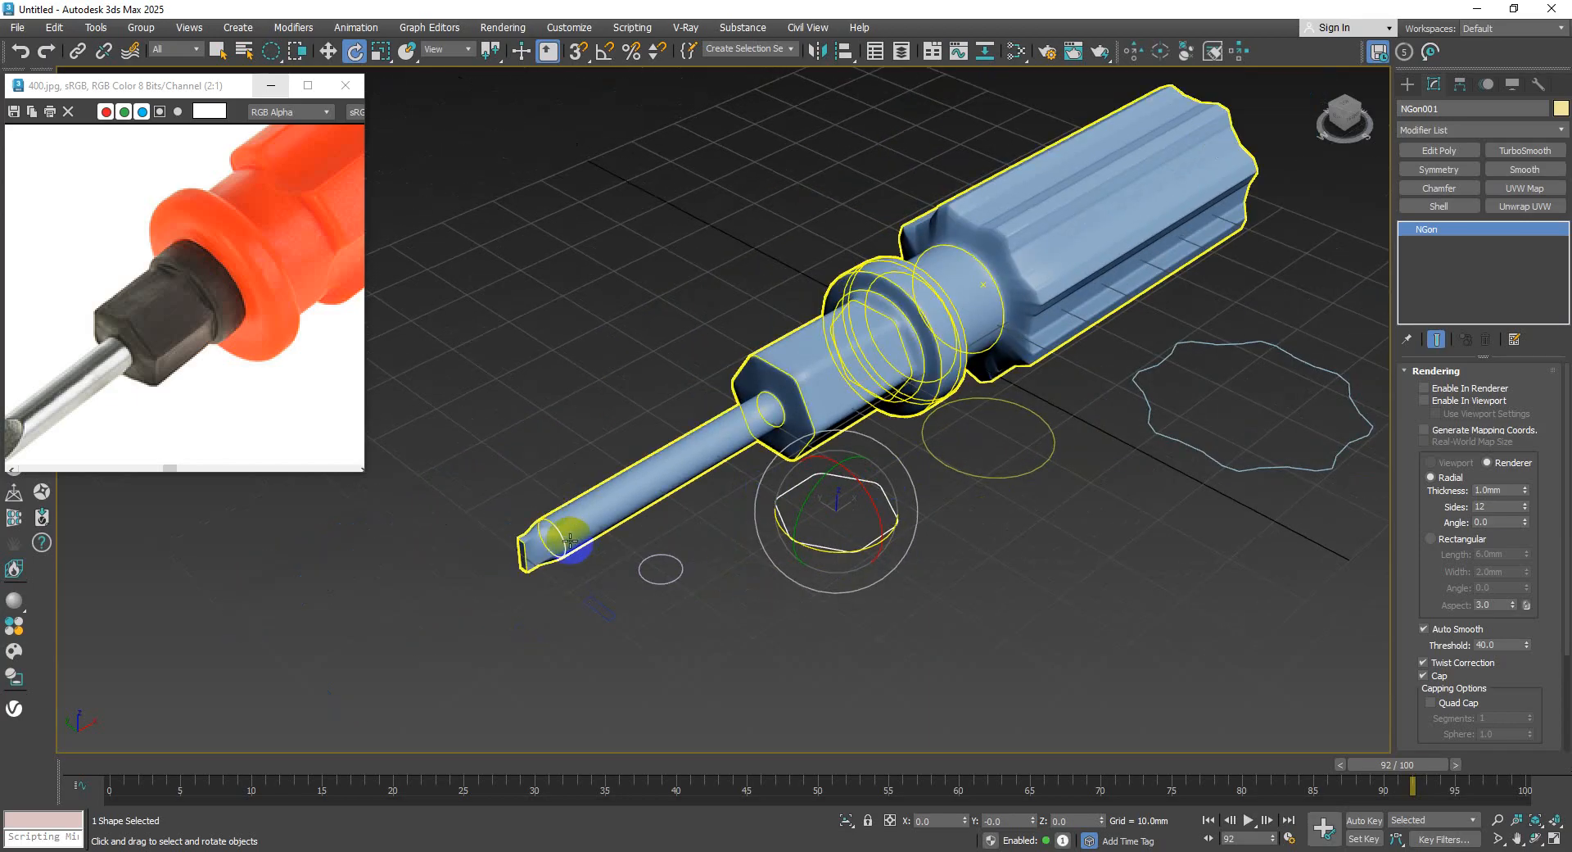
{"action": "scroll", "coordinate": [845, 541], "scroll_direction": "up", "scroll_amount": 3}
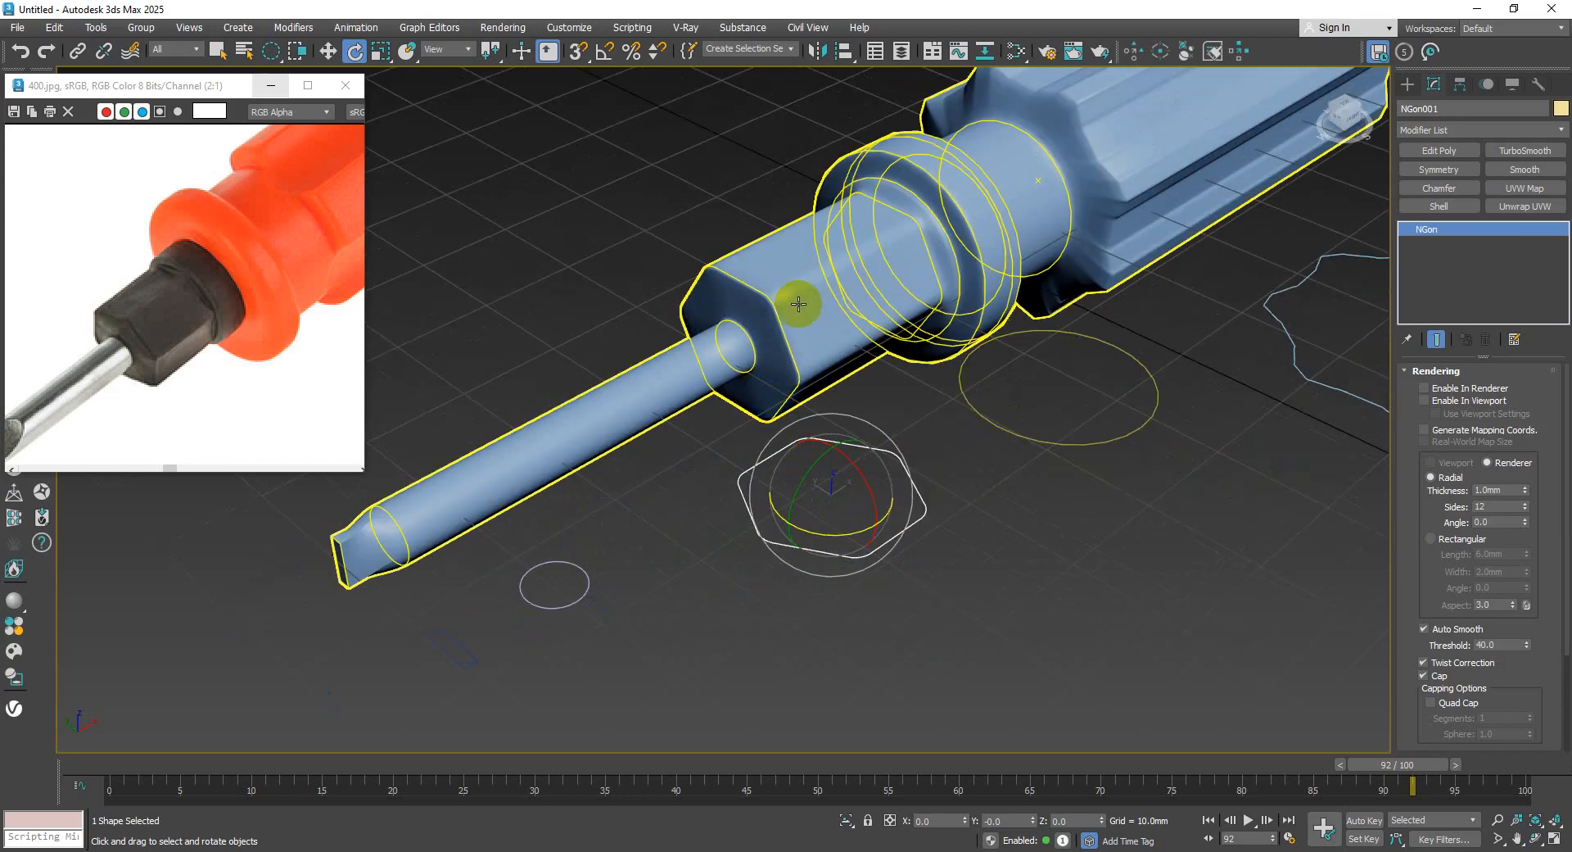
{"action": "scroll", "coordinate": [684, 409], "scroll_direction": "down", "scroll_amount": 3}
{"action": "middle_click_drag", "start_coordinate": [652, 396], "coordinate": [782, 355]}
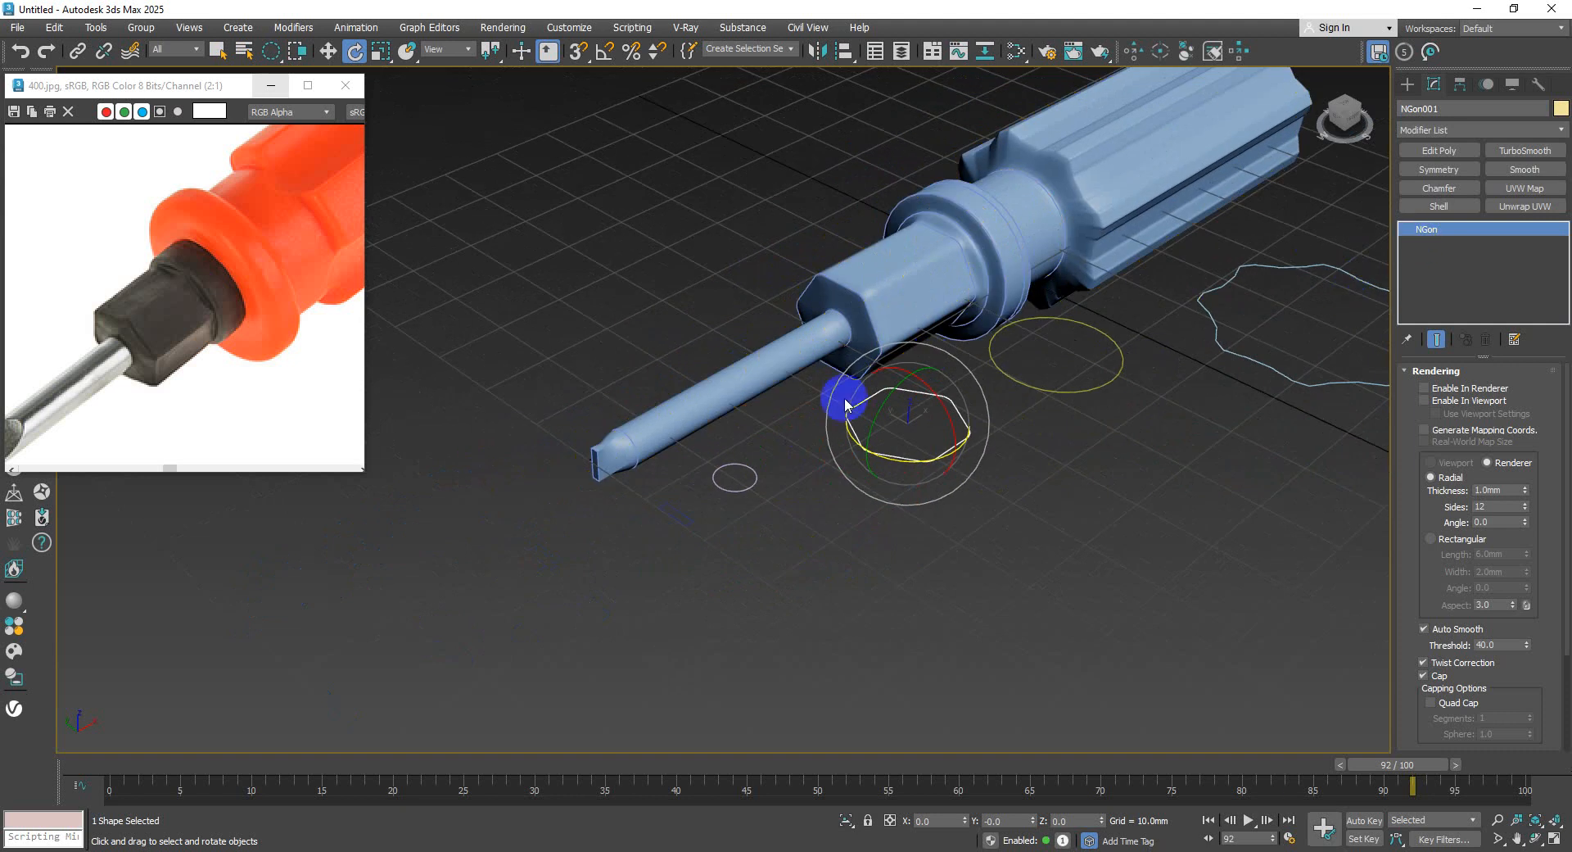
- Move the loft's circle section at the tip back along the shaft to path level 5.705
{"action": "left_click", "coordinate": [661, 424]}
{"action": "scroll", "coordinate": [627, 446], "scroll_direction": "up", "scroll_amount": 2}
{"action": "left_click", "coordinate": [628, 446]}
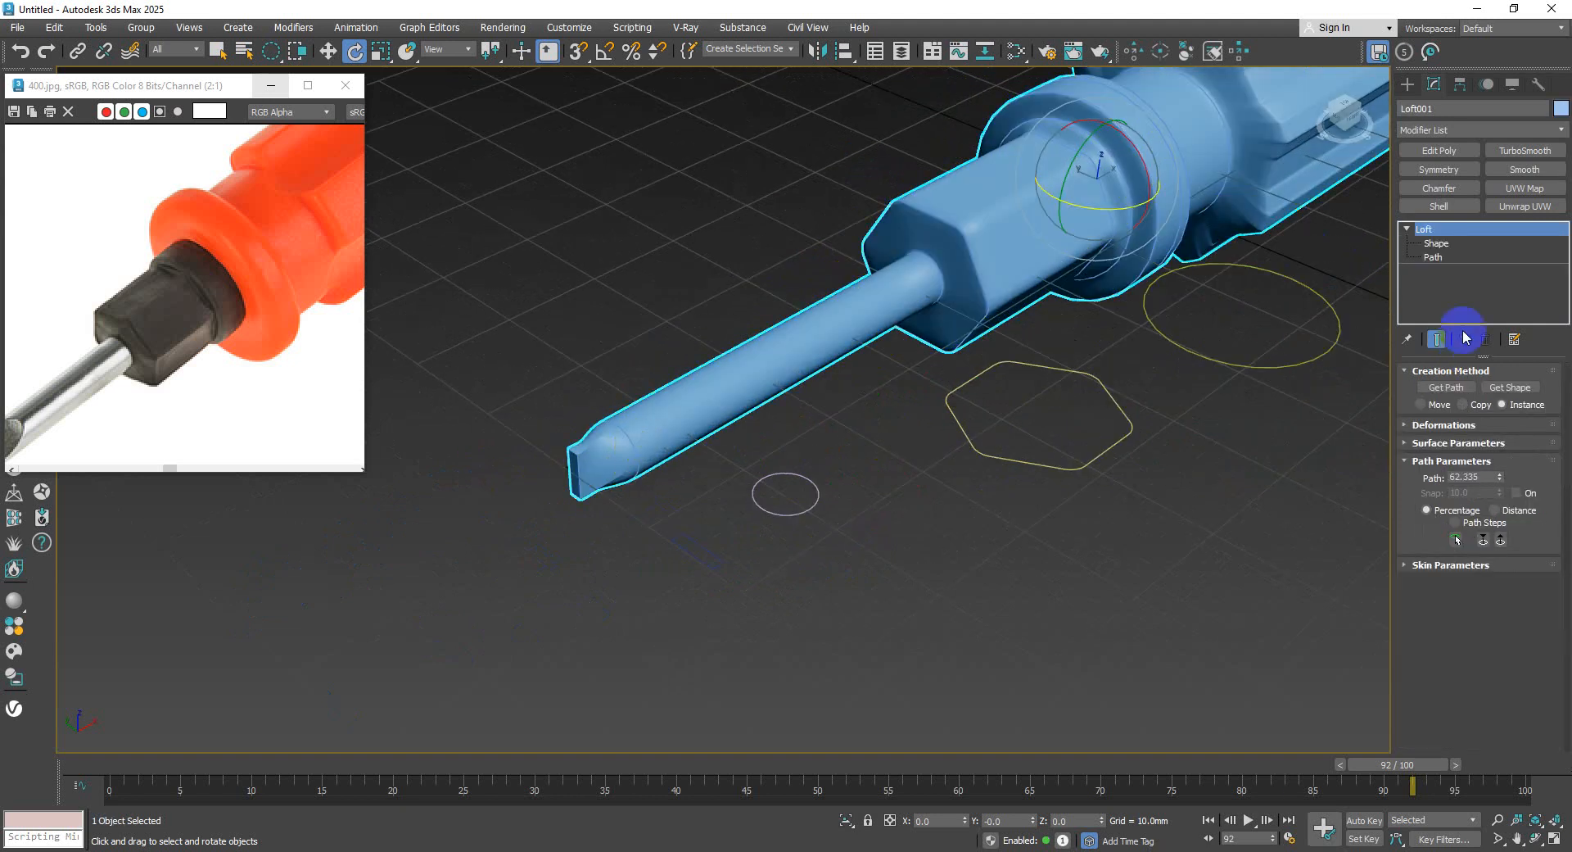
{"action": "left_click", "coordinate": [1433, 243]}
{"action": "scroll", "coordinate": [647, 450], "scroll_direction": "up", "scroll_amount": 2}
{"action": "left_click", "coordinate": [636, 440]}
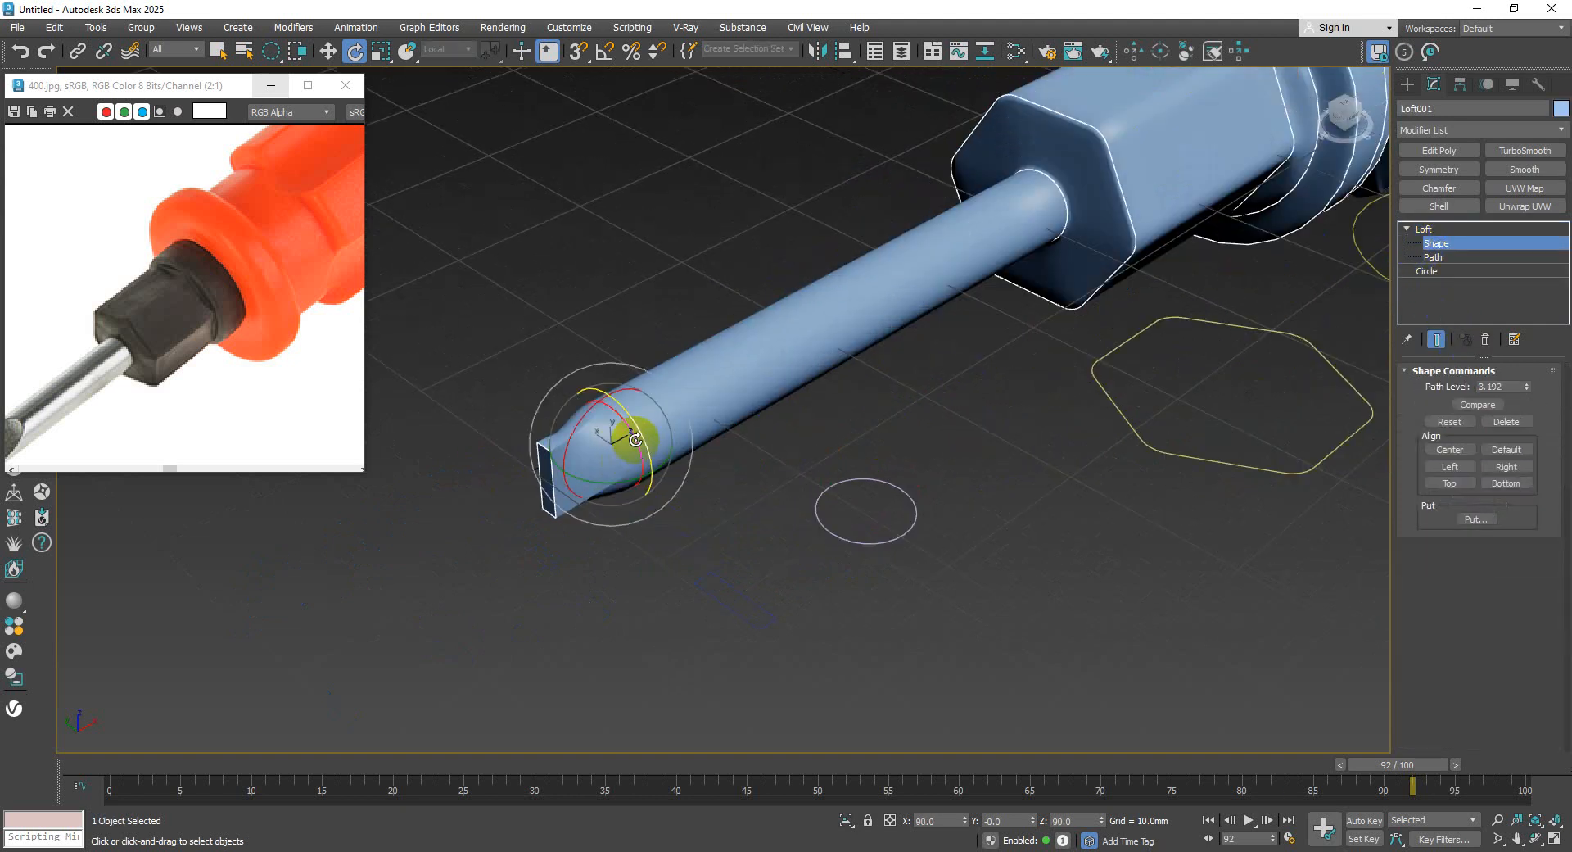
{"action": "left_click", "coordinate": [327, 51]}
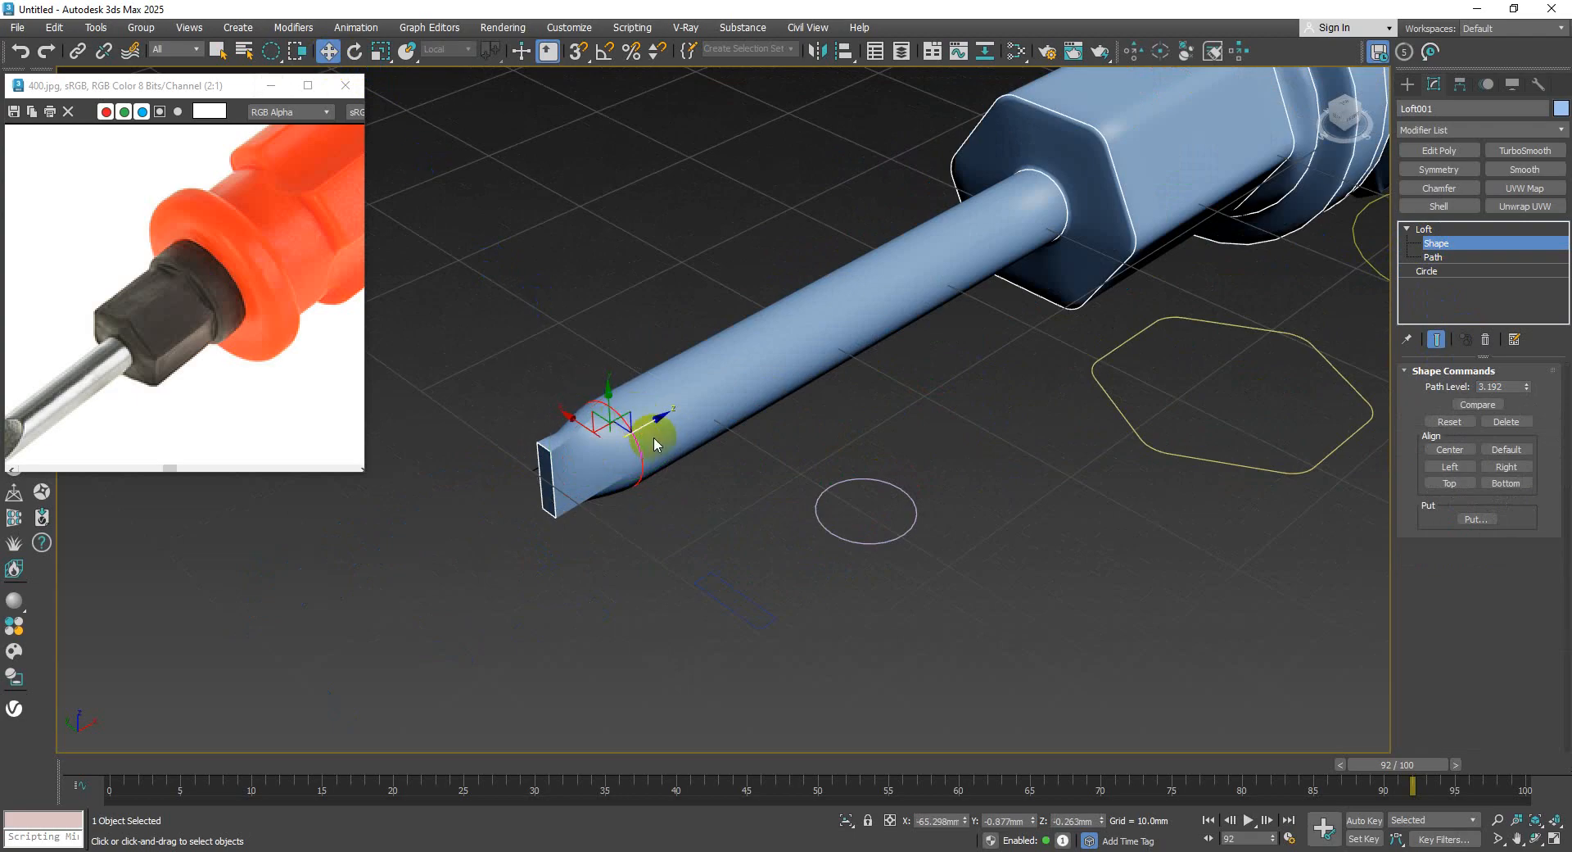
{"action": "left_click_drag", "start_coordinate": [652, 421], "coordinate": [700, 402]}
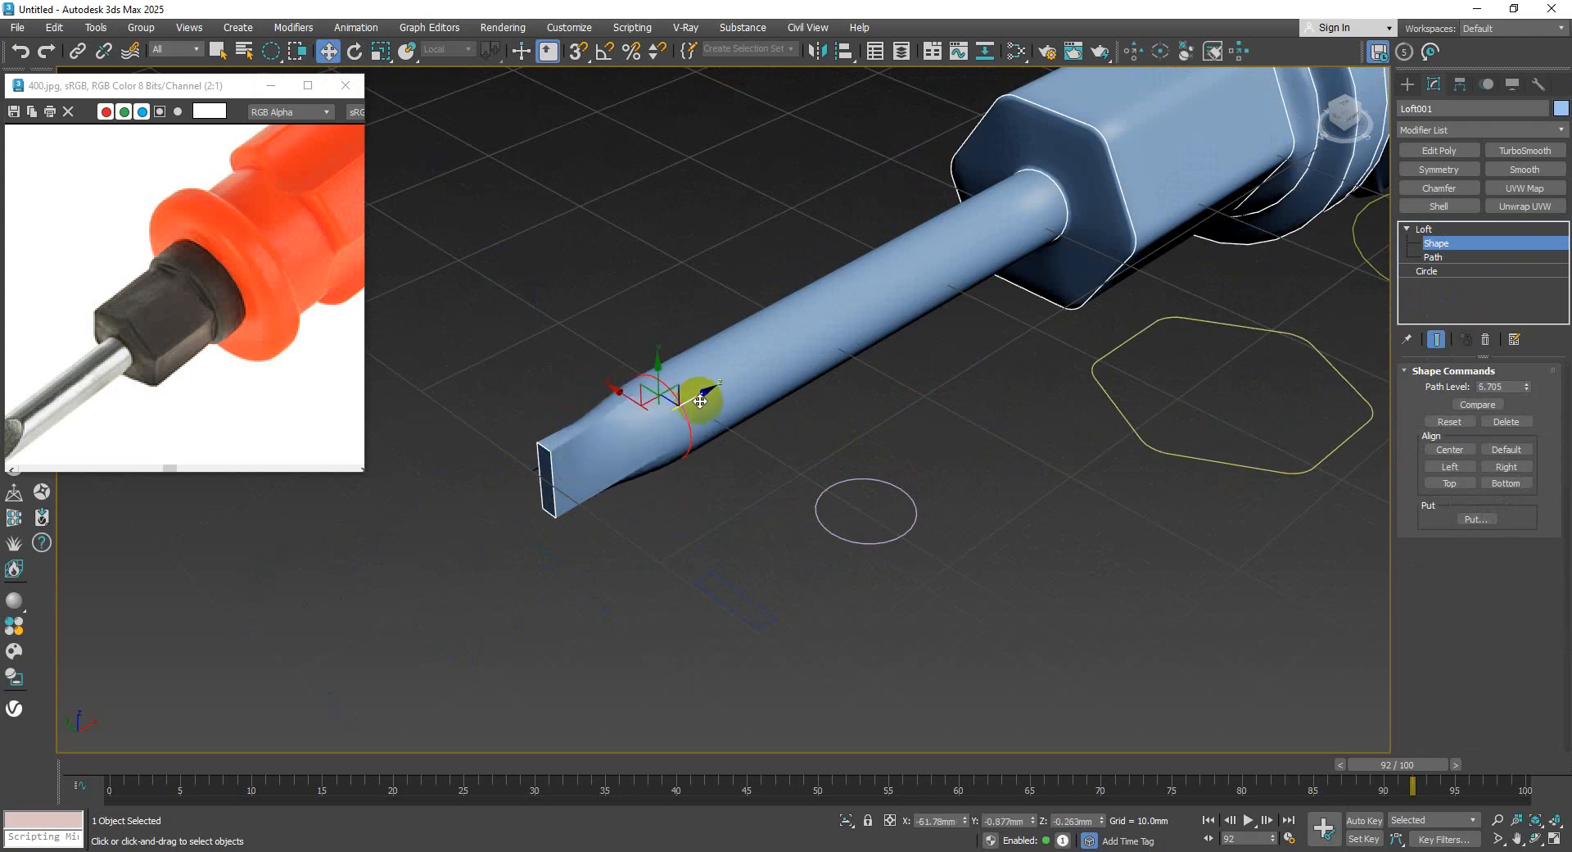
- Scale the loft's rectangular end section at the tip down to about 69% in X and Y
{"action": "left_click", "coordinate": [562, 463]}
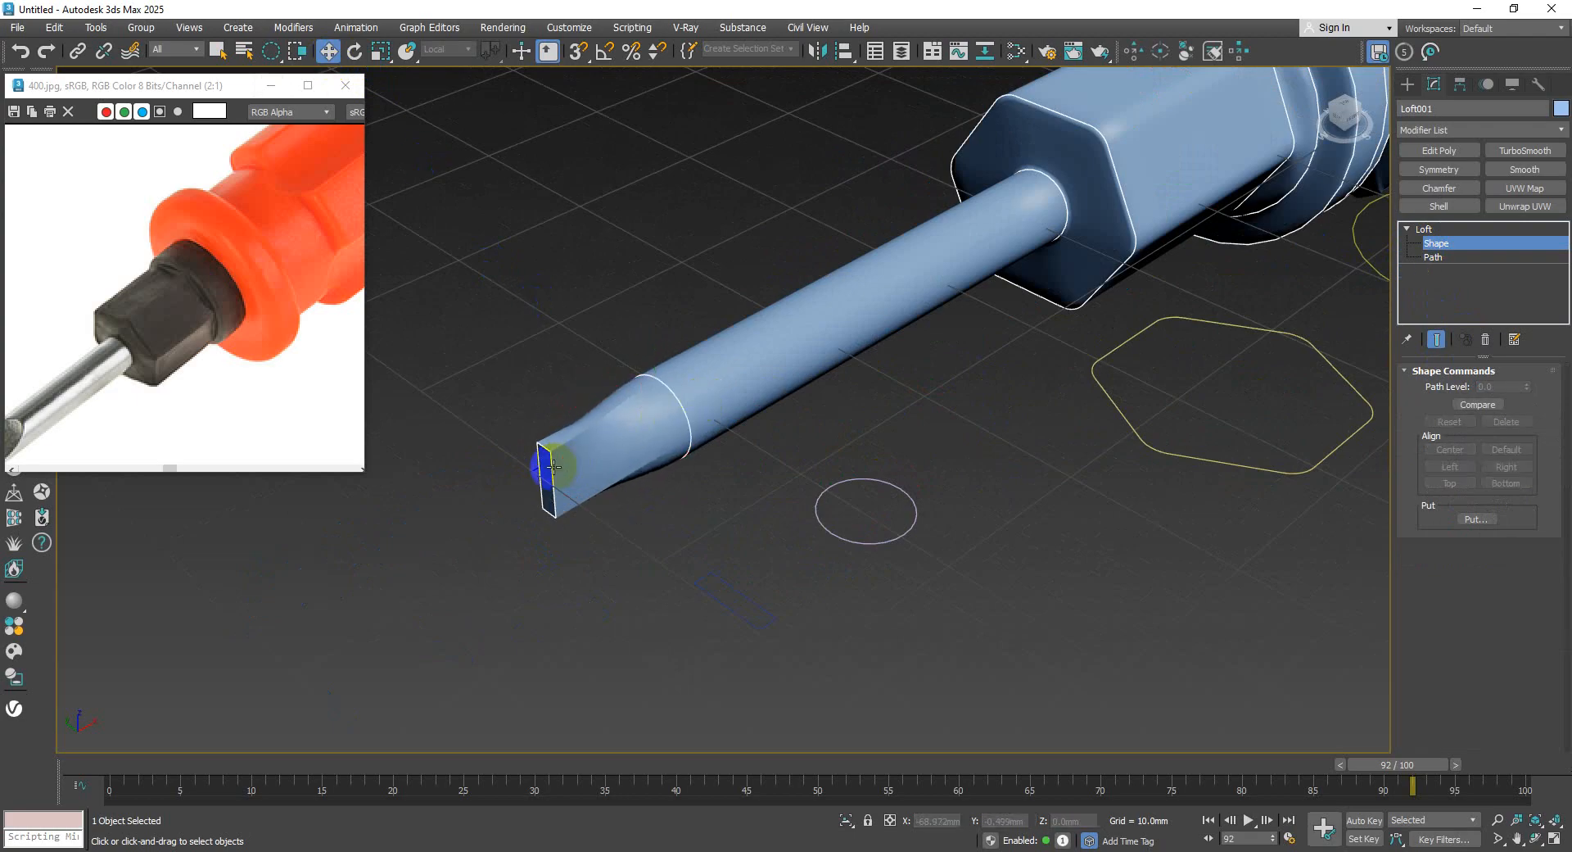
{"action": "left_click", "coordinate": [380, 51]}
{"action": "left_click_drag", "start_coordinate": [557, 435], "coordinate": [547, 469]}
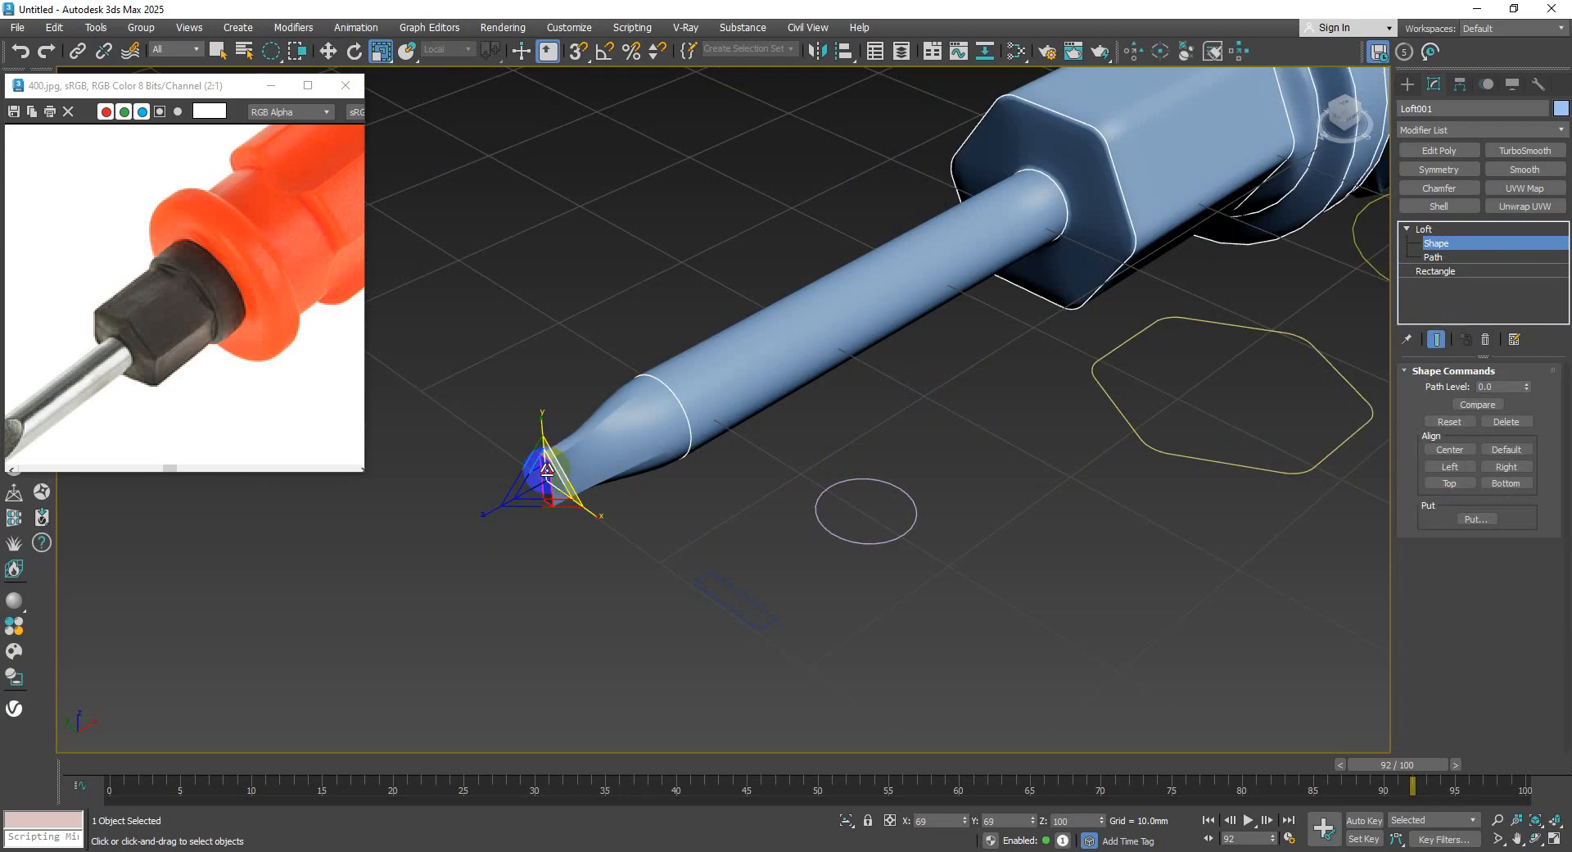
{"action": "left_click", "coordinate": [607, 337]}
{"action": "middle_click_drag", "start_coordinate": [600, 407], "coordinate": [641, 424]}
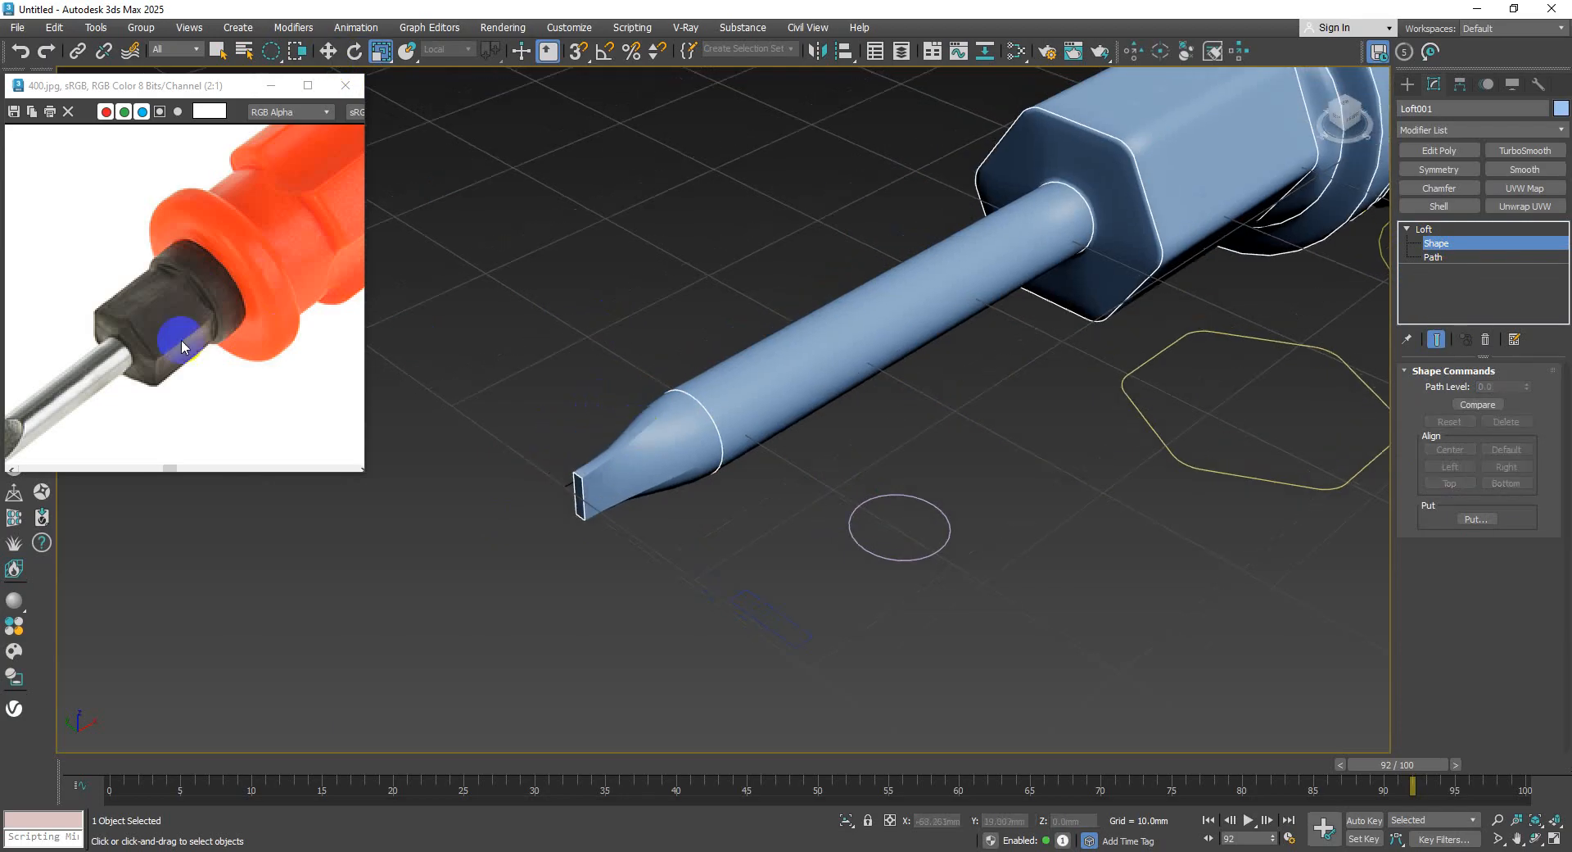
- Examine the flat blade tip in the reference image and compare it with the modelled tip
{"action": "scroll", "coordinate": [184, 343], "scroll_direction": "up", "scroll_amount": 1}
{"action": "middle_click_drag", "start_coordinate": [189, 344], "coordinate": [292, 282]}
{"action": "scroll", "coordinate": [292, 287], "scroll_direction": "down", "scroll_amount": 2}
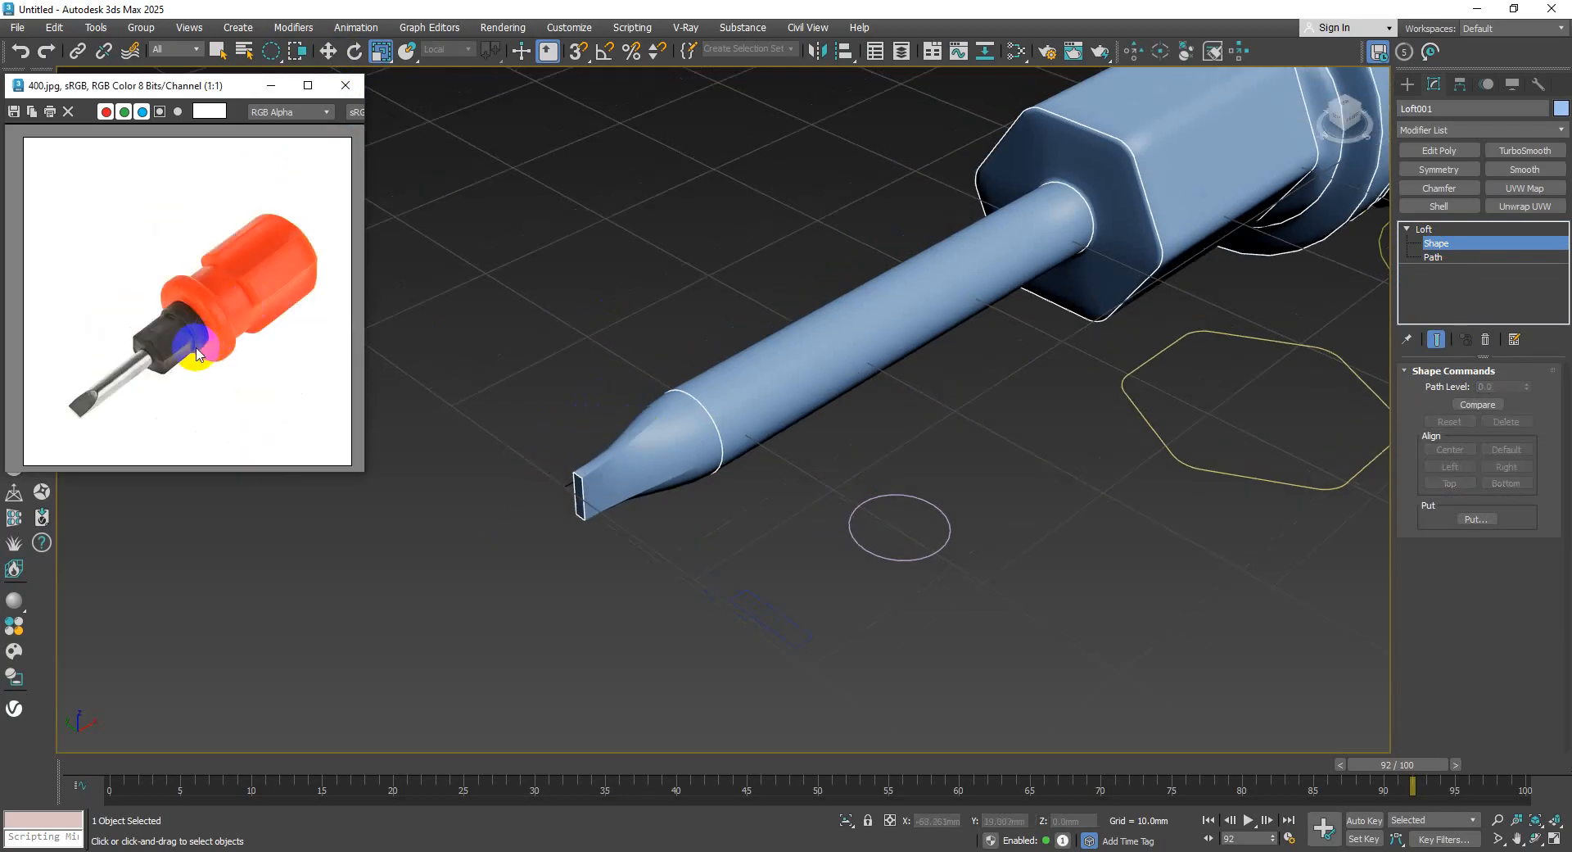
{"action": "scroll", "coordinate": [141, 331], "scroll_direction": "up", "scroll_amount": 2}
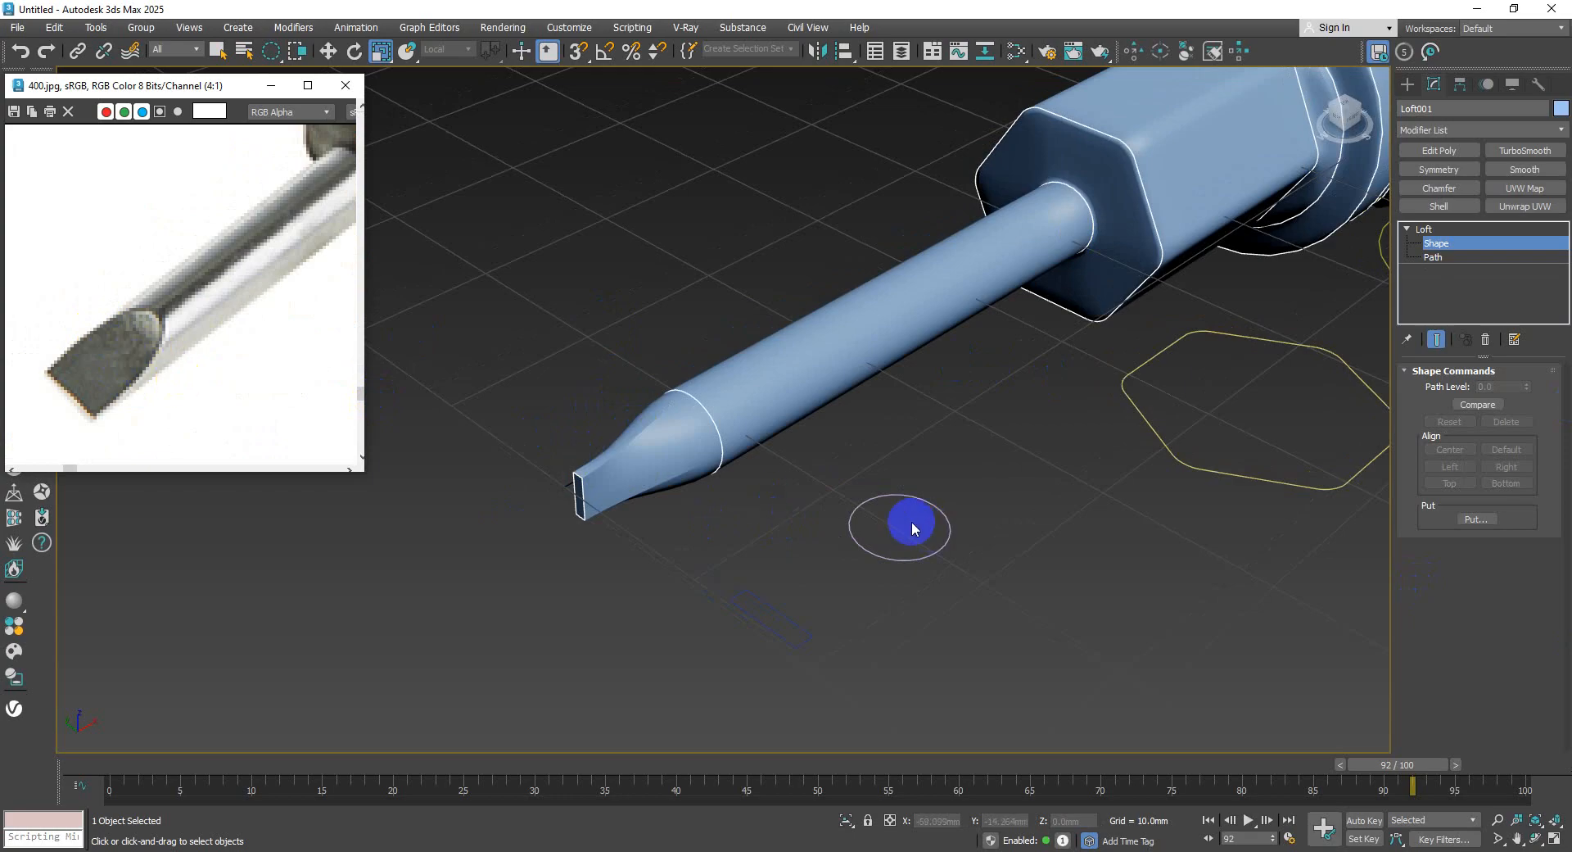
{"action": "scroll", "coordinate": [905, 524], "scroll_direction": "down", "scroll_amount": 2}
{"action": "scroll", "coordinate": [791, 524], "scroll_direction": "up", "scroll_amount": 6}
{"action": "scroll", "coordinate": [798, 554], "scroll_direction": "down", "scroll_amount": 4}
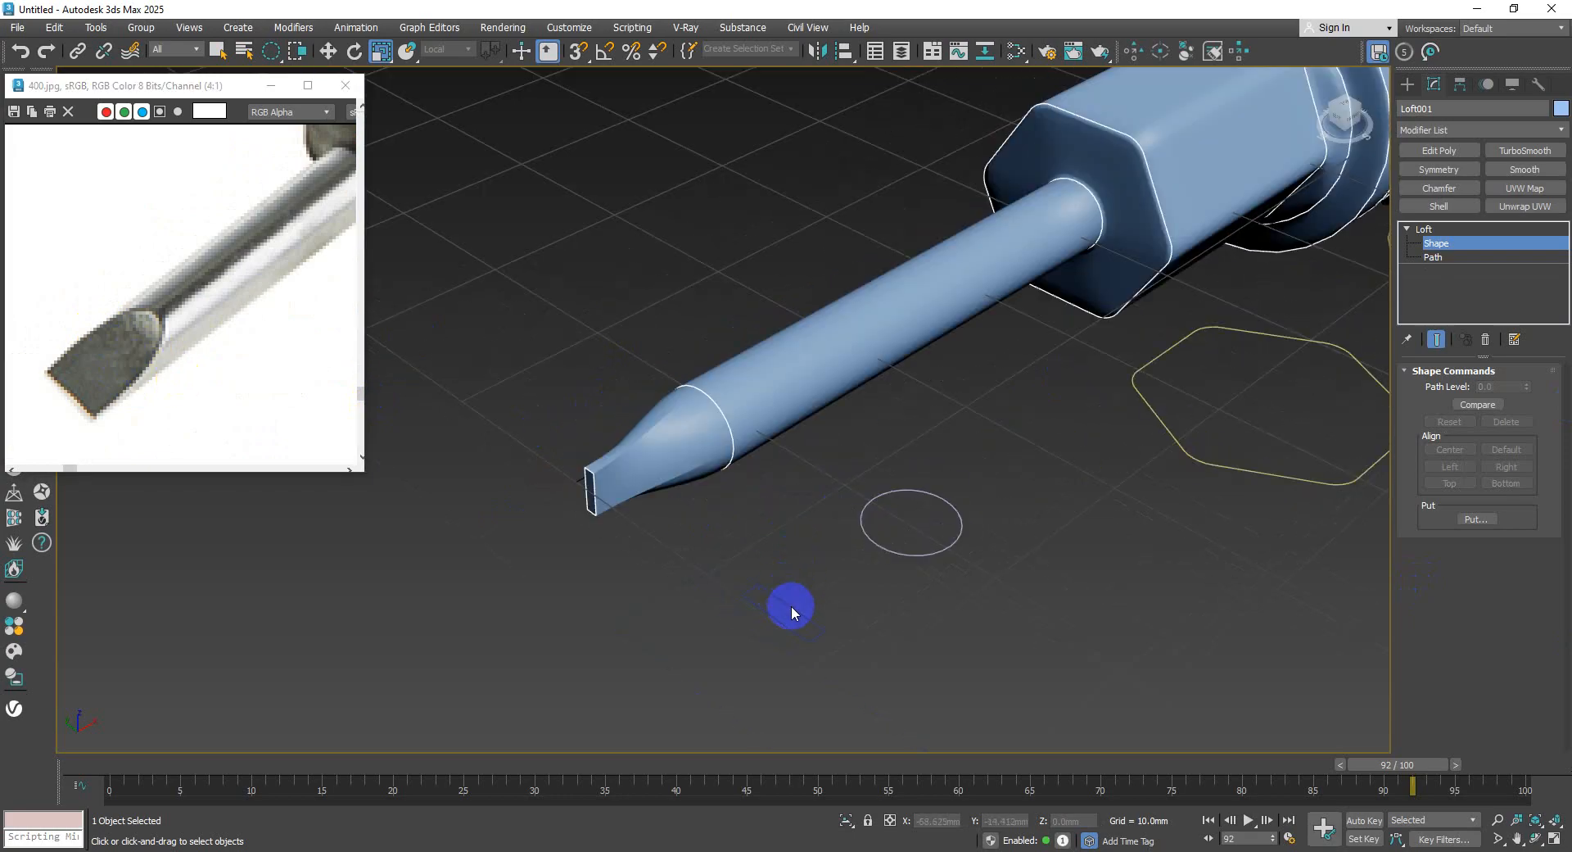
- Convert the separate rectangle section beside the shaft to an editable spline
{"action": "left_click", "coordinate": [1424, 229]}
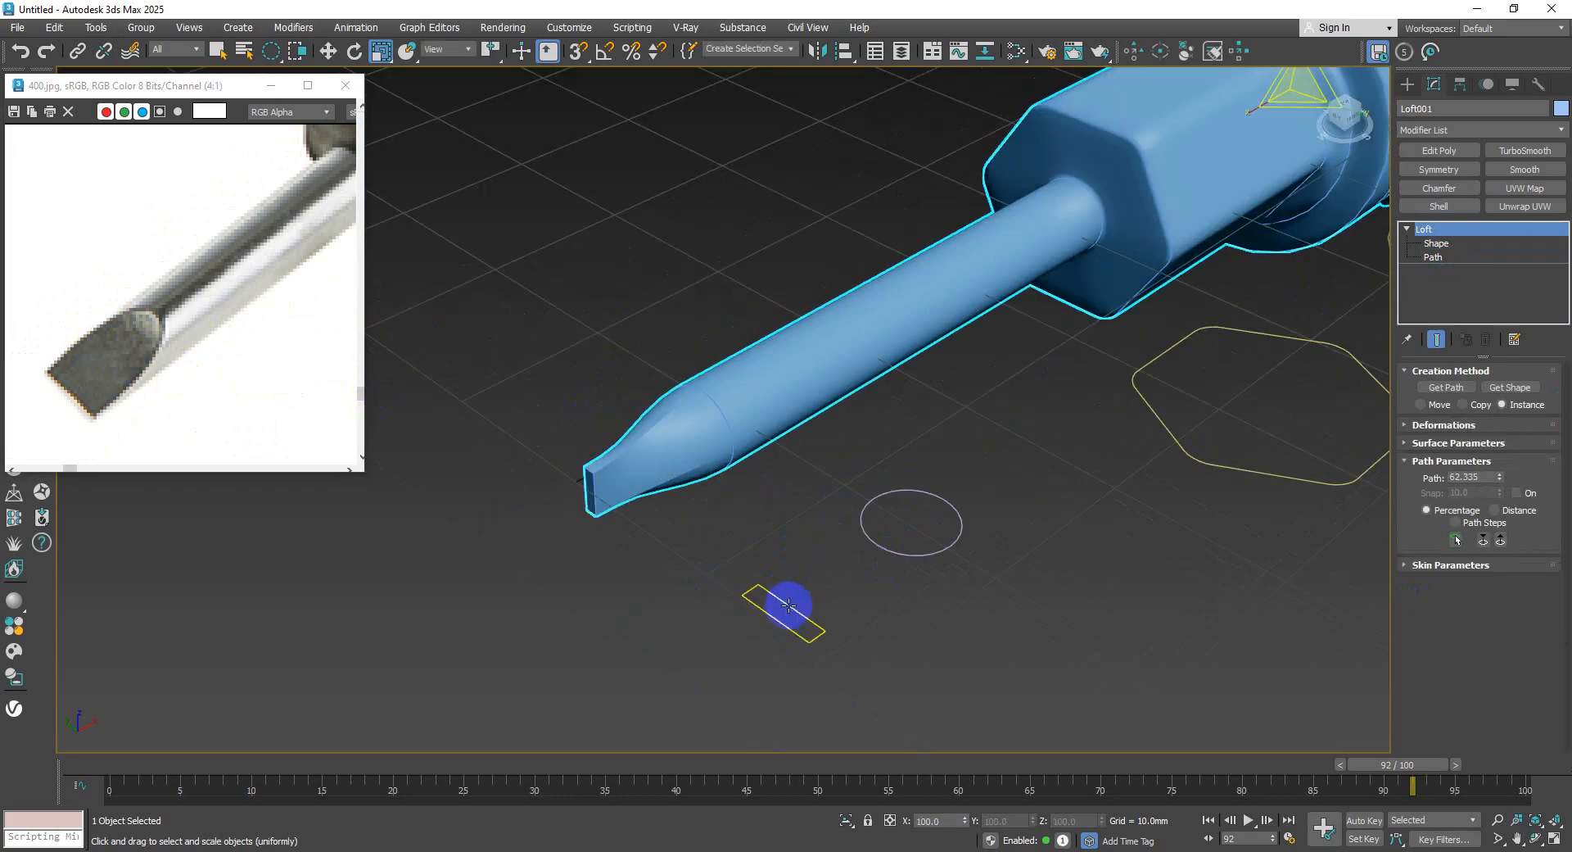
{"action": "left_click", "coordinate": [788, 605]}
{"action": "middle_click_drag", "start_coordinate": [800, 597], "coordinate": [803, 546]}
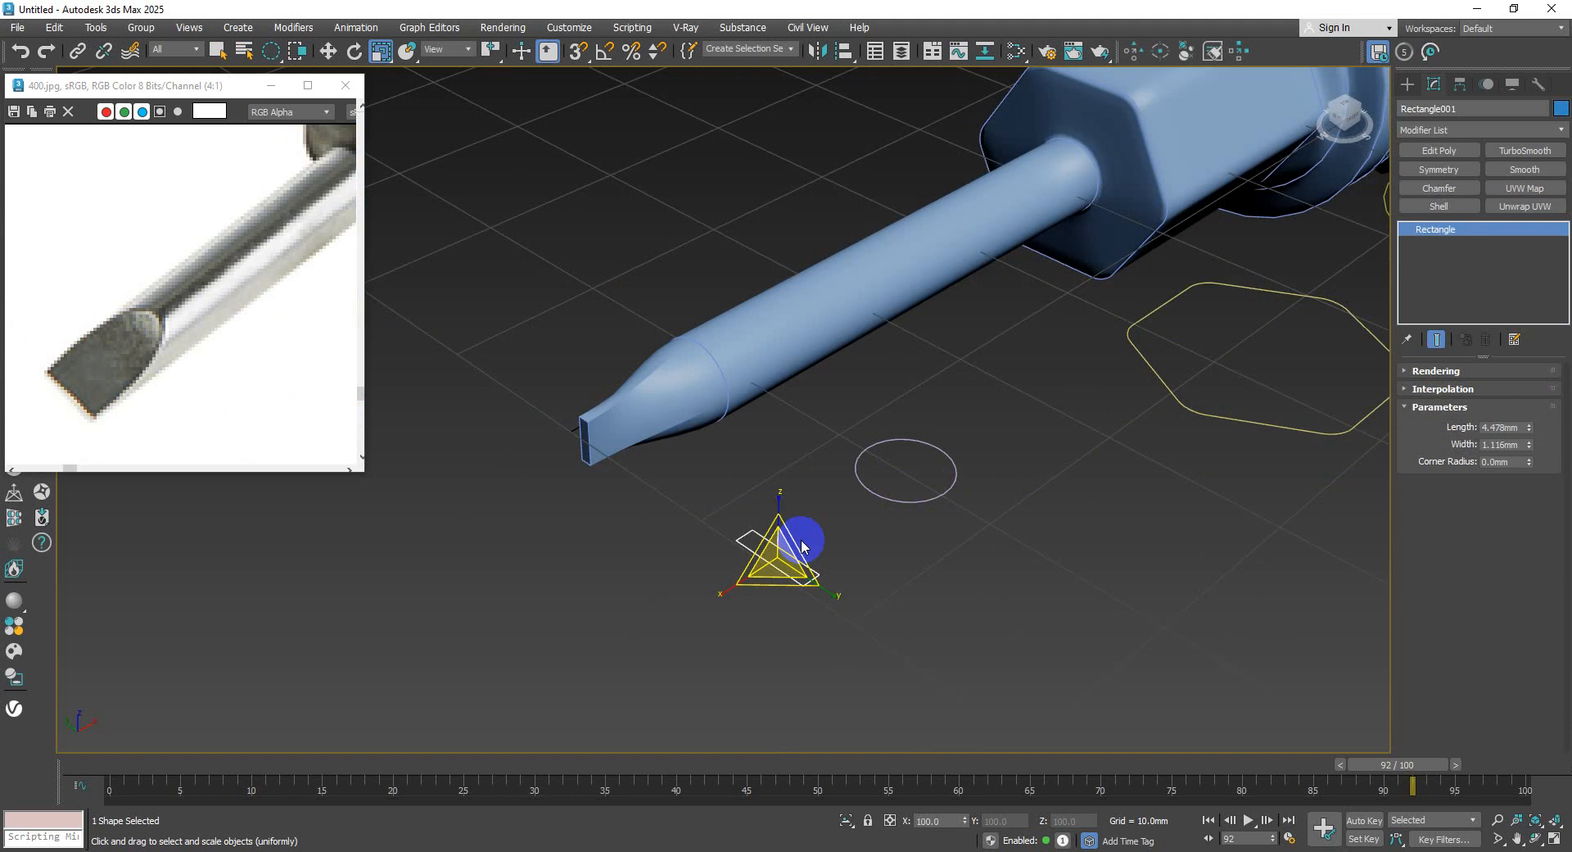
{"action": "scroll", "coordinate": [802, 547], "scroll_direction": "up", "scroll_amount": 3}
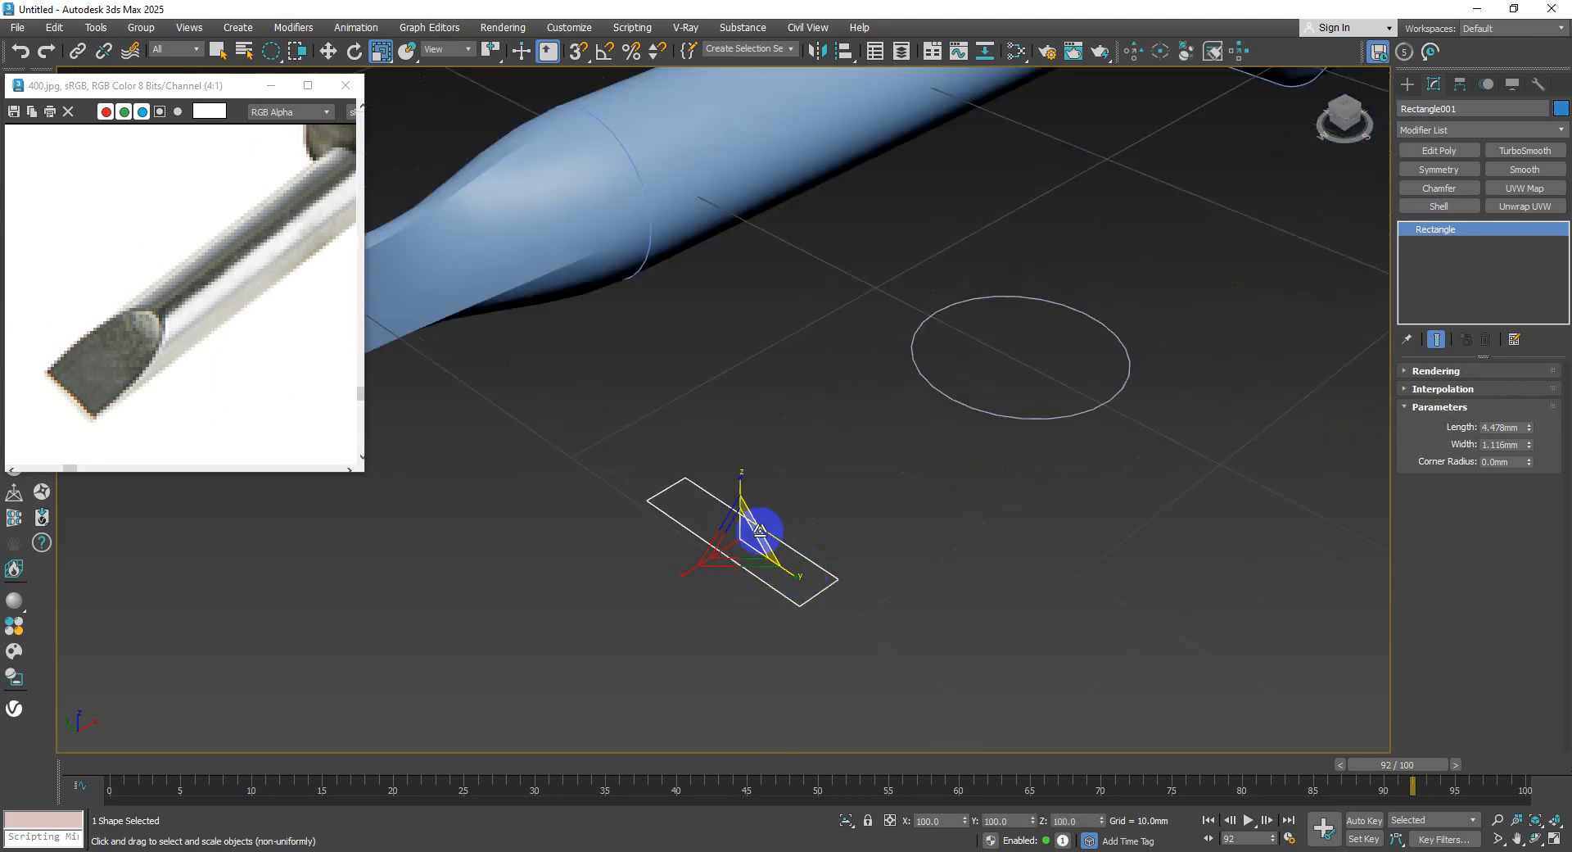
{"action": "left_click", "coordinate": [755, 519]}
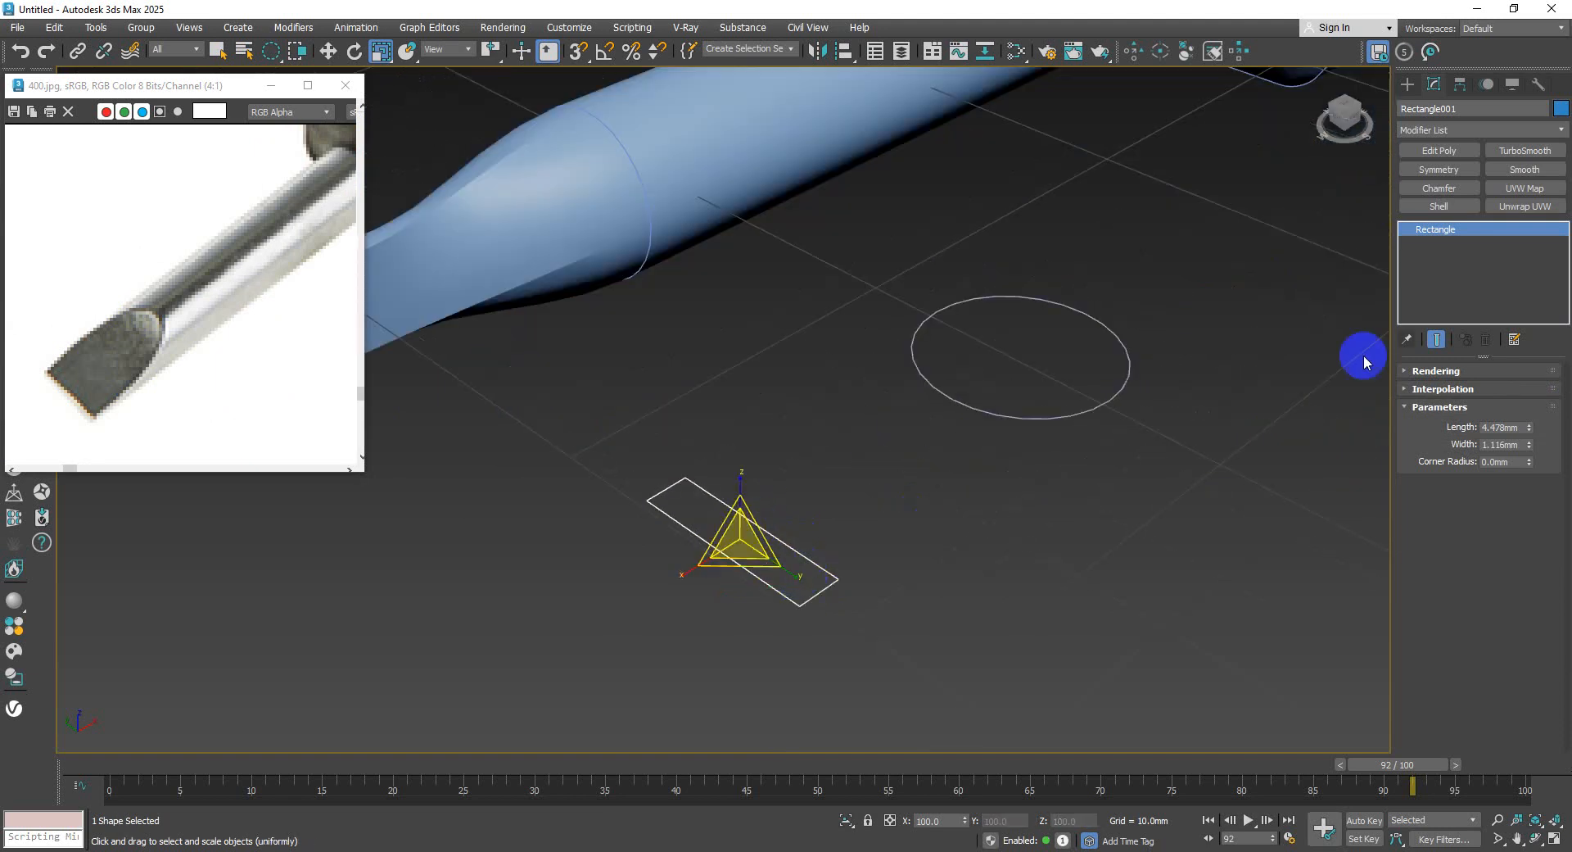
{"action": "right_click", "coordinate": [837, 513]}
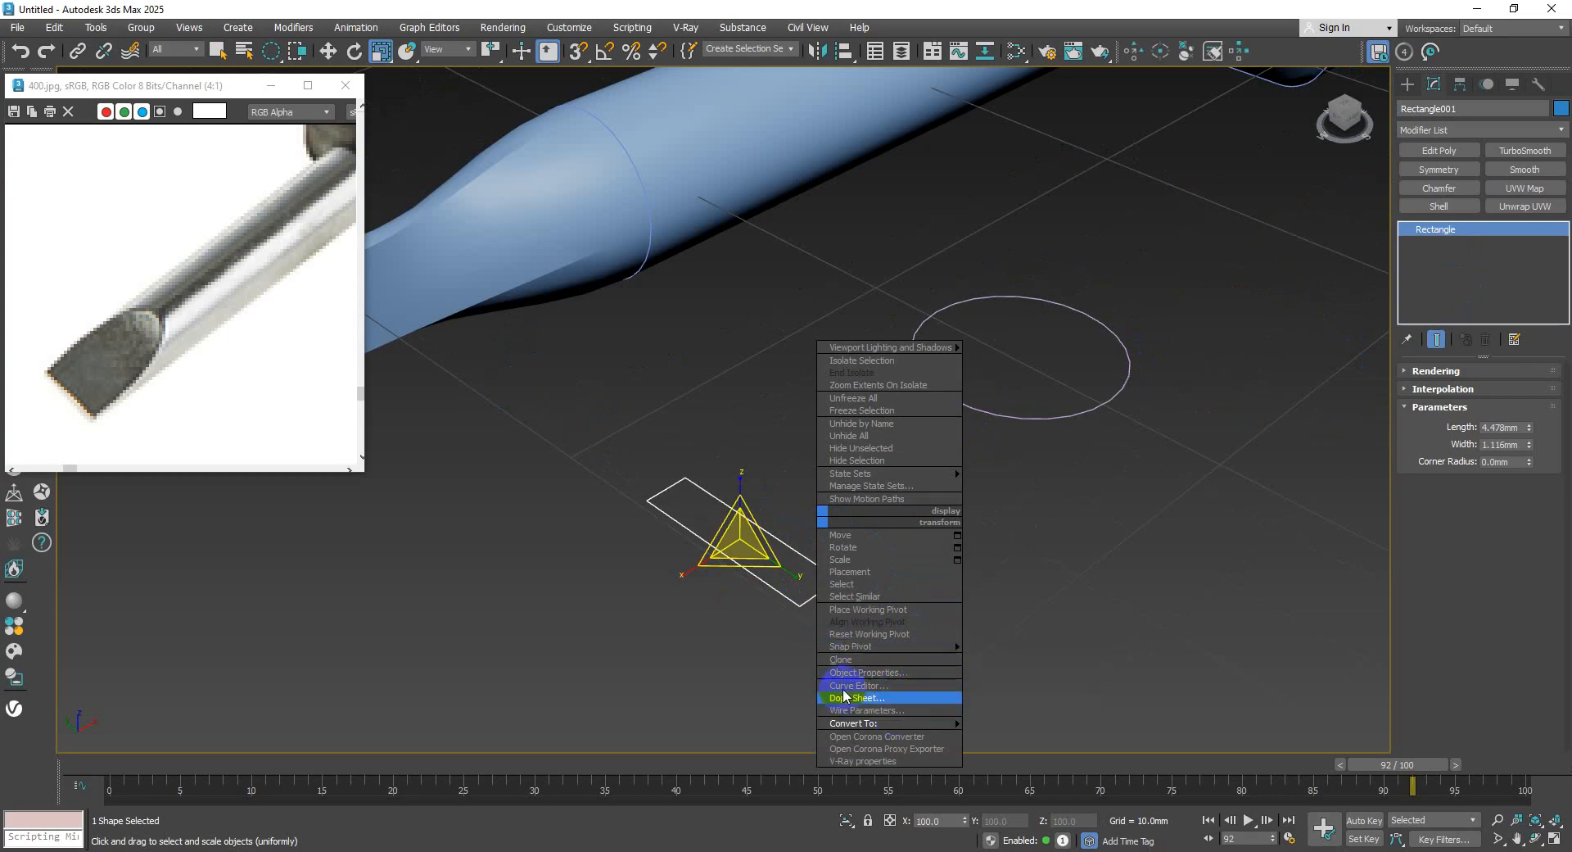
{"action": "mouse_move", "coordinate": [892, 723]}
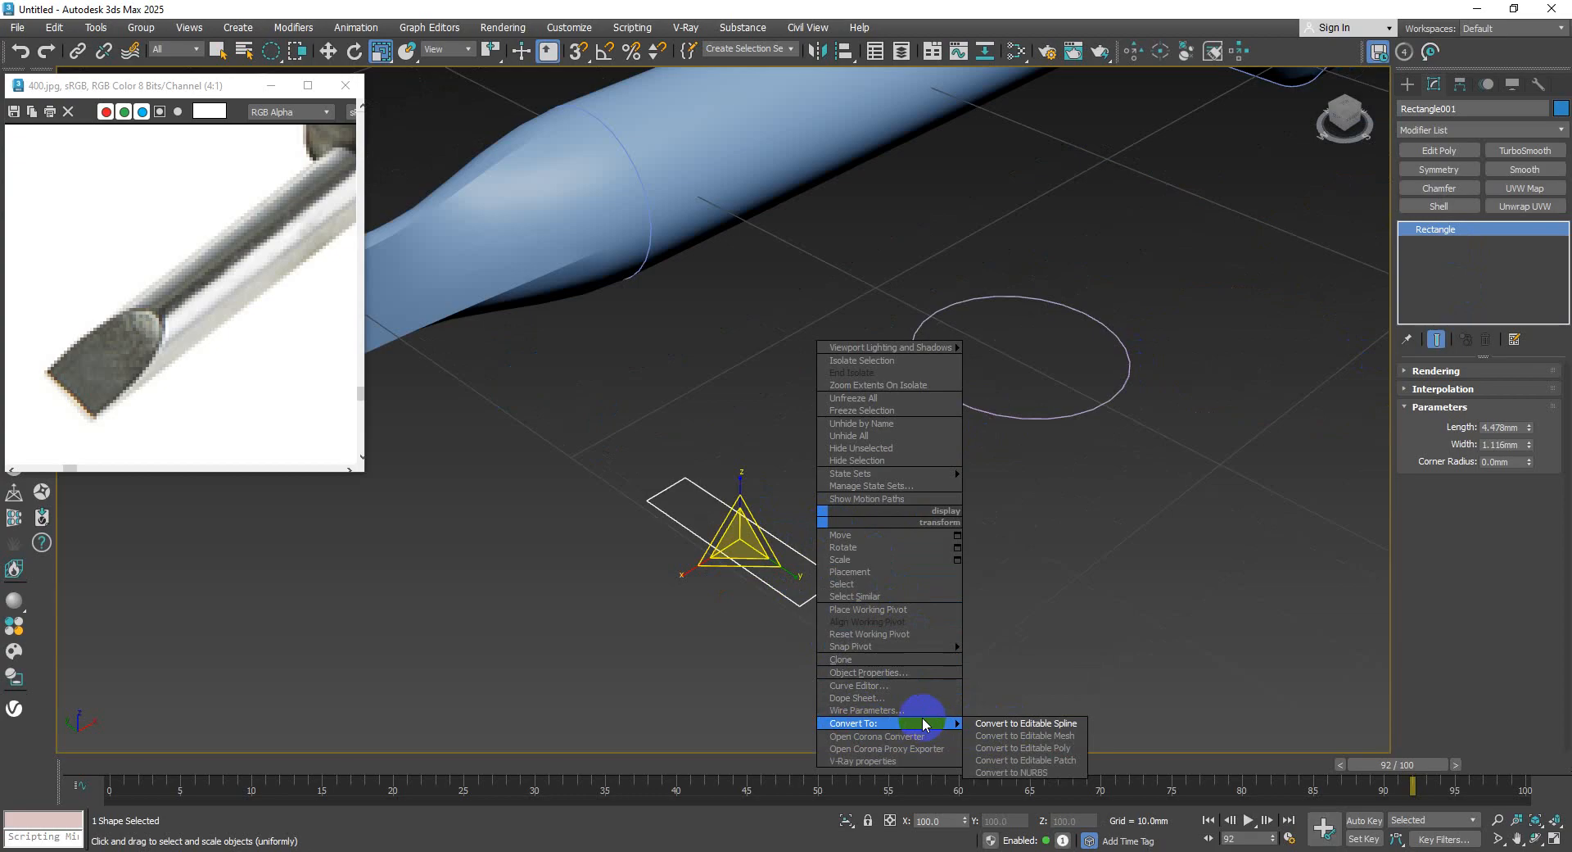
{"action": "left_click", "coordinate": [1001, 723]}
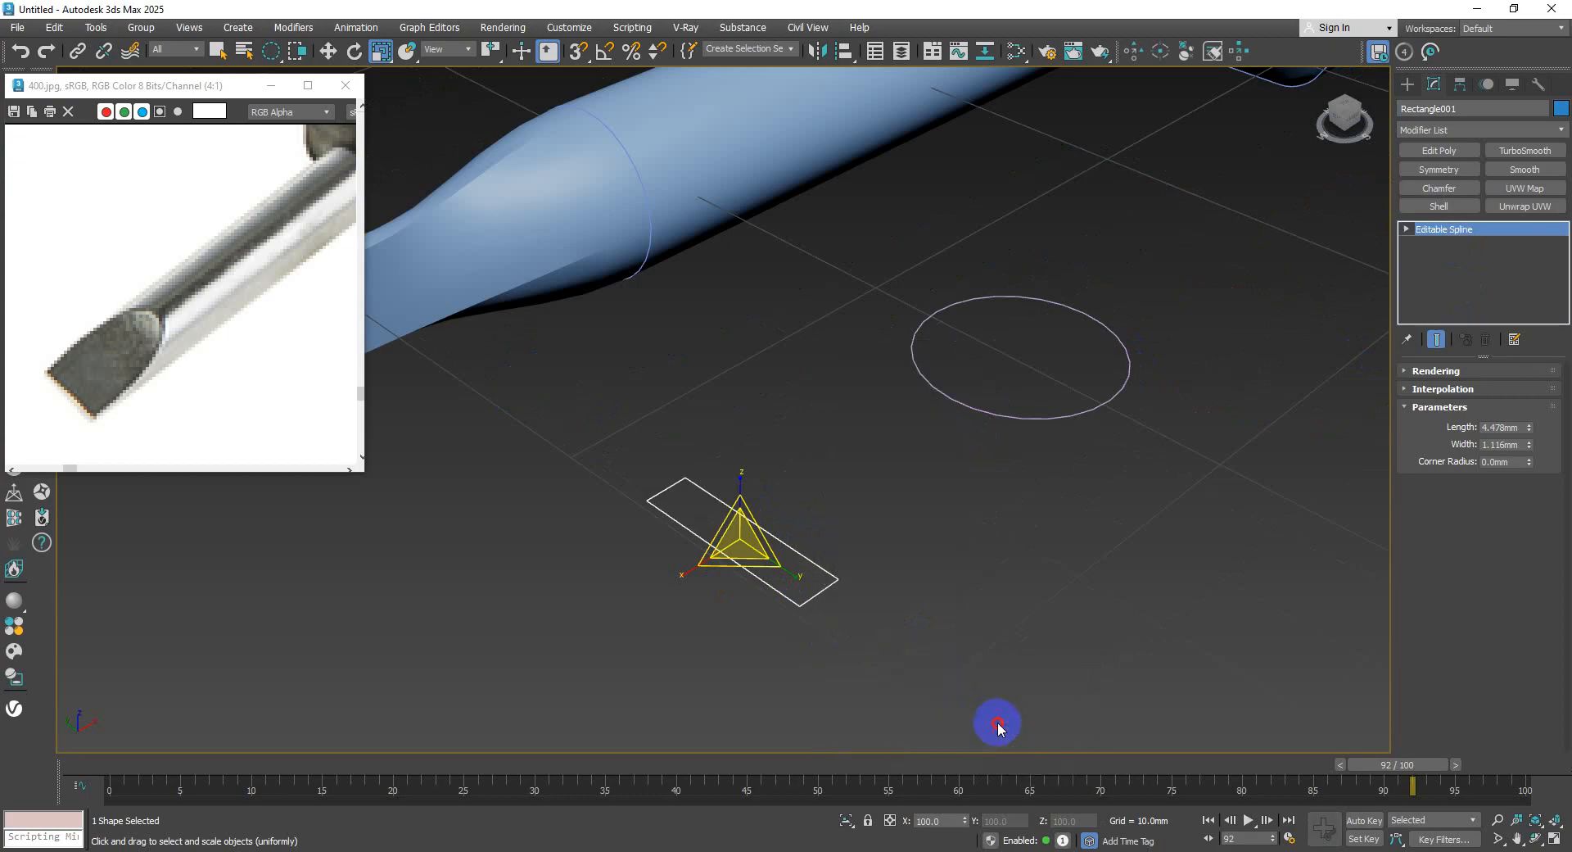
- Add a vertex near the middle of each long side of the rectangle spline with Refine
{"action": "left_click", "coordinate": [1415, 242]}
{"action": "middle_click_drag", "start_coordinate": [966, 404], "coordinate": [906, 439], "text": "alt"}
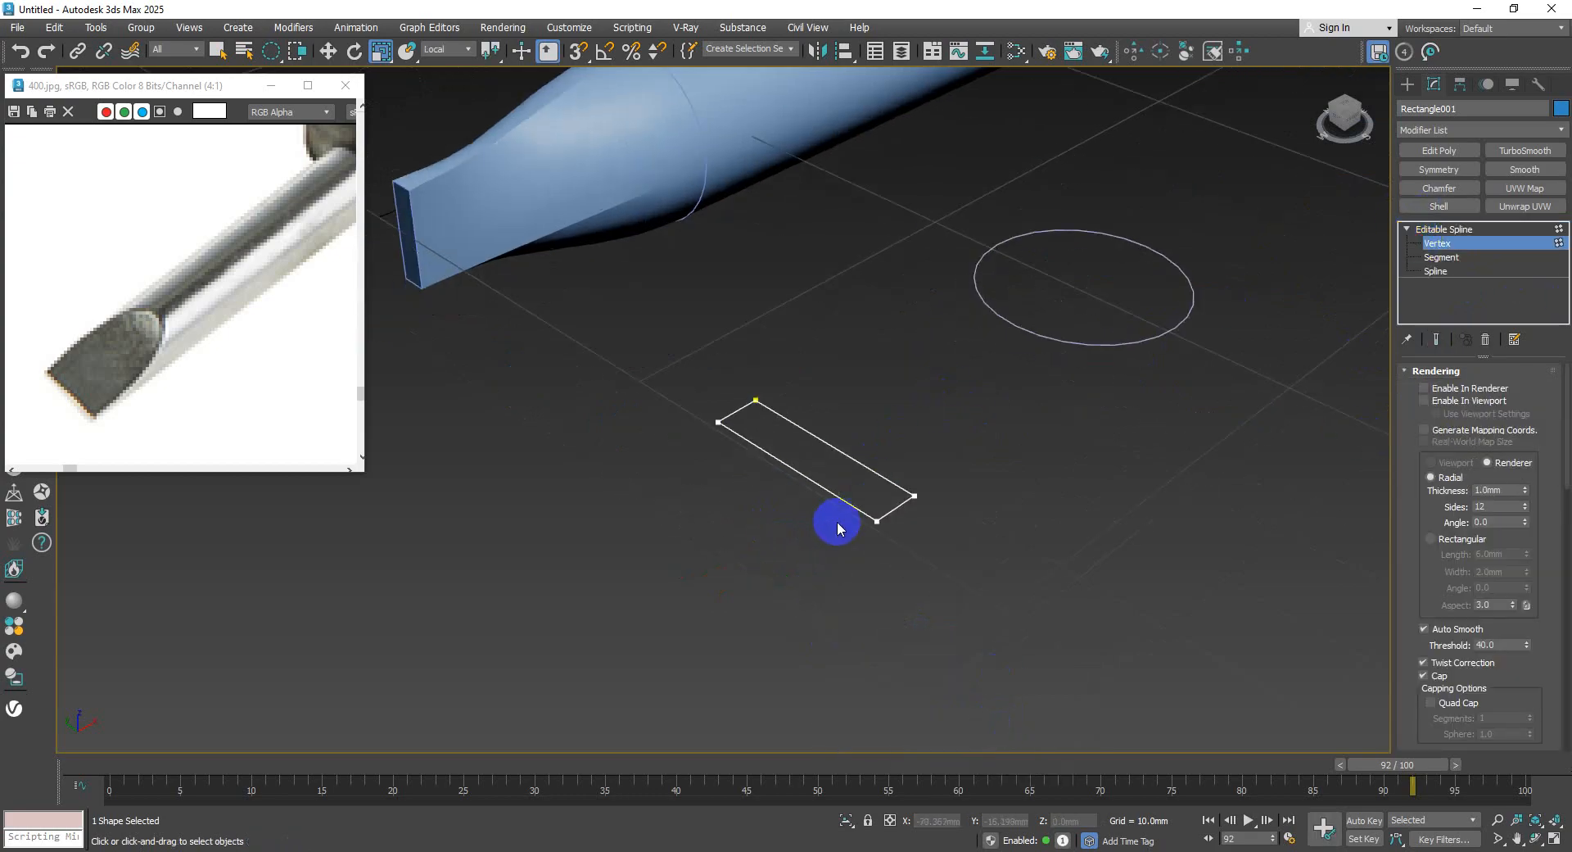
{"action": "left_click_drag", "start_coordinate": [1428, 565], "coordinate": [1434, 146]}
{"action": "left_click", "coordinate": [1446, 582]}
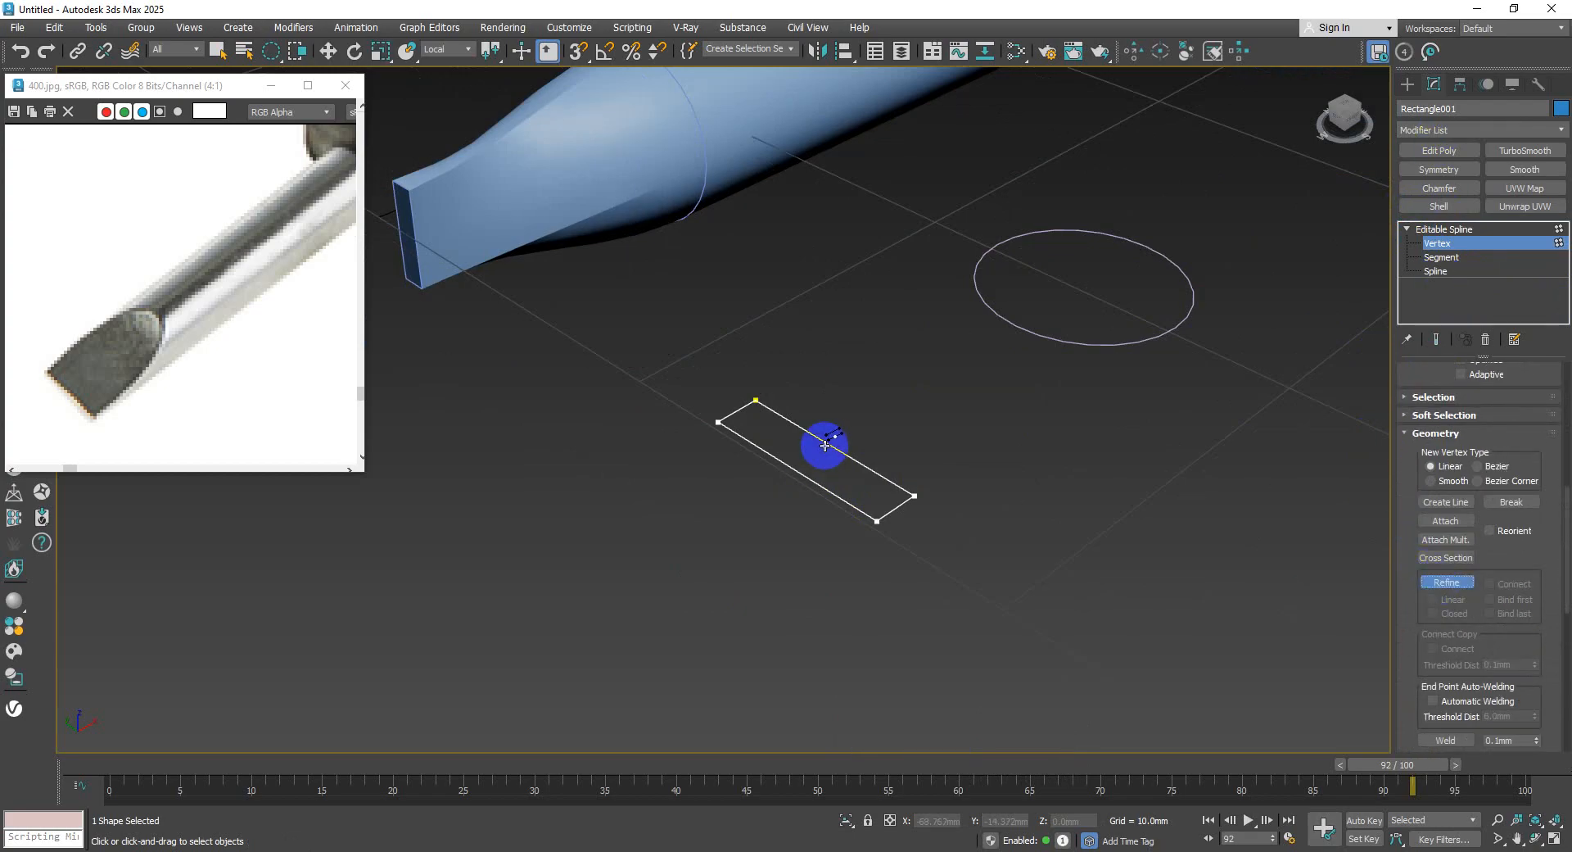
{"action": "left_click", "coordinate": [790, 466]}
{"action": "right_click", "coordinate": [886, 424]}
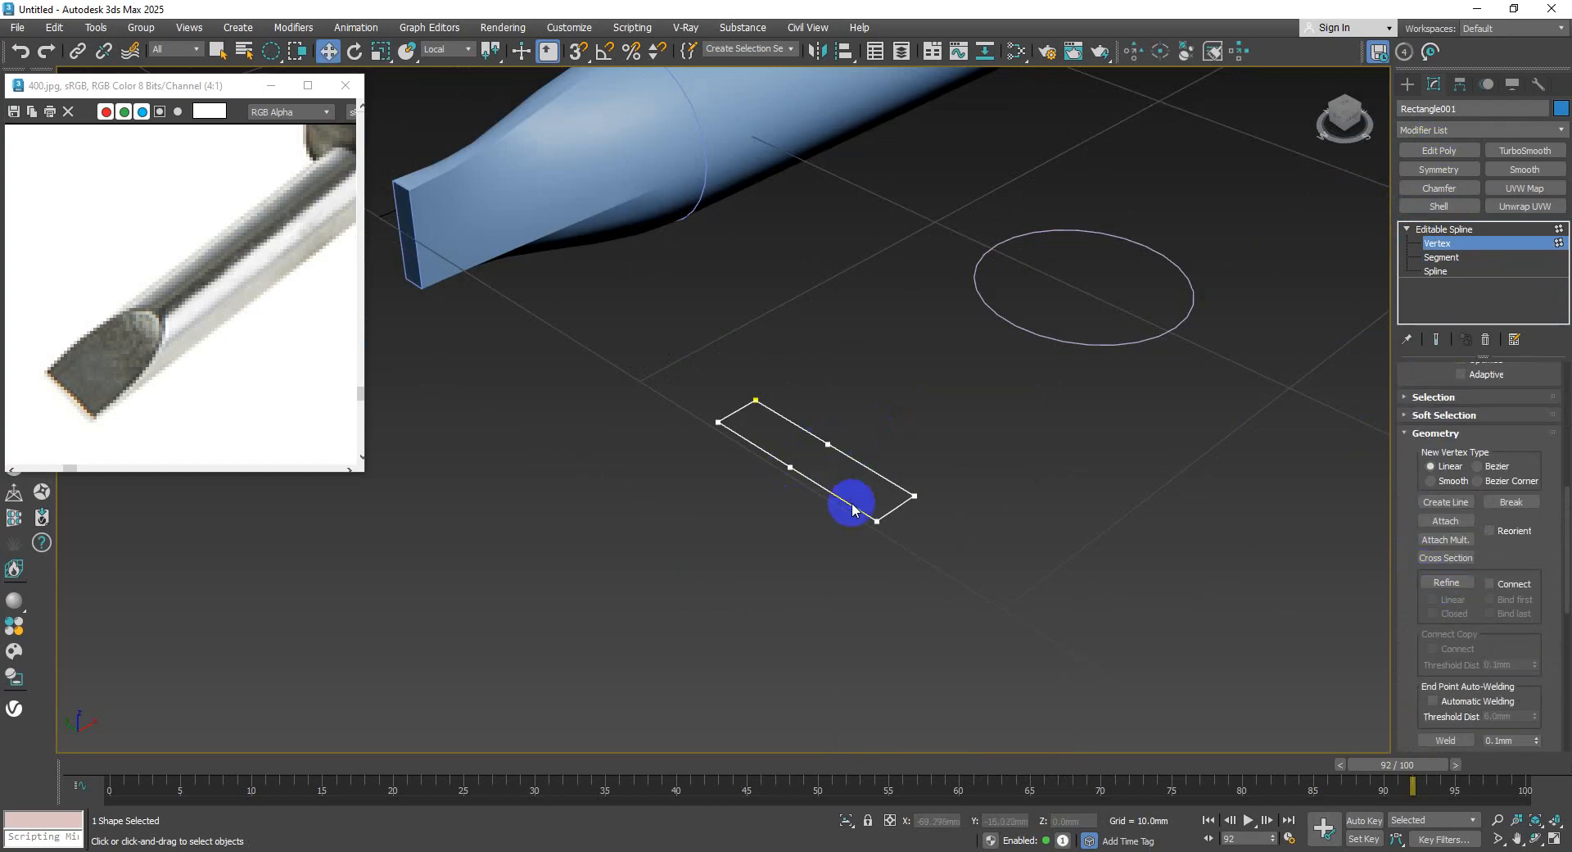
- Select the two added vertices at the middle of the rectangle spline's long sides
{"action": "left_click_drag", "start_coordinate": [854, 508], "coordinate": [790, 432]}
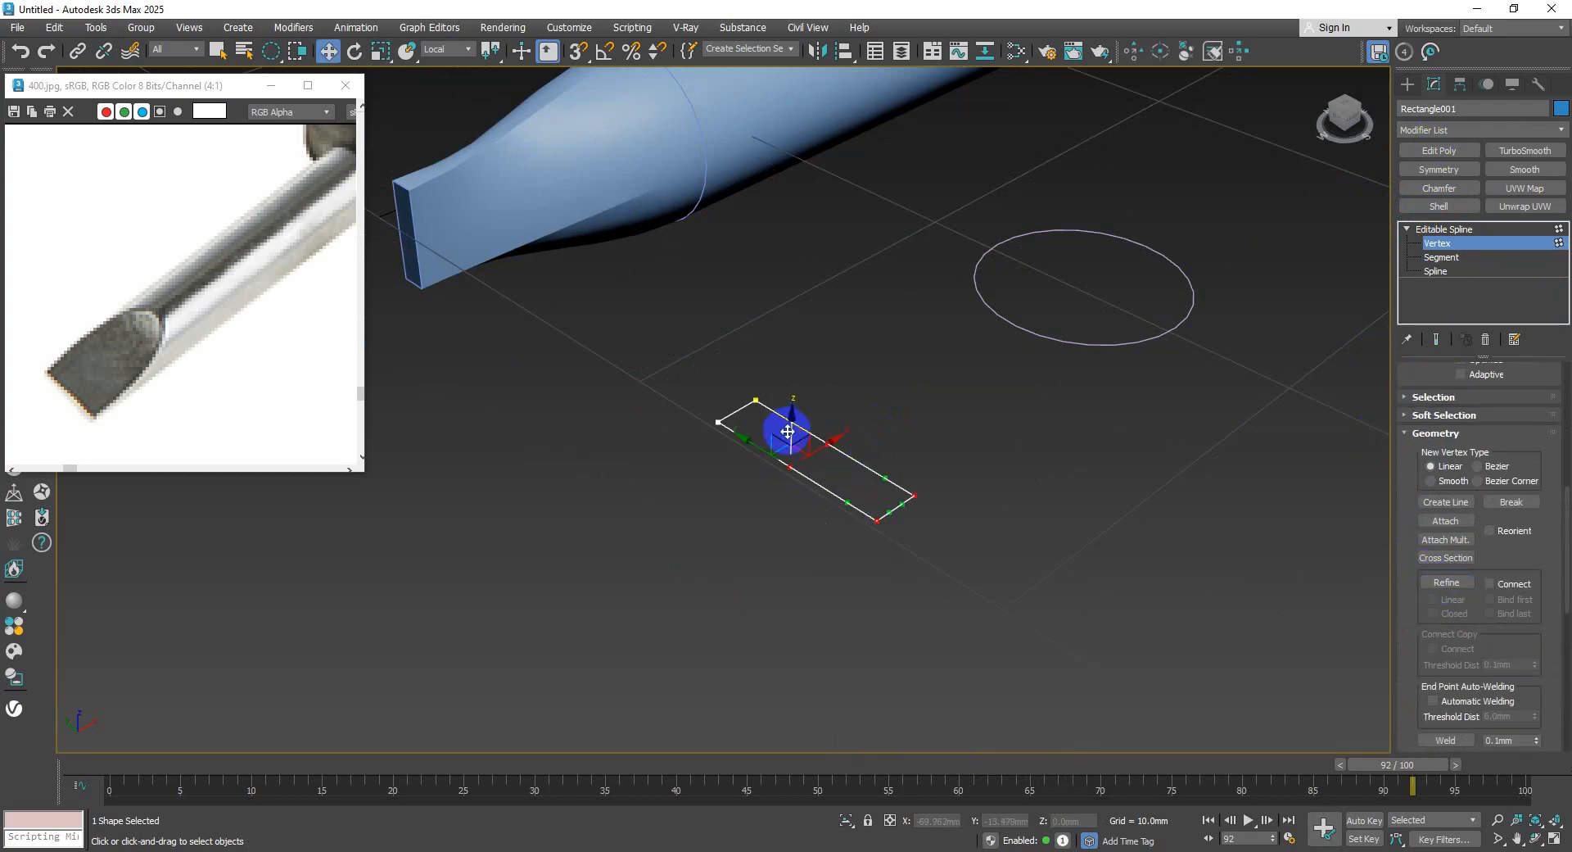
{"action": "left_click", "coordinate": [295, 54]}
{"action": "left_click_drag", "start_coordinate": [272, 55], "coordinate": [272, 77]}
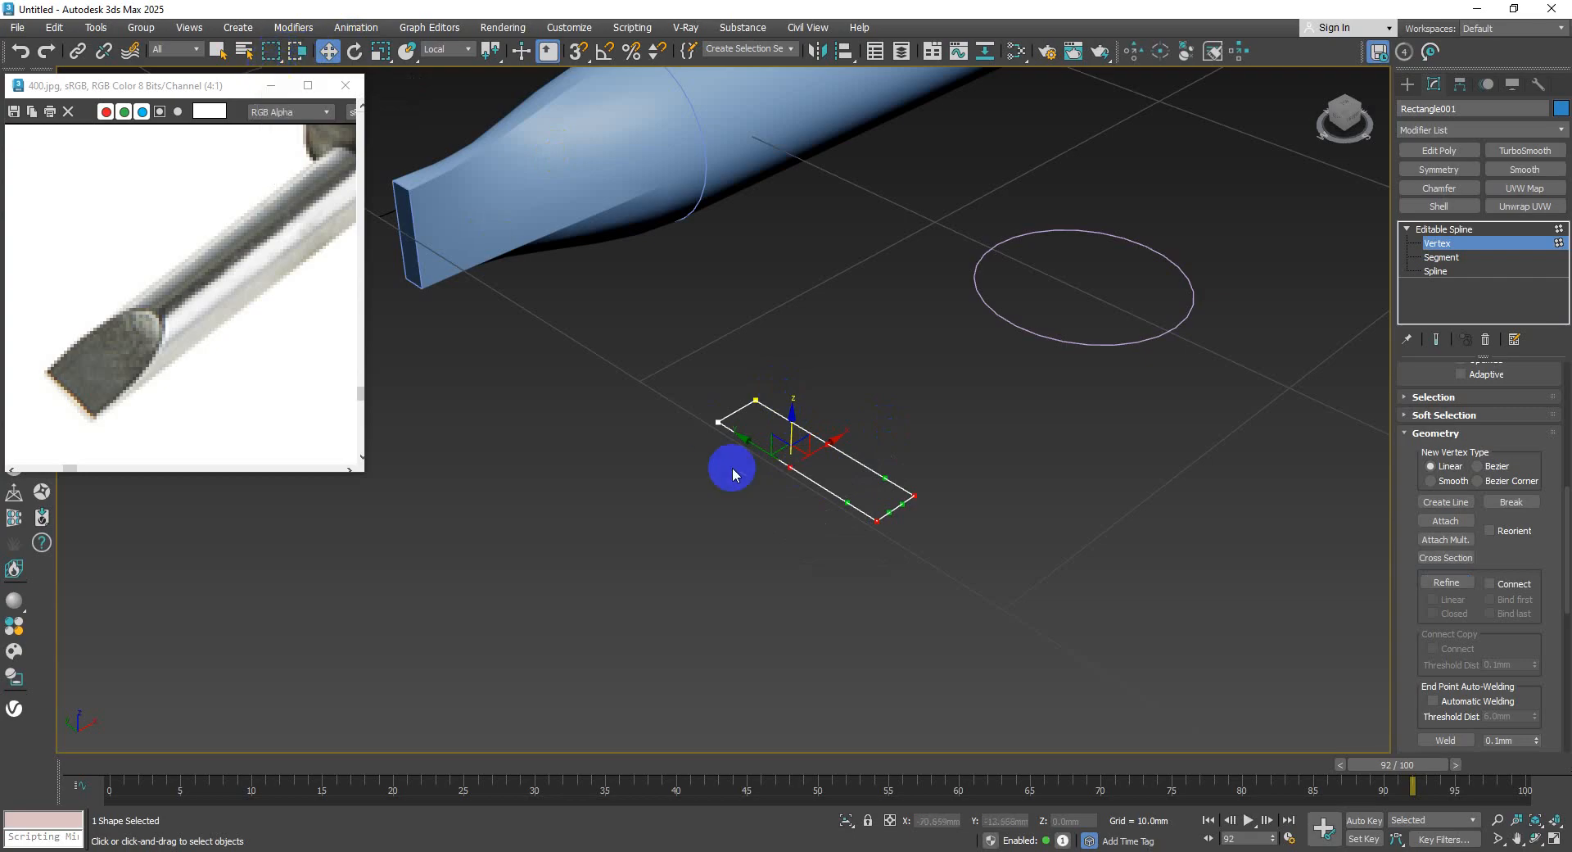
{"action": "left_click_drag", "start_coordinate": [841, 521], "coordinate": [763, 412]}
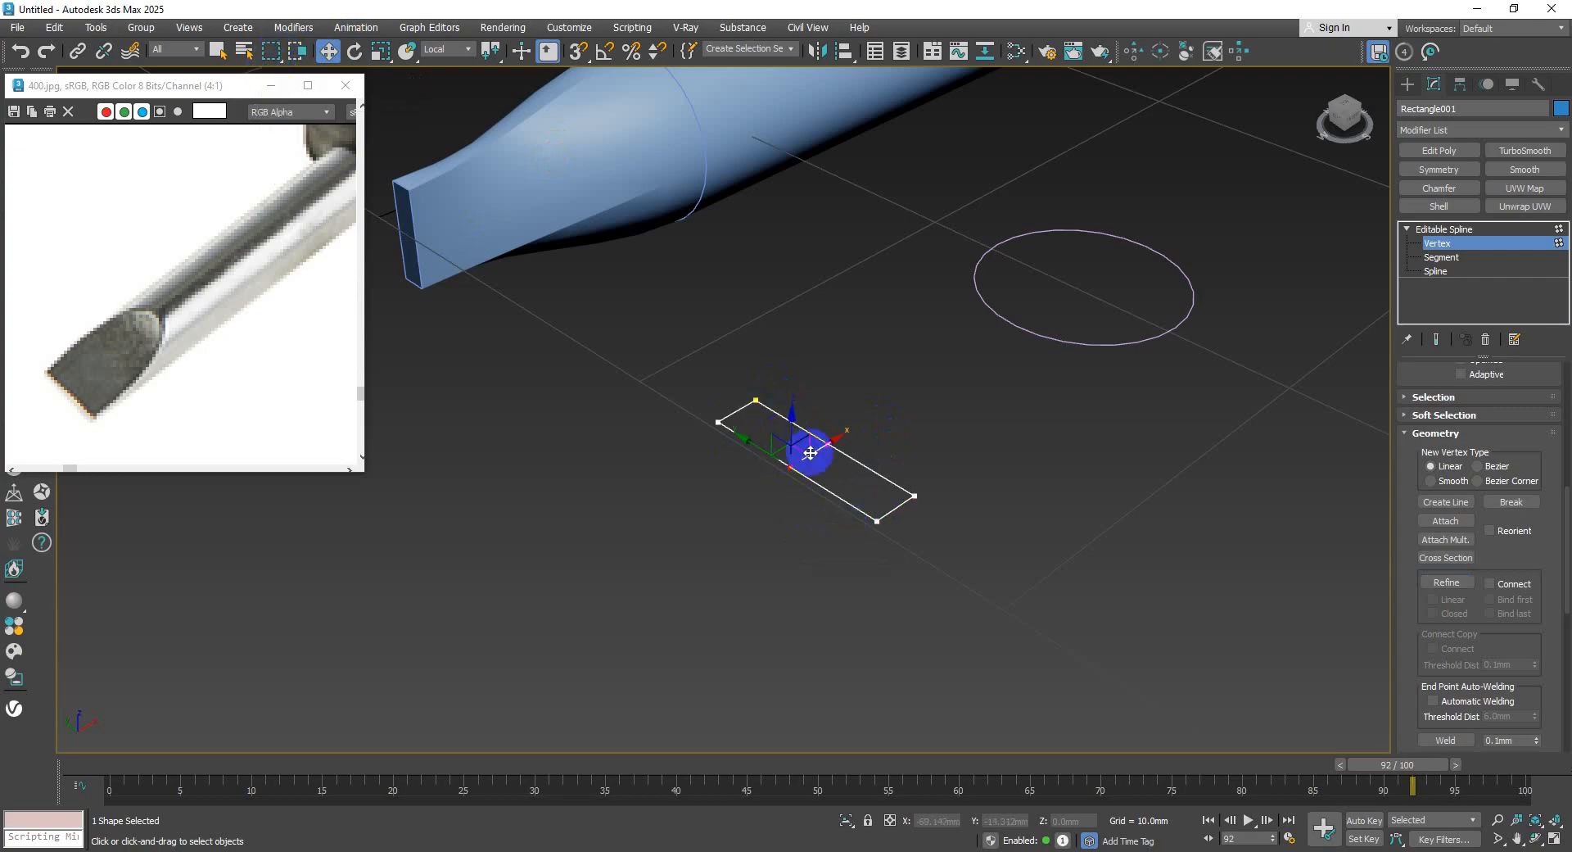
- Try to scale the two middle vertices apart in the Local coordinate system using a different transform center
{"action": "left_click", "coordinate": [380, 52]}
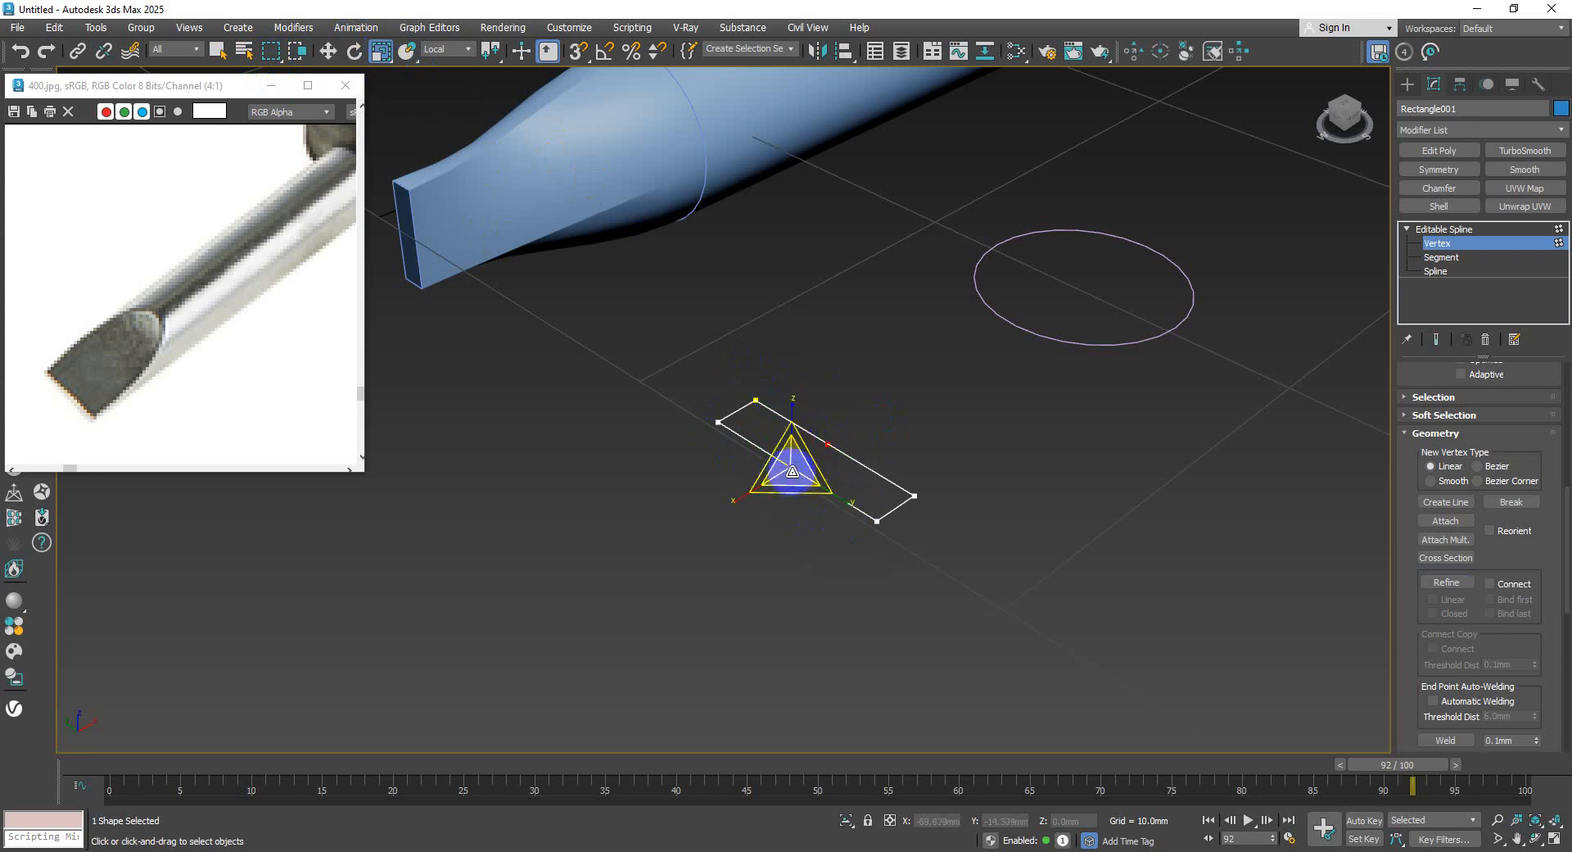
{"action": "left_click_drag", "start_coordinate": [748, 495], "coordinate": [733, 499]}
{"action": "left_click_drag", "start_coordinate": [497, 54], "coordinate": [490, 103]}
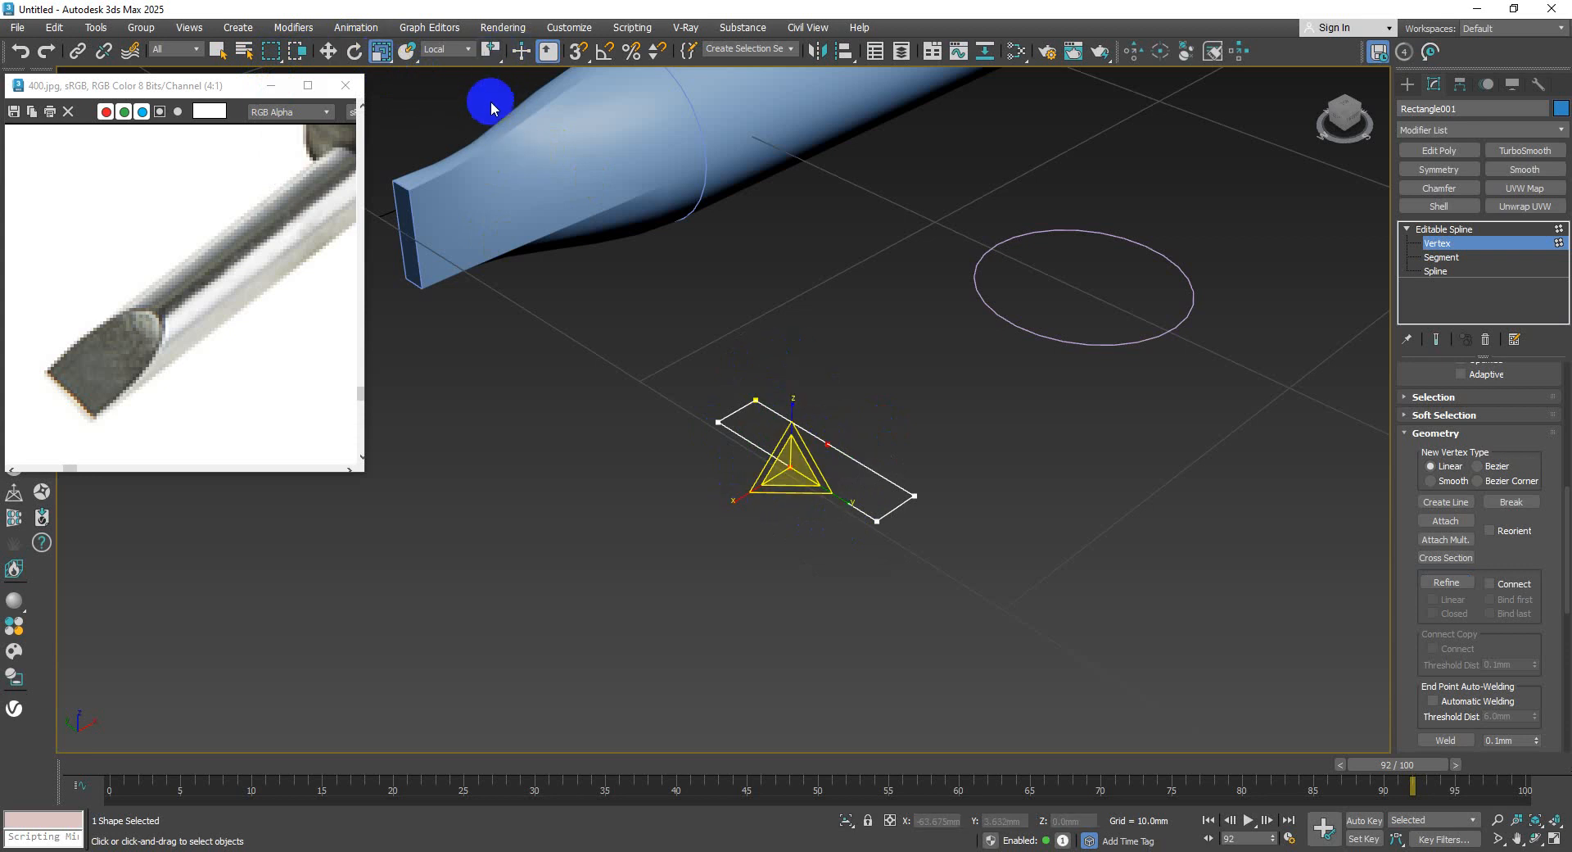
{"action": "left_click", "coordinate": [329, 52]}
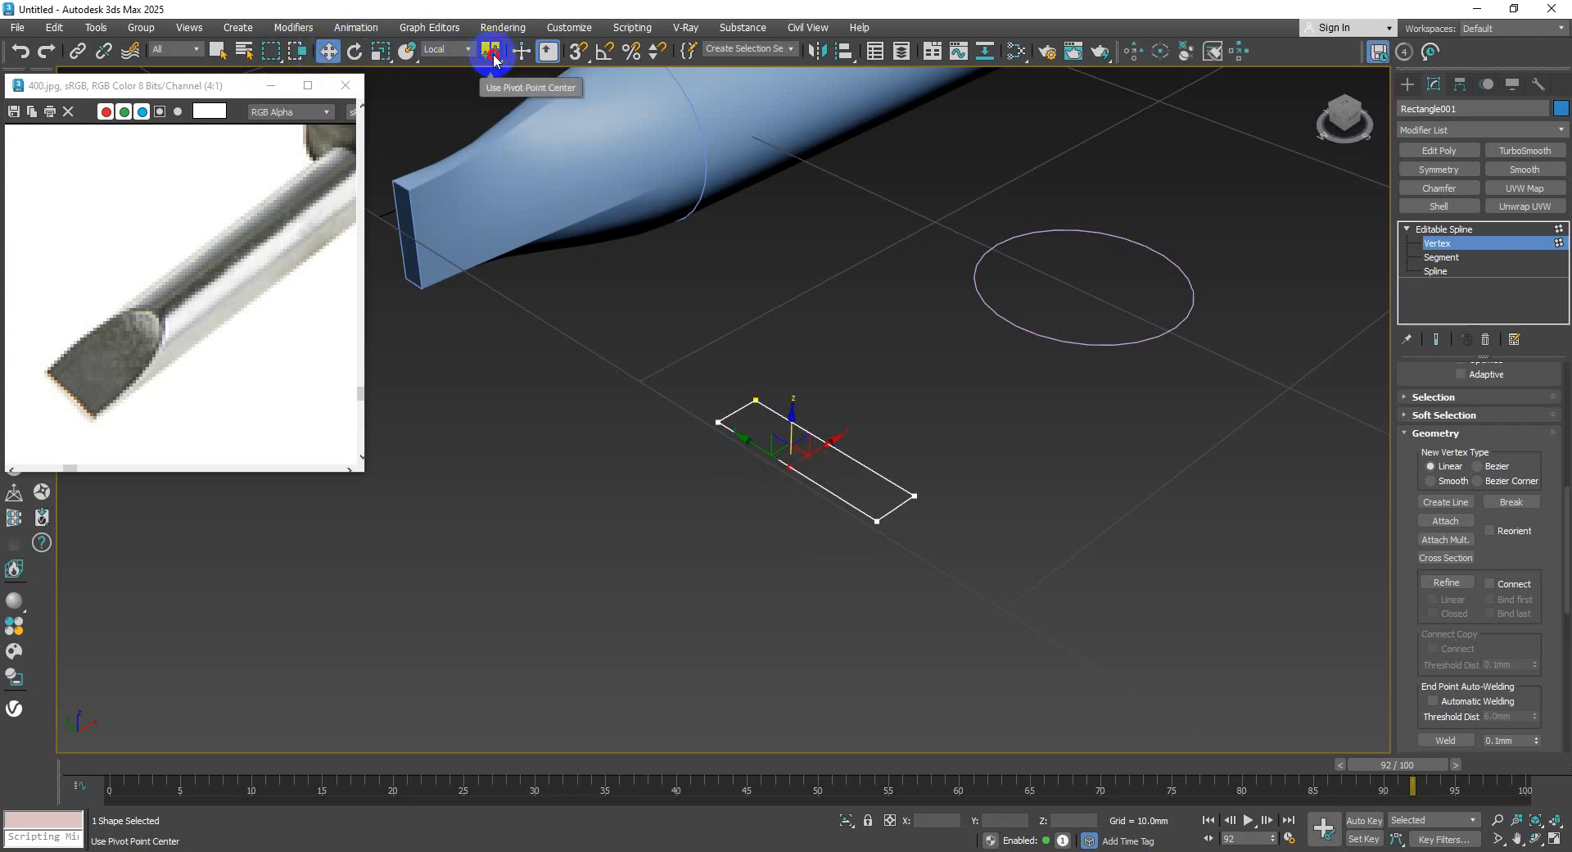
{"action": "left_click_drag", "start_coordinate": [494, 59], "coordinate": [489, 99]}
{"action": "left_click", "coordinate": [380, 50]}
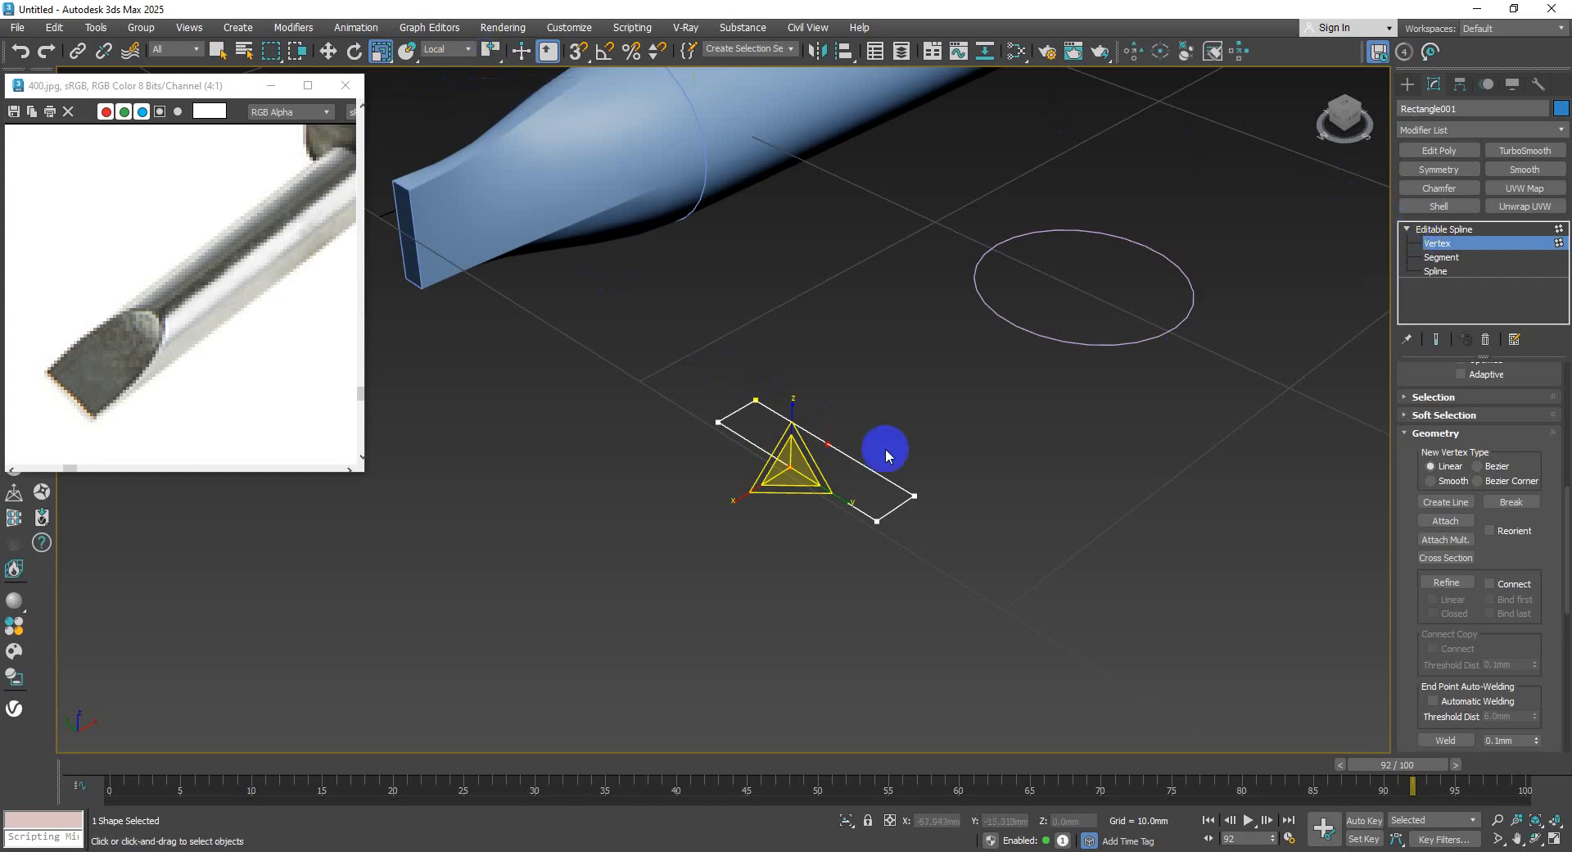
- Switch the reference coordinate system to View and scale the two middle vertices apart along X so the long sides bulge outward
{"action": "middle_click_drag", "start_coordinate": [857, 501], "coordinate": [823, 494], "text": "alt"}
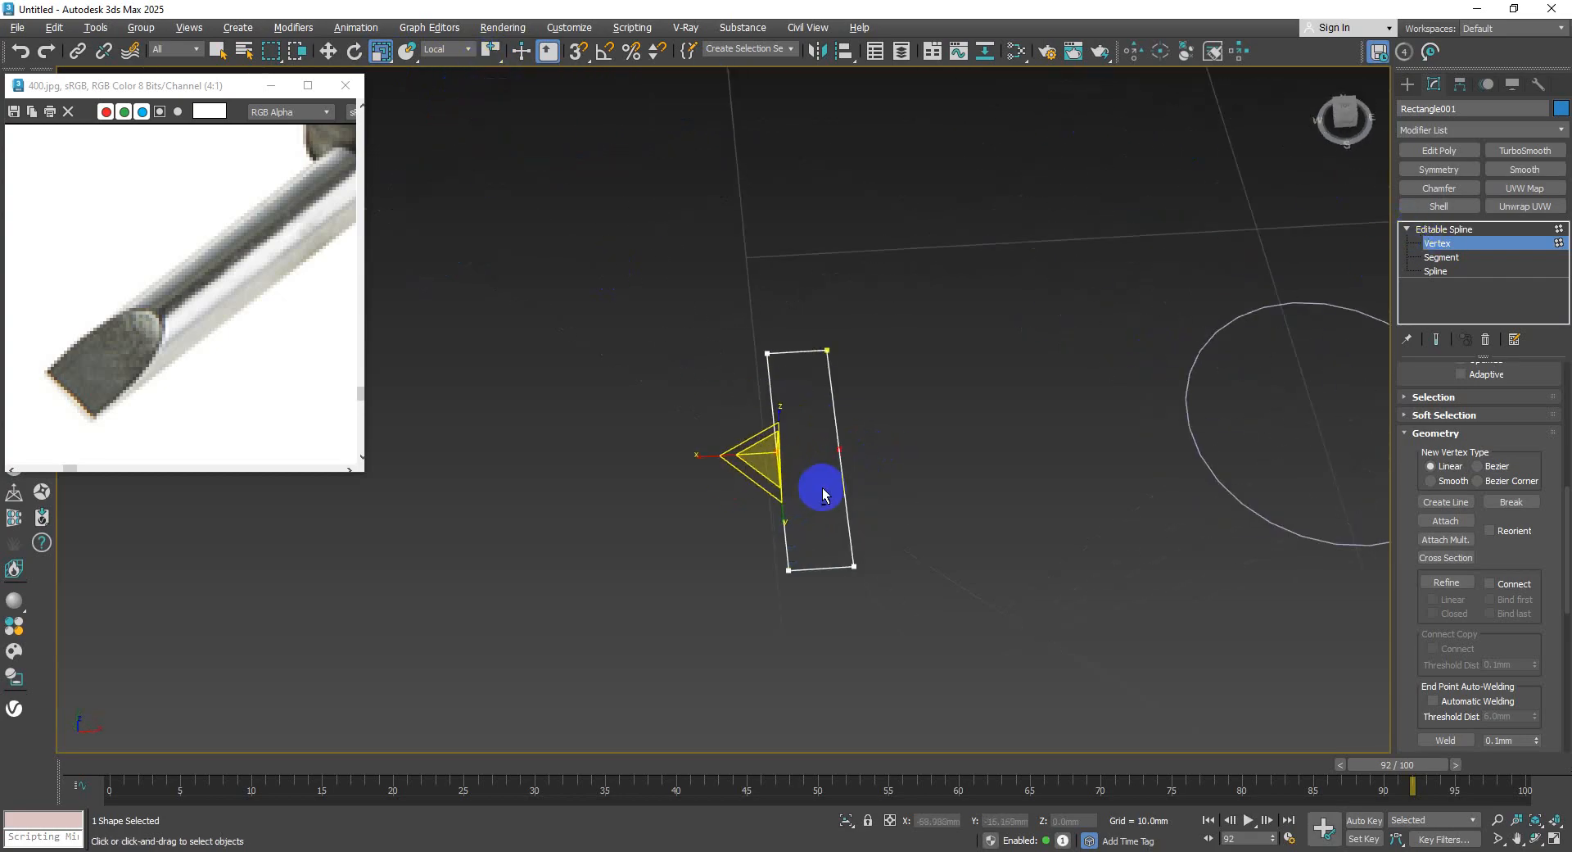
{"action": "left_click", "coordinate": [919, 474]}
{"action": "left_click_drag", "start_coordinate": [688, 415], "coordinate": [690, 415]}
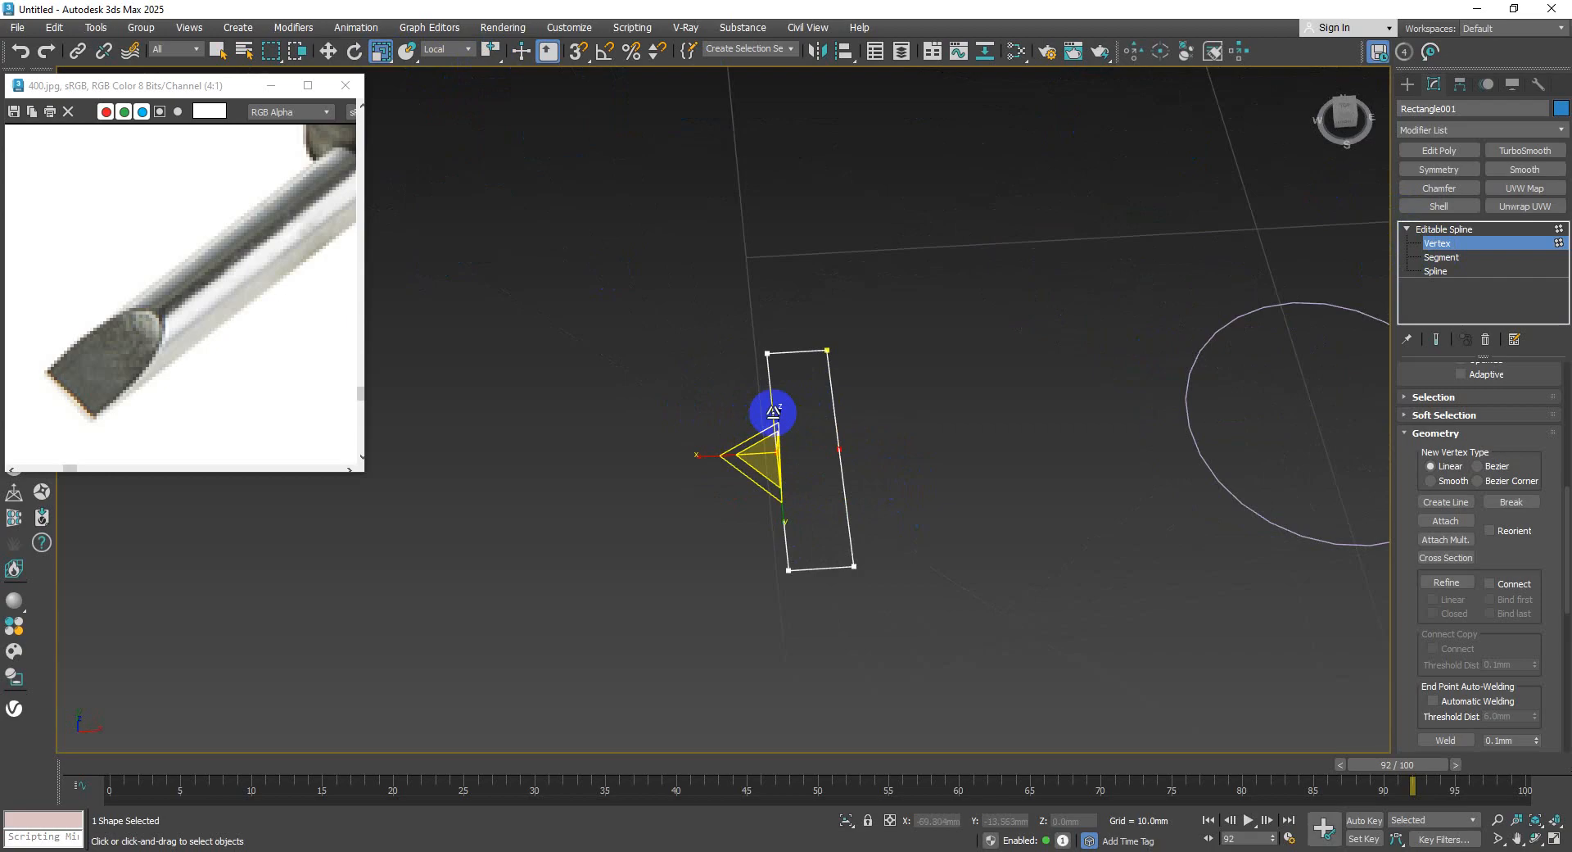
{"action": "left_click", "coordinate": [459, 50]}
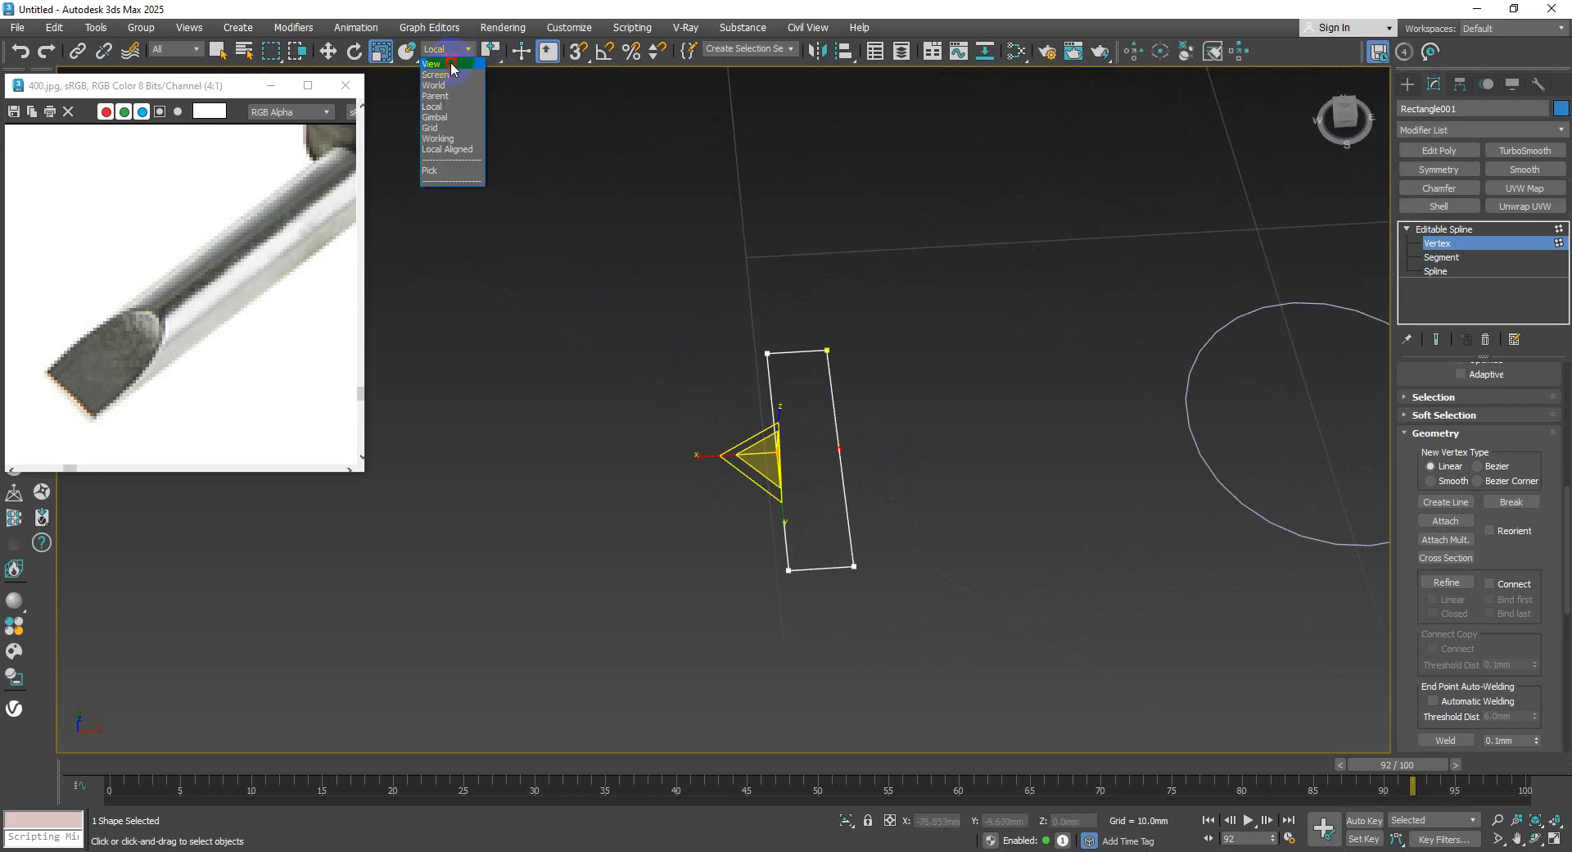
{"action": "left_click", "coordinate": [446, 63]}
{"action": "left_click_drag", "start_coordinate": [740, 457], "coordinate": [694, 457]}
- Try a fillet on all six vertices of the spline at once and undo it
{"action": "left_click_drag", "start_coordinate": [1508, 608], "coordinate": [1524, 552]}
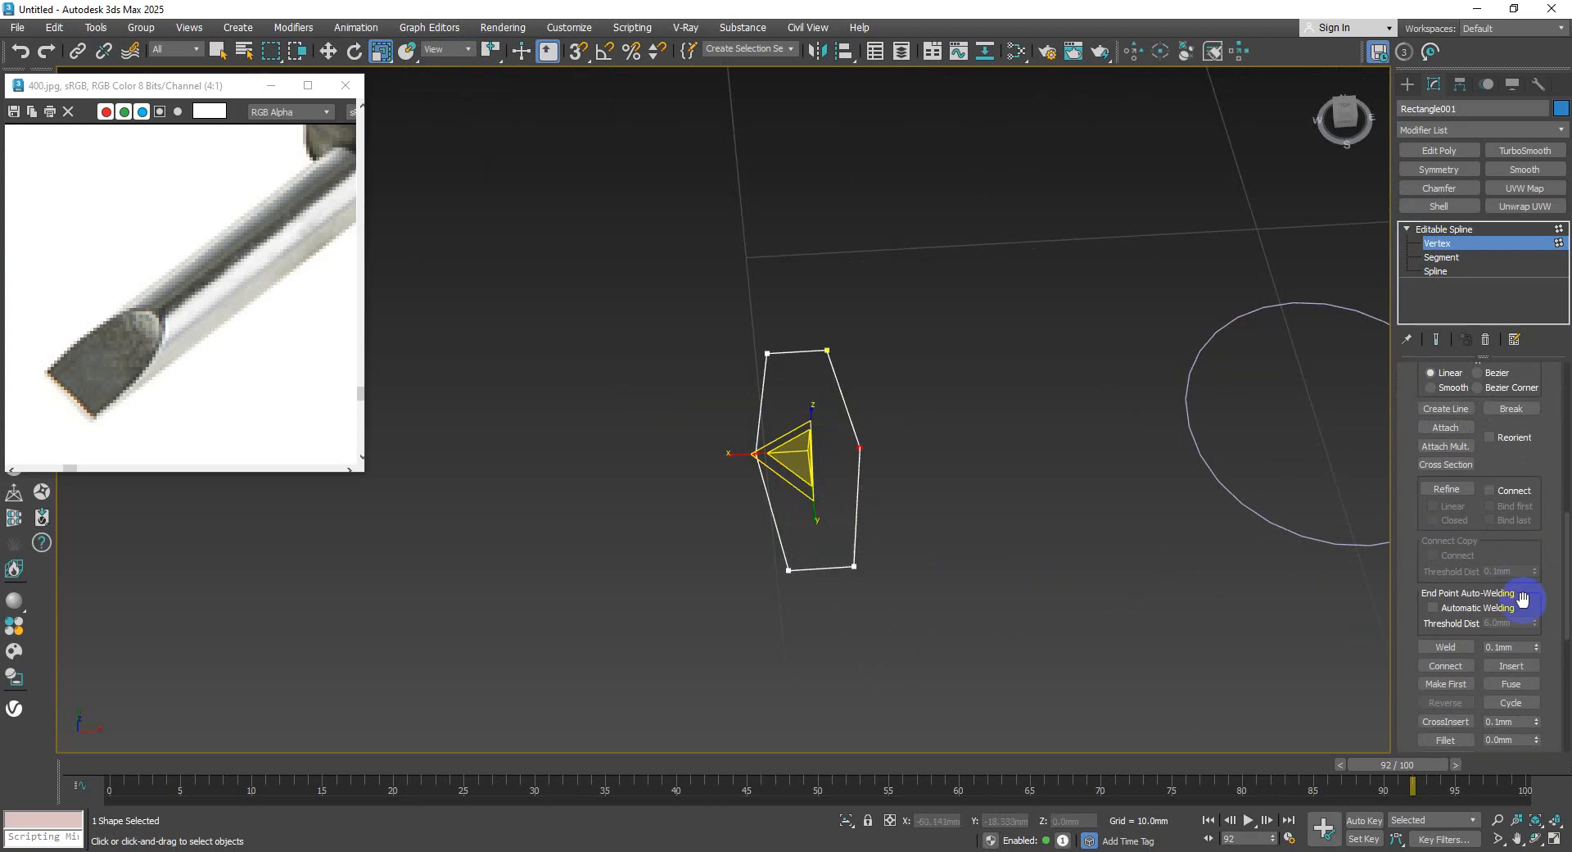
{"action": "left_click_drag", "start_coordinate": [1521, 600], "coordinate": [1537, 462]}
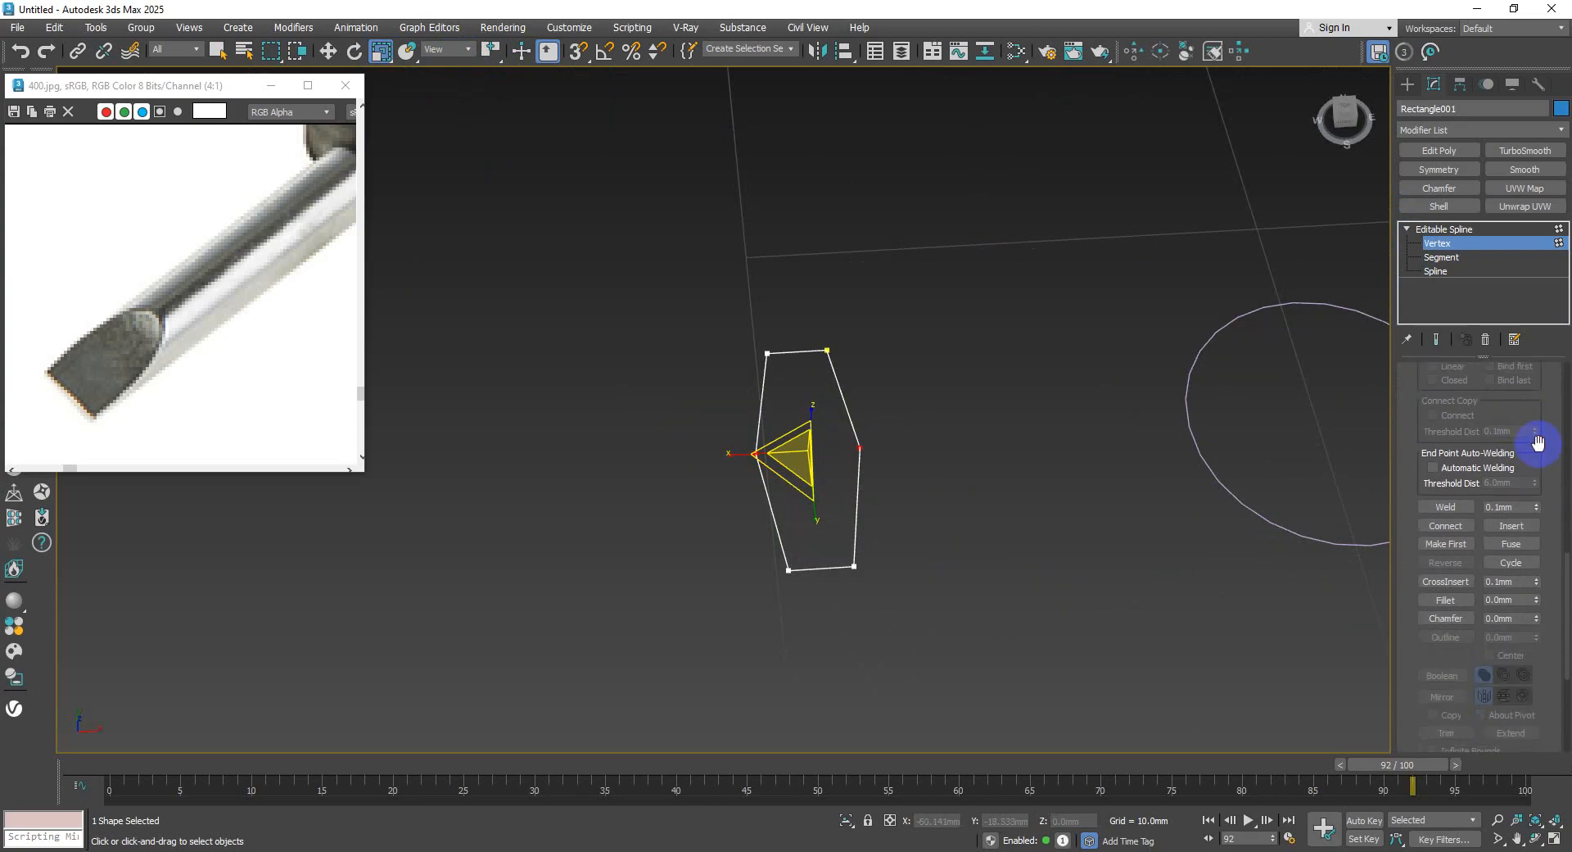
{"action": "left_click", "coordinate": [1457, 602]}
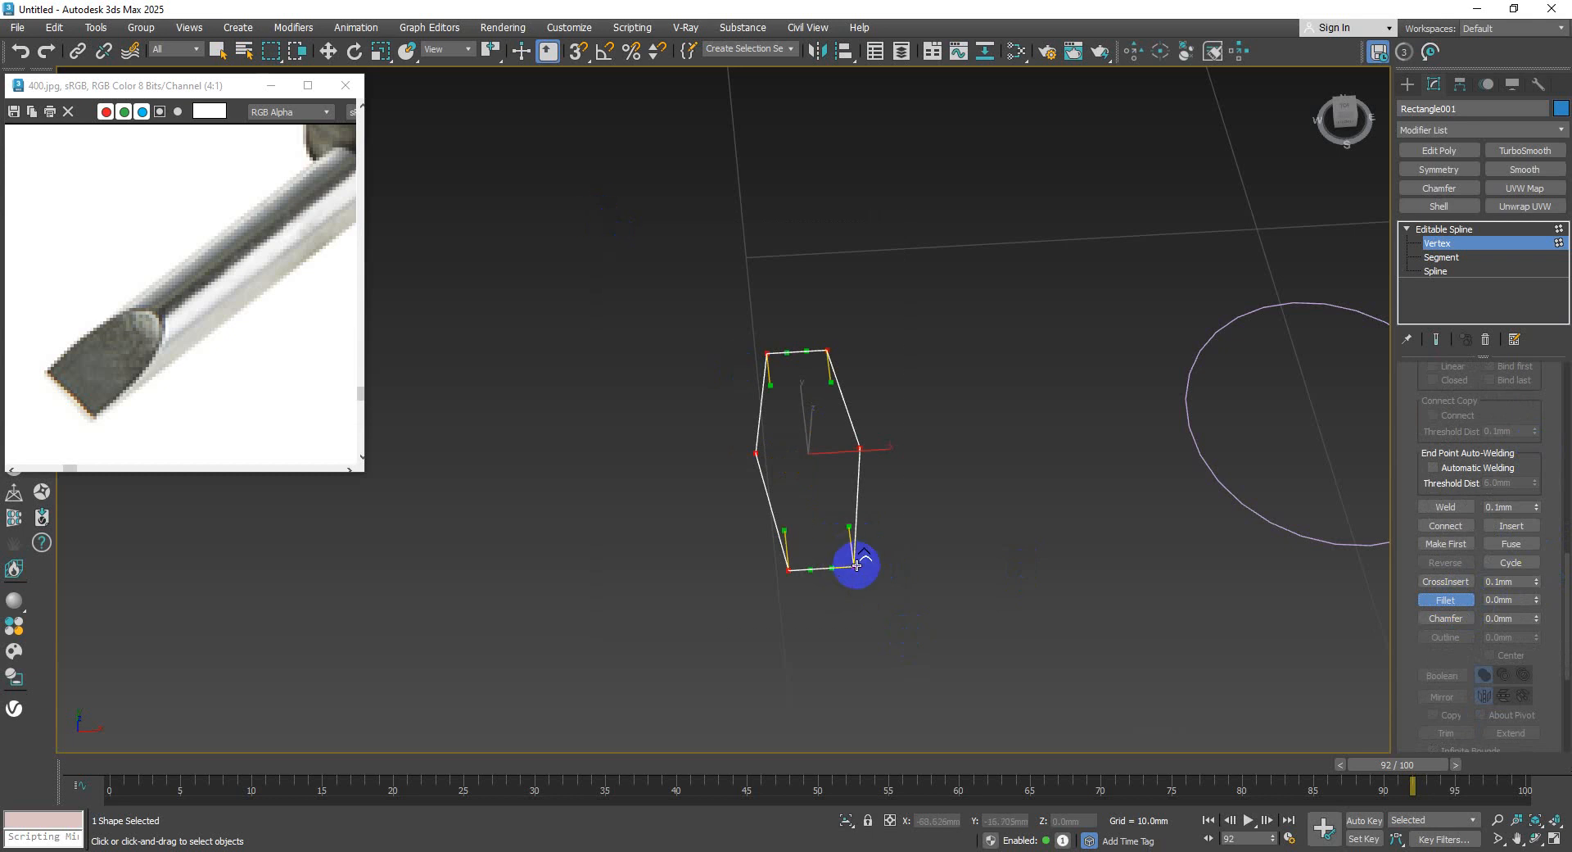
{"action": "left_click_drag", "start_coordinate": [856, 566], "coordinate": [852, 543]}
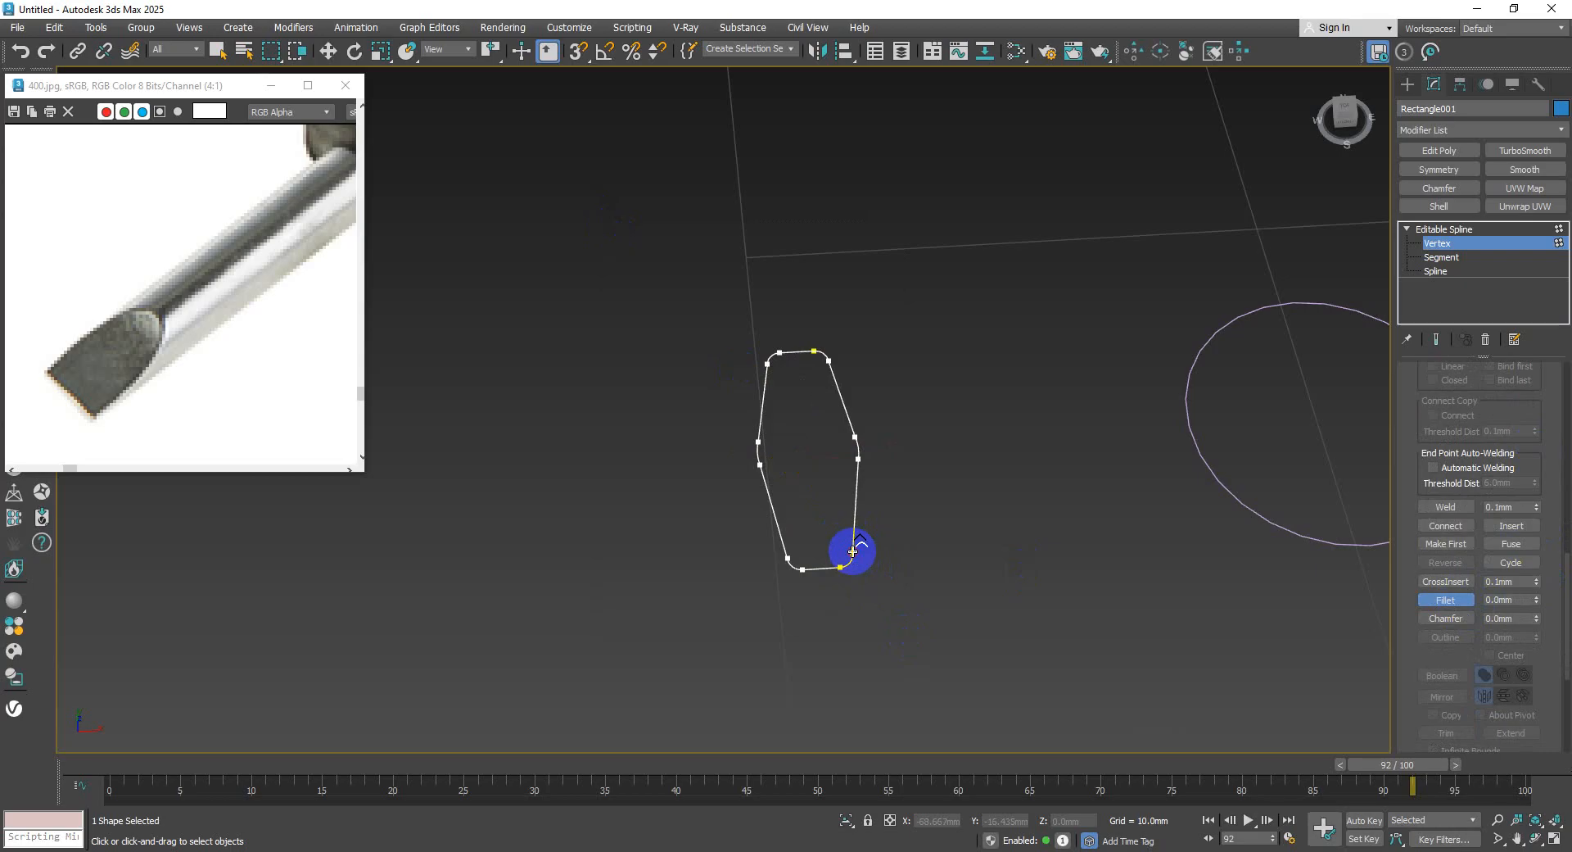
{"action": "key", "text": "ctrl+z"}
- Fillet the two middle vertices with a wide radius and the four corners with a small one, ending vertex editing
{"action": "left_click", "coordinate": [726, 434]}
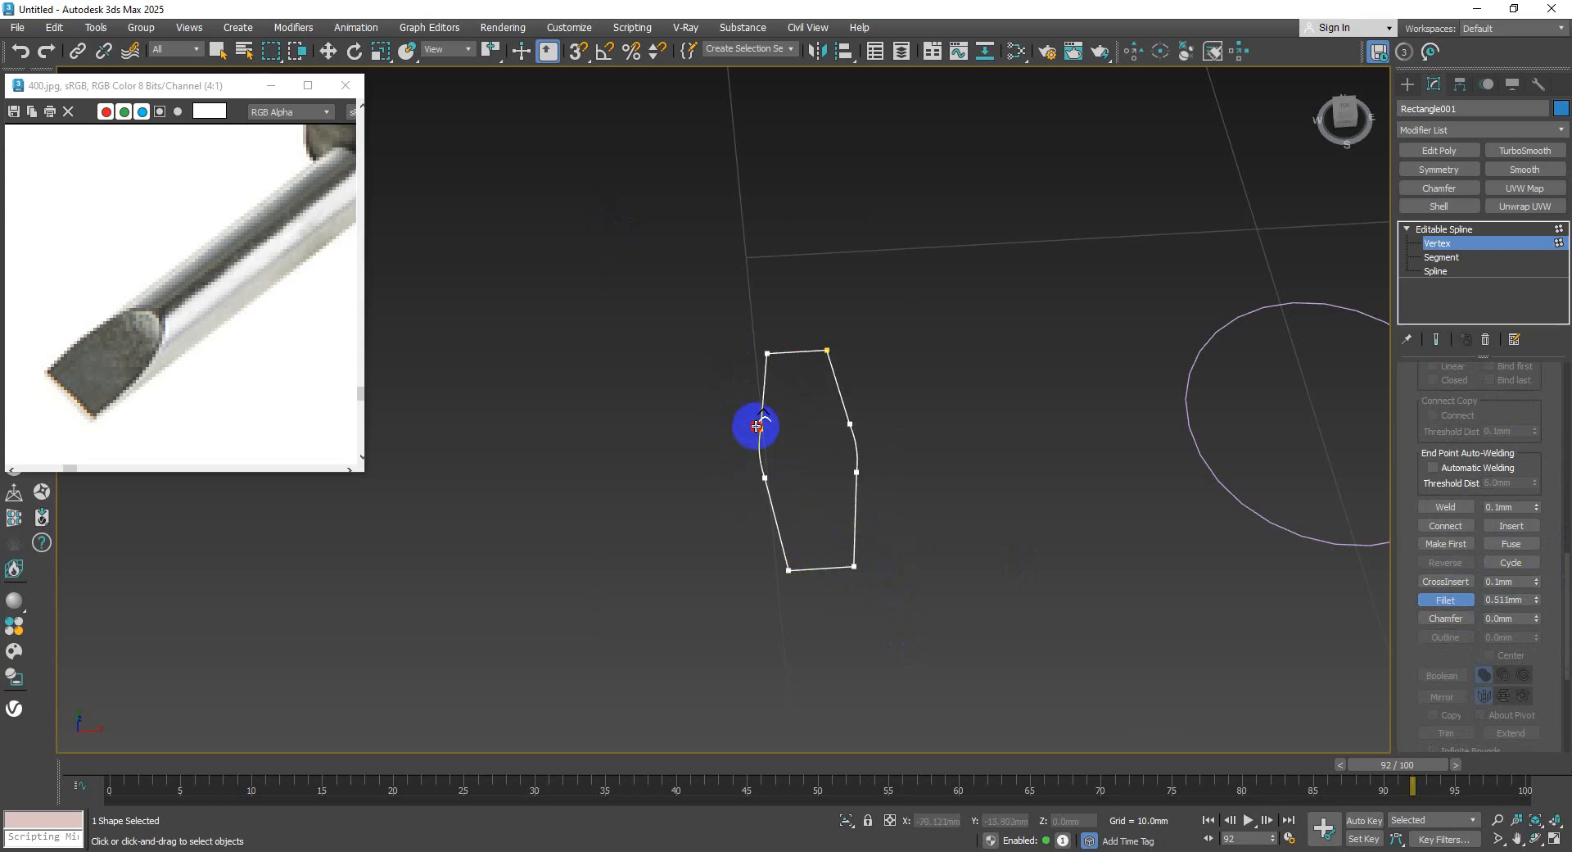
{"action": "left_click_drag", "start_coordinate": [757, 427], "coordinate": [757, 410]}
{"action": "left_click_drag", "start_coordinate": [797, 551], "coordinate": [782, 548]}
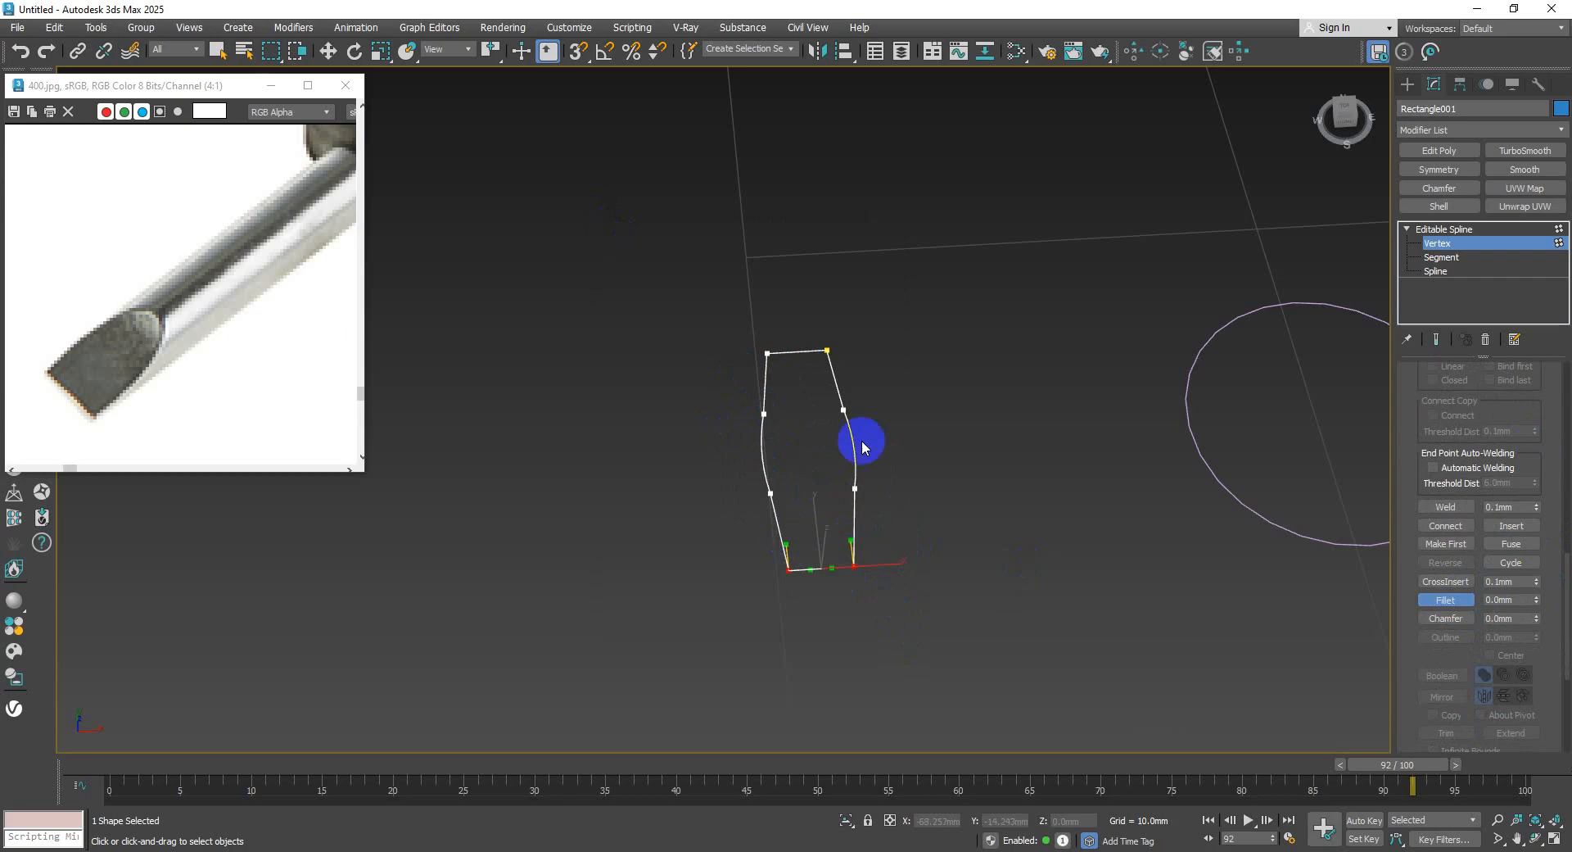
{"action": "left_click_drag", "start_coordinate": [813, 358], "coordinate": [760, 346], "text": "ctrl"}
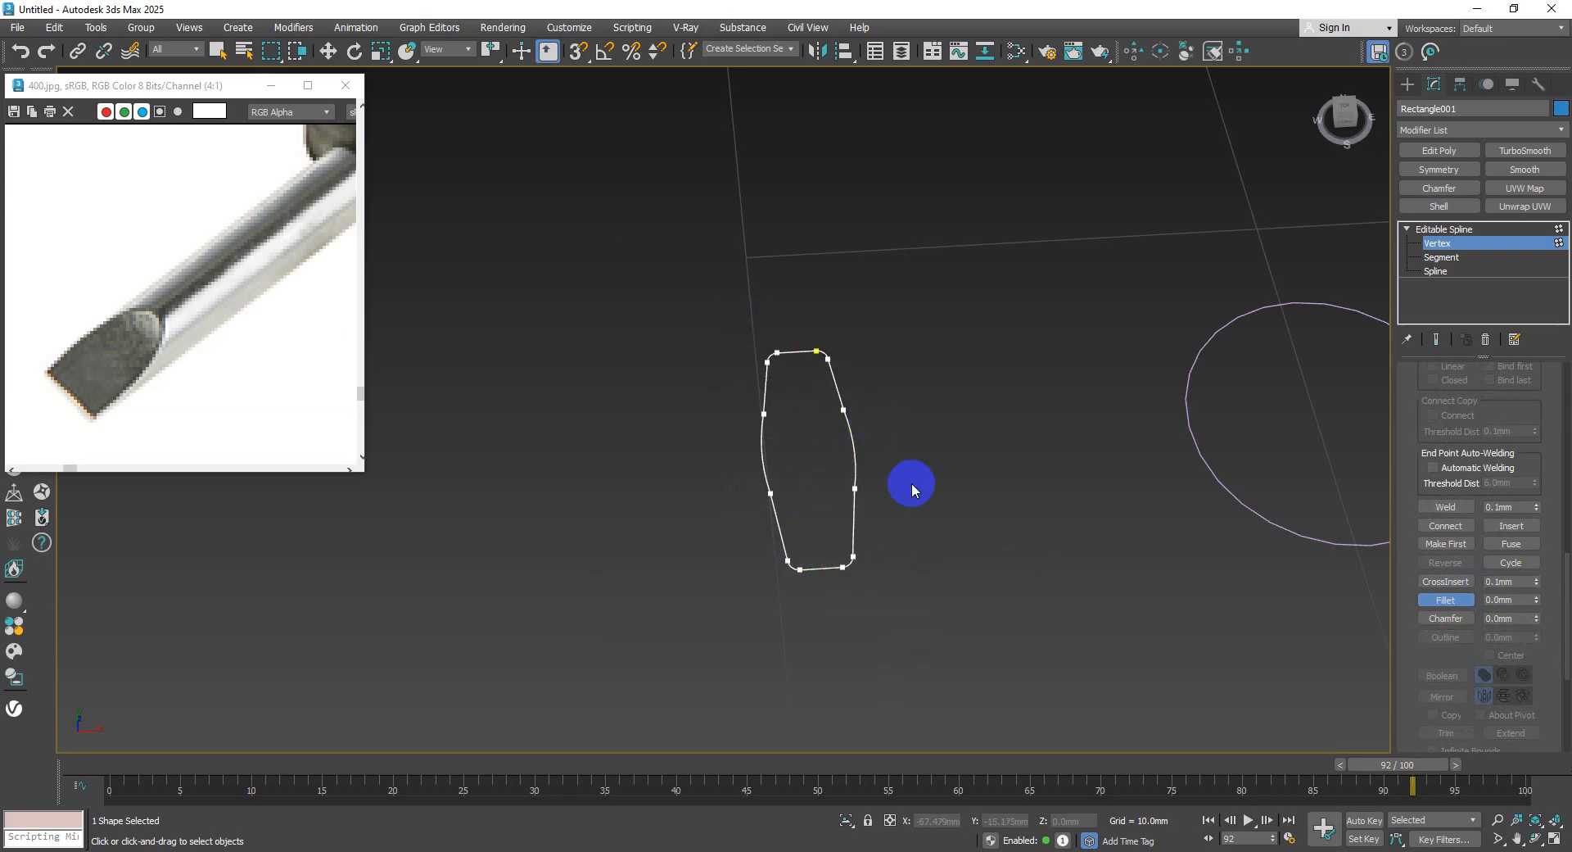
{"action": "scroll", "coordinate": [915, 477], "scroll_direction": "down", "scroll_amount": 2}
{"action": "middle_click_drag", "start_coordinate": [920, 473], "coordinate": [870, 535]}
{"action": "scroll", "coordinate": [869, 536], "scroll_direction": "down", "scroll_amount": 2}
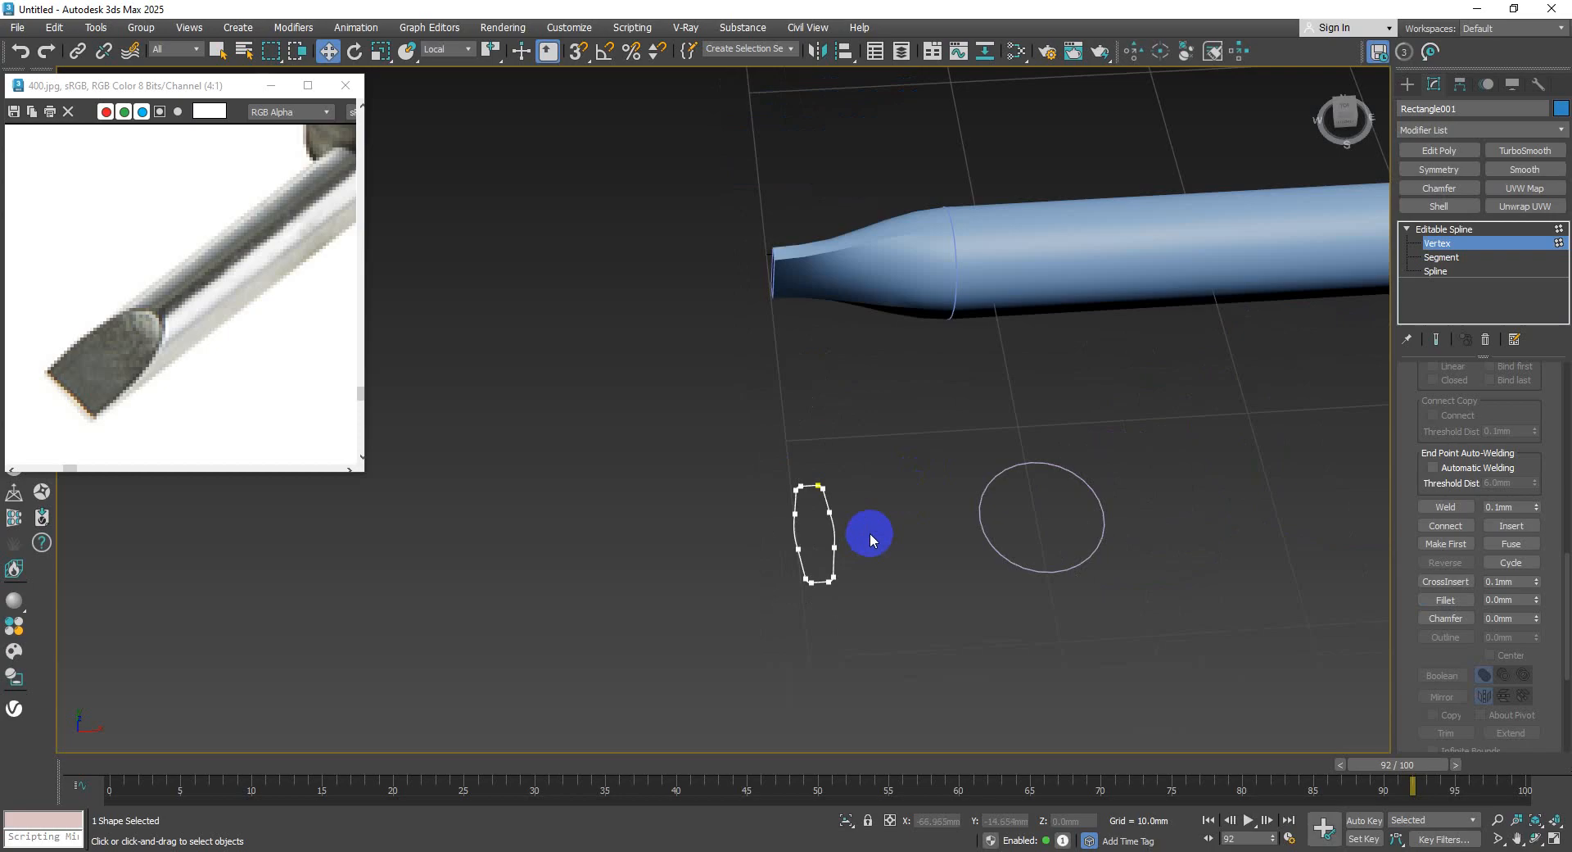
{"action": "left_click", "coordinate": [1439, 242]}
- Select the screwdriver loft and set its path level to 2.493, between the blade tip and the round shaft section
{"action": "left_click", "coordinate": [906, 246]}
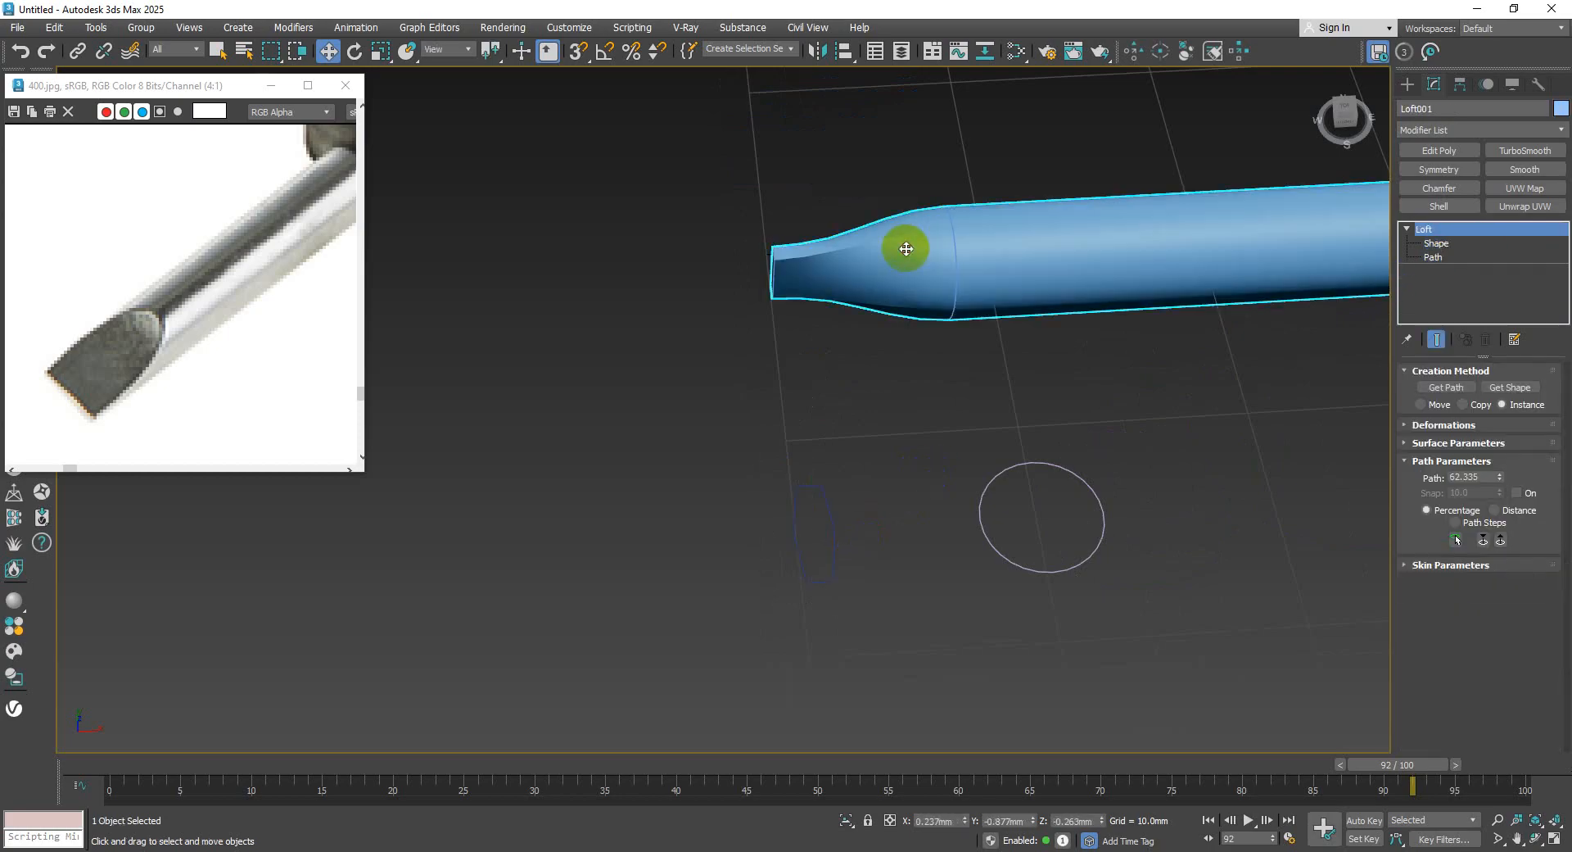
{"action": "scroll", "coordinate": [847, 312], "scroll_direction": "down", "scroll_amount": 2}
{"action": "scroll", "coordinate": [847, 312], "scroll_direction": "down", "scroll_amount": 2}
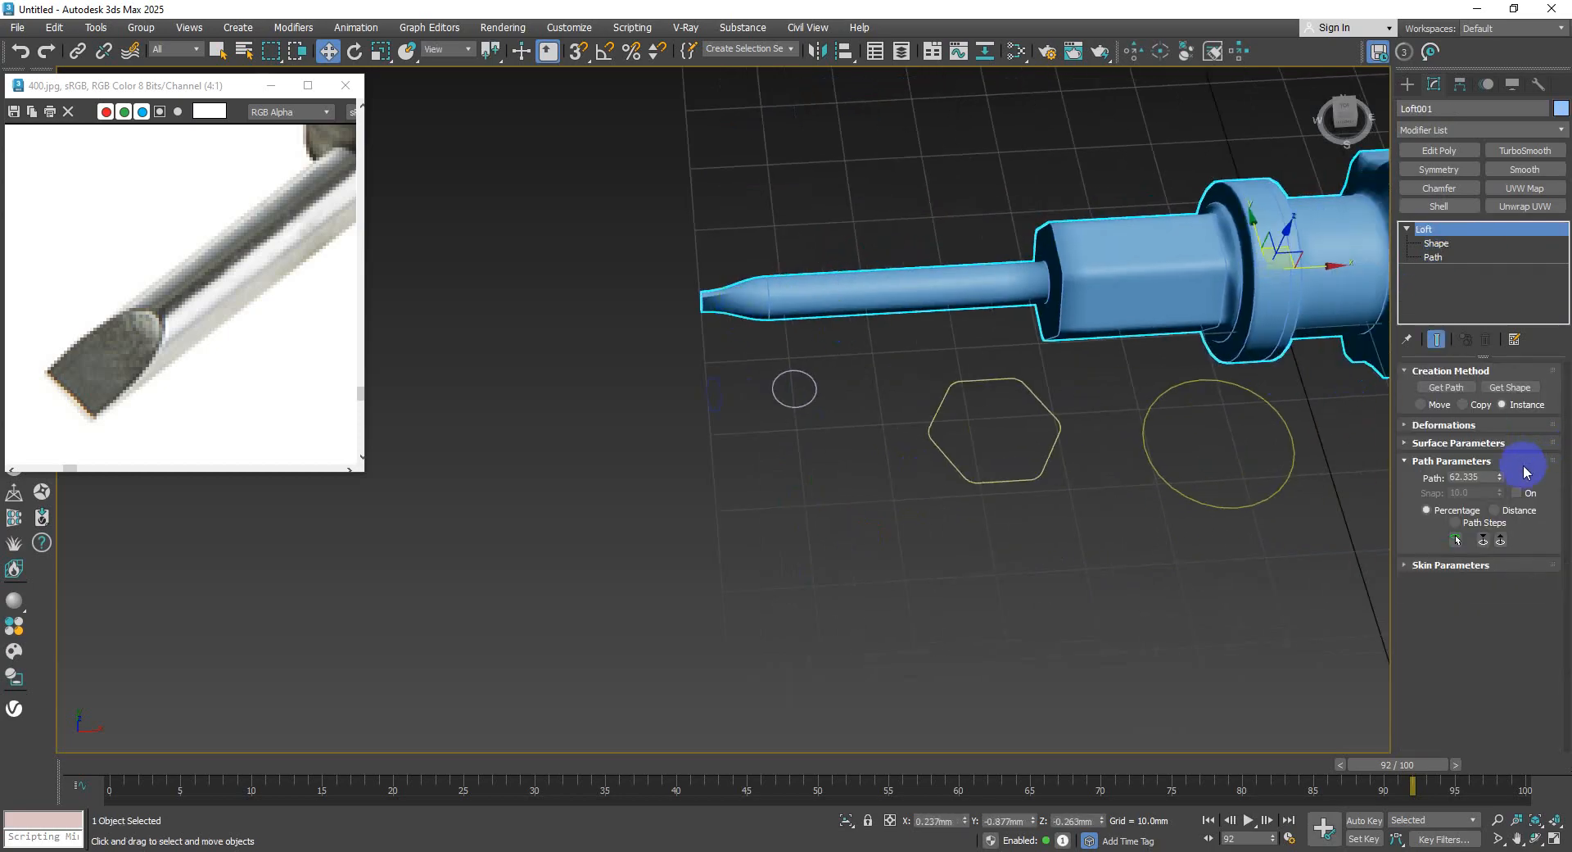
{"action": "key", "text": "F3"}
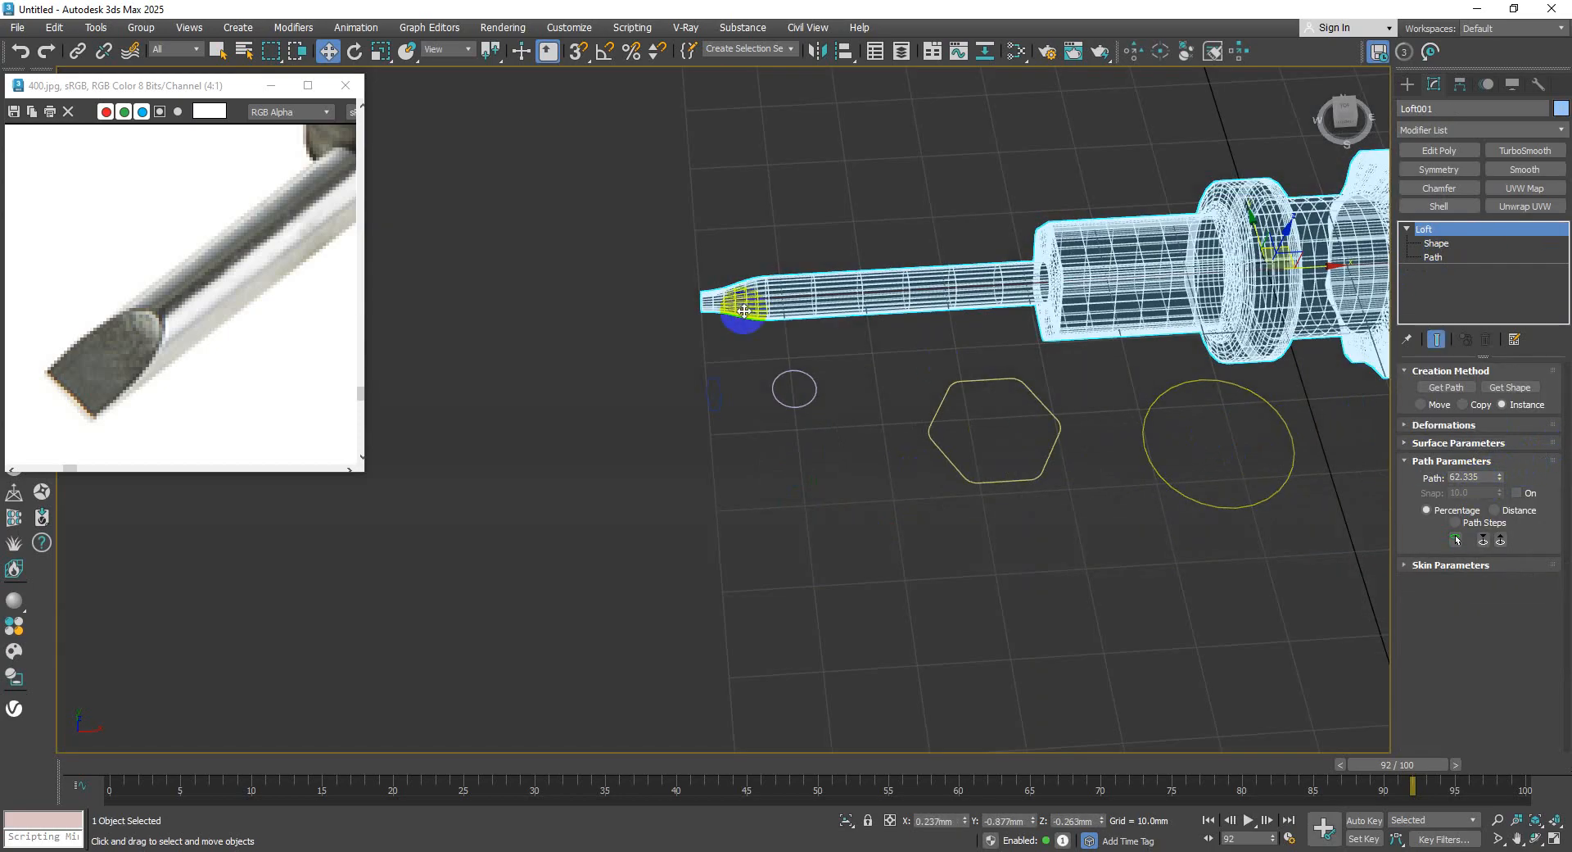
{"action": "scroll", "coordinate": [745, 311], "scroll_direction": "up", "scroll_amount": 5}
{"action": "mouse_move", "coordinate": [1498, 480]}
{"action": "left_mouse_down"}
{"action": "mouse_move", "coordinate": [1509, 515]}
{"action": "mouse_move", "coordinate": [1485, 25]}
{"action": "mouse_move", "coordinate": [1464, 700]}
{"action": "mouse_move", "coordinate": [1430, 544]}
{"action": "left_mouse_up"}
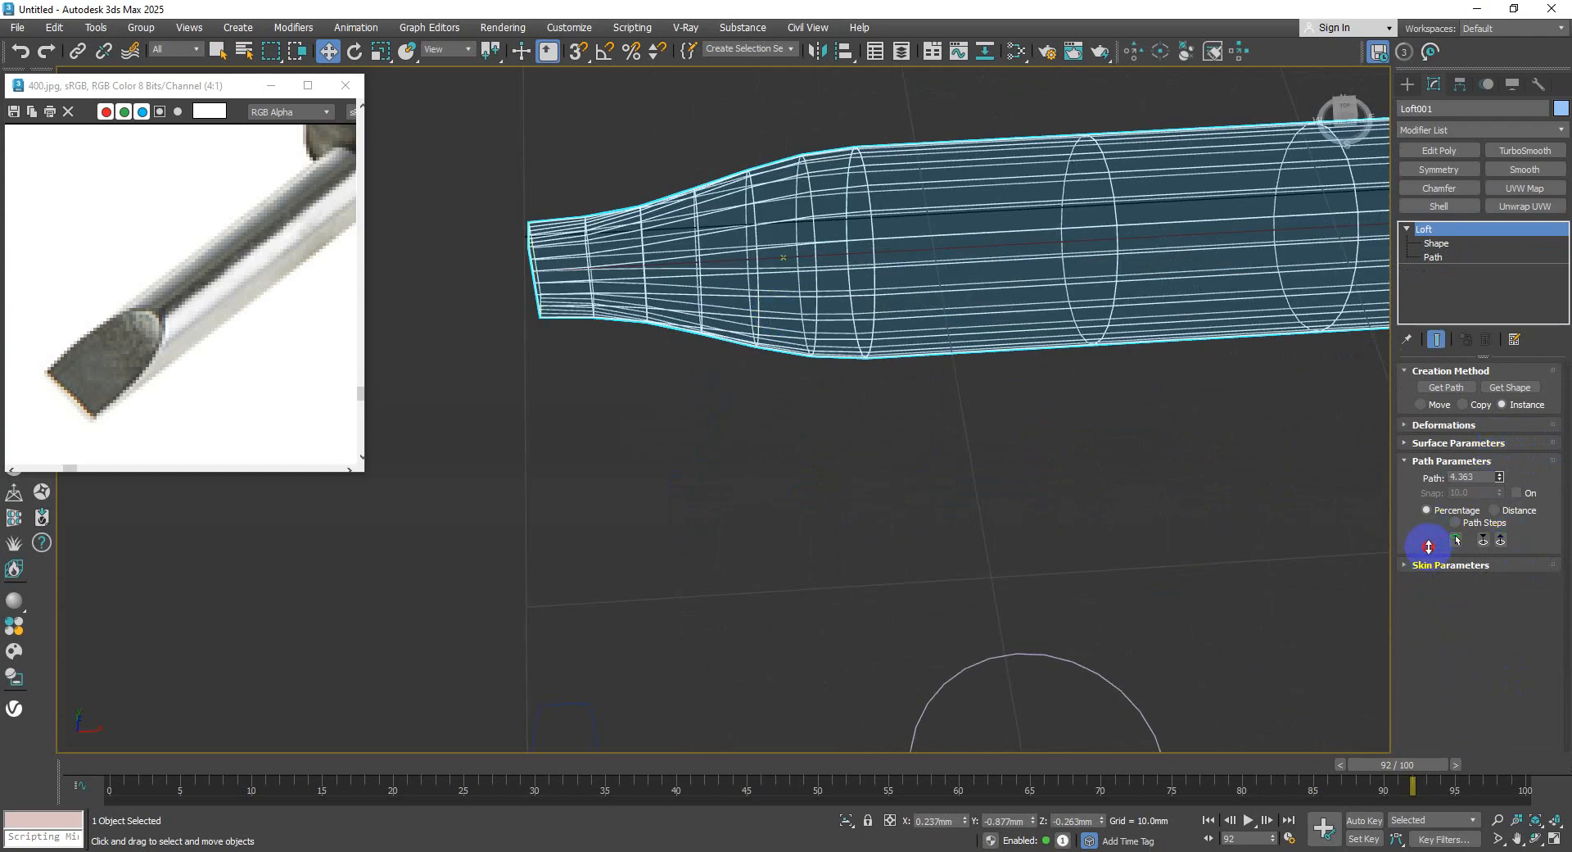
- Add the rounded, bulged spline as a loft section at path level 2.493 with Get Shape
{"action": "scroll", "coordinate": [1088, 551], "scroll_direction": "down", "scroll_amount": 5}
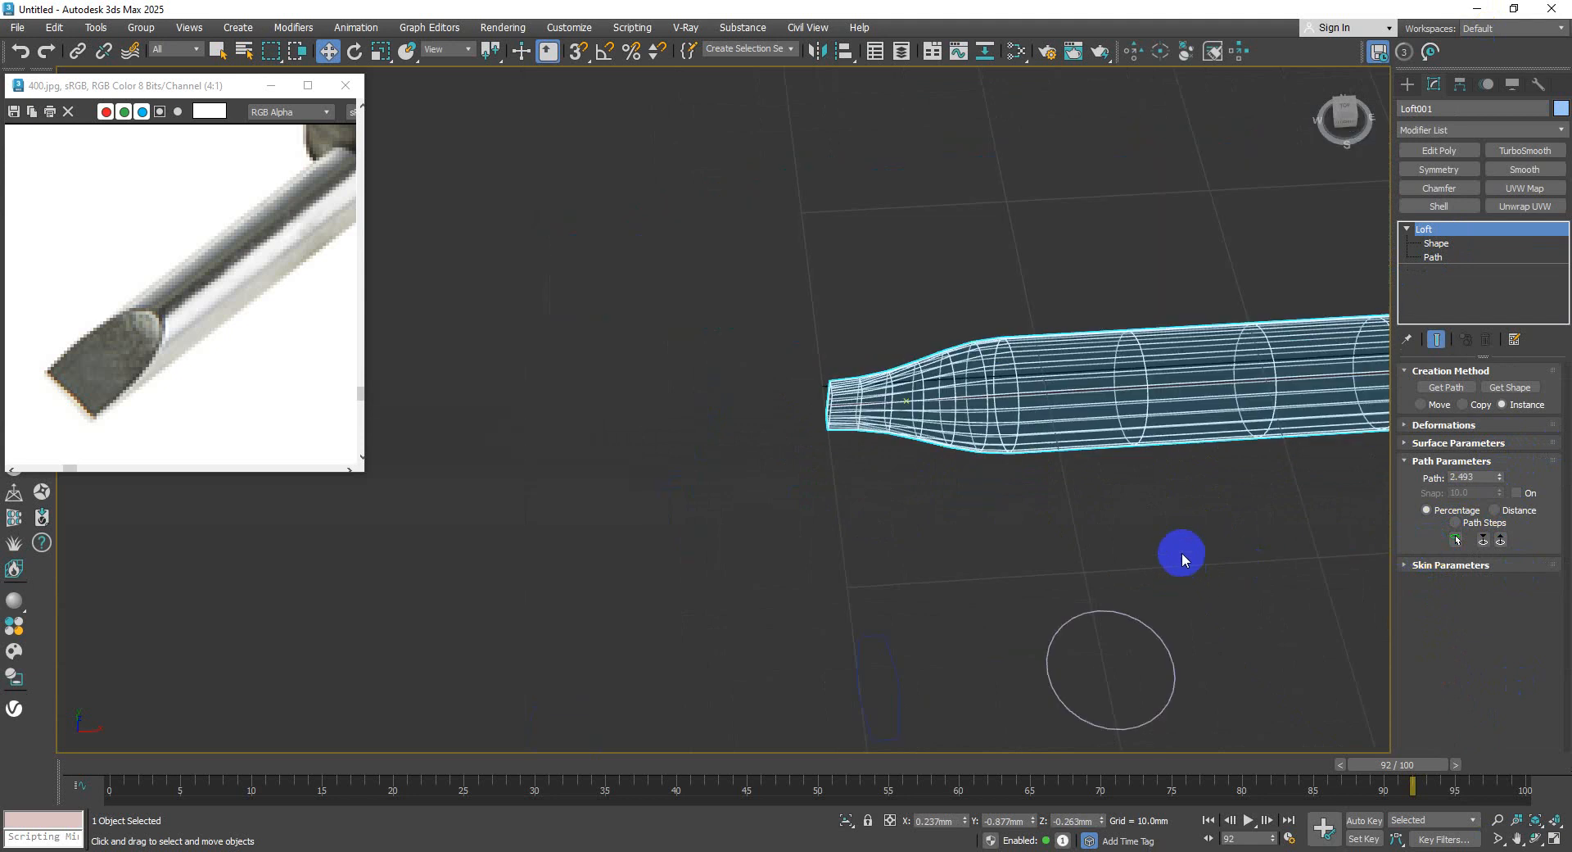
{"action": "left_click", "coordinate": [1510, 386]}
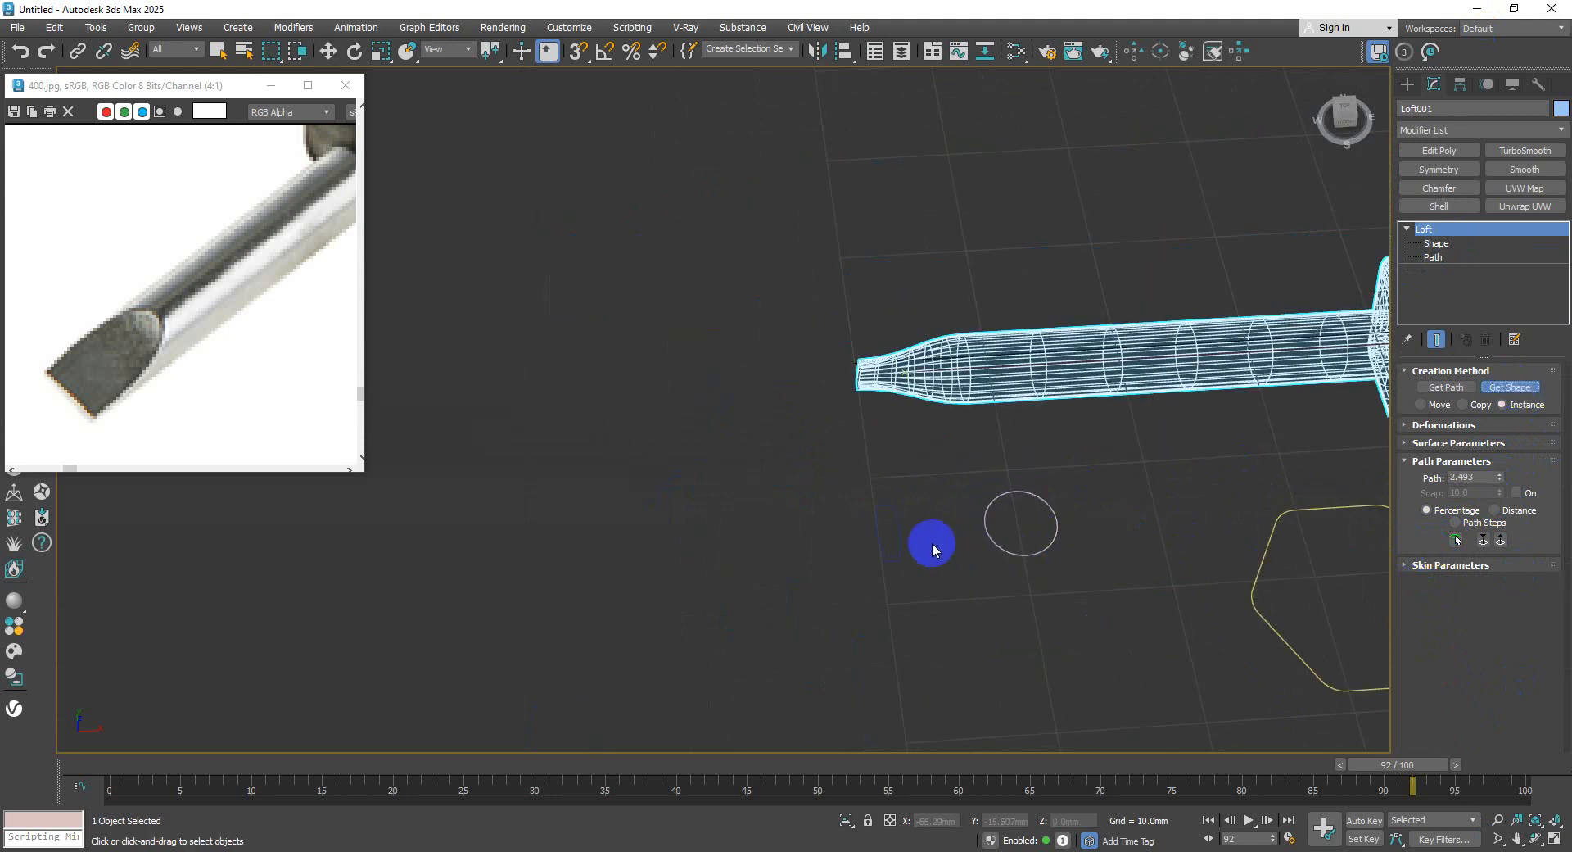
{"action": "left_click", "coordinate": [901, 534]}
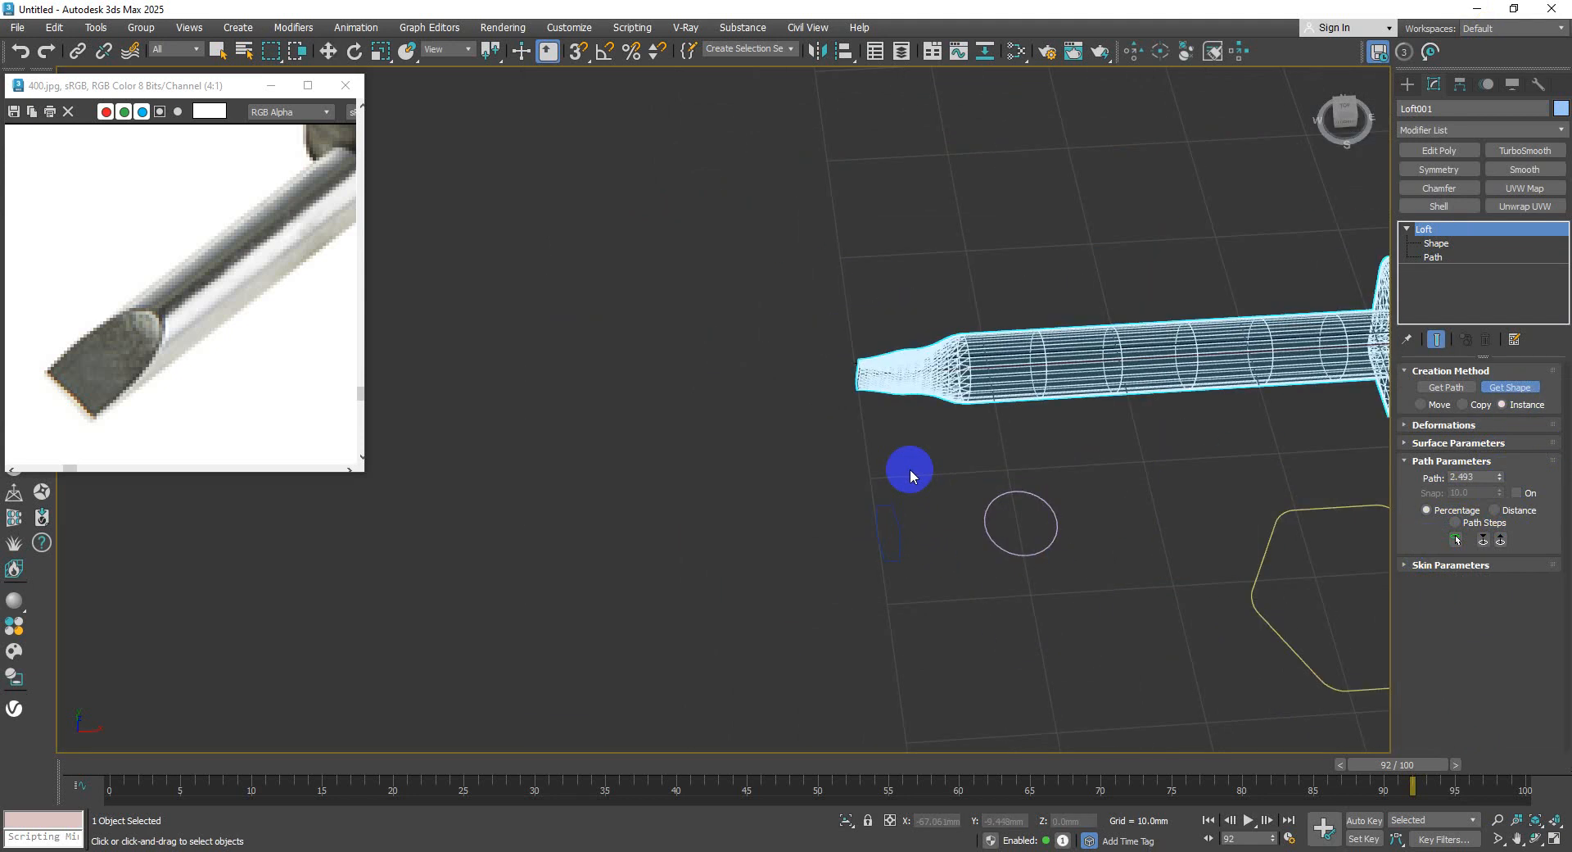
{"action": "key", "text": "F3"}
{"action": "mouse_move", "coordinate": [911, 468]}
{"action": "middle_mouse_down", "text": "alt"}
{"action": "mouse_move", "coordinate": [993, 432]}
{"action": "mouse_move", "coordinate": [924, 297]}
{"action": "mouse_move", "coordinate": [884, 354]}
{"action": "mouse_move", "coordinate": [877, 431]}
{"action": "middle_mouse_up", "text": "alt"}
{"action": "scroll", "coordinate": [783, 344], "scroll_direction": "up", "scroll_amount": 4}
{"action": "middle_click_drag", "start_coordinate": [782, 344], "coordinate": [845, 361]}
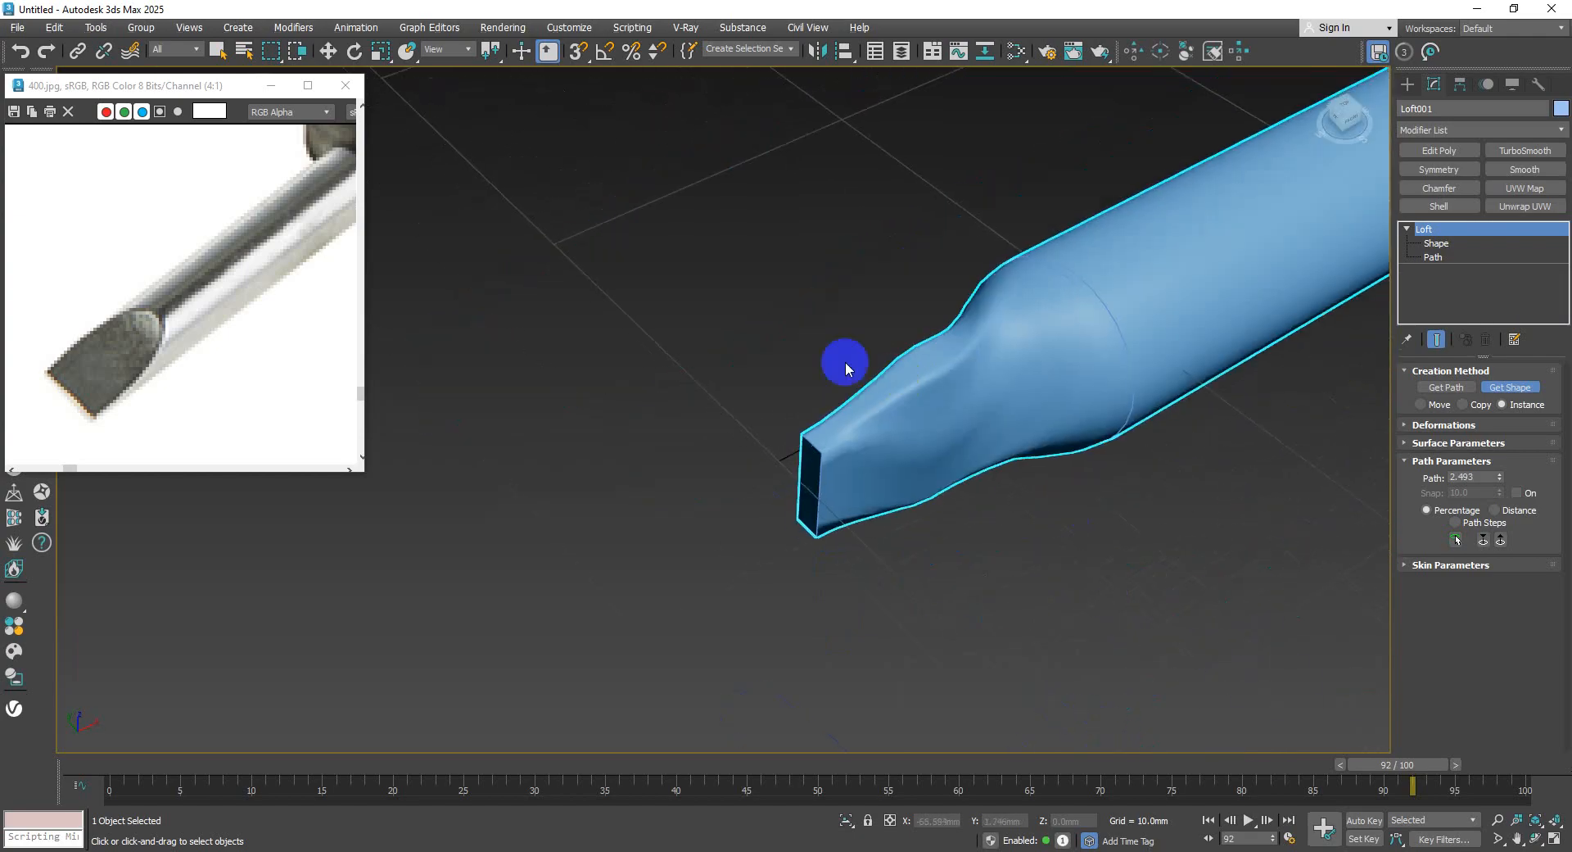
{"action": "right_click", "coordinate": [1212, 362]}
- Select the inserted section at the loft's Shape level and move it along the path to level 2.235
{"action": "left_click", "coordinate": [1436, 243]}
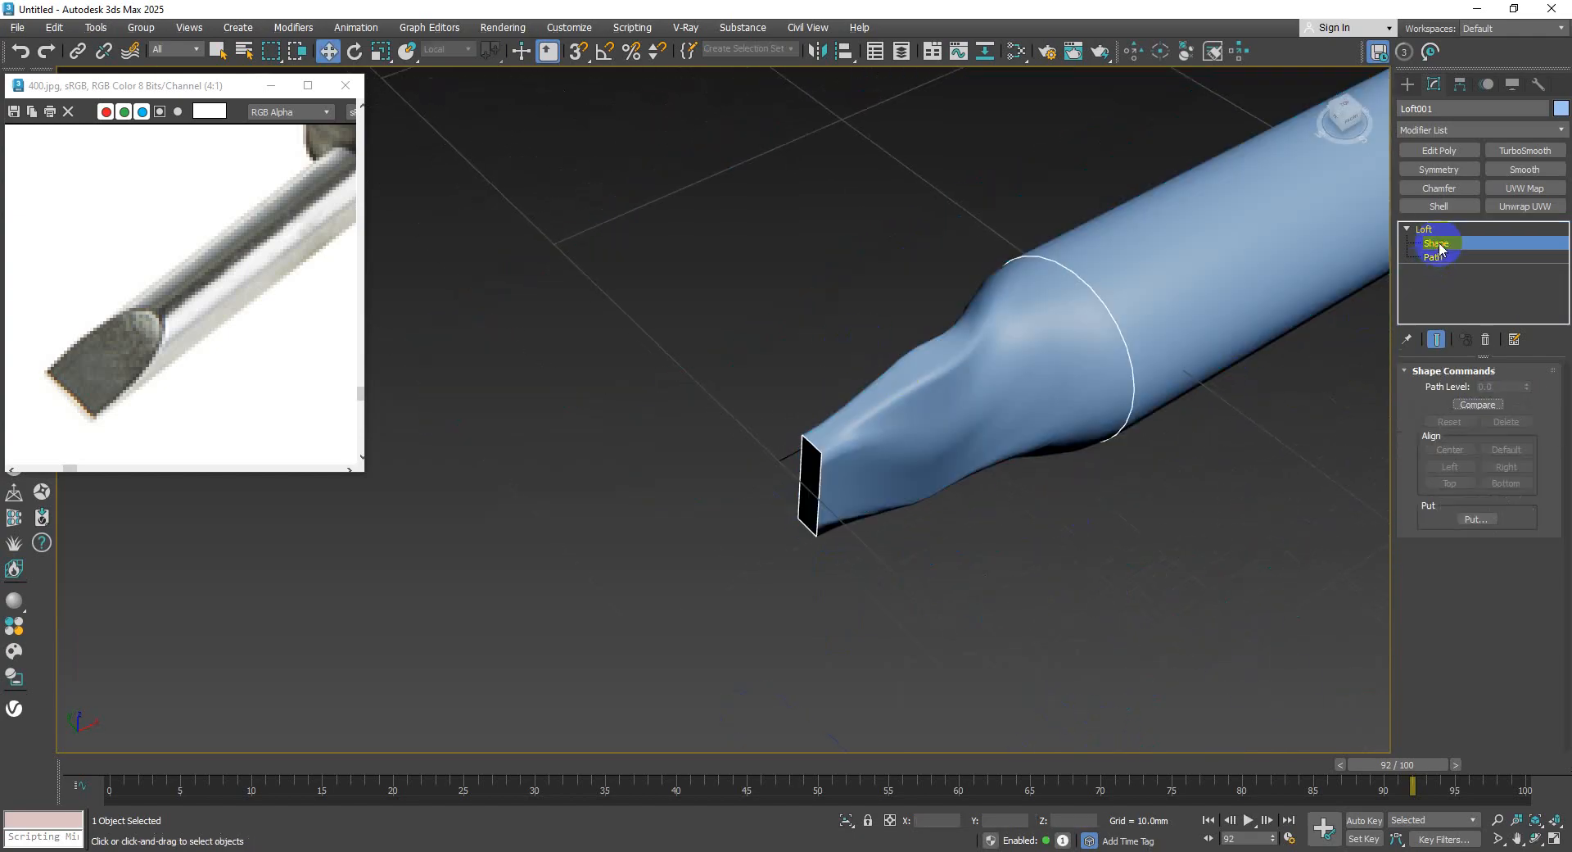
{"action": "middle_click_drag", "start_coordinate": [948, 423], "coordinate": [1030, 438]}
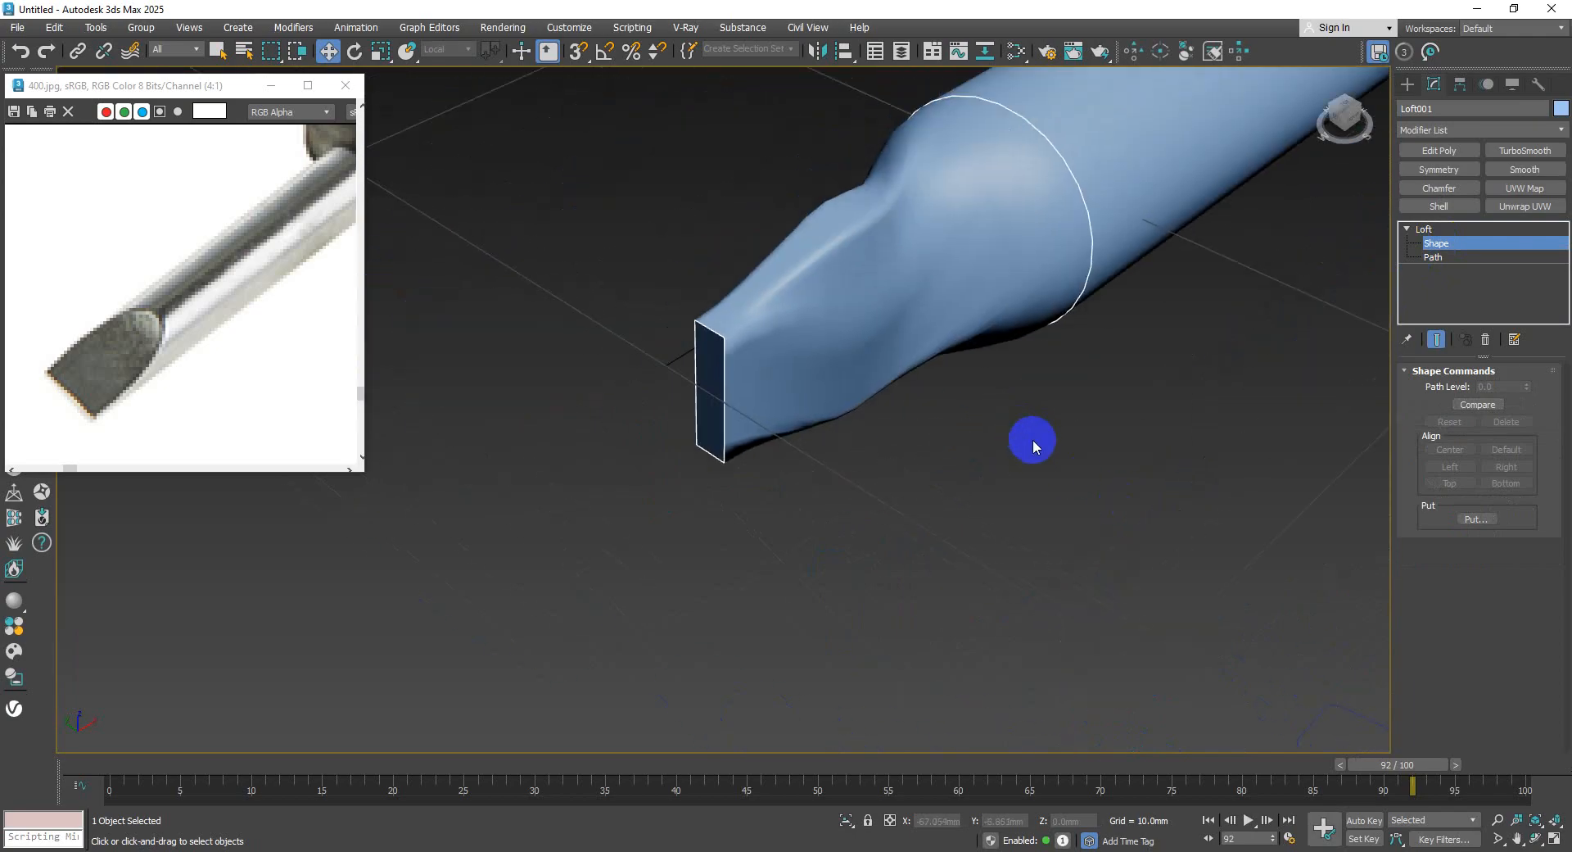
{"action": "scroll", "coordinate": [870, 308], "scroll_direction": "up", "scroll_amount": 4}
{"action": "left_click", "coordinate": [870, 308]}
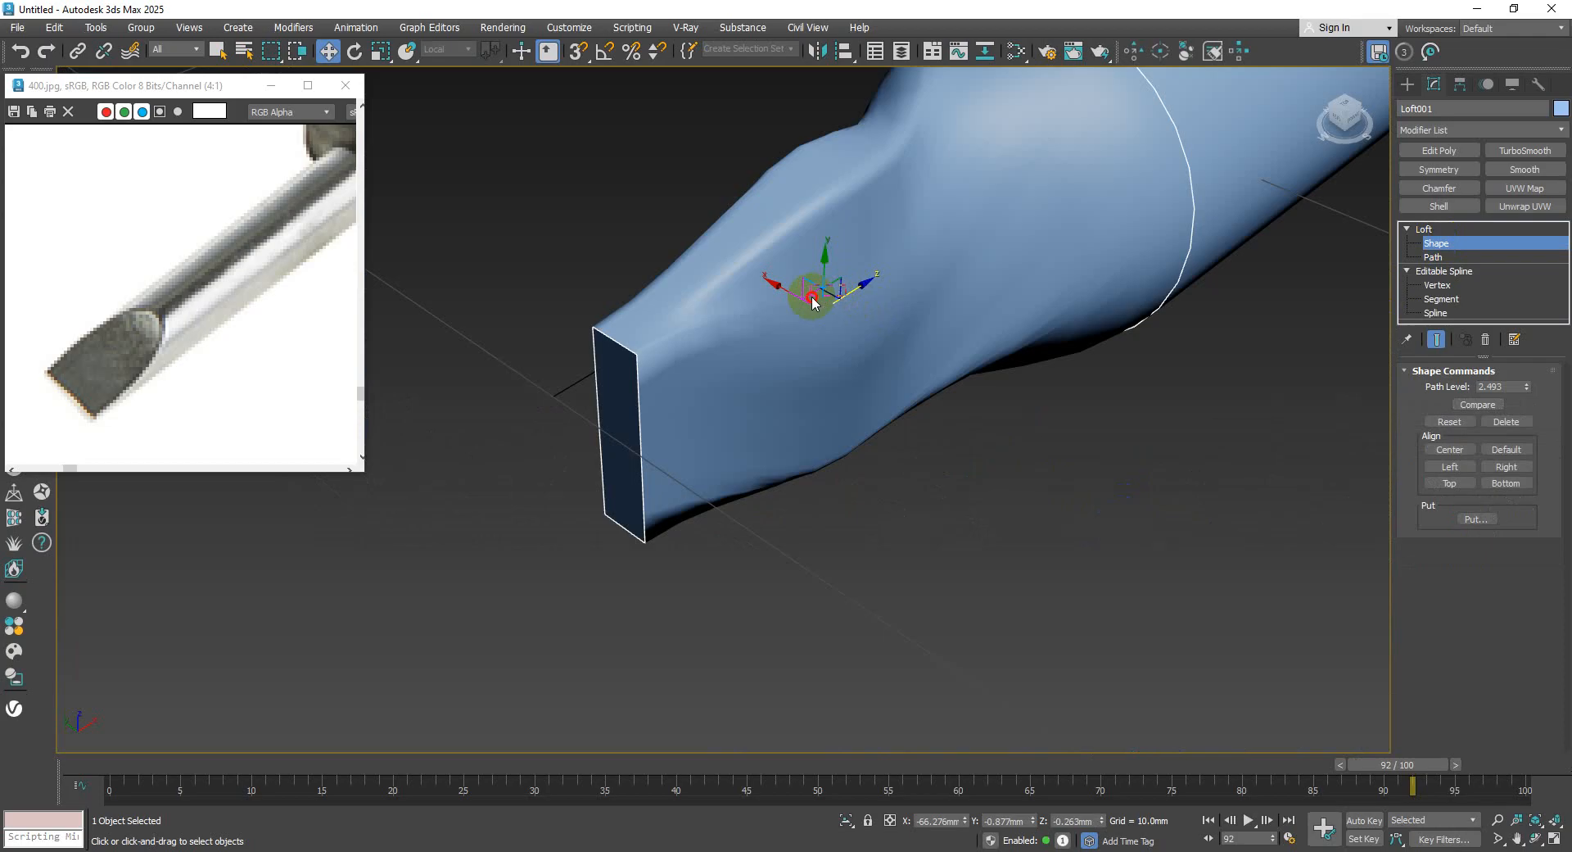
{"action": "left_click", "coordinate": [842, 288]}
{"action": "left_click", "coordinate": [840, 296]}
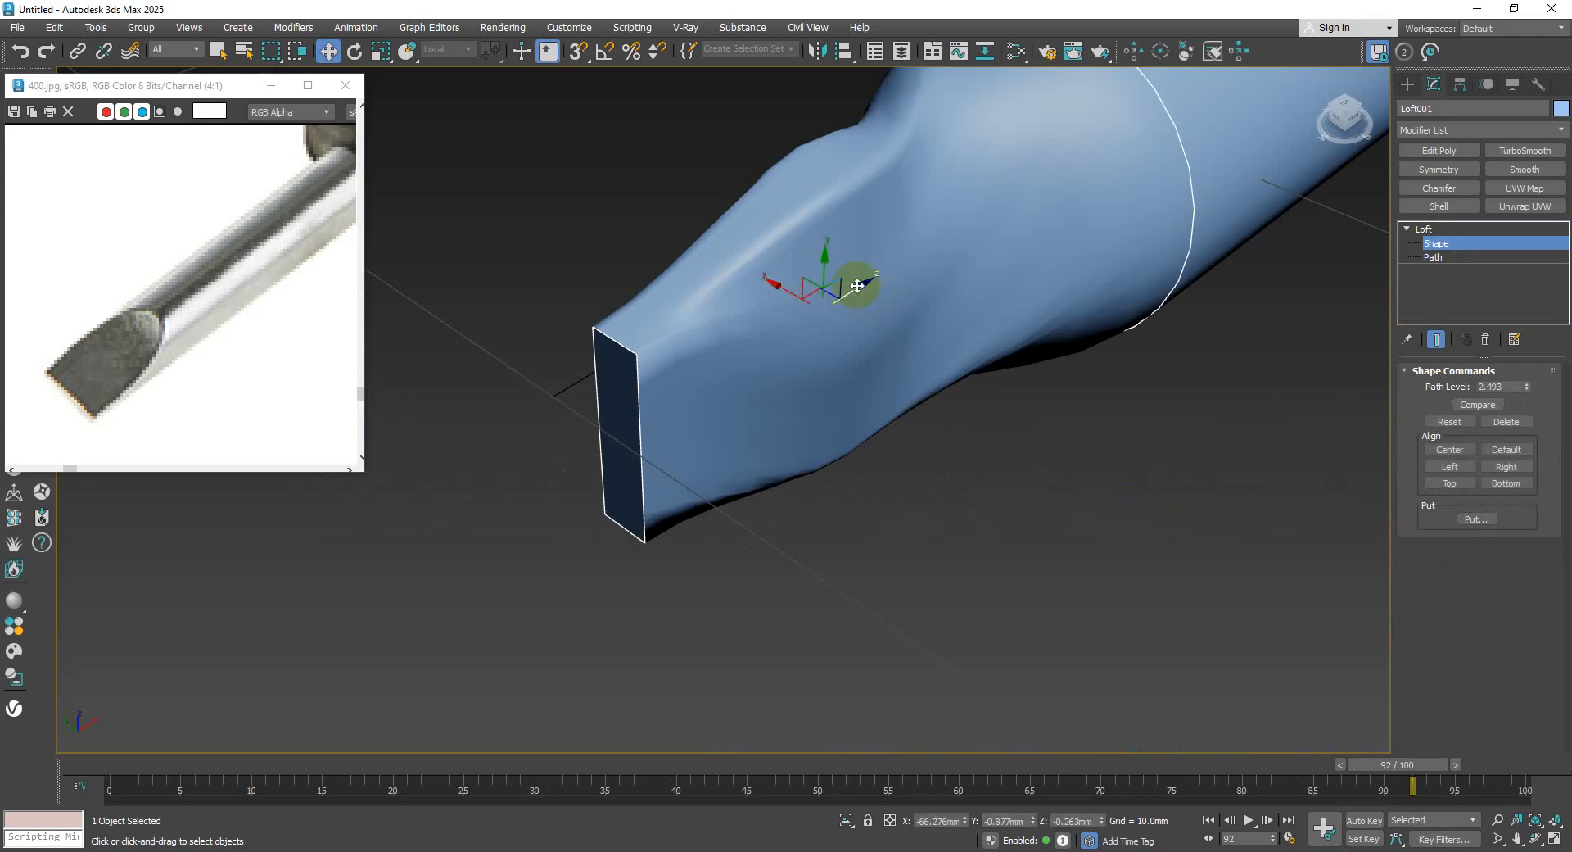
{"action": "left_click_drag", "start_coordinate": [875, 279], "coordinate": [845, 319]}
{"action": "scroll", "coordinate": [843, 325], "scroll_direction": "down", "scroll_amount": 2}
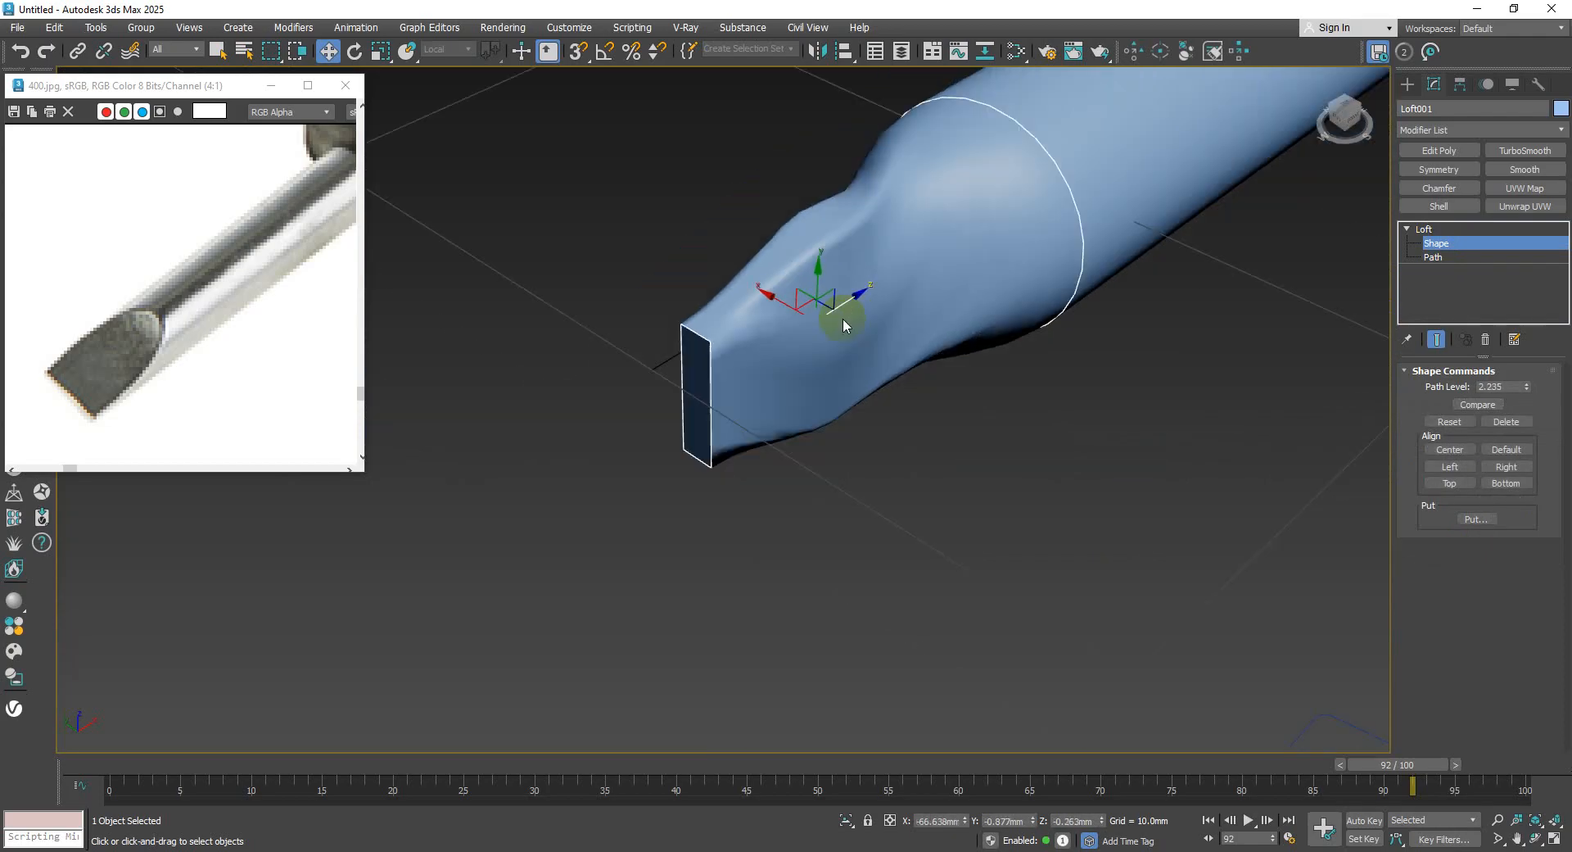
- Try moving the inserted section further along the path toward the shaft, and delete it from the loft
{"action": "middle_click_drag", "start_coordinate": [843, 317], "coordinate": [1024, 278], "text": "alt"}
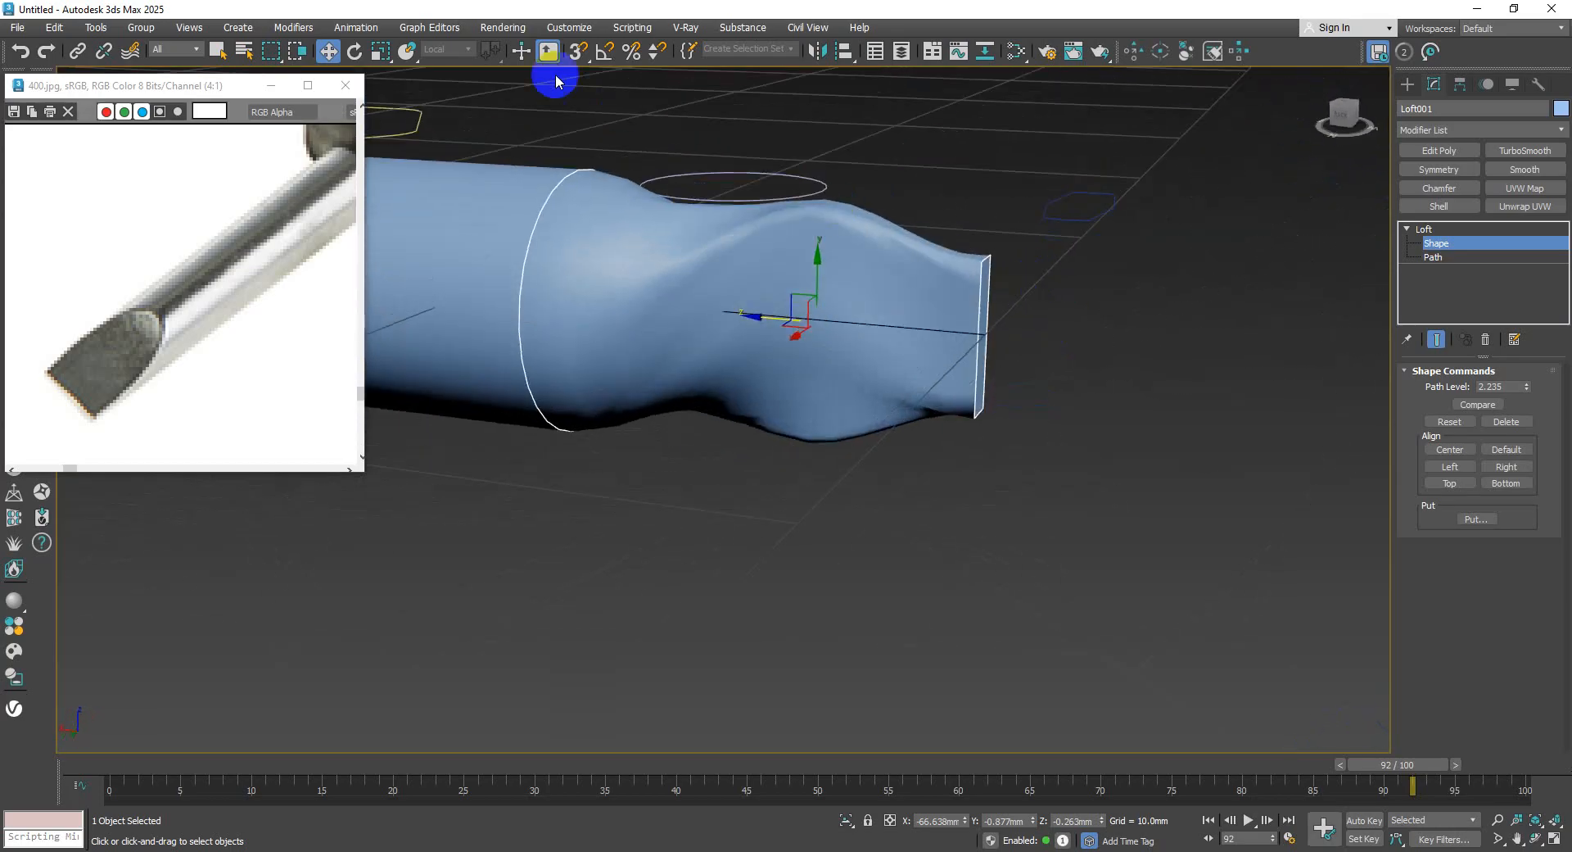
{"action": "left_click", "coordinate": [379, 54]}
{"action": "middle_click_drag", "start_coordinate": [703, 147], "coordinate": [843, 318], "text": "alt"}
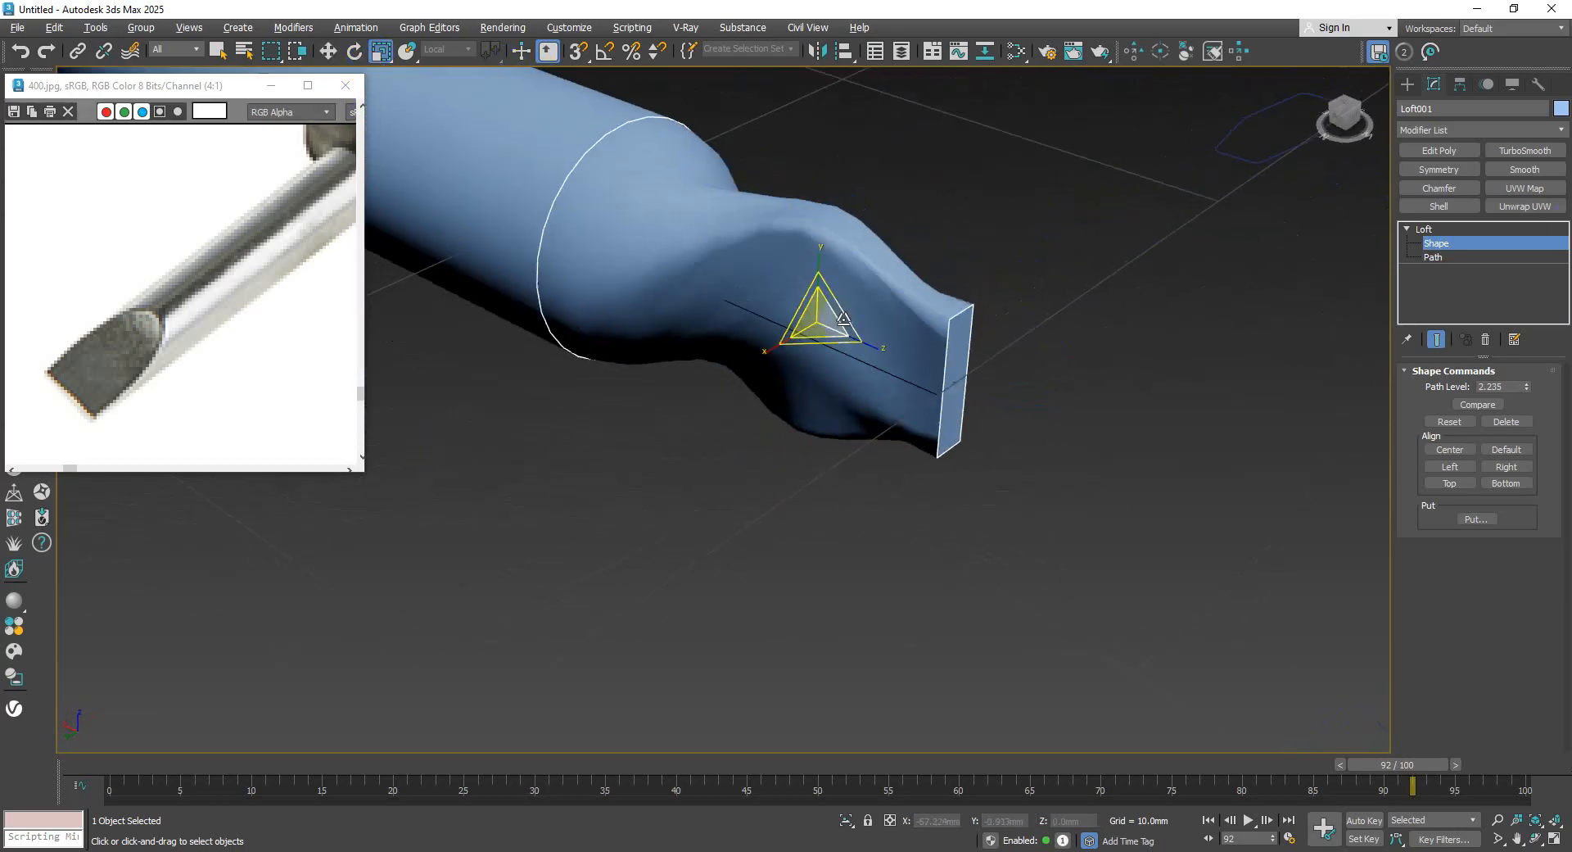
{"action": "middle_click_drag", "start_coordinate": [806, 266], "coordinate": [734, 393], "text": "alt"}
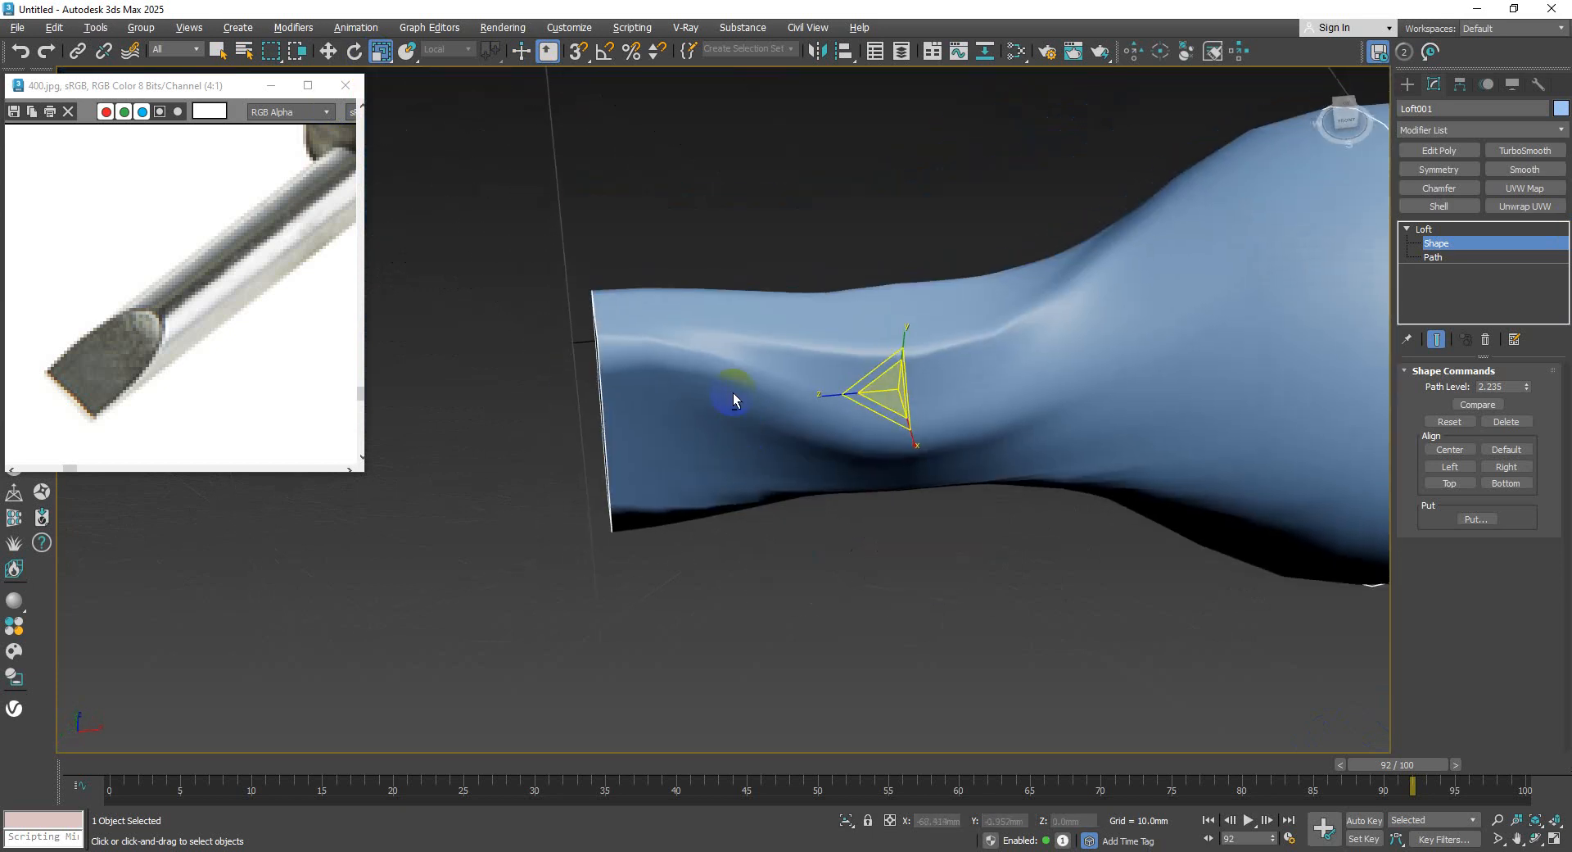
{"action": "left_click", "coordinate": [333, 52]}
{"action": "left_click_drag", "start_coordinate": [941, 404], "coordinate": [1086, 371]}
{"action": "middle_click_drag", "start_coordinate": [981, 392], "coordinate": [937, 386]}
{"action": "key", "text": "Delete"}
{"action": "scroll", "coordinate": [1030, 372], "scroll_direction": "down", "scroll_amount": 8}
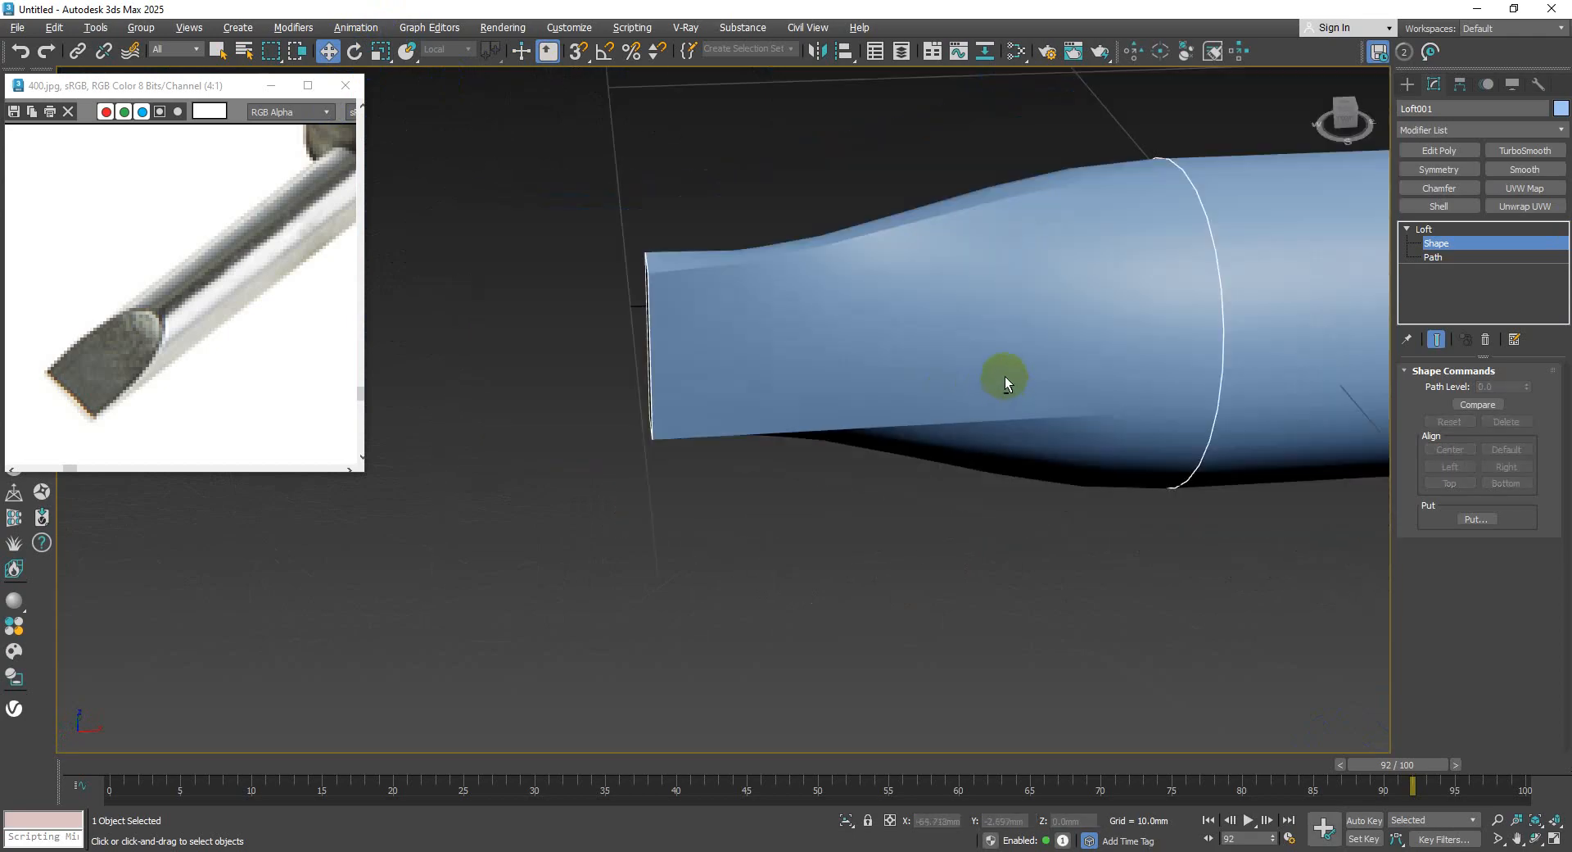
- Examine the loft sections from the blade tip along the shaft to the hexagonal ferrule, and return to the Loft level
{"action": "middle_click_drag", "start_coordinate": [850, 351], "coordinate": [488, 323], "text": "alt"}
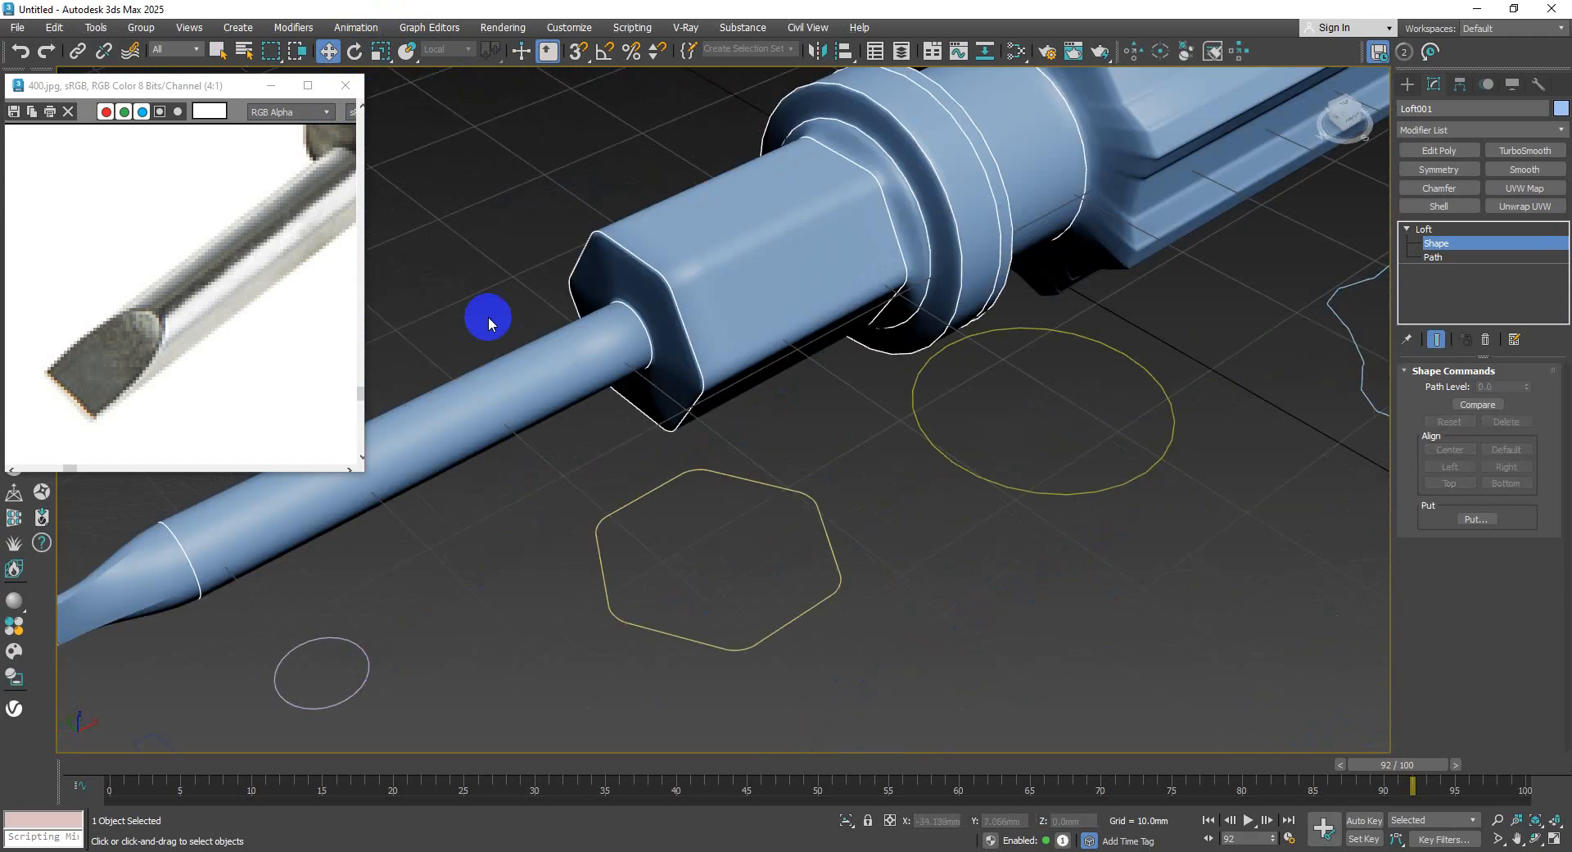
{"action": "middle_click_drag", "start_coordinate": [706, 348], "coordinate": [811, 397]}
{"action": "scroll", "coordinate": [763, 401], "scroll_direction": "down", "scroll_amount": 8}
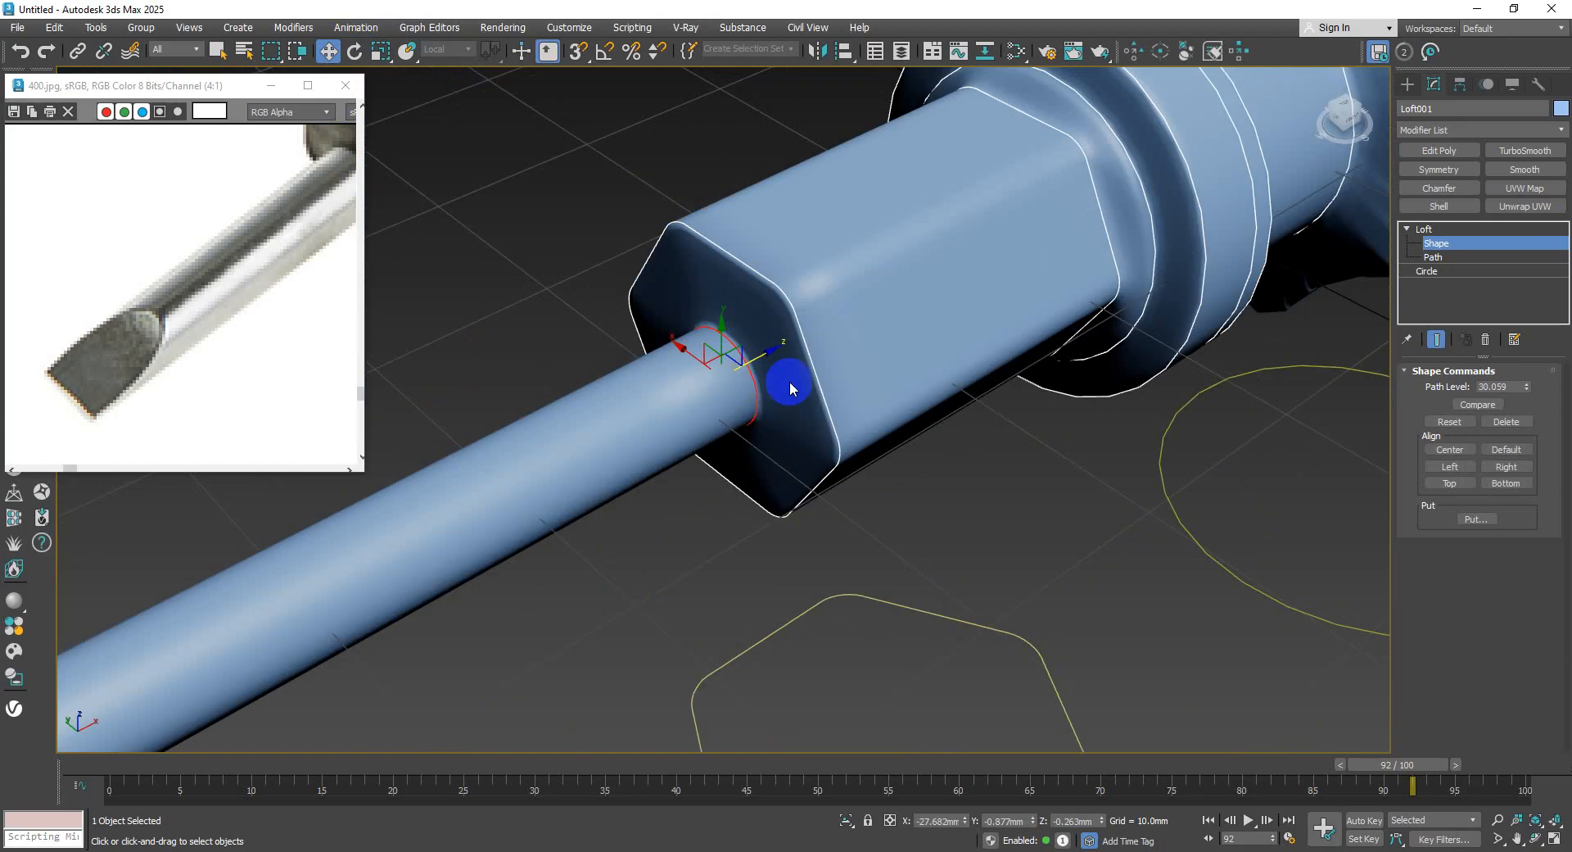
{"action": "scroll", "coordinate": [814, 378], "scroll_direction": "up", "scroll_amount": 3}
{"action": "scroll", "coordinate": [759, 426], "scroll_direction": "up", "scroll_amount": 5}
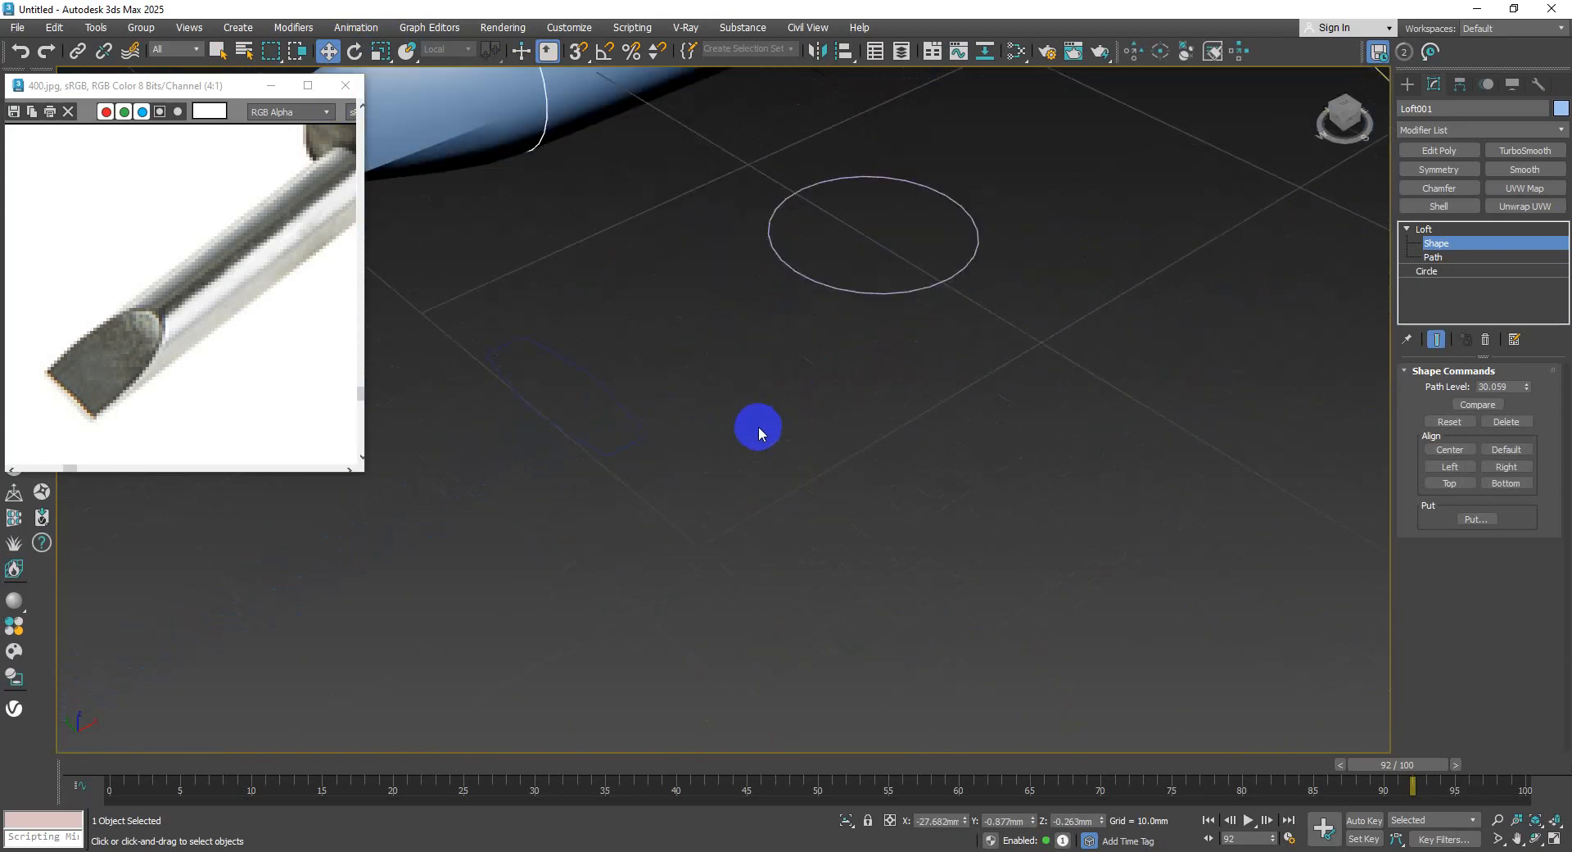
{"action": "scroll", "coordinate": [666, 418], "scroll_direction": "down", "scroll_amount": 4}
{"action": "scroll", "coordinate": [681, 396], "scroll_direction": "up", "scroll_amount": 4}
{"action": "scroll", "coordinate": [706, 410], "scroll_direction": "down", "scroll_amount": 4}
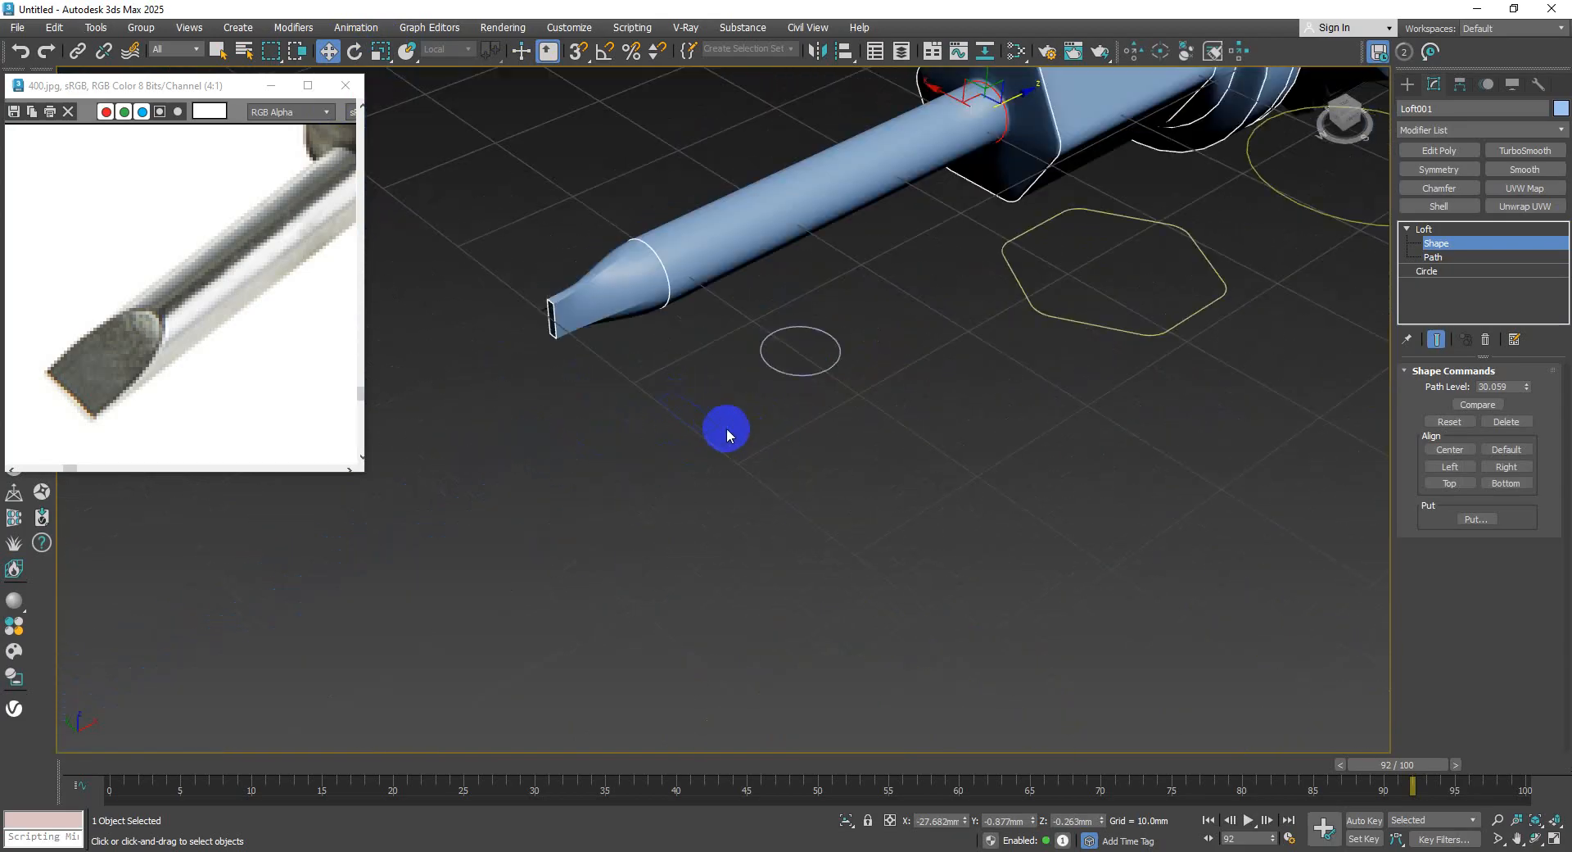
{"action": "middle_click_drag", "start_coordinate": [726, 427], "coordinate": [768, 428], "text": "alt"}
{"action": "middle_click_drag", "start_coordinate": [983, 390], "coordinate": [926, 485]}
{"action": "left_click", "coordinate": [1425, 229]}
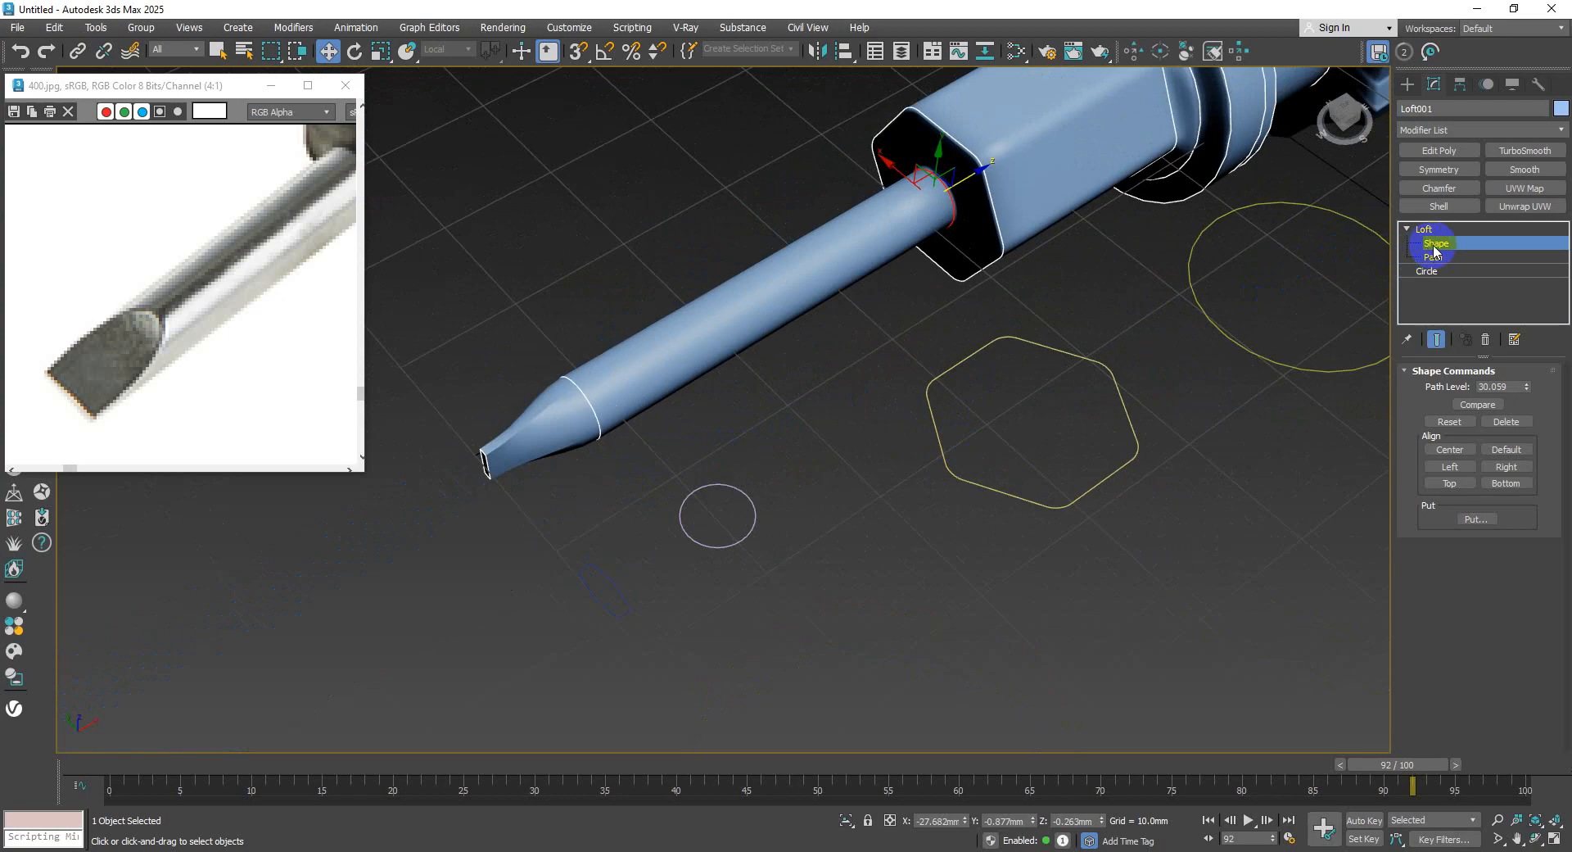
- Compare the model's ferrule, collar and handle neck with the same areas of the reference image
{"action": "middle_click_drag", "start_coordinate": [874, 383], "coordinate": [748, 407], "text": "alt"}
{"action": "middle_click_drag", "start_coordinate": [548, 426], "coordinate": [460, 530], "text": "alt"}
{"action": "middle_click_drag", "start_coordinate": [719, 358], "coordinate": [758, 393]}
{"action": "scroll", "coordinate": [799, 290], "scroll_direction": "up", "scroll_amount": 5}
{"action": "scroll", "coordinate": [810, 329], "scroll_direction": "down", "scroll_amount": 2}
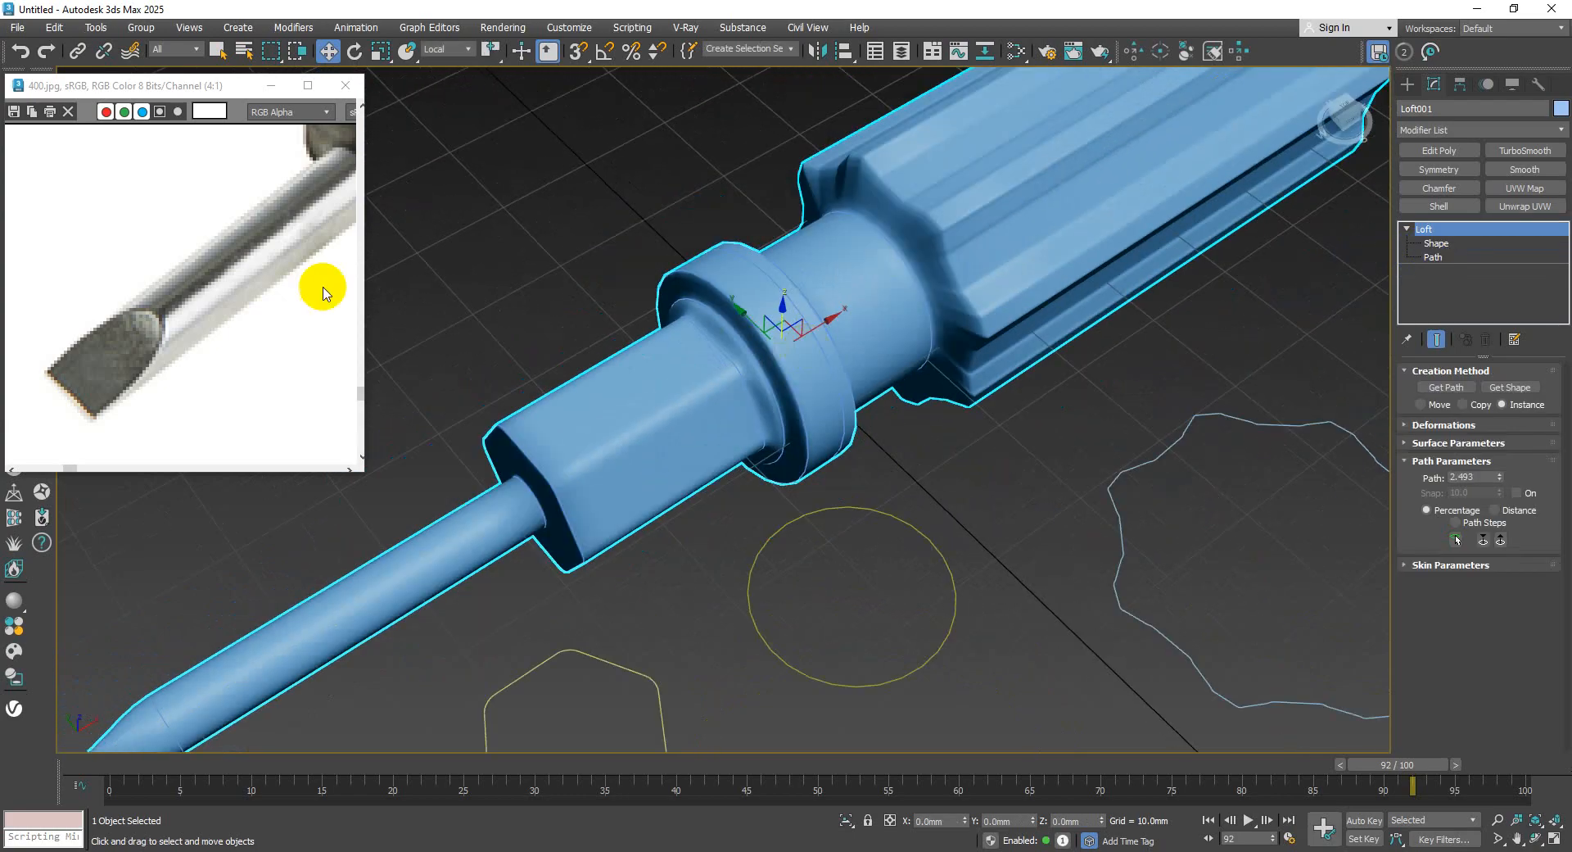
{"action": "middle_click_drag", "start_coordinate": [323, 291], "coordinate": [200, 344]}
{"action": "scroll", "coordinate": [263, 312], "scroll_direction": "down", "scroll_amount": 1}
{"action": "middle_click_drag", "start_coordinate": [231, 287], "coordinate": [218, 321]}
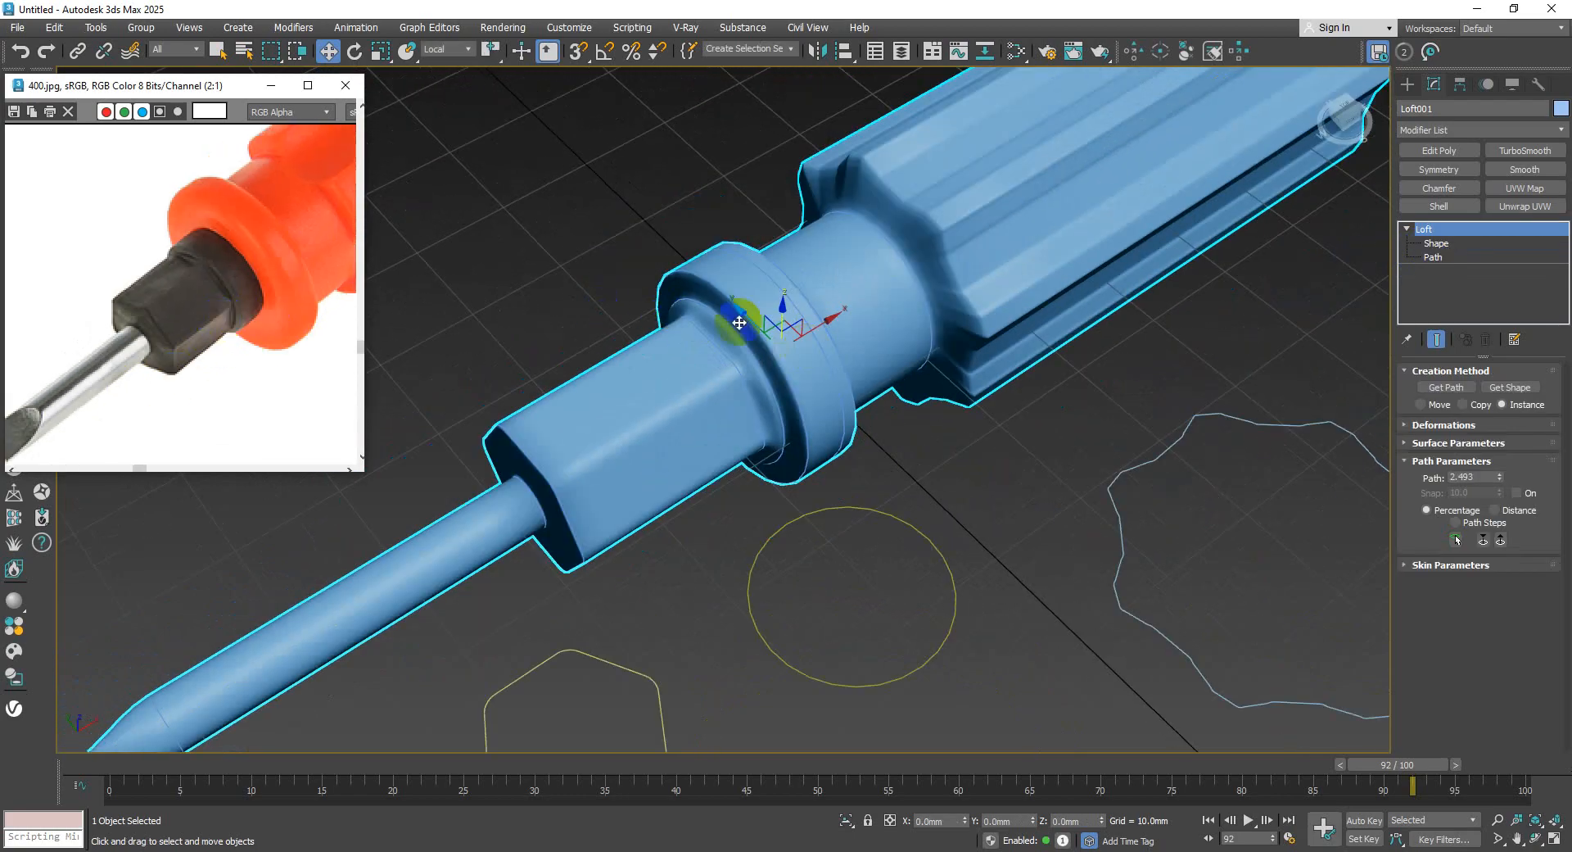
{"action": "middle_click_drag", "start_coordinate": [738, 323], "coordinate": [748, 343]}
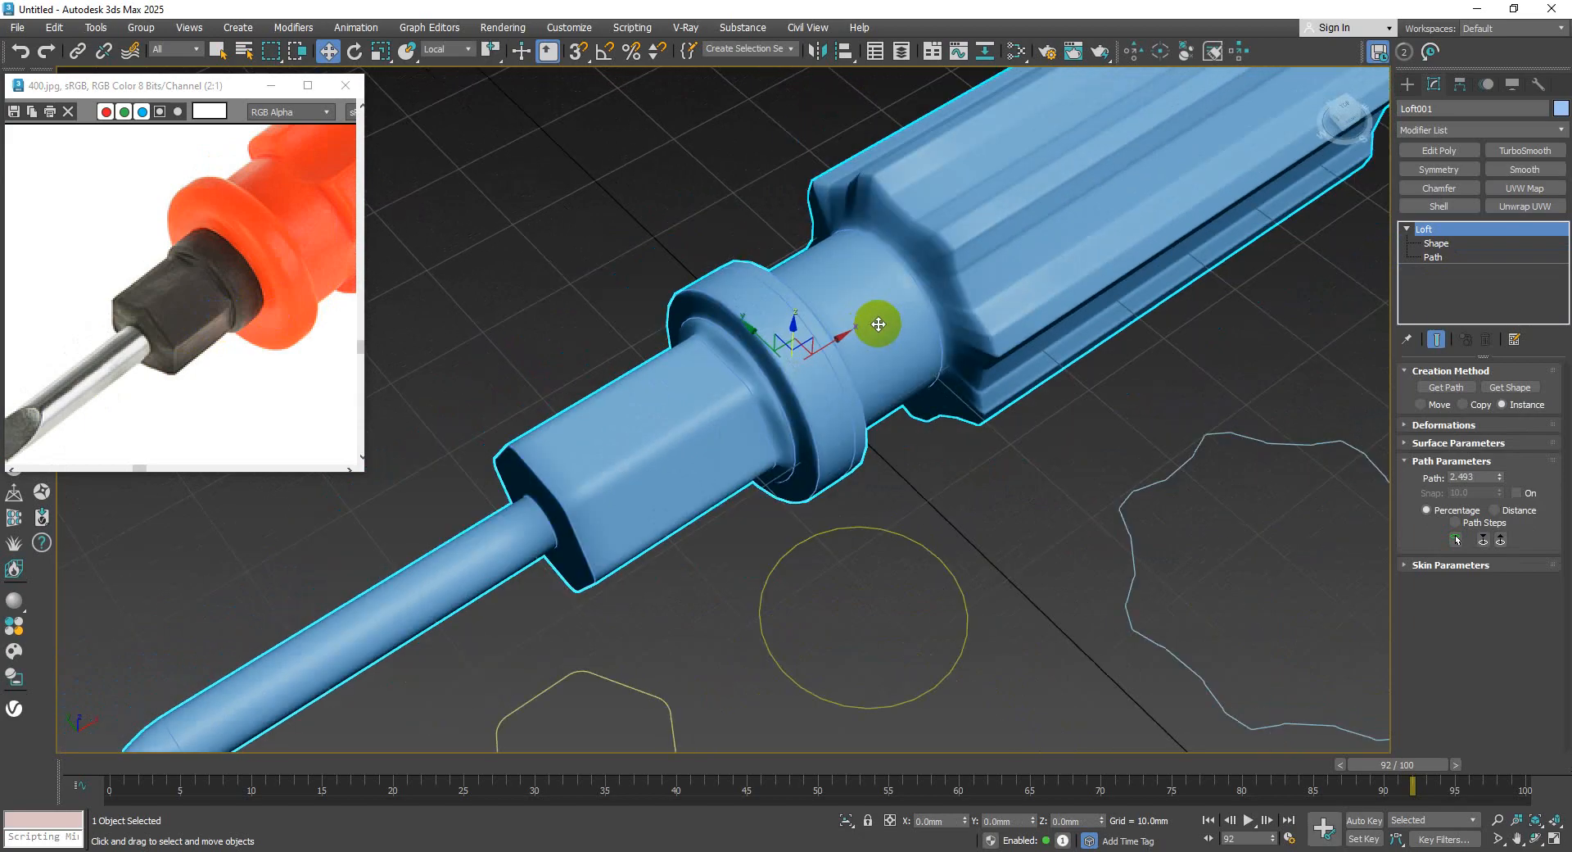
{"action": "middle_click_drag", "start_coordinate": [325, 217], "coordinate": [141, 227]}
{"action": "scroll", "coordinate": [238, 253], "scroll_direction": "up", "scroll_amount": 1}
{"action": "scroll", "coordinate": [141, 227], "scroll_direction": "up", "scroll_amount": 1}
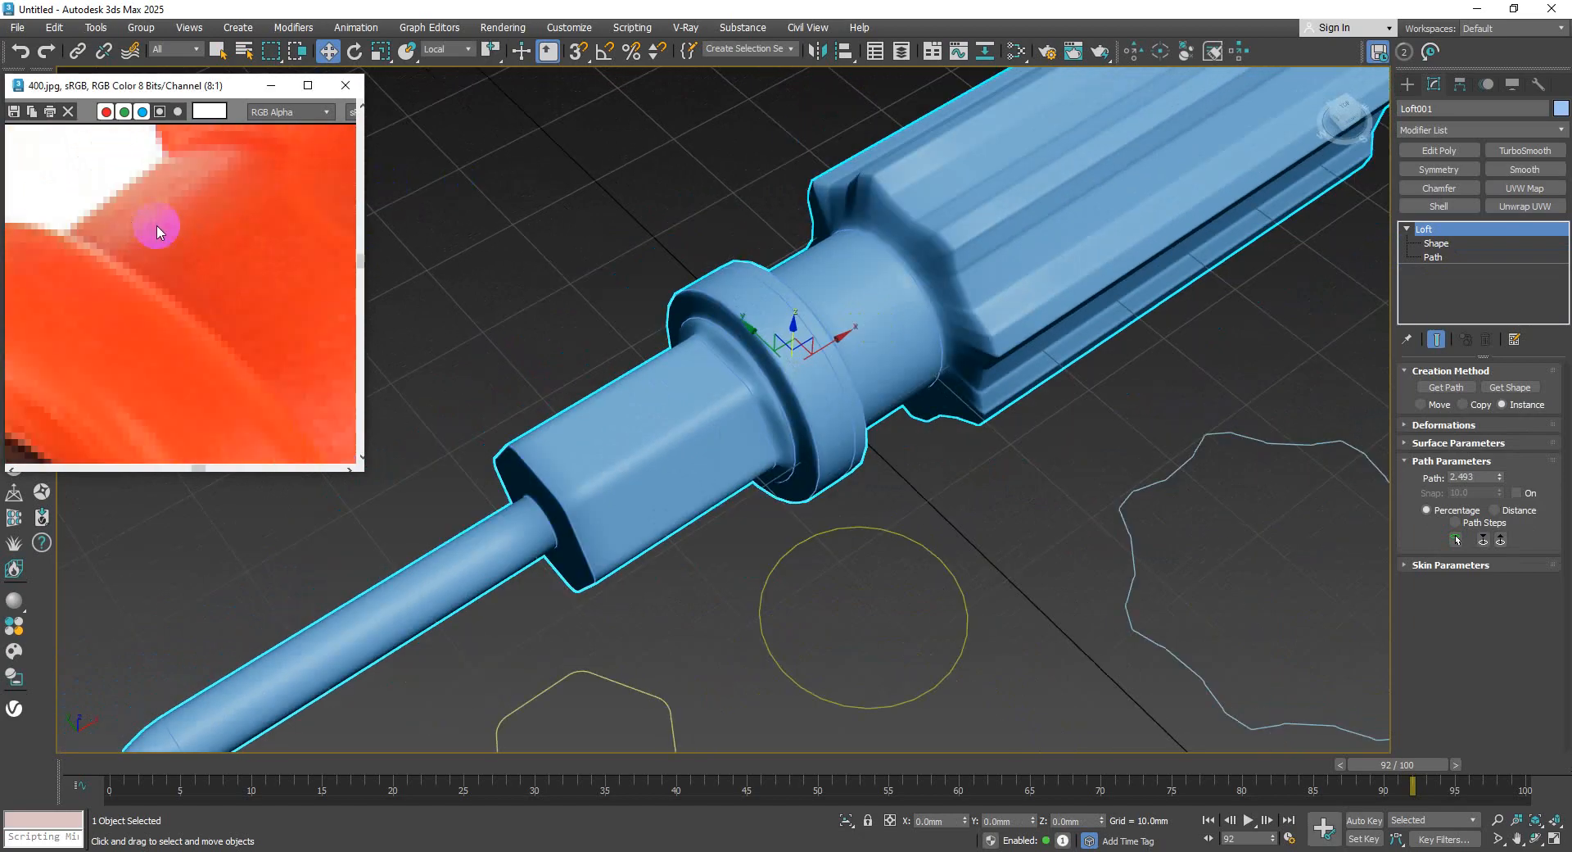
{"action": "scroll", "coordinate": [126, 226], "scroll_direction": "down", "scroll_amount": 1}
{"action": "middle_click_drag", "start_coordinate": [229, 287], "coordinate": [197, 263]}
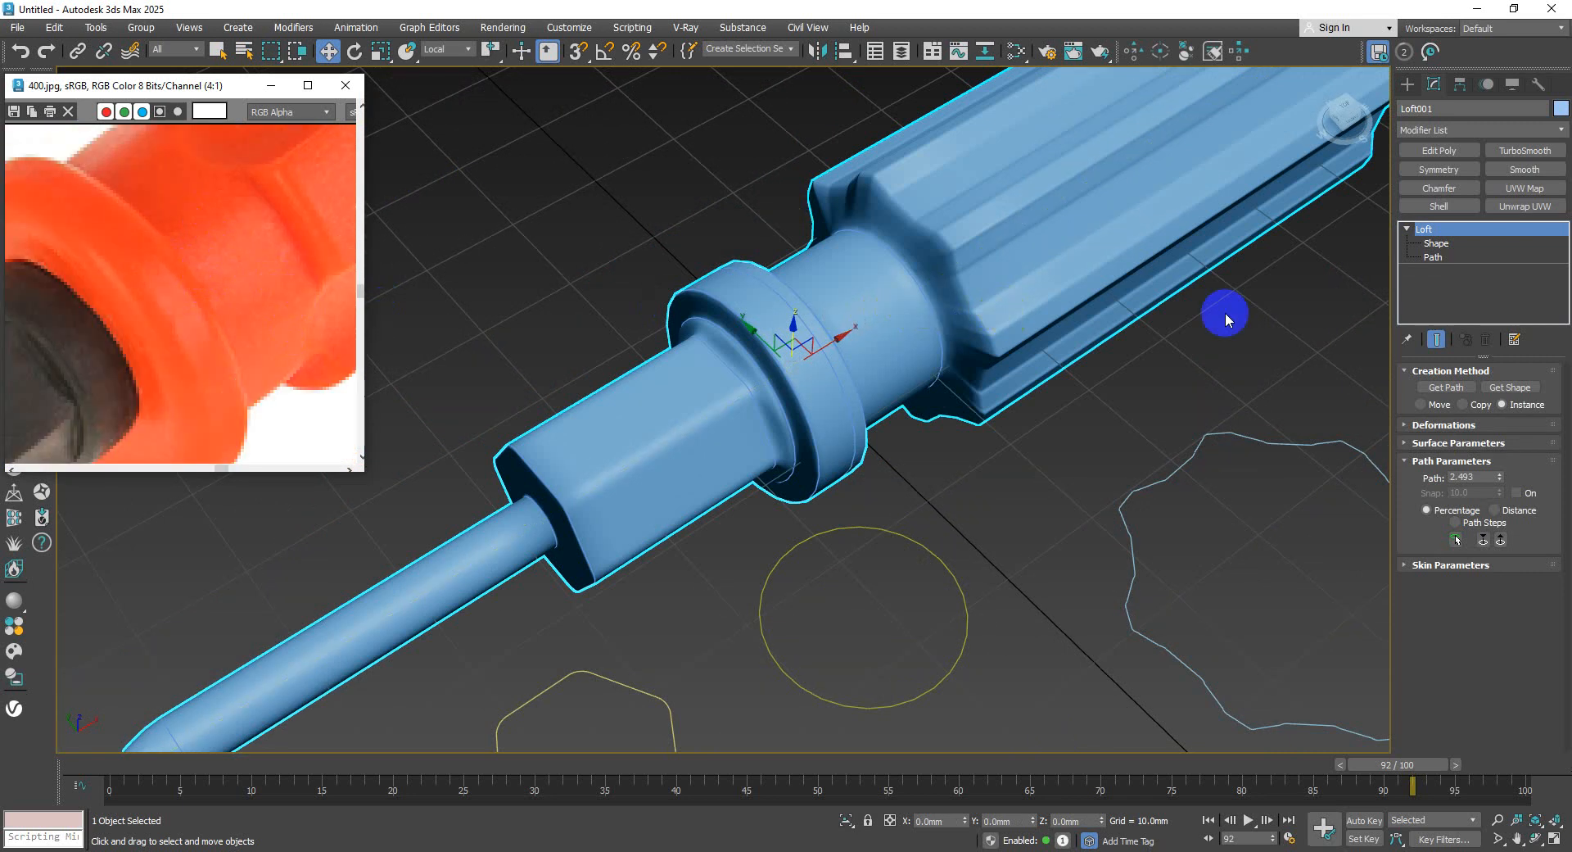
- Select the fluted section where the handle starts and compare the handle's rear end with the reference image
{"action": "left_click", "coordinate": [1436, 243]}
{"action": "left_click", "coordinate": [971, 306]}
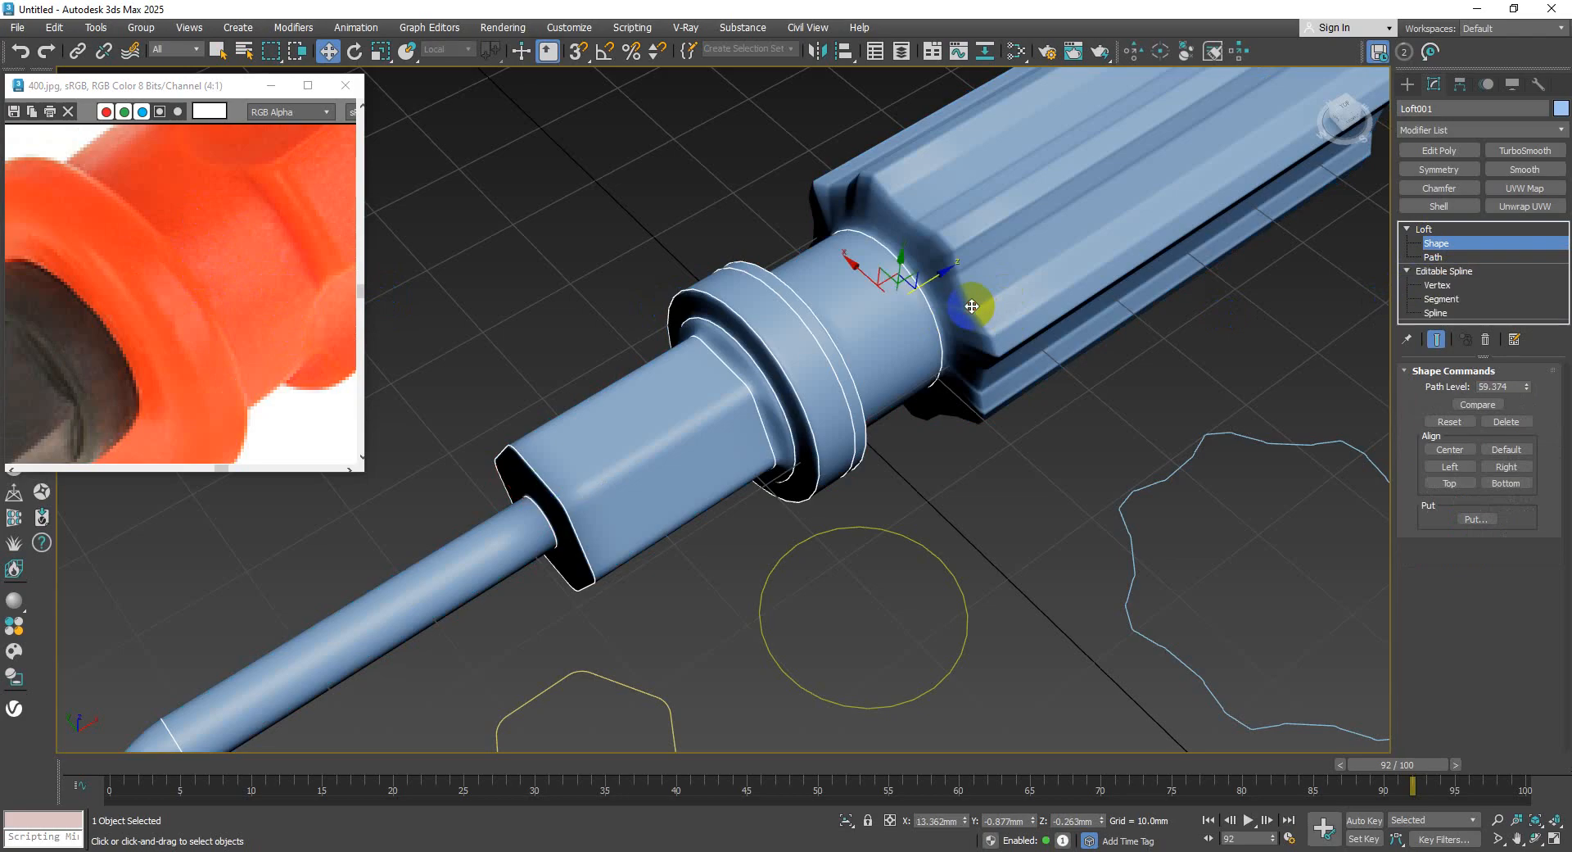
{"action": "scroll", "coordinate": [971, 306], "scroll_direction": "down", "scroll_amount": 6}
{"action": "middle_click_drag", "start_coordinate": [992, 284], "coordinate": [1010, 297]}
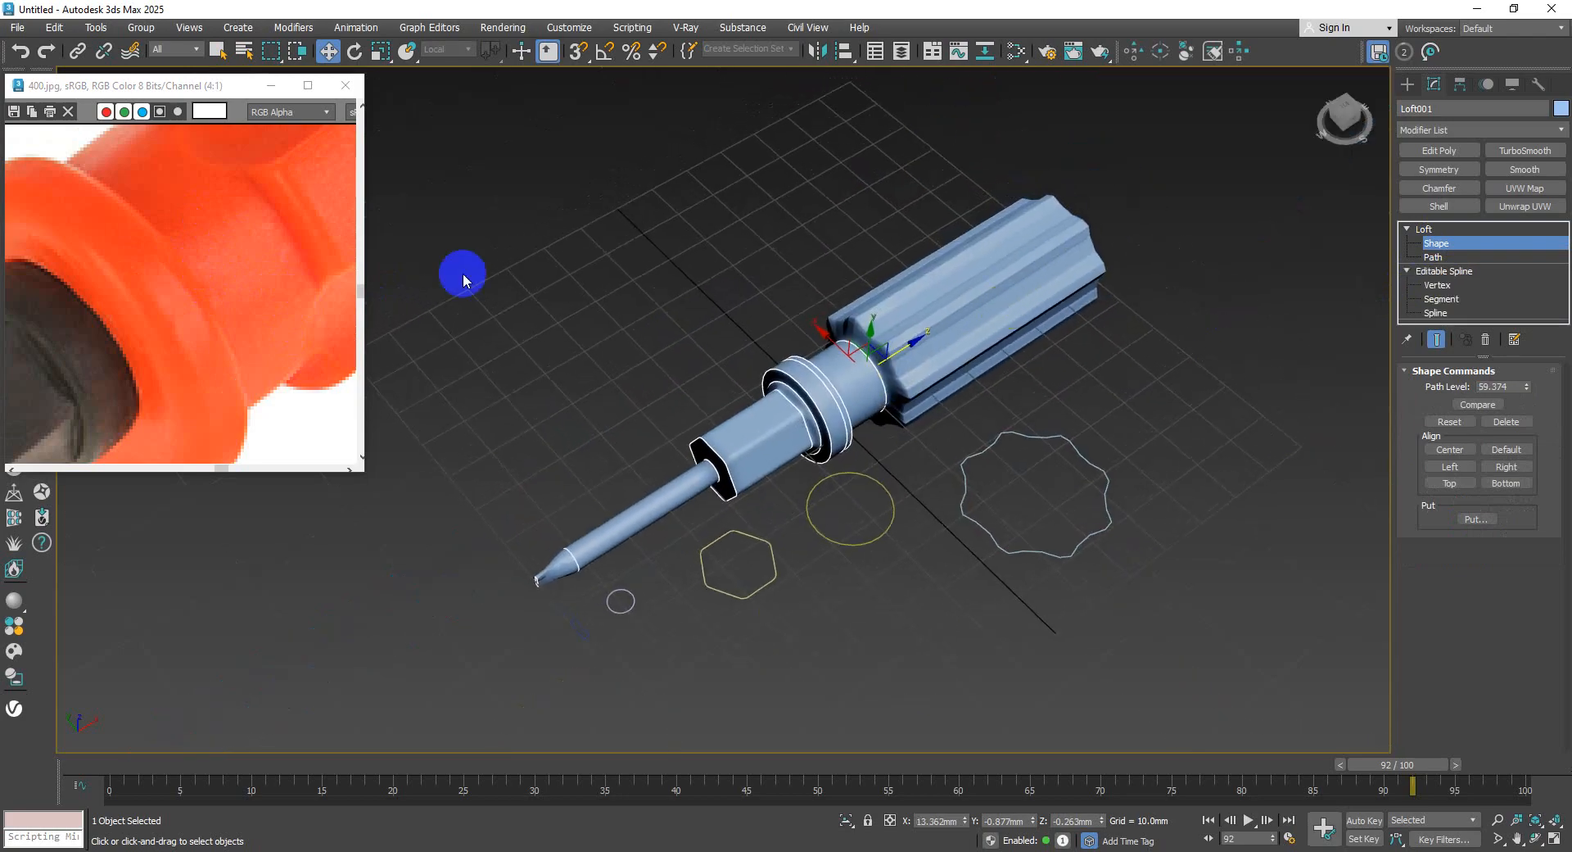
{"action": "scroll", "coordinate": [292, 245], "scroll_direction": "down", "scroll_amount": 1}
{"action": "middle_click_drag", "start_coordinate": [274, 256], "coordinate": [178, 328]}
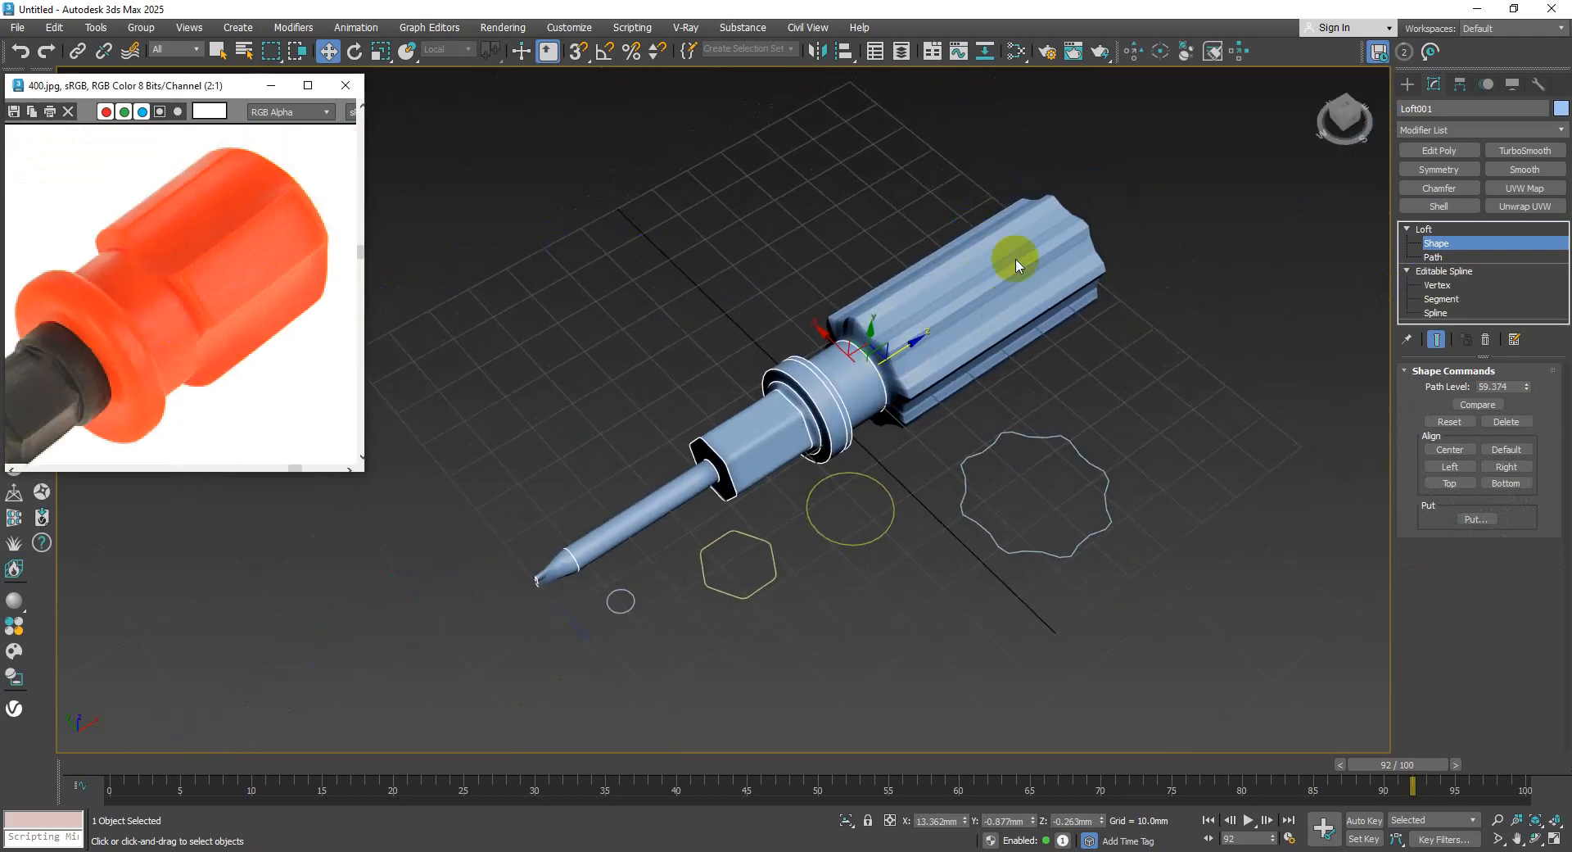
{"action": "middle_click_drag", "start_coordinate": [1016, 265], "coordinate": [895, 218], "text": "alt"}
{"action": "scroll", "coordinate": [884, 237], "scroll_direction": "up", "scroll_amount": 5}
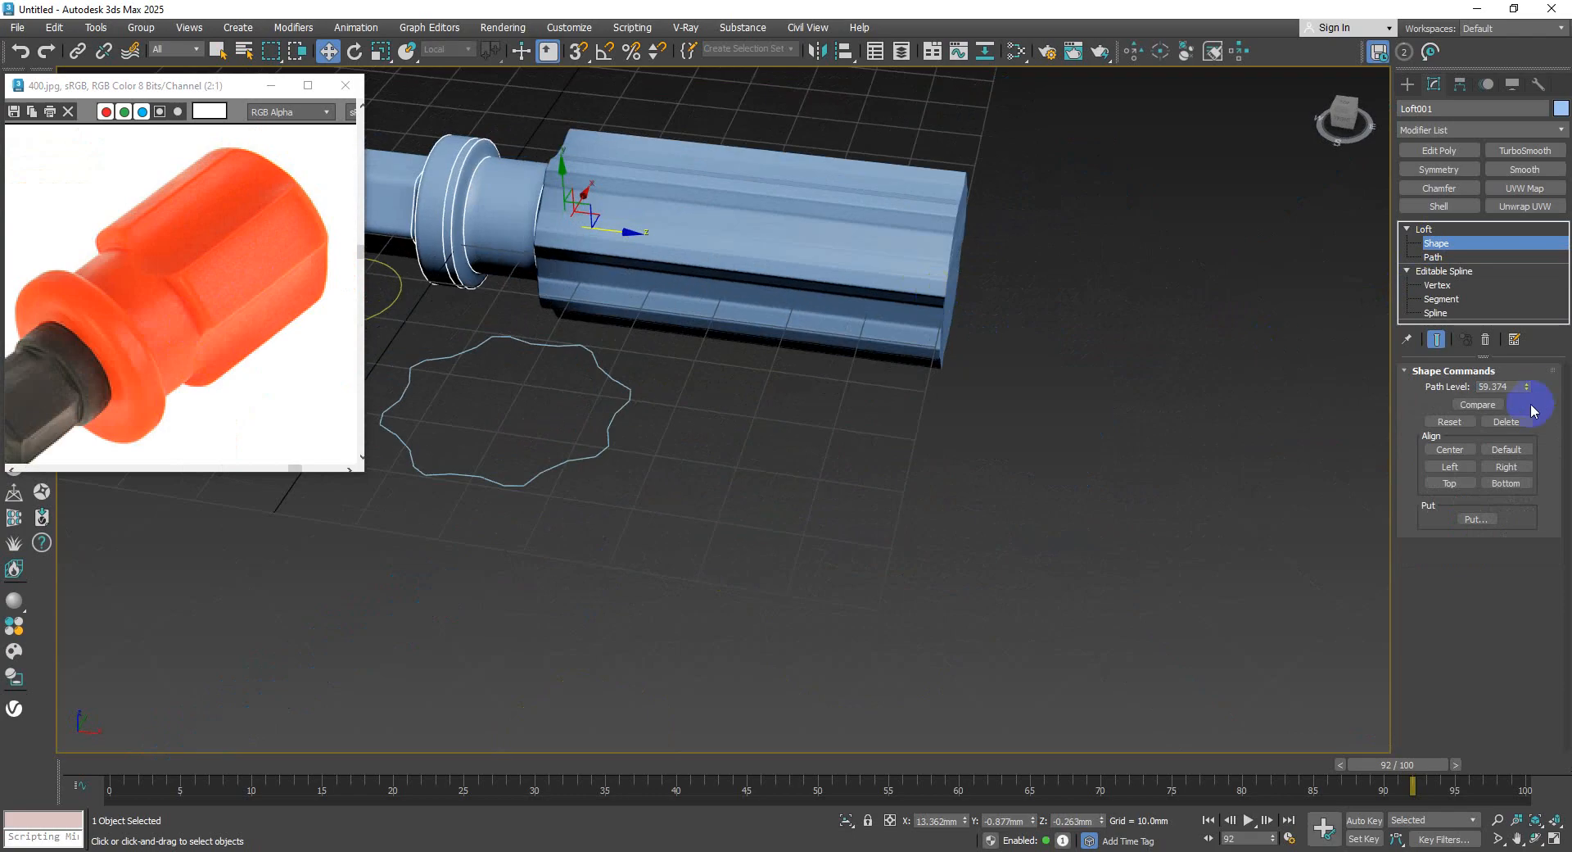
{"action": "left_click", "coordinate": [1443, 245]}
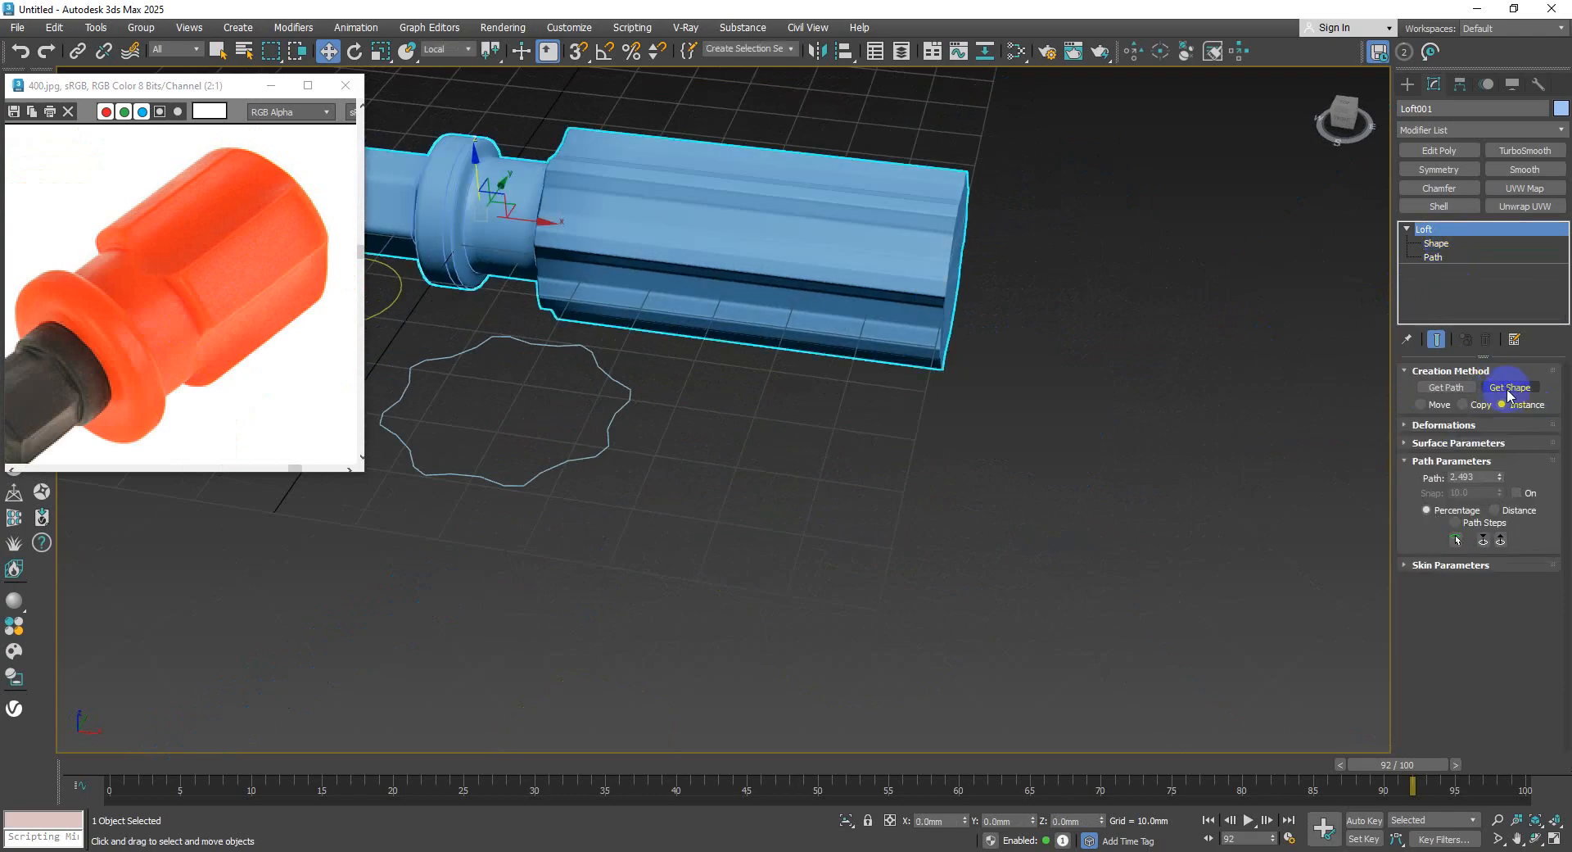
- Set the screwdriver loft's path level to 96, close to the rear end of the handle, checking the mesh in wireframe
{"action": "middle_click_drag", "start_coordinate": [1073, 399], "coordinate": [1138, 397], "text": "alt"}
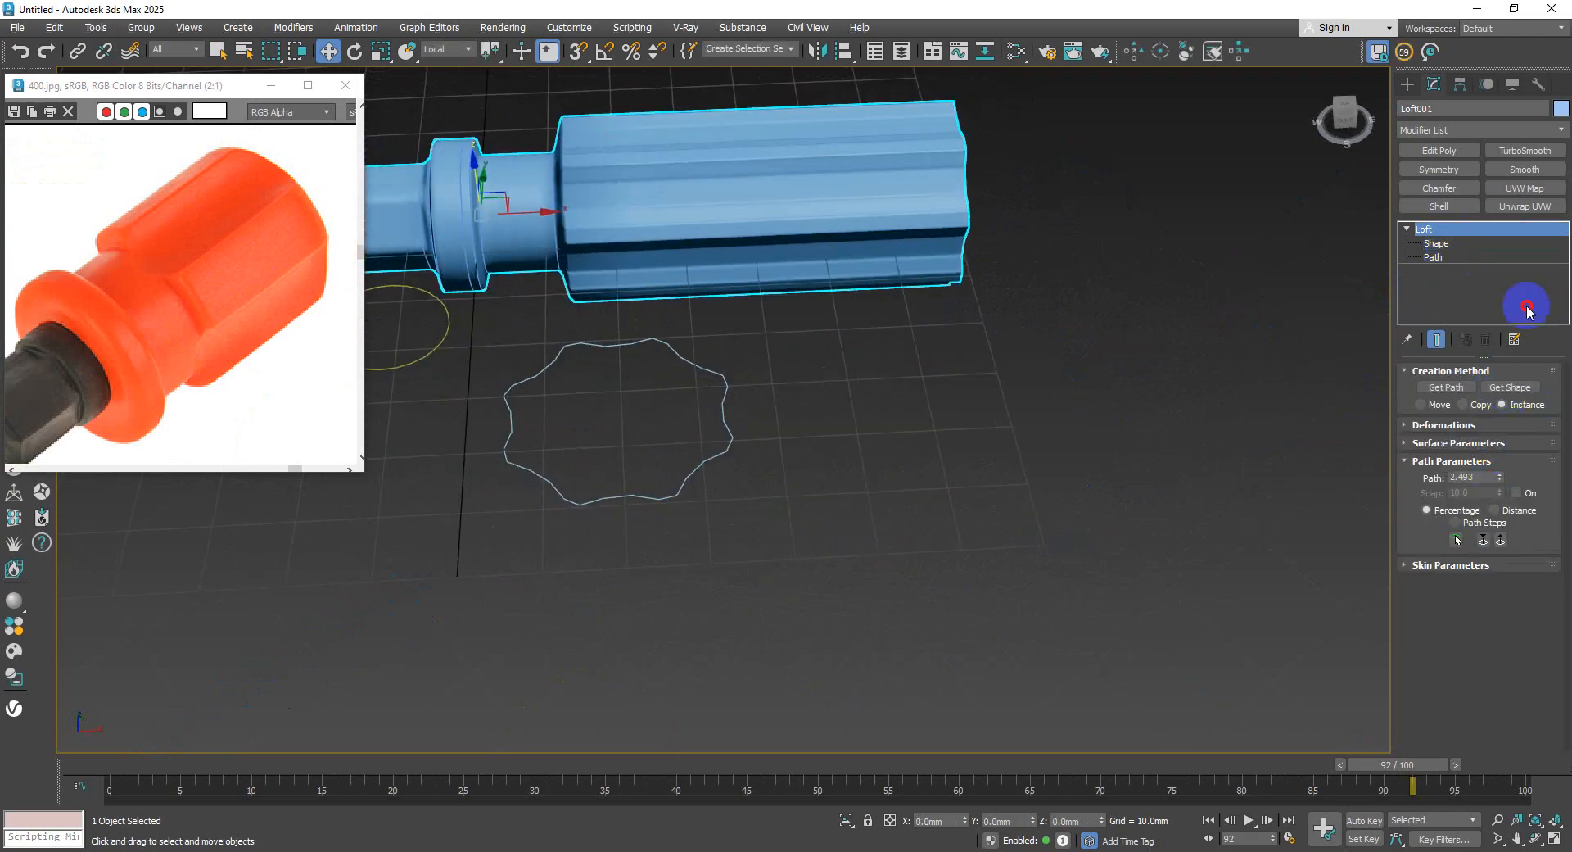
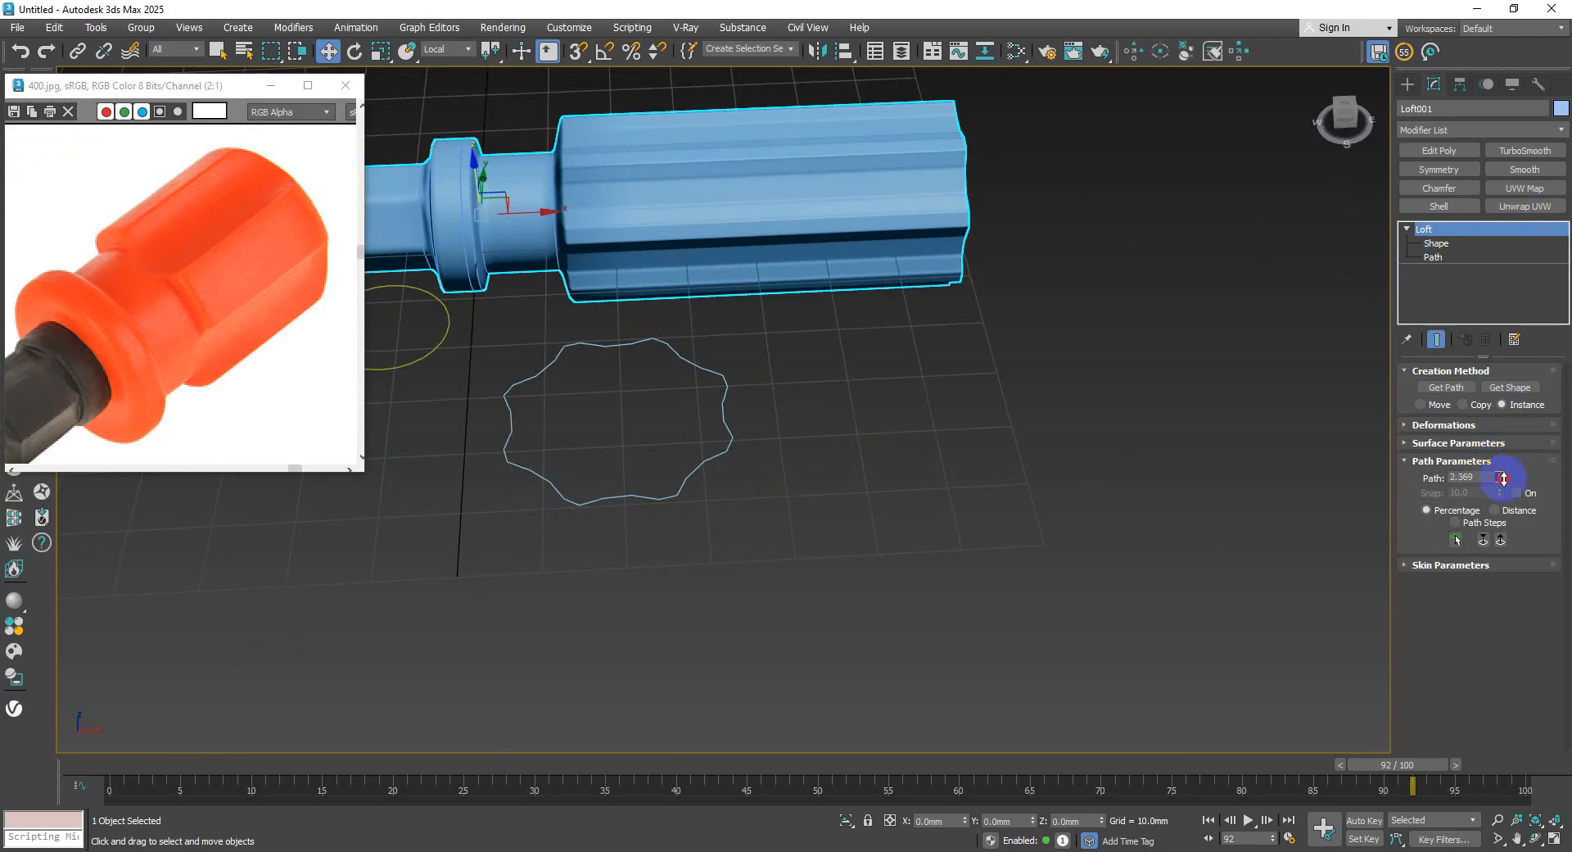
{"action": "left_click_drag", "start_coordinate": [1548, 115], "coordinate": [155, 145]}
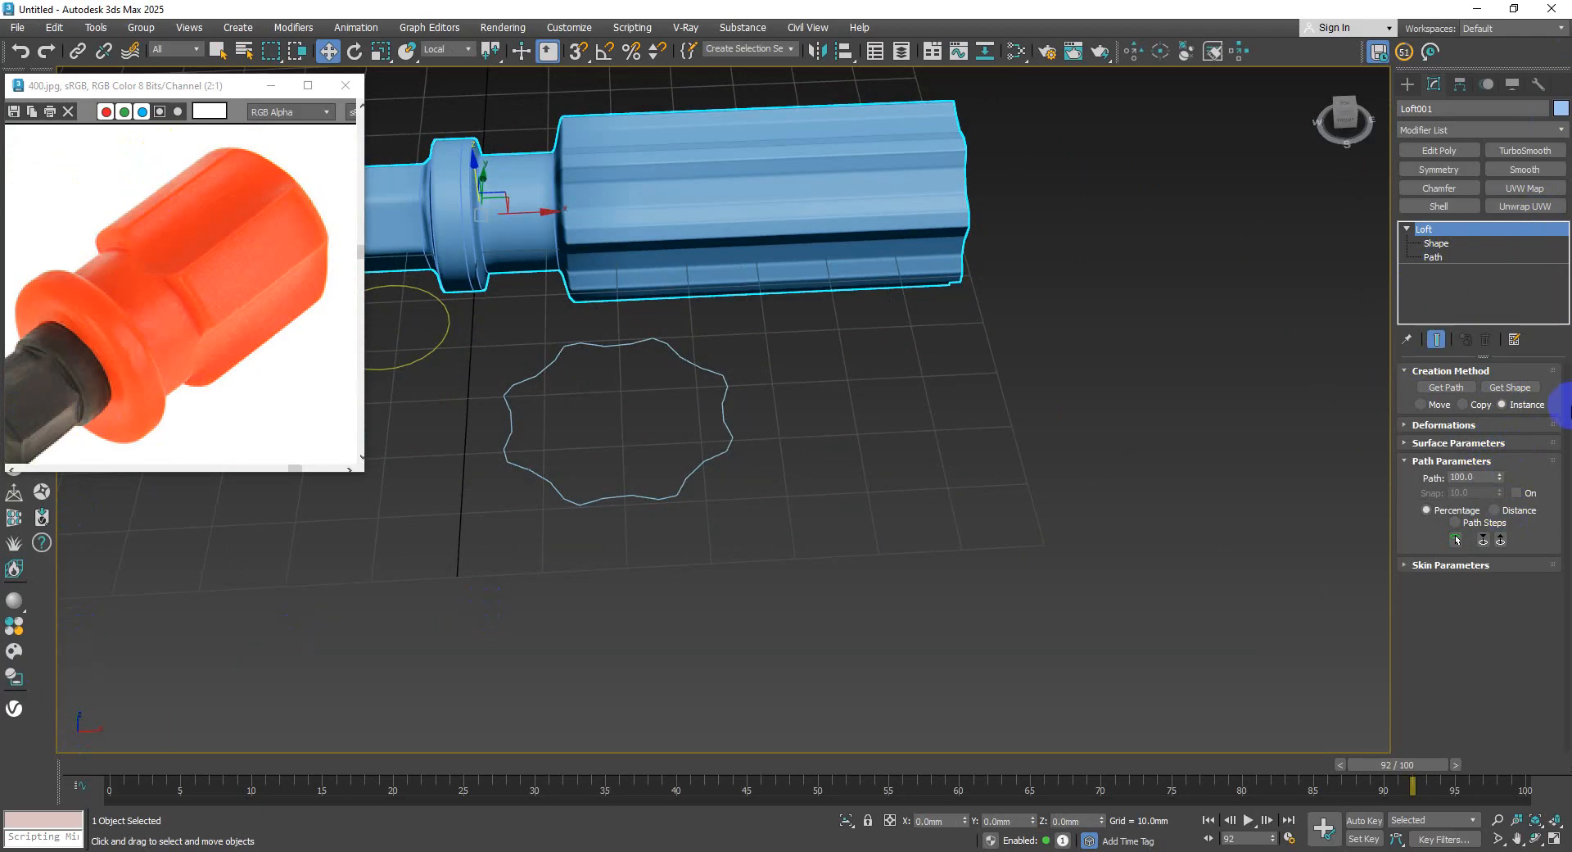
{"action": "key", "text": "F3"}
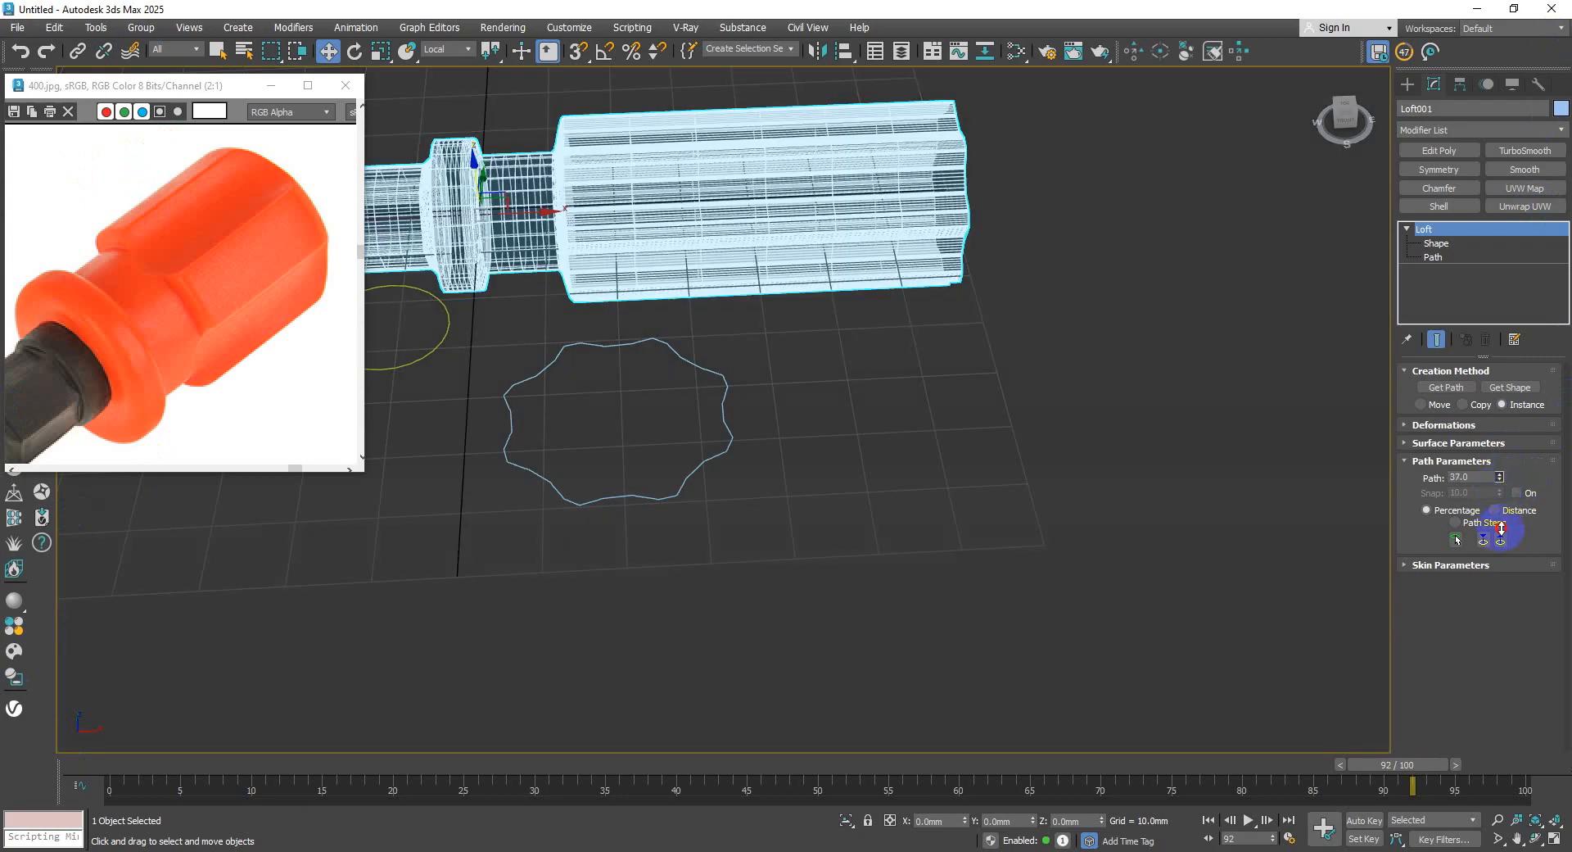
{"action": "key", "text": "F3"}
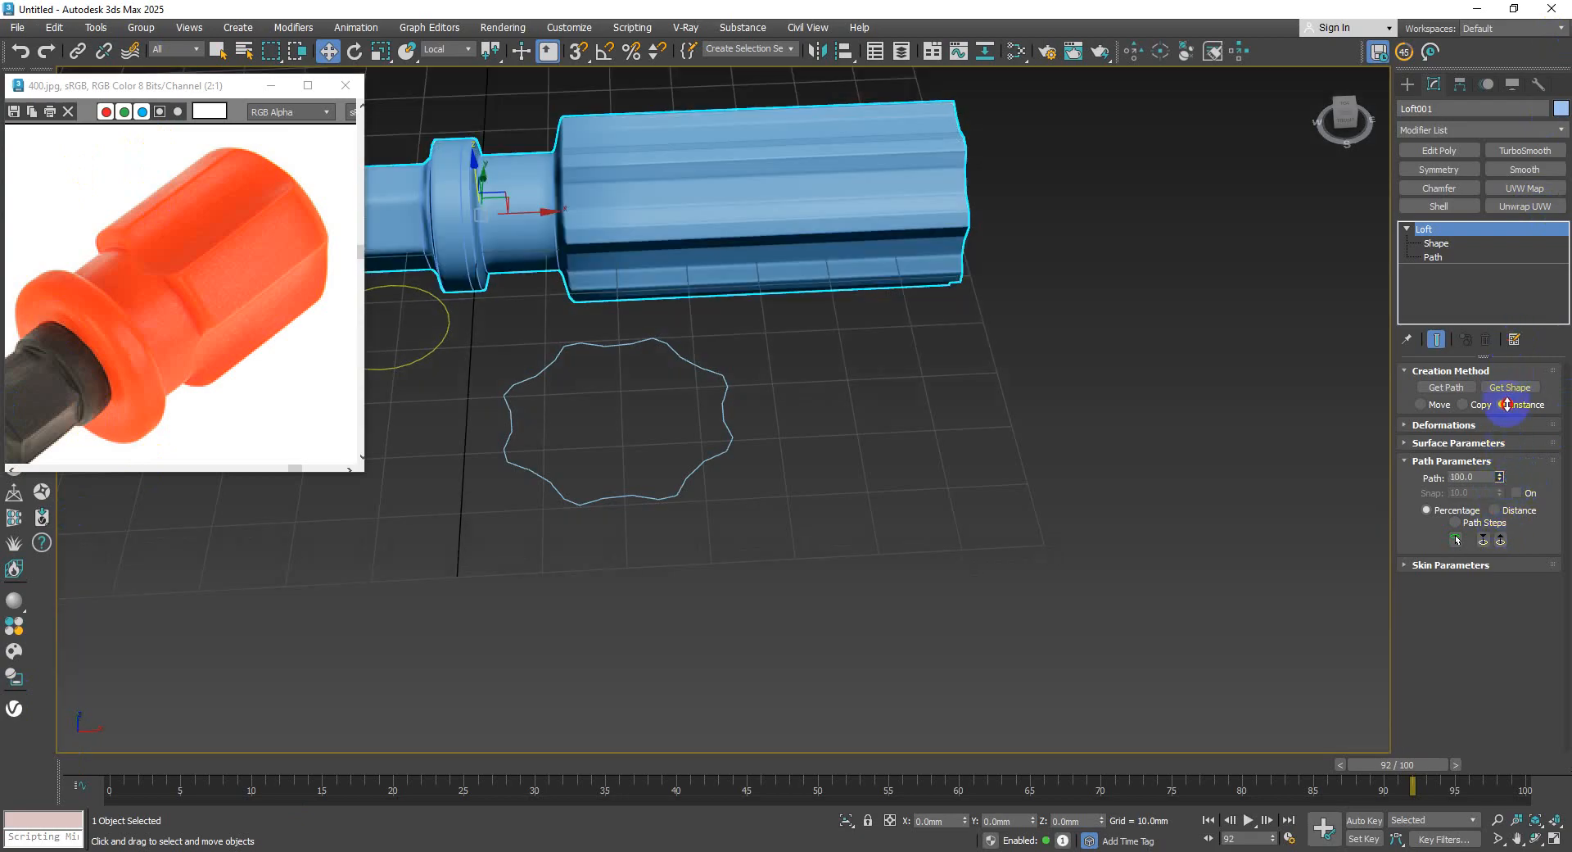
{"action": "scroll", "coordinate": [954, 275], "scroll_direction": "up", "scroll_amount": 6}
{"action": "key", "text": "F3"}
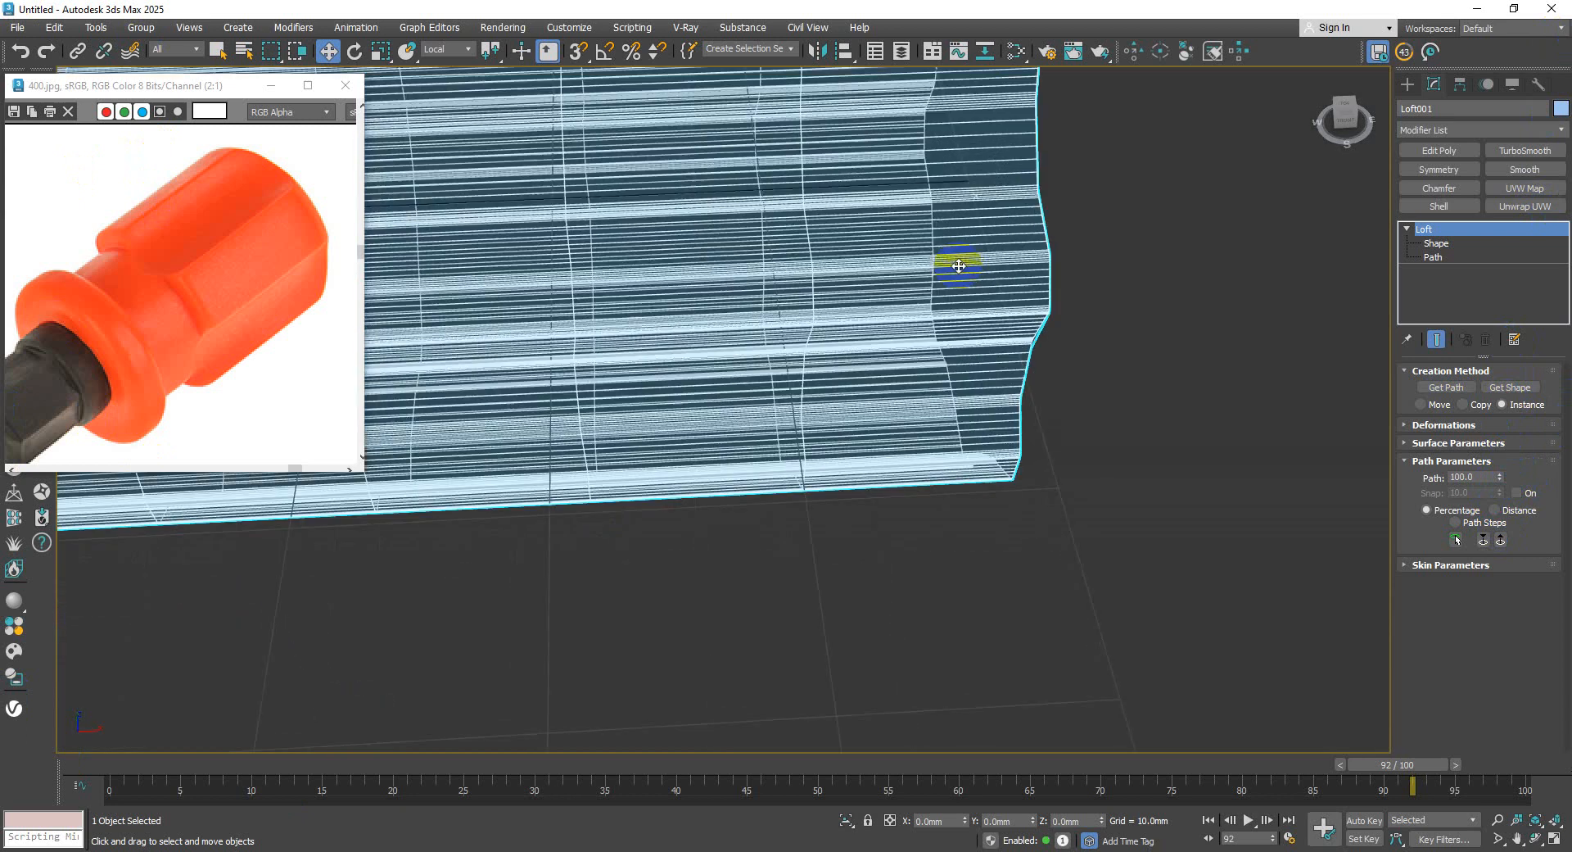
{"action": "scroll", "coordinate": [957, 269], "scroll_direction": "down", "scroll_amount": 8}
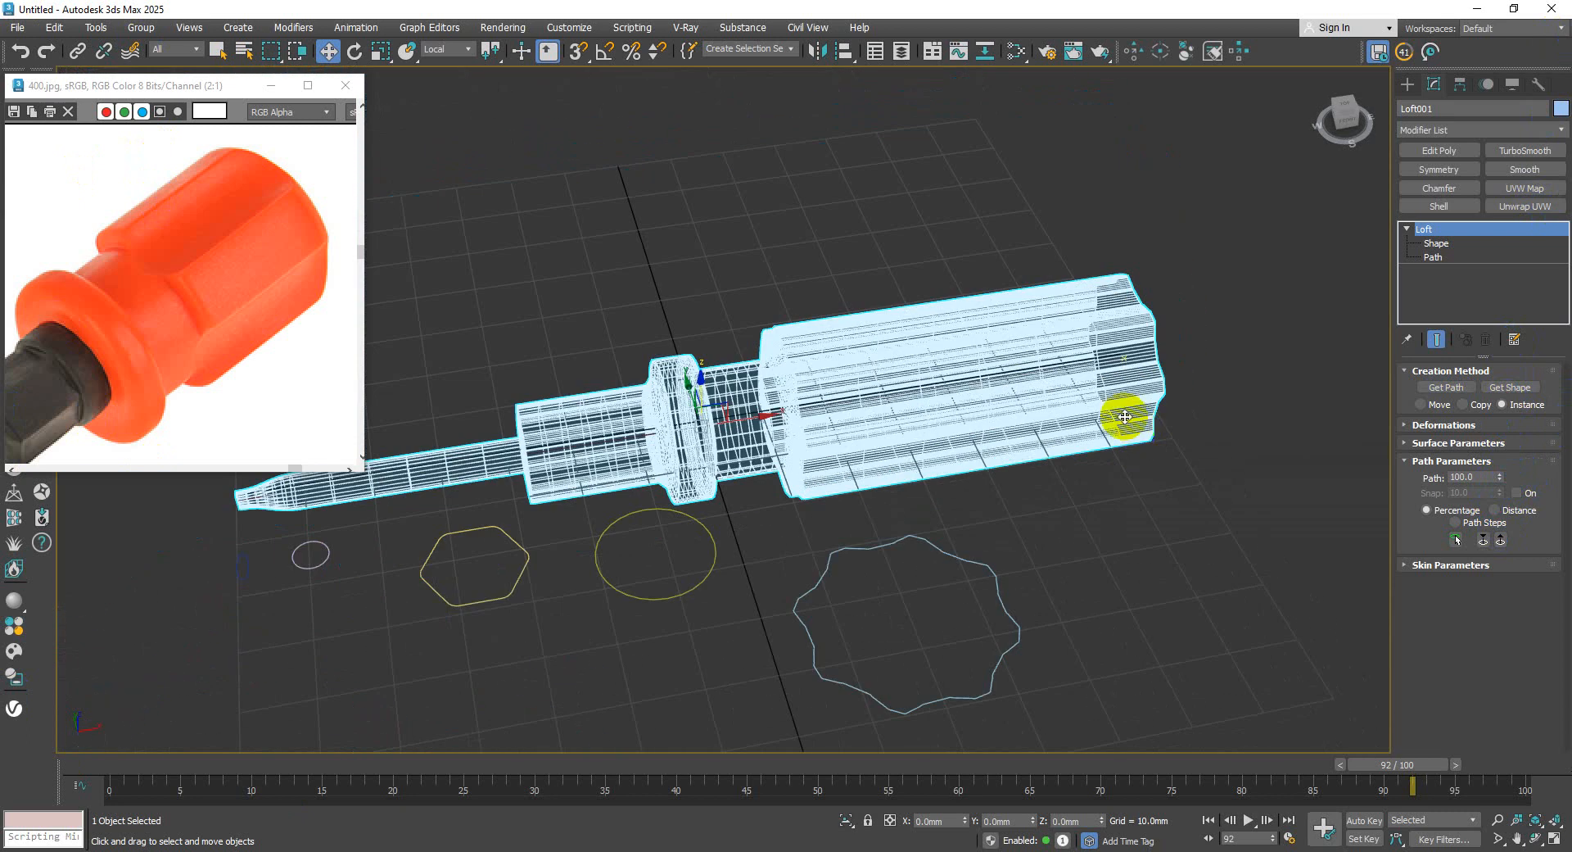
{"action": "left_click_drag", "start_coordinate": [1504, 479], "coordinate": [1502, 488]}
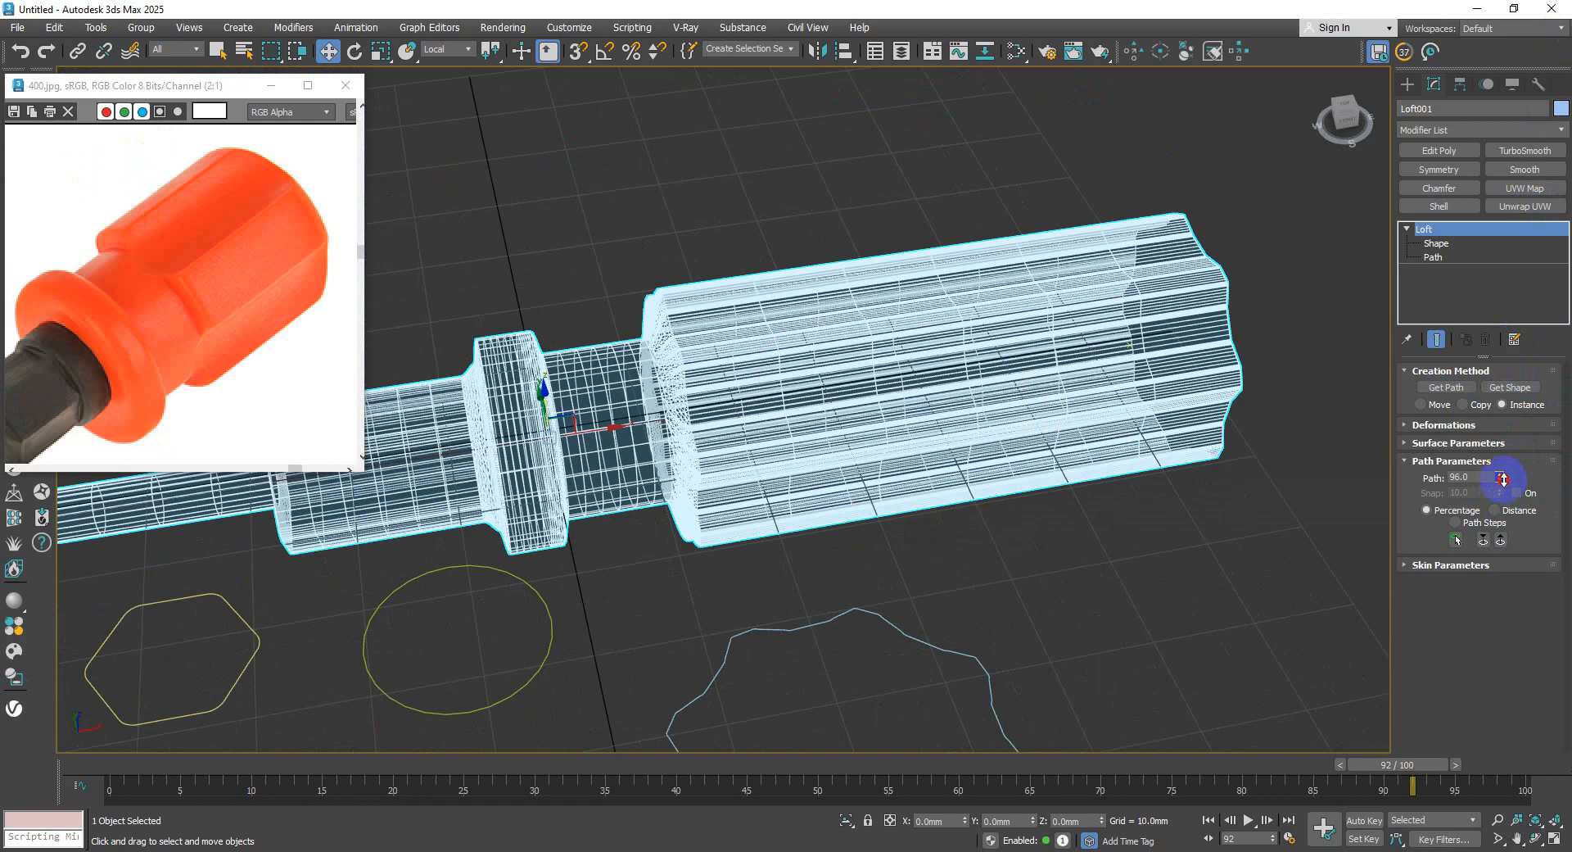
{"action": "key", "text": "F3"}
{"action": "scroll", "coordinate": [896, 496], "scroll_direction": "down", "scroll_amount": 3}
{"action": "middle_click_drag", "start_coordinate": [896, 496], "coordinate": [888, 475]}
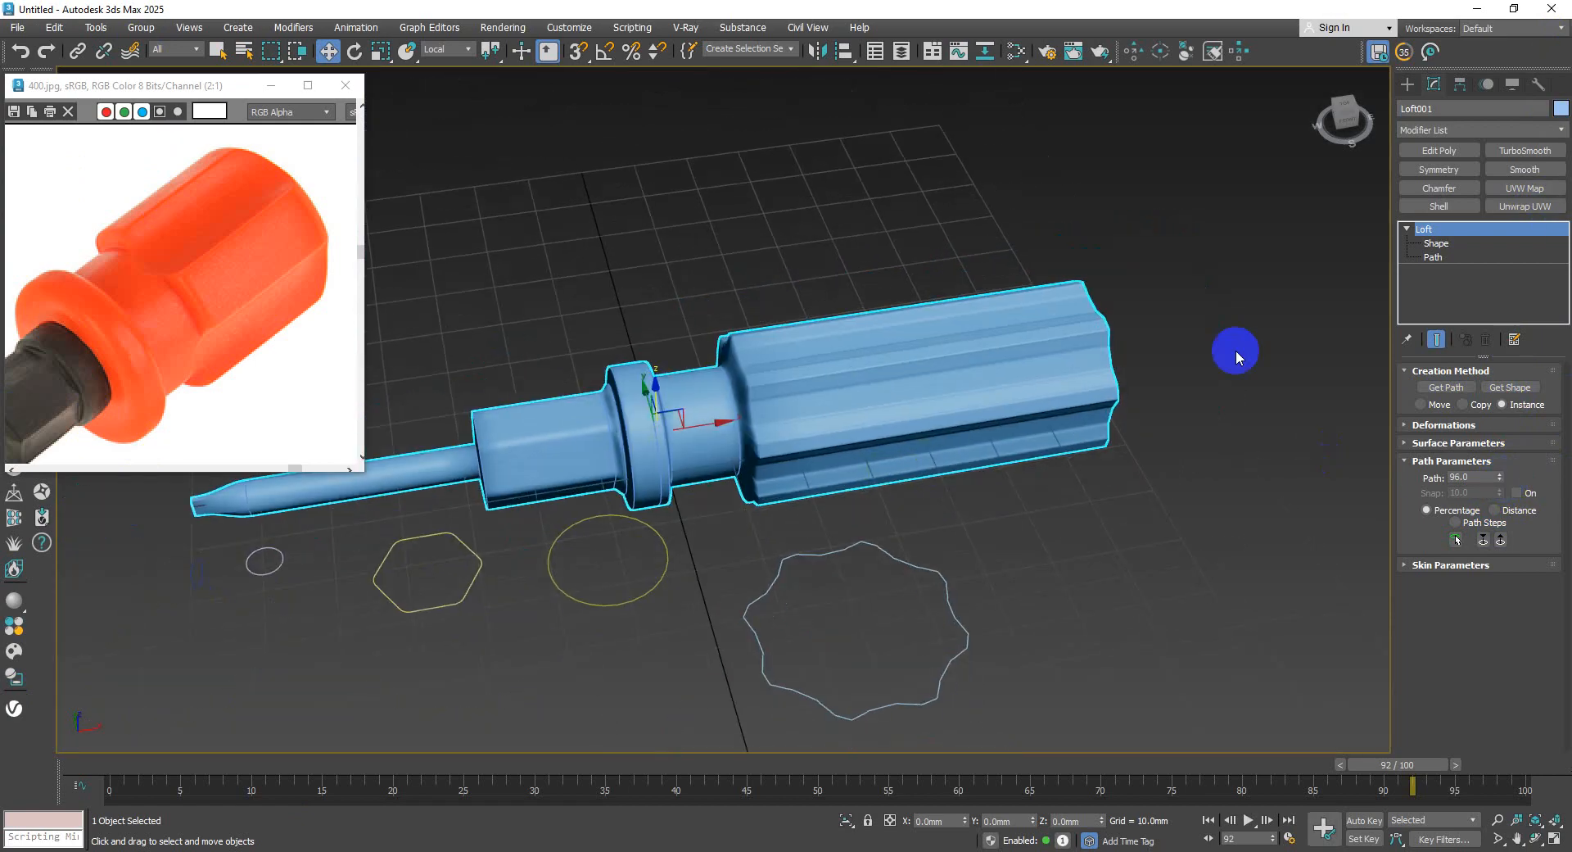
- Add the large circle as a loft section at path level 96 with Get Shape
{"action": "left_click", "coordinate": [1440, 242]}
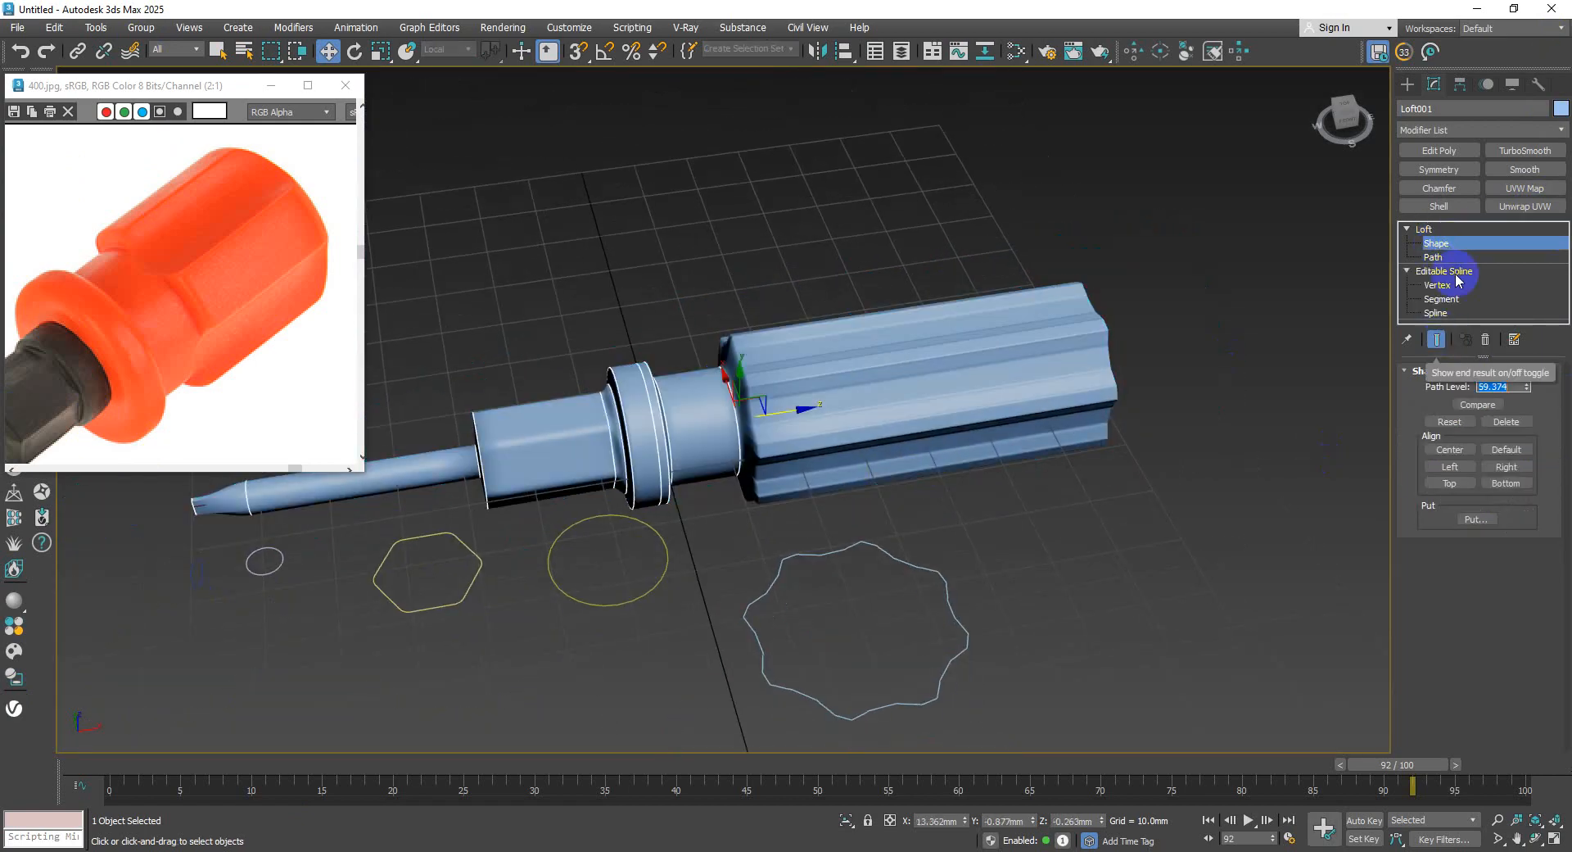
{"action": "left_click", "coordinate": [1423, 229]}
{"action": "left_click", "coordinate": [1507, 386]}
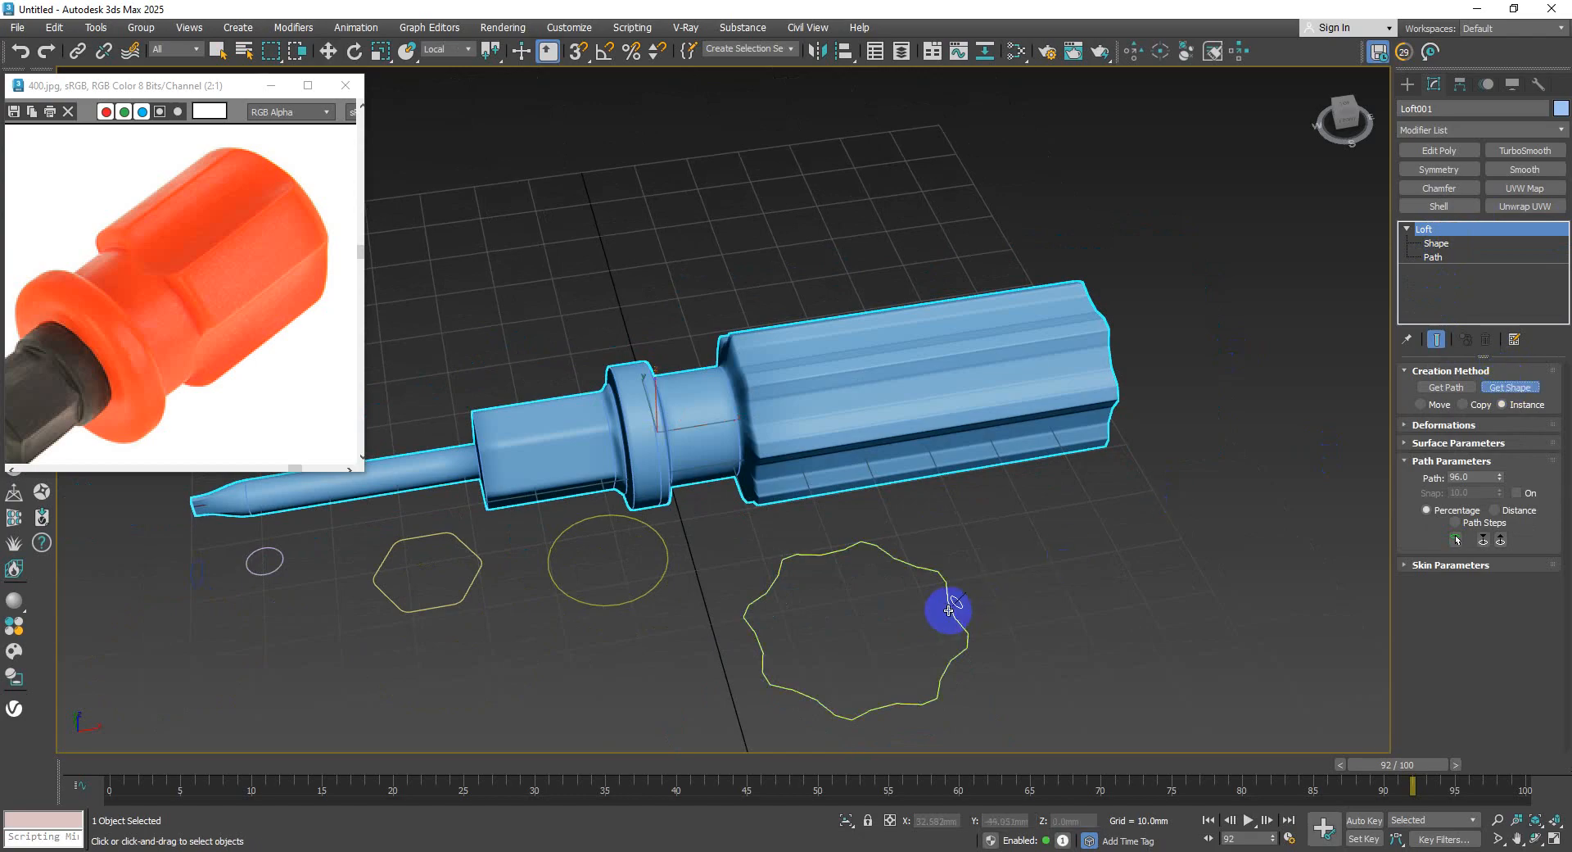
{"action": "middle_click_drag", "start_coordinate": [714, 592], "coordinate": [783, 503]}
{"action": "left_click", "coordinate": [716, 504]}
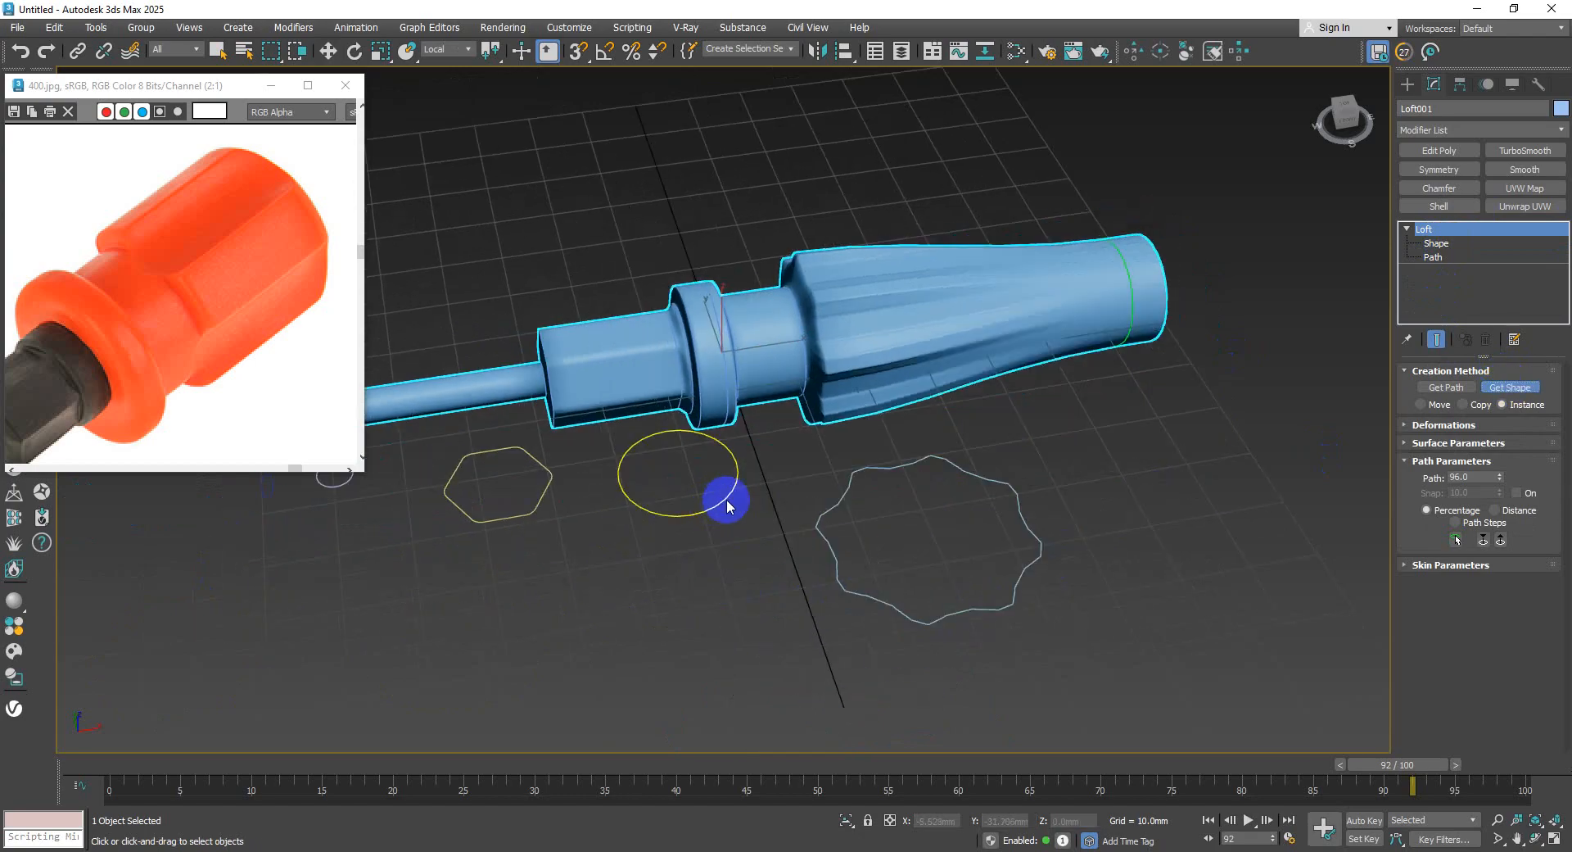
{"action": "right_click", "coordinate": [1025, 411]}
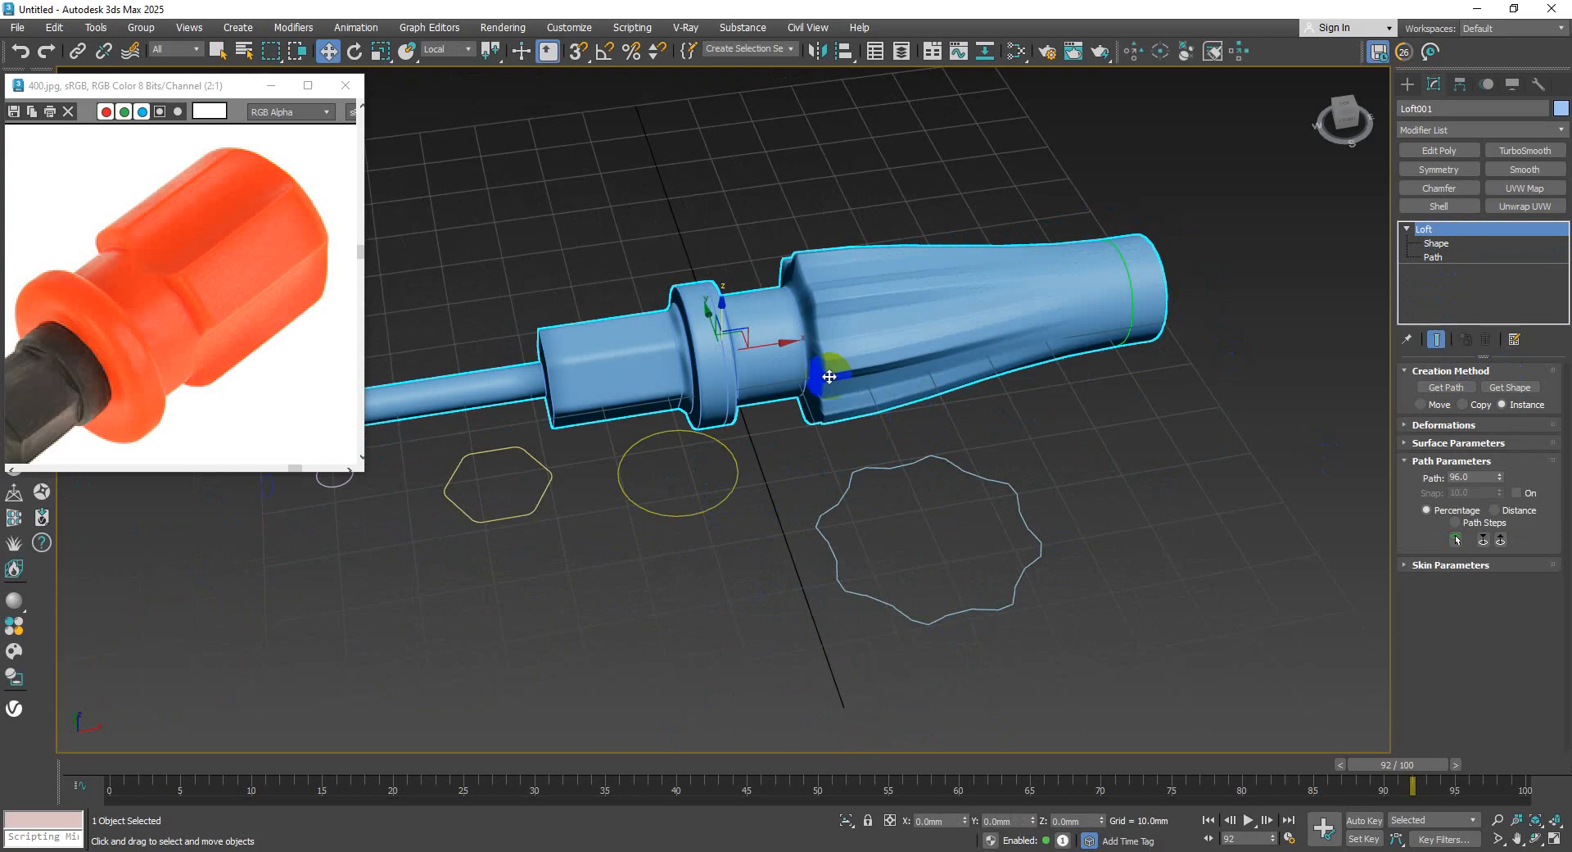
- Copy the fluted handle section at the loft's Shape level from the handle's start along the path to level 88.958
{"action": "middle_click_drag", "start_coordinate": [829, 374], "coordinate": [855, 384]}
{"action": "left_click", "coordinate": [1439, 244]}
{"action": "left_click", "coordinate": [854, 364]}
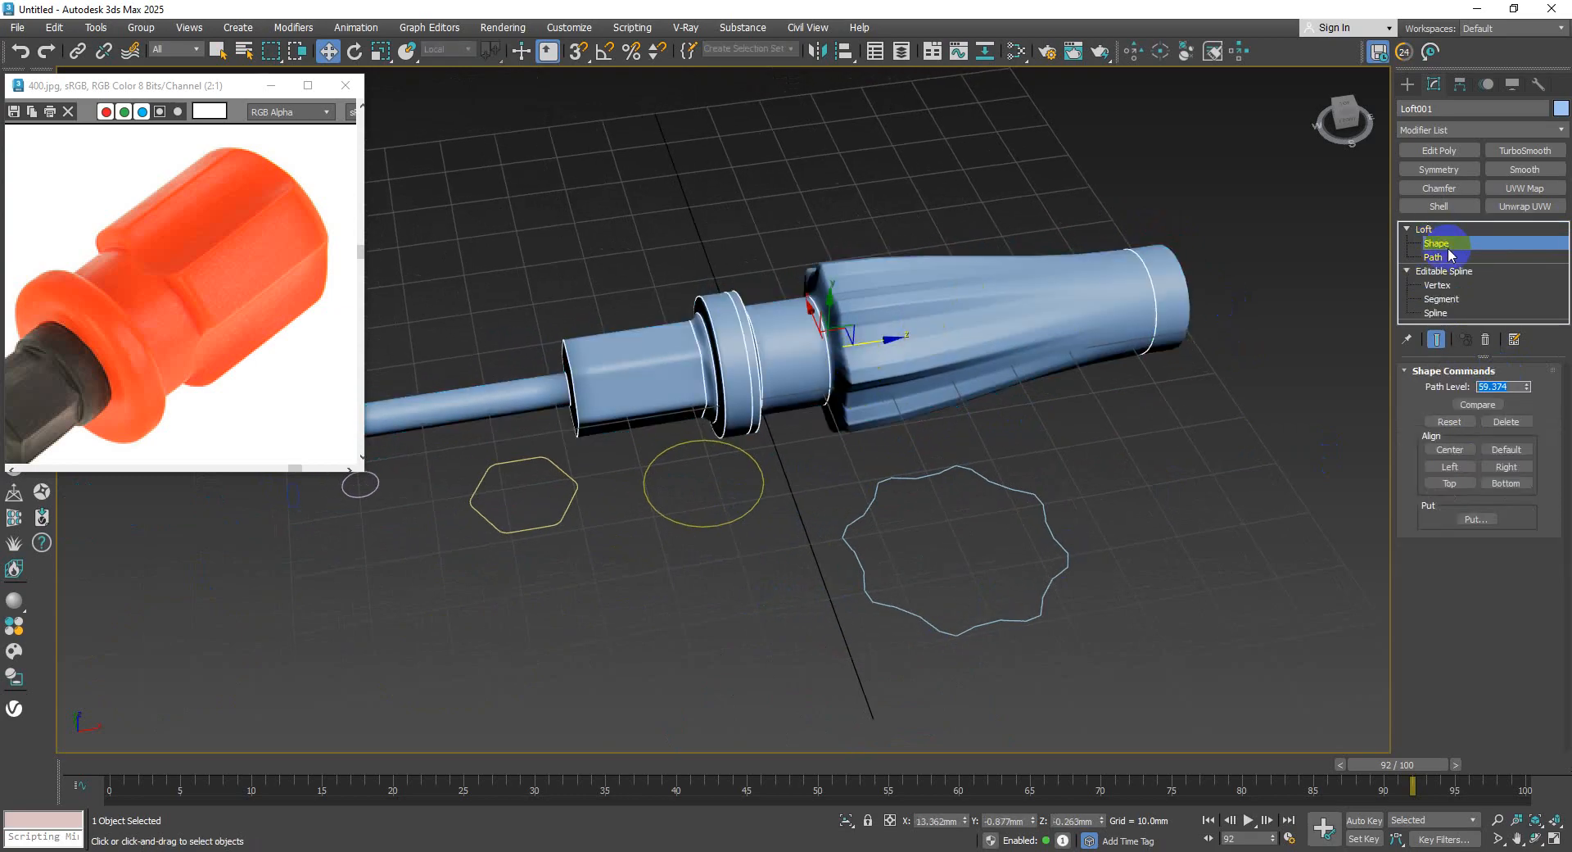
{"action": "left_click", "coordinate": [1450, 244]}
{"action": "left_click", "coordinate": [1426, 244]}
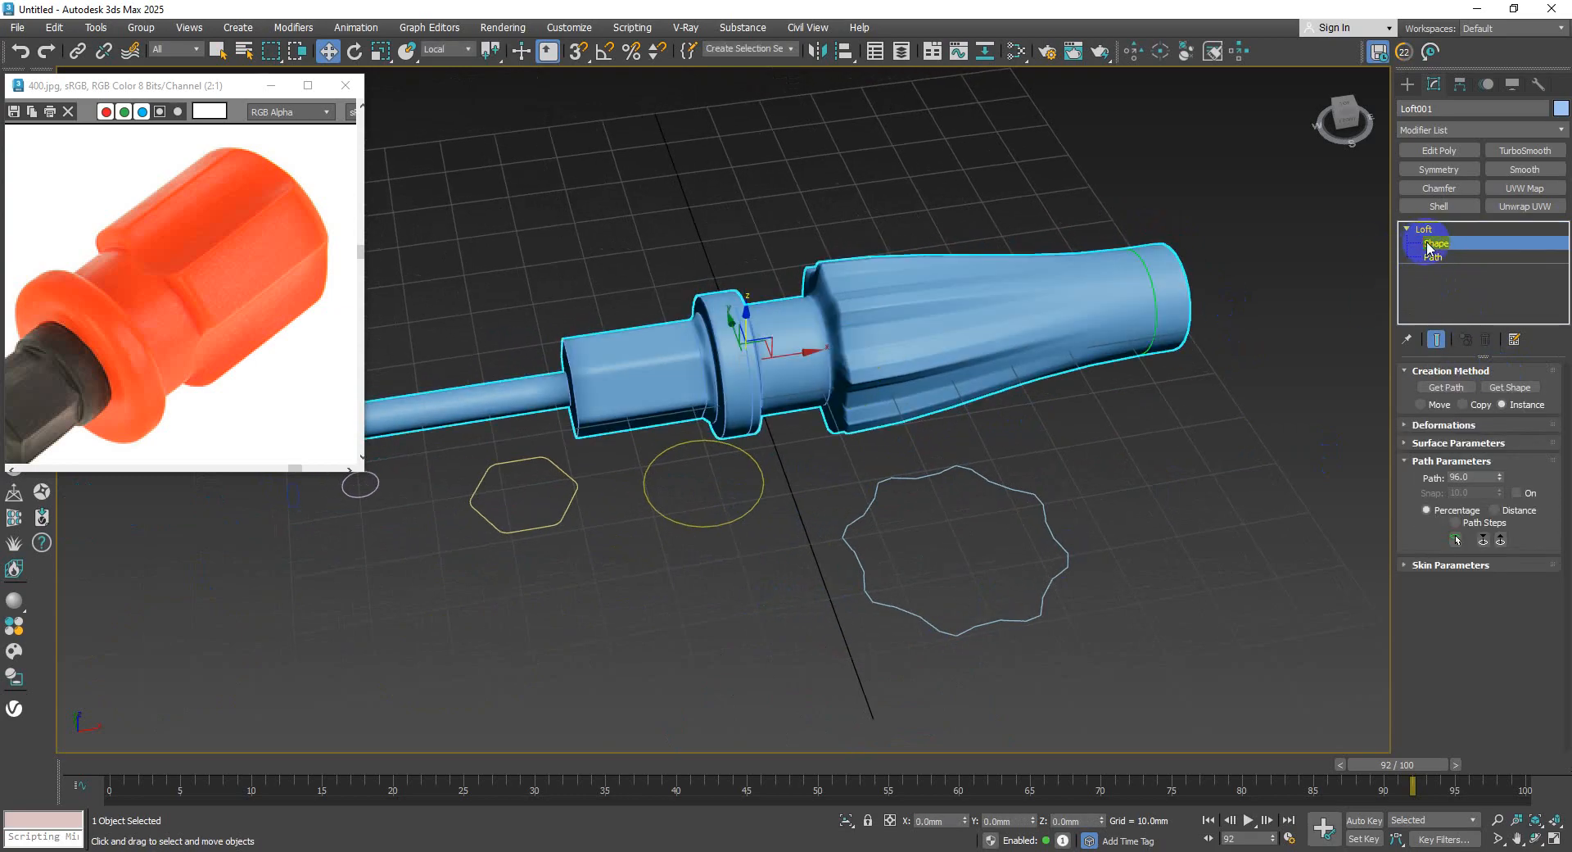
{"action": "scroll", "coordinate": [859, 358], "scroll_direction": "up", "scroll_amount": 3}
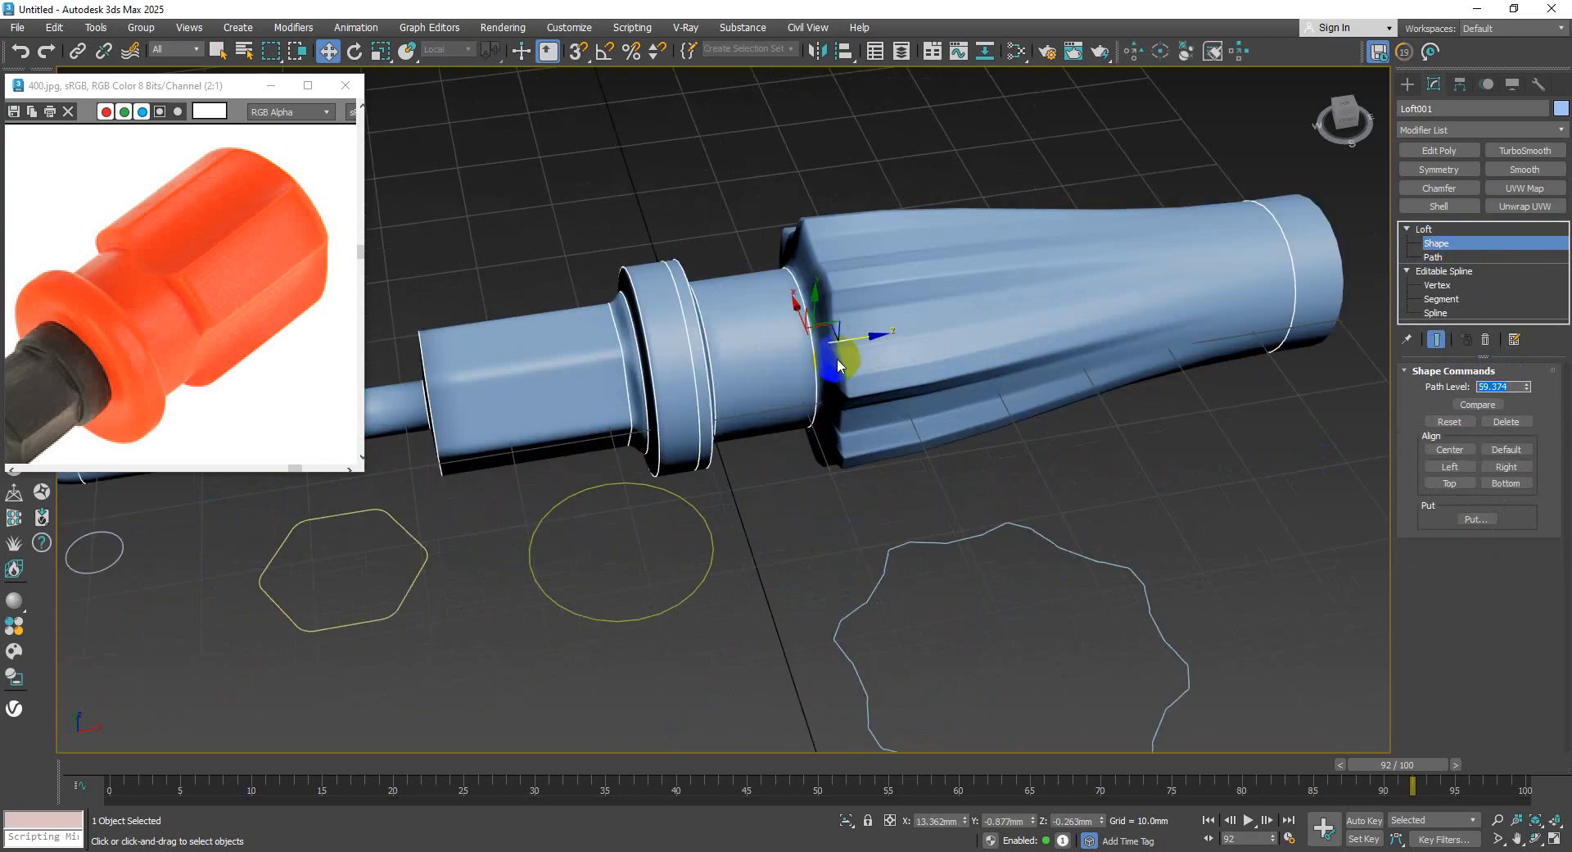
{"action": "left_click", "coordinate": [837, 358]}
{"action": "left_click_drag", "start_coordinate": [849, 340], "coordinate": [1218, 288], "text": "shift"}
{"action": "left_click", "coordinate": [124, 61]}
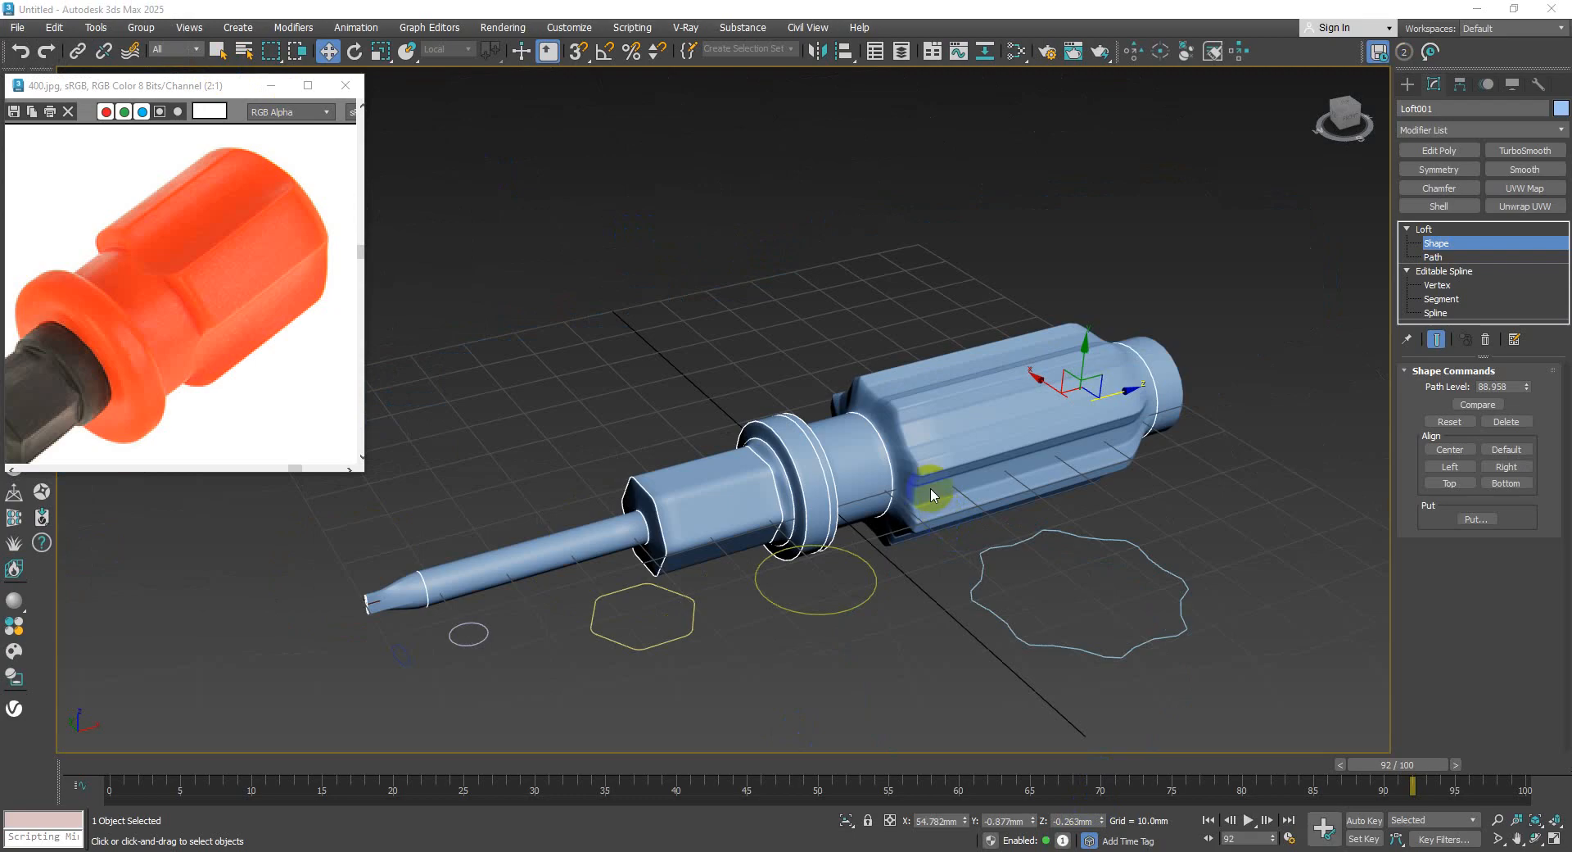
- Examine the transition between the fluted section and the circular section at the handle's rear, with mesh edges shown
{"action": "scroll", "coordinate": [966, 451], "scroll_direction": "up", "scroll_amount": 4}
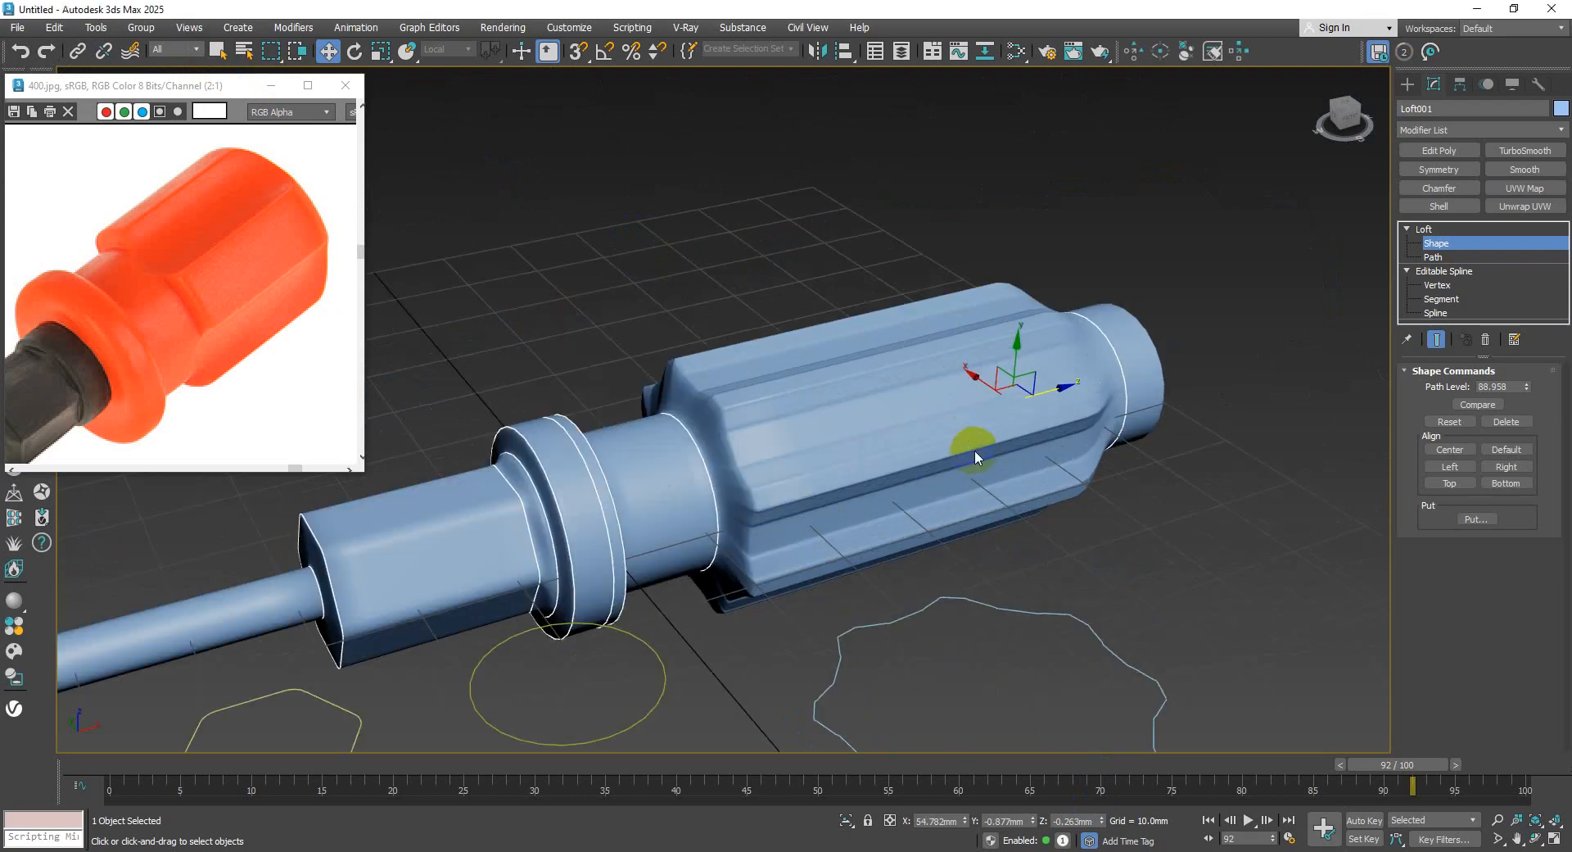
{"action": "mouse_move", "coordinate": [1029, 421]}
{"action": "middle_mouse_down", "text": "alt"}
{"action": "mouse_move", "coordinate": [1102, 386]}
{"action": "mouse_move", "coordinate": [967, 421]}
{"action": "mouse_move", "coordinate": [1039, 425]}
{"action": "mouse_move", "coordinate": [1039, 448]}
{"action": "middle_mouse_up", "text": "alt"}
{"action": "scroll", "coordinate": [966, 422], "scroll_direction": "up", "scroll_amount": 5}
{"action": "left_click", "coordinate": [1007, 428]}
{"action": "scroll", "coordinate": [1018, 442], "scroll_direction": "down", "scroll_amount": 5}
{"action": "scroll", "coordinate": [1026, 453], "scroll_direction": "up", "scroll_amount": 5}
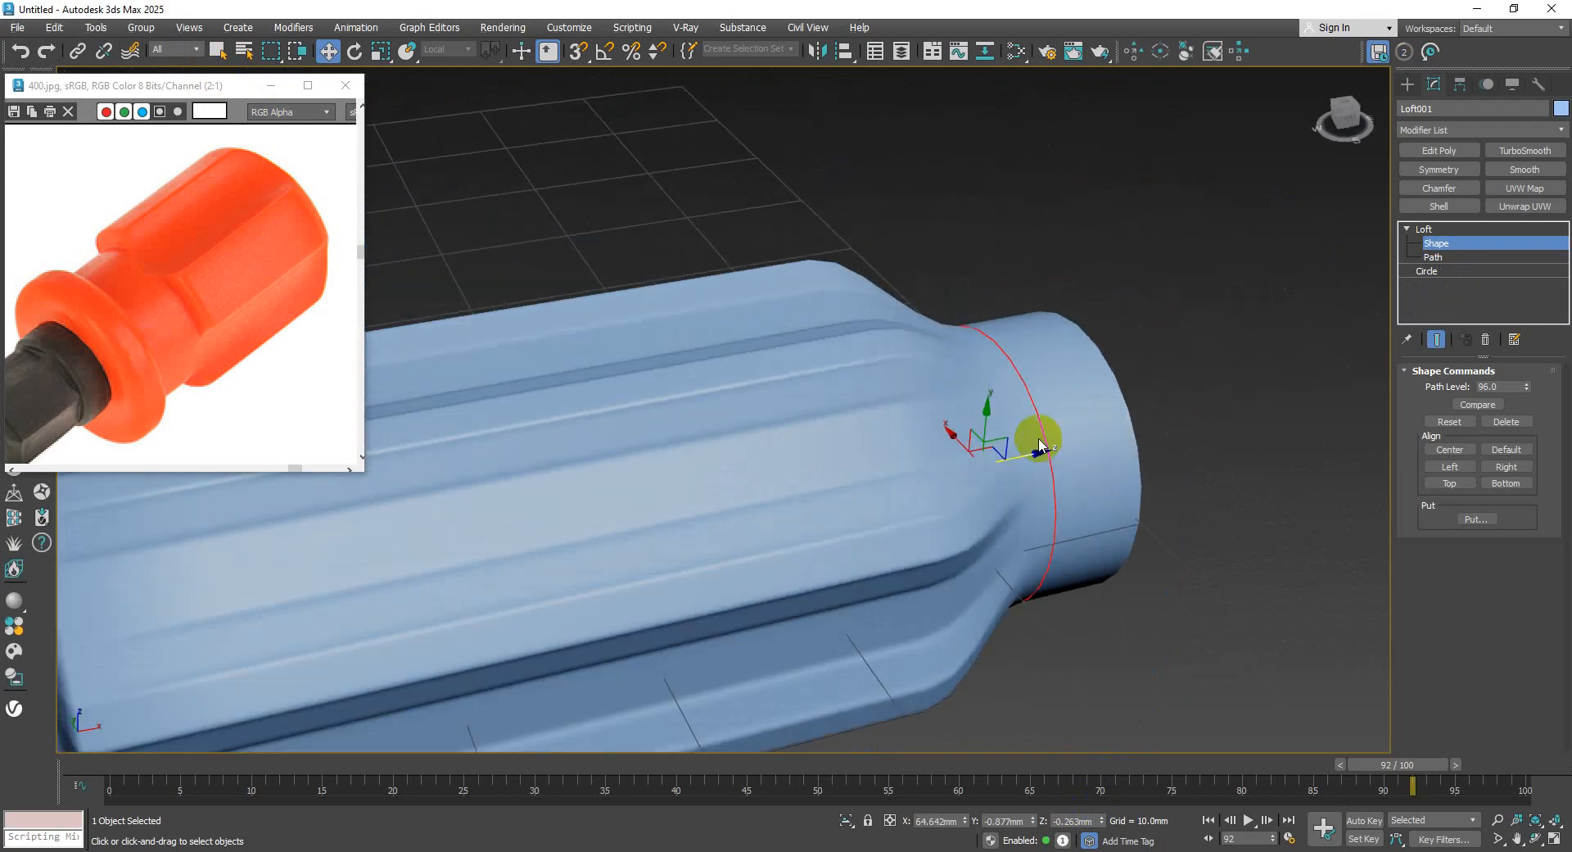
{"action": "scroll", "coordinate": [1052, 451], "scroll_direction": "up", "scroll_amount": 3}
{"action": "scroll", "coordinate": [1054, 451], "scroll_direction": "down", "scroll_amount": 1}
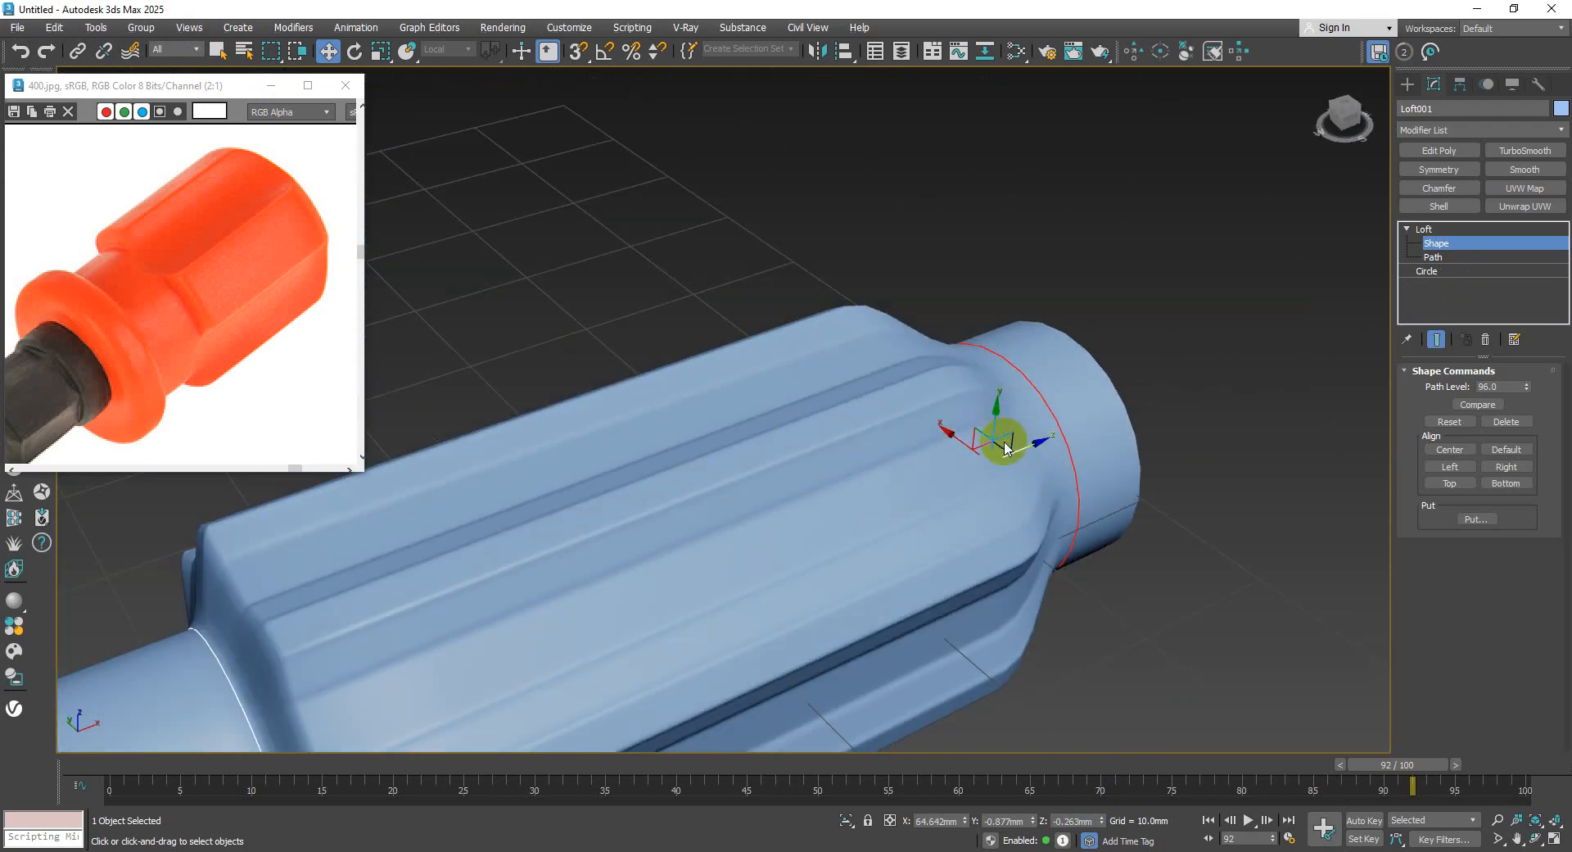
{"action": "key", "text": "F4"}
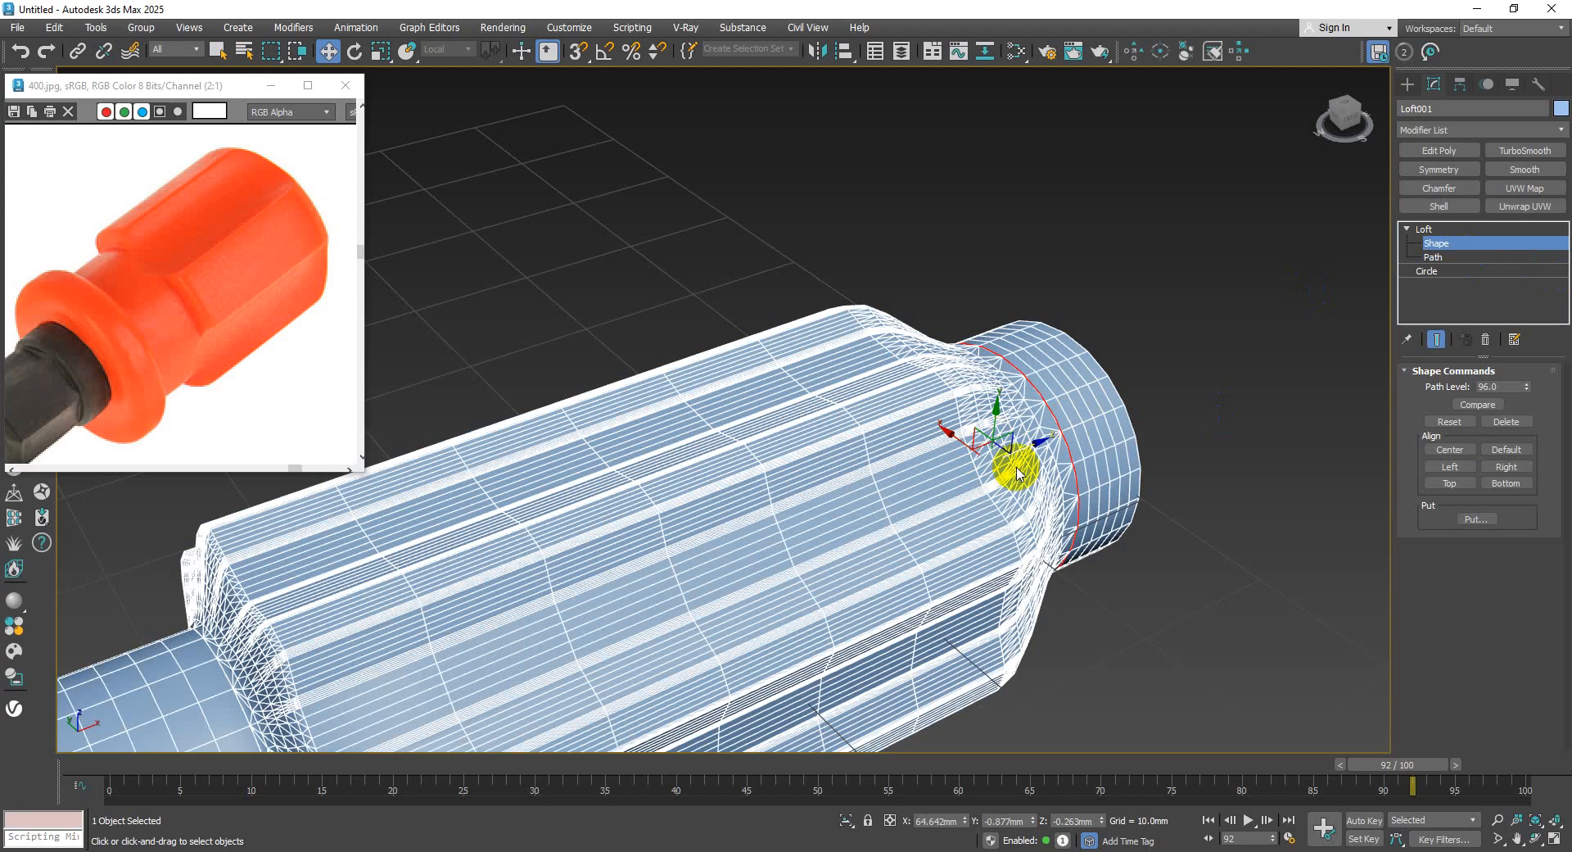
- Move the fluted section near the handle's rear end along the path to level 94.956
{"action": "scroll", "coordinate": [974, 475], "scroll_direction": "up", "scroll_amount": 2}
{"action": "left_click", "coordinate": [983, 473]}
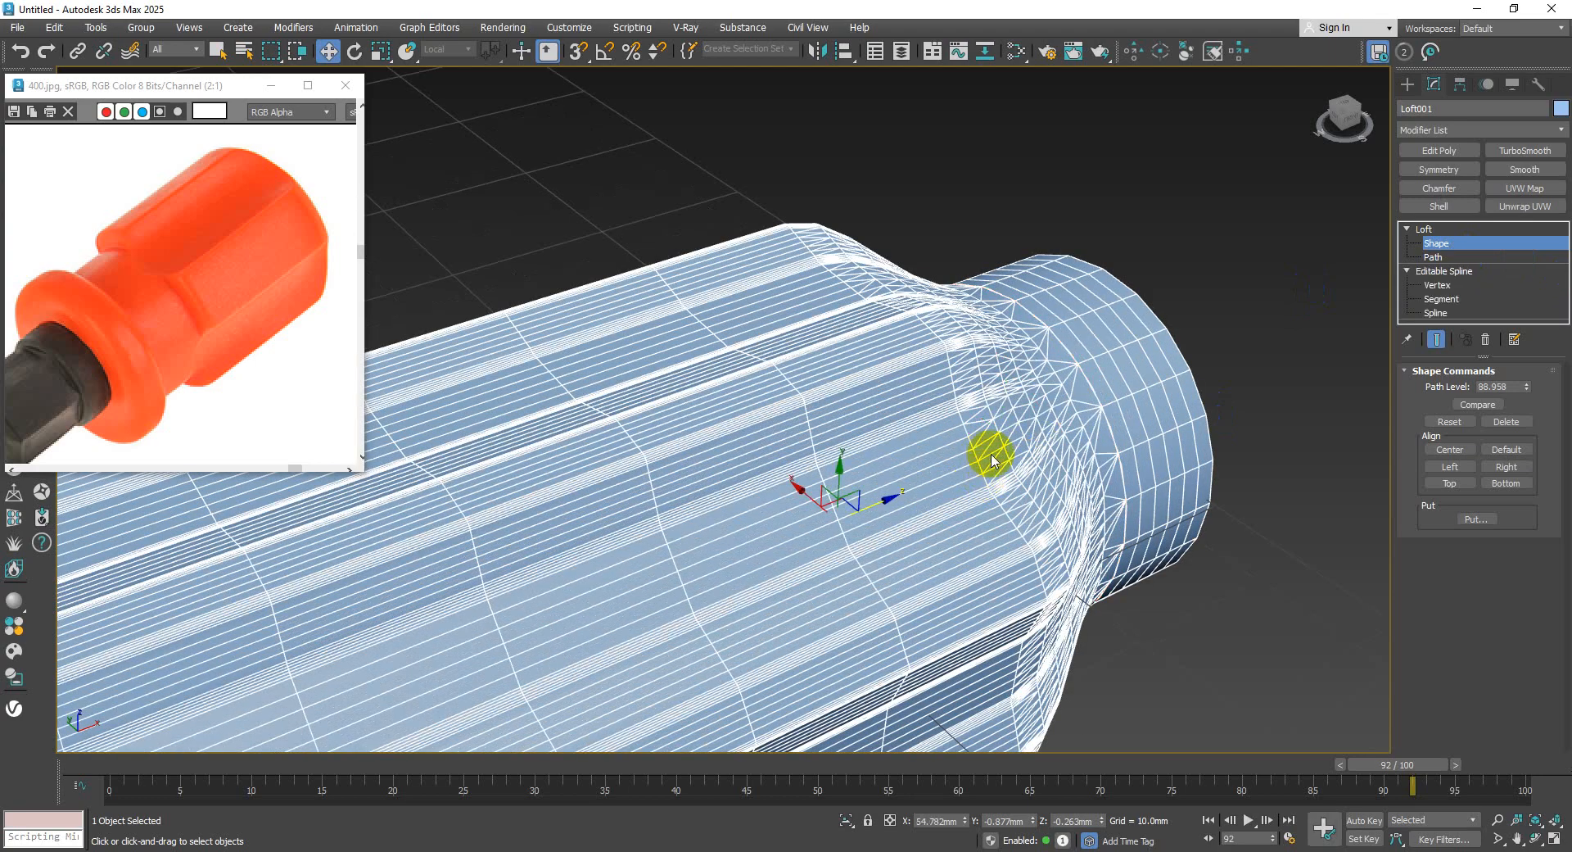
{"action": "middle_click_drag", "start_coordinate": [977, 464], "coordinate": [932, 515], "text": "alt"}
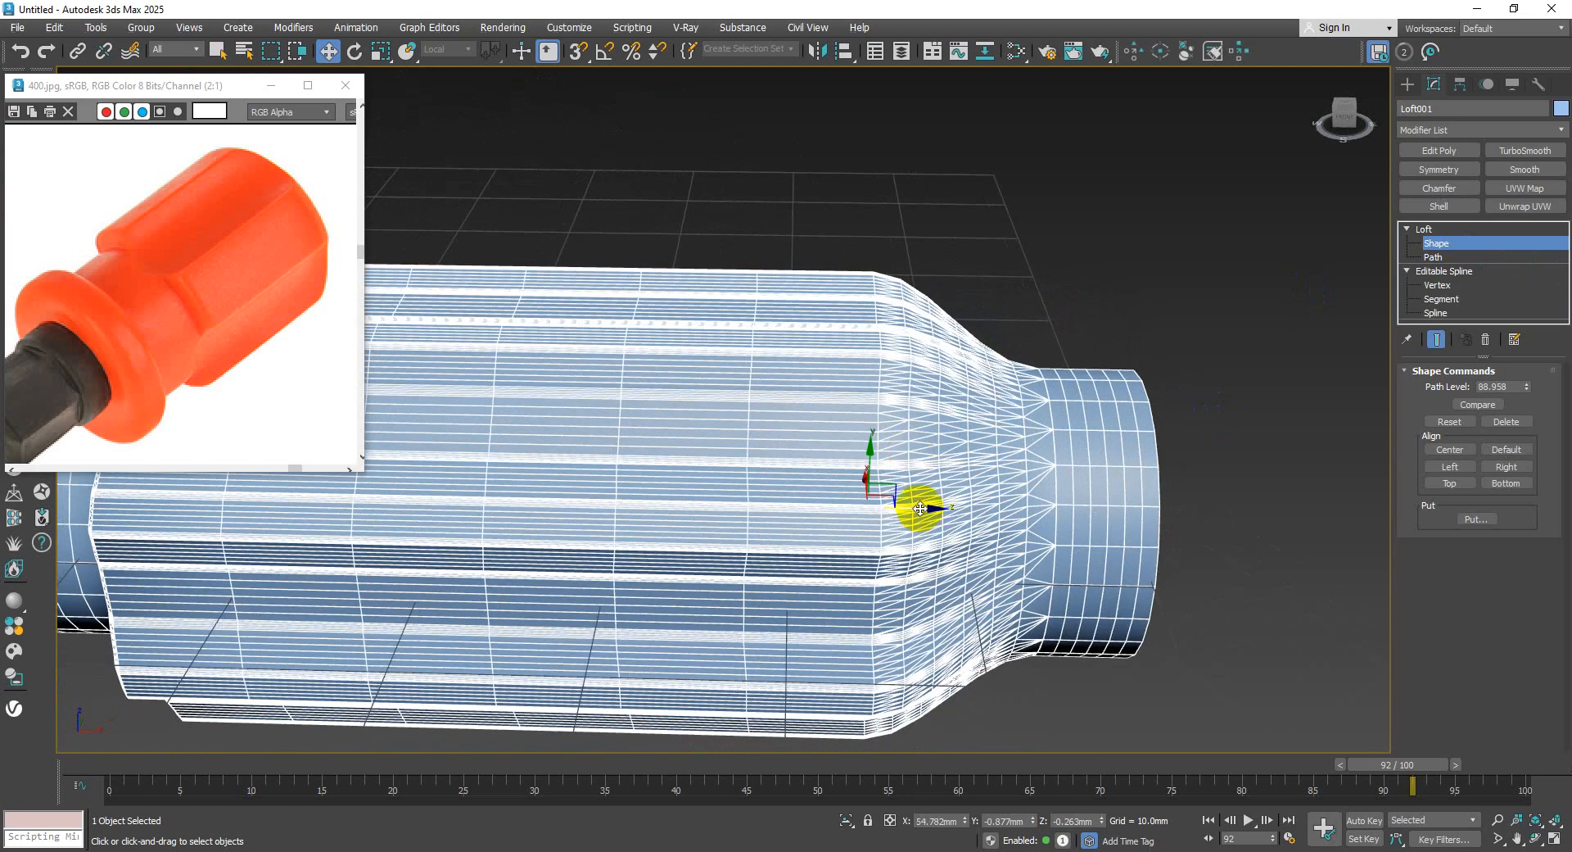
{"action": "left_click_drag", "start_coordinate": [920, 508], "coordinate": [1001, 497]}
{"action": "scroll", "coordinate": [999, 502], "scroll_direction": "down", "scroll_amount": 2}
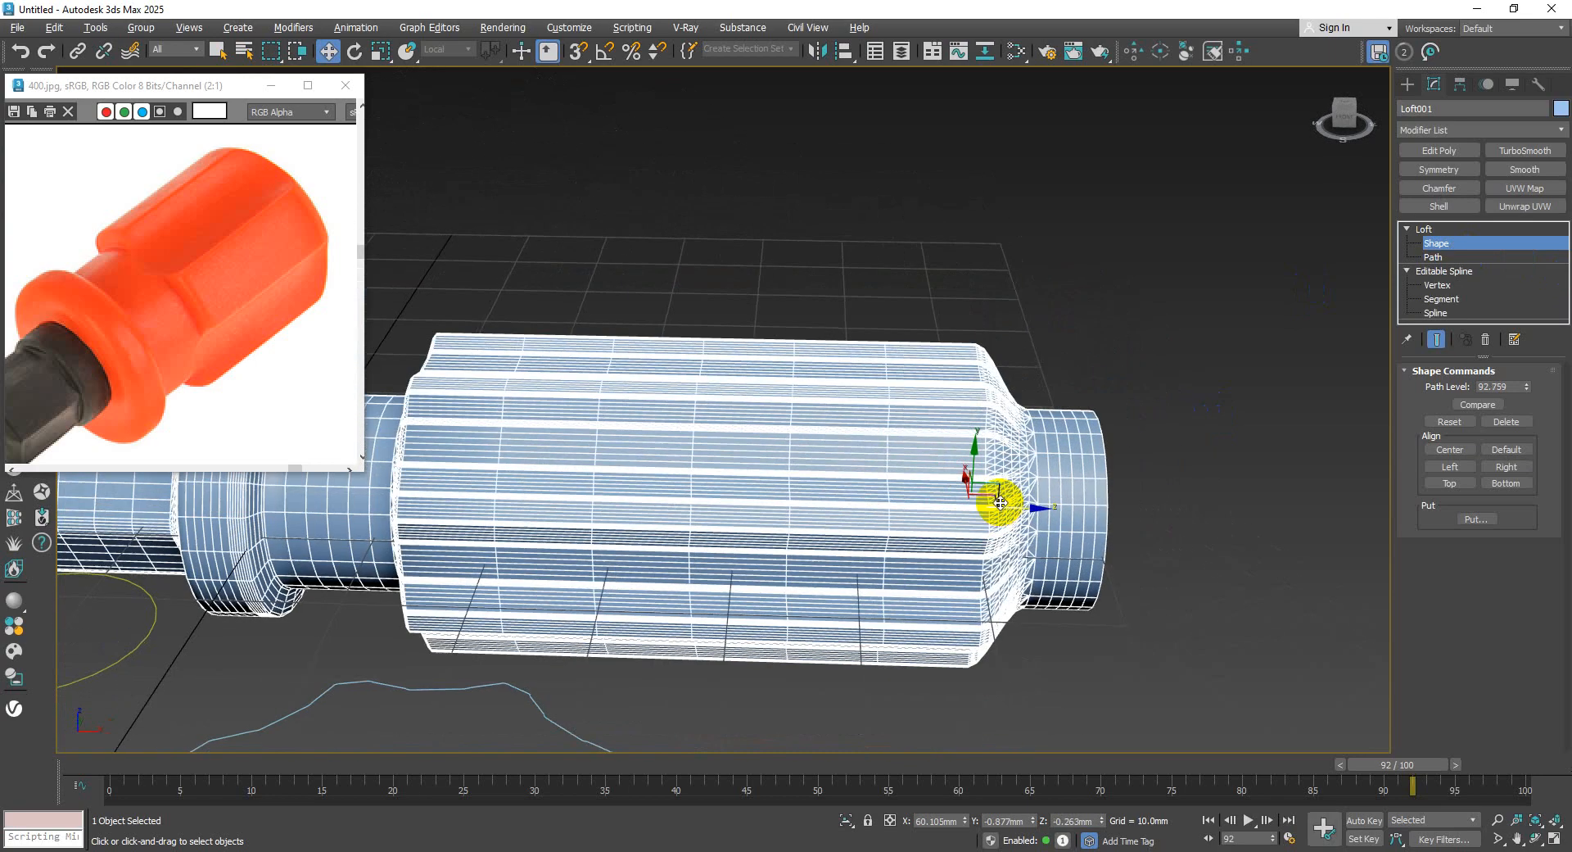
{"action": "mouse_move", "coordinate": [1000, 502]}
{"action": "middle_mouse_down", "text": "alt"}
{"action": "mouse_move", "coordinate": [923, 488]}
{"action": "mouse_move", "coordinate": [983, 502]}
{"action": "middle_mouse_up", "text": "alt"}
{"action": "scroll", "coordinate": [1012, 508], "scroll_direction": "up", "scroll_amount": 3}
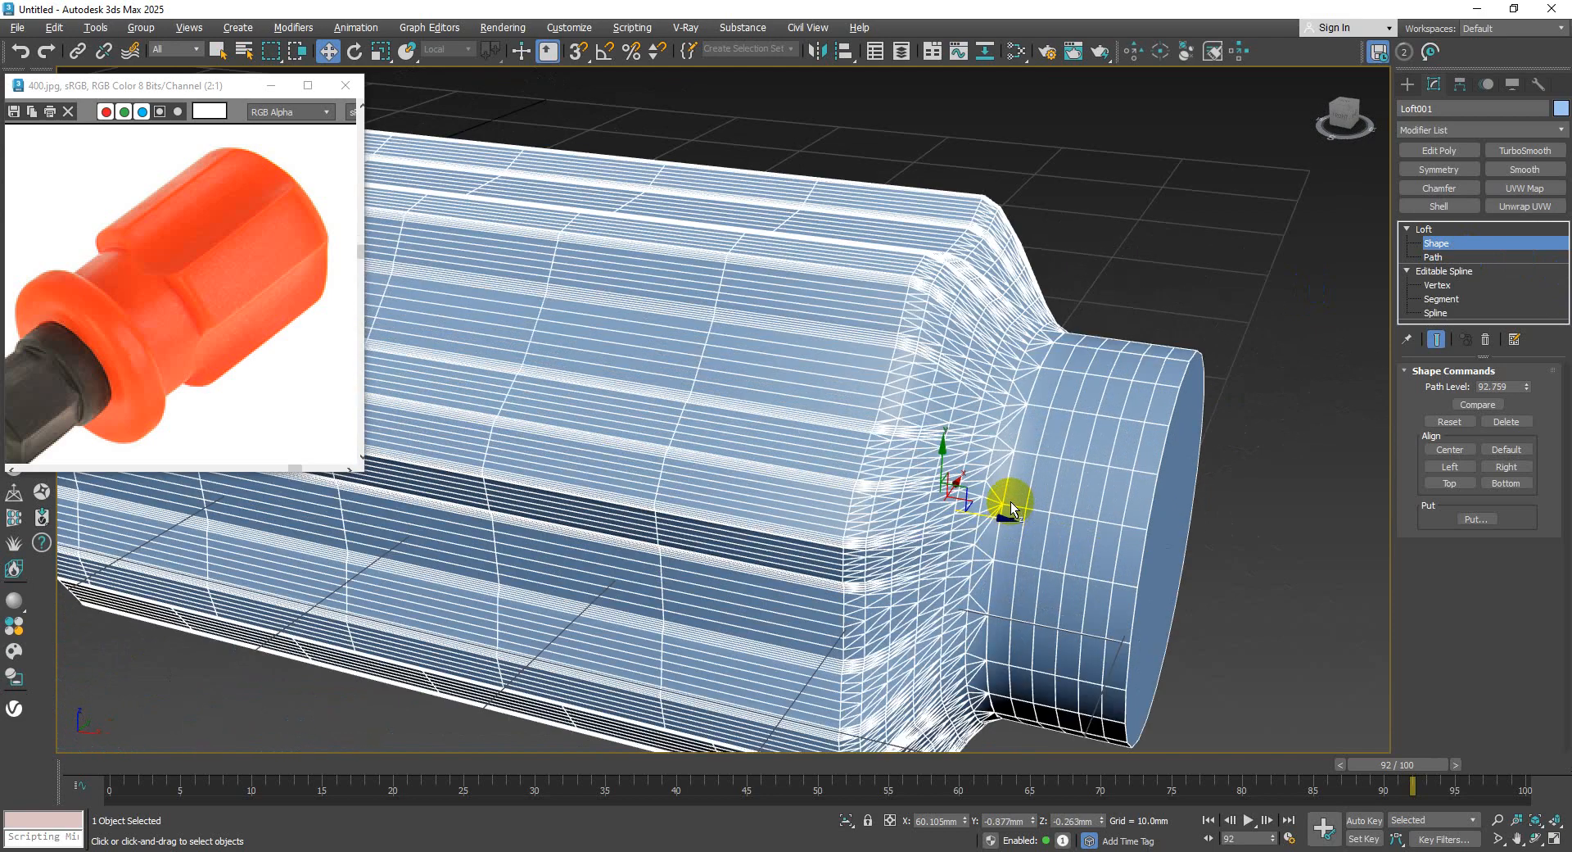
{"action": "left_click_drag", "start_coordinate": [984, 519], "coordinate": [1049, 527]}
- Move the circular section at the handle's rear along the path to level 99.221
{"action": "scroll", "coordinate": [1014, 461], "scroll_direction": "up", "scroll_amount": 2}
{"action": "left_click", "coordinate": [1013, 459]}
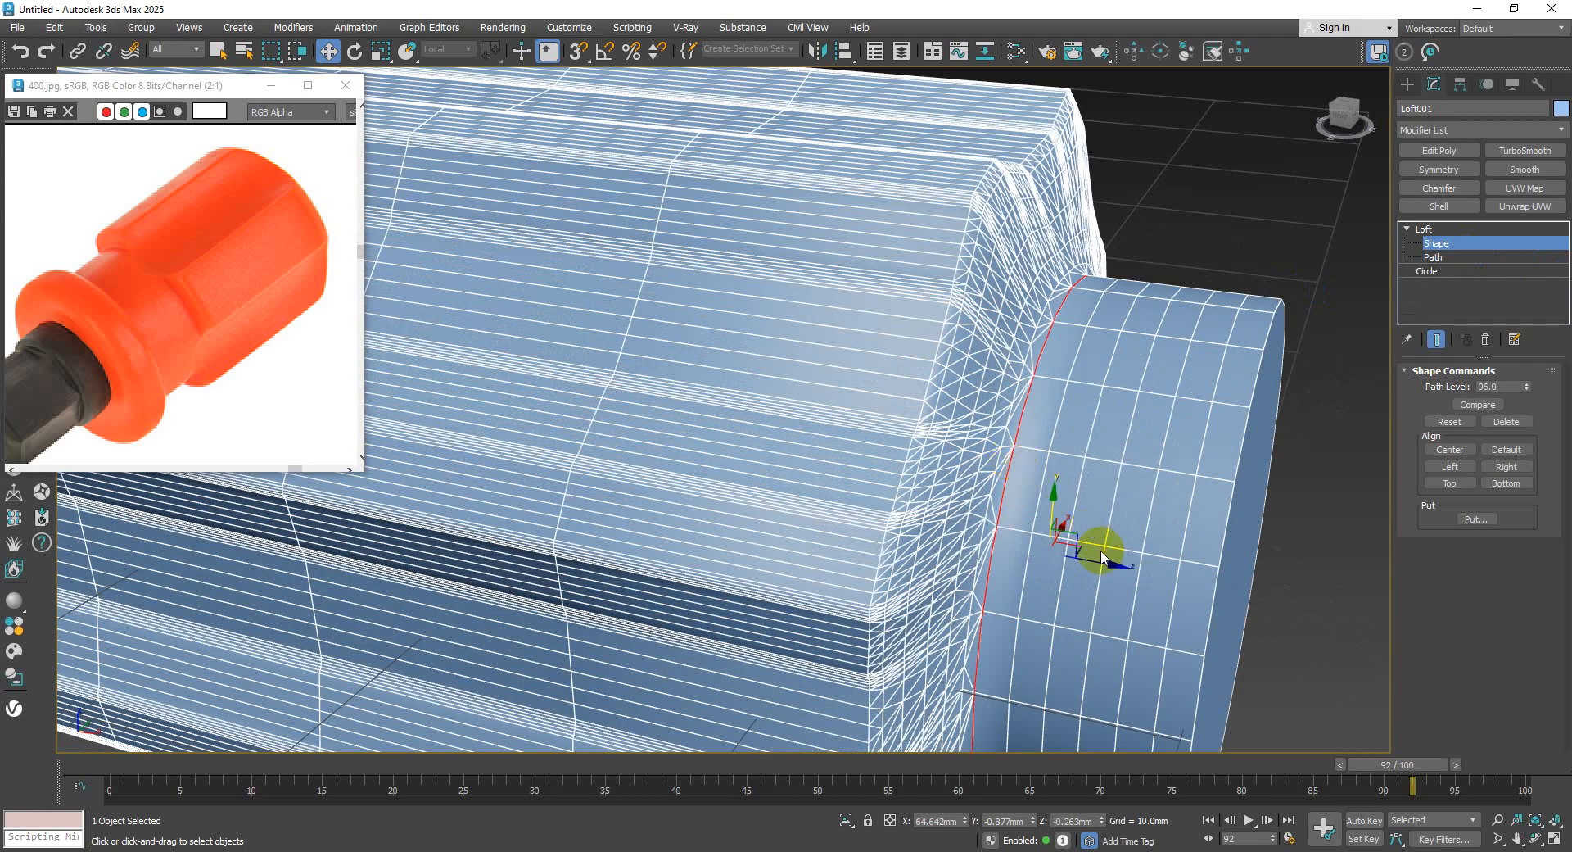
{"action": "left_click_drag", "start_coordinate": [1109, 567], "coordinate": [1261, 594]}
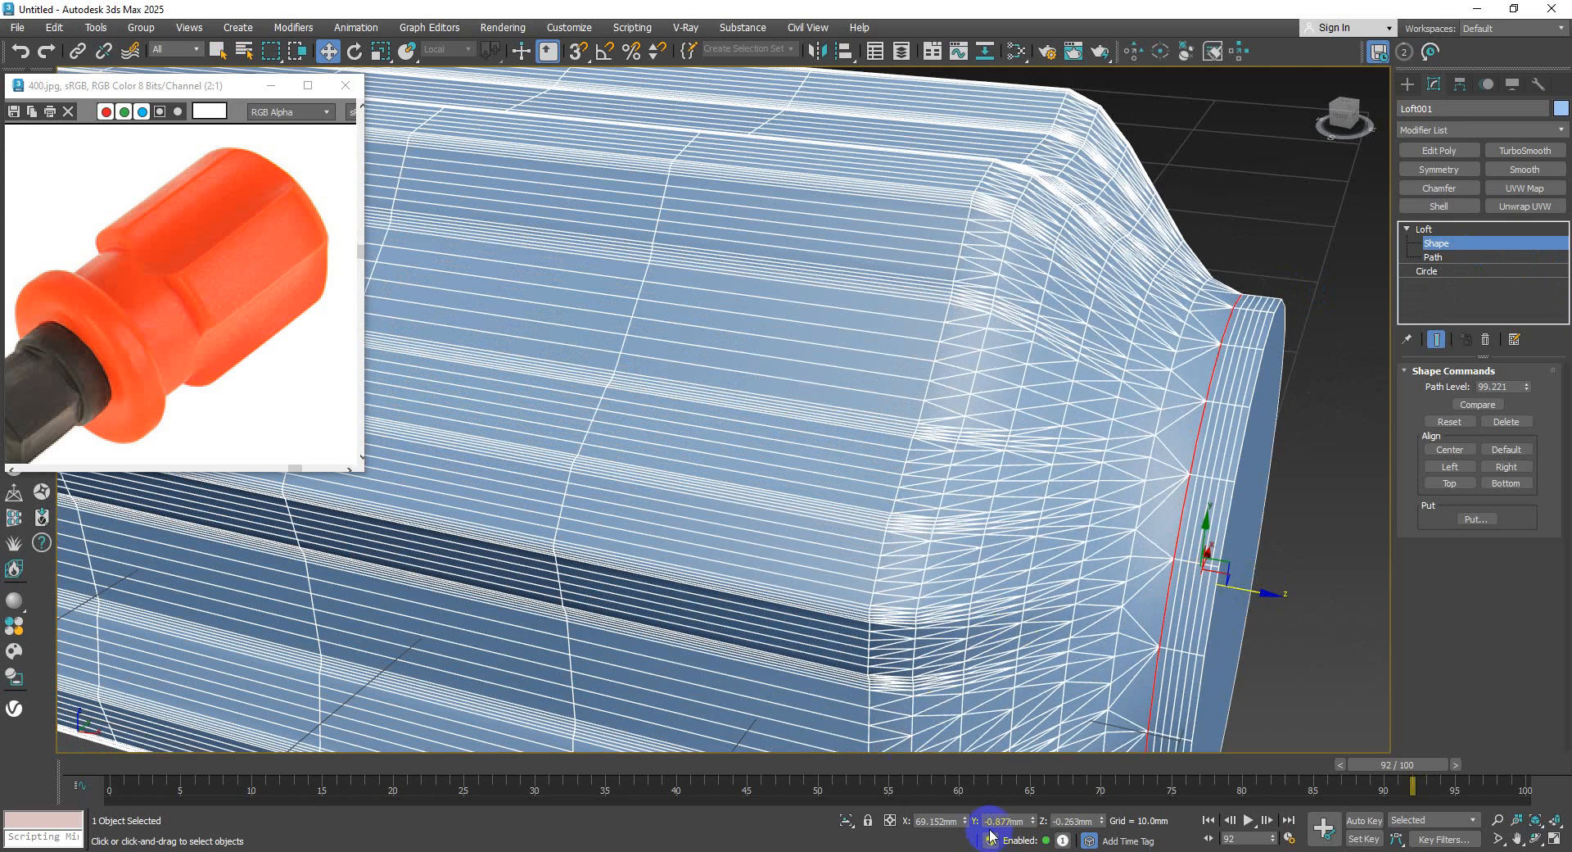
- Try to scale the circular section at the handle's rear end slightly and uniformly
{"action": "scroll", "coordinate": [994, 582], "scroll_direction": "down", "scroll_amount": 3}
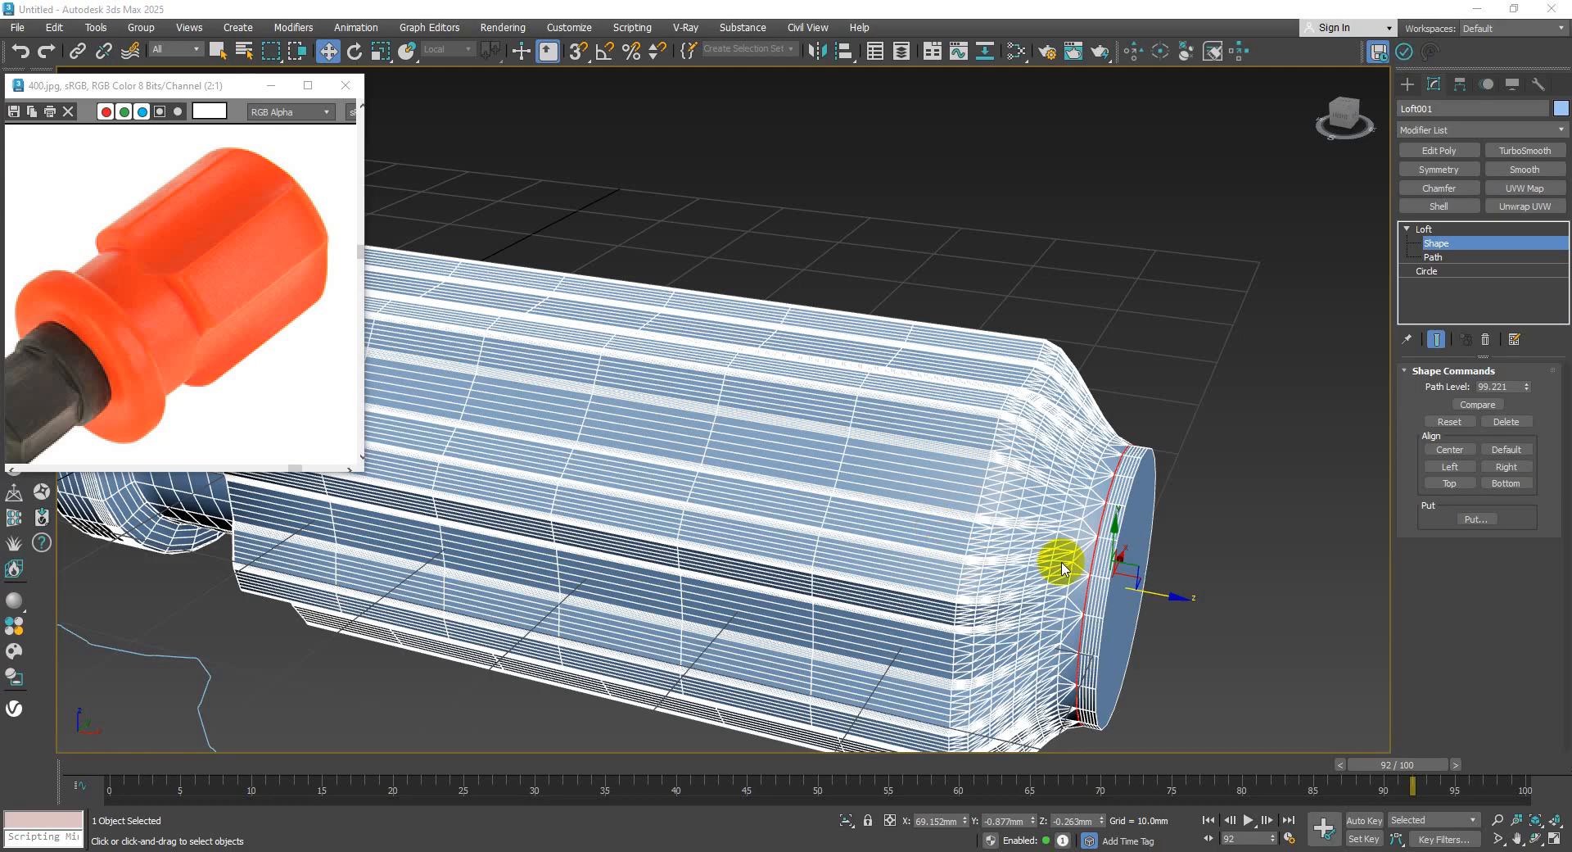
{"action": "middle_click_drag", "start_coordinate": [1138, 558], "coordinate": [1133, 534]}
{"action": "scroll", "coordinate": [1119, 559], "scroll_direction": "up", "scroll_amount": 4}
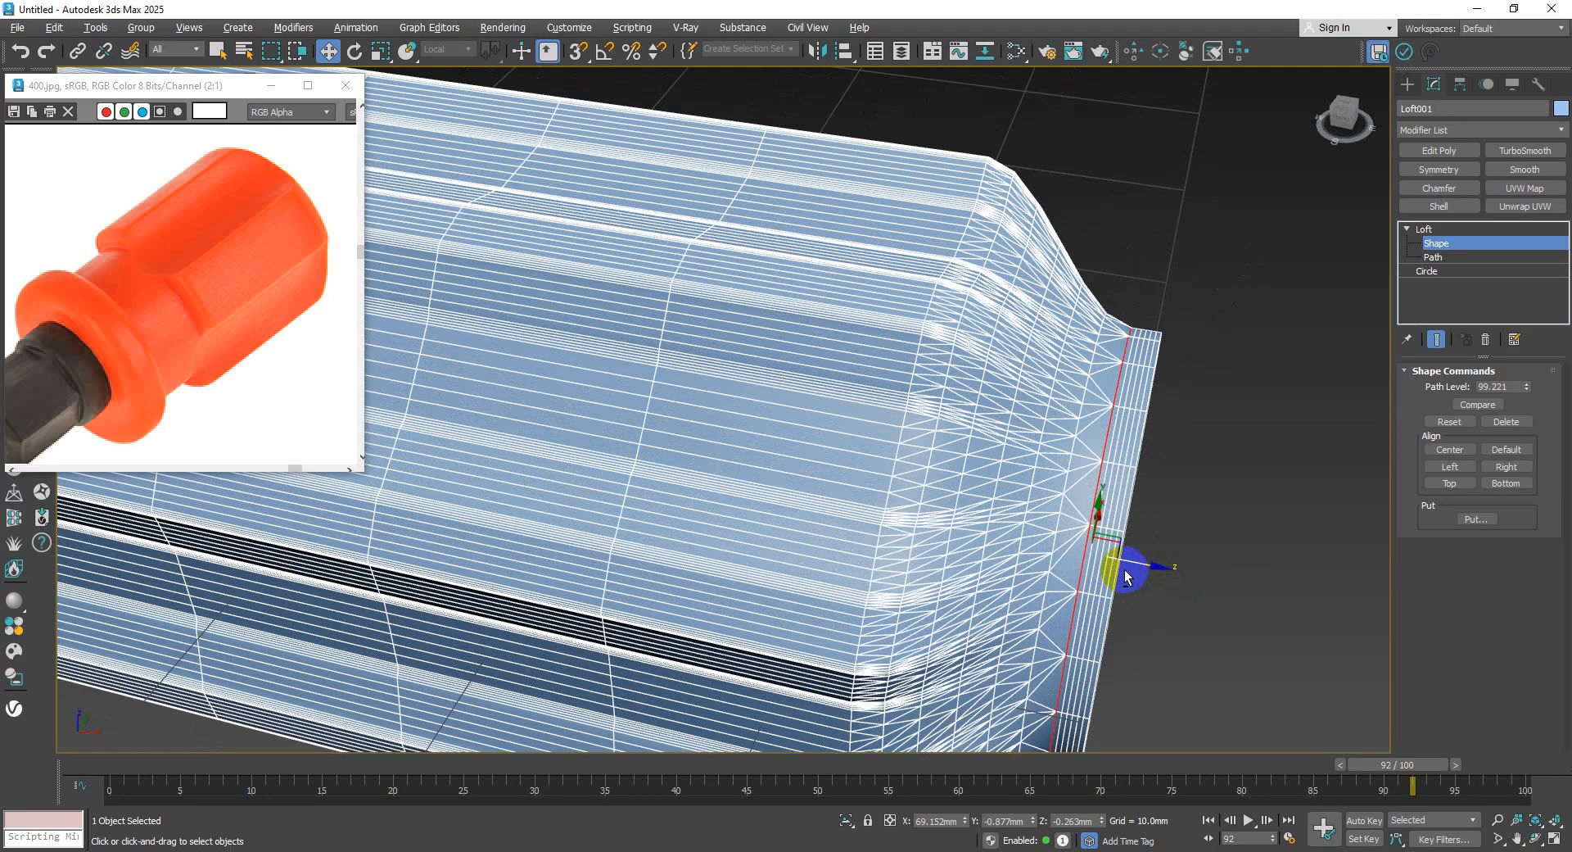
{"action": "left_click", "coordinate": [382, 53]}
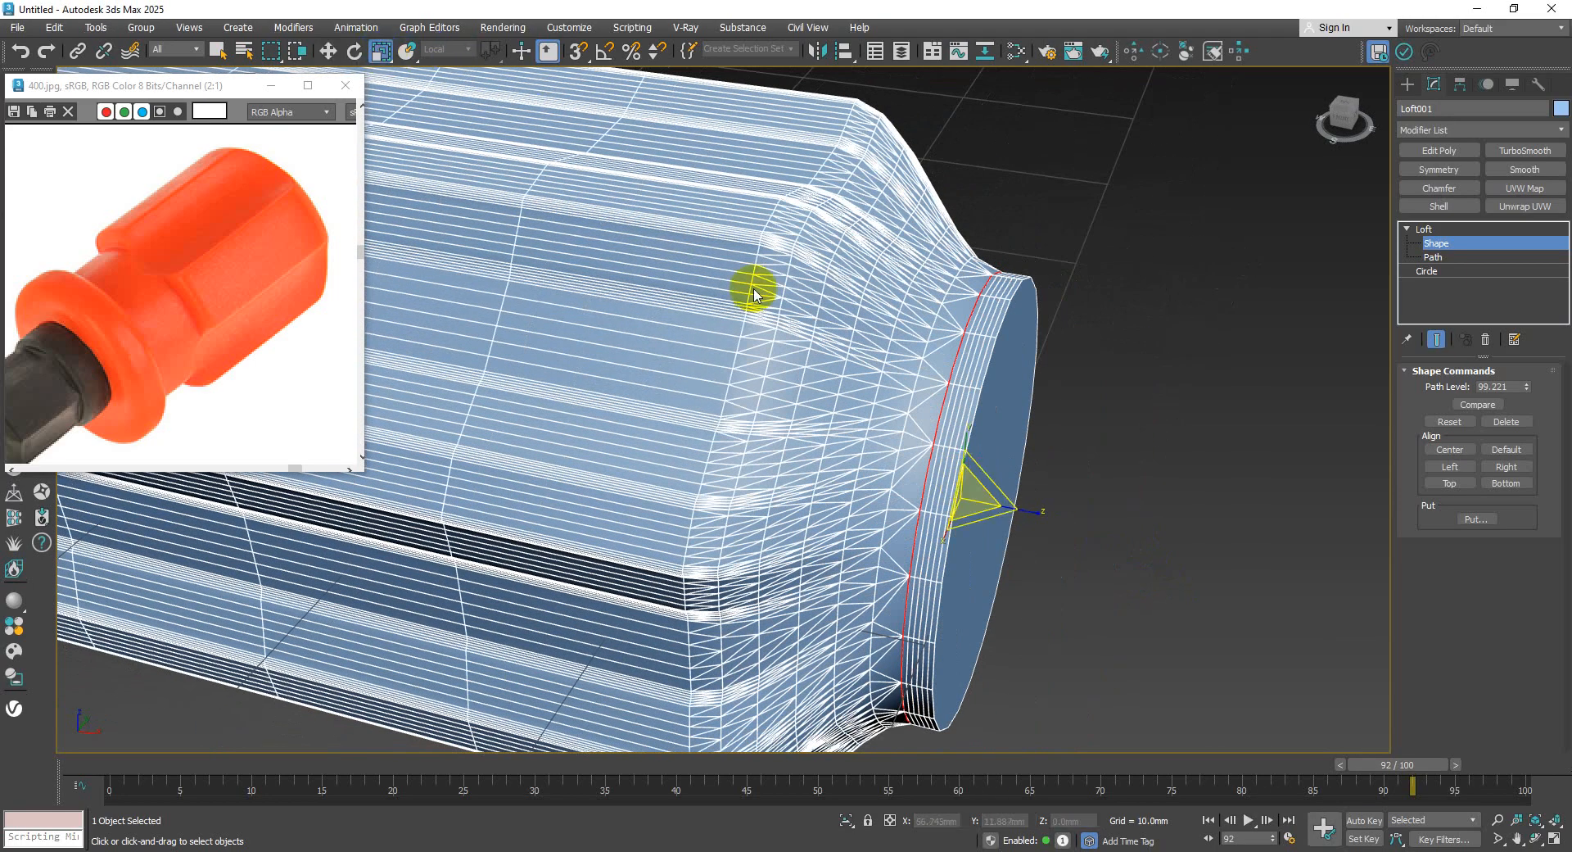
{"action": "mouse_move", "coordinate": [934, 426]}
{"action": "middle_mouse_down", "text": "alt"}
{"action": "mouse_move", "coordinate": [950, 419]}
{"action": "mouse_move", "coordinate": [955, 442]}
{"action": "middle_mouse_up", "text": "alt"}
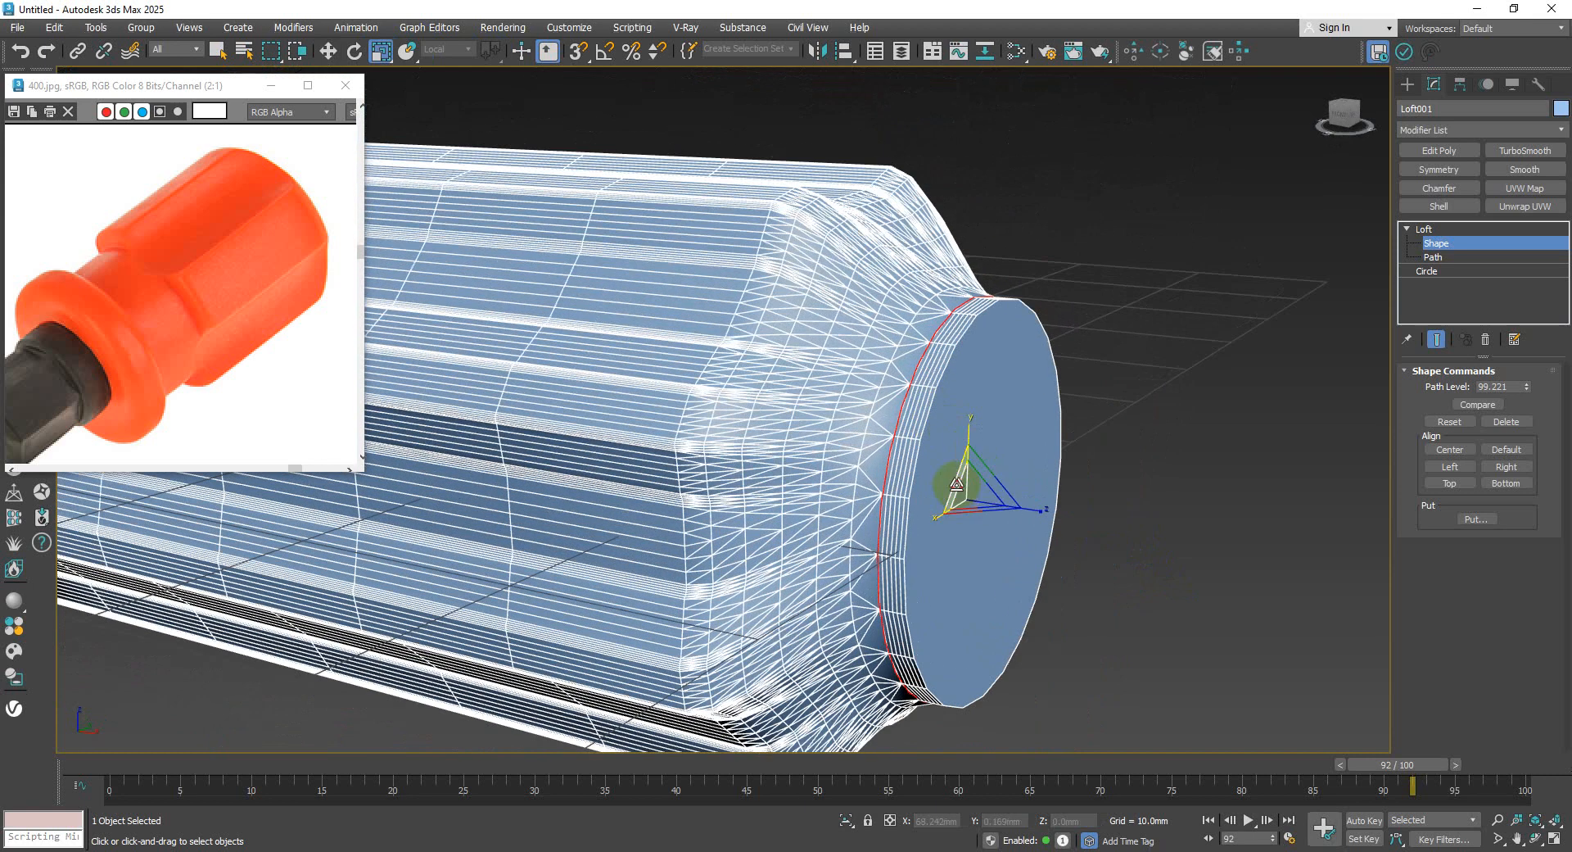
{"action": "left_click_drag", "start_coordinate": [955, 483], "coordinate": [944, 471]}
{"action": "scroll", "coordinate": [944, 471], "scroll_direction": "down", "scroll_amount": 3}
{"action": "middle_click_drag", "start_coordinate": [944, 471], "coordinate": [925, 428], "text": "alt"}
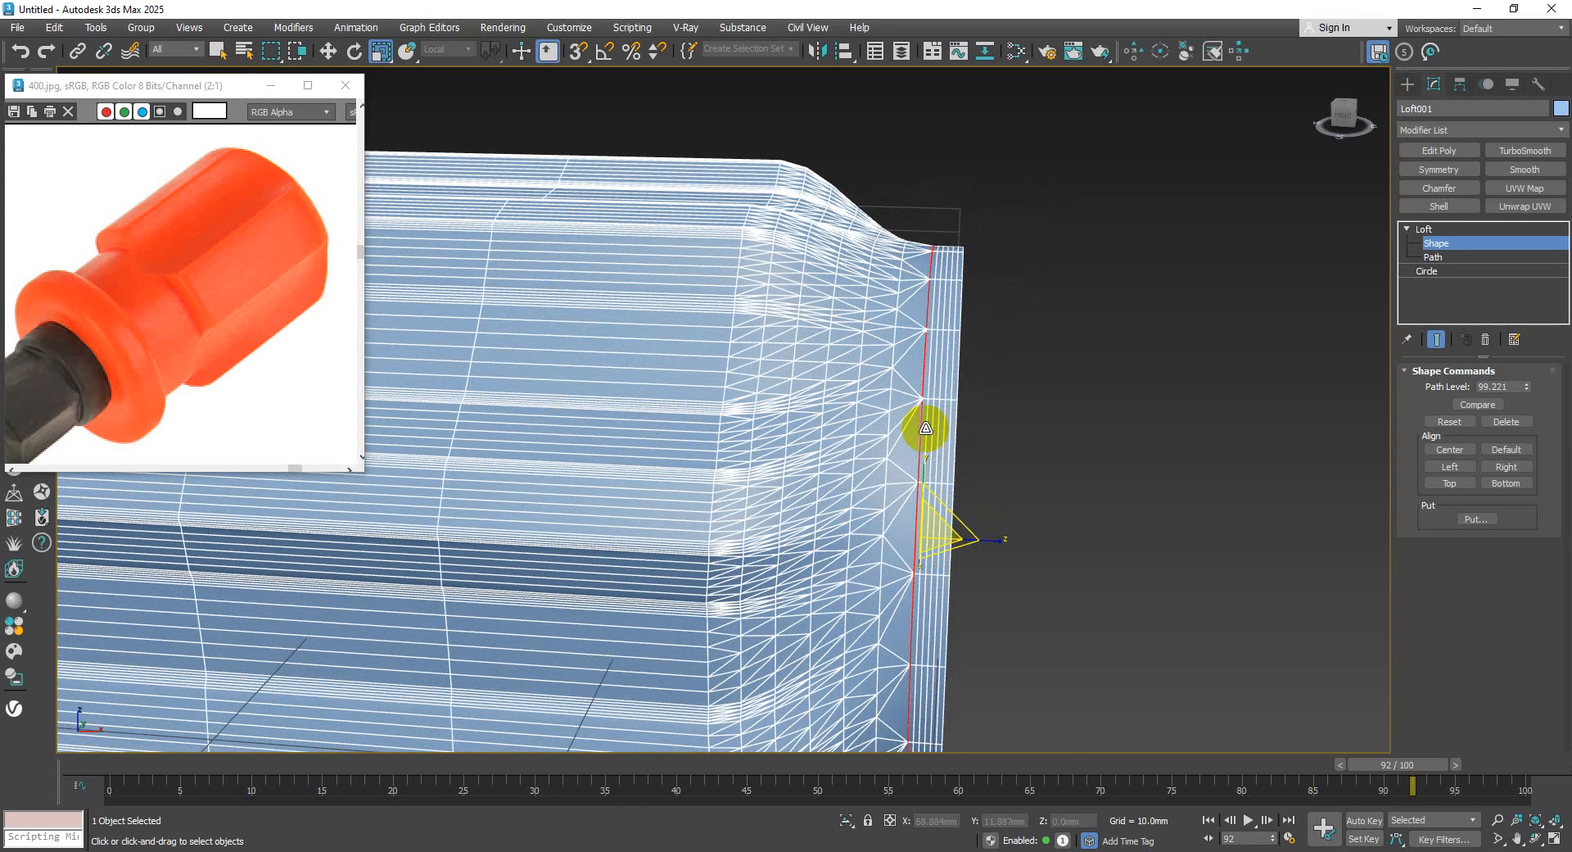
- Move the circular section almost to the path's end and the rear fluted section to path level 98.681
{"action": "key", "text": "w"}
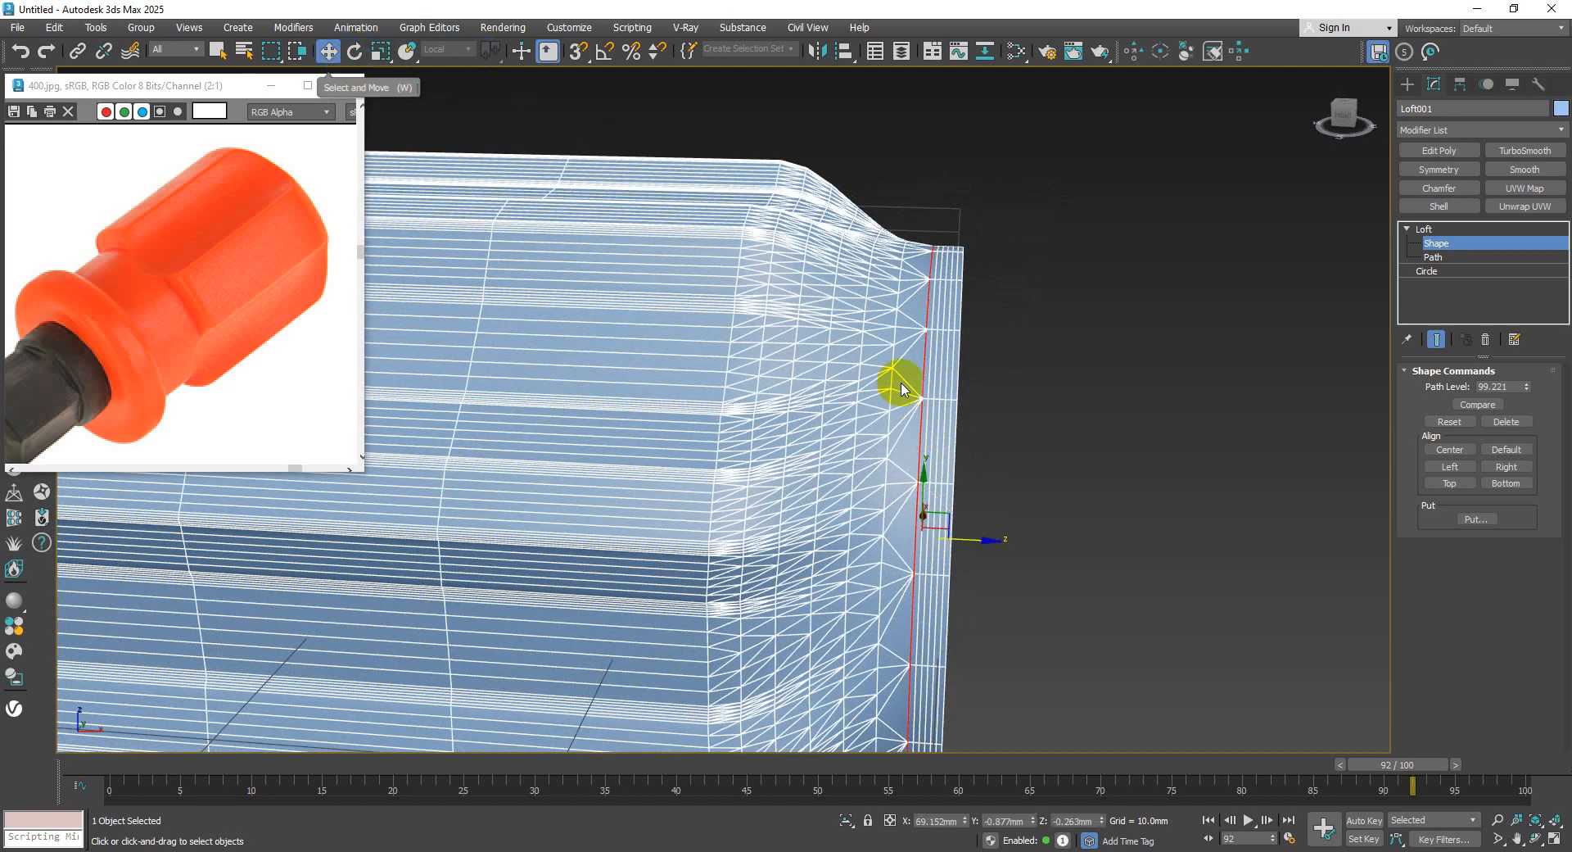
{"action": "left_click_drag", "start_coordinate": [979, 539], "coordinate": [1004, 543]}
{"action": "left_click", "coordinate": [721, 440]}
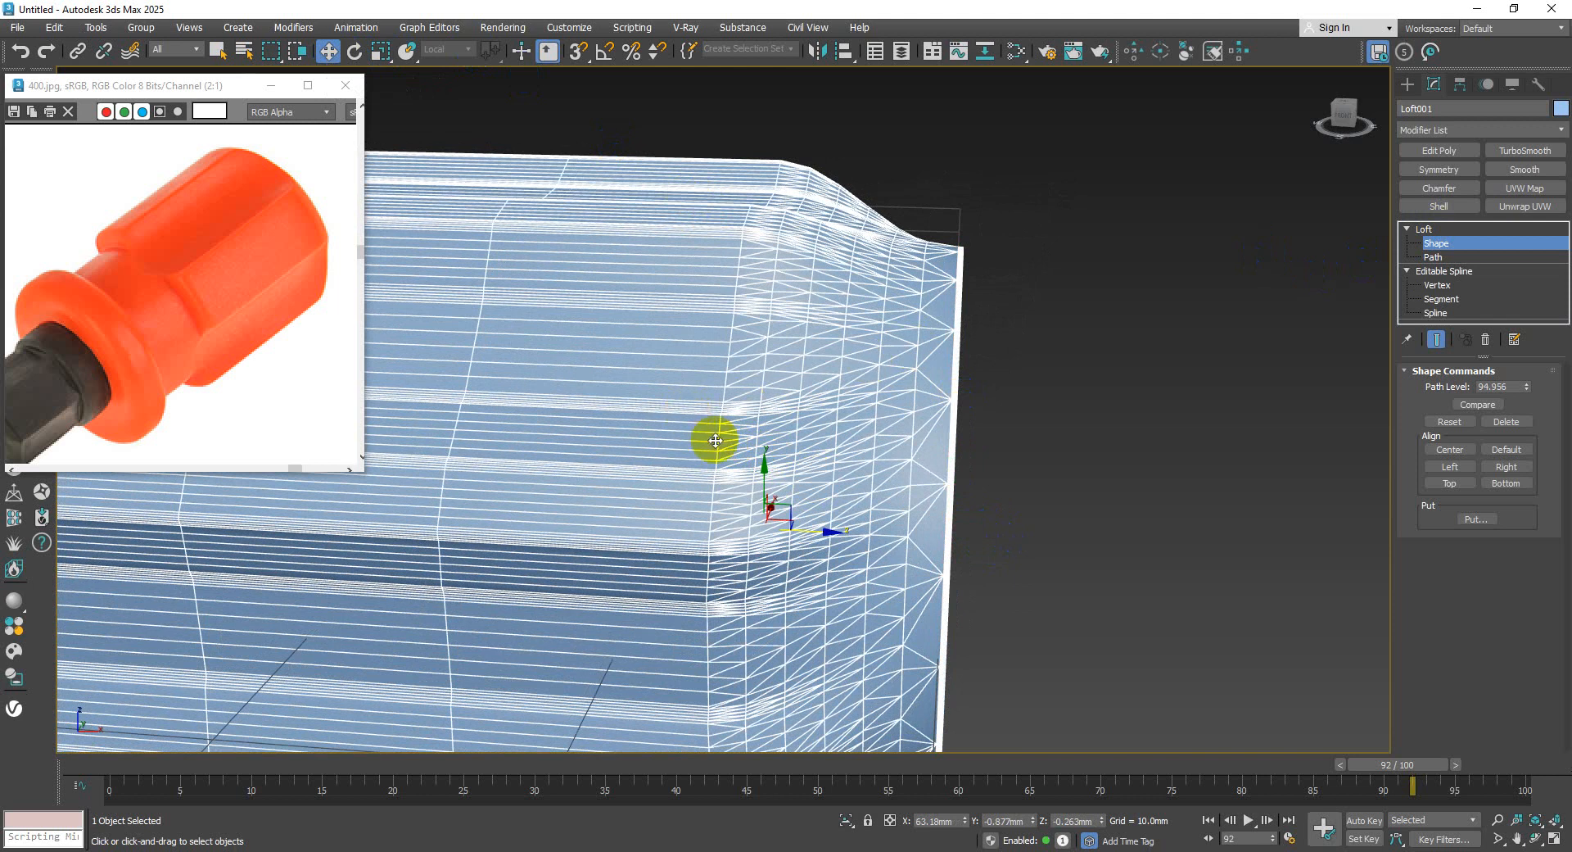
{"action": "left_click_drag", "start_coordinate": [822, 532], "coordinate": [965, 534]}
{"action": "mouse_move", "coordinate": [965, 533]}
{"action": "middle_mouse_down", "text": "alt"}
{"action": "mouse_move", "coordinate": [926, 477]}
{"action": "mouse_move", "coordinate": [677, 453]}
{"action": "mouse_move", "coordinate": [955, 481]}
{"action": "mouse_move", "coordinate": [829, 407]}
{"action": "middle_mouse_up", "text": "alt"}
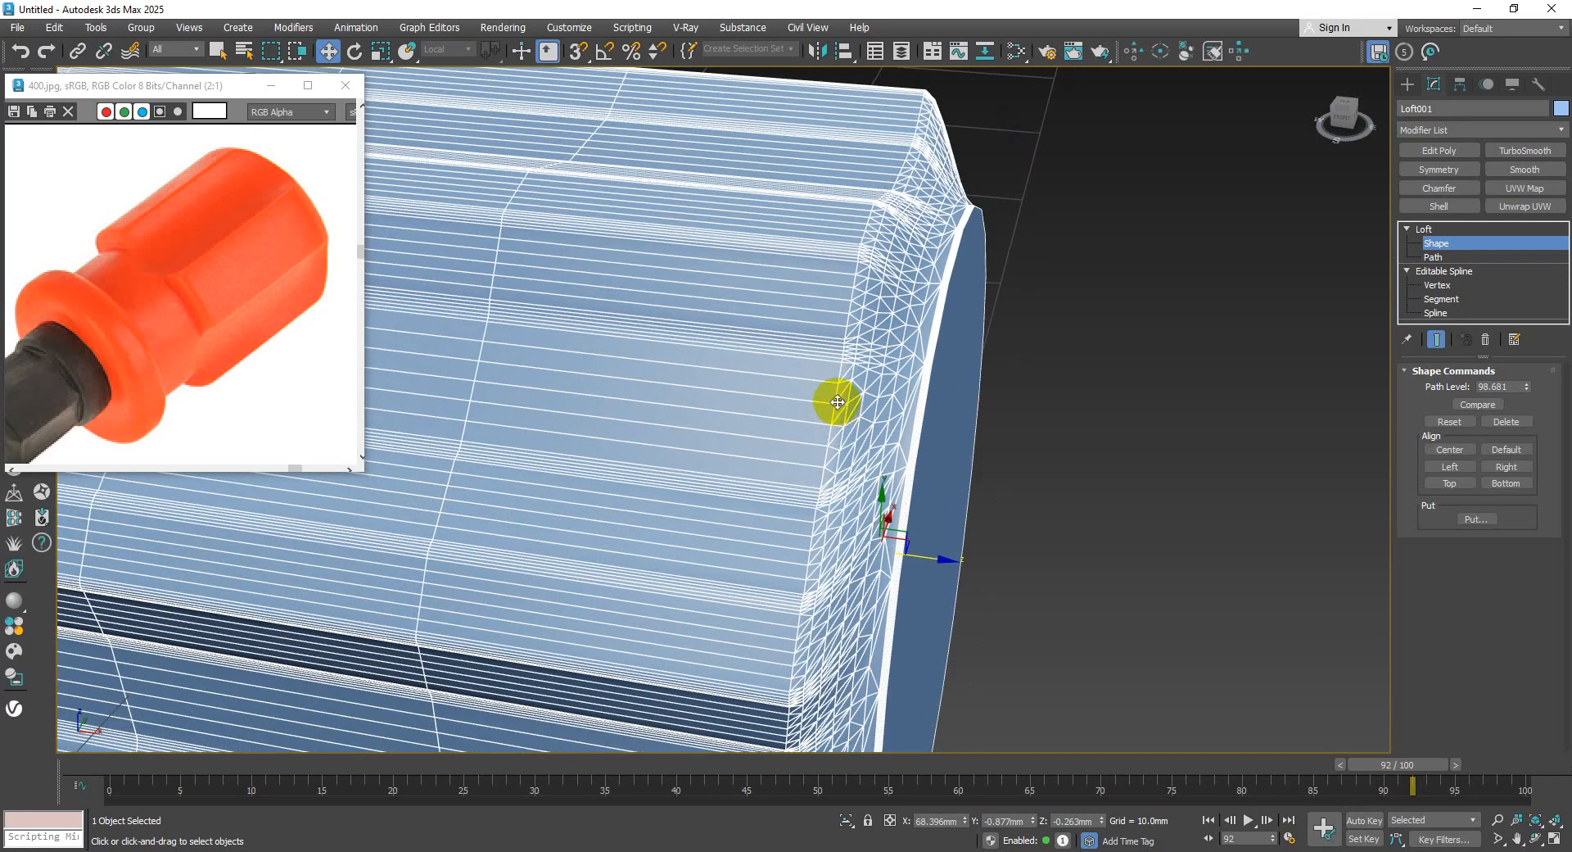
- Examine the handle's tightened rear edge and the whole screwdriver from several angles
{"action": "scroll", "coordinate": [834, 412], "scroll_direction": "down", "scroll_amount": 5}
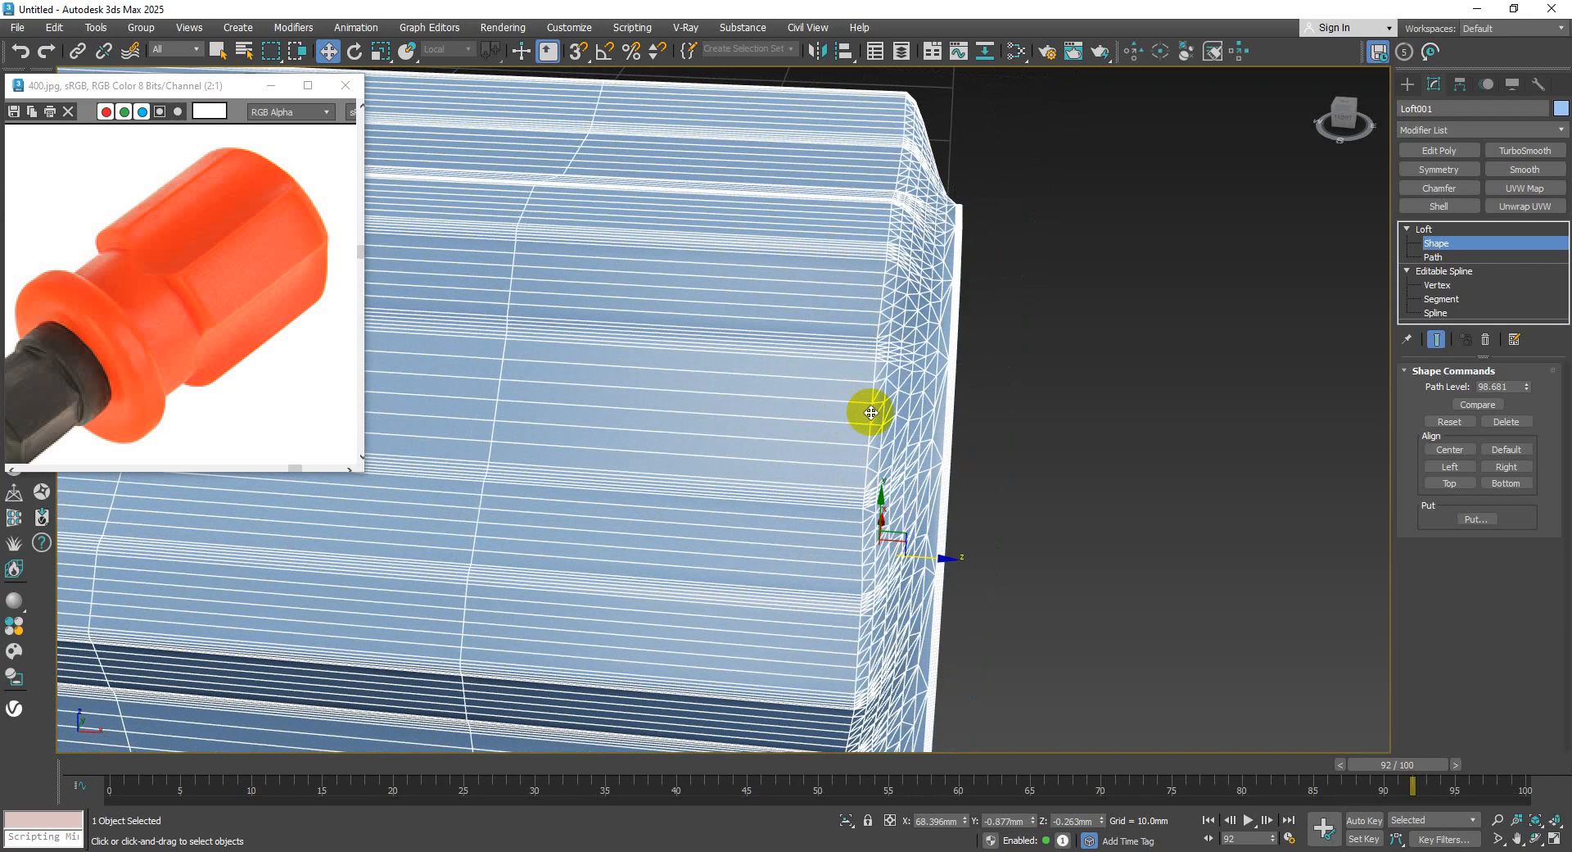
{"action": "scroll", "coordinate": [869, 419], "scroll_direction": "down", "scroll_amount": 8}
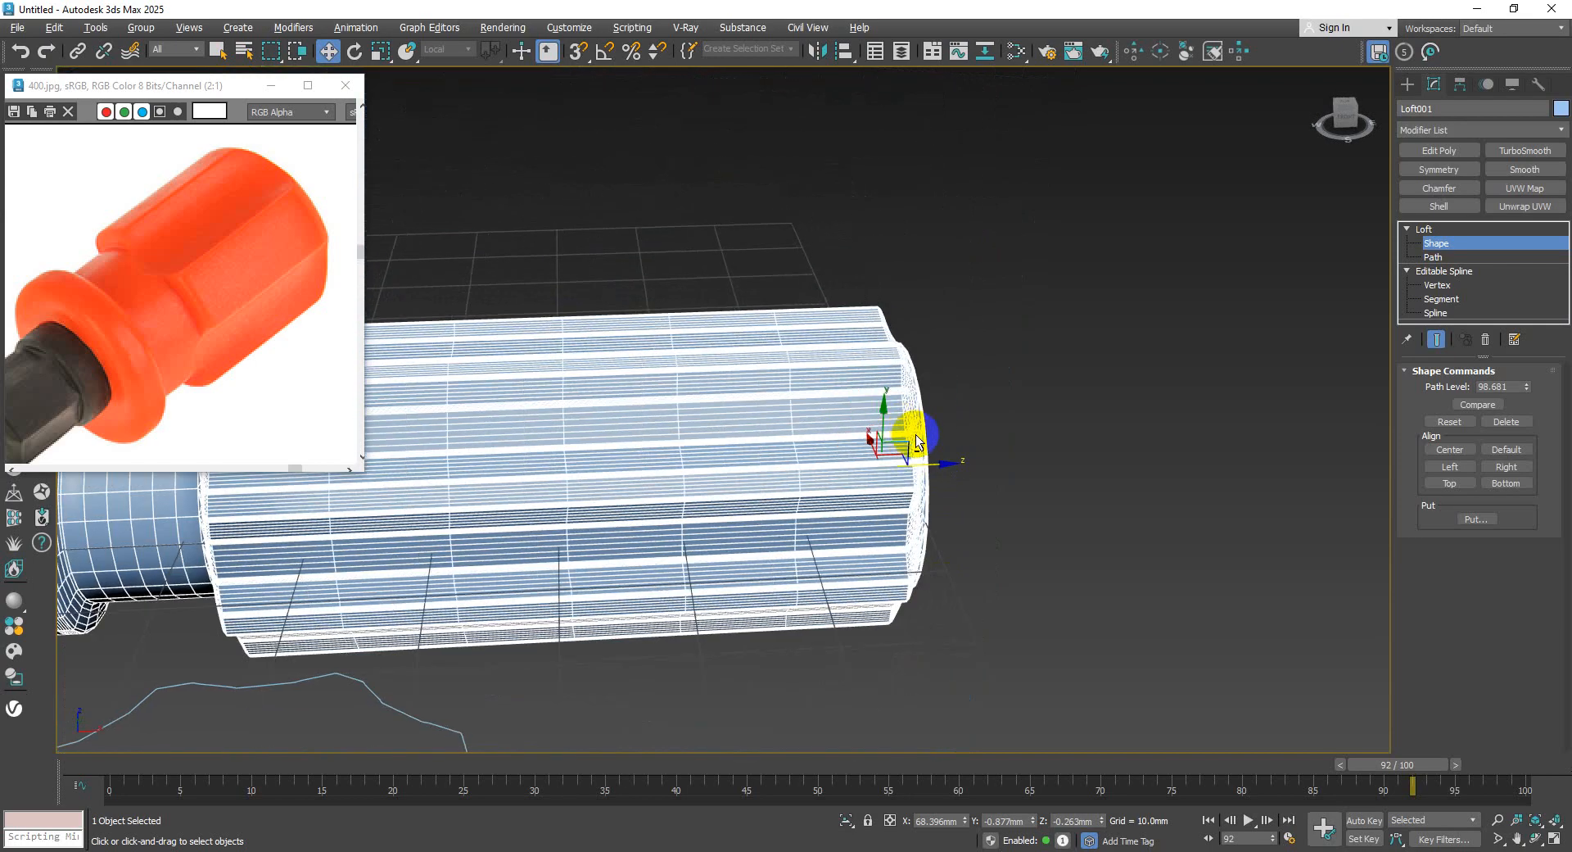
{"action": "scroll", "coordinate": [925, 428], "scroll_direction": "down", "scroll_amount": 10}
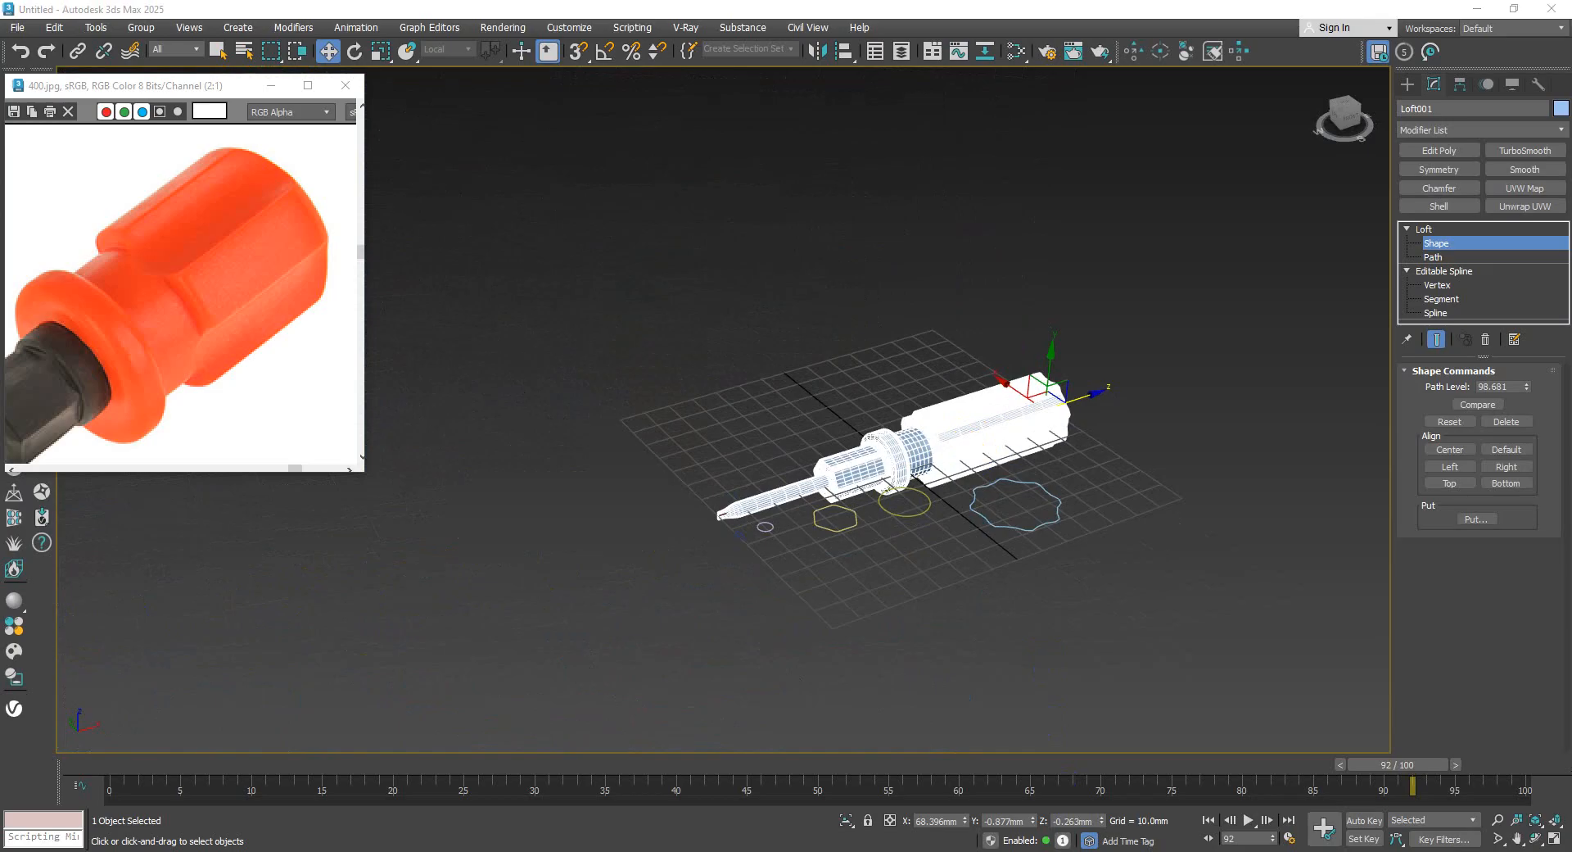
{"action": "scroll", "coordinate": [1024, 564], "scroll_direction": "up", "scroll_amount": 6}
{"action": "scroll", "coordinate": [1086, 396], "scroll_direction": "up", "scroll_amount": 10}
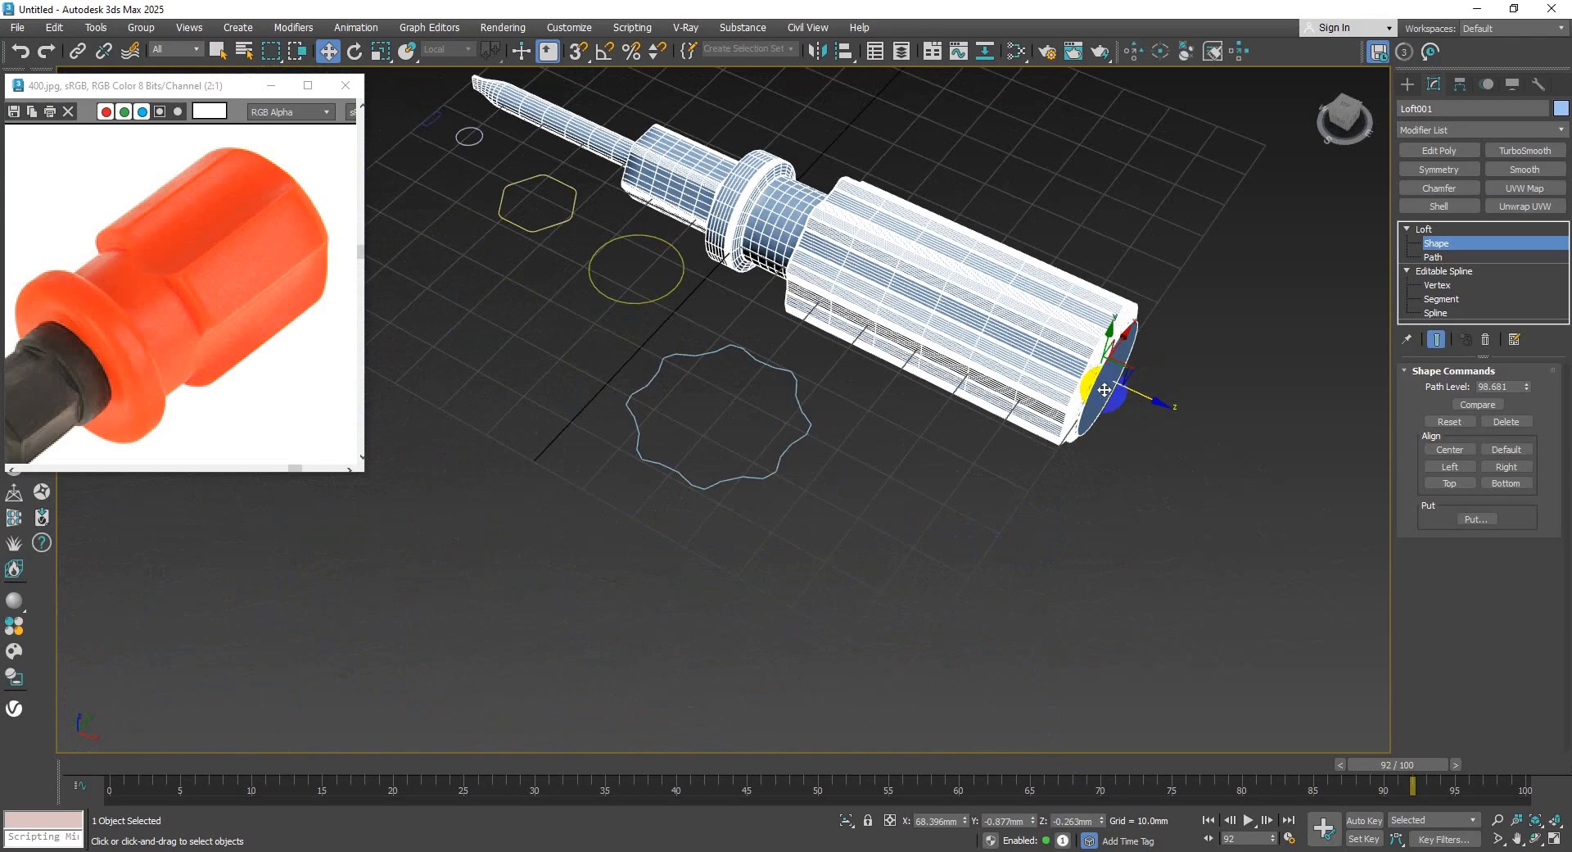
{"action": "mouse_move", "coordinate": [1086, 396]}
{"action": "middle_mouse_down", "text": "alt"}
{"action": "mouse_move", "coordinate": [934, 561]}
{"action": "mouse_move", "coordinate": [955, 467]}
{"action": "mouse_move", "coordinate": [1025, 492]}
{"action": "mouse_move", "coordinate": [903, 549]}
{"action": "mouse_move", "coordinate": [898, 393]}
{"action": "middle_mouse_up", "text": "alt"}
{"action": "scroll", "coordinate": [886, 428], "scroll_direction": "down", "scroll_amount": 4}
{"action": "middle_click_drag", "start_coordinate": [846, 452], "coordinate": [787, 417], "text": "alt"}
{"action": "middle_click_drag", "start_coordinate": [666, 449], "coordinate": [1255, 323]}
{"action": "scroll", "coordinate": [804, 407], "scroll_direction": "up", "scroll_amount": 5}
- Examine the collar's circular section and the hexagonal section where the shaft meets the handle, in shaded view without mesh edges
{"action": "left_click", "coordinate": [784, 395]}
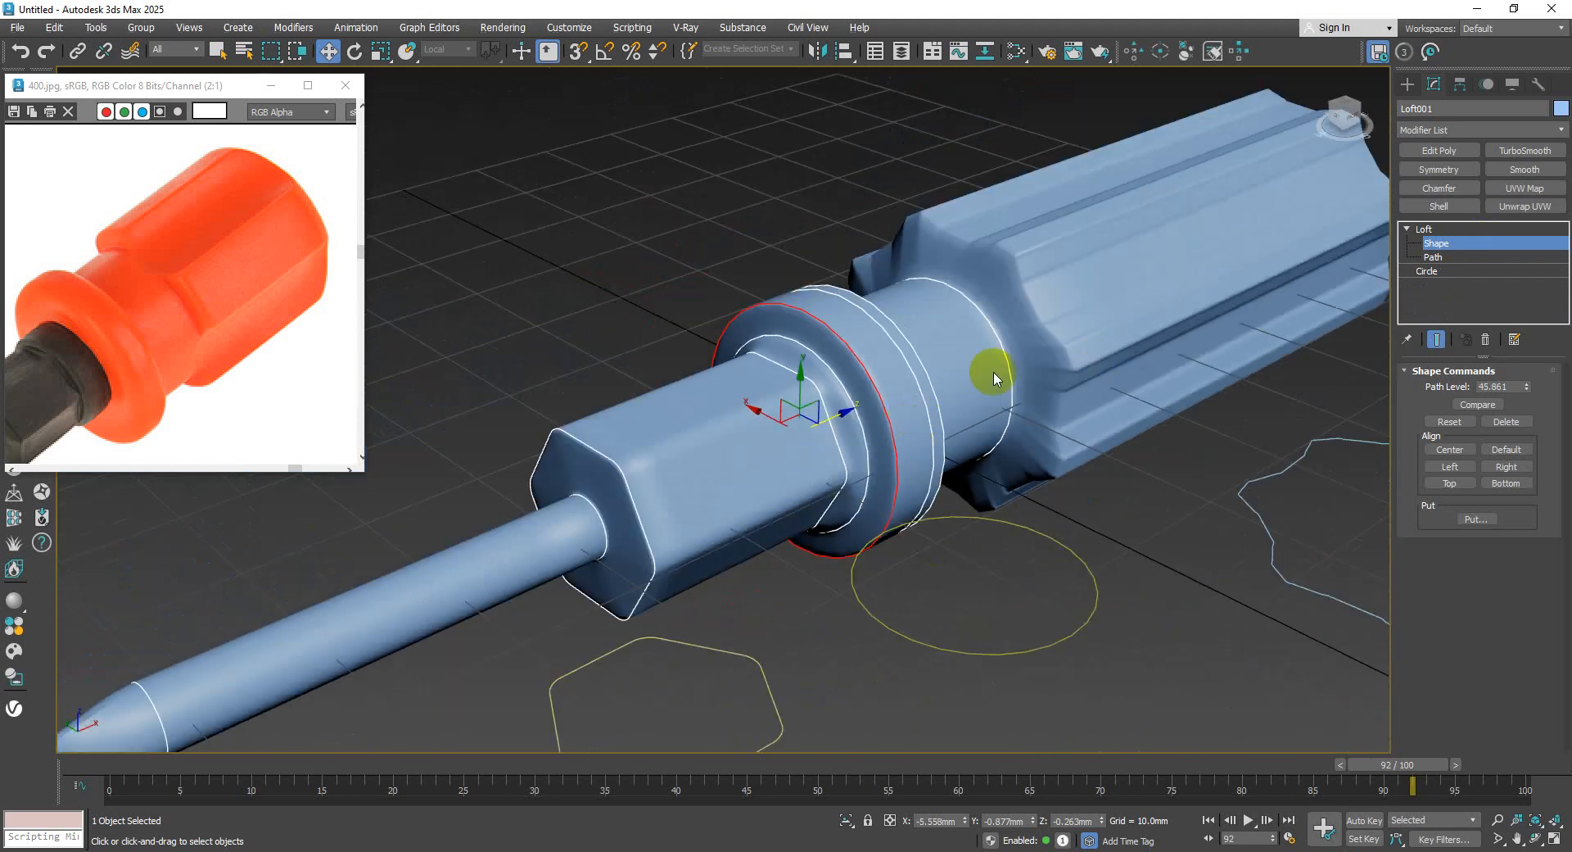
{"action": "scroll", "coordinate": [950, 393], "scroll_direction": "down", "scroll_amount": 3}
{"action": "scroll", "coordinate": [767, 443], "scroll_direction": "up", "scroll_amount": 3}
{"action": "left_click", "coordinate": [764, 442]}
{"action": "scroll", "coordinate": [735, 455], "scroll_direction": "down", "scroll_amount": 4}
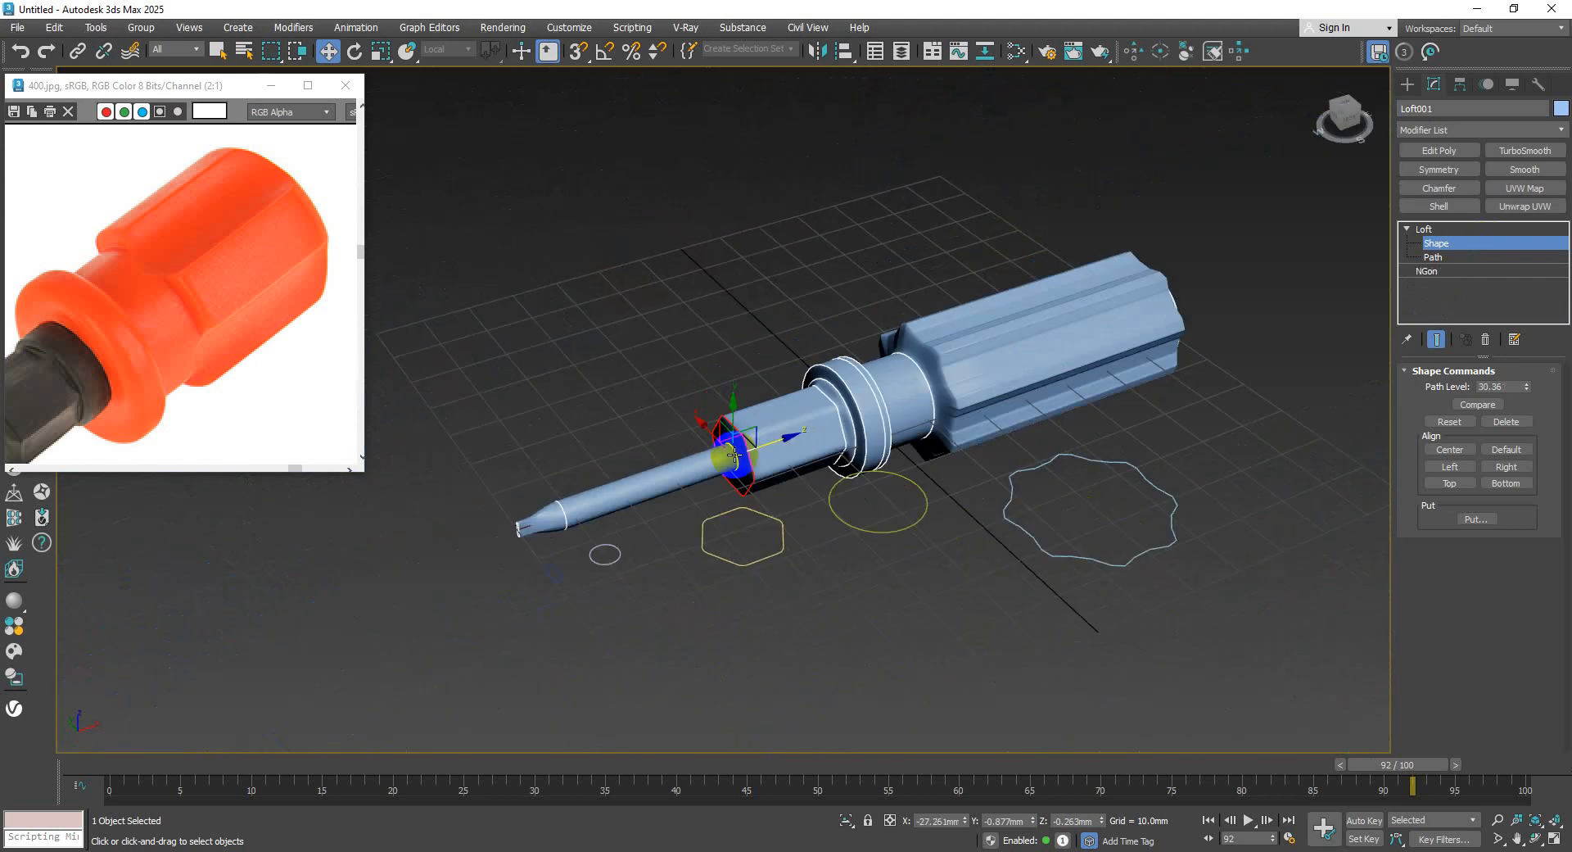
{"action": "scroll", "coordinate": [734, 455], "scroll_direction": "up", "scroll_amount": 6}
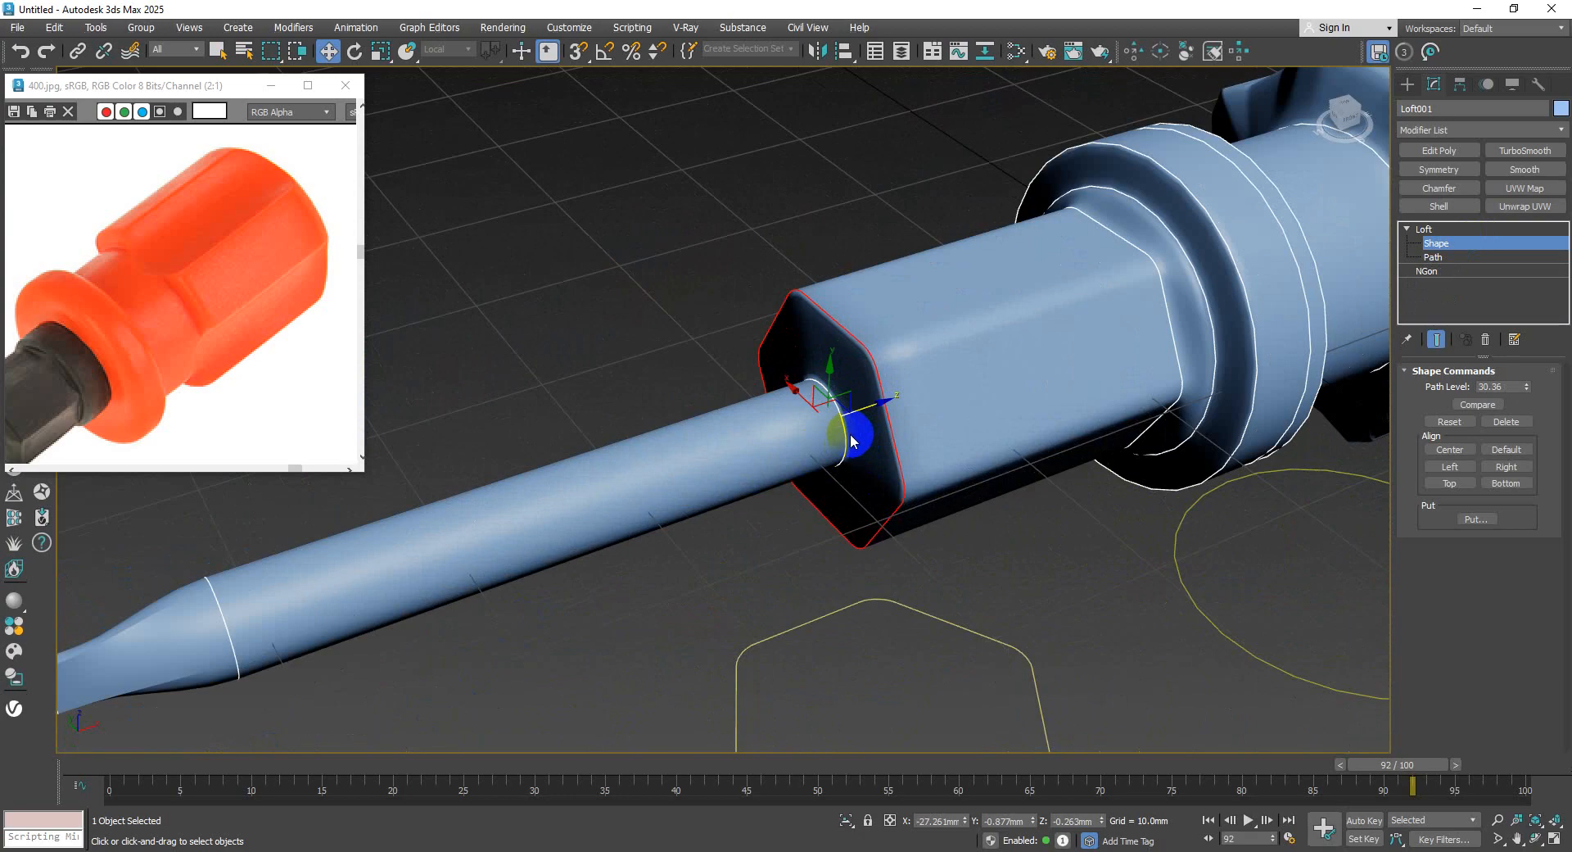
{"action": "scroll", "coordinate": [859, 435], "scroll_direction": "down", "scroll_amount": 3}
{"action": "middle_click_drag", "start_coordinate": [868, 443], "coordinate": [785, 472]}
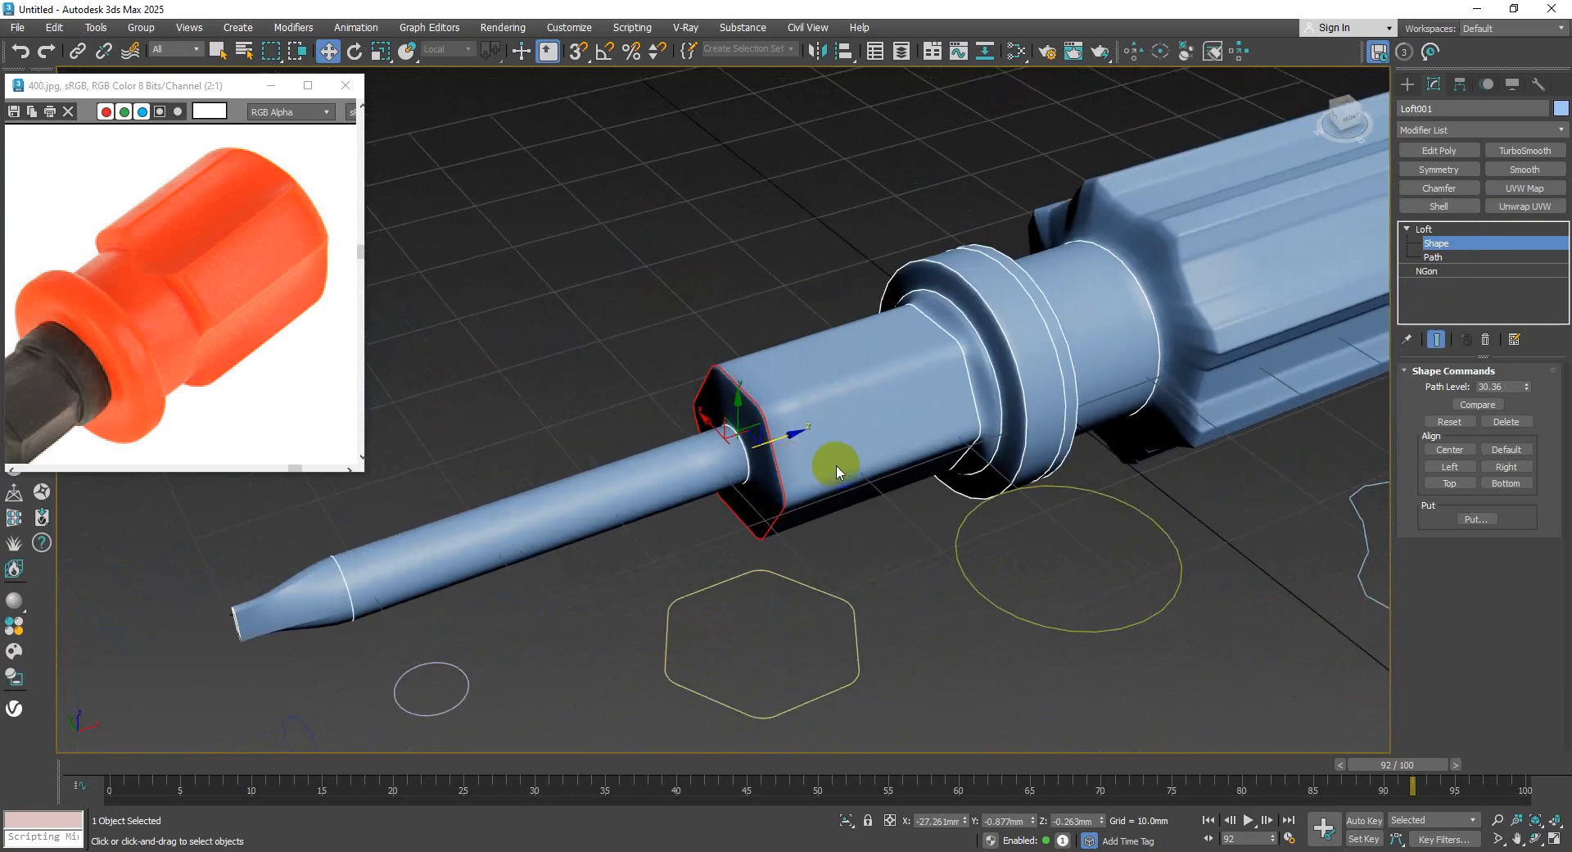
{"action": "middle_click_drag", "start_coordinate": [955, 455], "coordinate": [878, 464]}
{"action": "scroll", "coordinate": [704, 459], "scroll_direction": "down", "scroll_amount": 4}
{"action": "scroll", "coordinate": [737, 467], "scroll_direction": "up", "scroll_amount": 5}
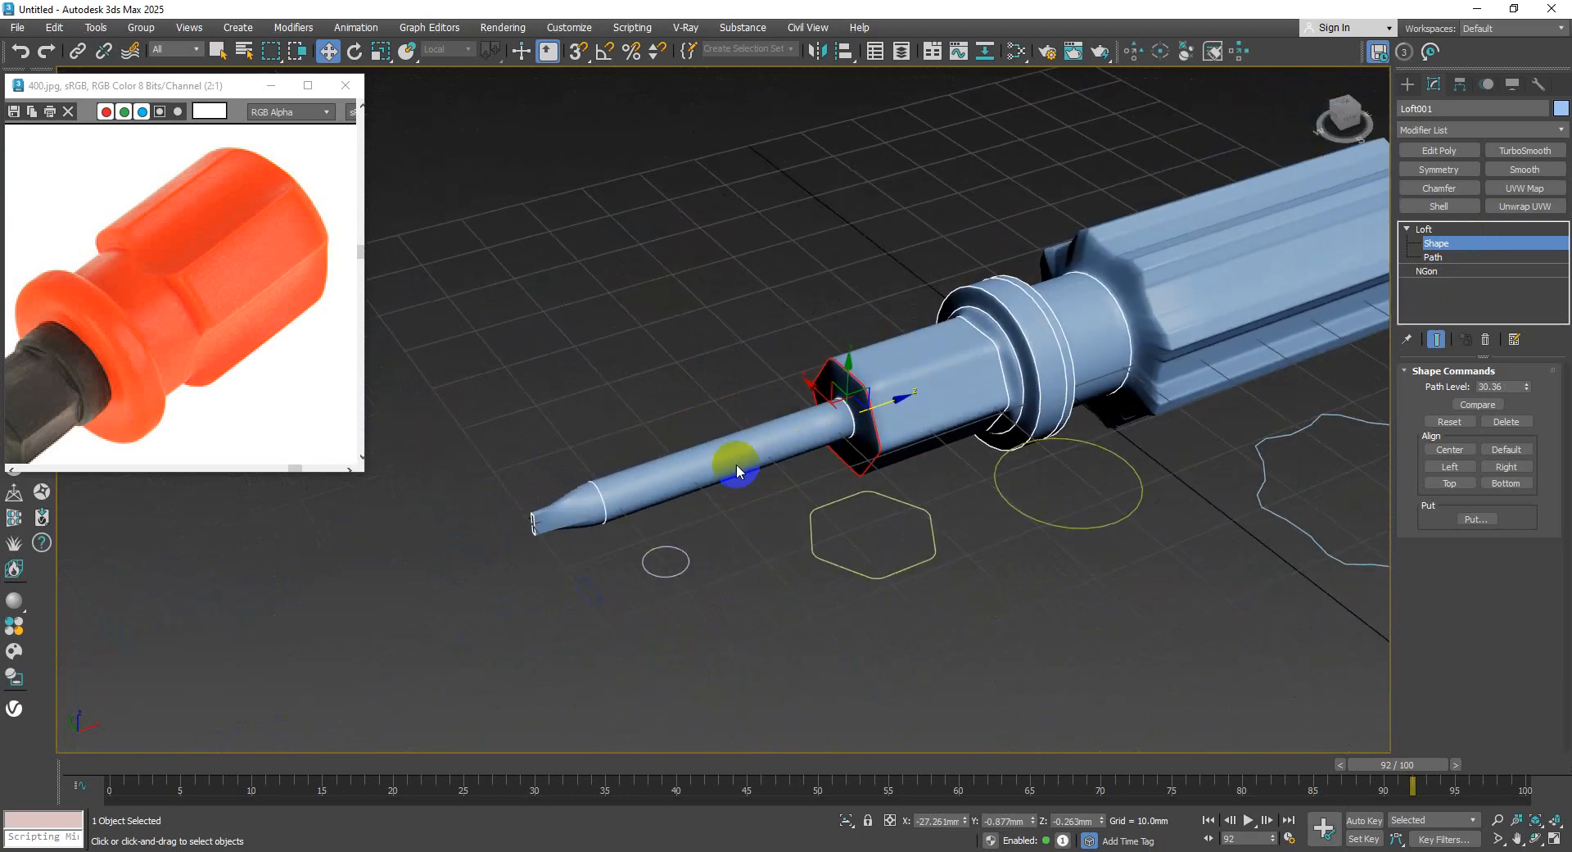
{"action": "middle_click_drag", "start_coordinate": [1207, 456], "coordinate": [1007, 542]}
- Set the loft's path level to 16.781, partway along the thin shaft, checking its position in wireframe
{"action": "left_click", "coordinate": [1449, 243]}
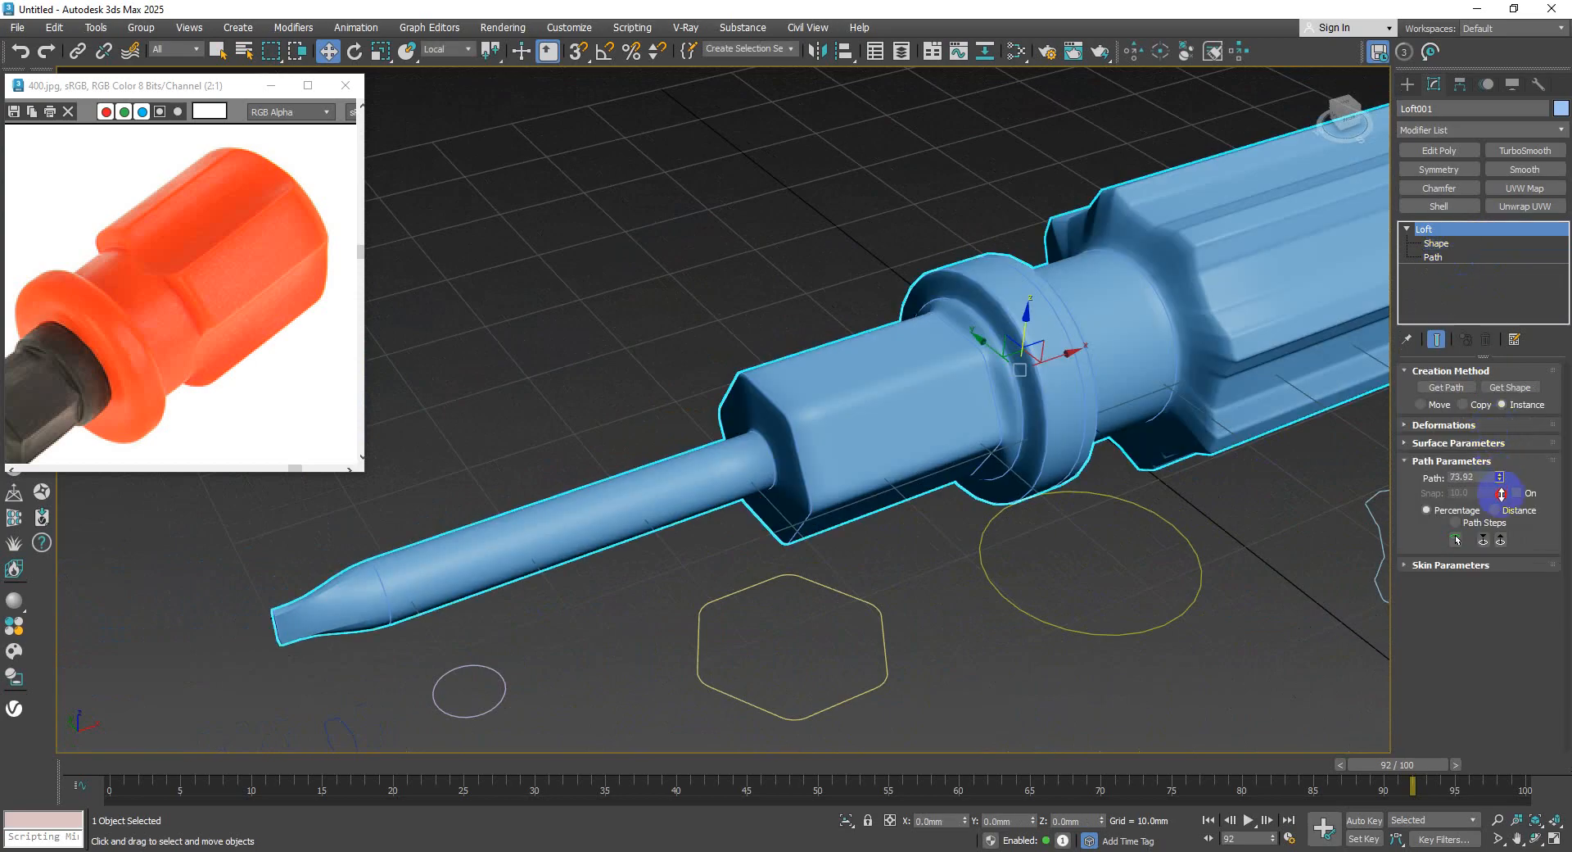
{"action": "key", "text": "F3"}
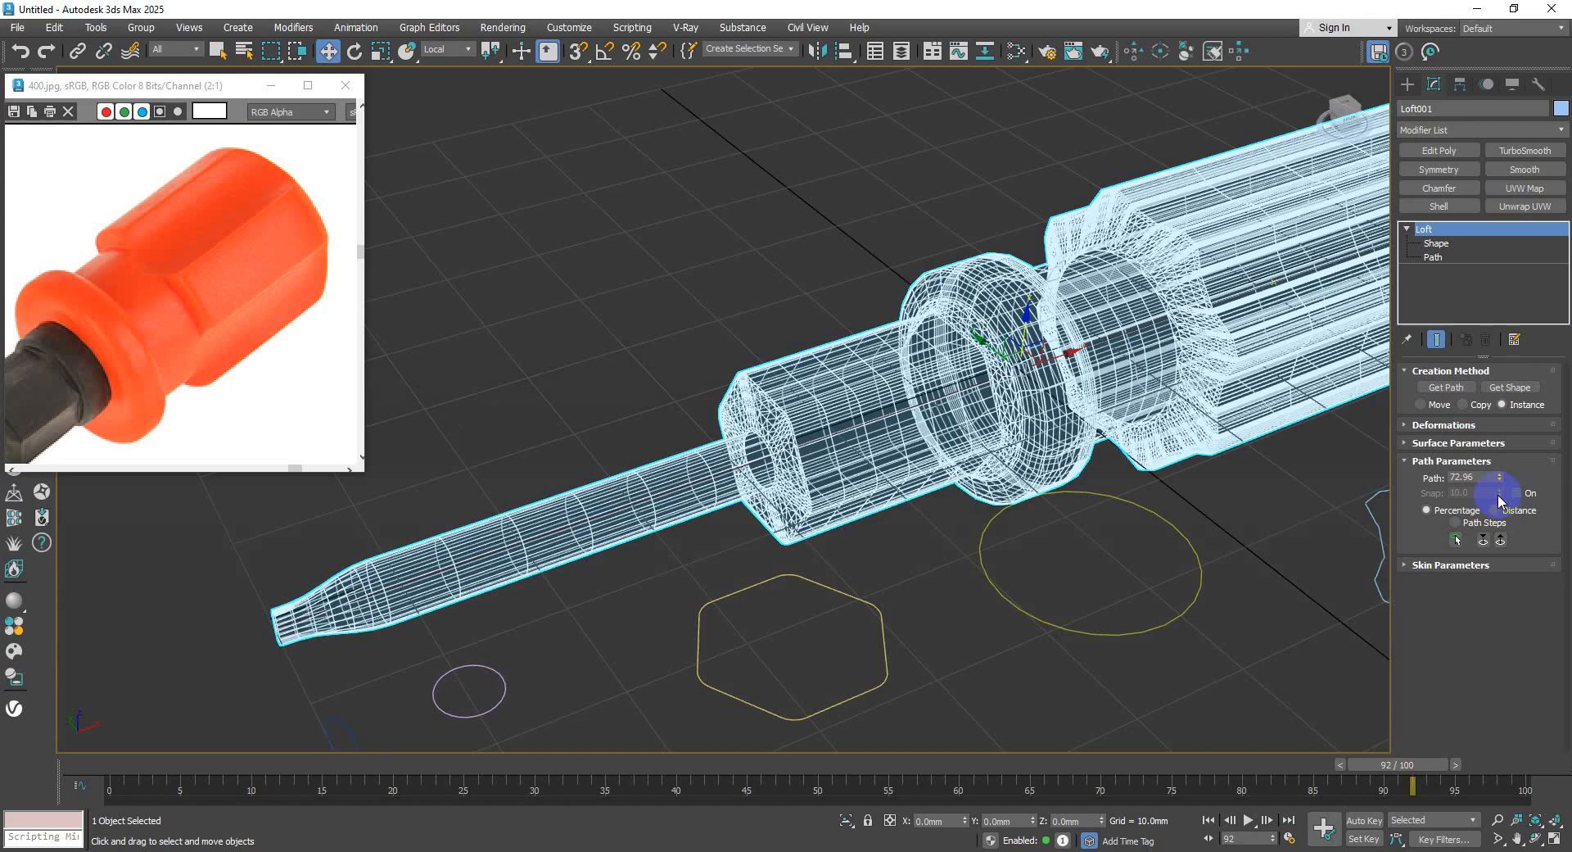
{"action": "left_click_drag", "start_coordinate": [1499, 477], "coordinate": [1501, 481]}
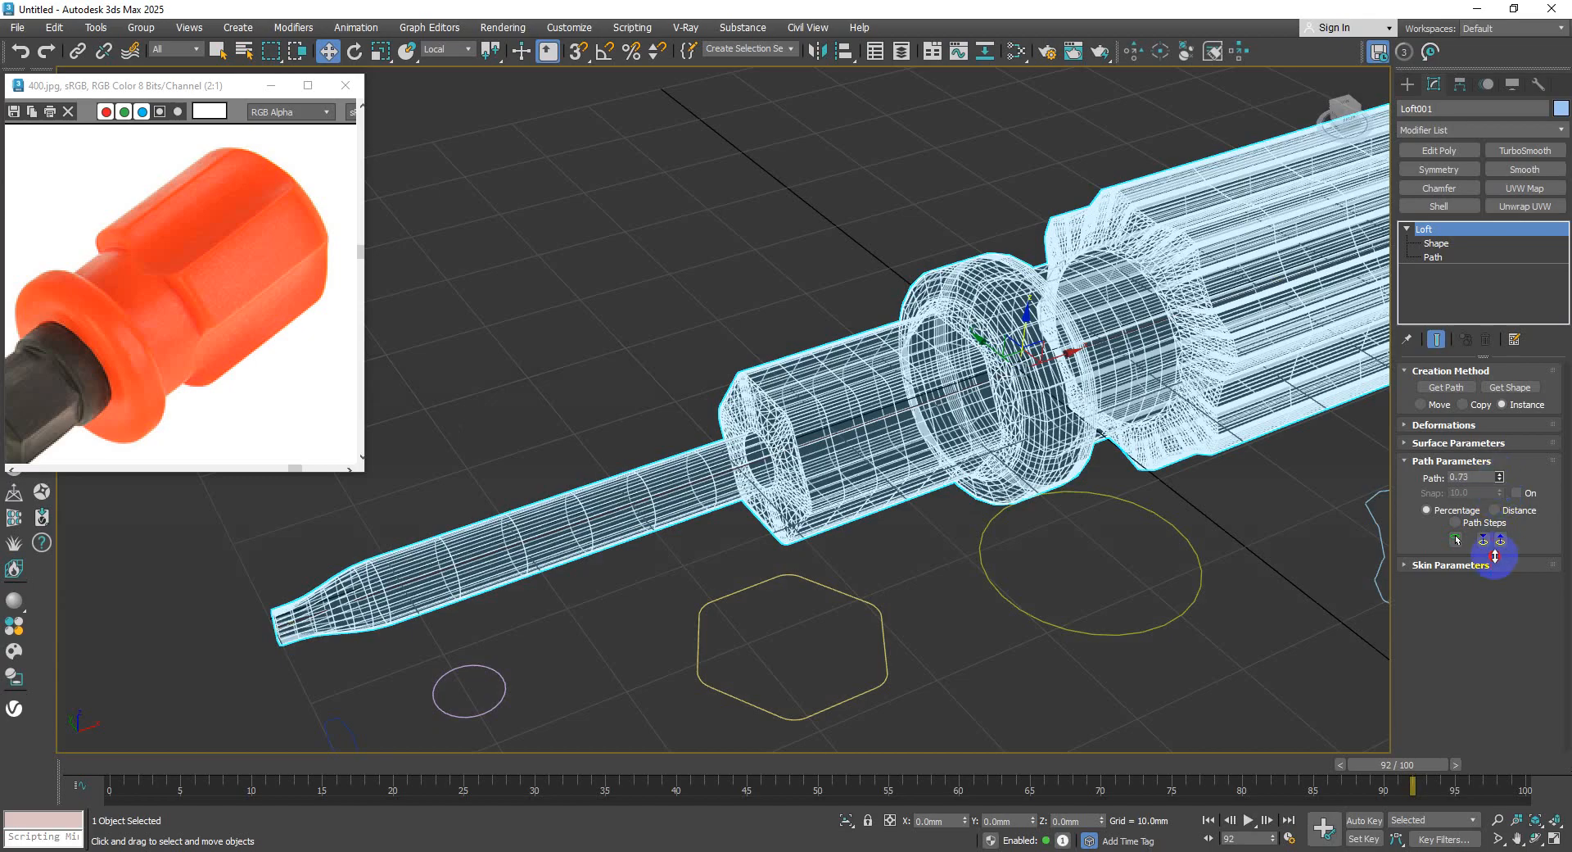
{"action": "scroll", "coordinate": [565, 524], "scroll_direction": "up", "scroll_amount": 5}
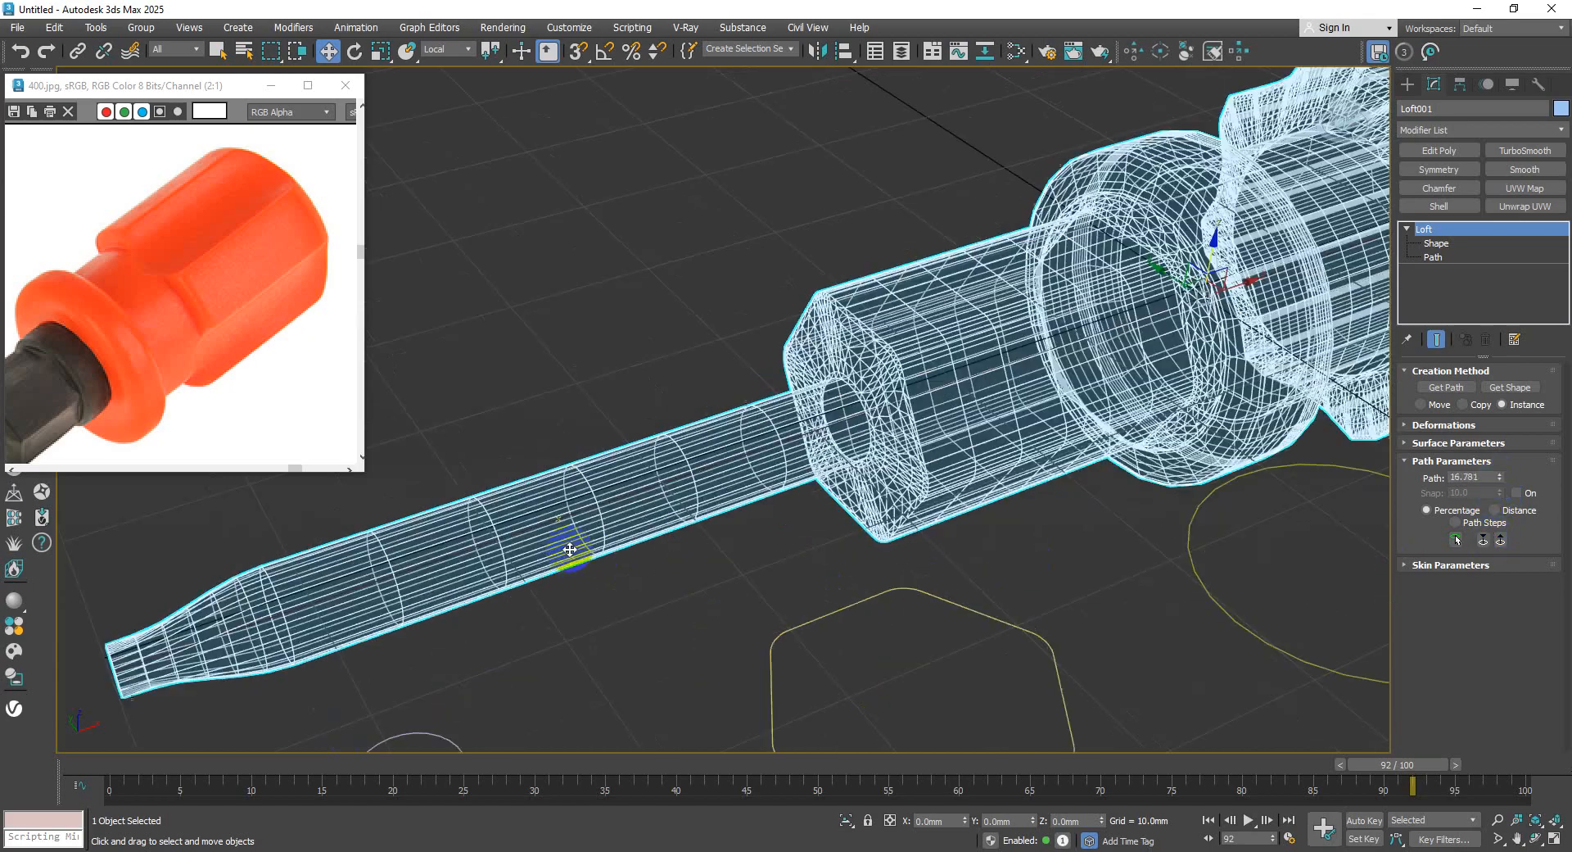
{"action": "scroll", "coordinate": [557, 506], "scroll_direction": "down", "scroll_amount": 4}
{"action": "scroll", "coordinate": [618, 481], "scroll_direction": "down", "scroll_amount": 2}
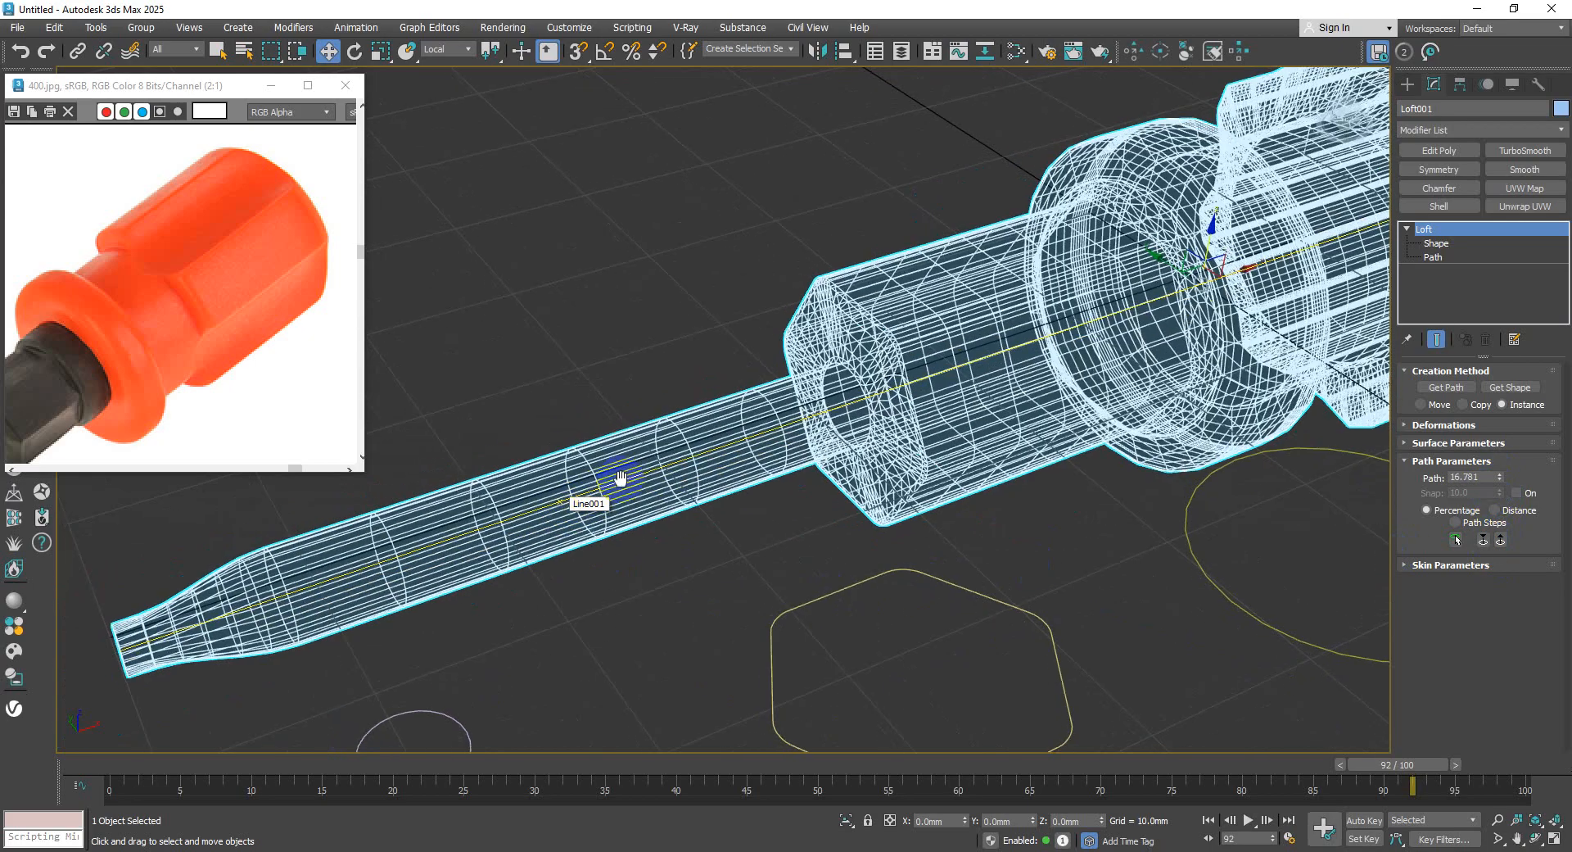
{"action": "scroll", "coordinate": [656, 450], "scroll_direction": "down", "scroll_amount": 3}
{"action": "middle_click_drag", "start_coordinate": [656, 455], "coordinate": [618, 463]}
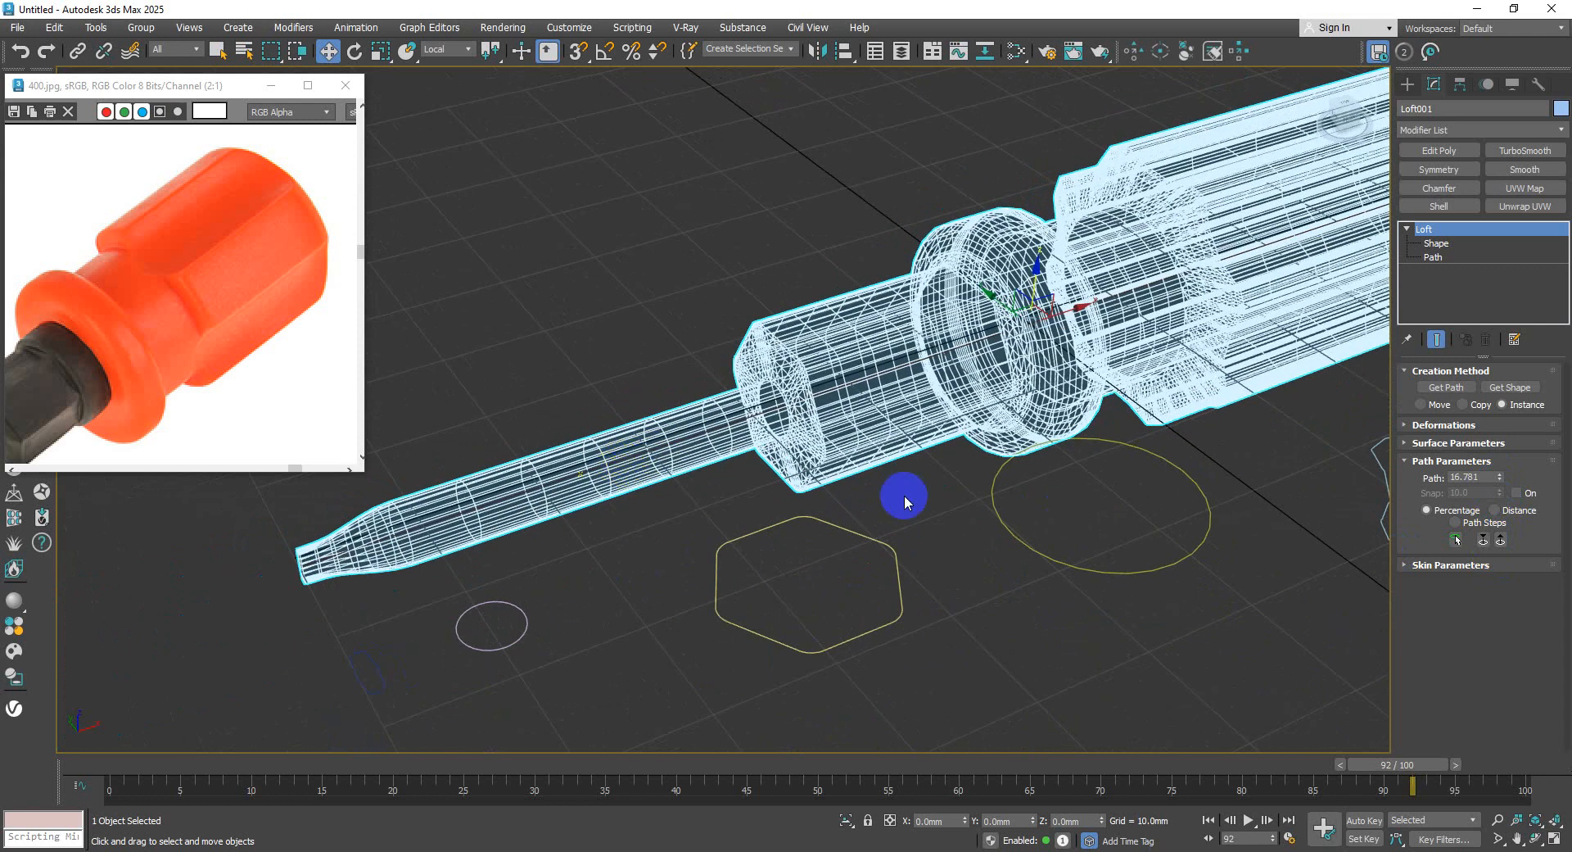
- Add the large circle as a loft cross-section at path level 16.781 on the thin shaft and check it in shaded view
{"action": "left_click", "coordinate": [1509, 388]}
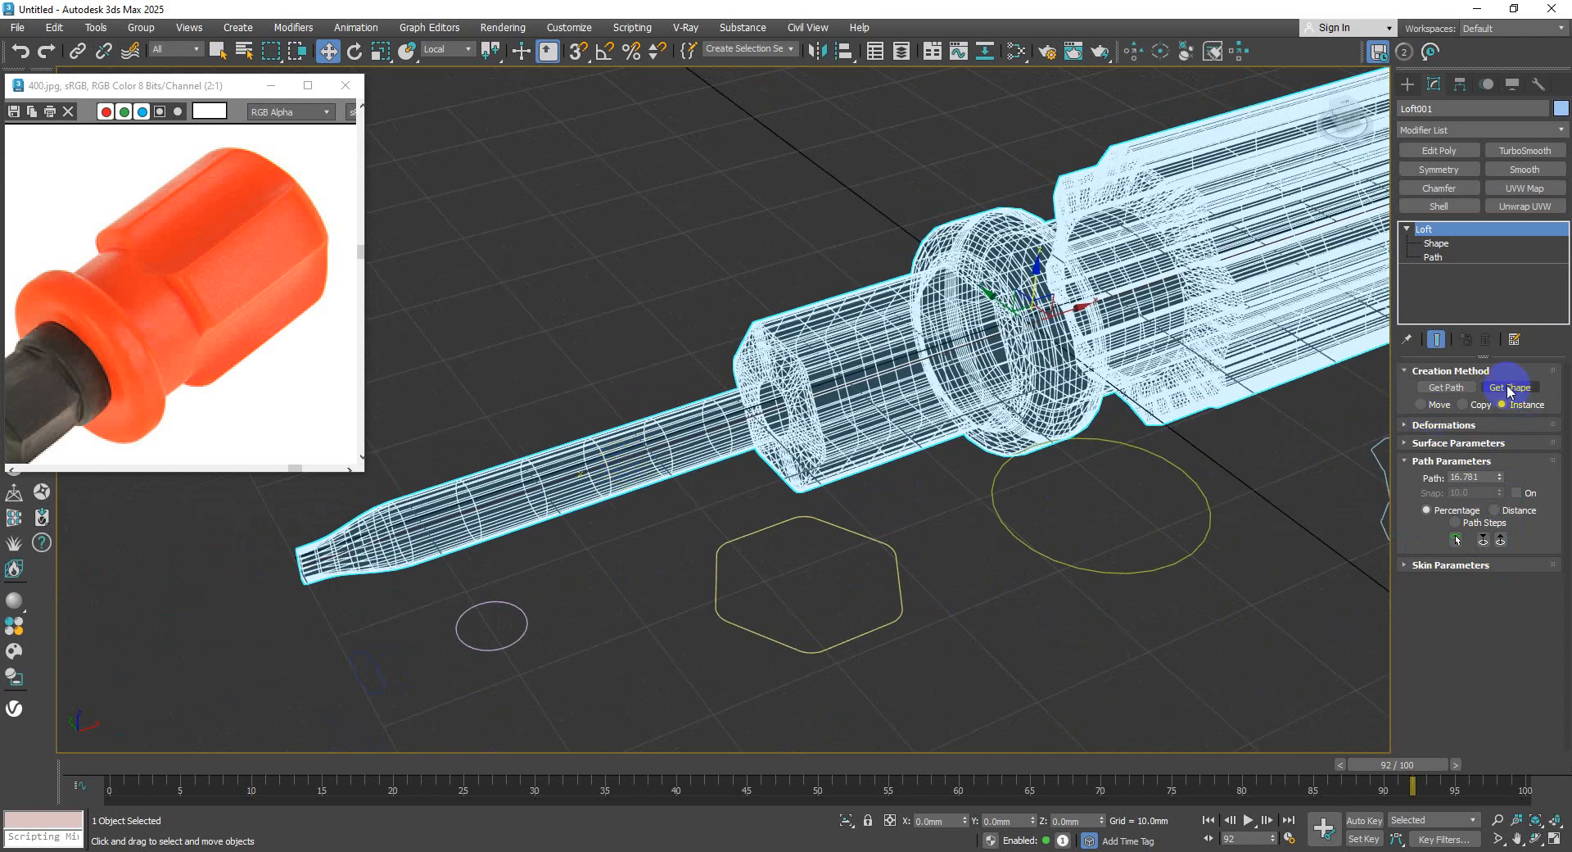
{"action": "scroll", "coordinate": [1046, 515], "scroll_direction": "down", "scroll_amount": 3}
{"action": "middle_click_drag", "start_coordinate": [1046, 515], "coordinate": [794, 487]}
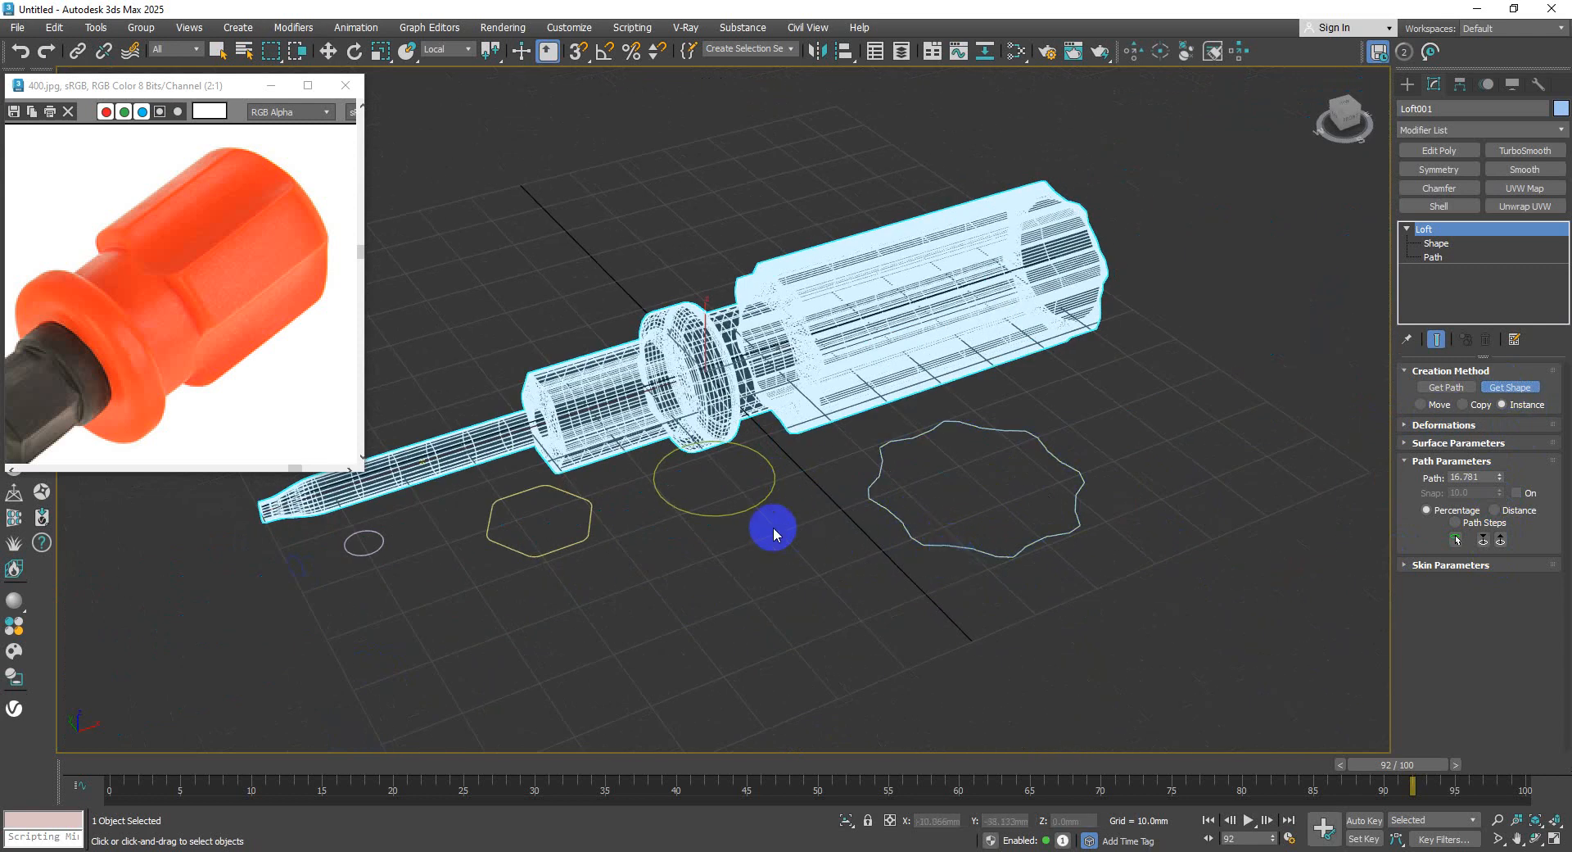
{"action": "left_click", "coordinate": [742, 508]}
{"action": "middle_click_drag", "start_coordinate": [415, 506], "coordinate": [821, 449]}
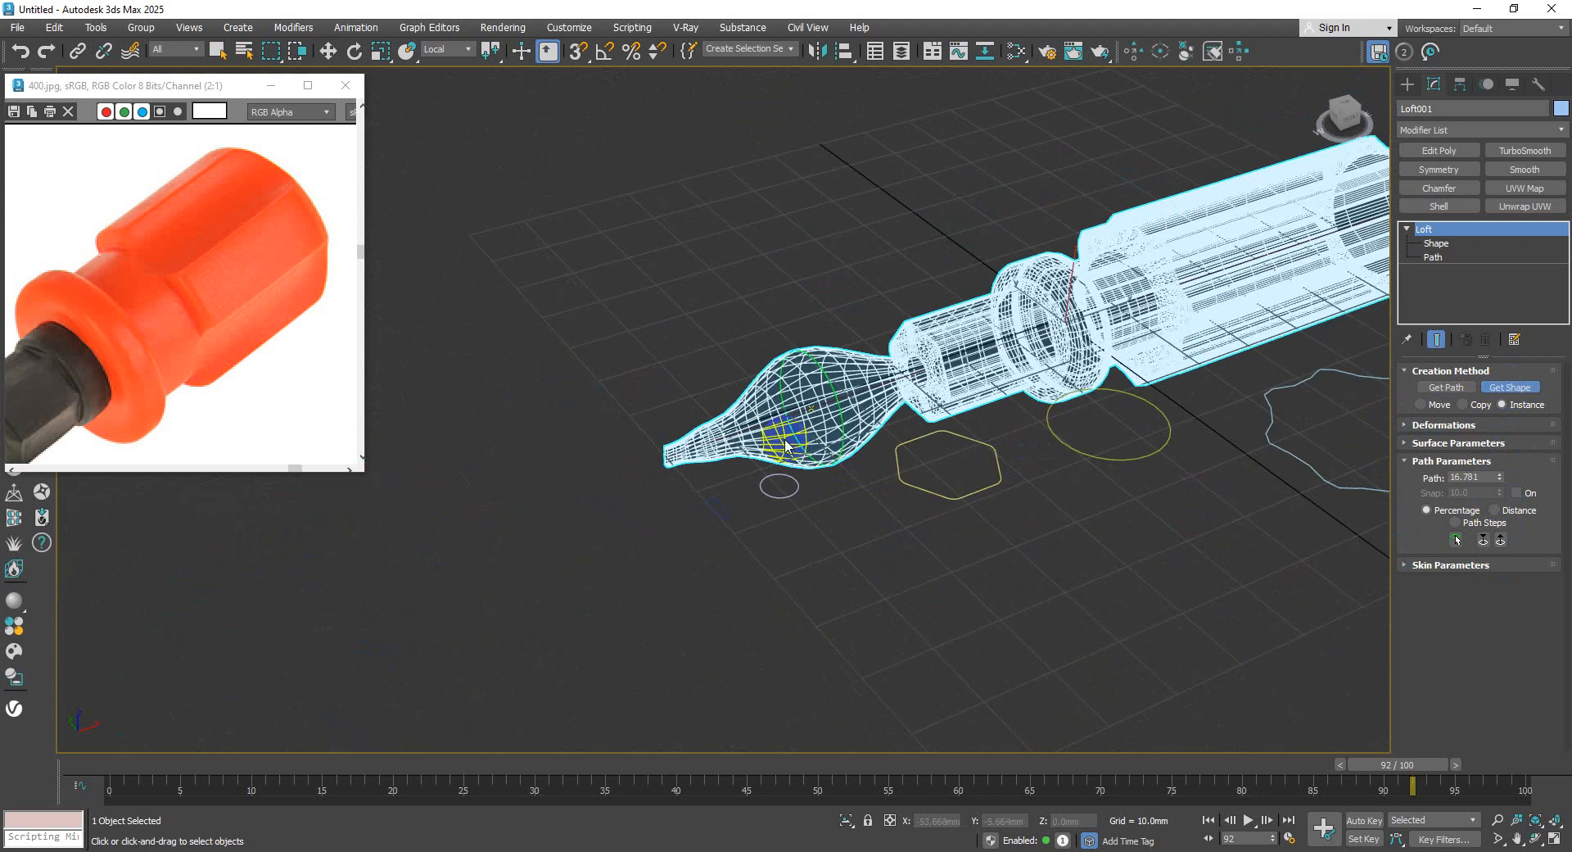
{"action": "key", "text": "F3"}
{"action": "scroll", "coordinate": [819, 370], "scroll_direction": "up", "scroll_amount": 4}
{"action": "middle_click_drag", "start_coordinate": [819, 370], "coordinate": [720, 347]}
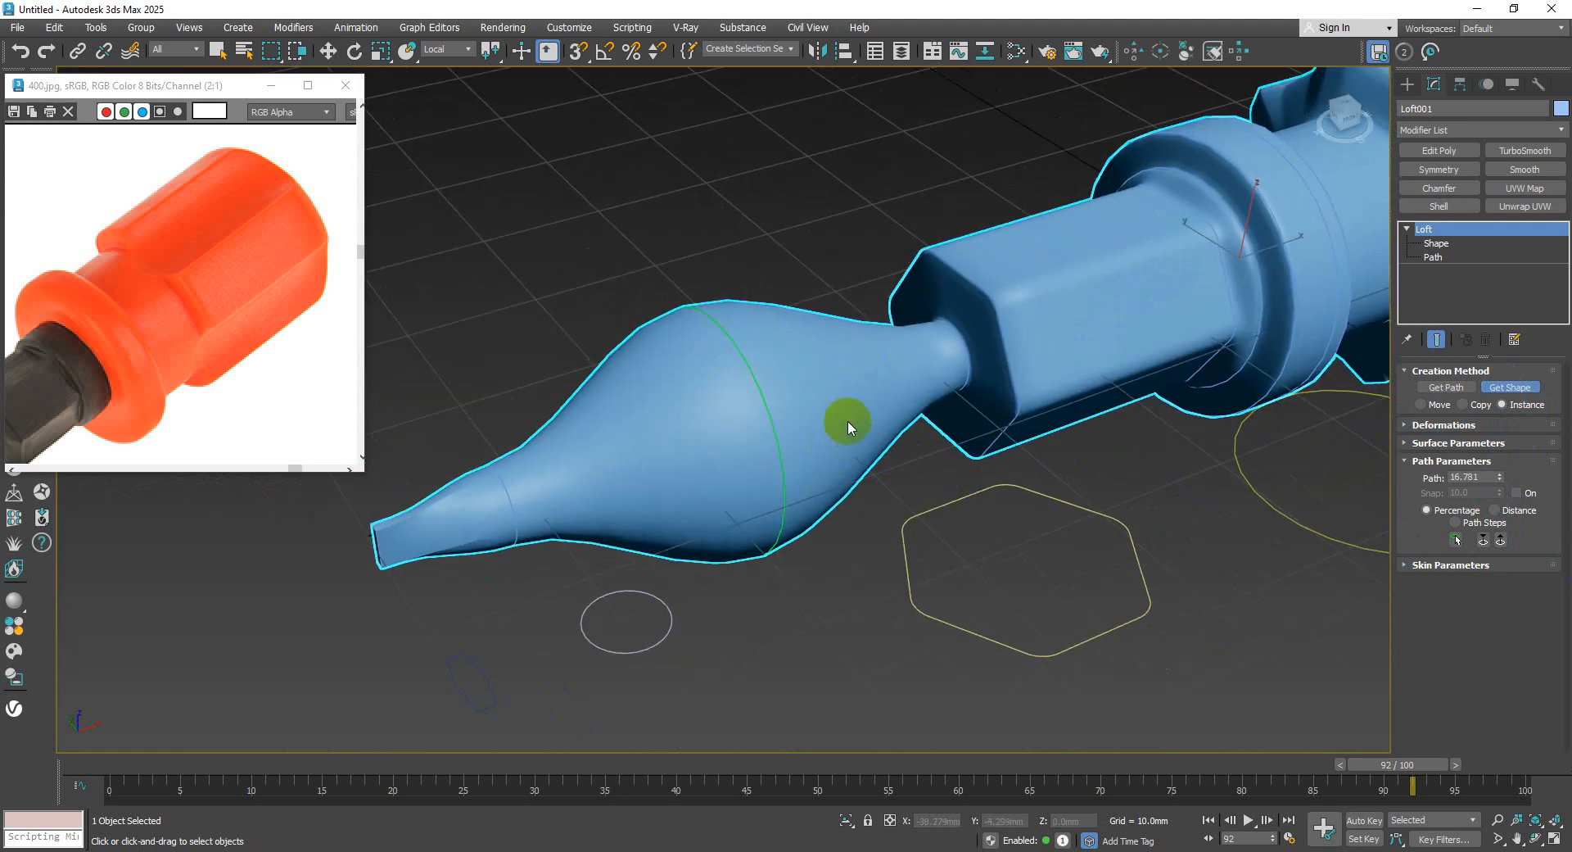
- Try scaling the circular section at path level 16.781 down and back up, then undo its deletion
{"action": "key", "text": "w"}
{"action": "left_click", "coordinate": [1438, 243]}
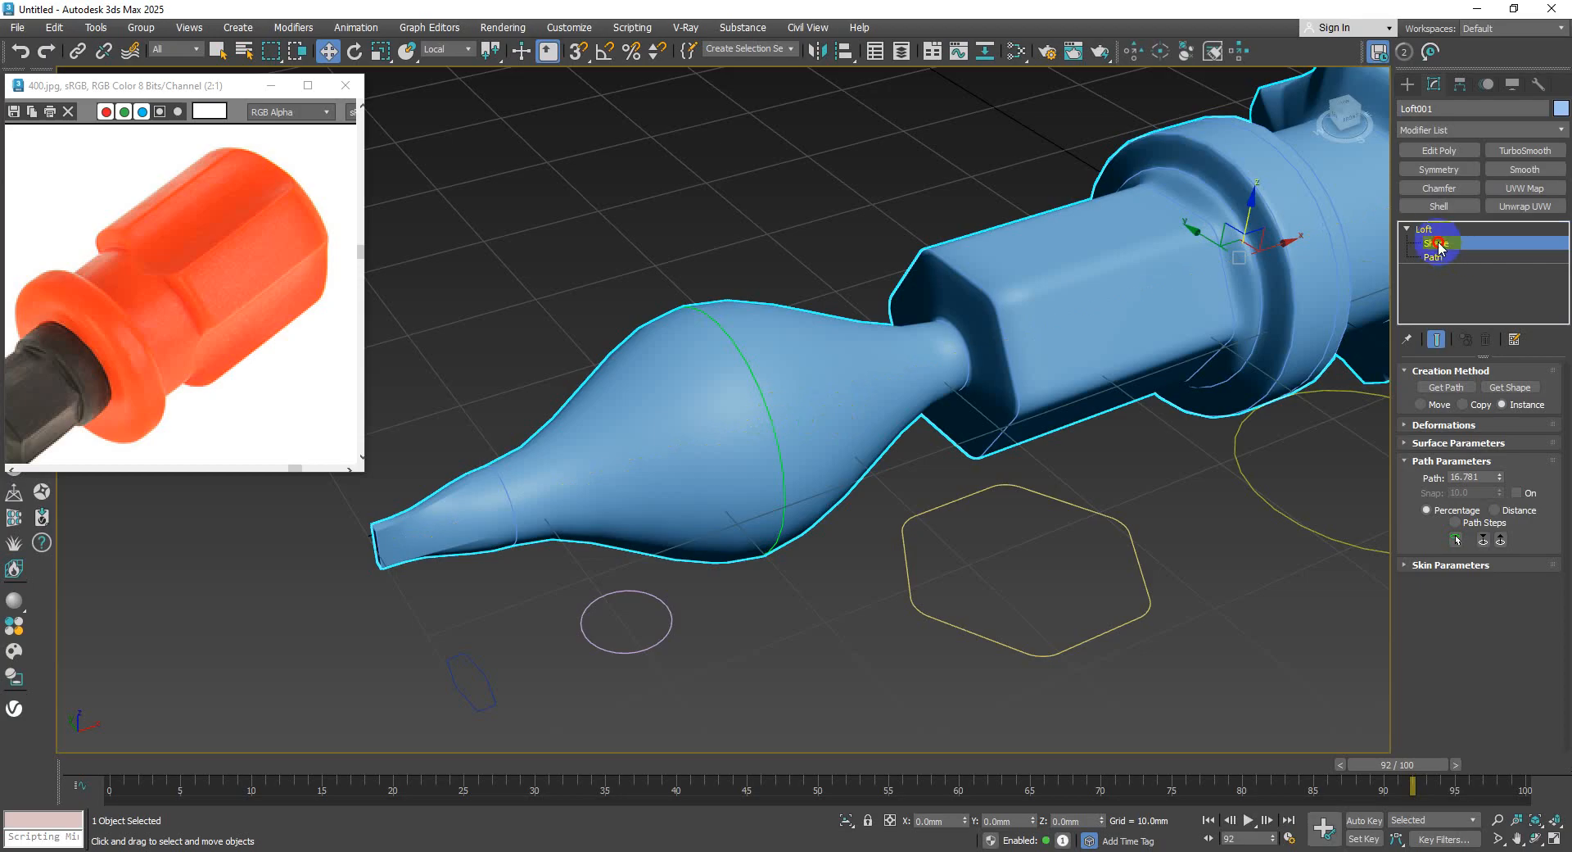
{"action": "left_click", "coordinate": [758, 396]}
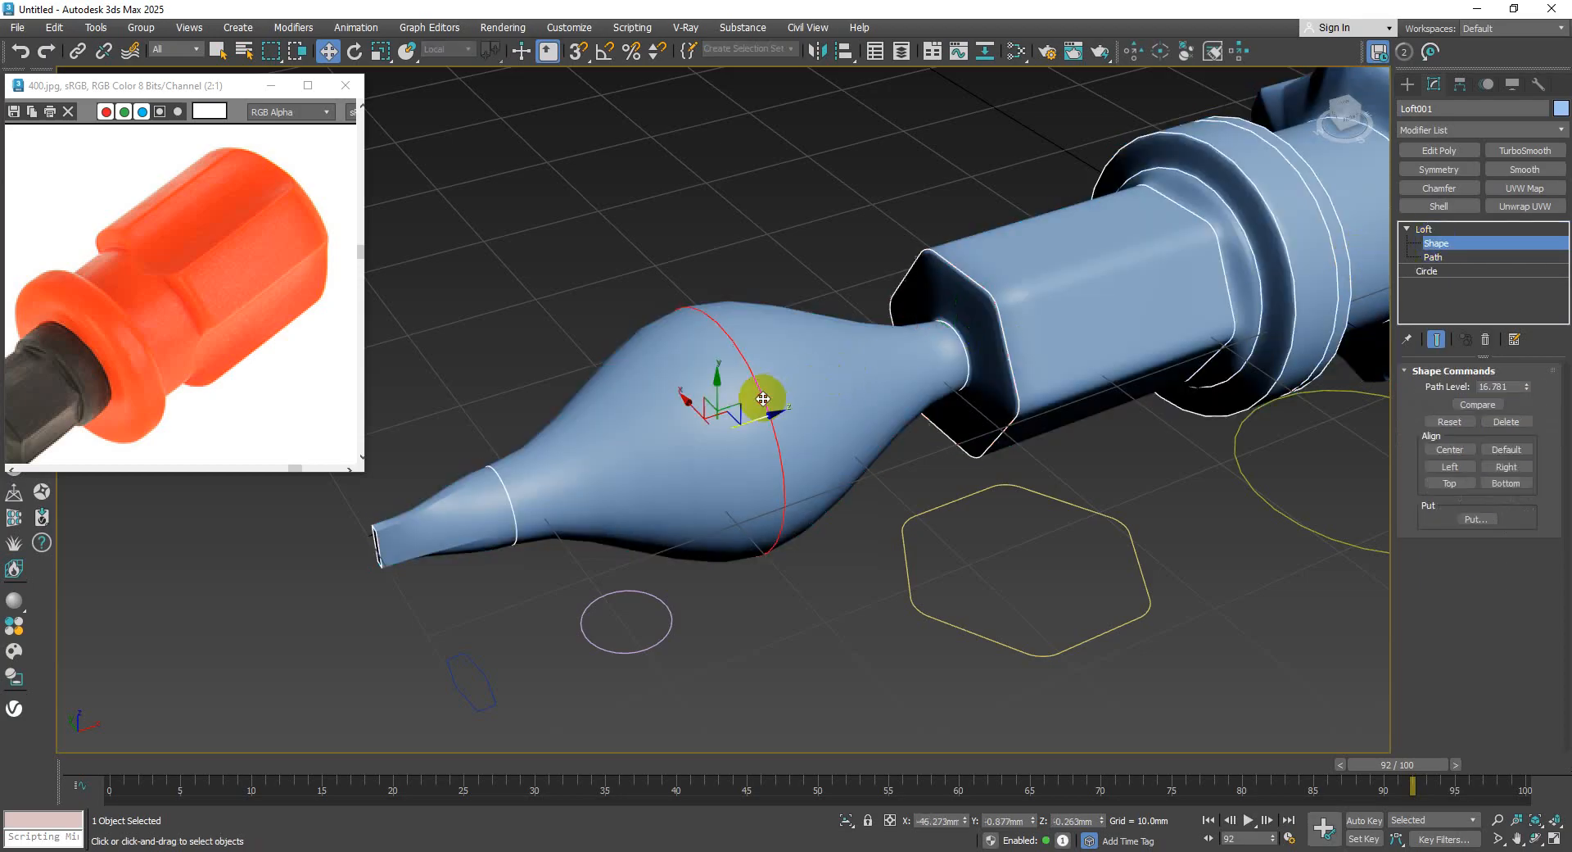
{"action": "left_click", "coordinate": [376, 54]}
{"action": "left_click_drag", "start_coordinate": [732, 419], "coordinate": [671, 453]}
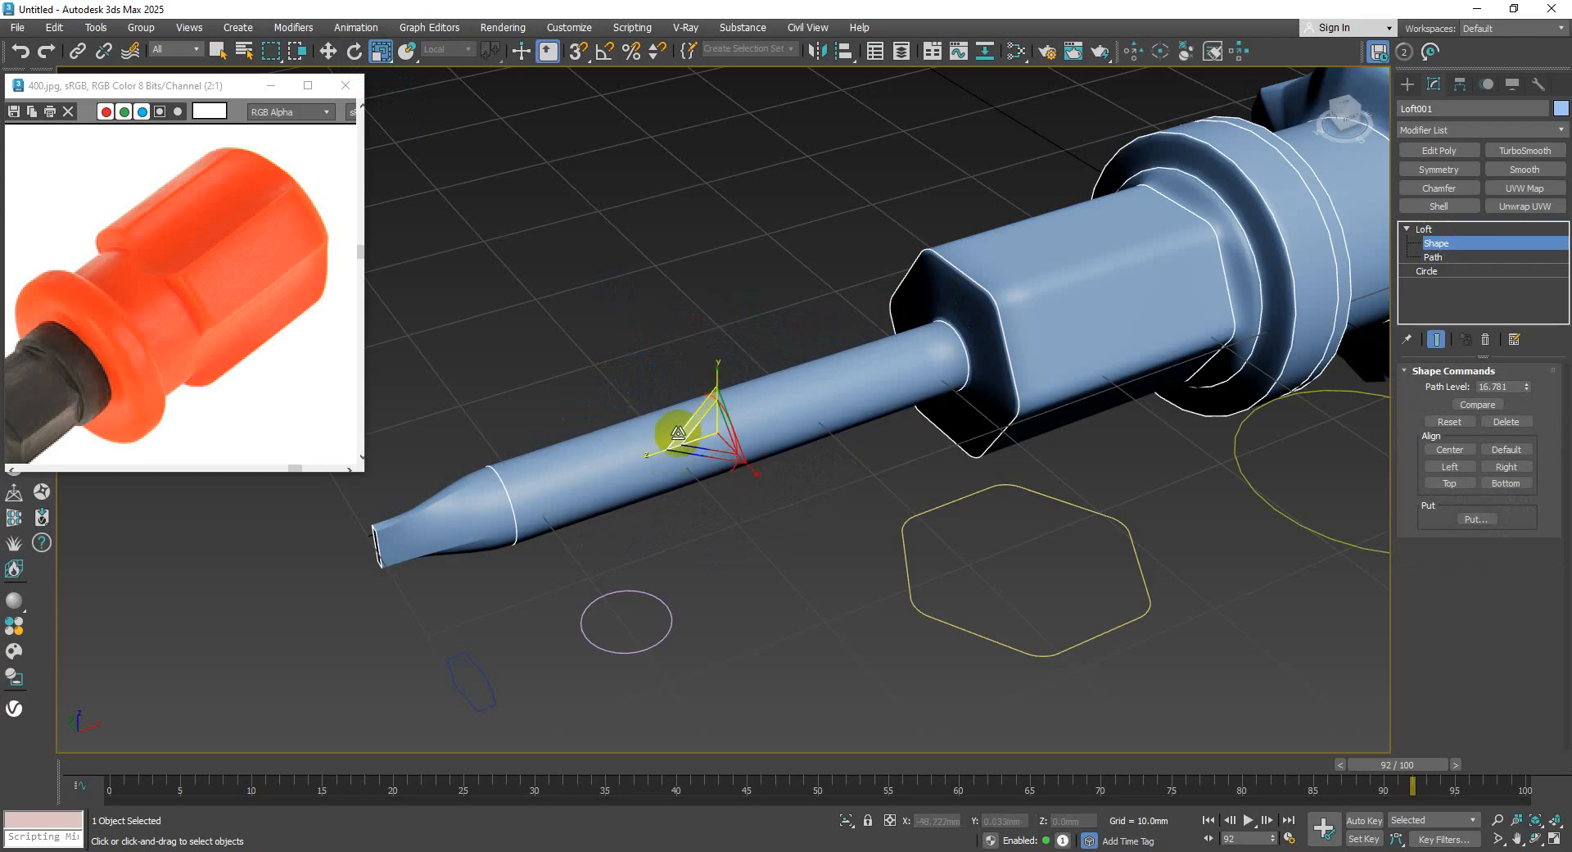
{"action": "left_click_drag", "start_coordinate": [726, 429], "coordinate": [750, 199]}
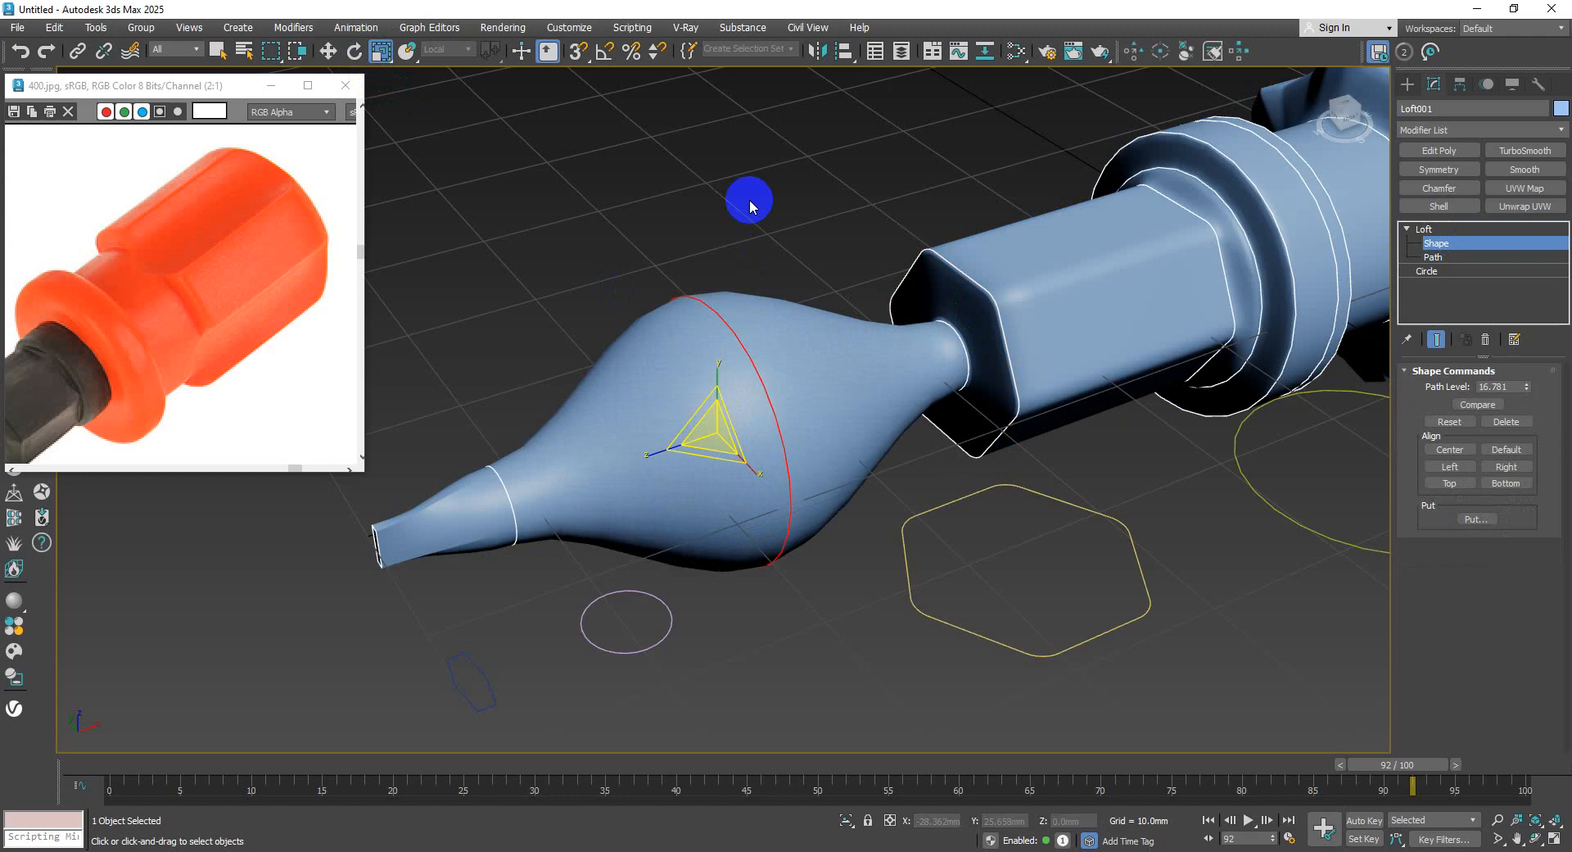
{"action": "key", "text": "Delete"}
{"action": "key", "text": "ctrl+z"}
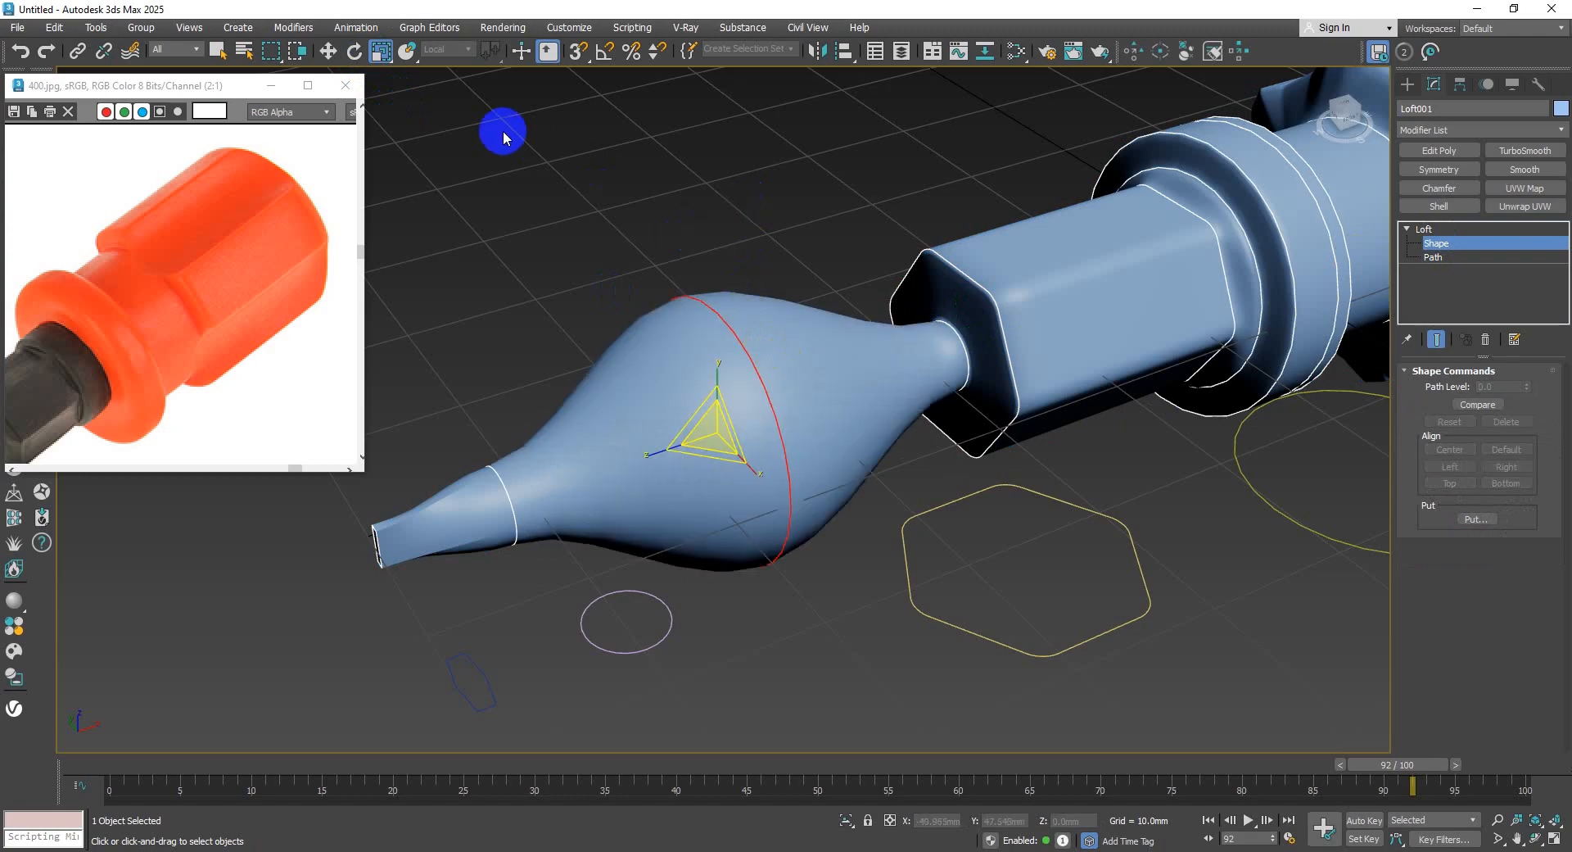
- Copy the large circular section along the thin shaft toward the tip as an instance
{"action": "left_click", "coordinate": [328, 51]}
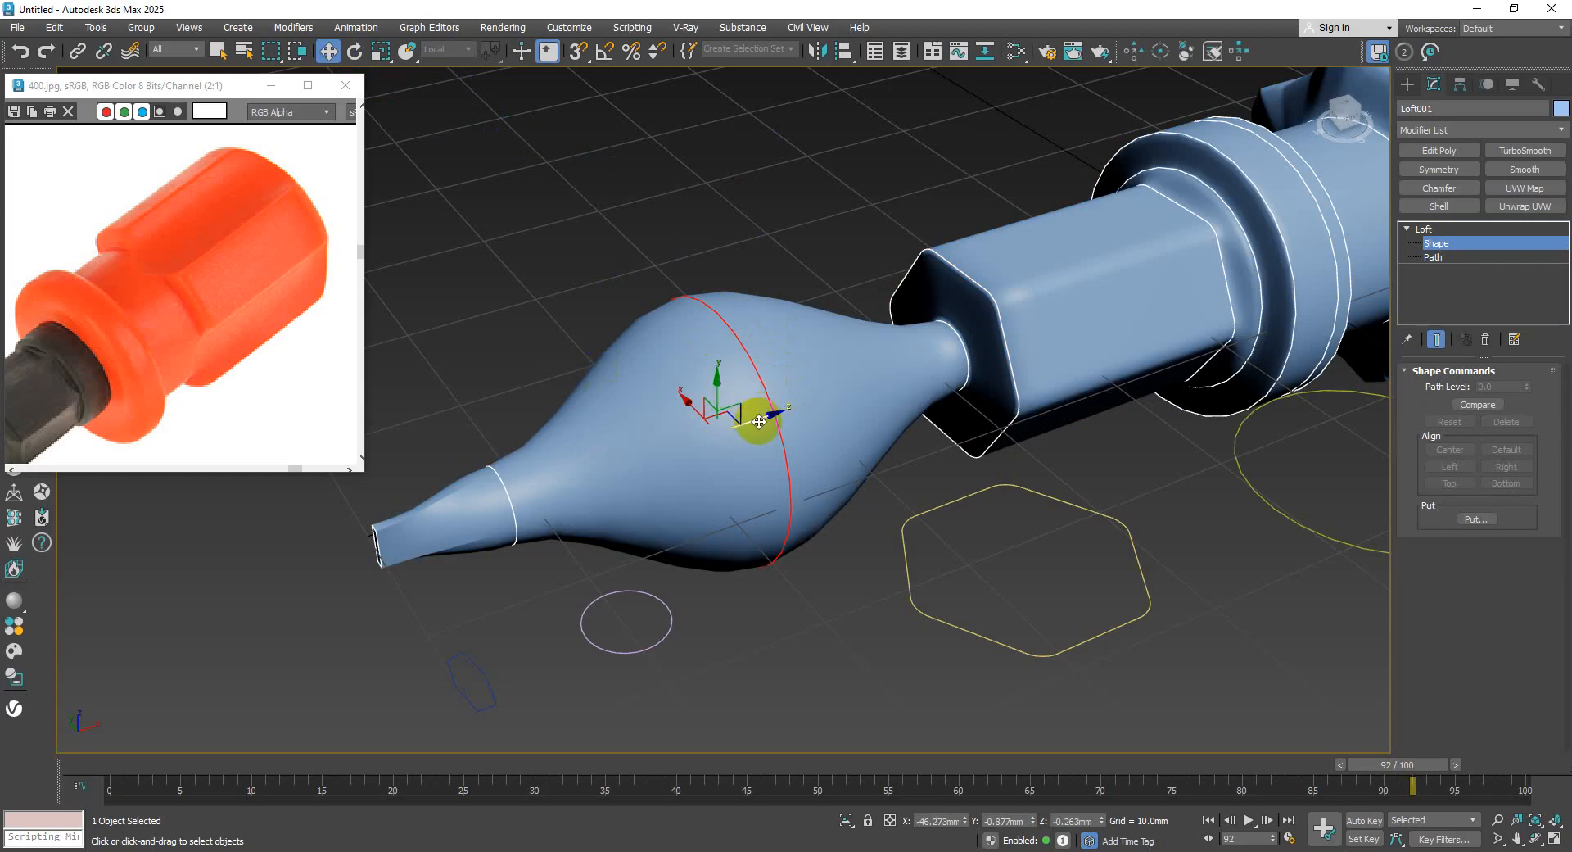
{"action": "left_click_drag", "start_coordinate": [759, 421], "coordinate": [559, 456]}
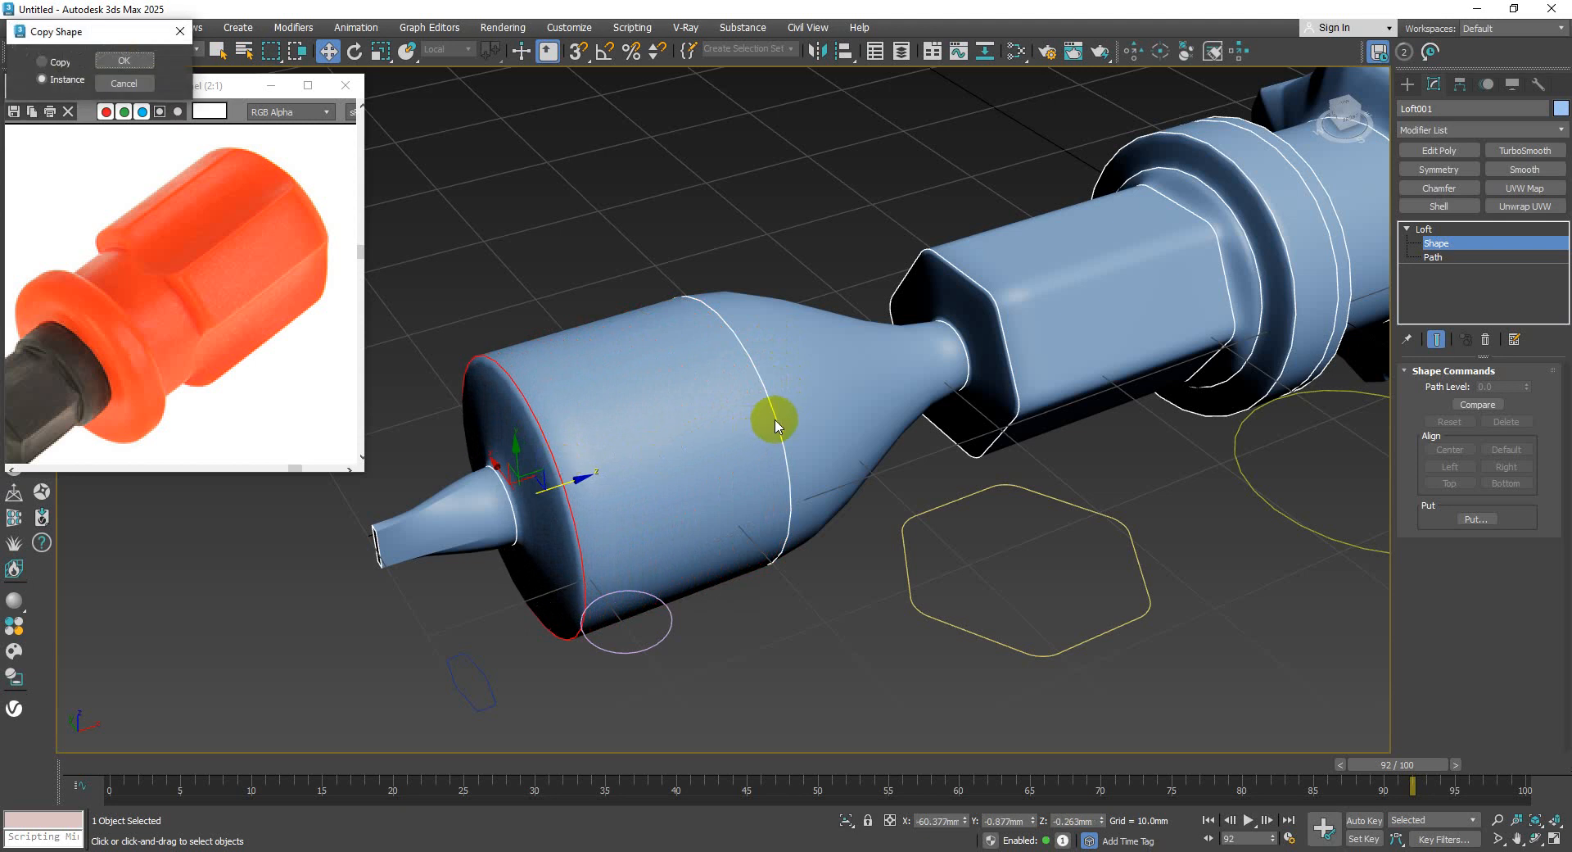
{"action": "left_click_drag", "start_coordinate": [133, 31], "coordinate": [378, 52]}
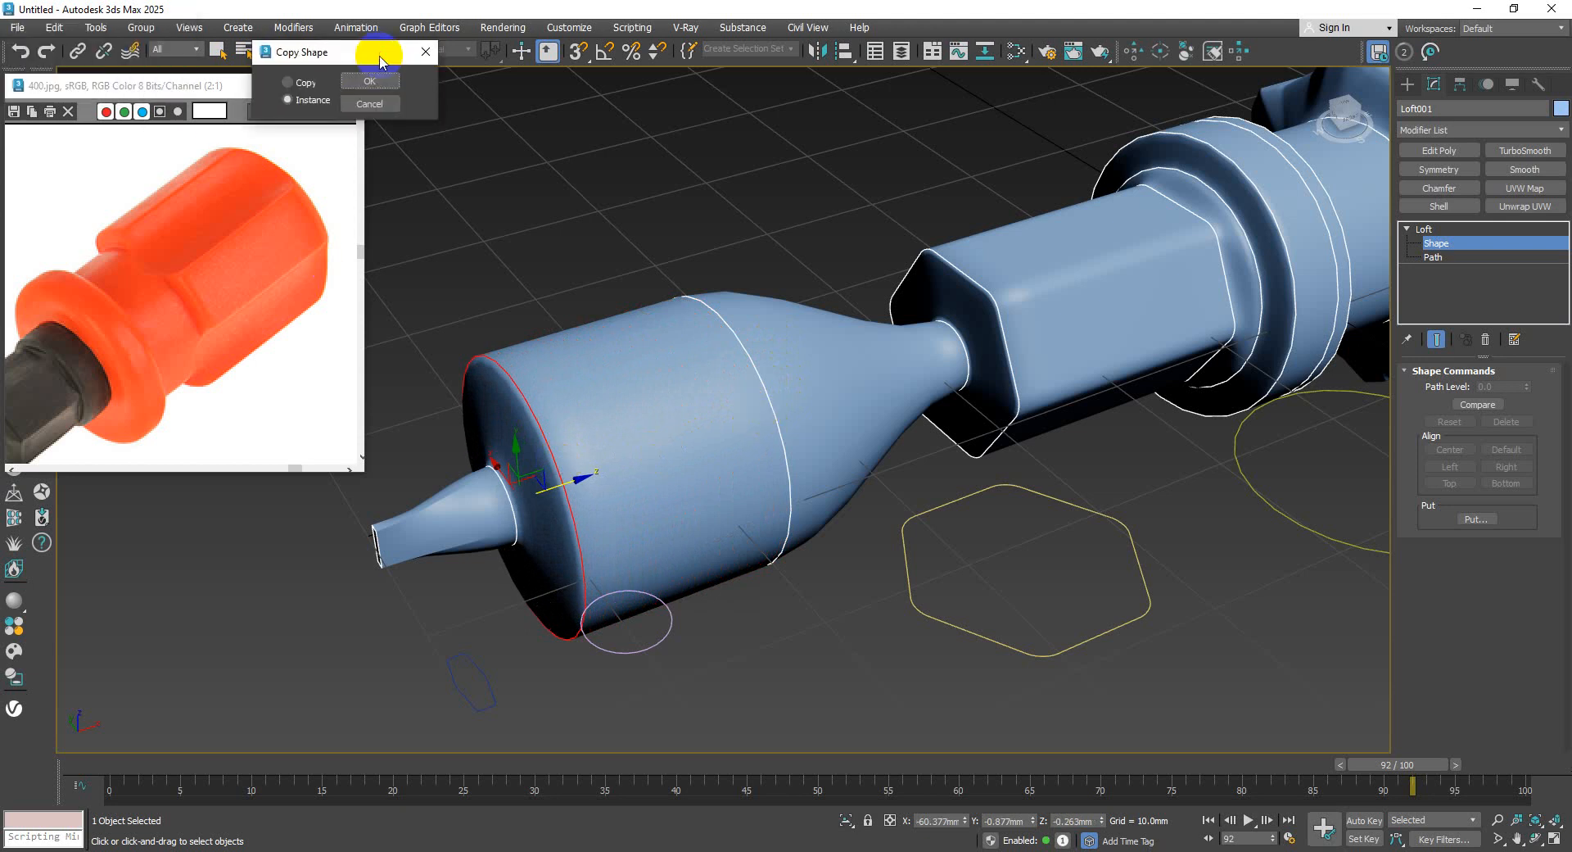
{"action": "left_click", "coordinate": [313, 100]}
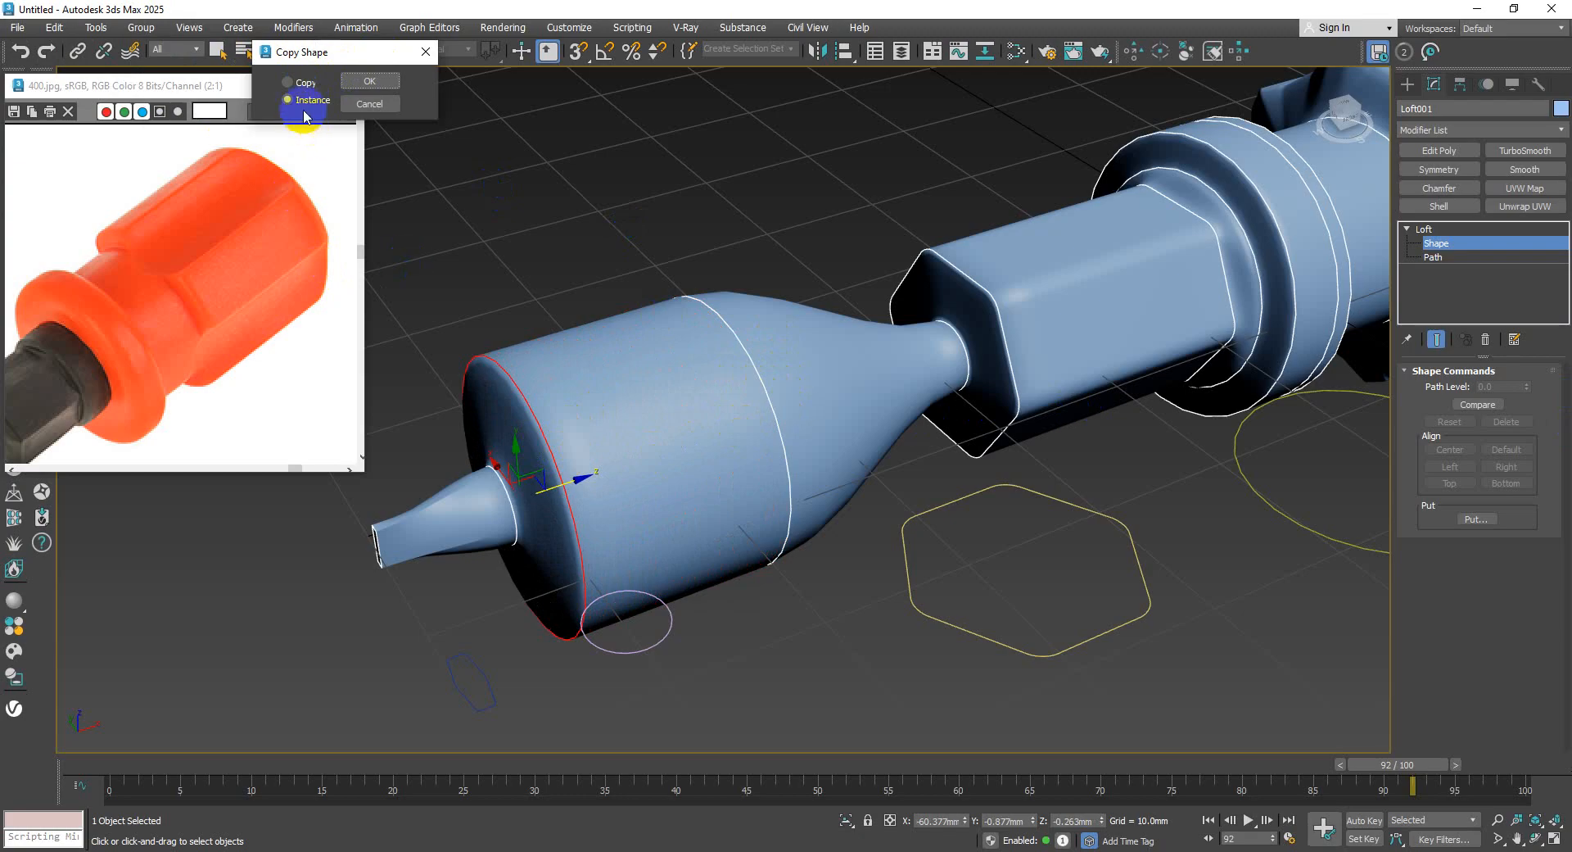
{"action": "left_click", "coordinate": [372, 82]}
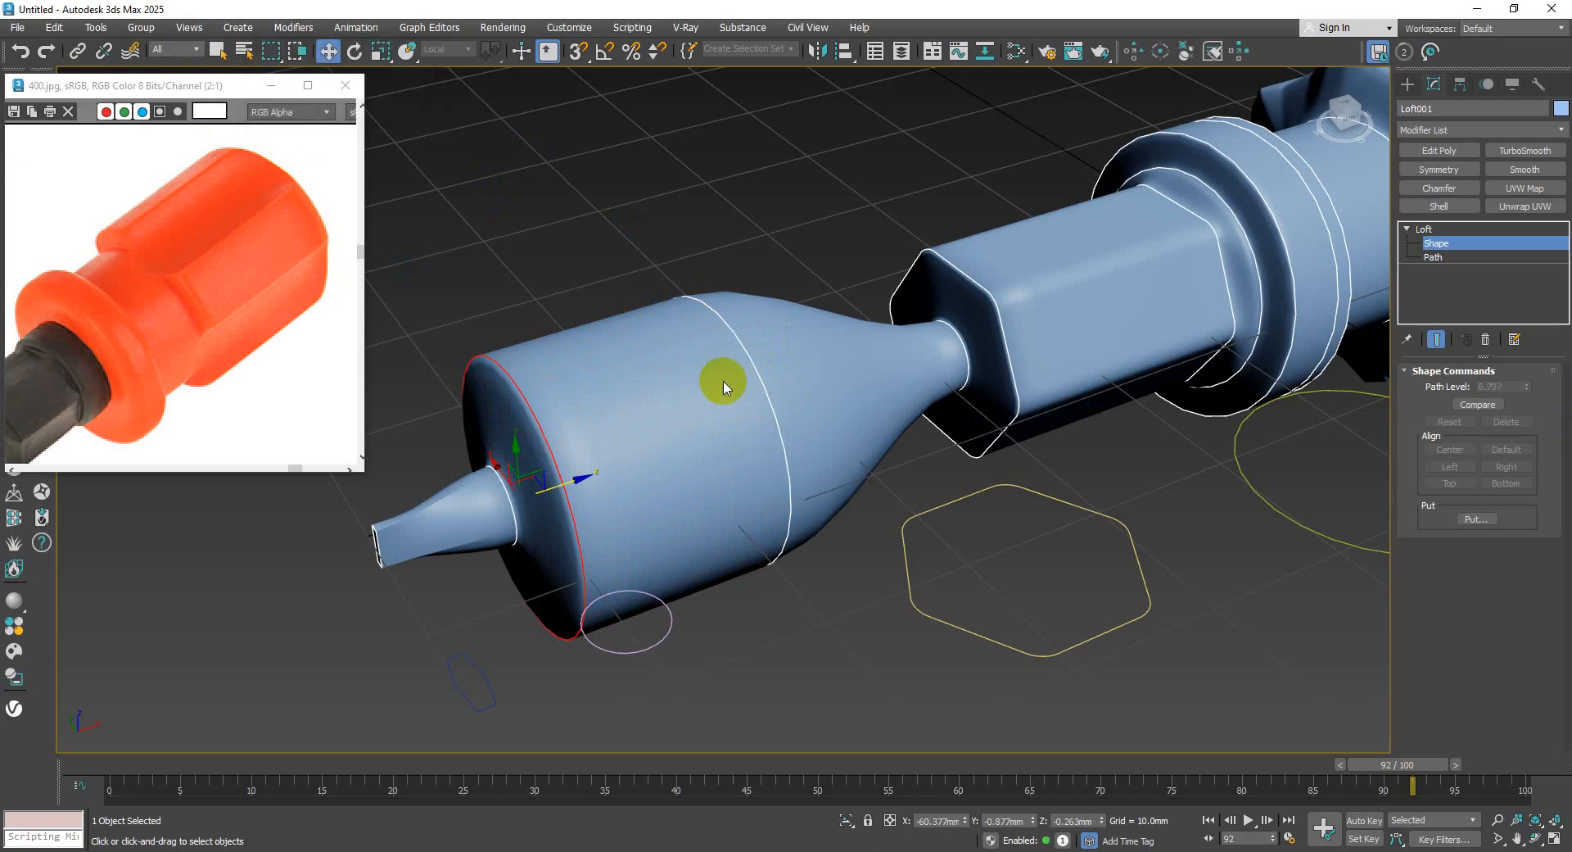
- Copy the section at path level 16.781 as an instance to level 17.065 and scale the copy down to 25%
{"action": "left_click_drag", "start_coordinate": [720, 379], "coordinate": [788, 403]}
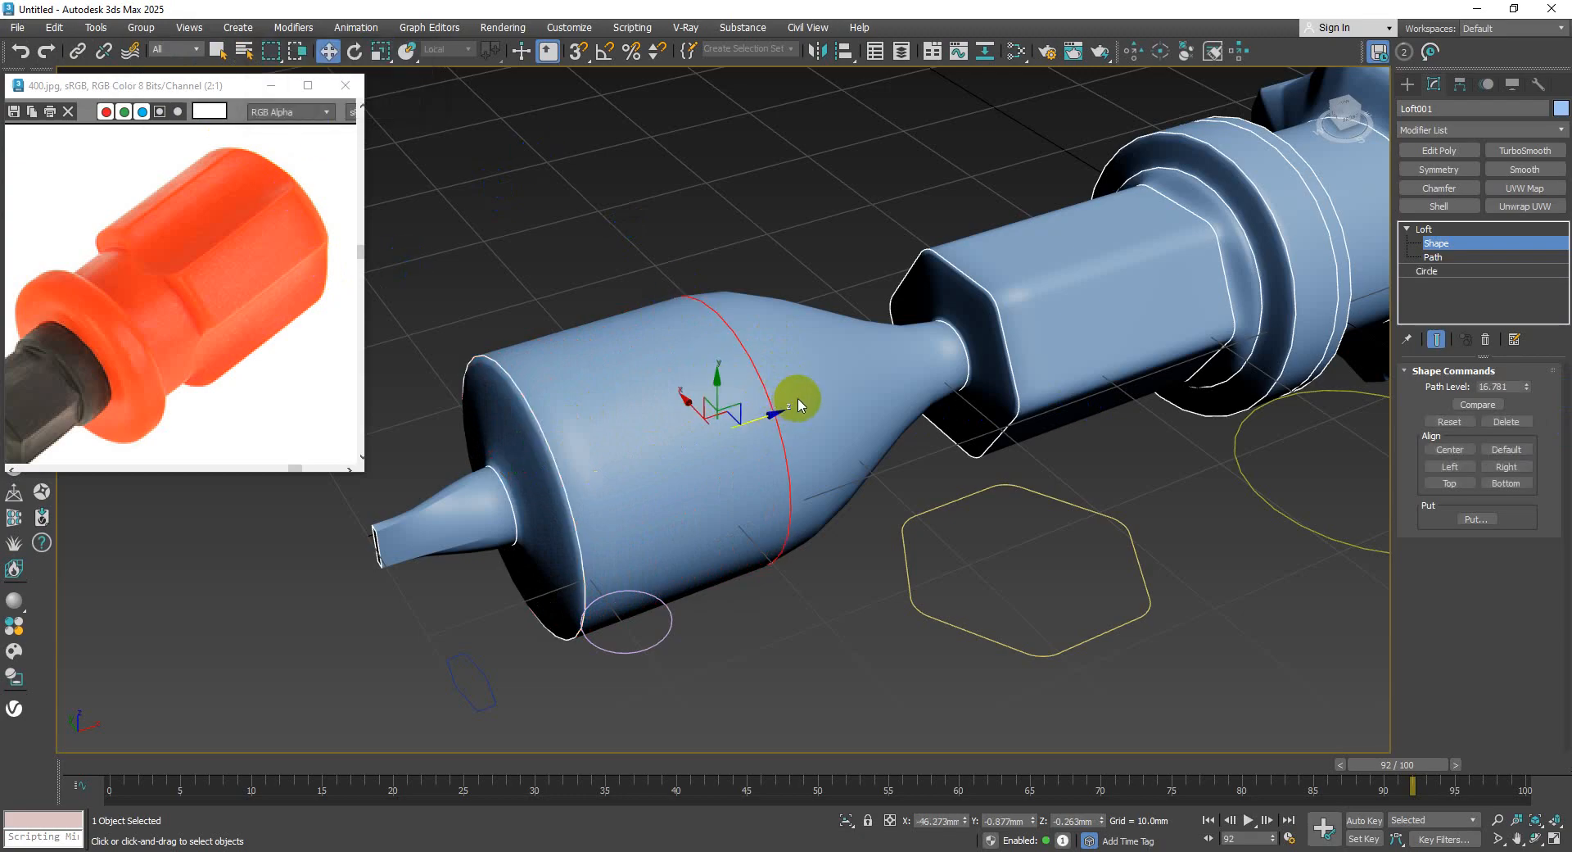
{"action": "middle_click_drag", "start_coordinate": [820, 405], "coordinate": [744, 414]}
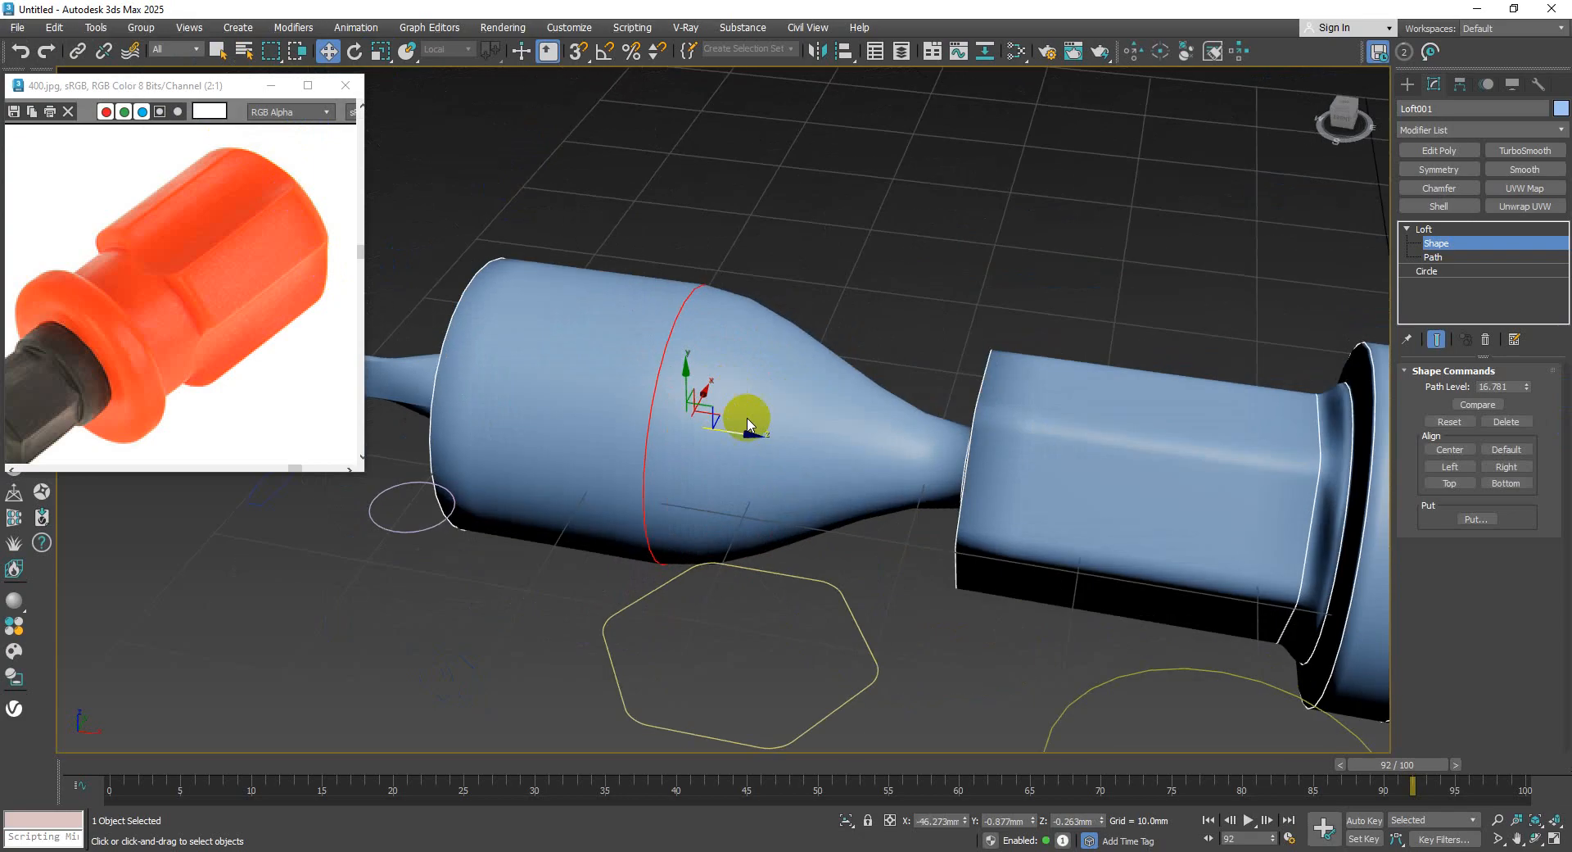
{"action": "left_click_drag", "start_coordinate": [732, 431], "coordinate": [737, 428], "text": "shift"}
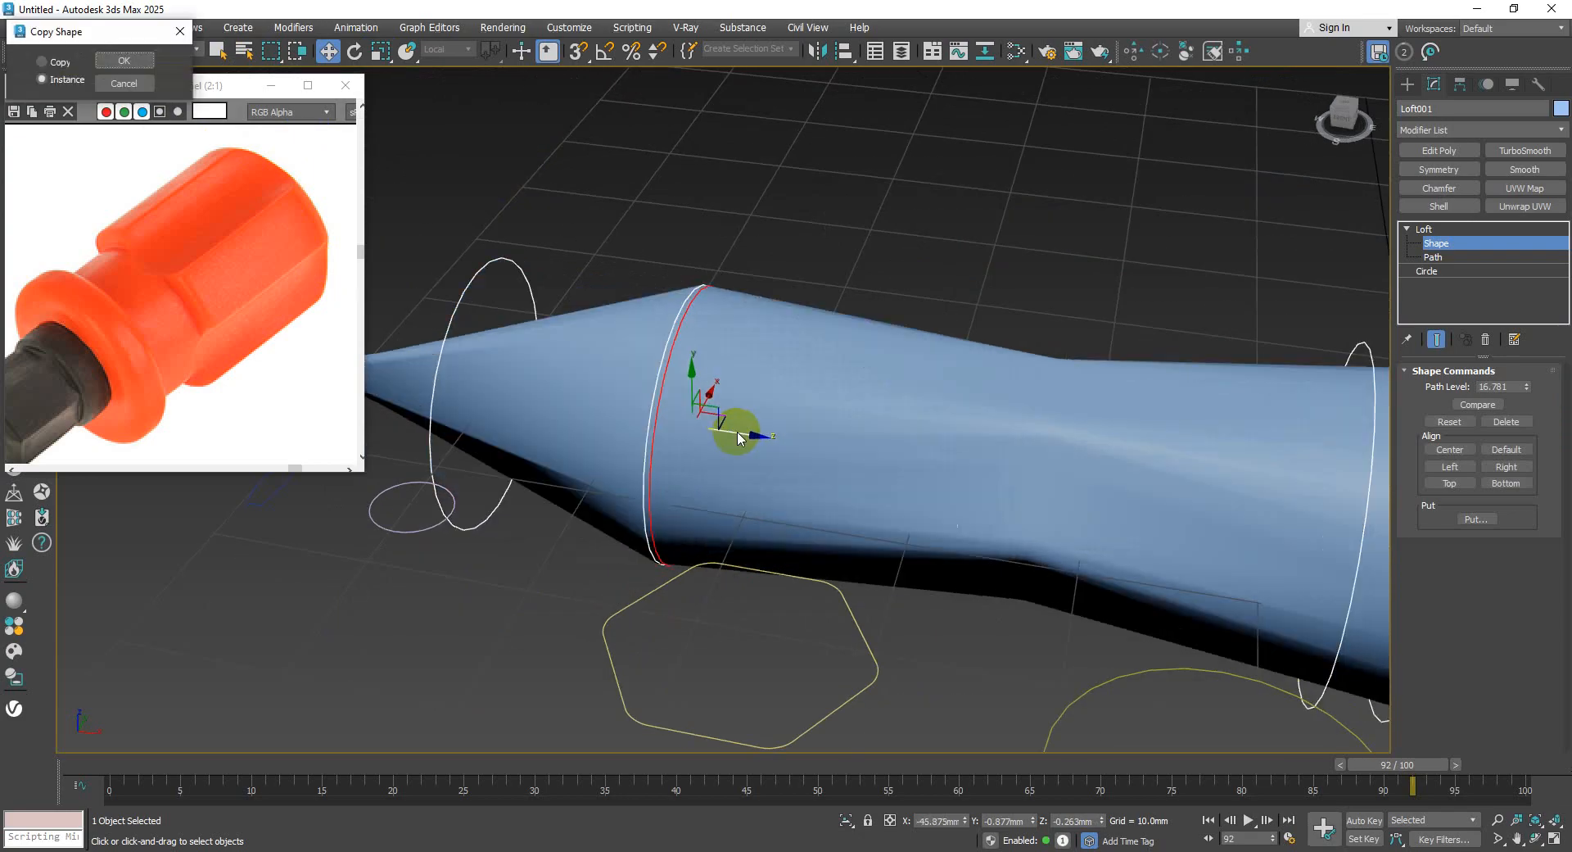
{"action": "left_click", "coordinate": [113, 65]}
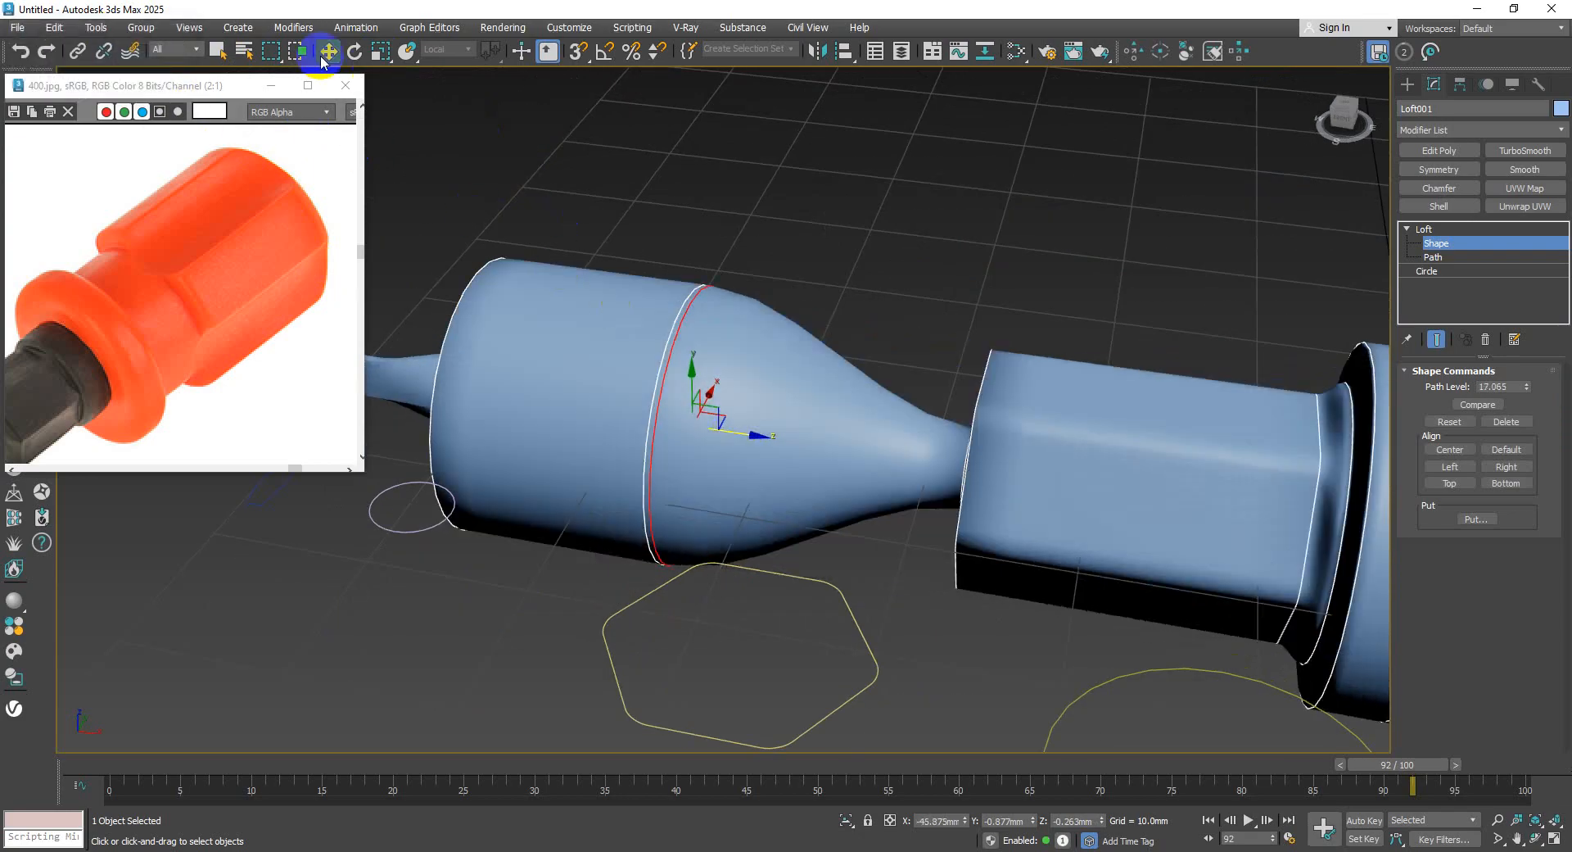
{"action": "left_click", "coordinate": [381, 51]}
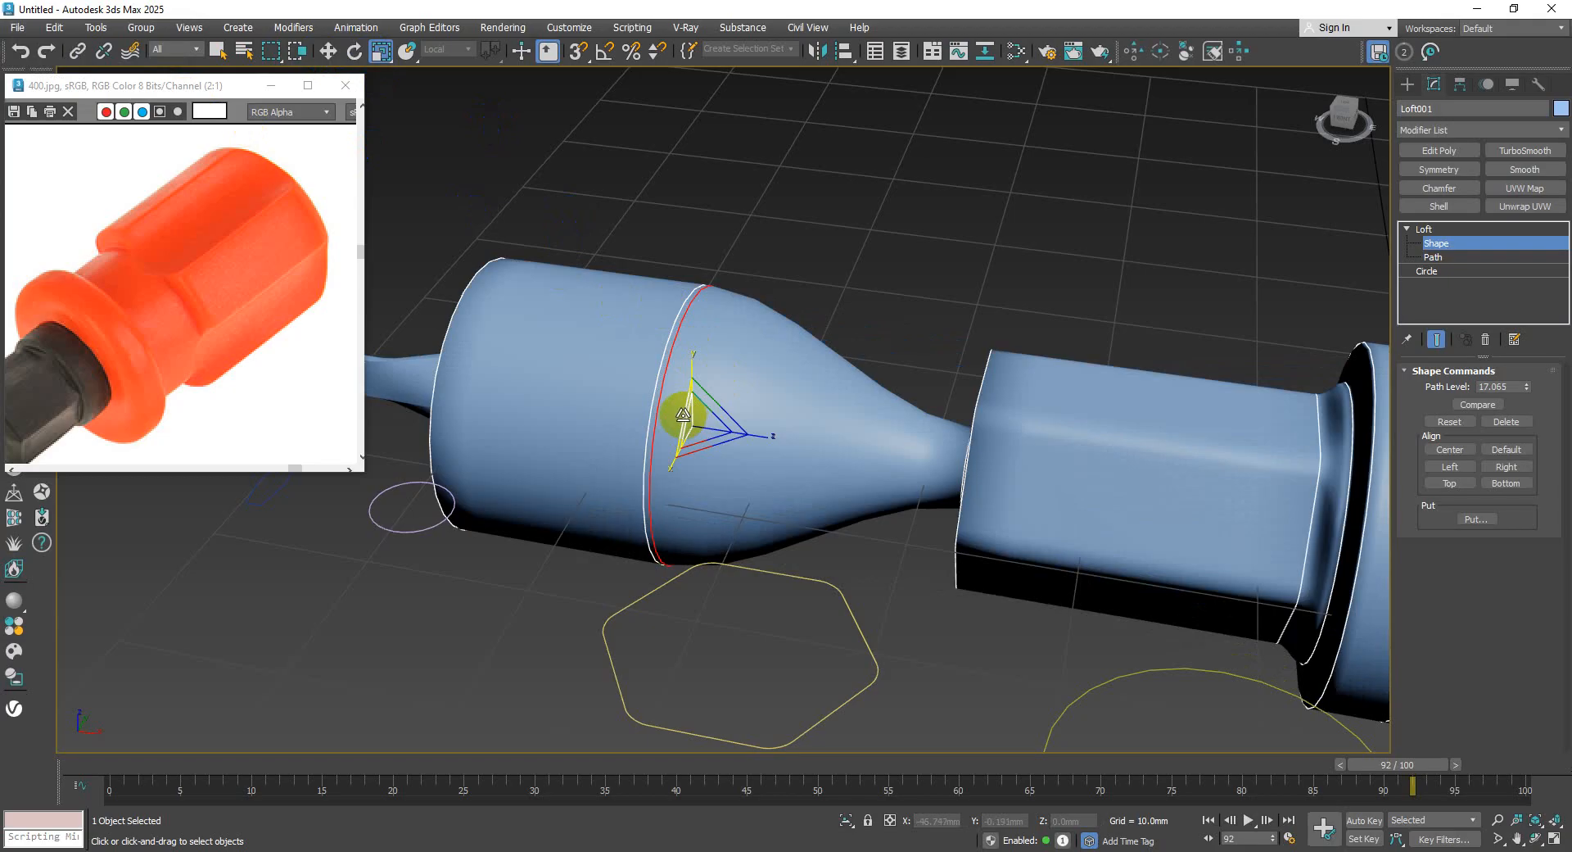
{"action": "left_click_drag", "start_coordinate": [683, 415], "coordinate": [734, 432]}
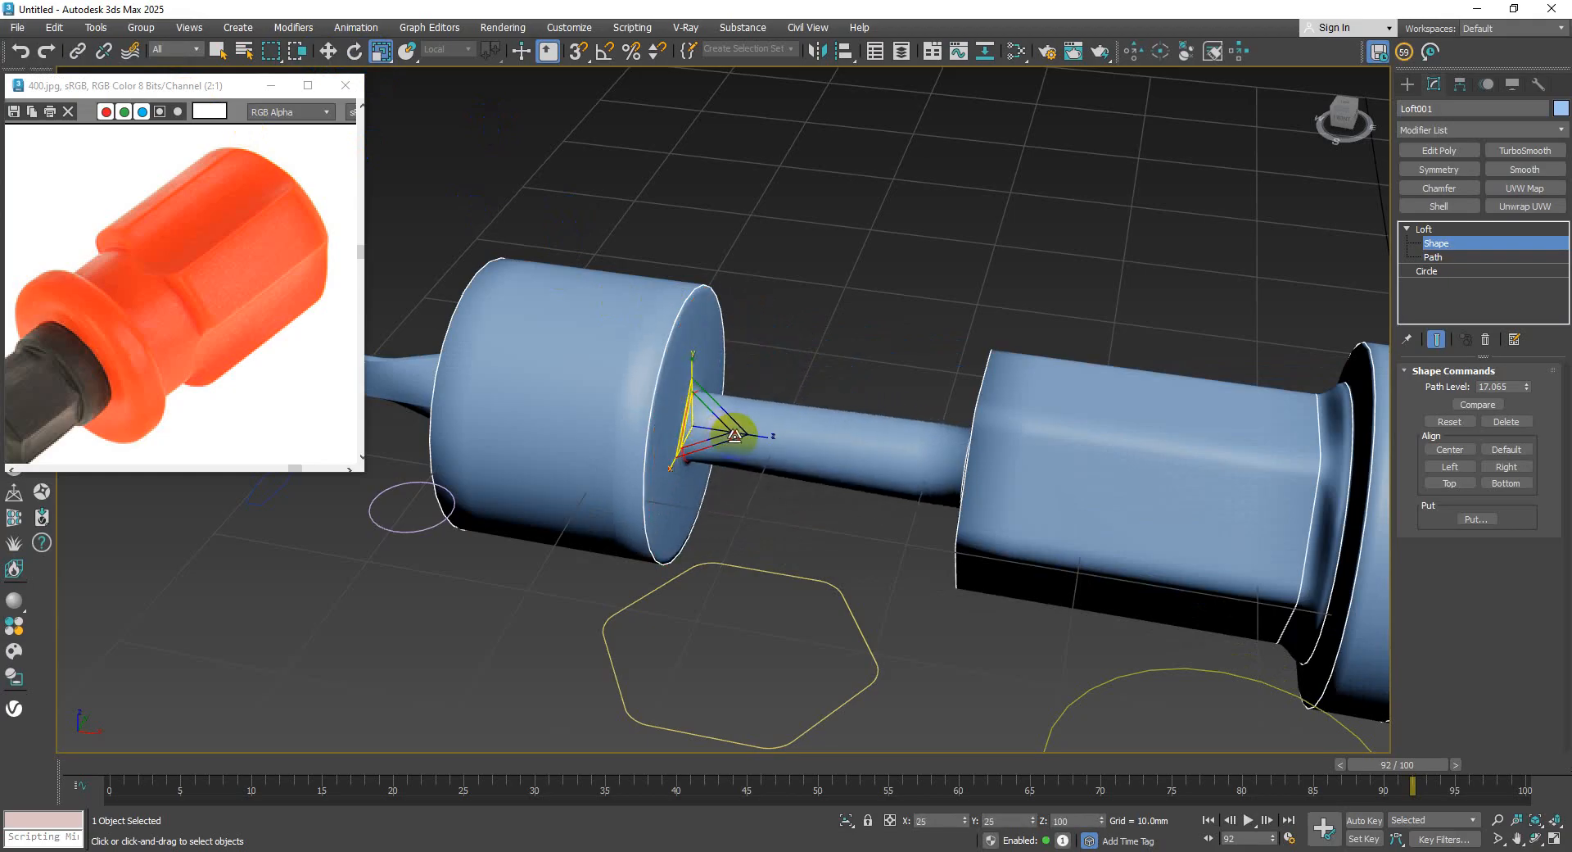
- Examine the wide cylindrical portion on the thin shaft and its abrupt end faces from several angles and distances
{"action": "scroll", "coordinate": [819, 410], "scroll_direction": "down", "scroll_amount": 5}
{"action": "middle_click_drag", "start_coordinate": [830, 396], "coordinate": [692, 411], "text": "alt"}
{"action": "scroll", "coordinate": [803, 398], "scroll_direction": "down", "scroll_amount": 2}
{"action": "scroll", "coordinate": [805, 400], "scroll_direction": "up", "scroll_amount": 3}
{"action": "scroll", "coordinate": [804, 400], "scroll_direction": "up", "scroll_amount": 5}
{"action": "scroll", "coordinate": [576, 394], "scroll_direction": "up", "scroll_amount": 2}
{"action": "middle_click_drag", "start_coordinate": [556, 365], "coordinate": [608, 396], "text": "alt"}
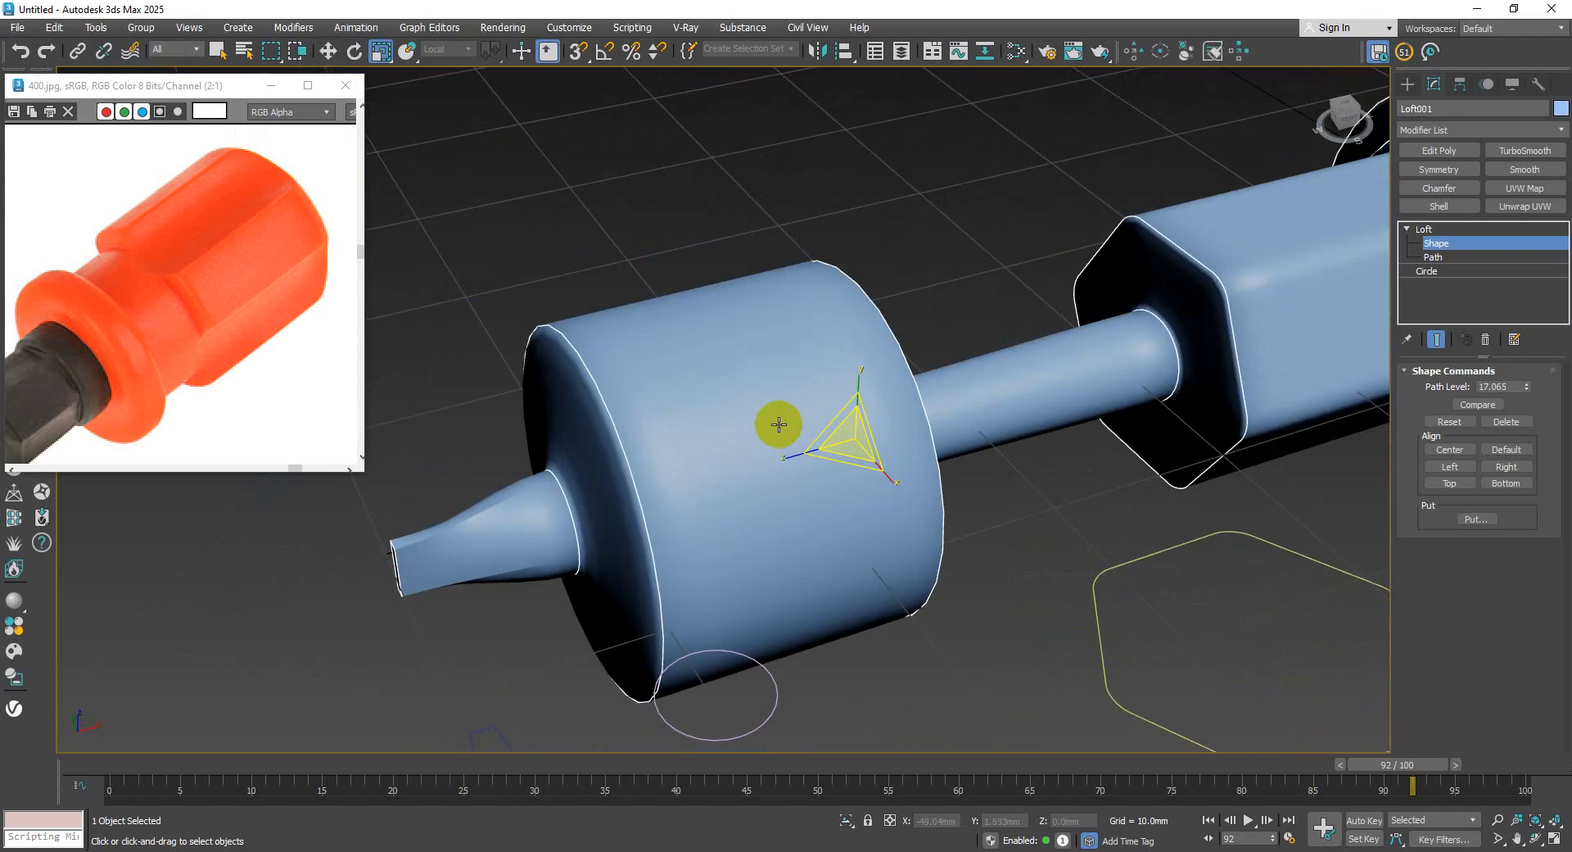
{"action": "scroll", "coordinate": [772, 421], "scroll_direction": "down", "scroll_amount": 5}
{"action": "scroll", "coordinate": [690, 538], "scroll_direction": "up", "scroll_amount": 2}
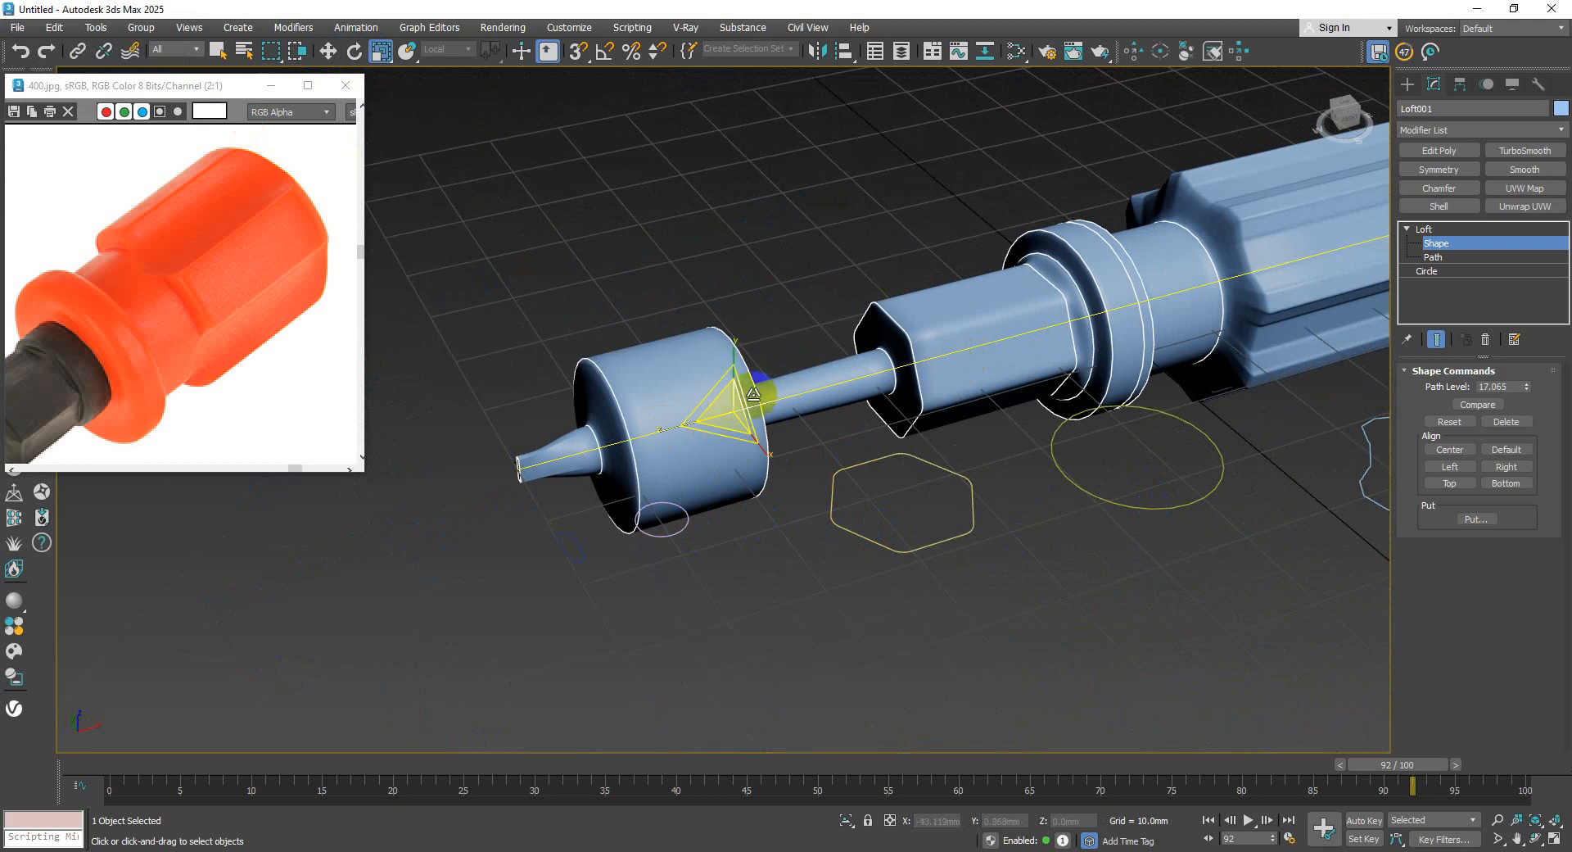
{"action": "scroll", "coordinate": [754, 401], "scroll_direction": "down", "scroll_amount": 3}
{"action": "scroll", "coordinate": [754, 406], "scroll_direction": "up", "scroll_amount": 5}
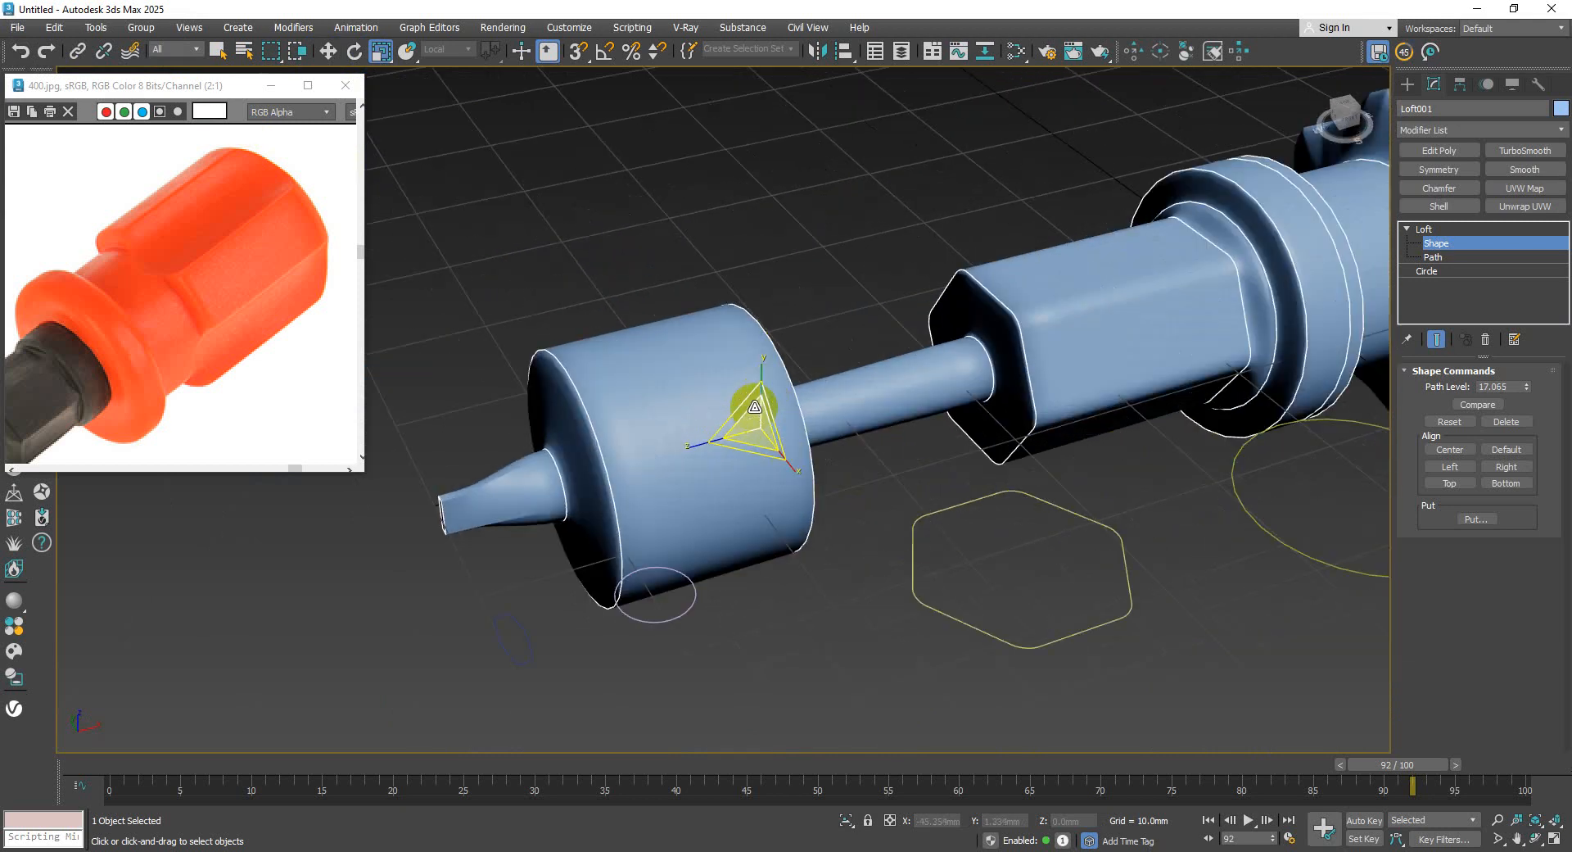
- Delete the added circular sections between the tip's taper and the hexagonal part, and return to the whole loft object
{"action": "left_click", "coordinate": [802, 399]}
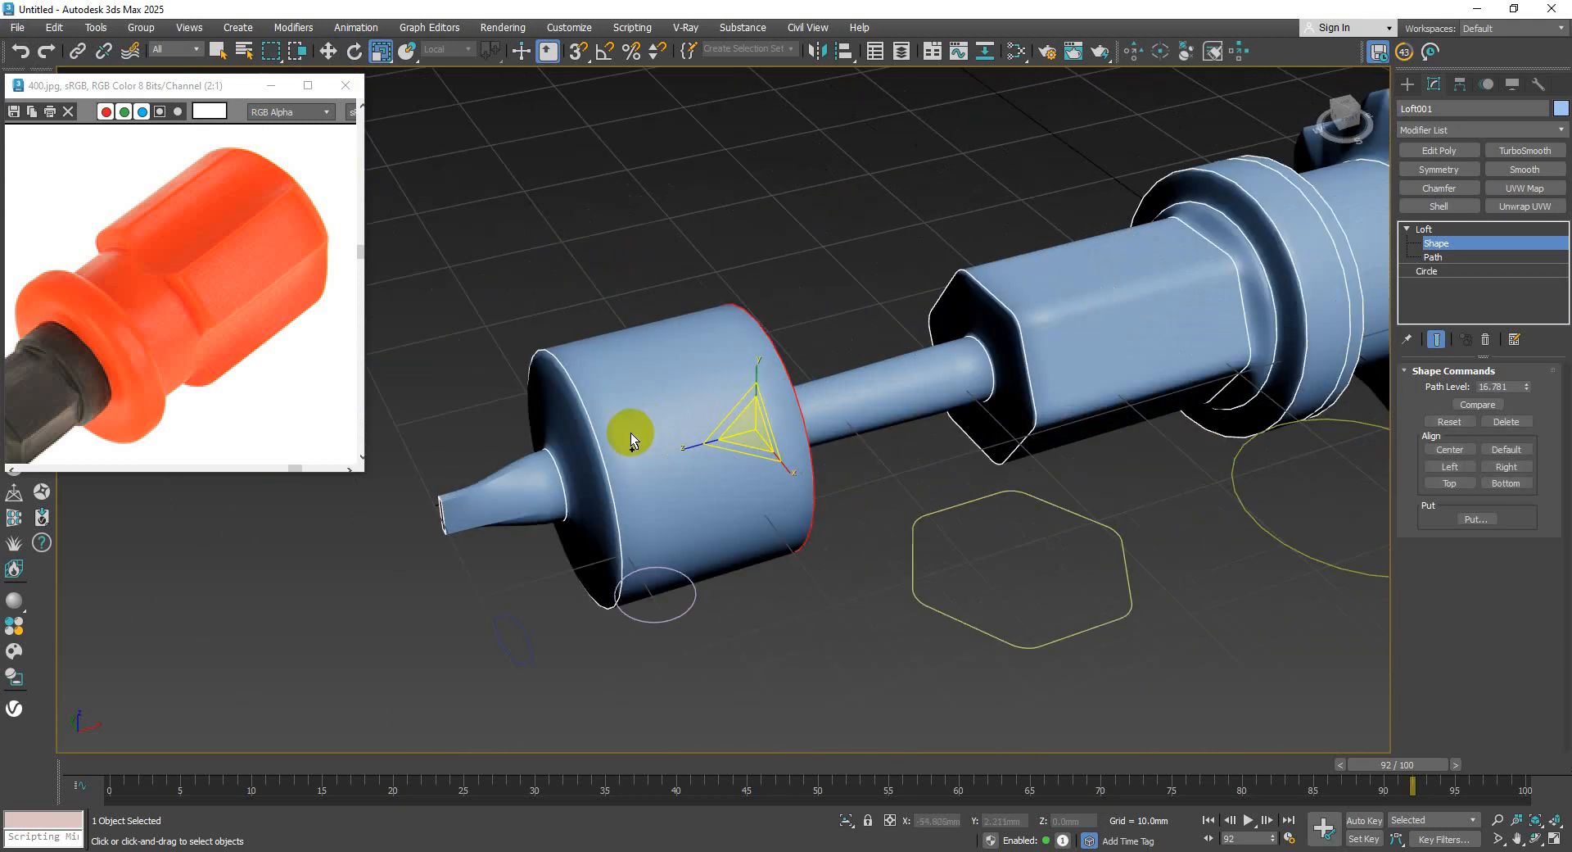
{"action": "left_click", "coordinate": [606, 448]}
{"action": "key", "text": "Delete"}
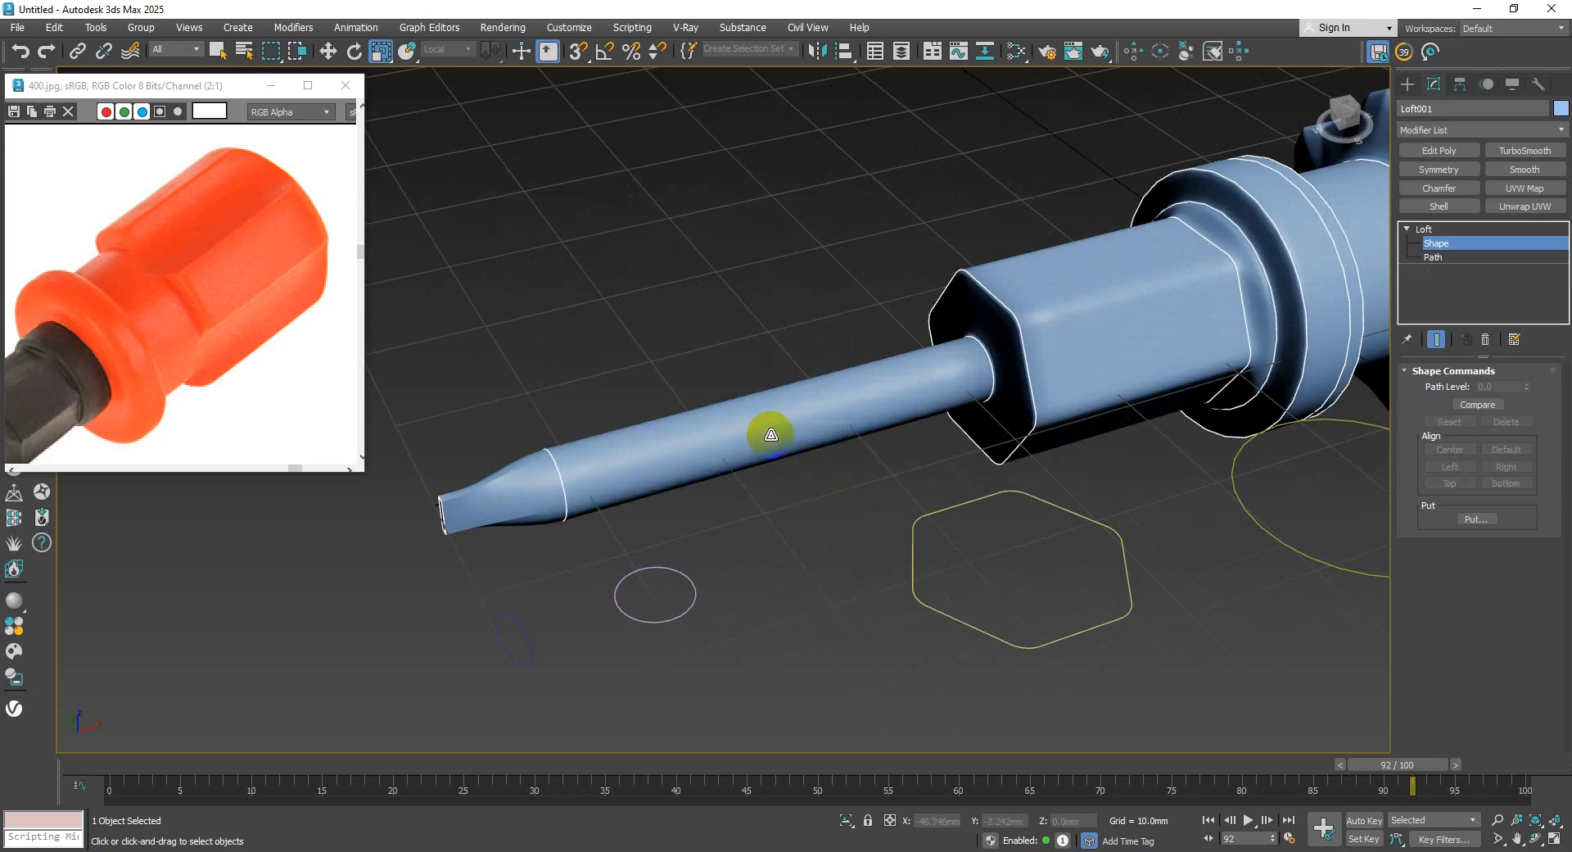
{"action": "scroll", "coordinate": [766, 428], "scroll_direction": "down", "scroll_amount": 6}
{"action": "scroll", "coordinate": [704, 423], "scroll_direction": "up", "scroll_amount": 3}
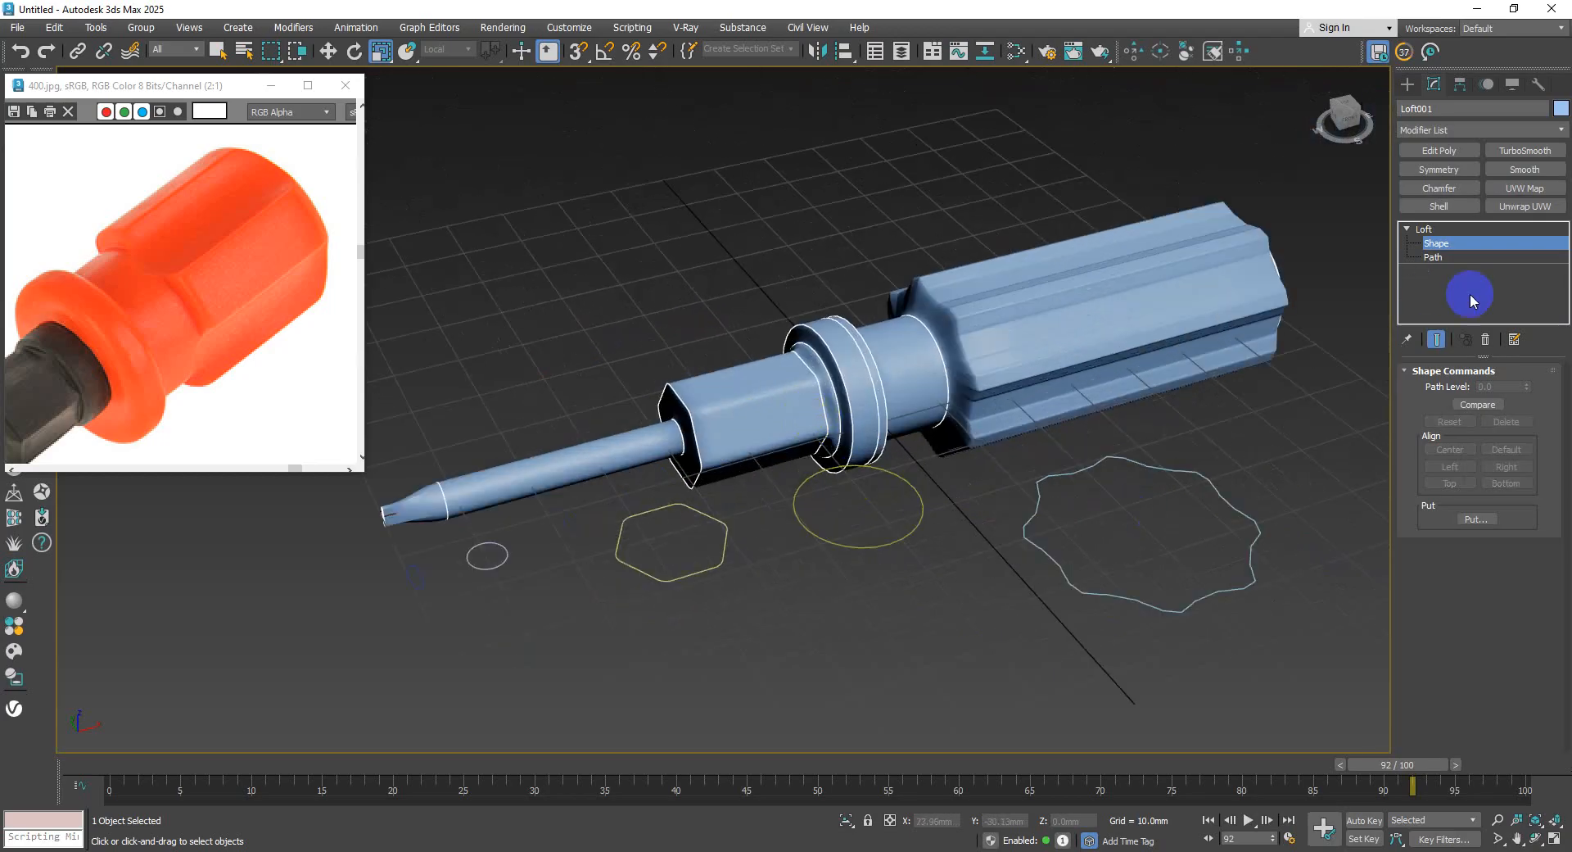
{"action": "left_click", "coordinate": [1421, 270]}
- Examine the whole lofted screwdriver from several angles and compare its proportions with the full reference image
{"action": "scroll", "coordinate": [981, 460], "scroll_direction": "down", "scroll_amount": 3}
{"action": "scroll", "coordinate": [919, 435], "scroll_direction": "up", "scroll_amount": 3}
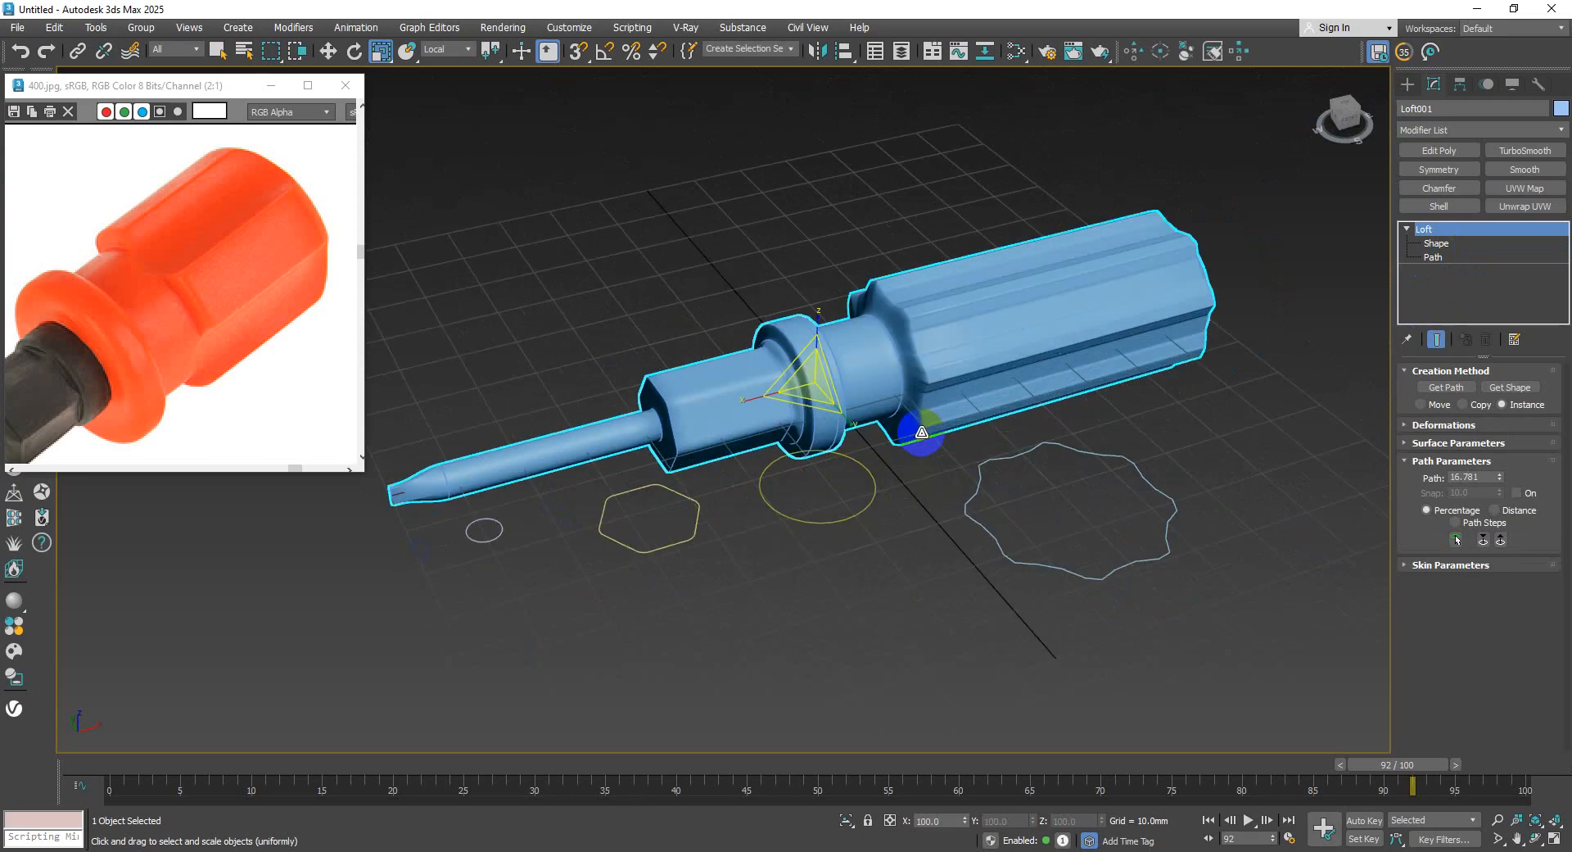
{"action": "mouse_move", "coordinate": [849, 448]}
{"action": "middle_mouse_down"}
{"action": "mouse_move", "coordinate": [843, 494]}
{"action": "mouse_move", "coordinate": [851, 459]}
{"action": "middle_mouse_up"}
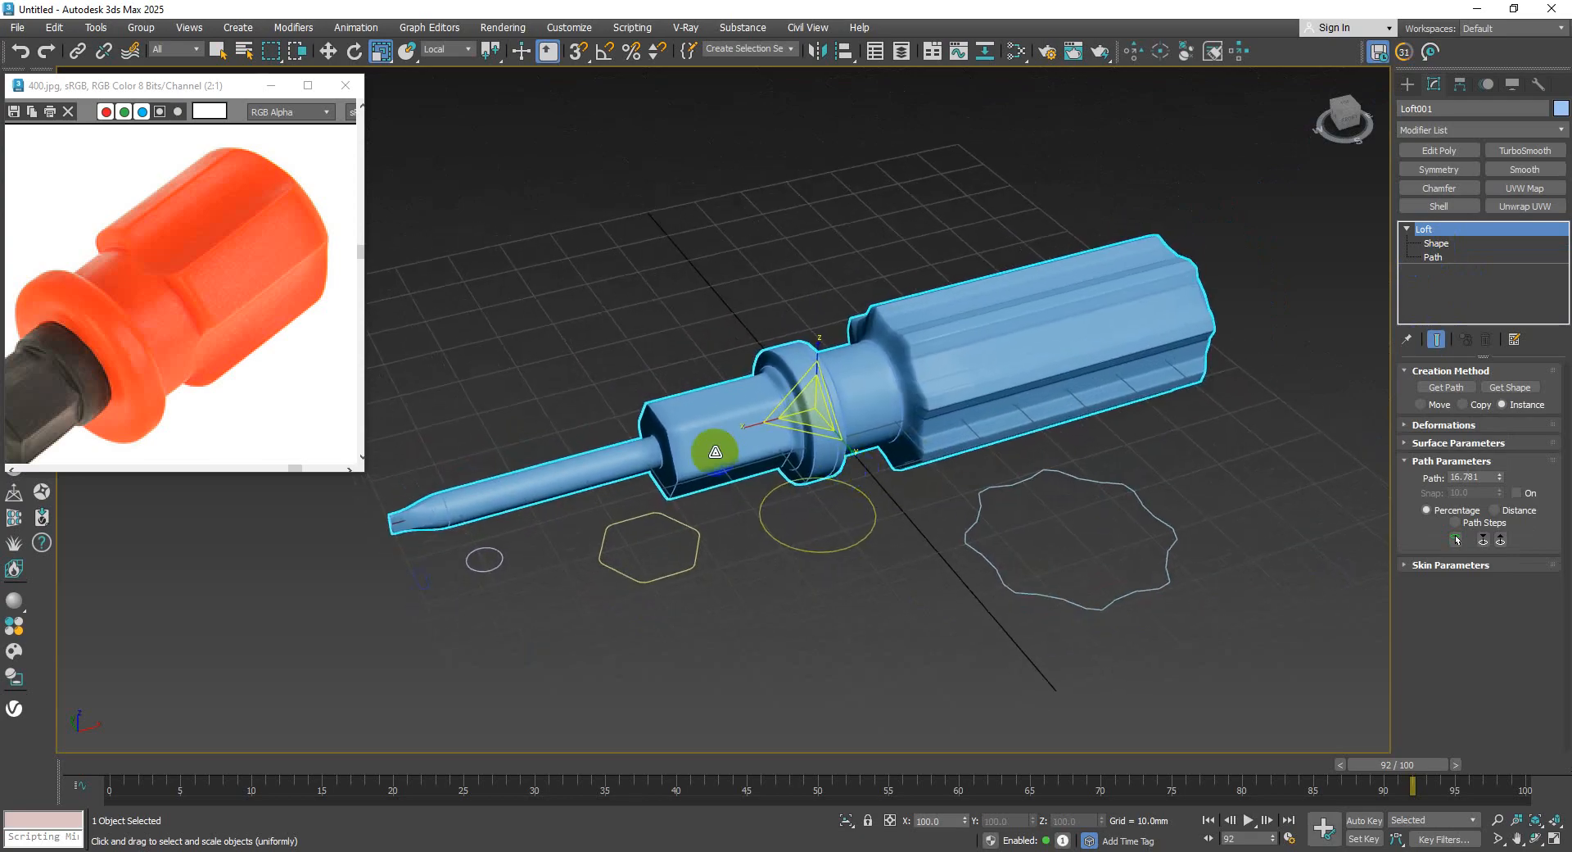
{"action": "middle_click_drag", "start_coordinate": [731, 445], "coordinate": [769, 485]}
{"action": "mouse_move", "coordinate": [1343, 121]}
{"action": "left_mouse_down"}
{"action": "mouse_move", "coordinate": [63, 91]}
{"action": "mouse_move", "coordinate": [140, 79]}
{"action": "mouse_move", "coordinate": [1351, 120]}
{"action": "left_mouse_up"}
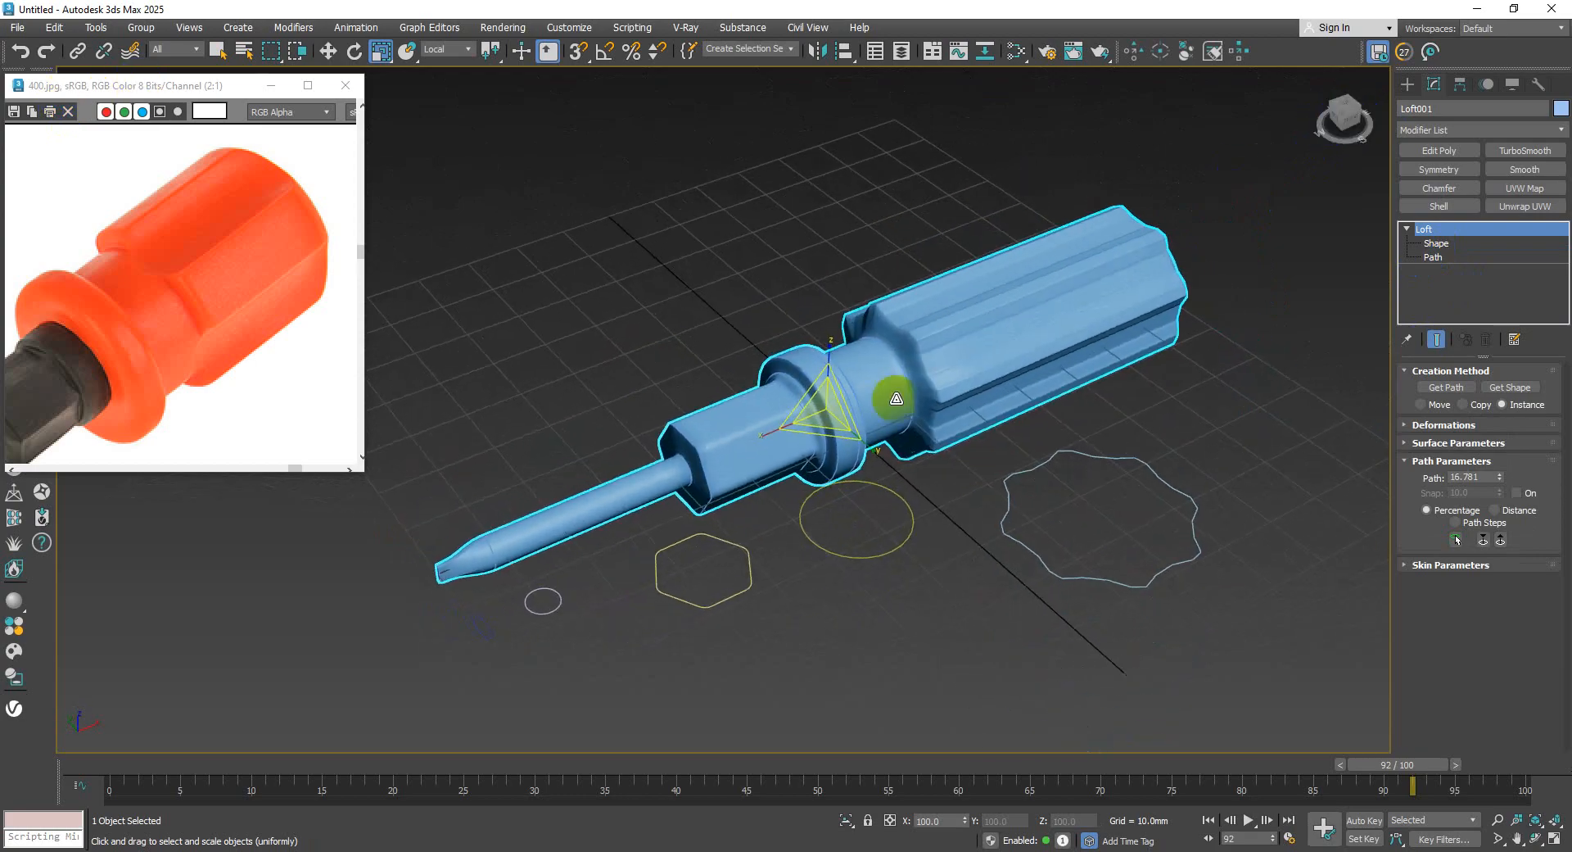
{"action": "scroll", "coordinate": [873, 417], "scroll_direction": "up", "scroll_amount": 3}
{"action": "middle_click_drag", "start_coordinate": [895, 396], "coordinate": [849, 449]}
{"action": "scroll", "coordinate": [922, 387], "scroll_direction": "down", "scroll_amount": 3}
{"action": "scroll", "coordinate": [306, 344], "scroll_direction": "down", "scroll_amount": 1}
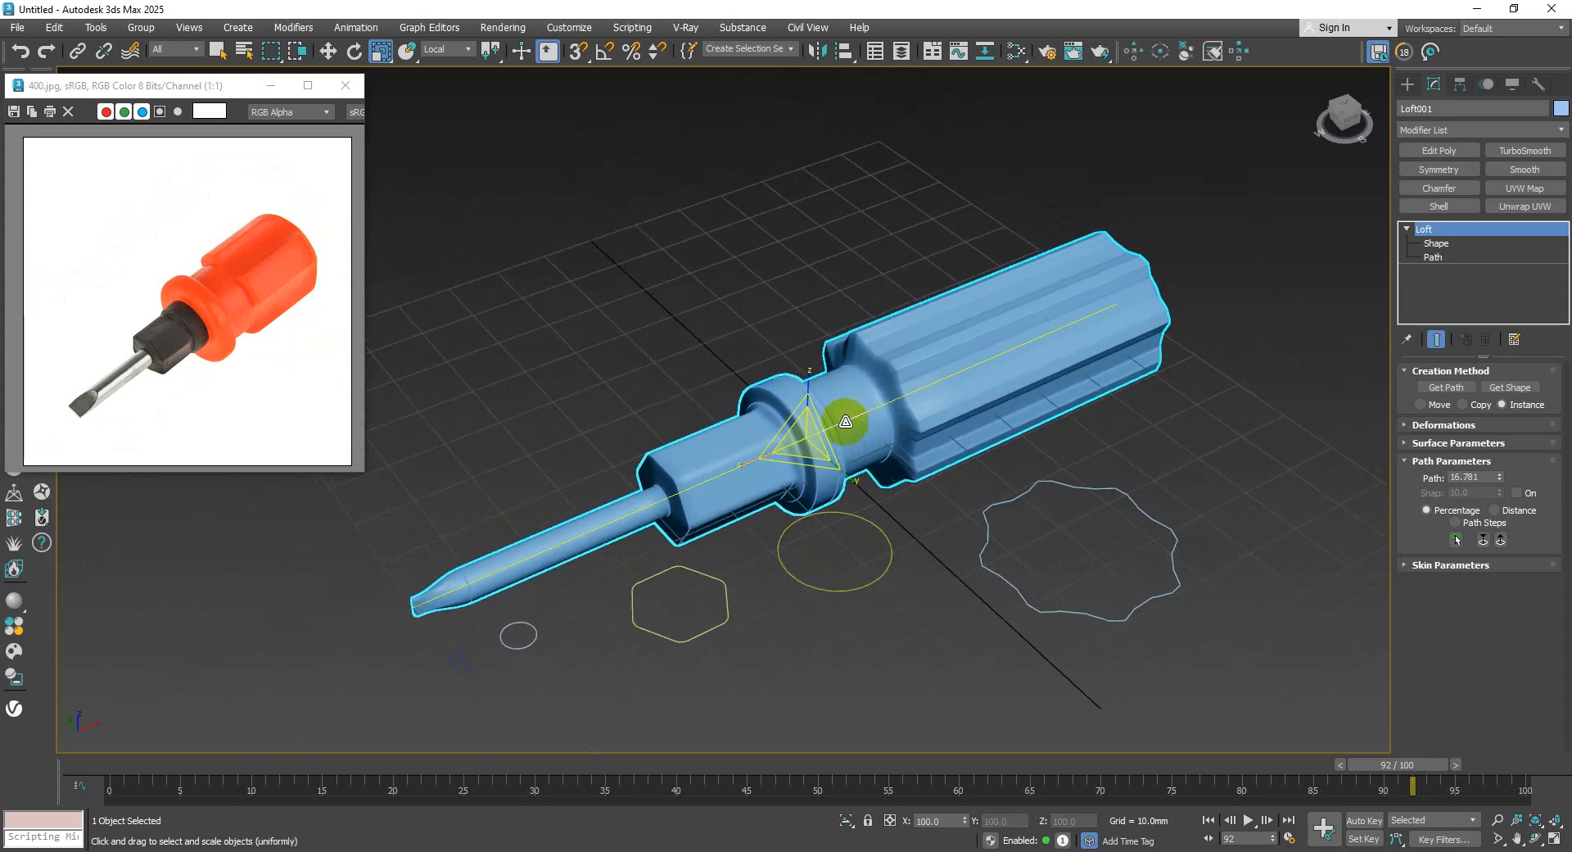